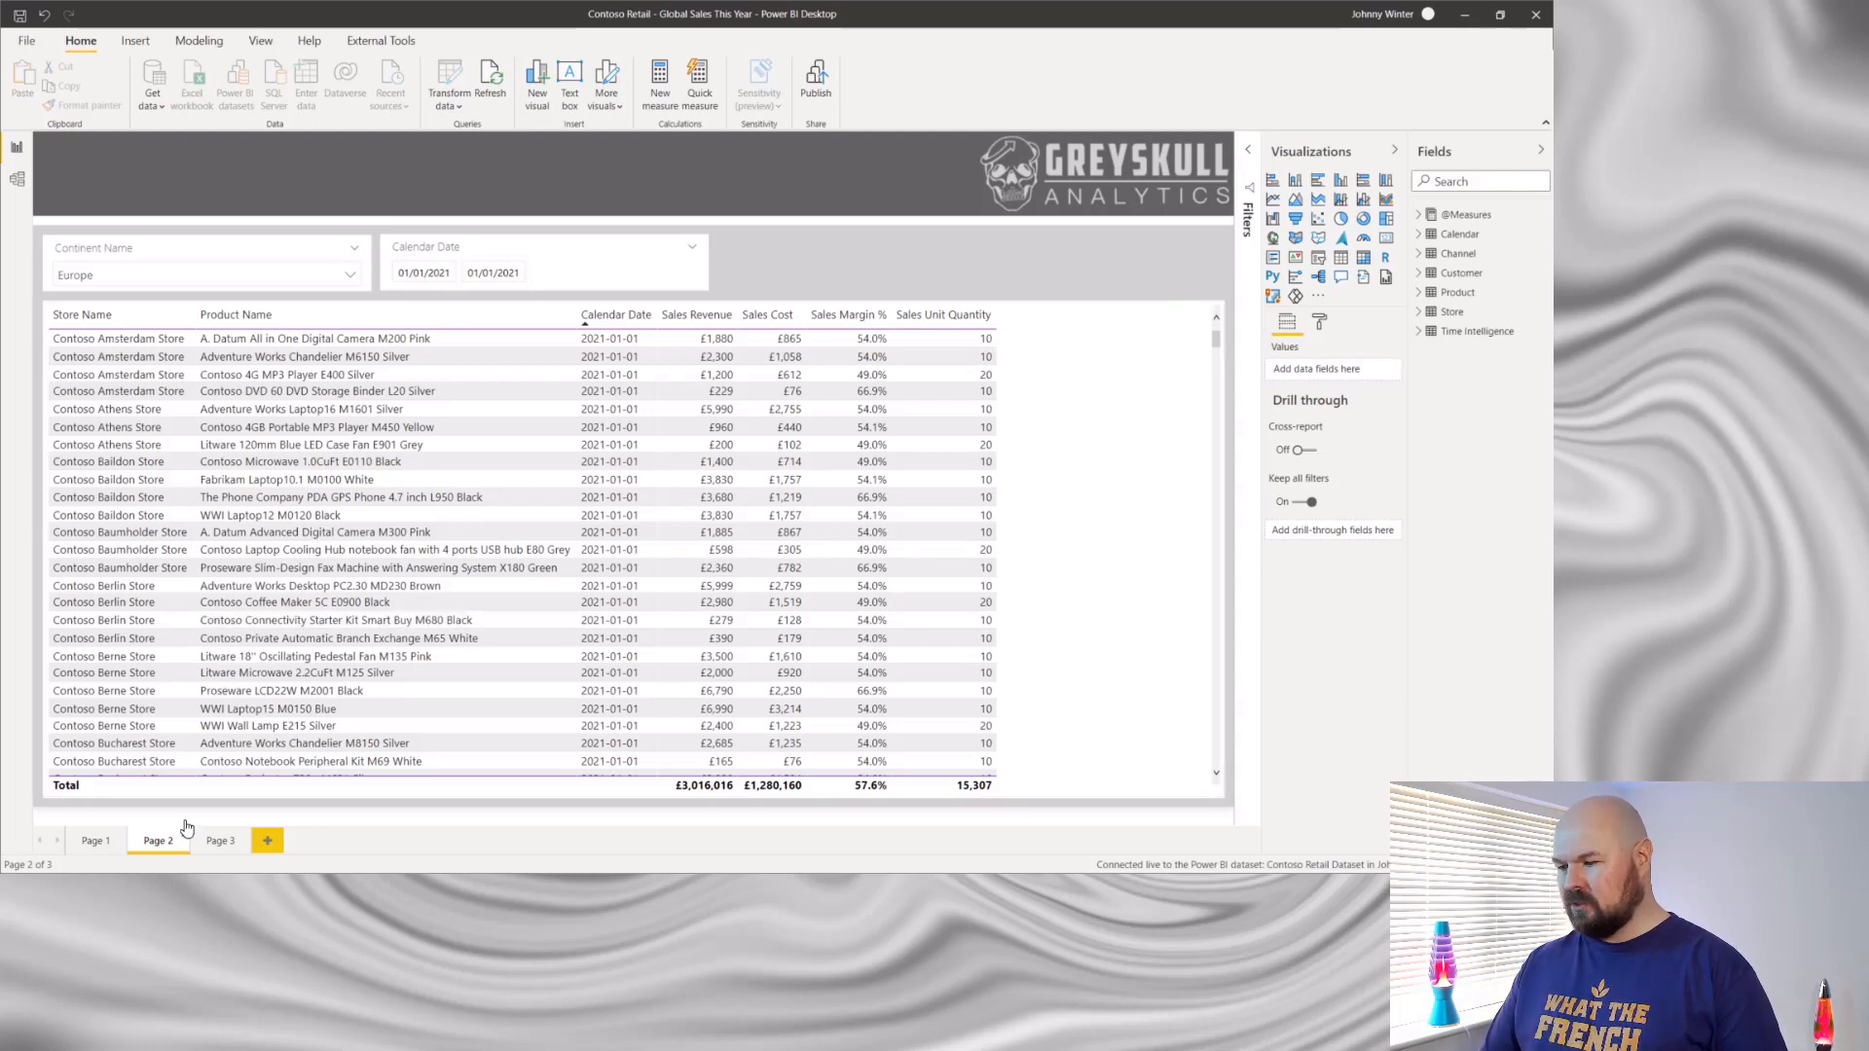
# - Add a paginated report visual to Page 3 and place it just below the header banner
pyautogui.click(209, 846)
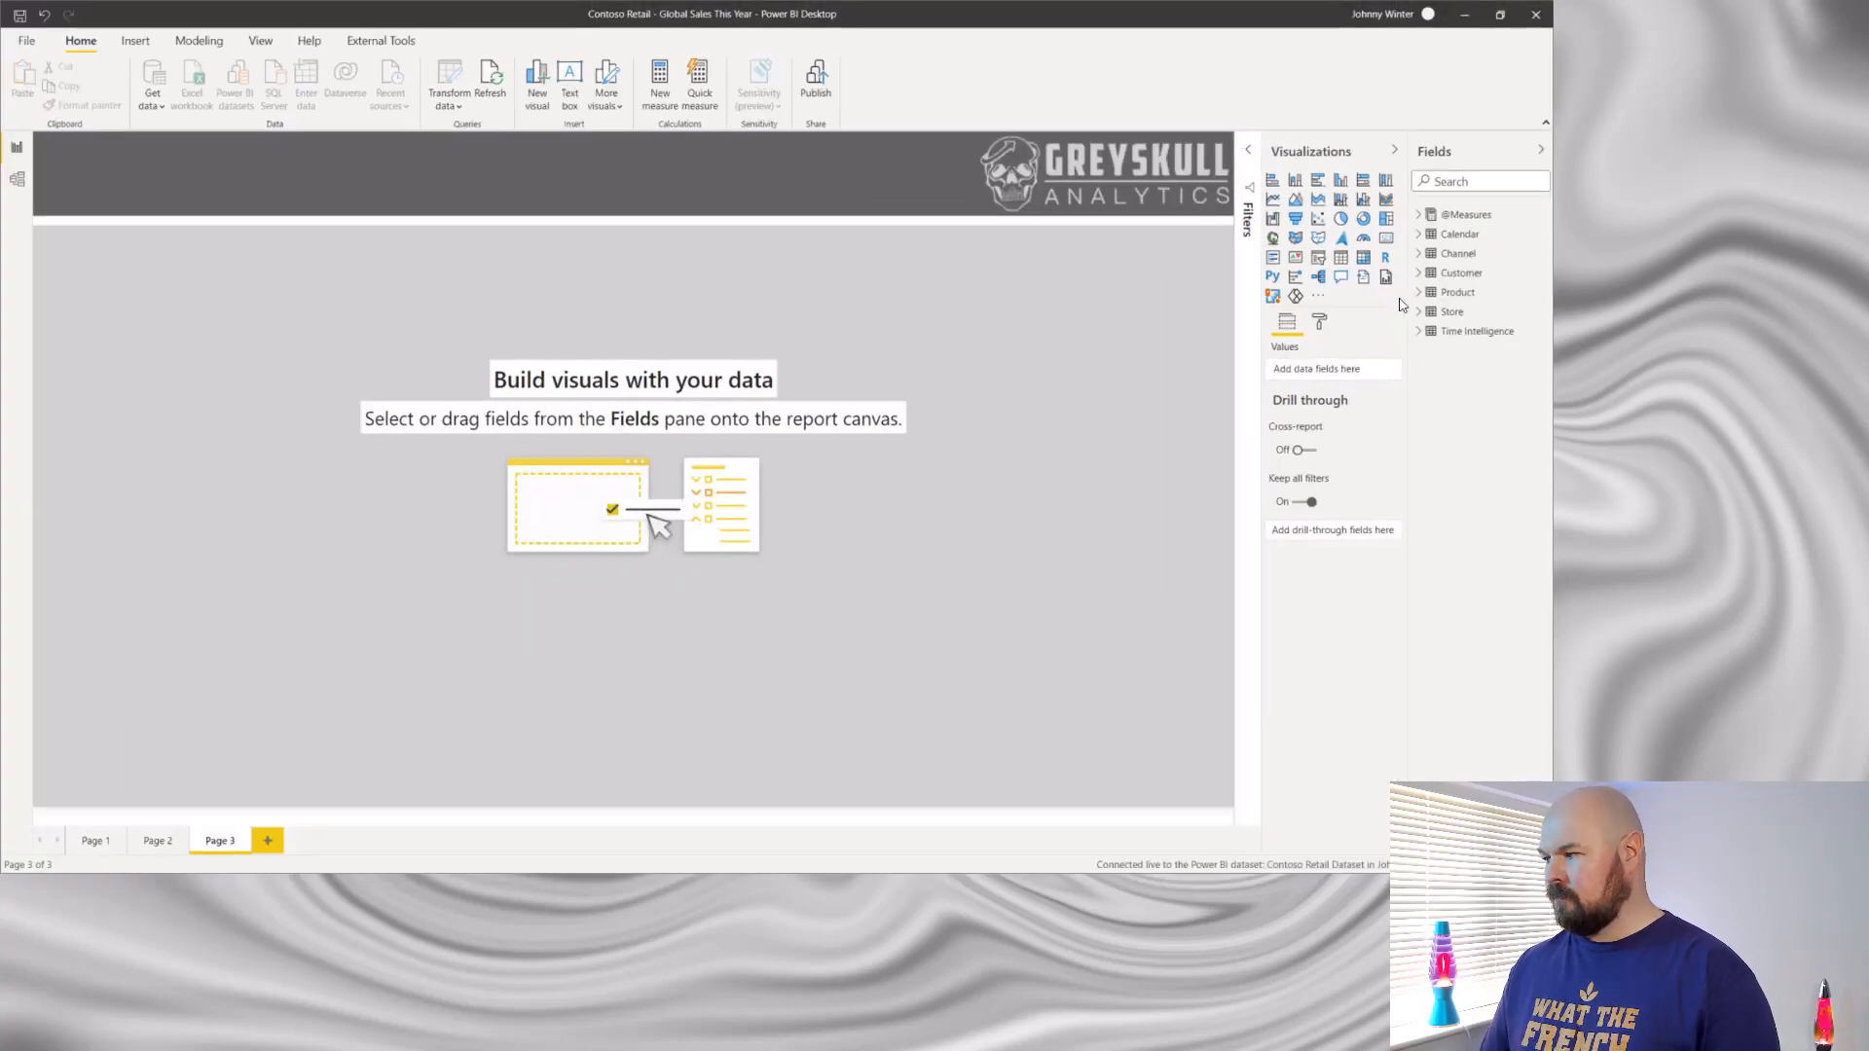
pyautogui.click(1387, 277)
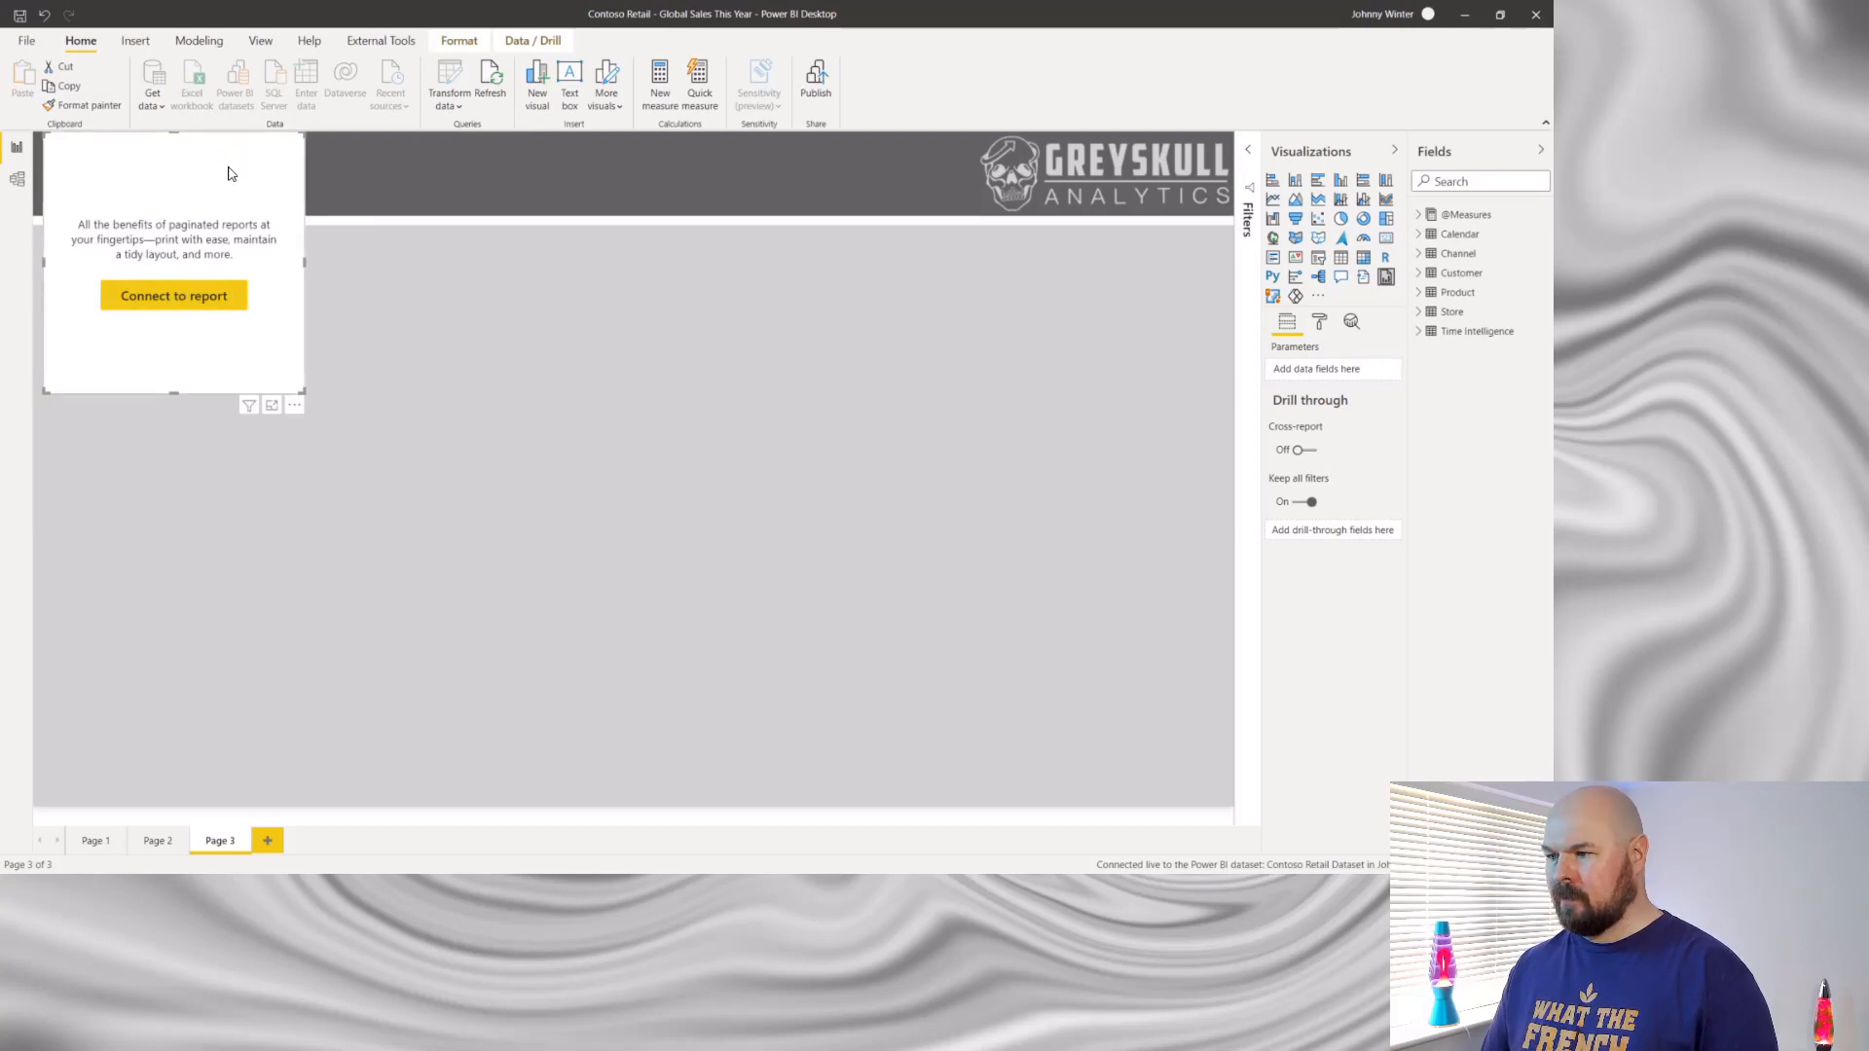
pyautogui.moveTo(228, 173); pyautogui.dragTo(235, 293)
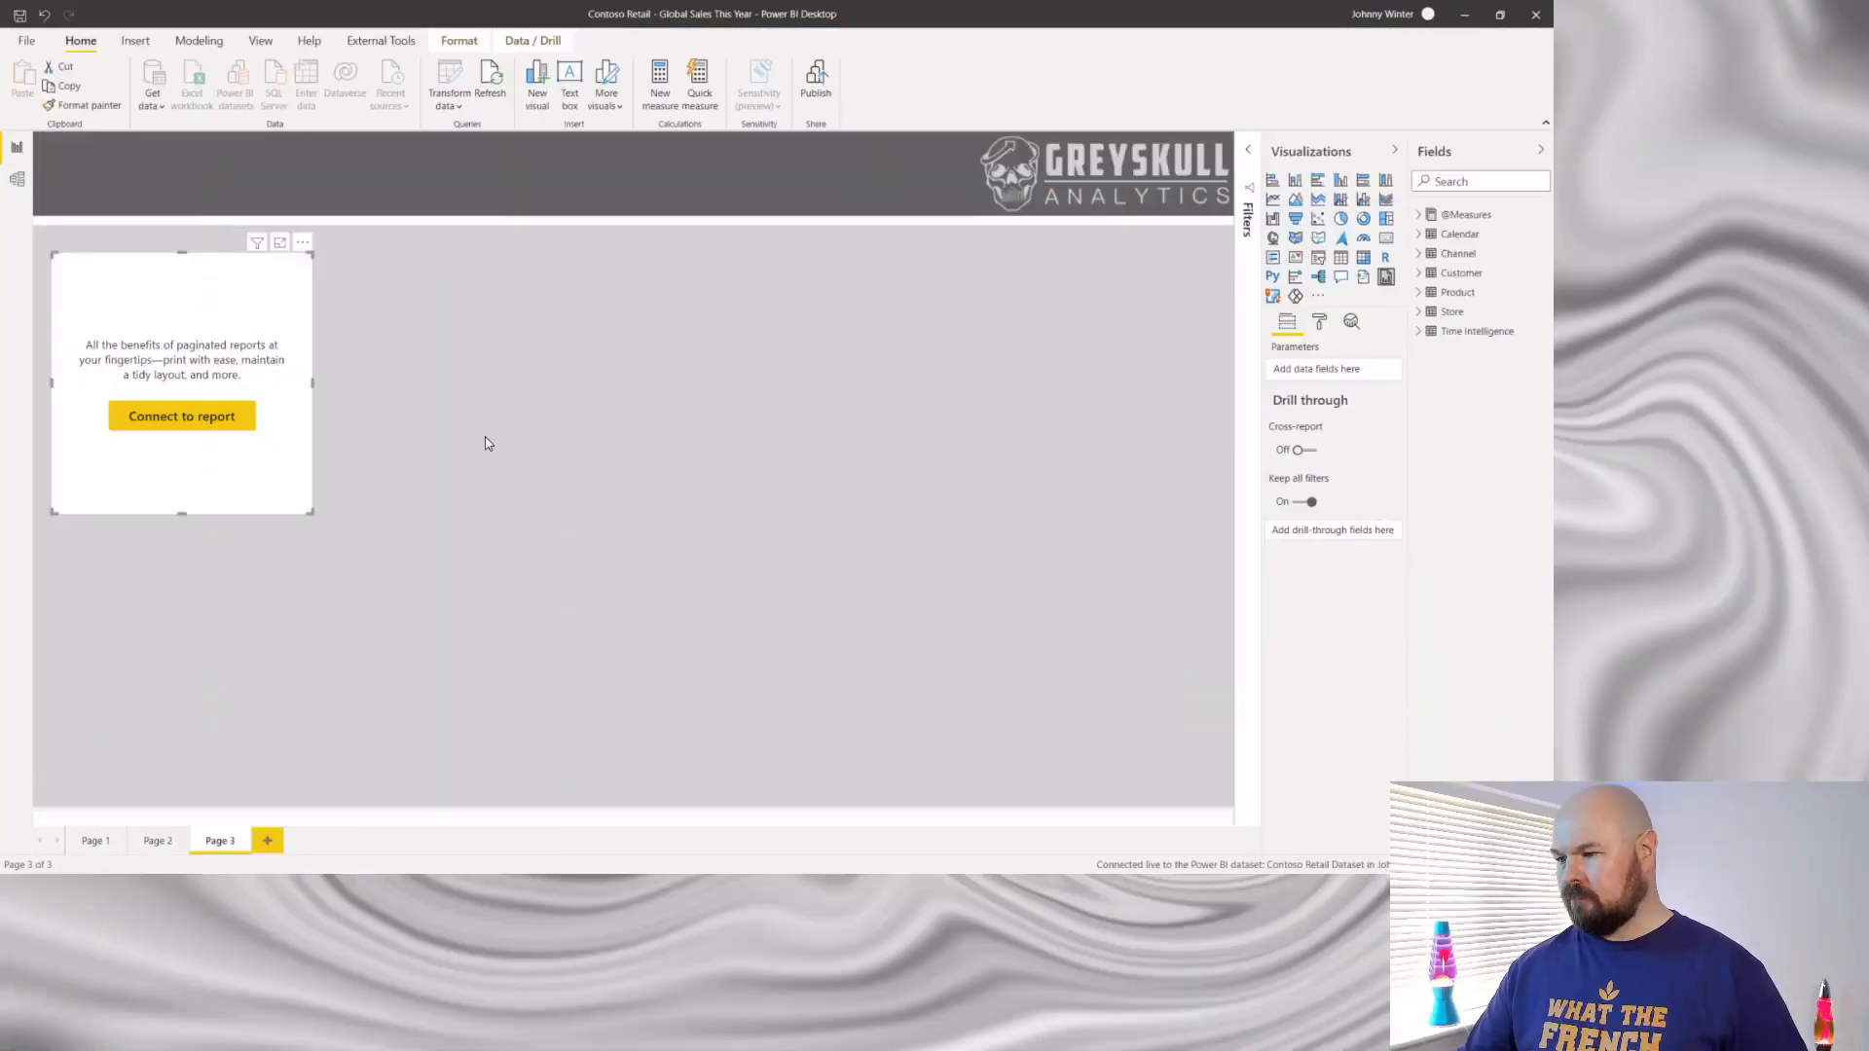
# - Connect the visual to Contoso Sales Report from the Paginated Reports GOTCHAS workspace and proceed to its parameter mapping
pyautogui.click(198, 419)
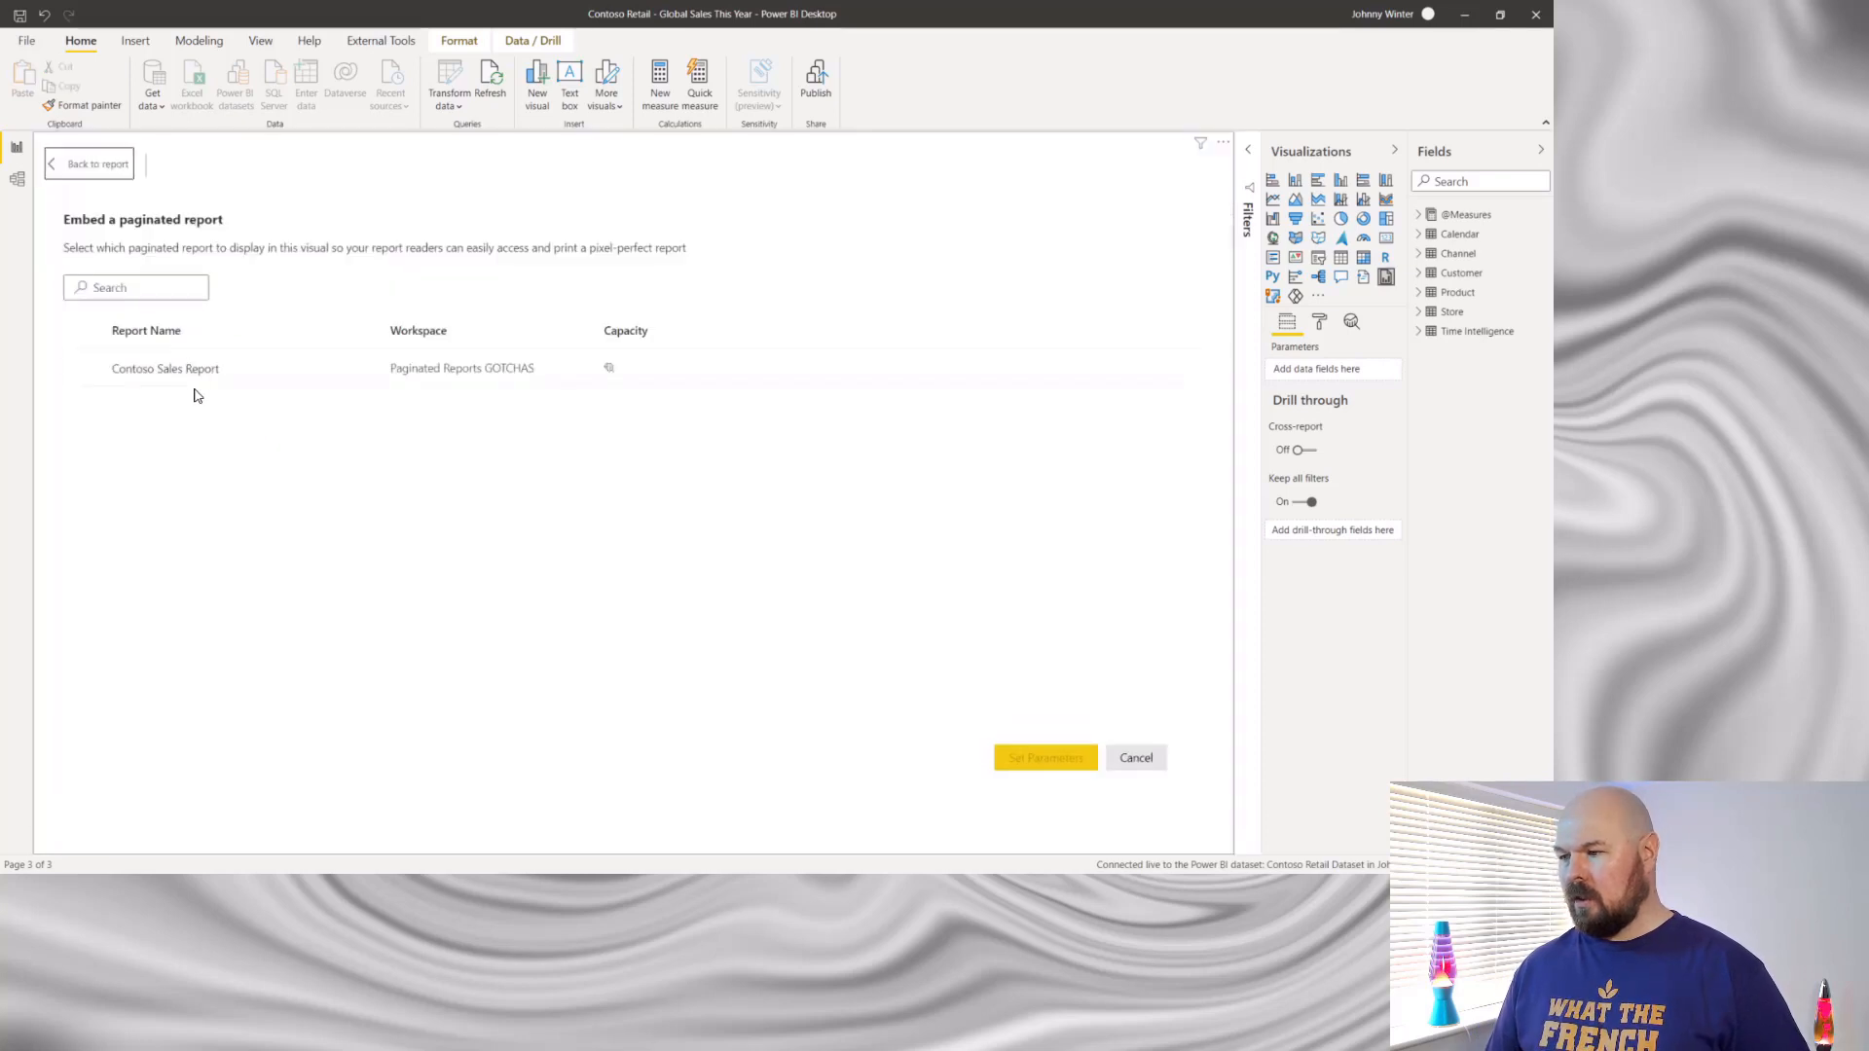
pyautogui.click(83, 367)
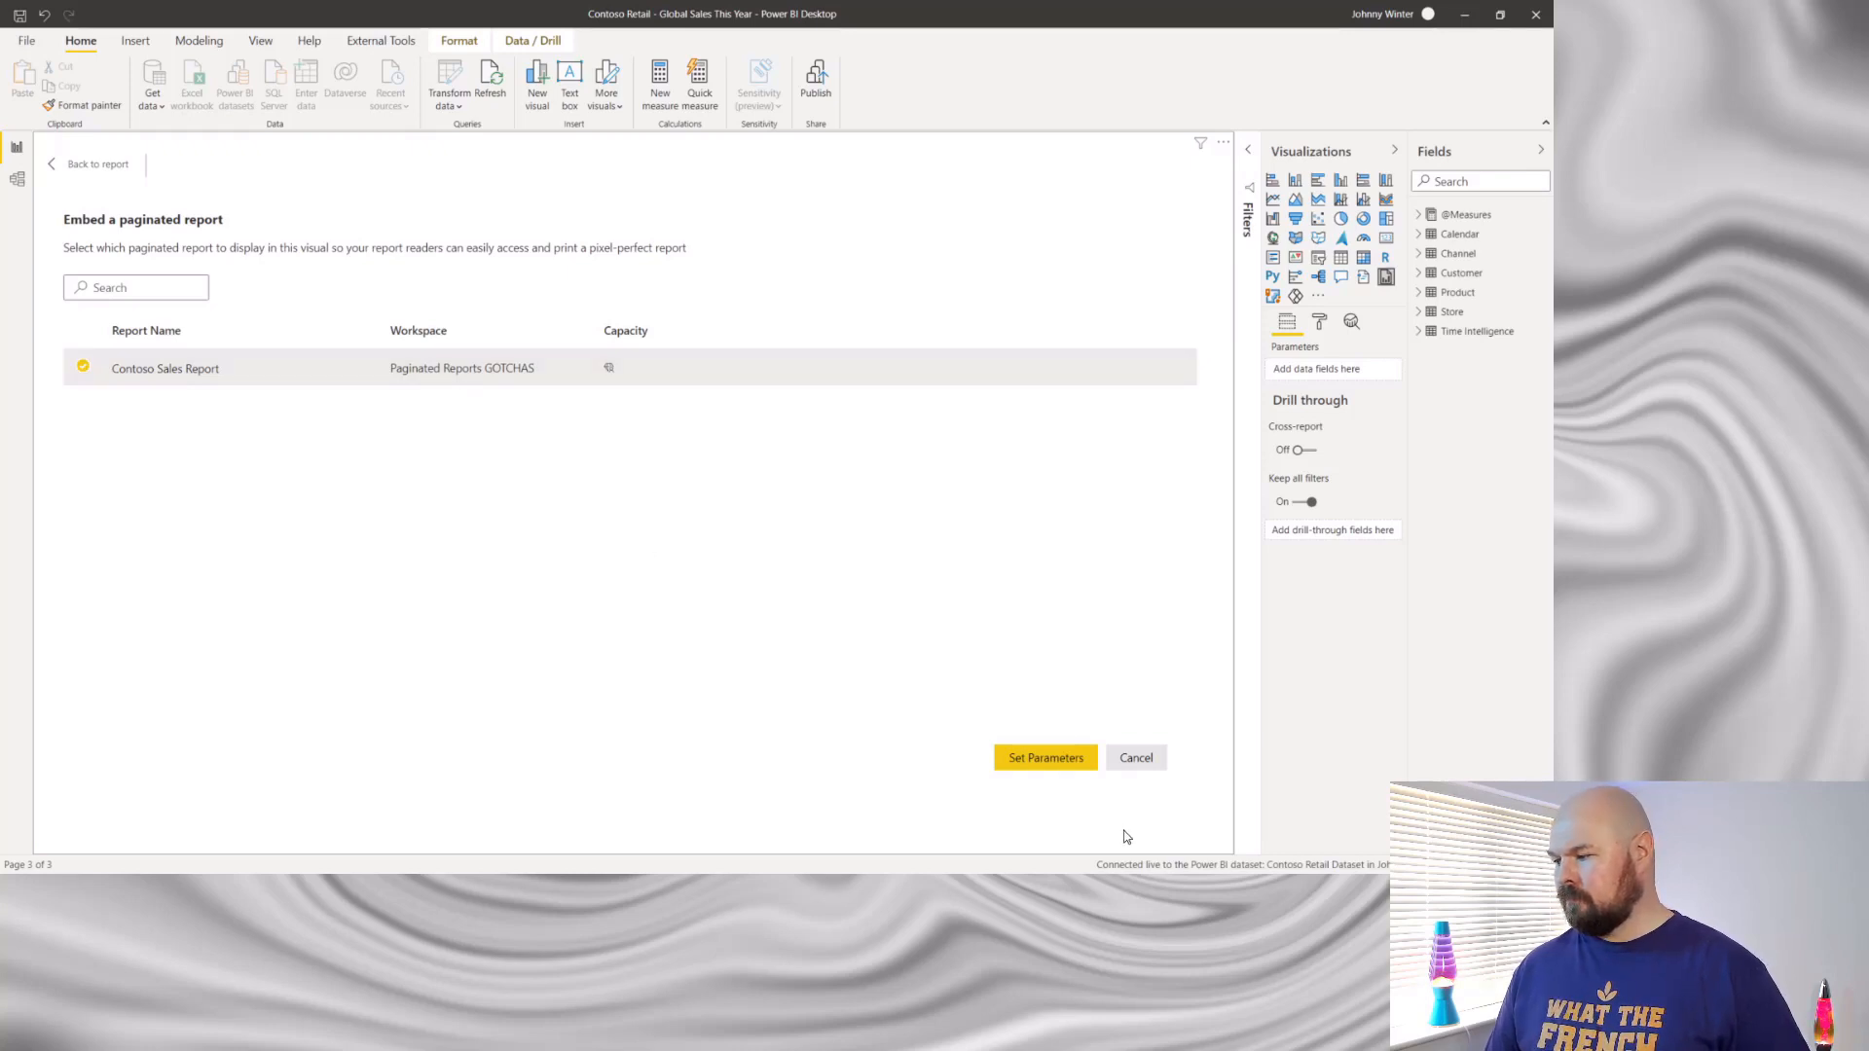
pyautogui.click(1071, 770)
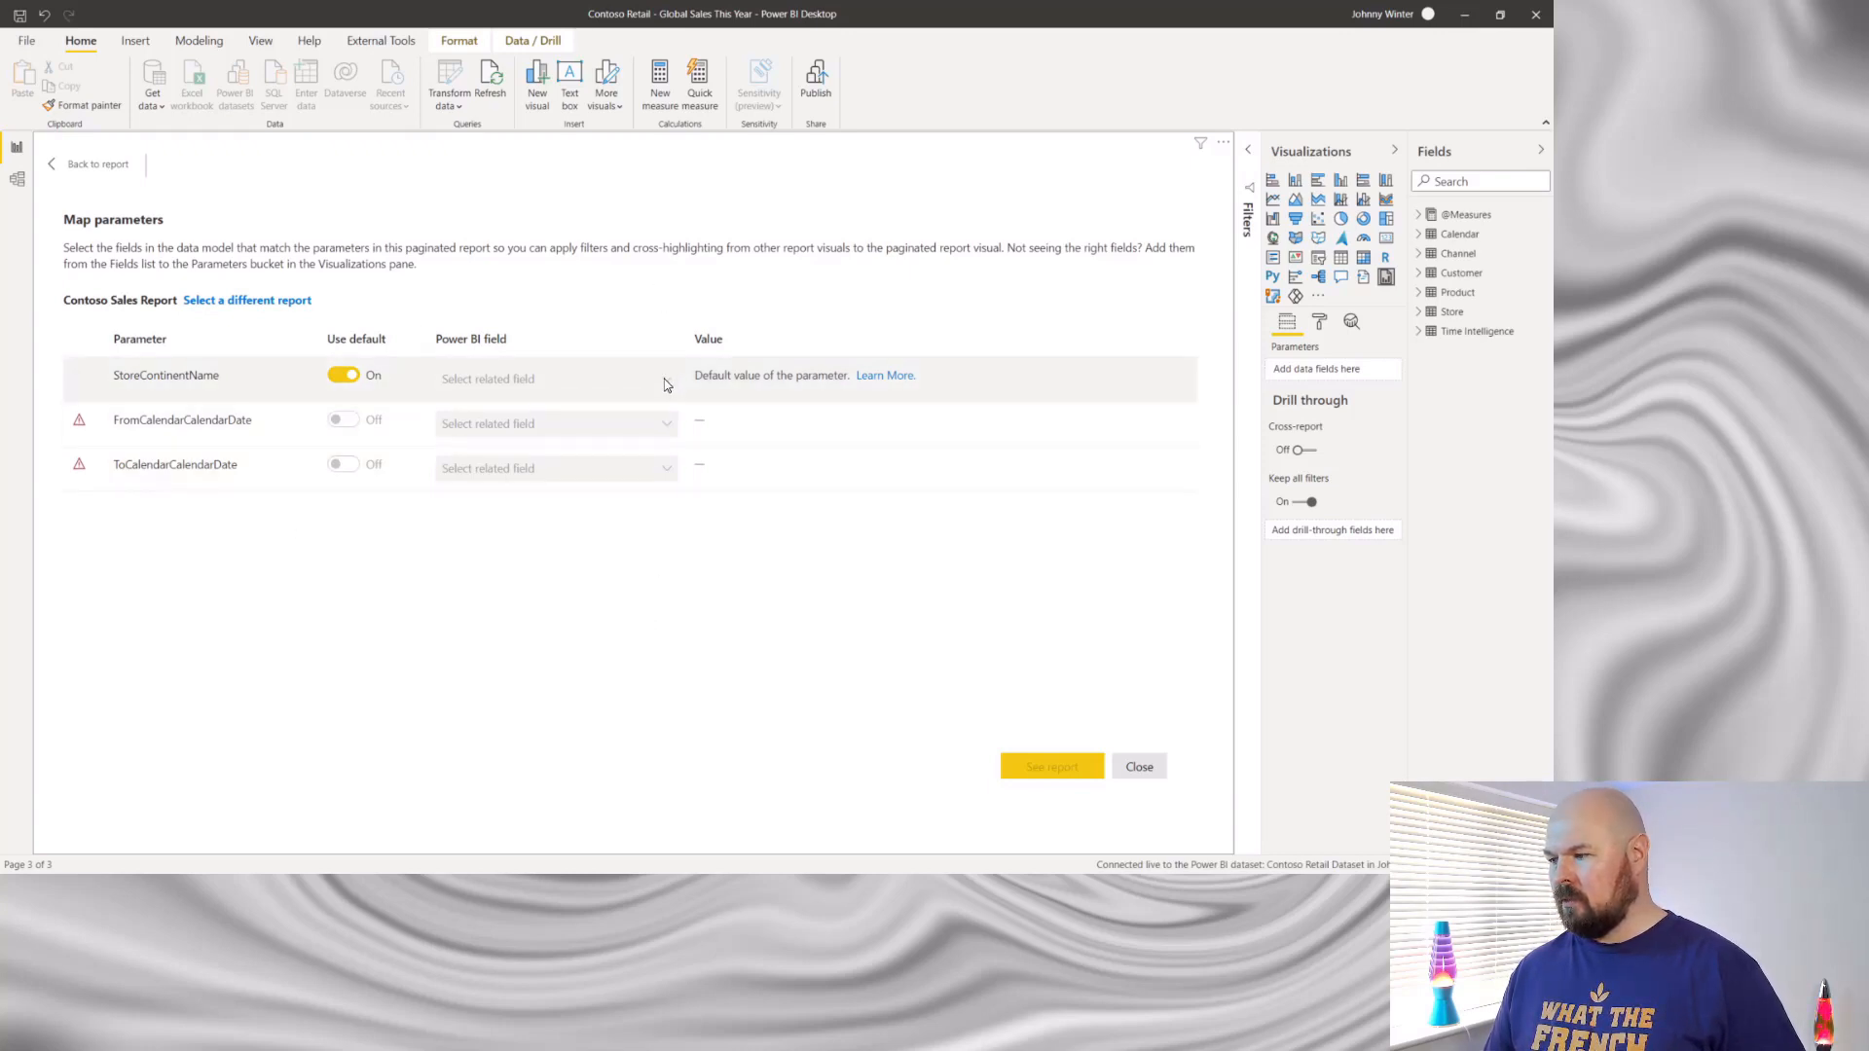
# - Add Continent Name from the Store table and Calendar Date from the Calendar table as the visual's parameter fields
pyautogui.click(350, 390)
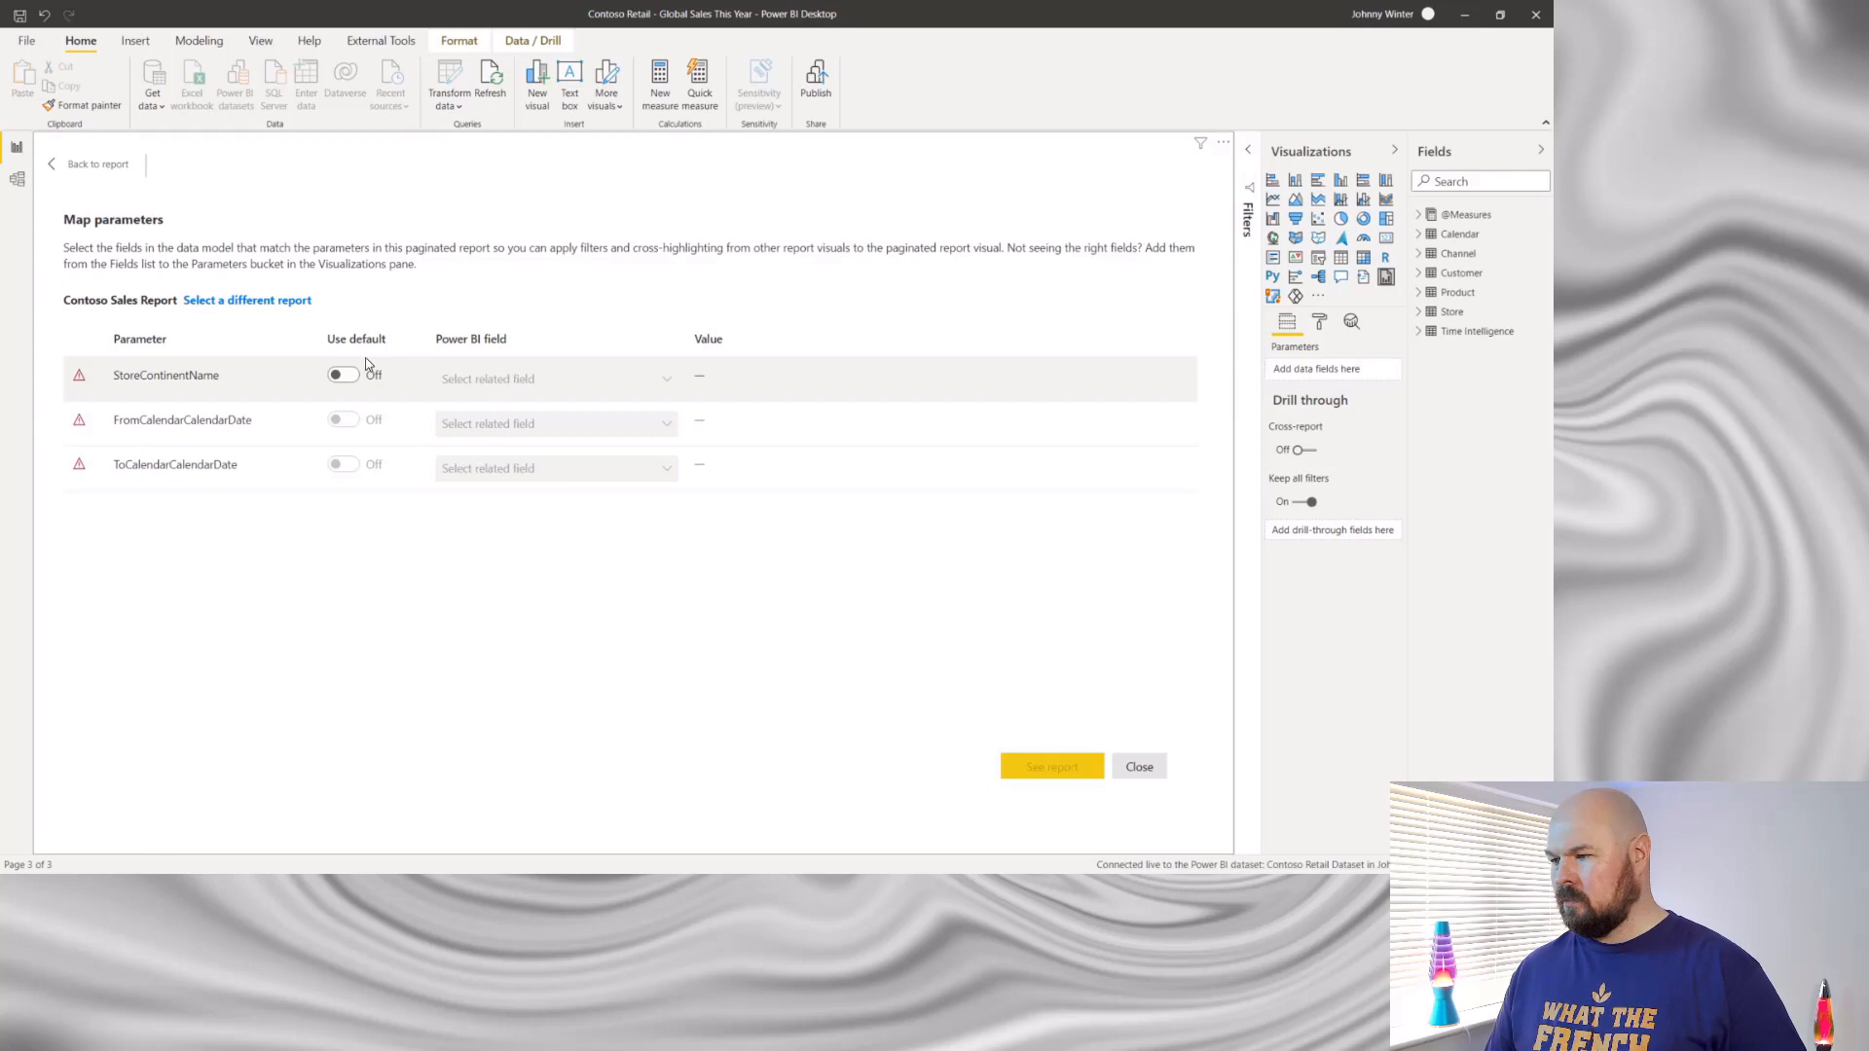
pyautogui.click(345, 377)
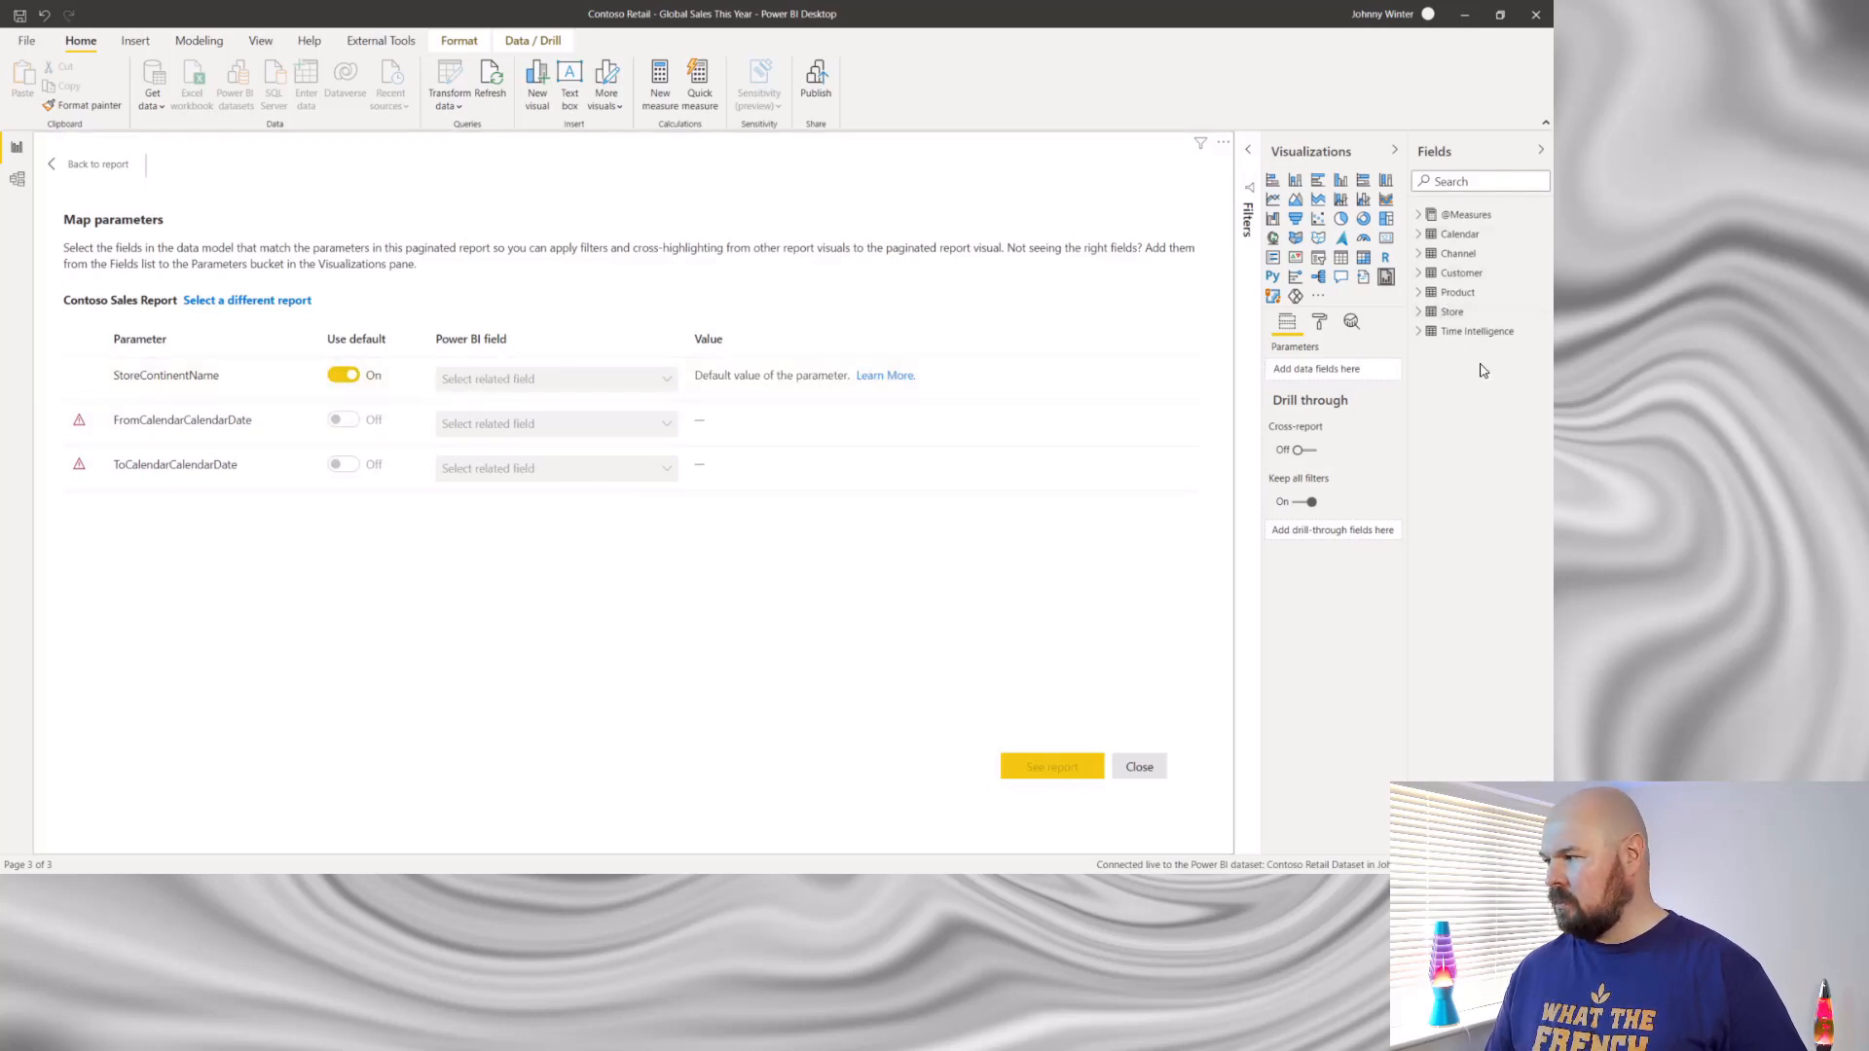
pyautogui.click(1420, 312)
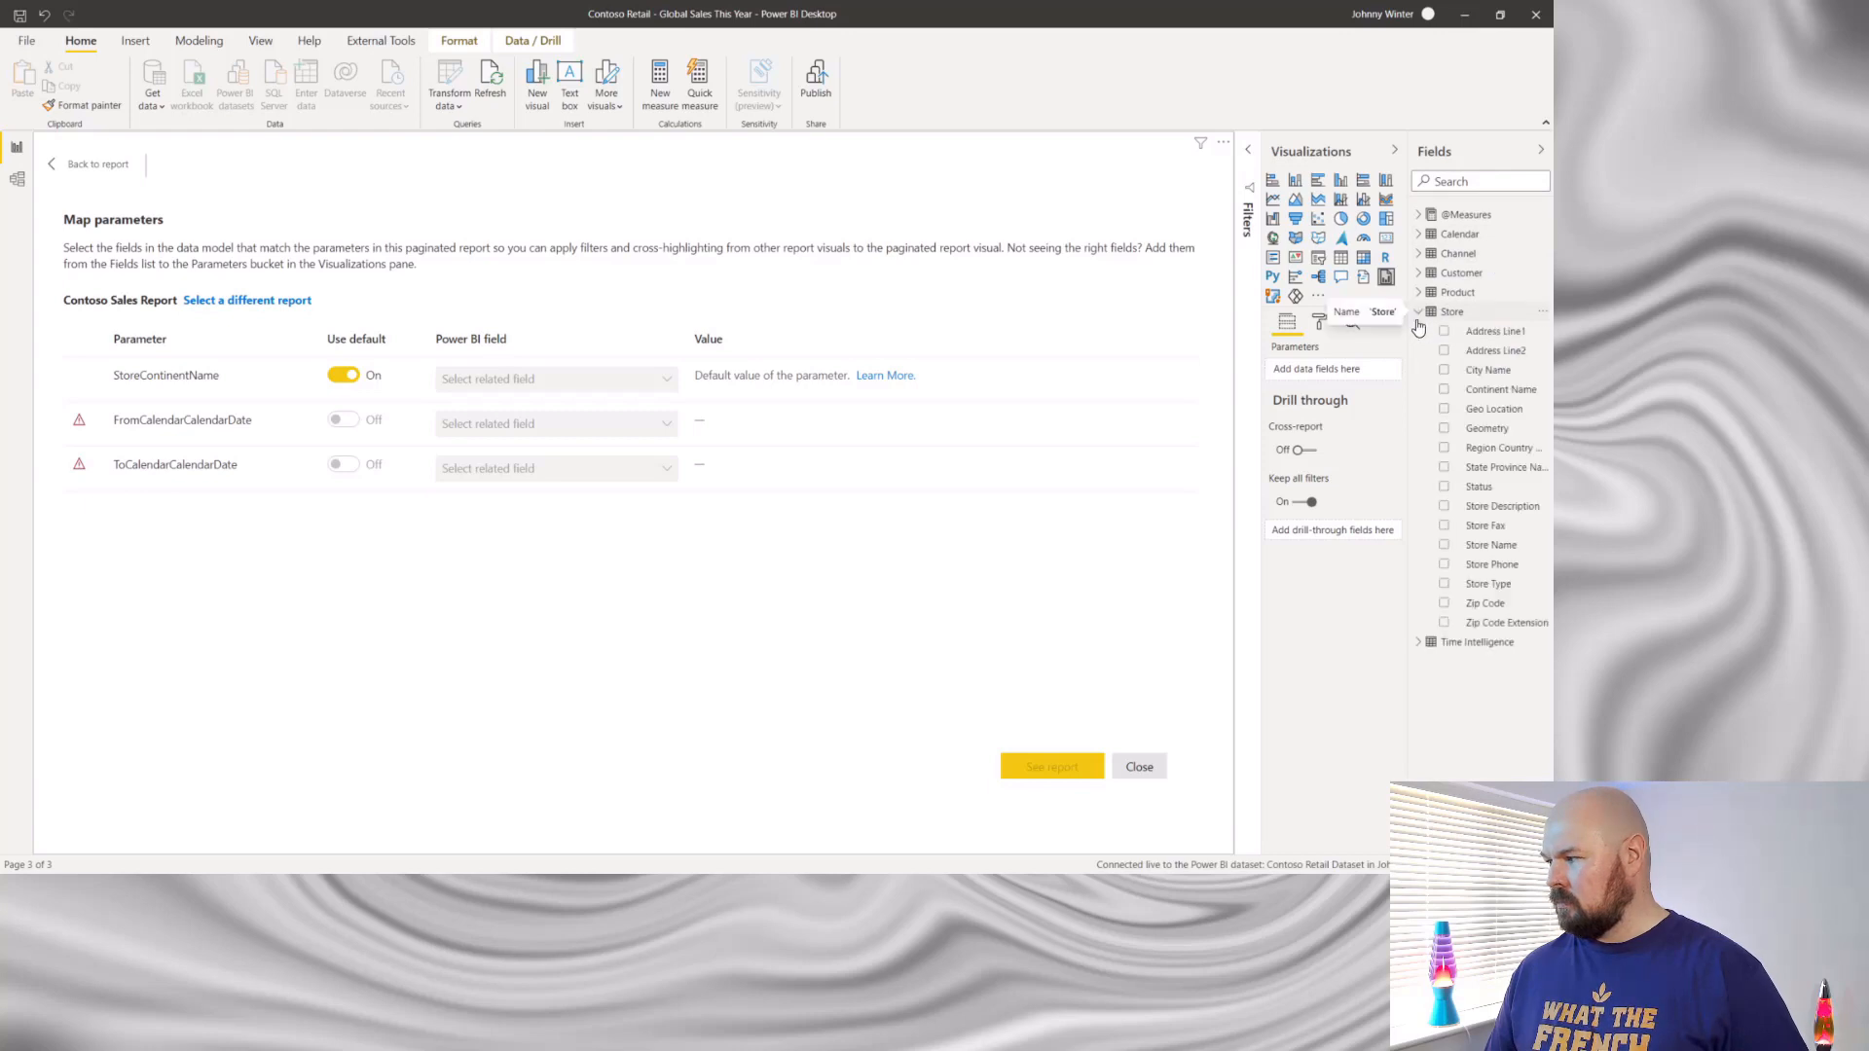
pyautogui.moveTo(1507, 390); pyautogui.dragTo(547, 387)
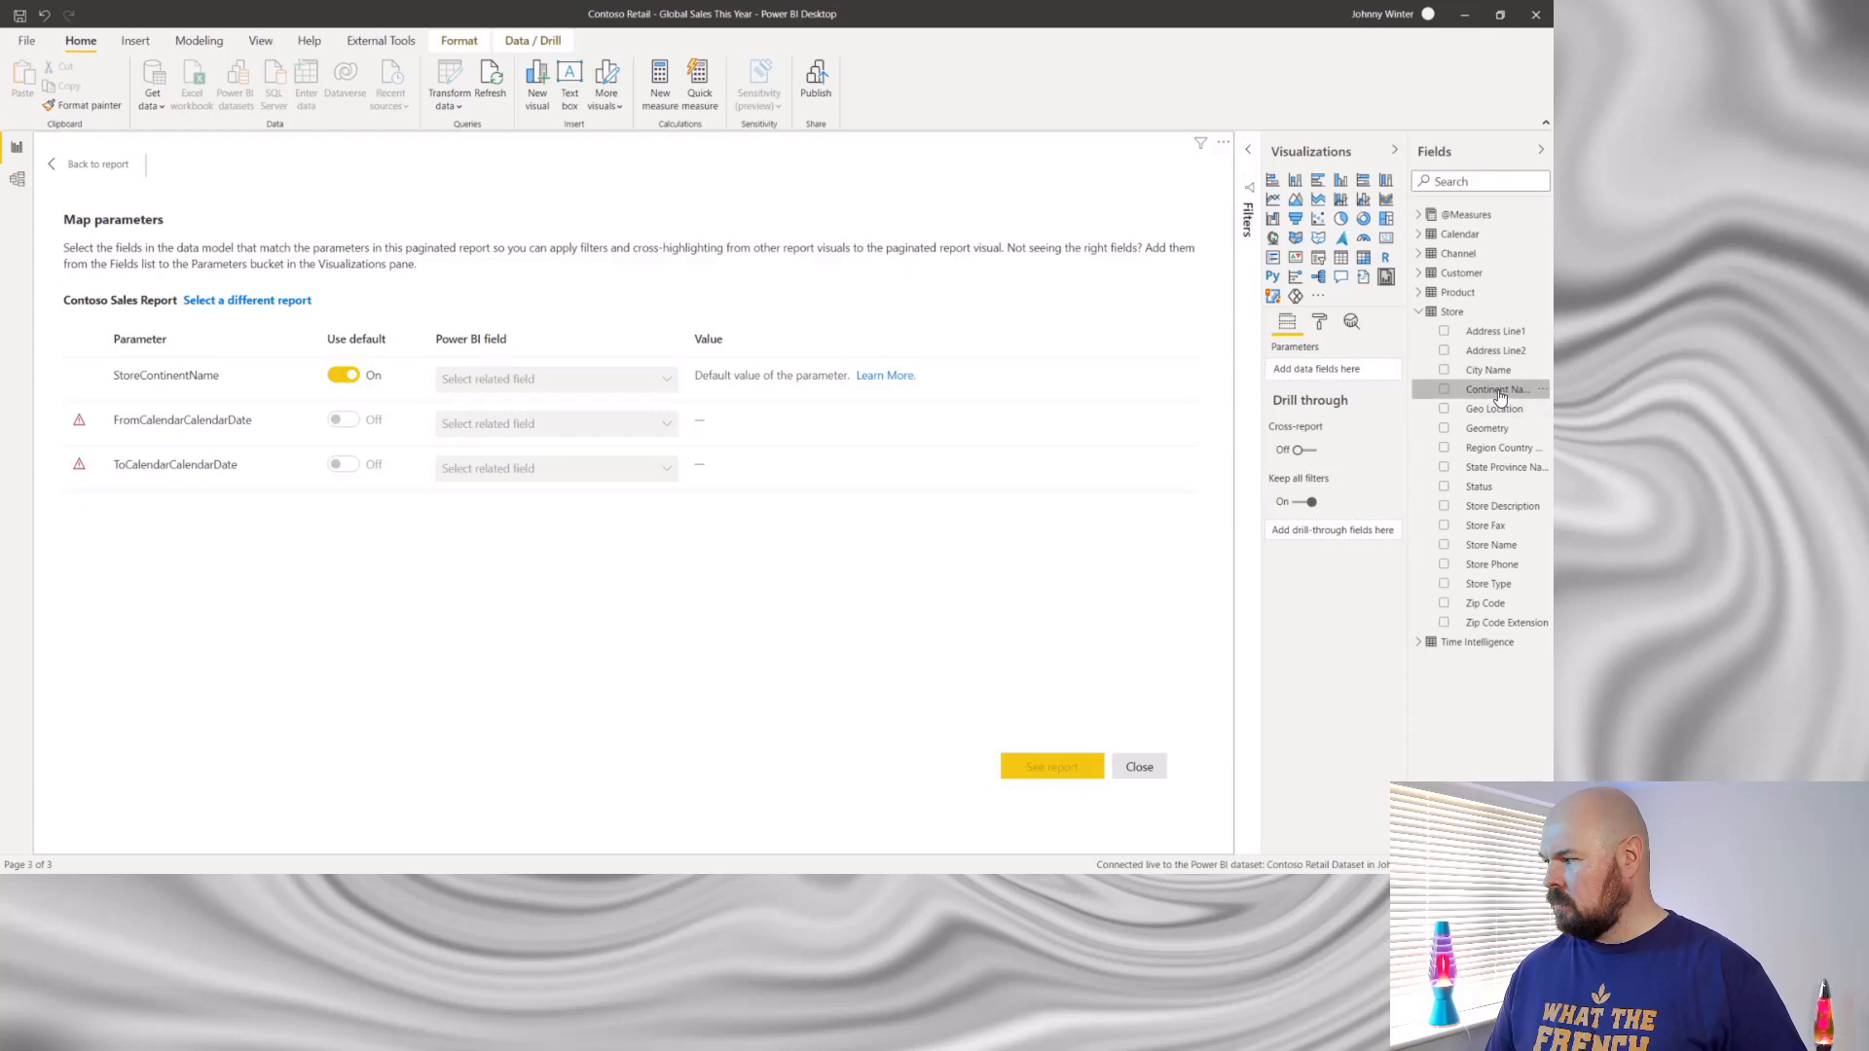
pyautogui.moveTo(1499, 397); pyautogui.dragTo(1322, 372)
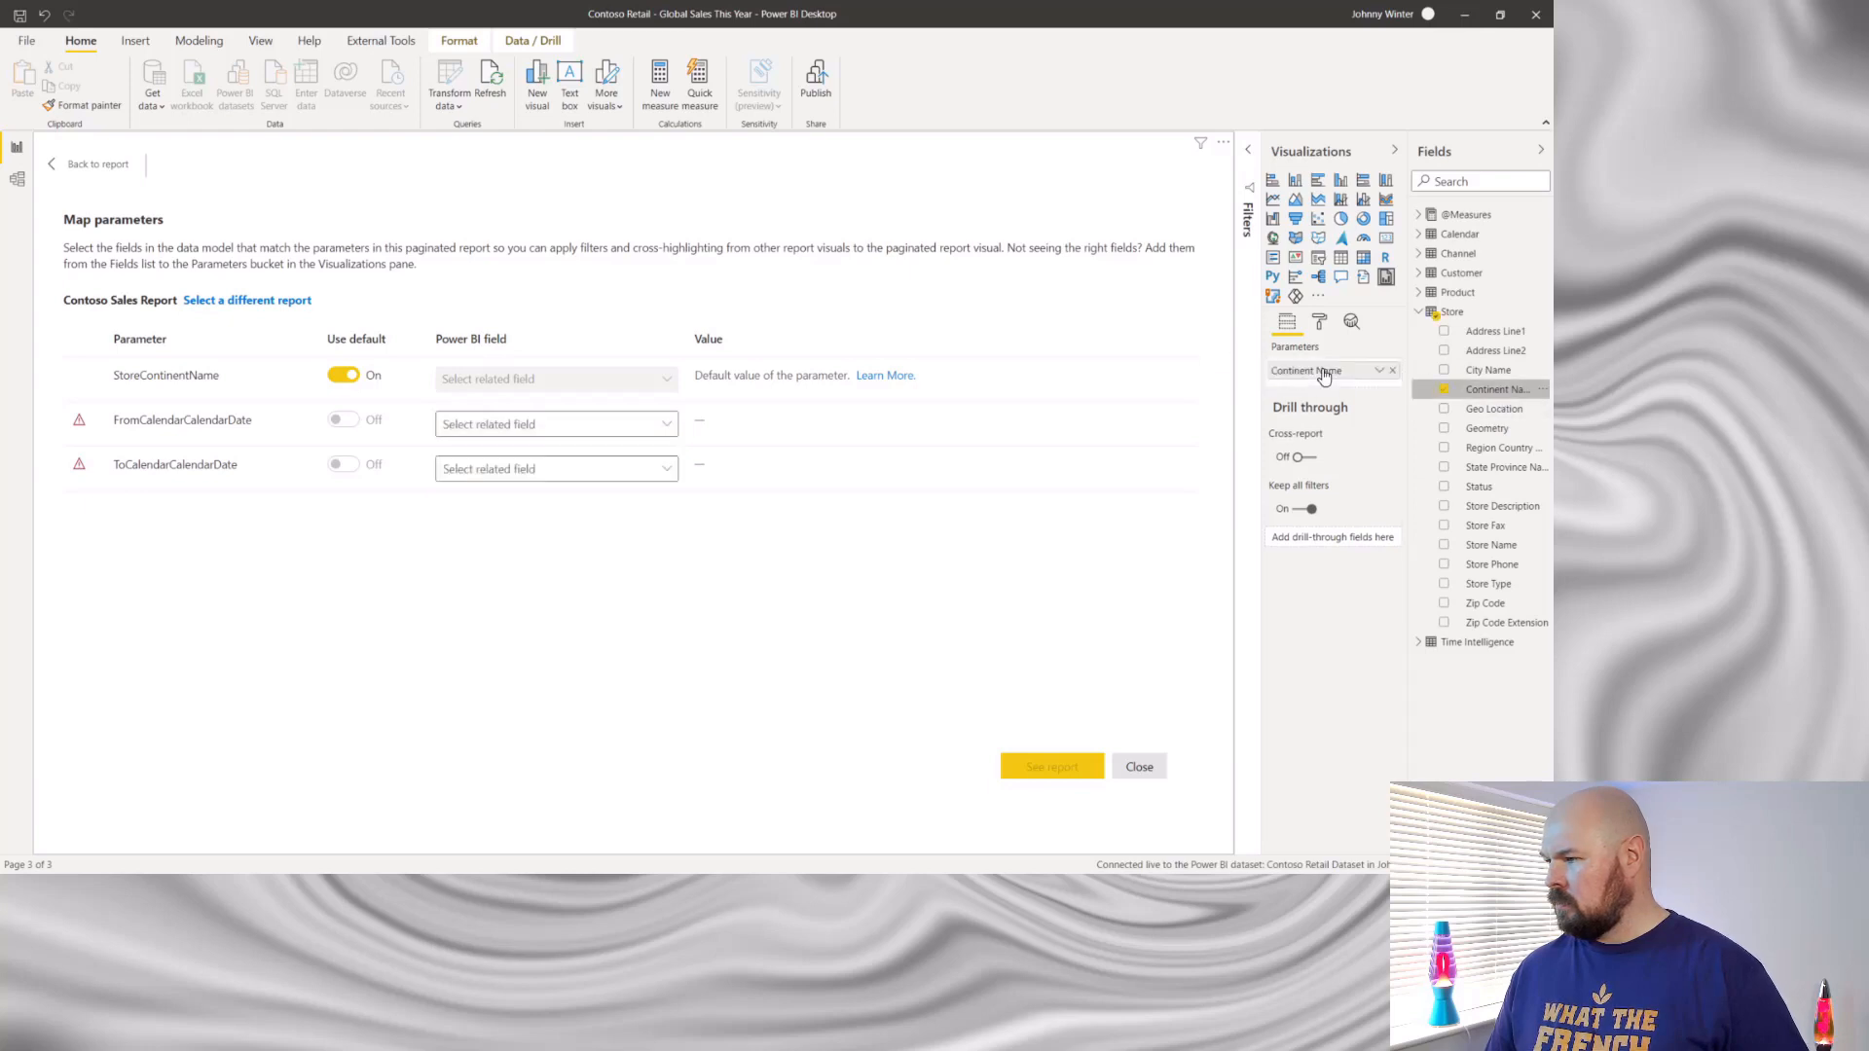
pyautogui.click(1421, 236)
pyautogui.moveTo(1496, 253); pyautogui.dragTo(1359, 381)
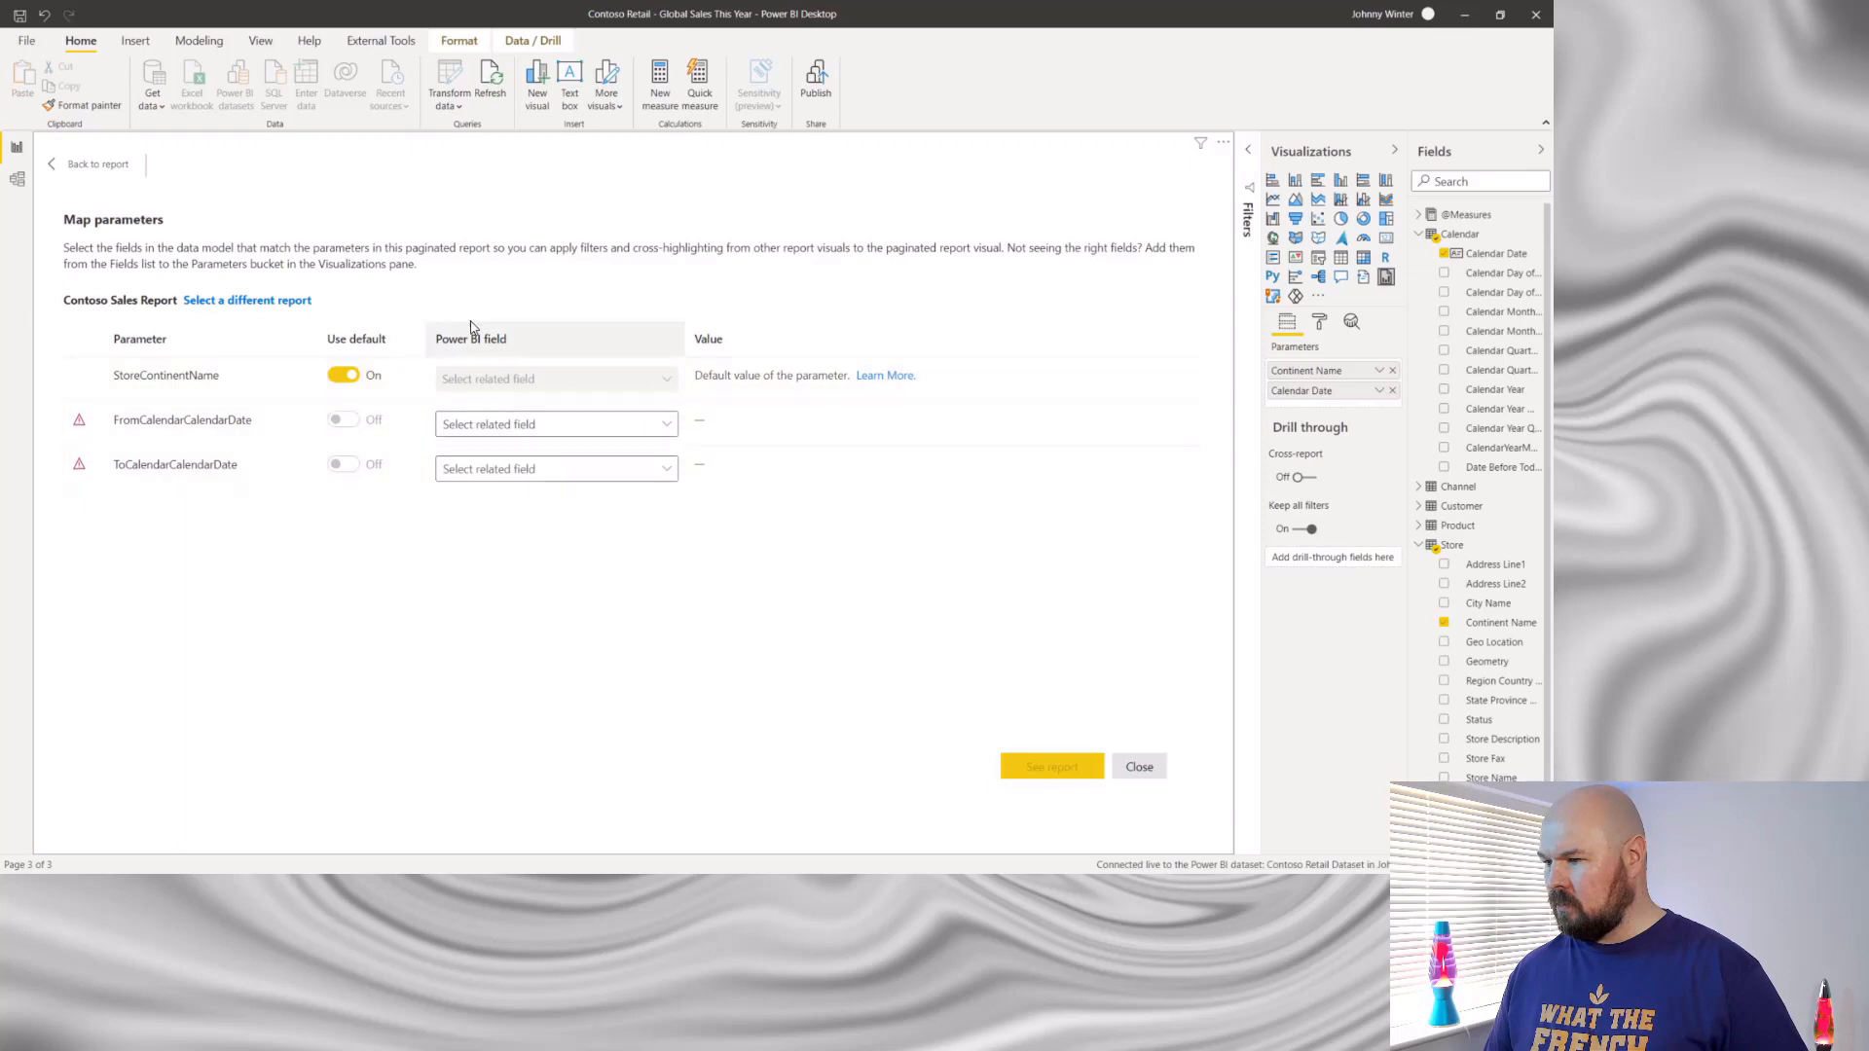
# - Turn off the default for StoreContinentName and map it to Store.Continent Name, and map FromCalendarCalendarDate to Calendar.Calendar Date
pyautogui.click(343, 375)
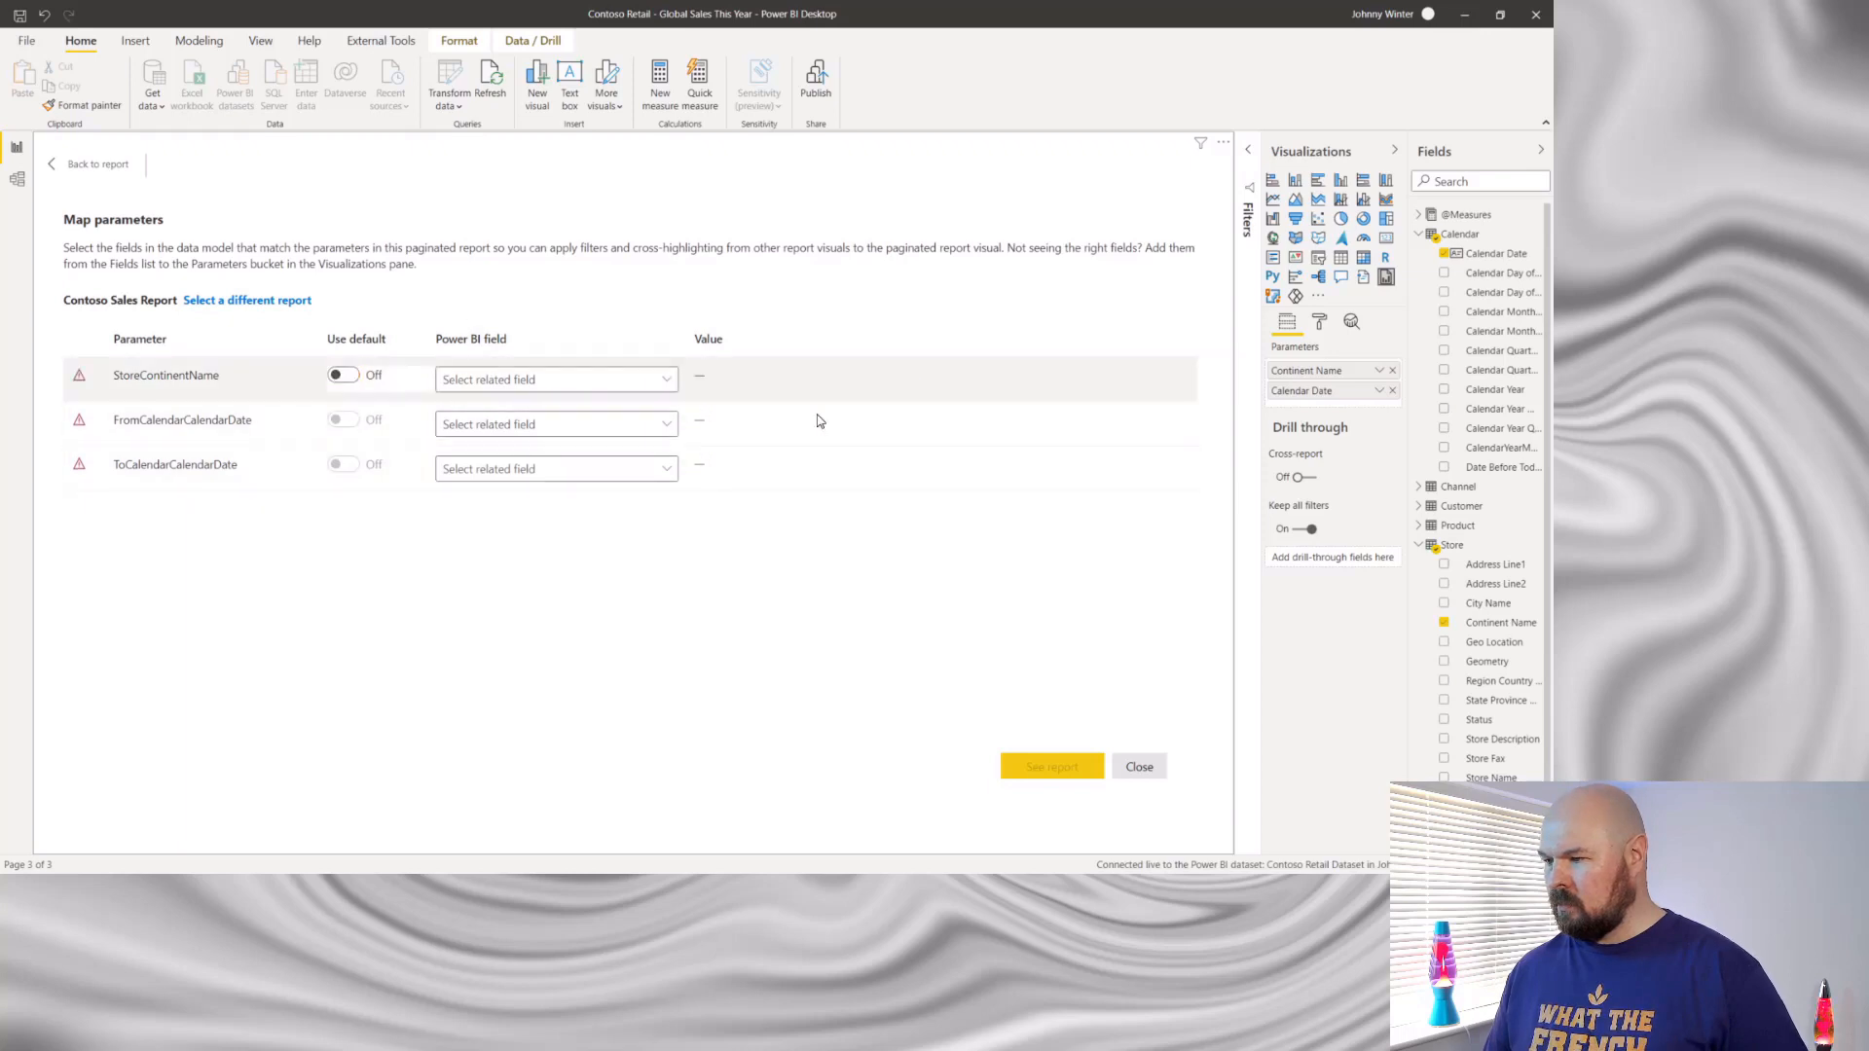
pyautogui.click(668, 385)
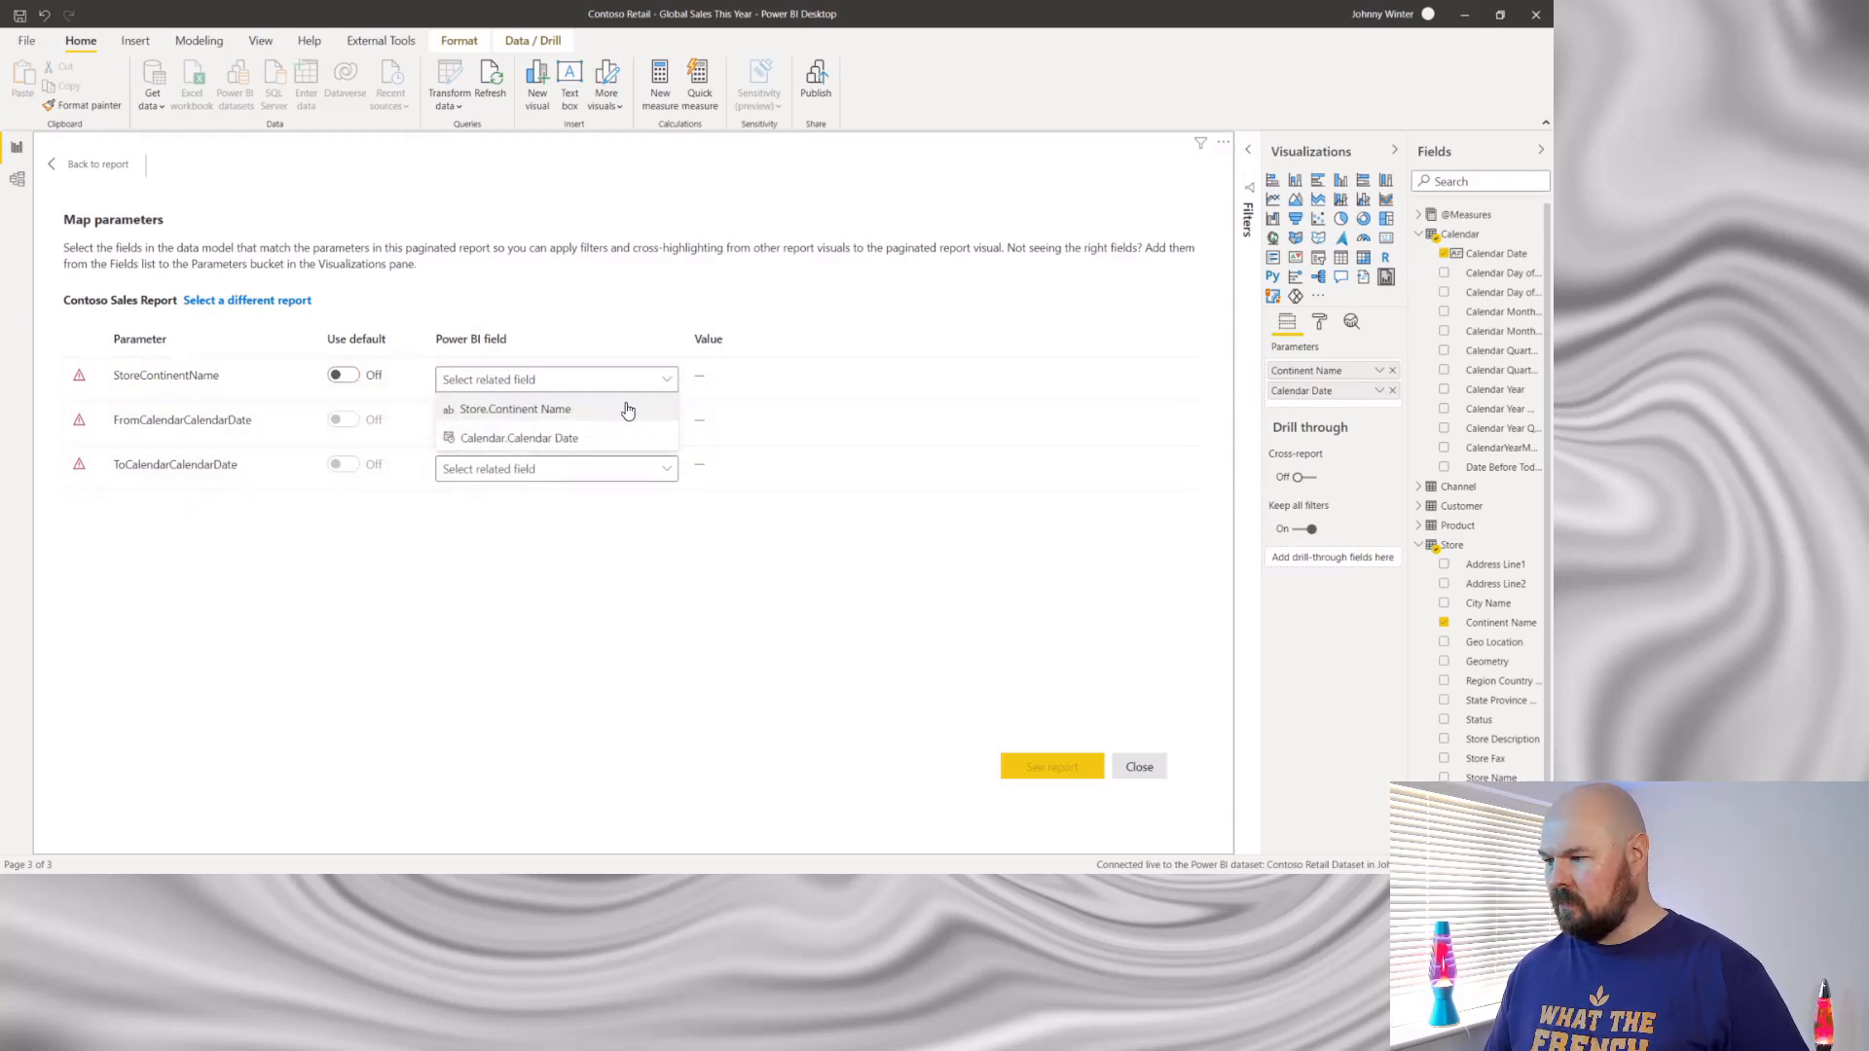
pyautogui.click(626, 409)
pyautogui.click(655, 428)
pyautogui.click(627, 487)
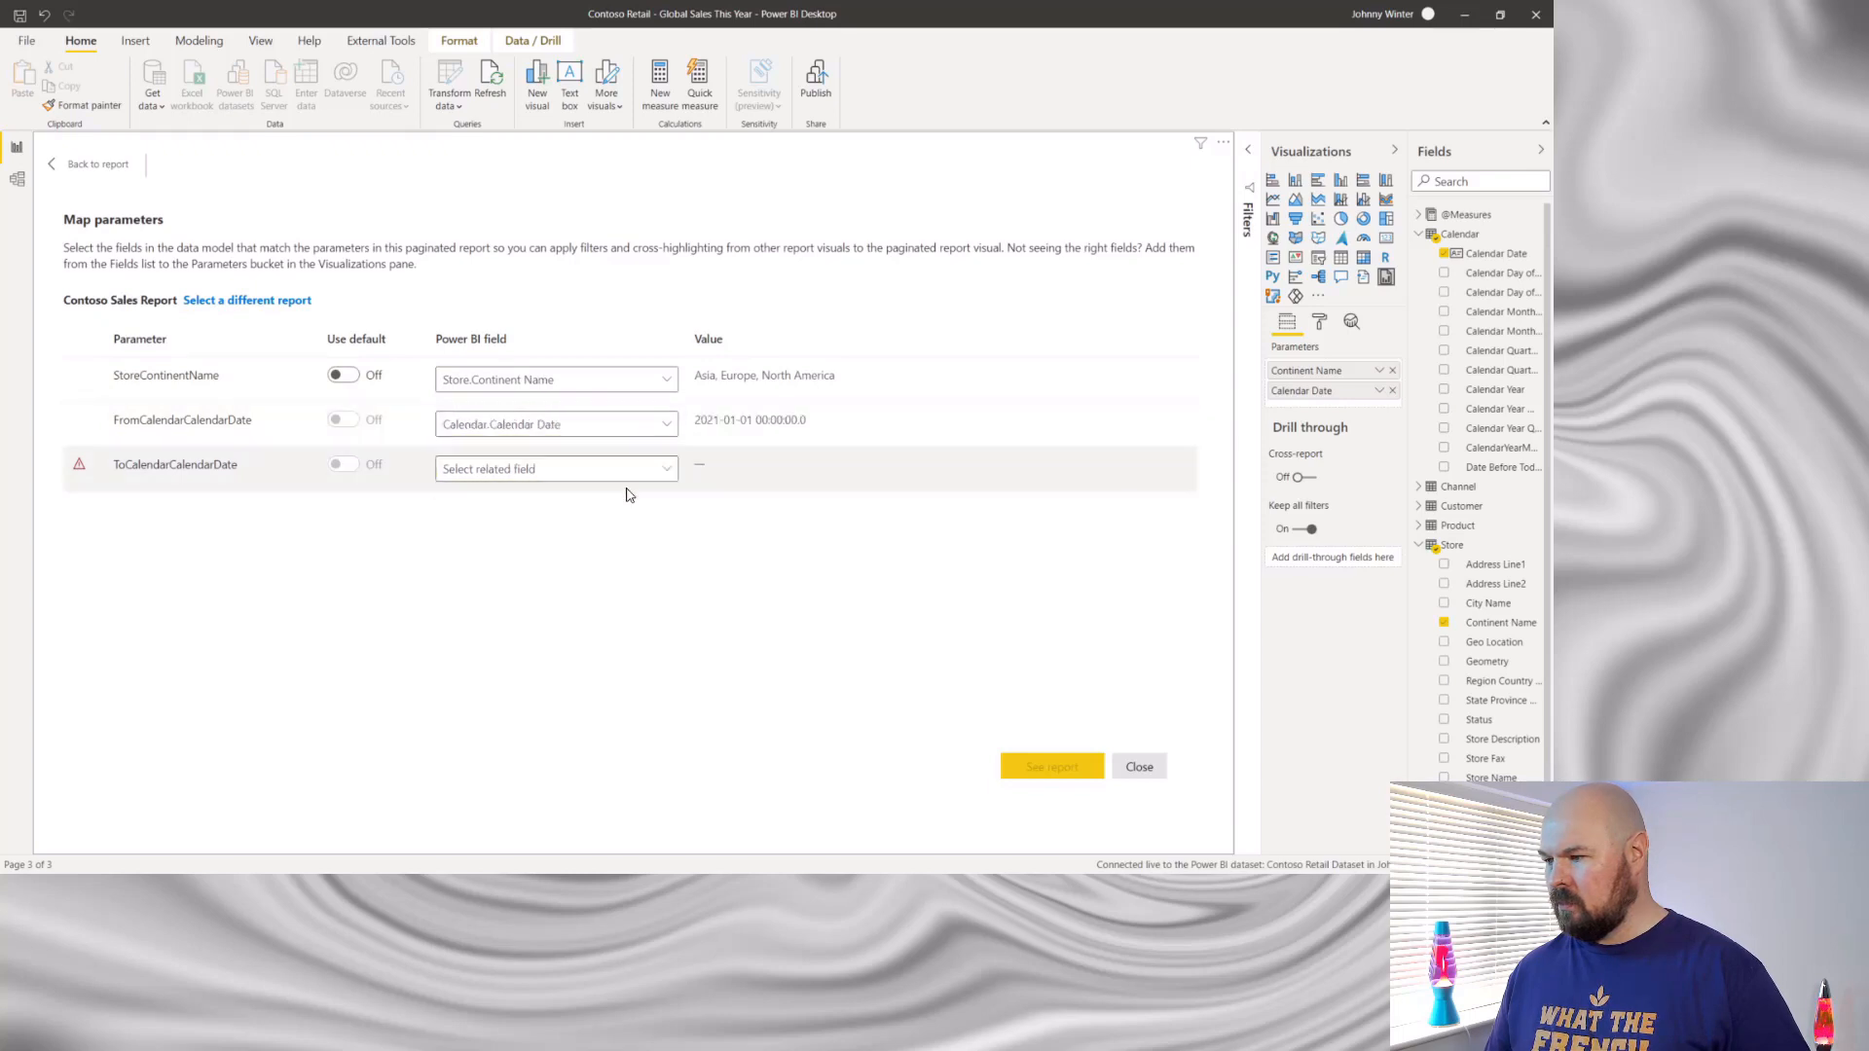
# - Try to map ToCalendarCalendarDate to the existing Calendar.Calendar Date field
pyautogui.click(629, 473)
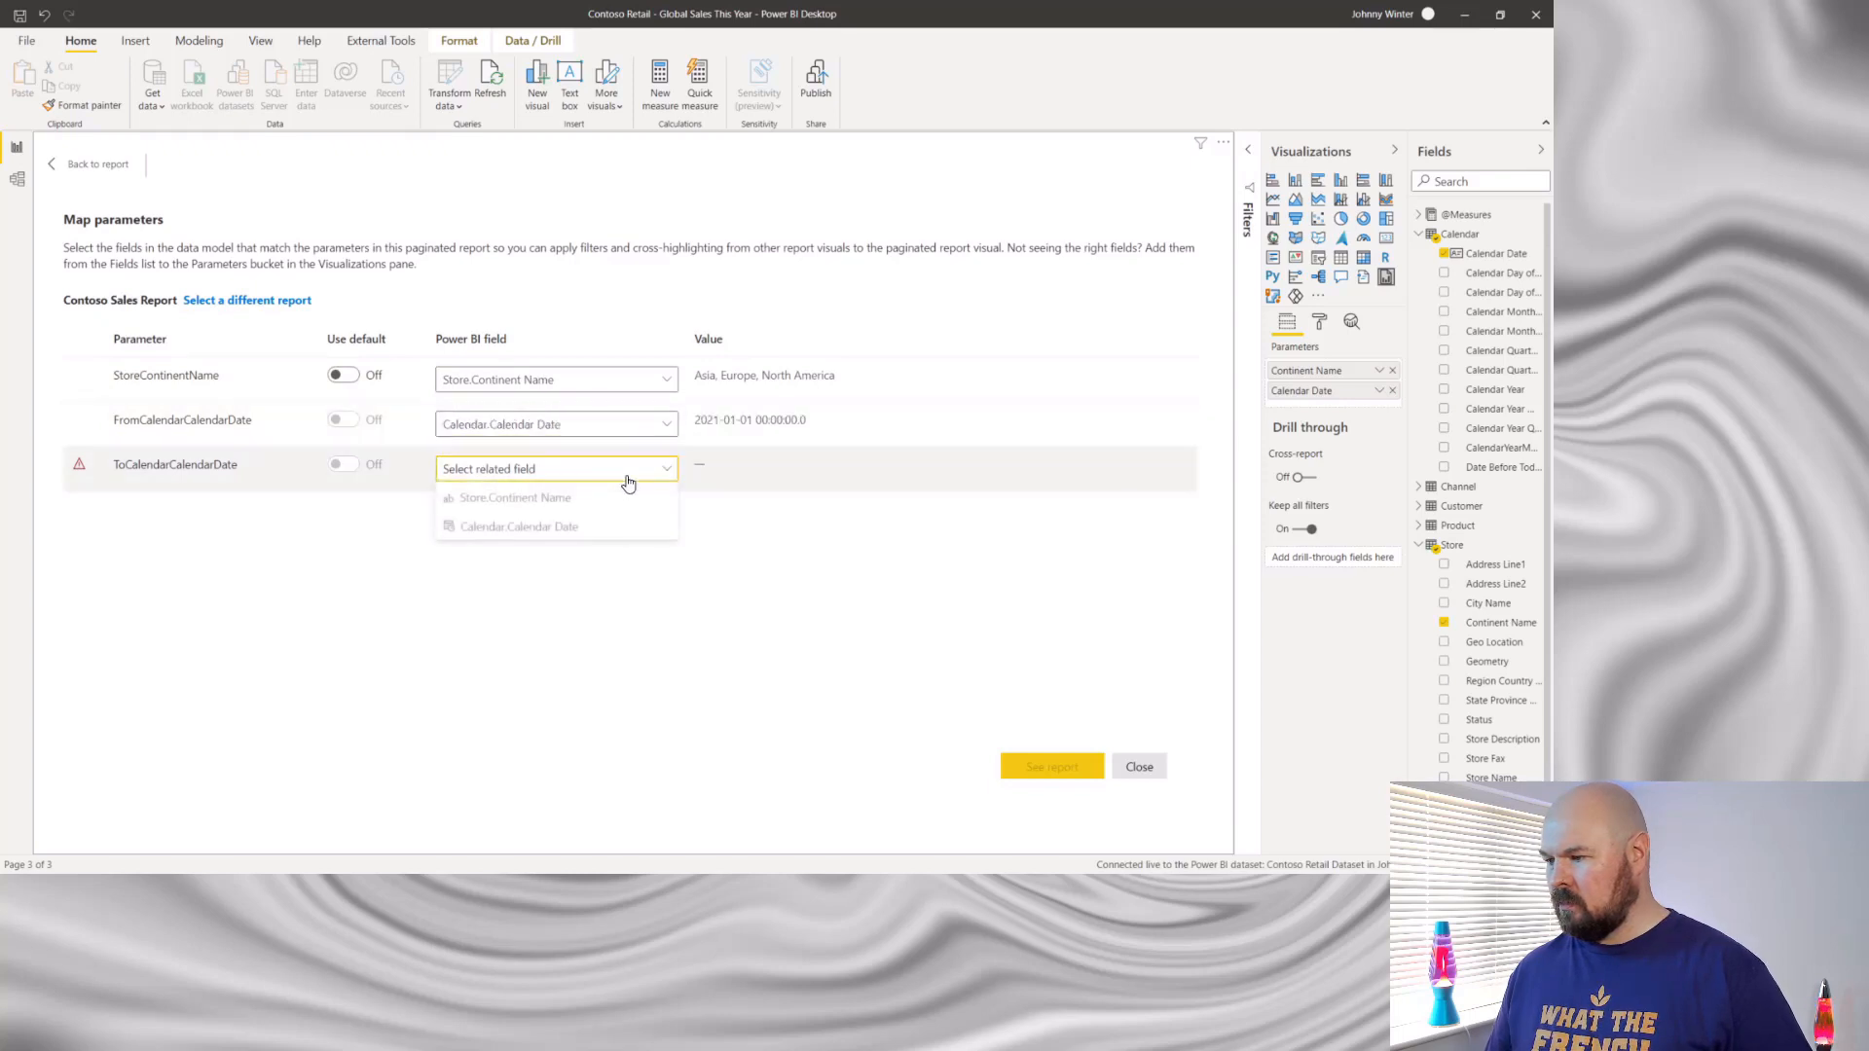
pyautogui.doubleClick(587, 531)
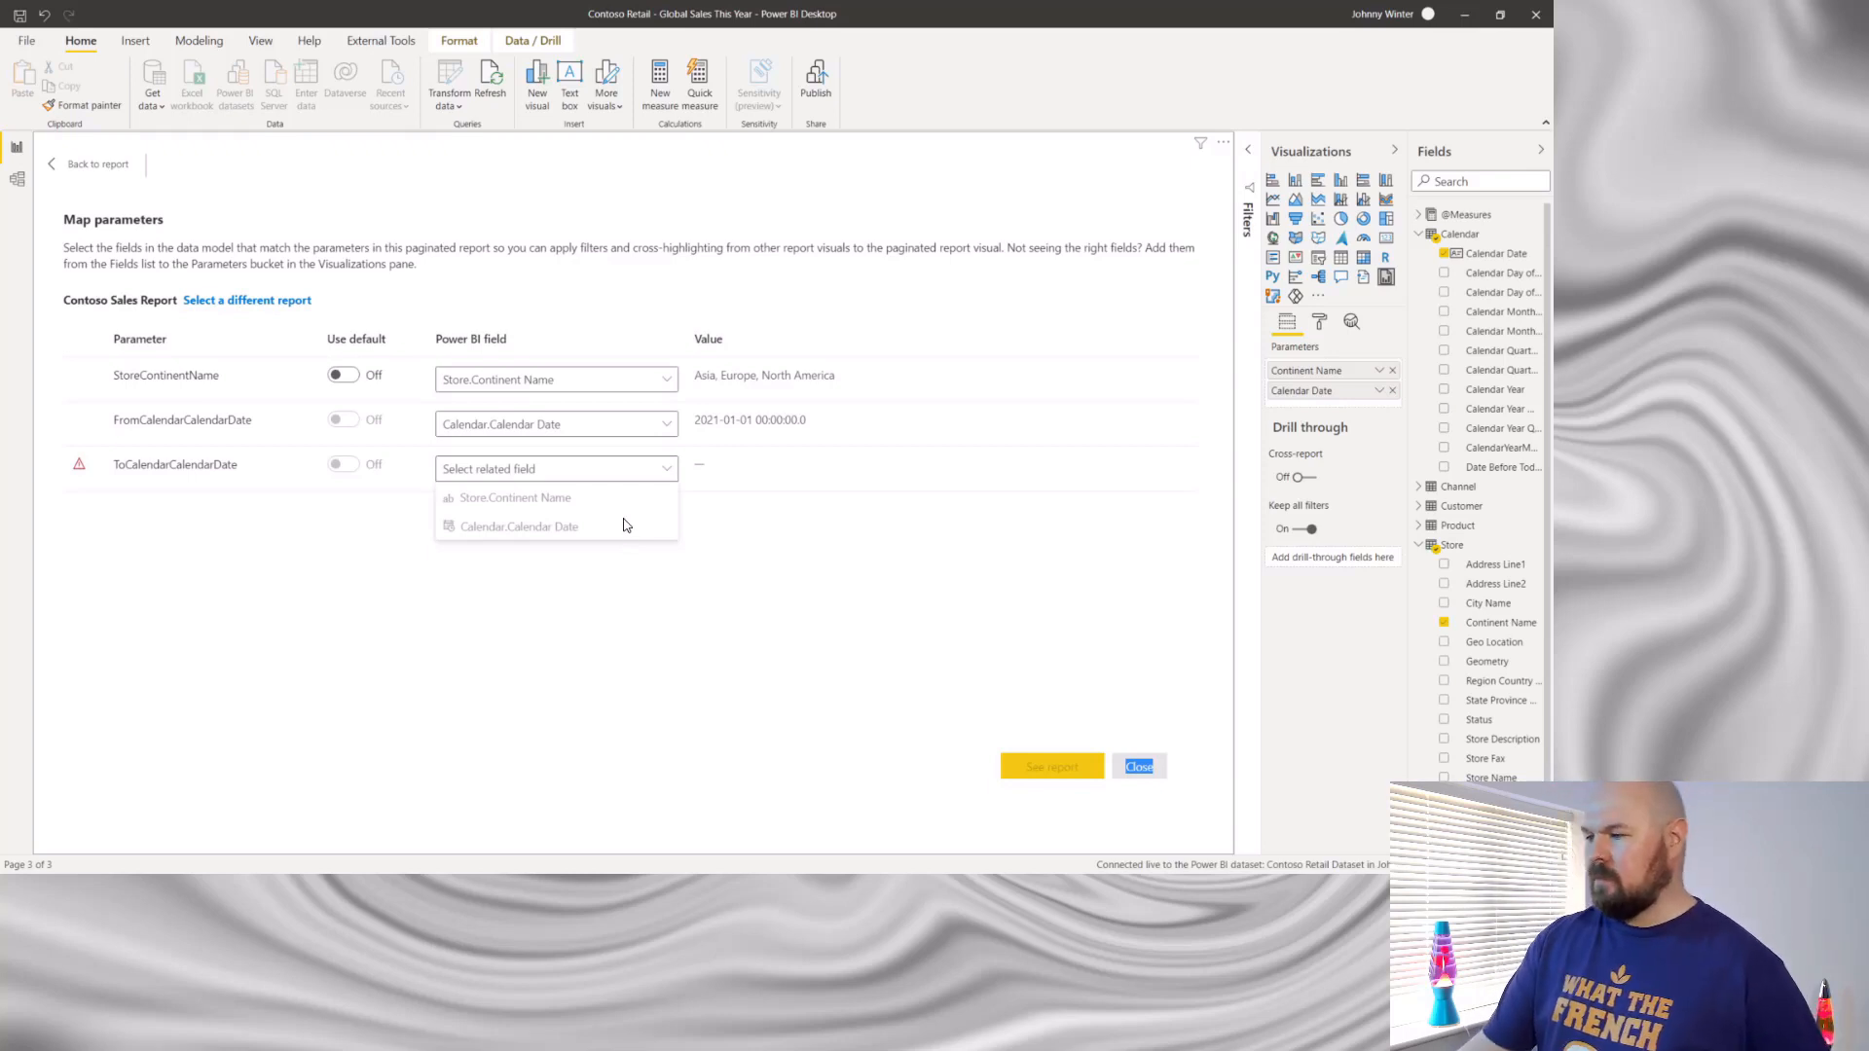
pyautogui.click(767, 555)
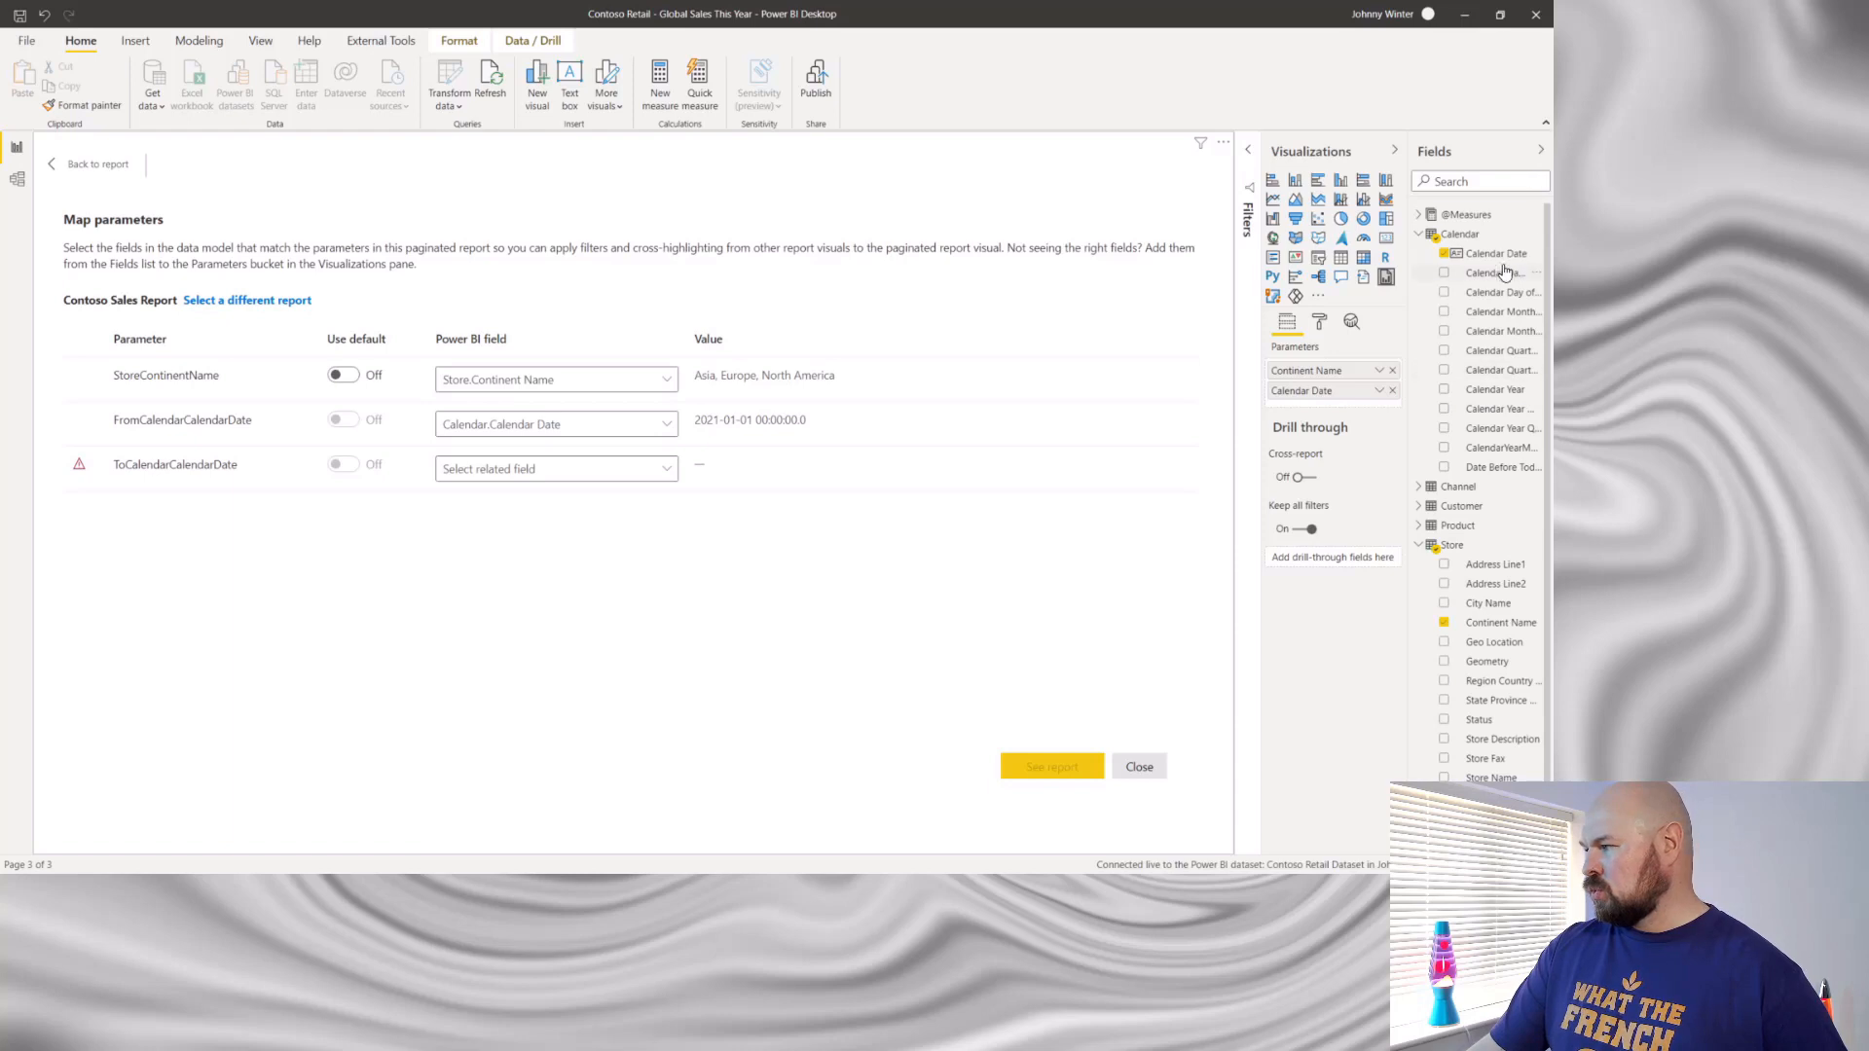
# - Add Calendar Date as a parameter field a second time and check whether ToCalendarCalendarDate can be mapped to it
pyautogui.moveTo(1498, 258); pyautogui.dragTo(1336, 400)
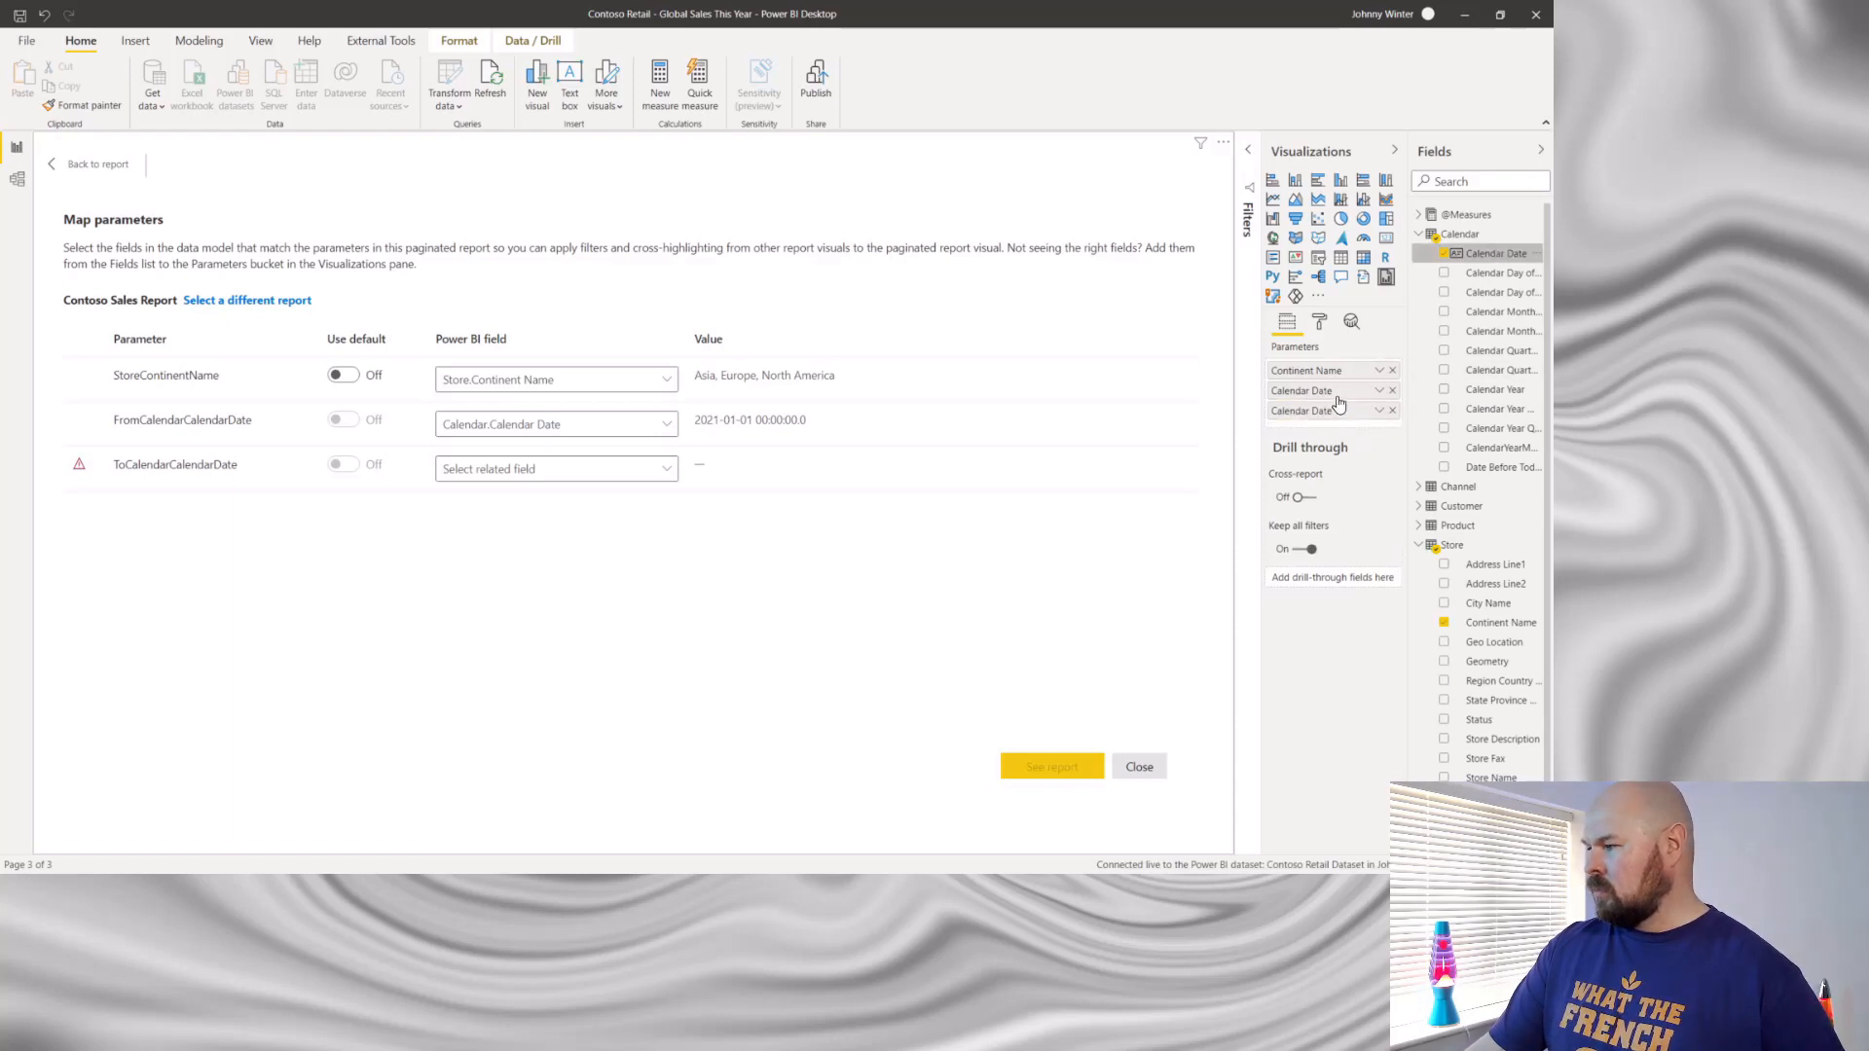
pyautogui.click(667, 469)
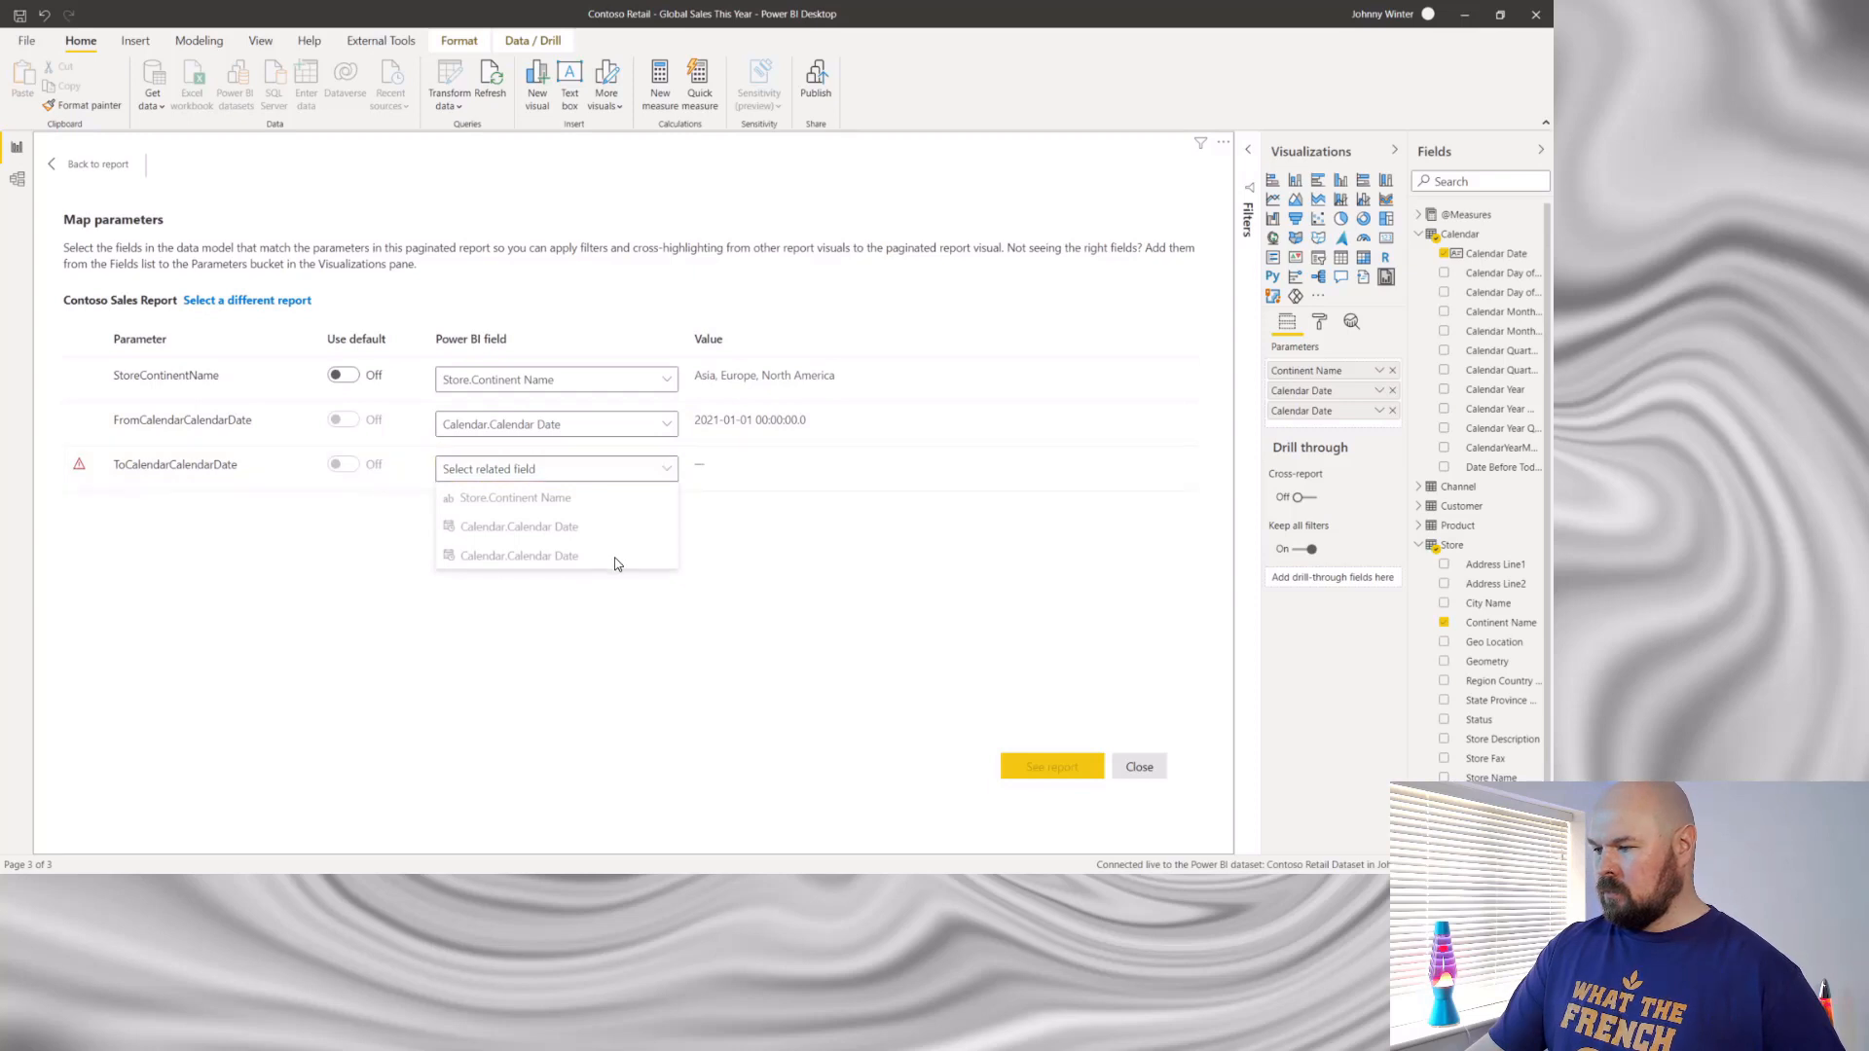
pyautogui.click(684, 633)
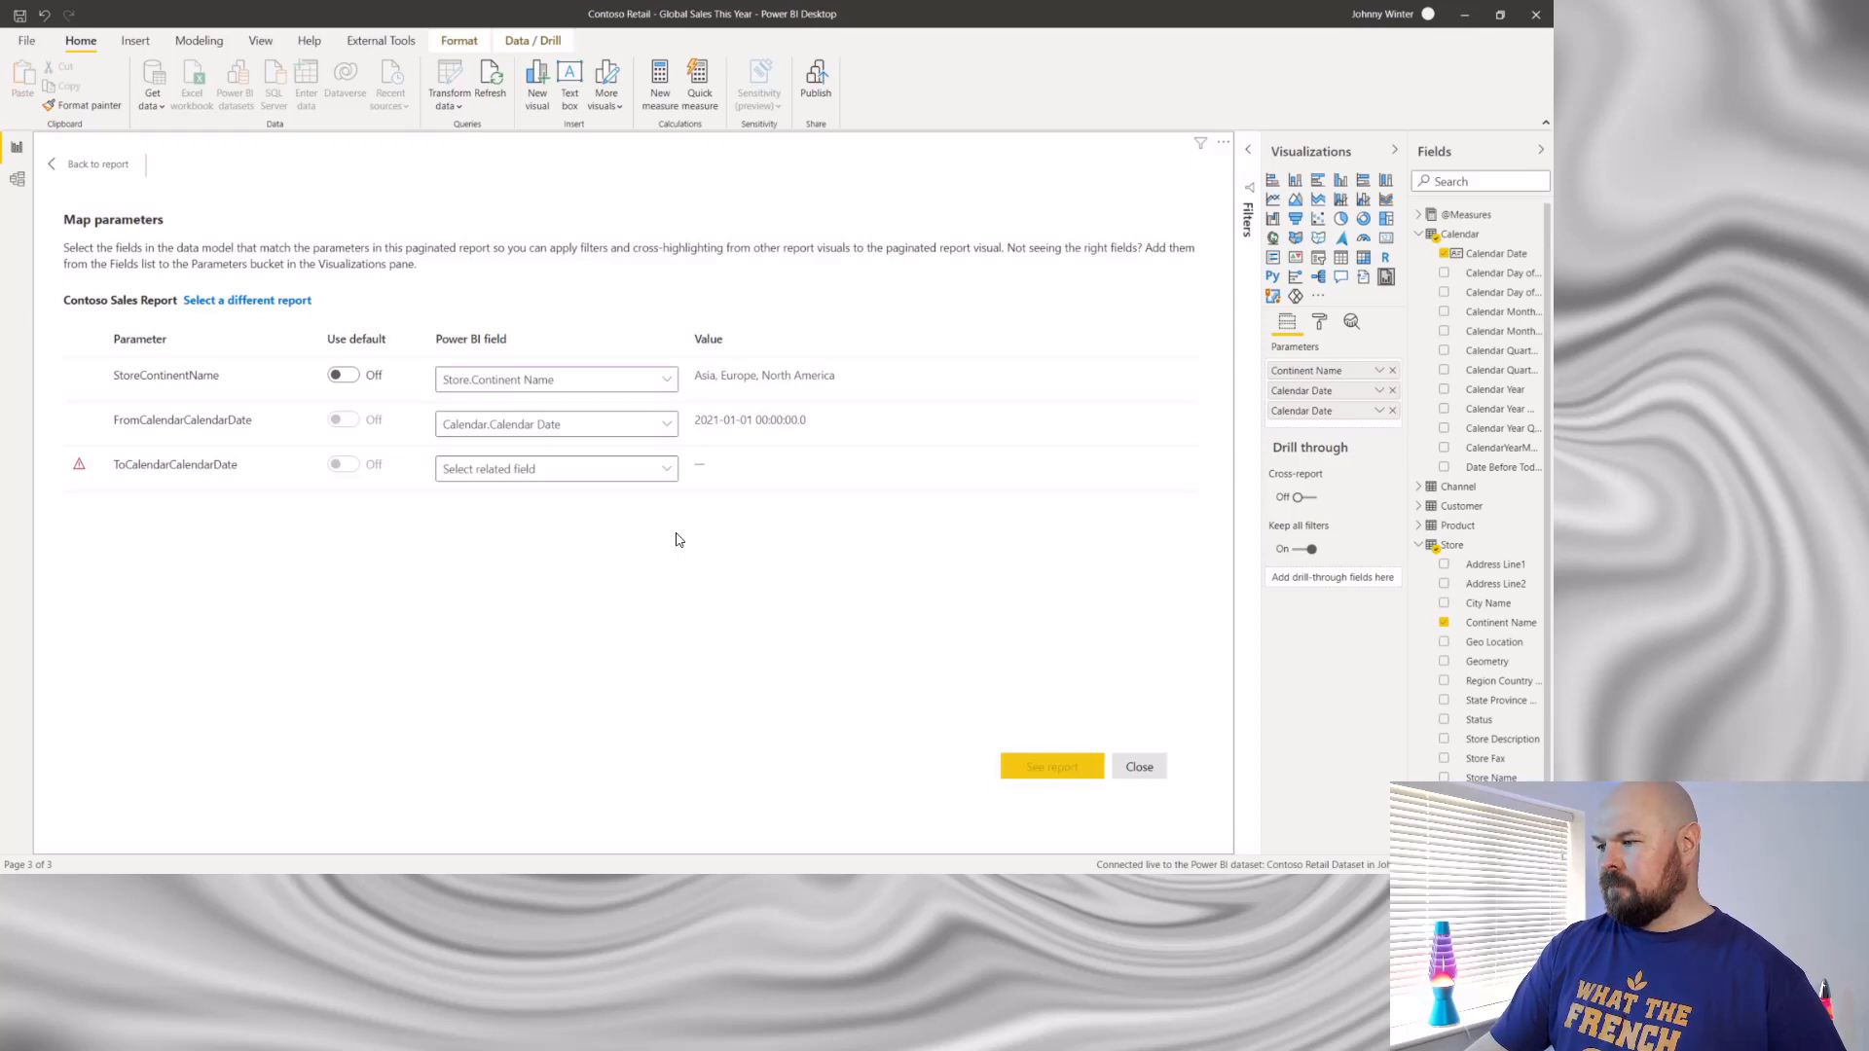
pyautogui.rightClick(1457, 216)
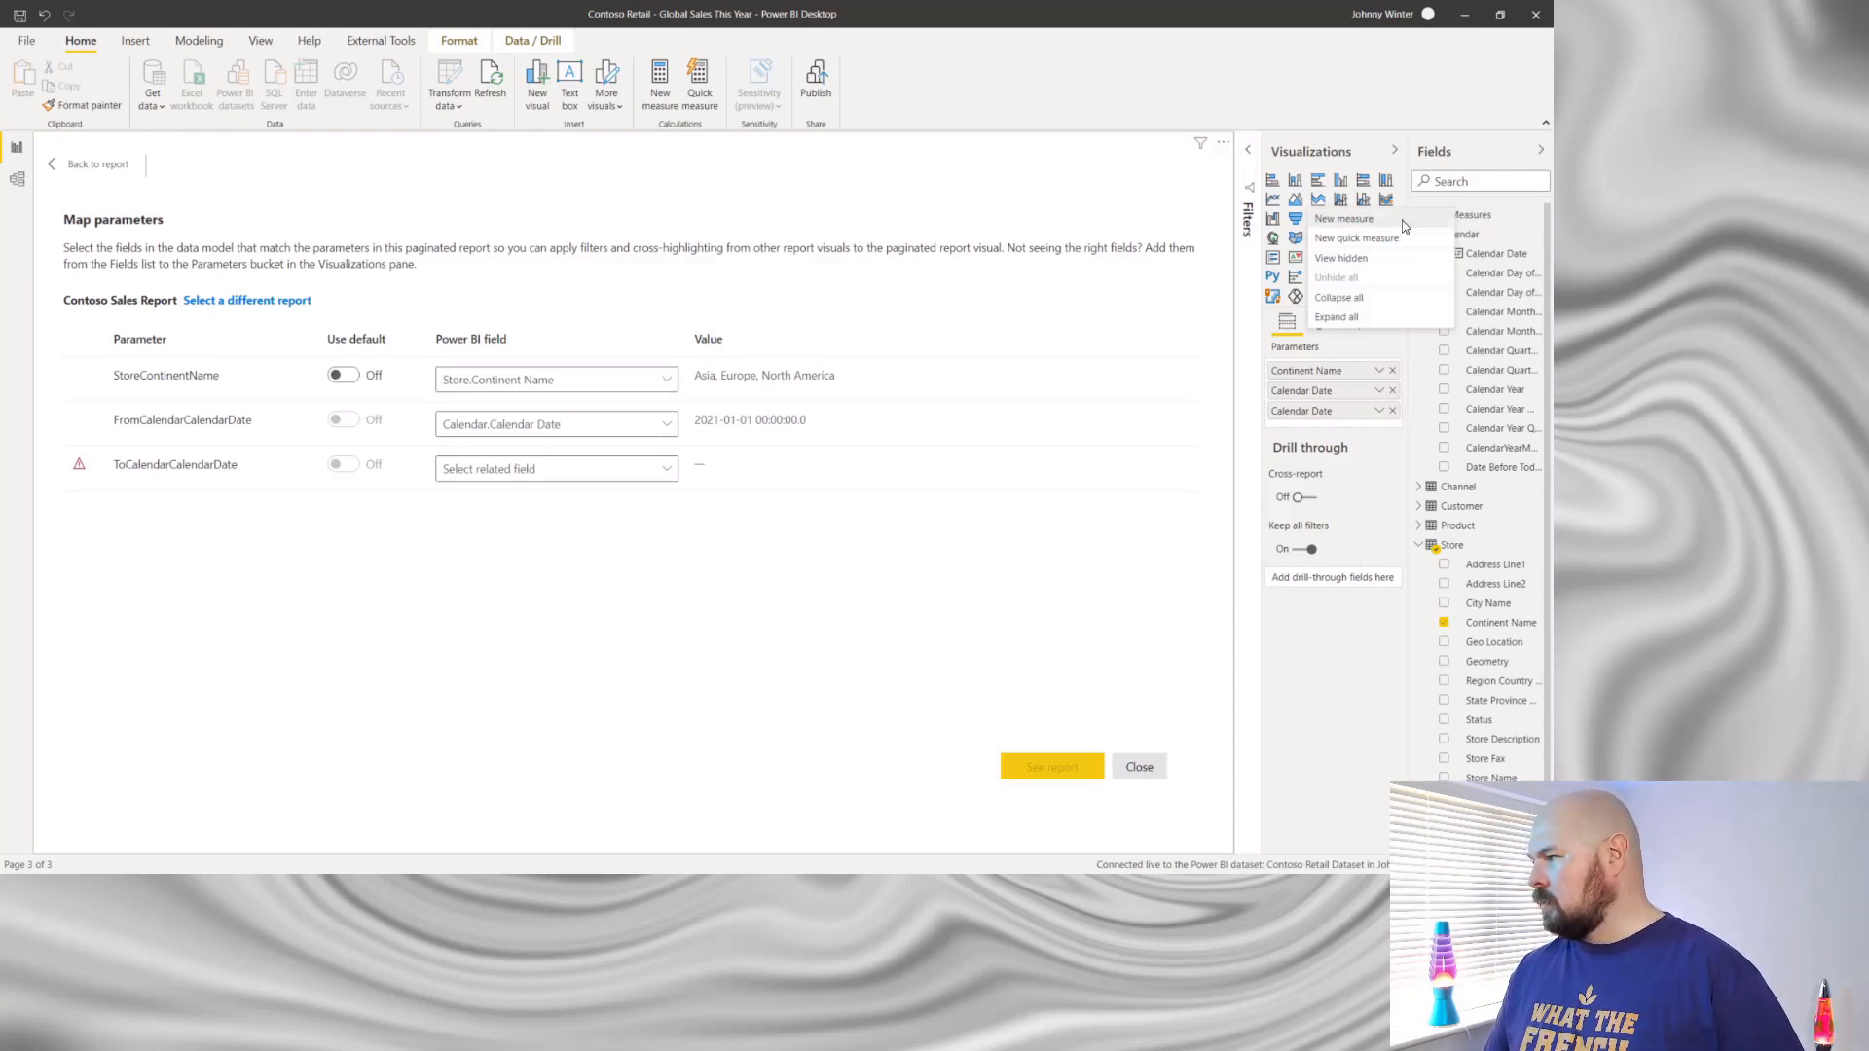
pyautogui.press('Escape')
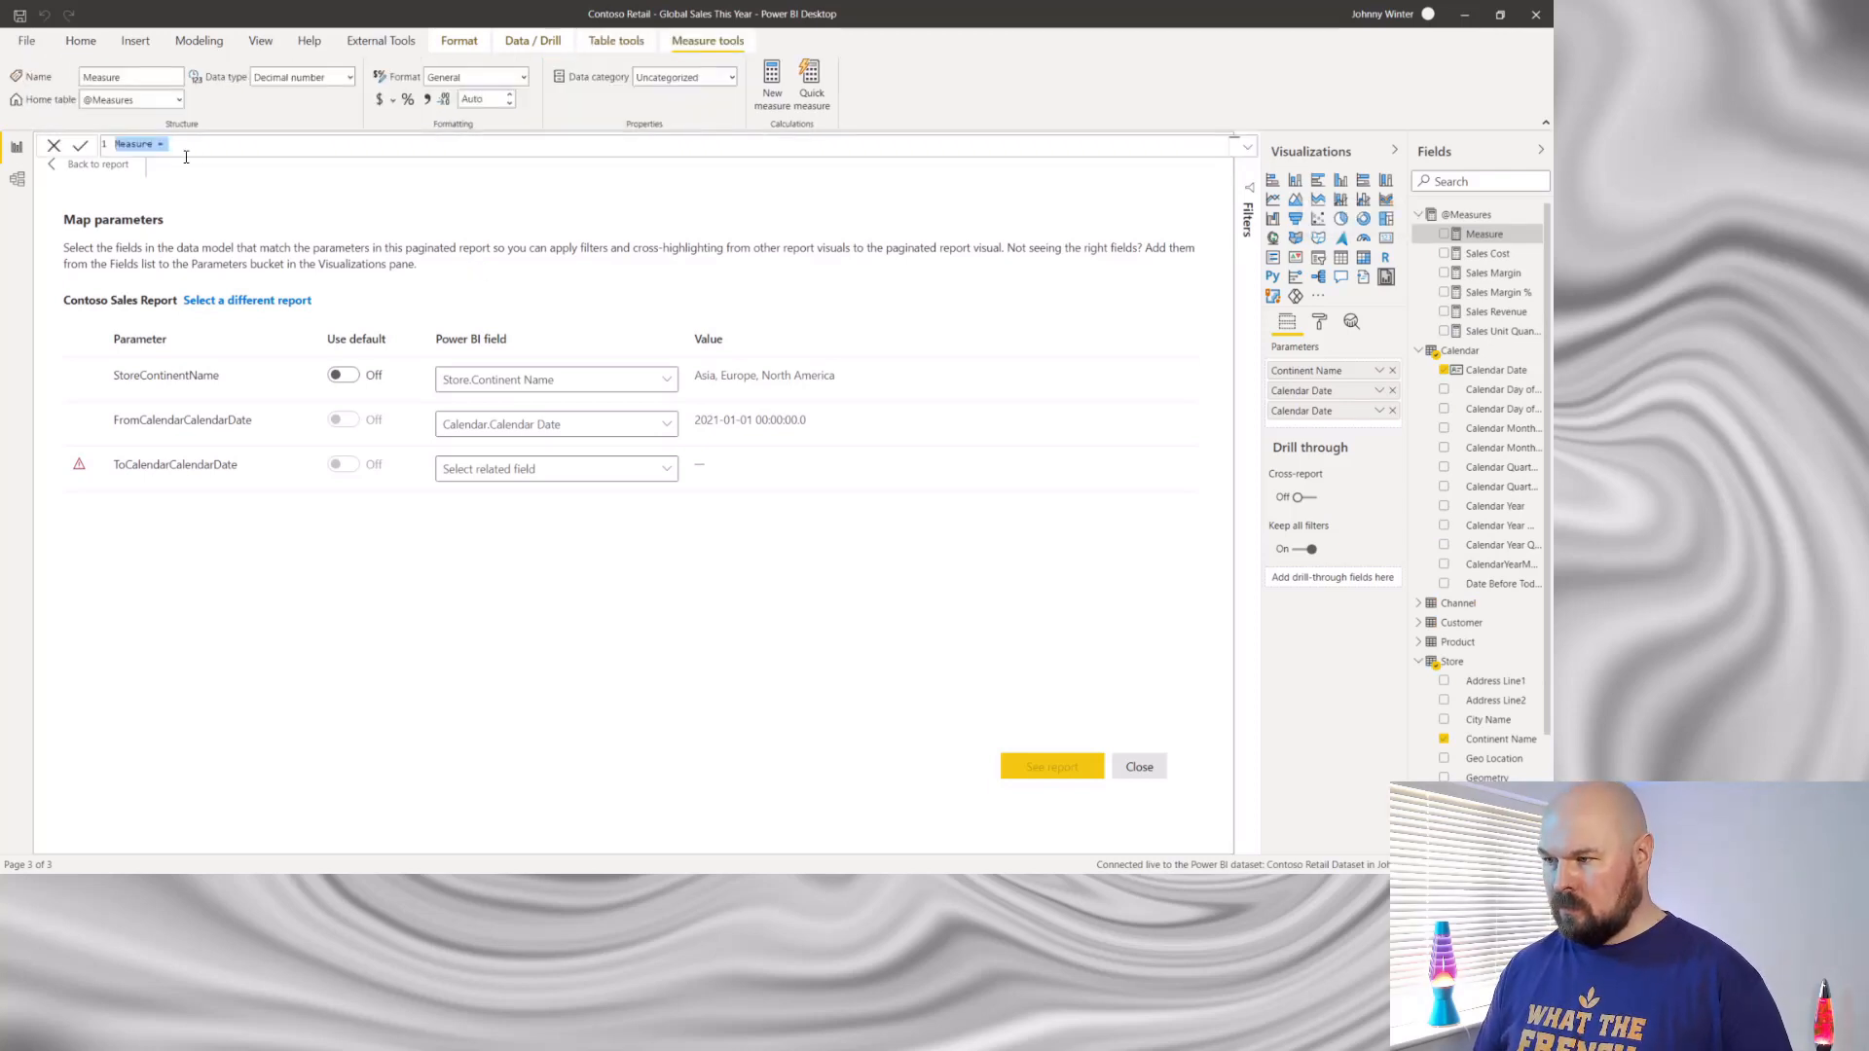
pyautogui.press('BackSpace')
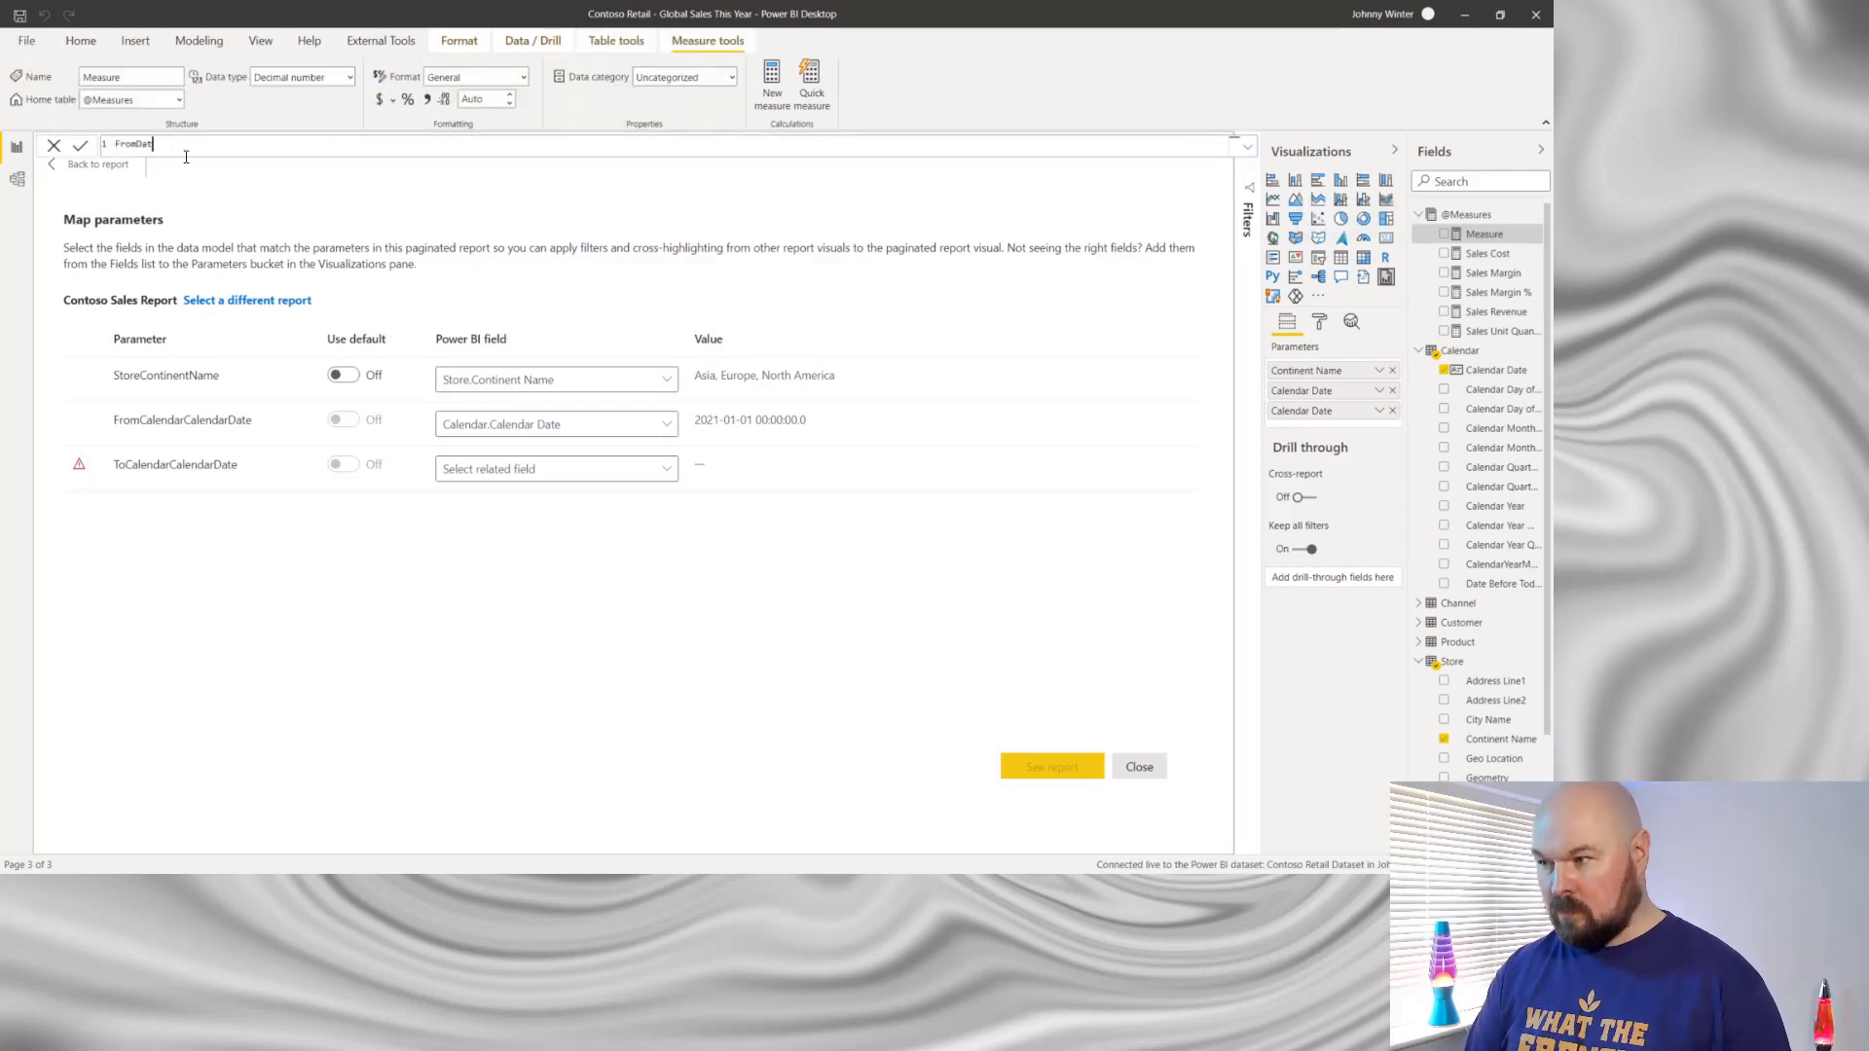
pyautogui.write('FromDate =')
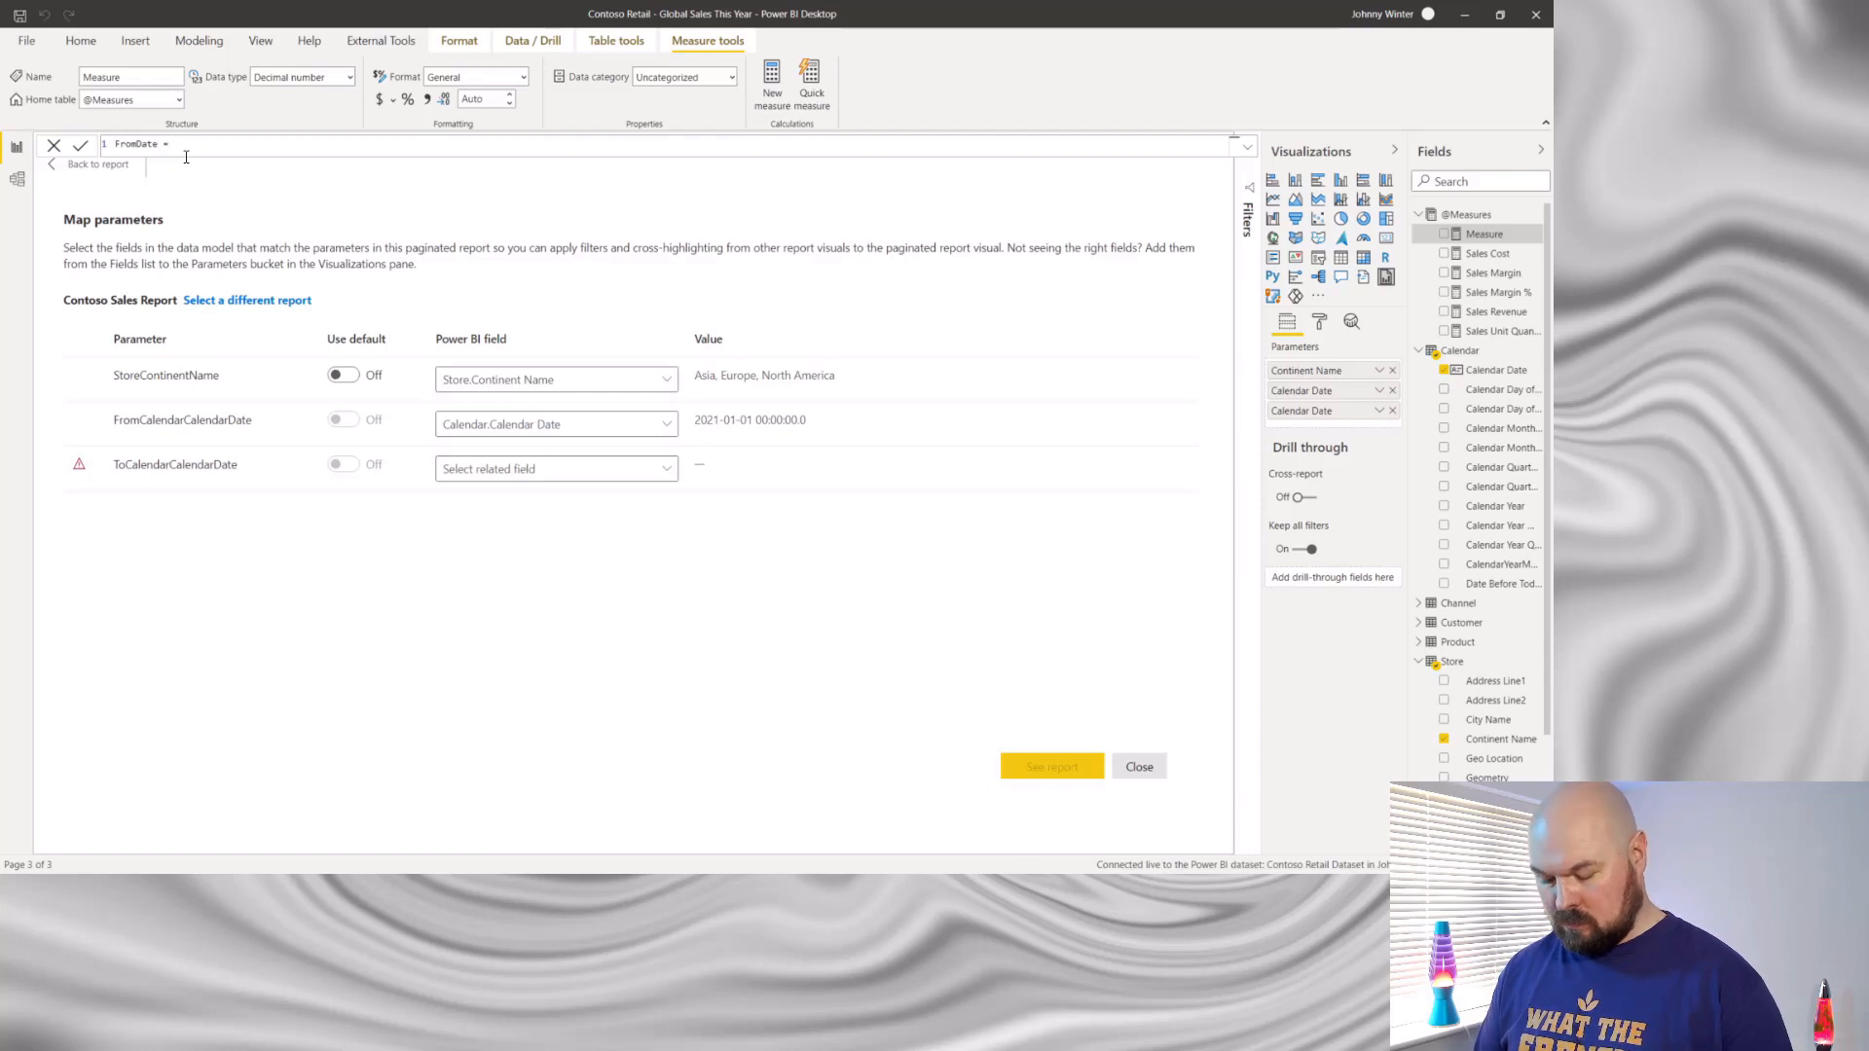
pyautogui.write(' MIN(')
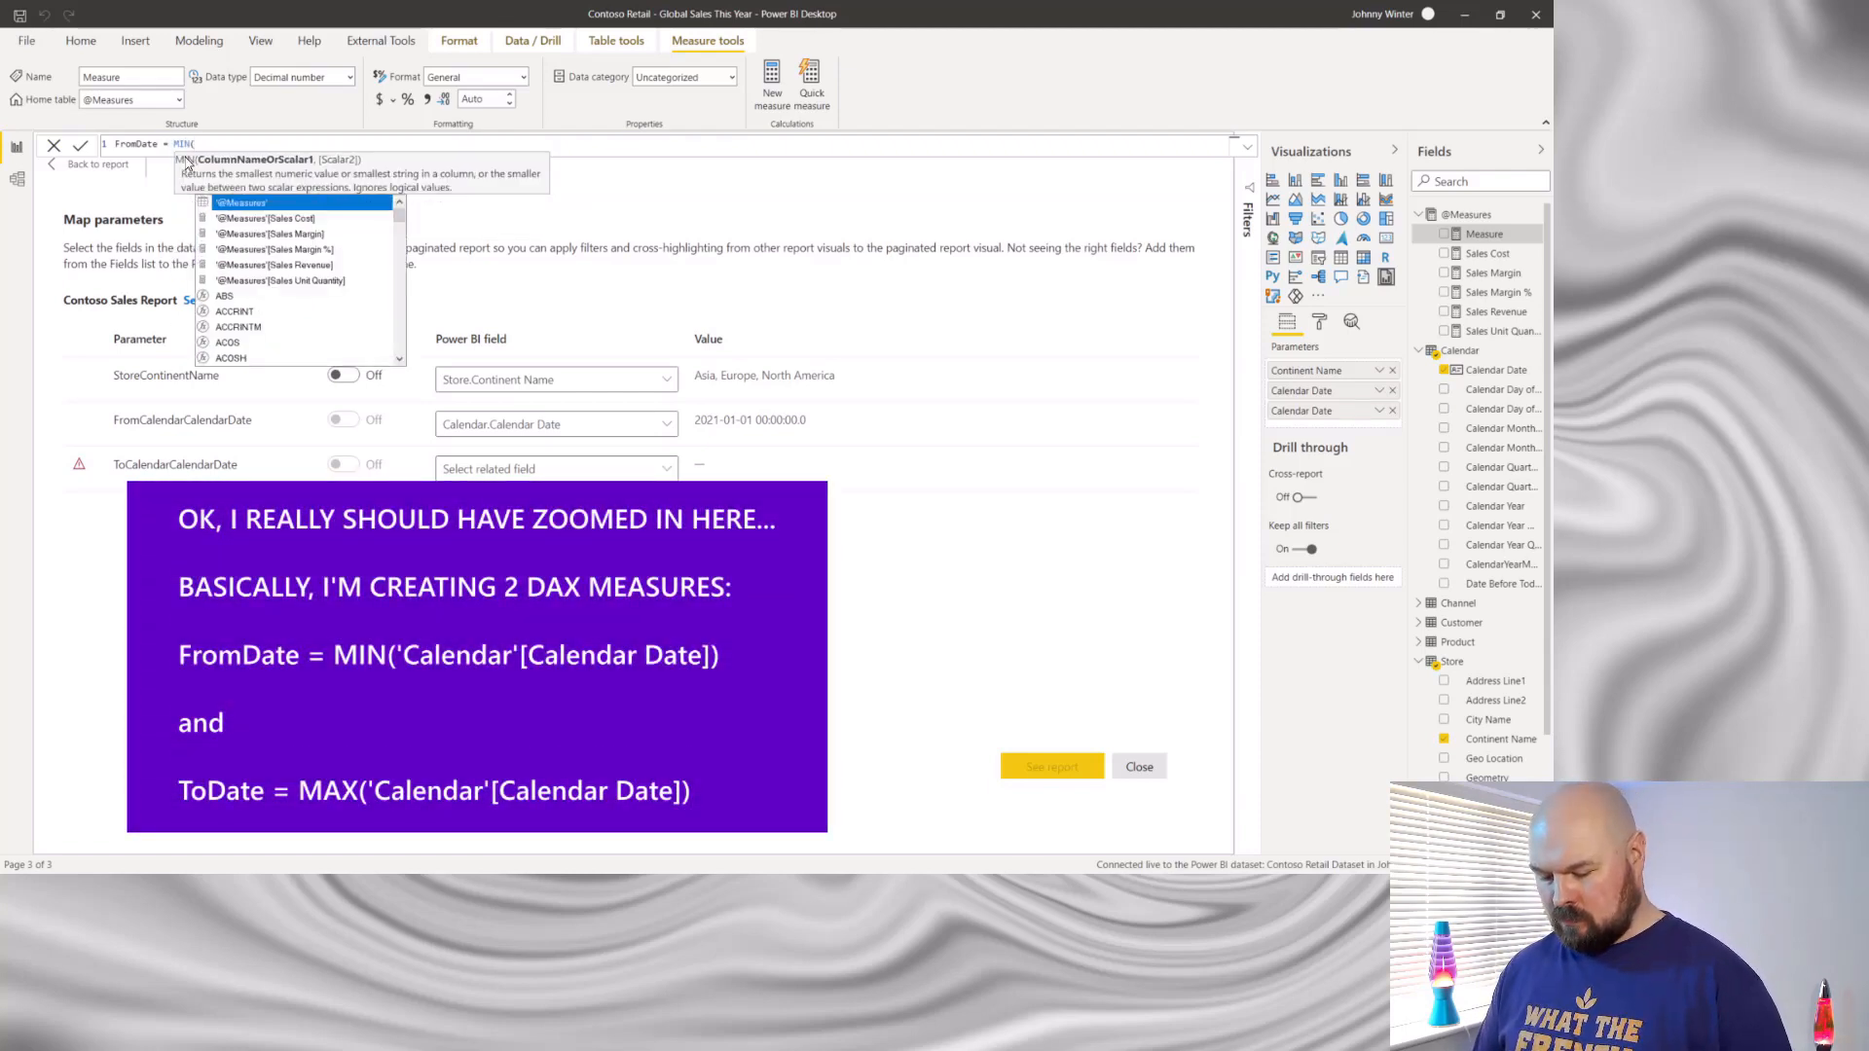
pyautogui.write('cal')
pyautogui.press('Down')
pyautogui.press('Down')
pyautogui.press('Down')
pyautogui.press('Down')
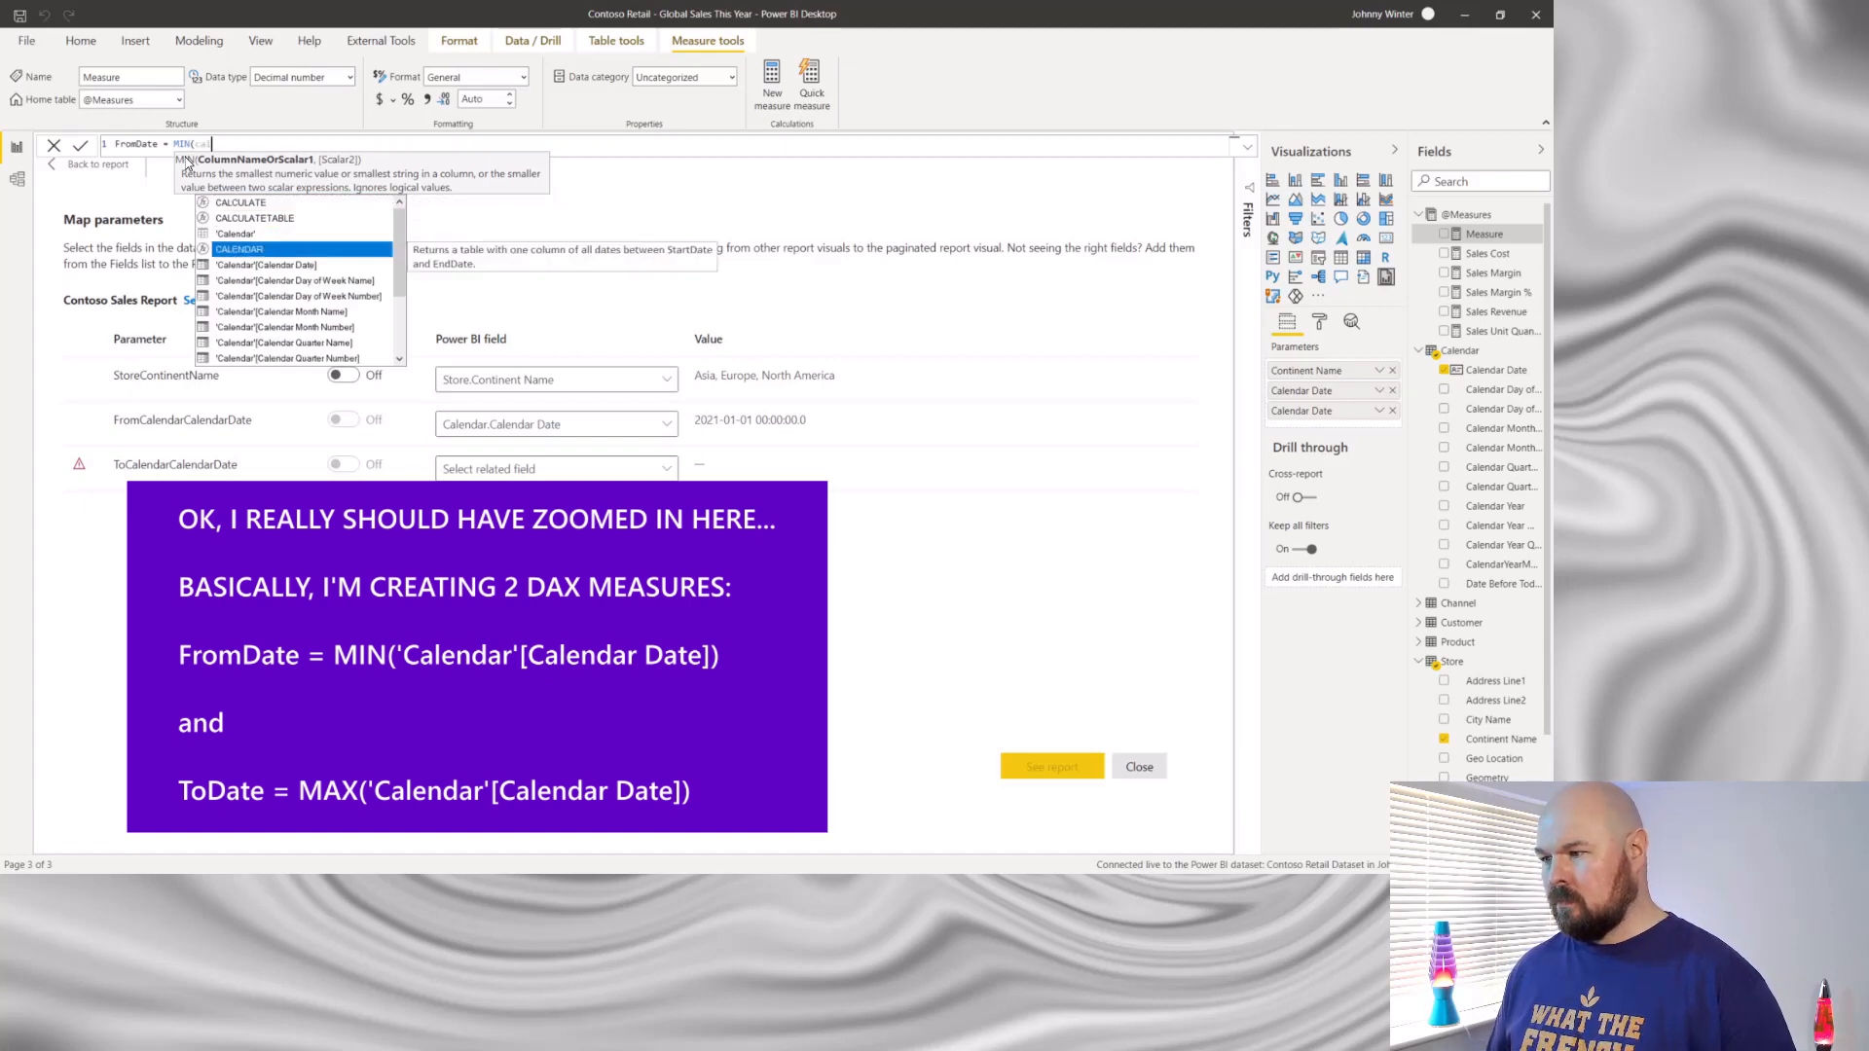
pyautogui.press('Tab')
pyautogui.write(')')
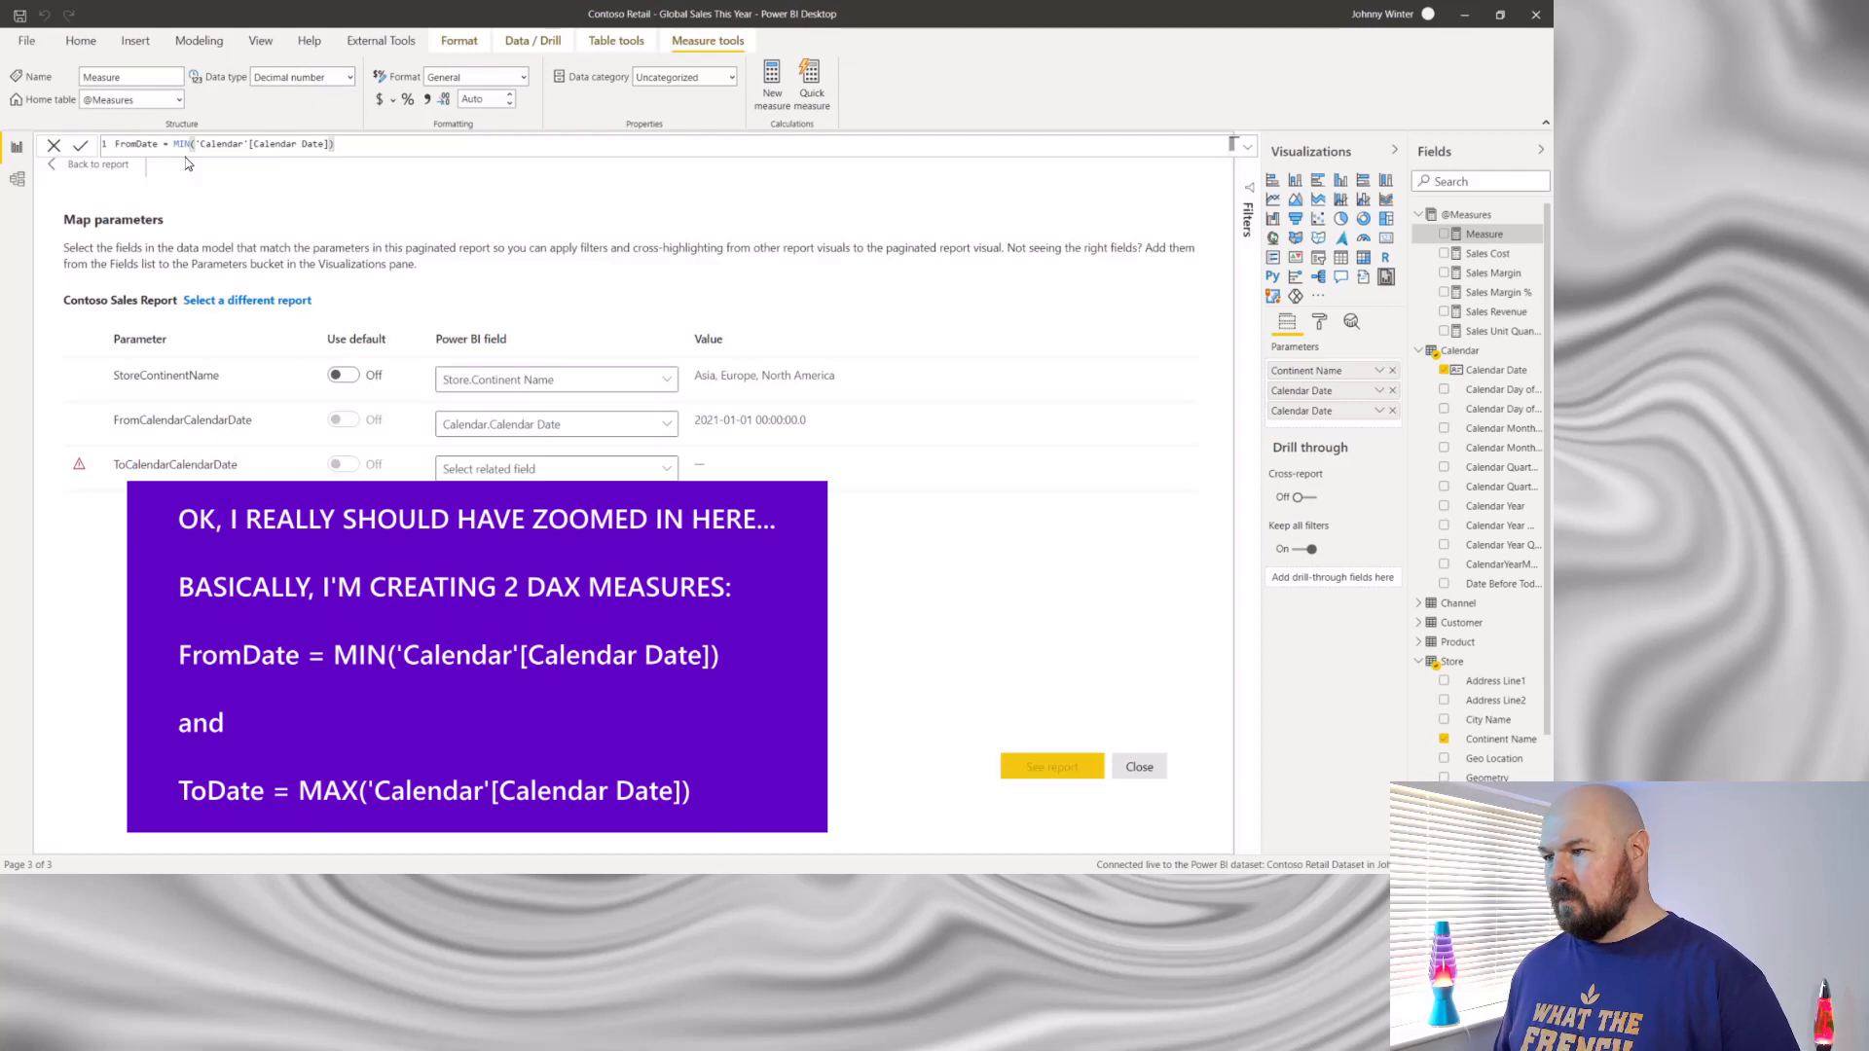
pyautogui.press('Return')
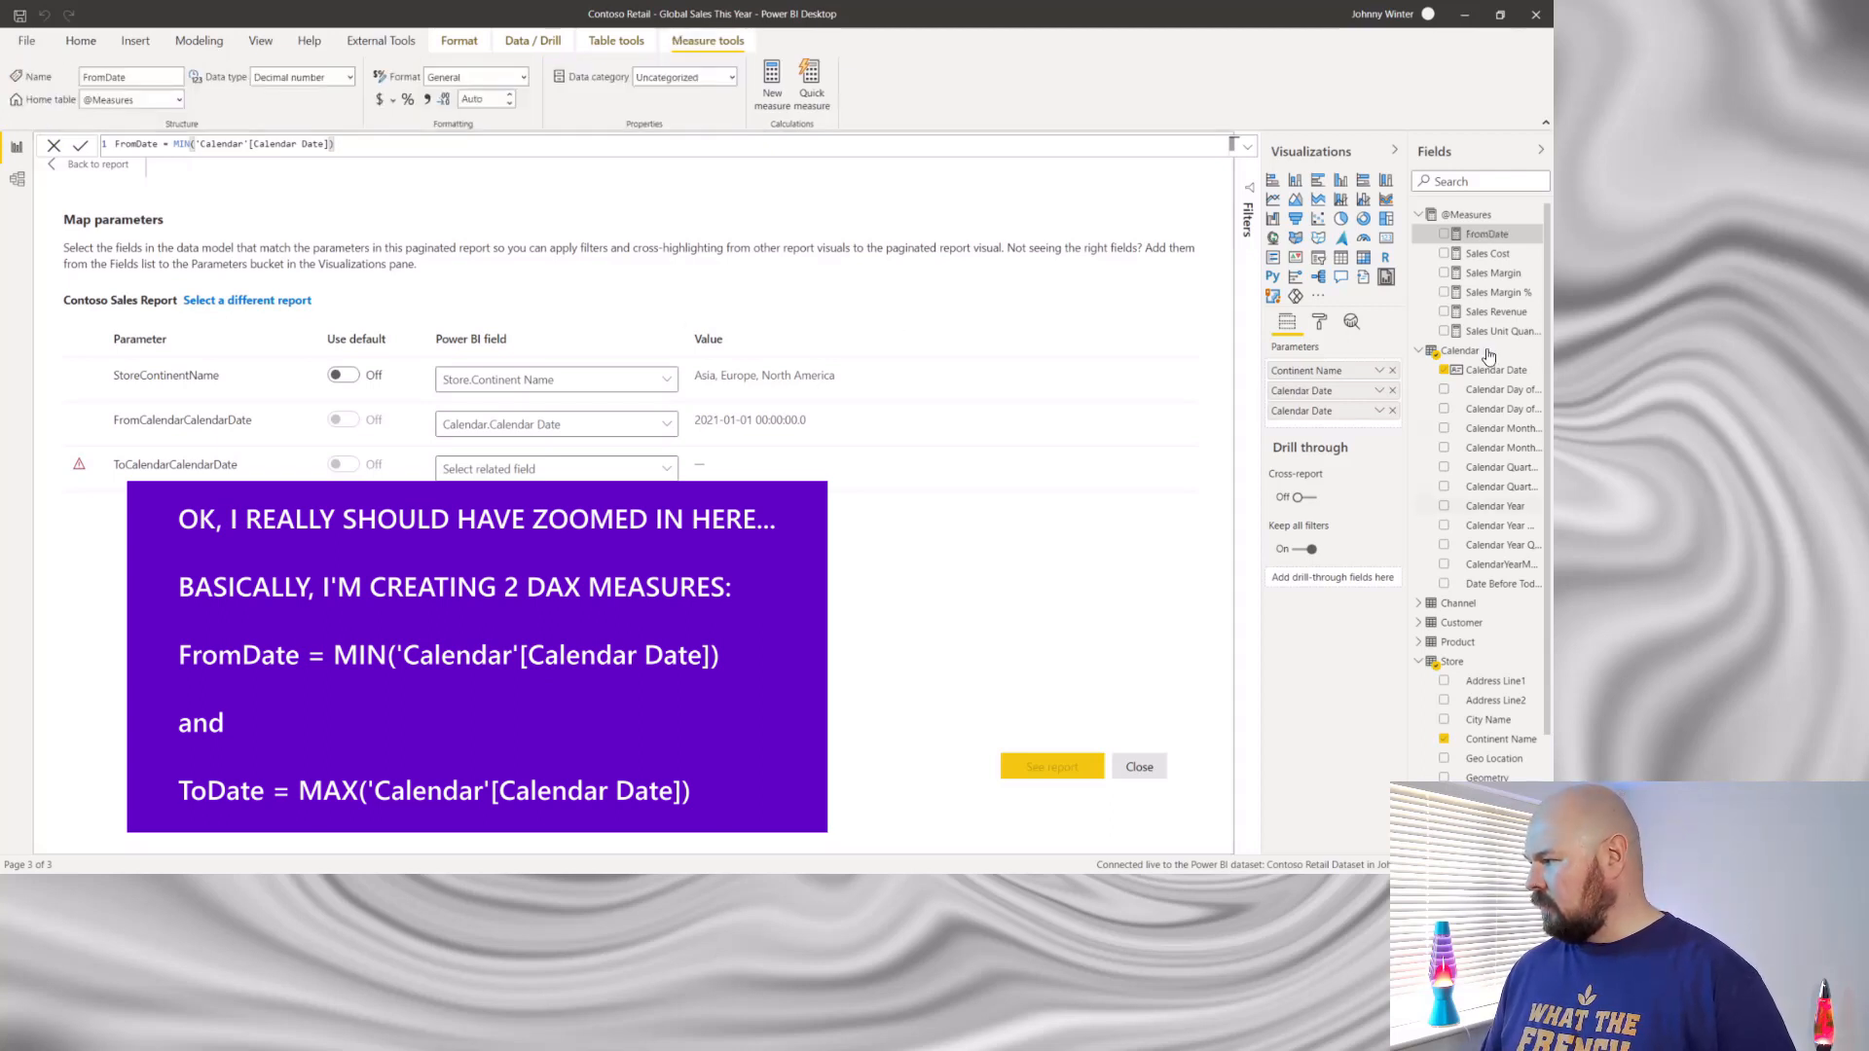
pyautogui.rightClick(1480, 220)
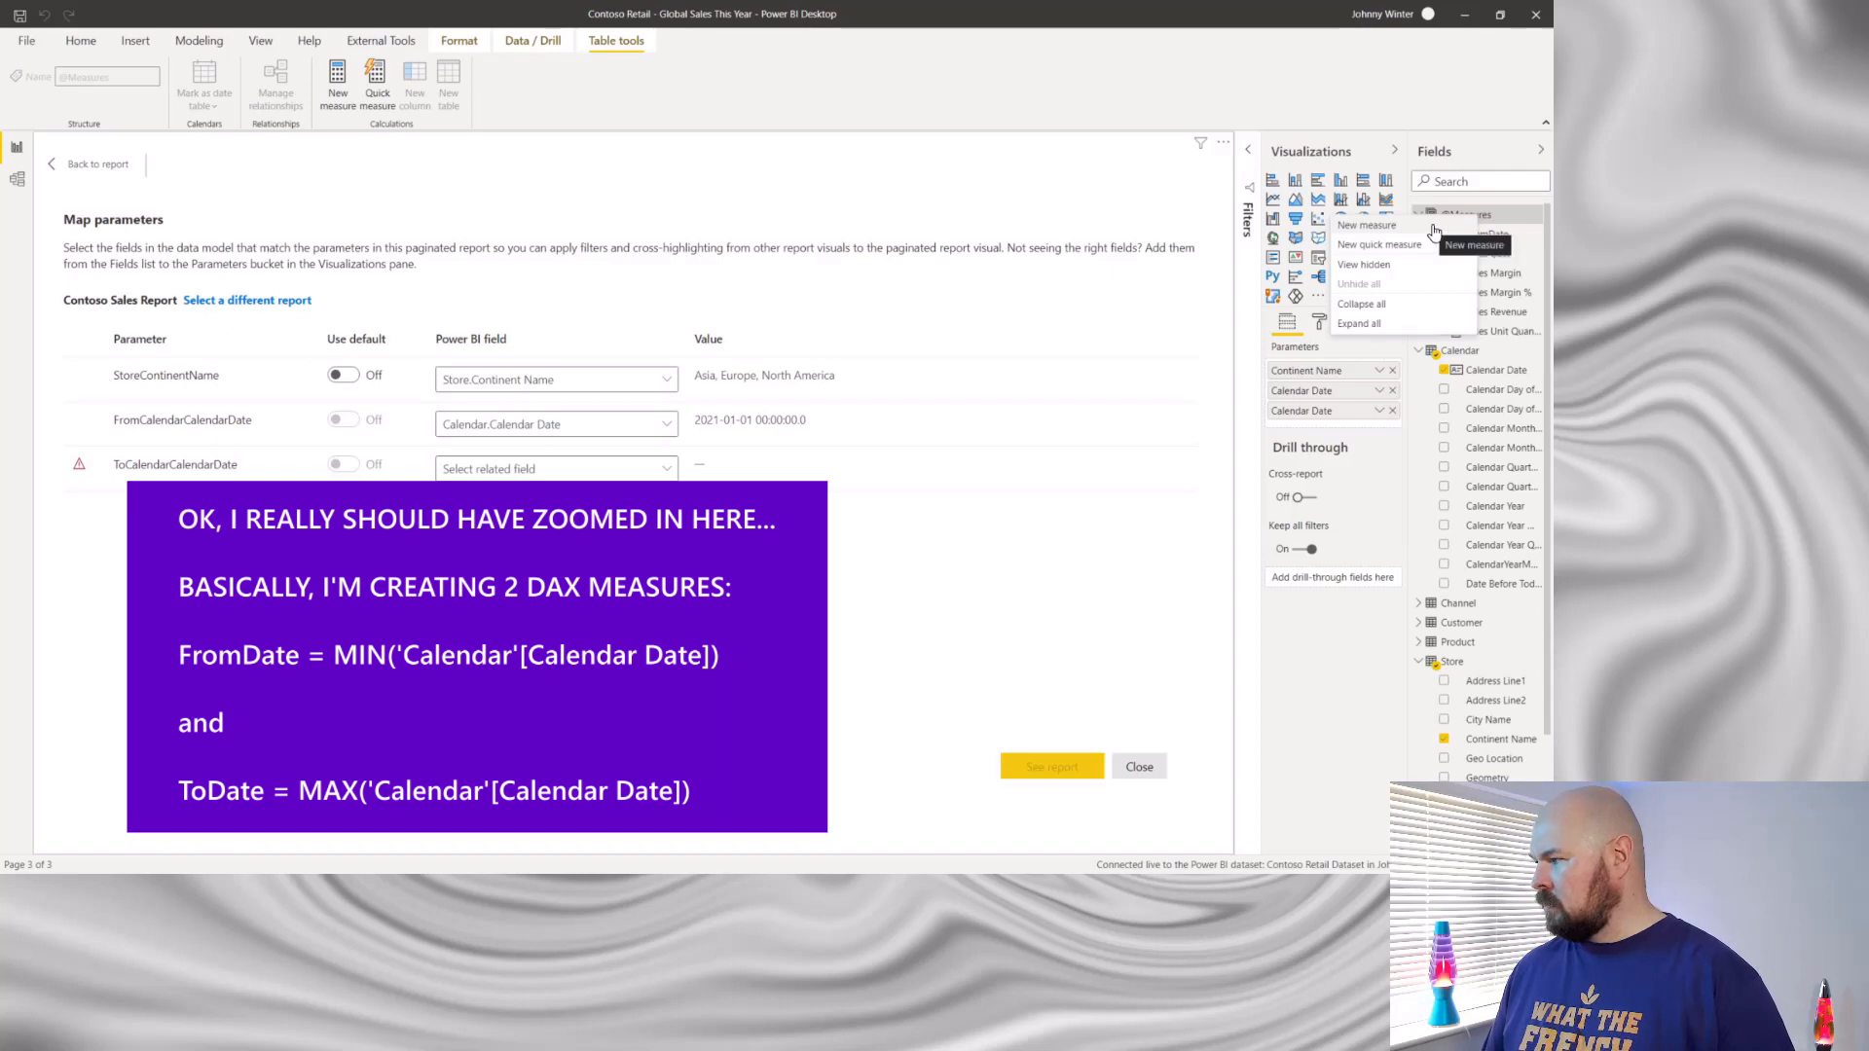
pyautogui.click(1433, 225)
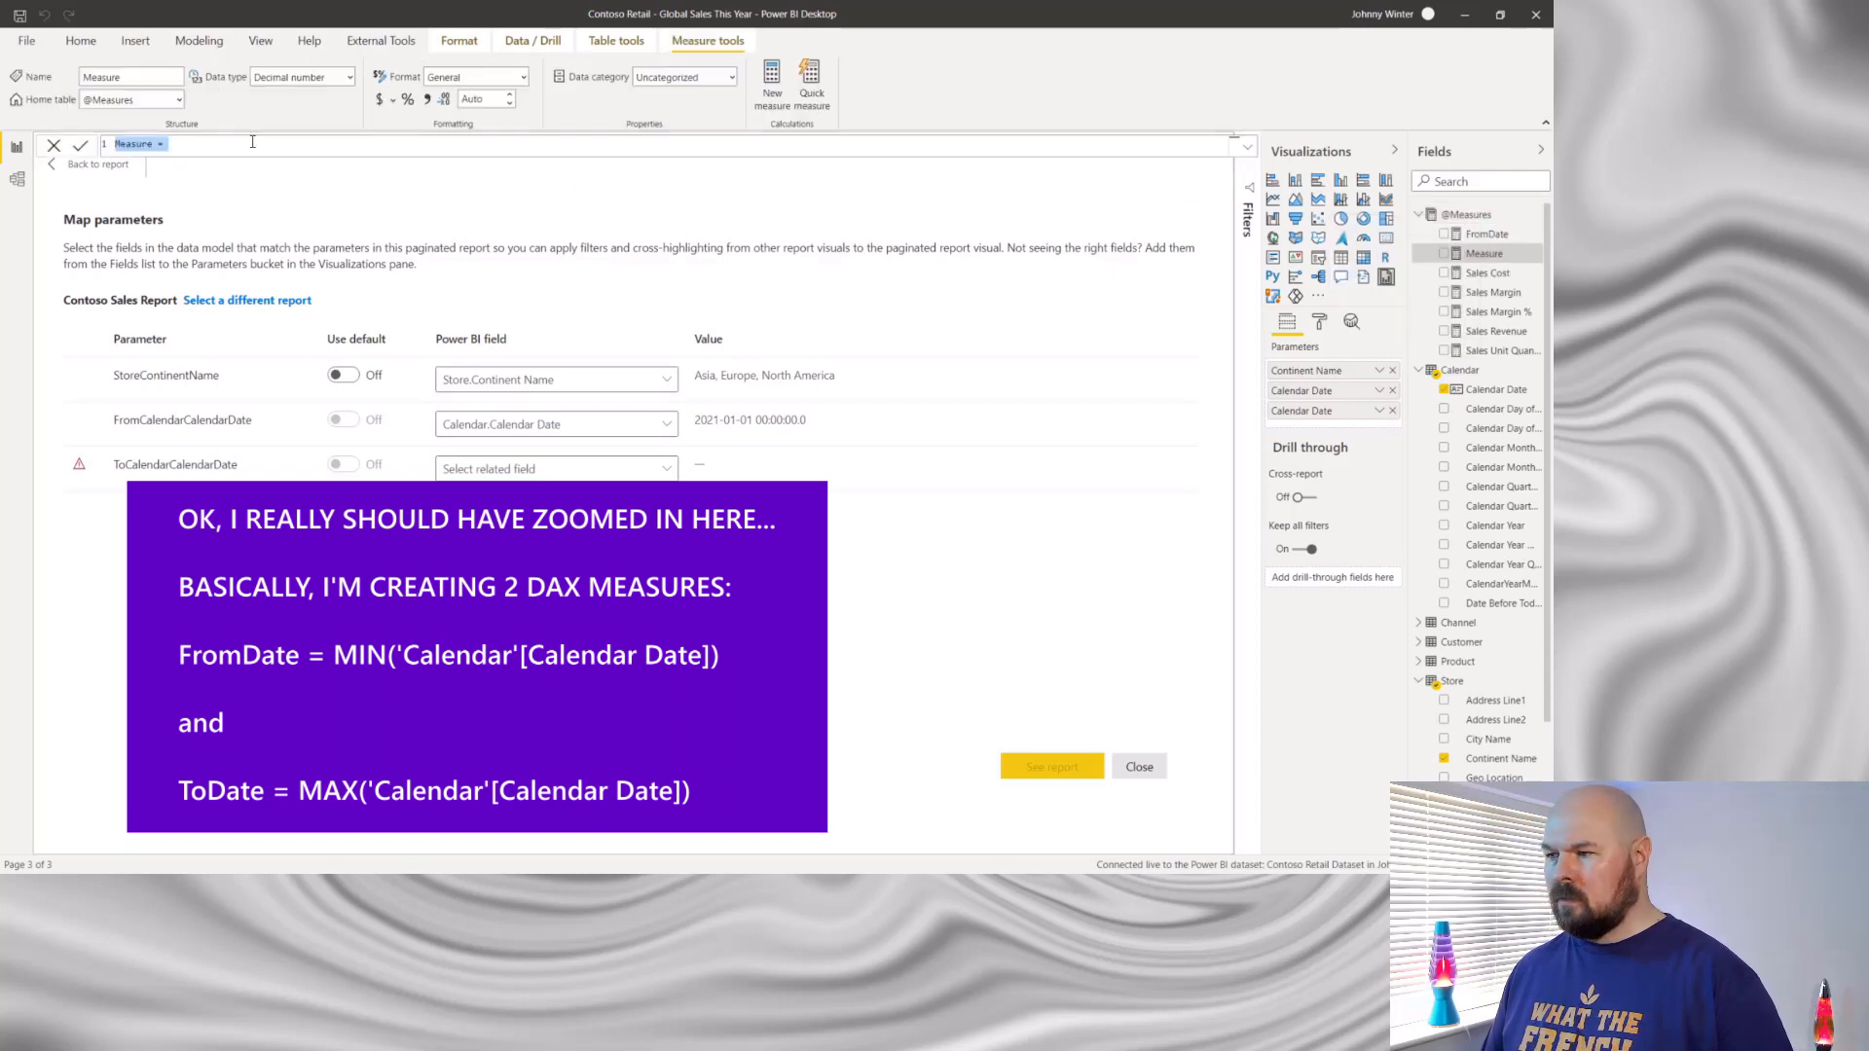
pyautogui.write('ToDate =')
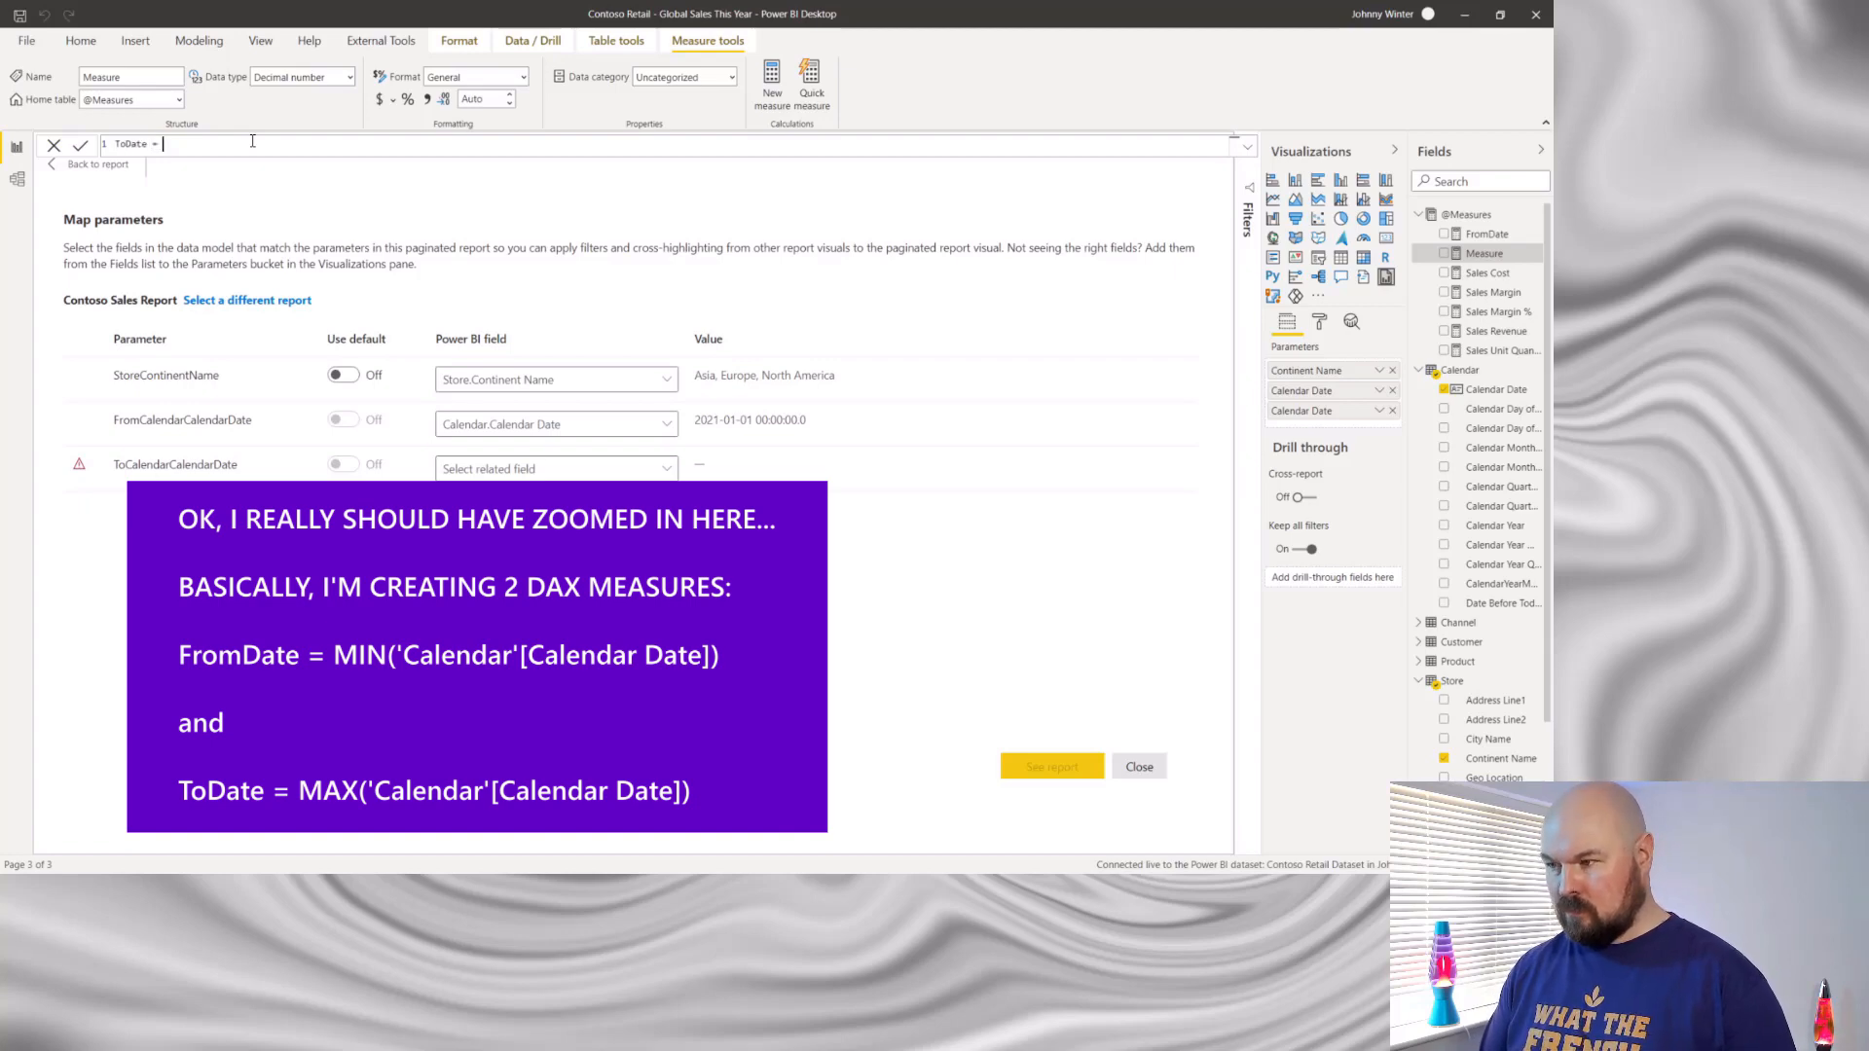
pyautogui.write(' MAX(cal')
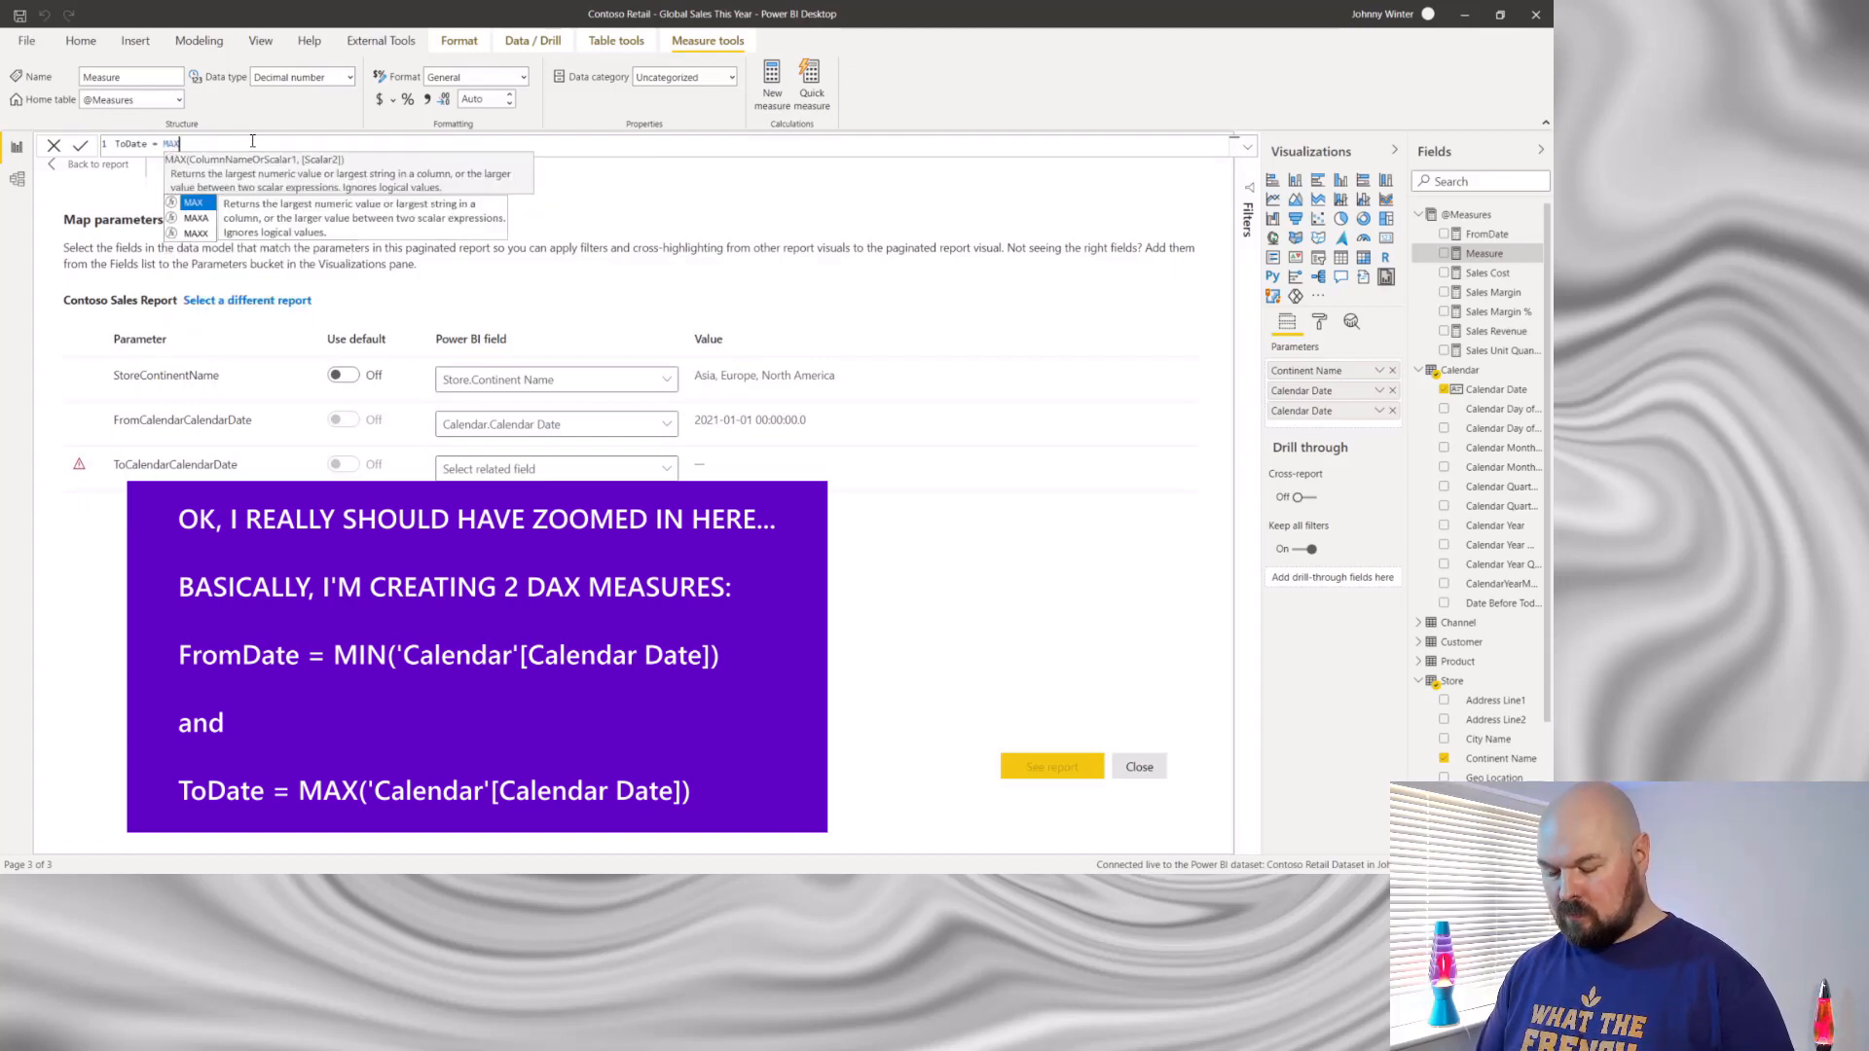
pyautogui.press('Down')
pyautogui.press('Down')
pyautogui.press('Down')
pyautogui.press('Down')
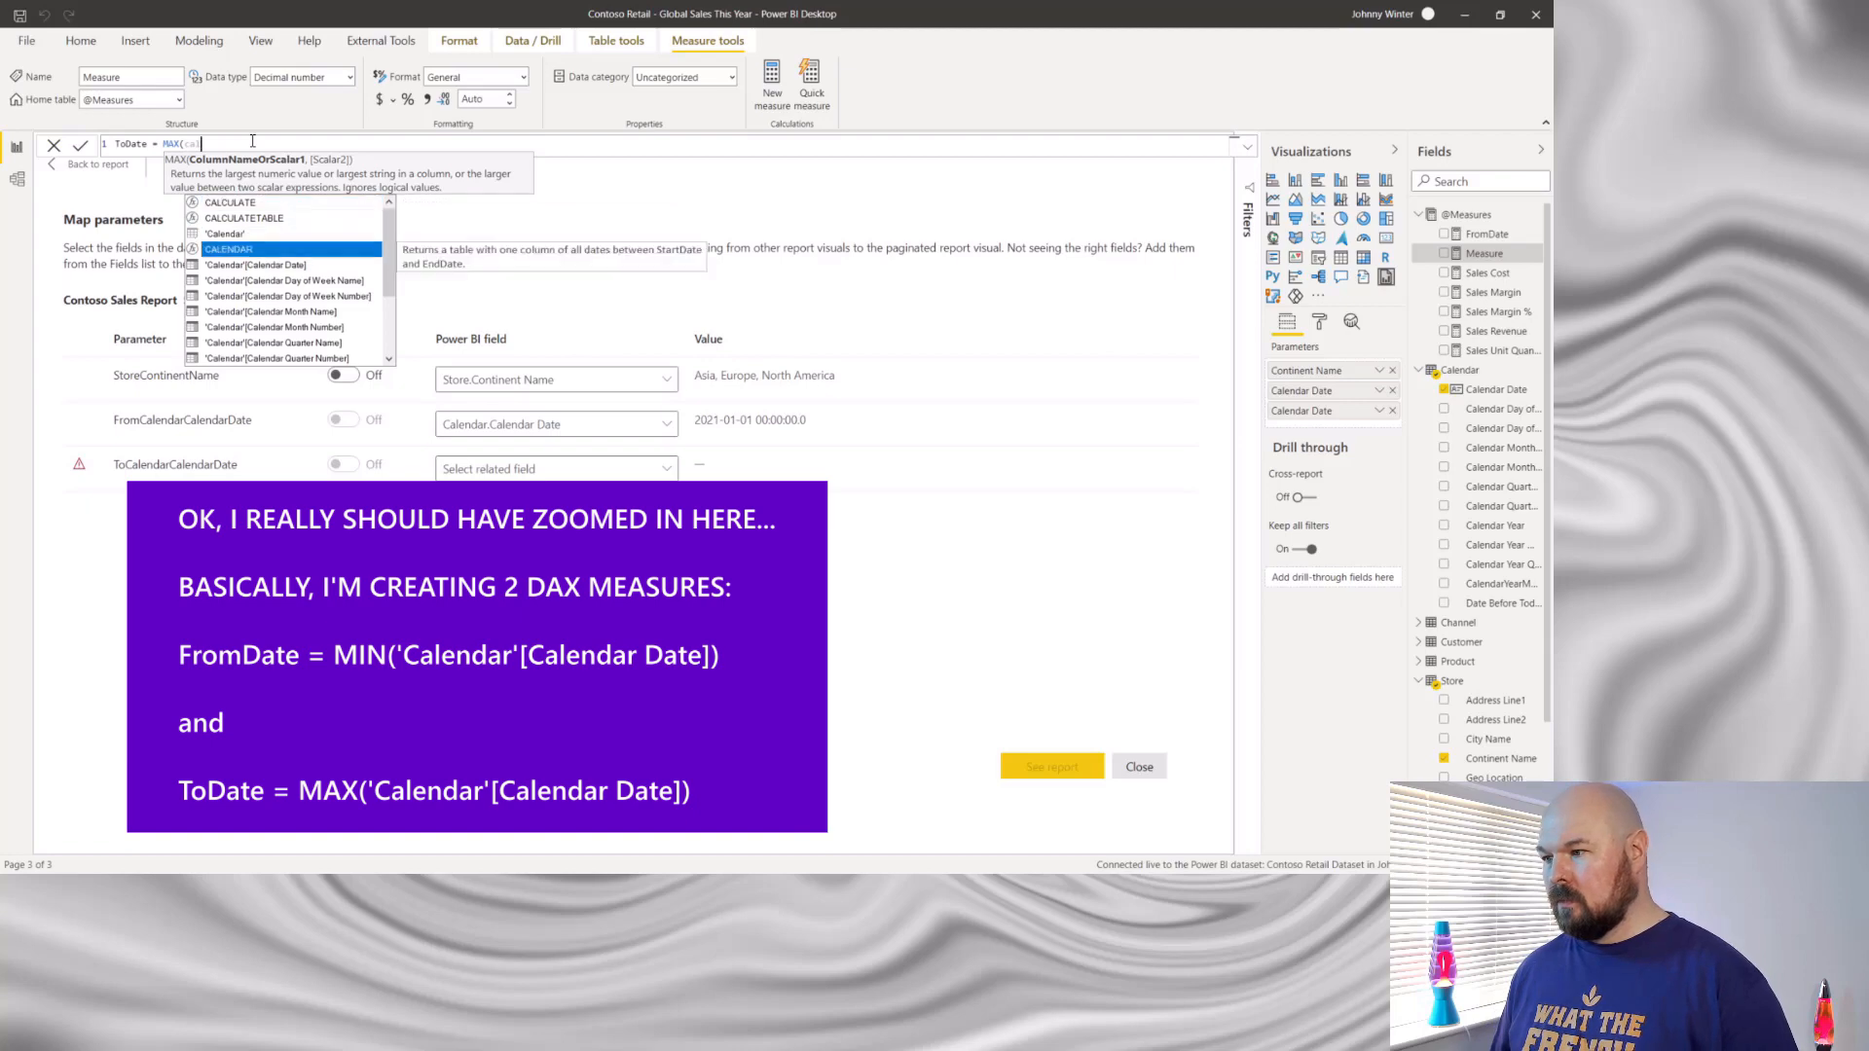
pyautogui.press('Tab')
pyautogui.write(')')
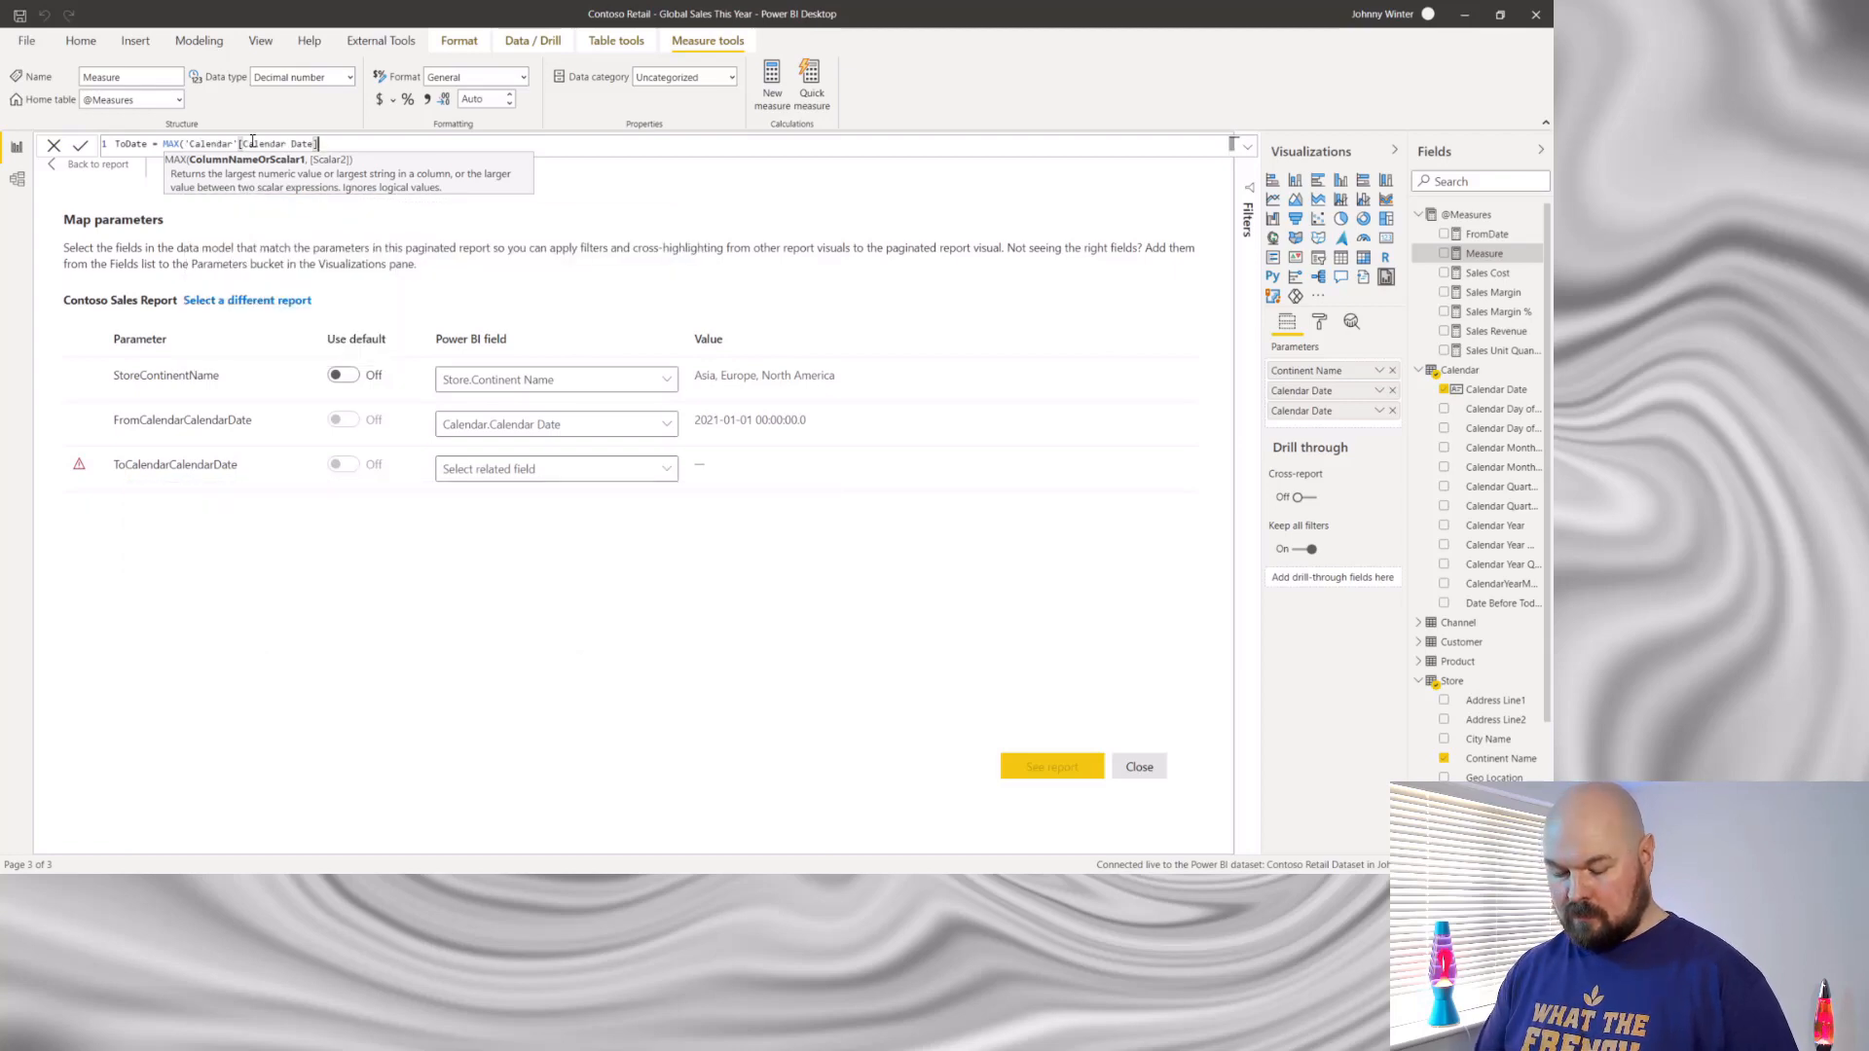
pyautogui.write(')')
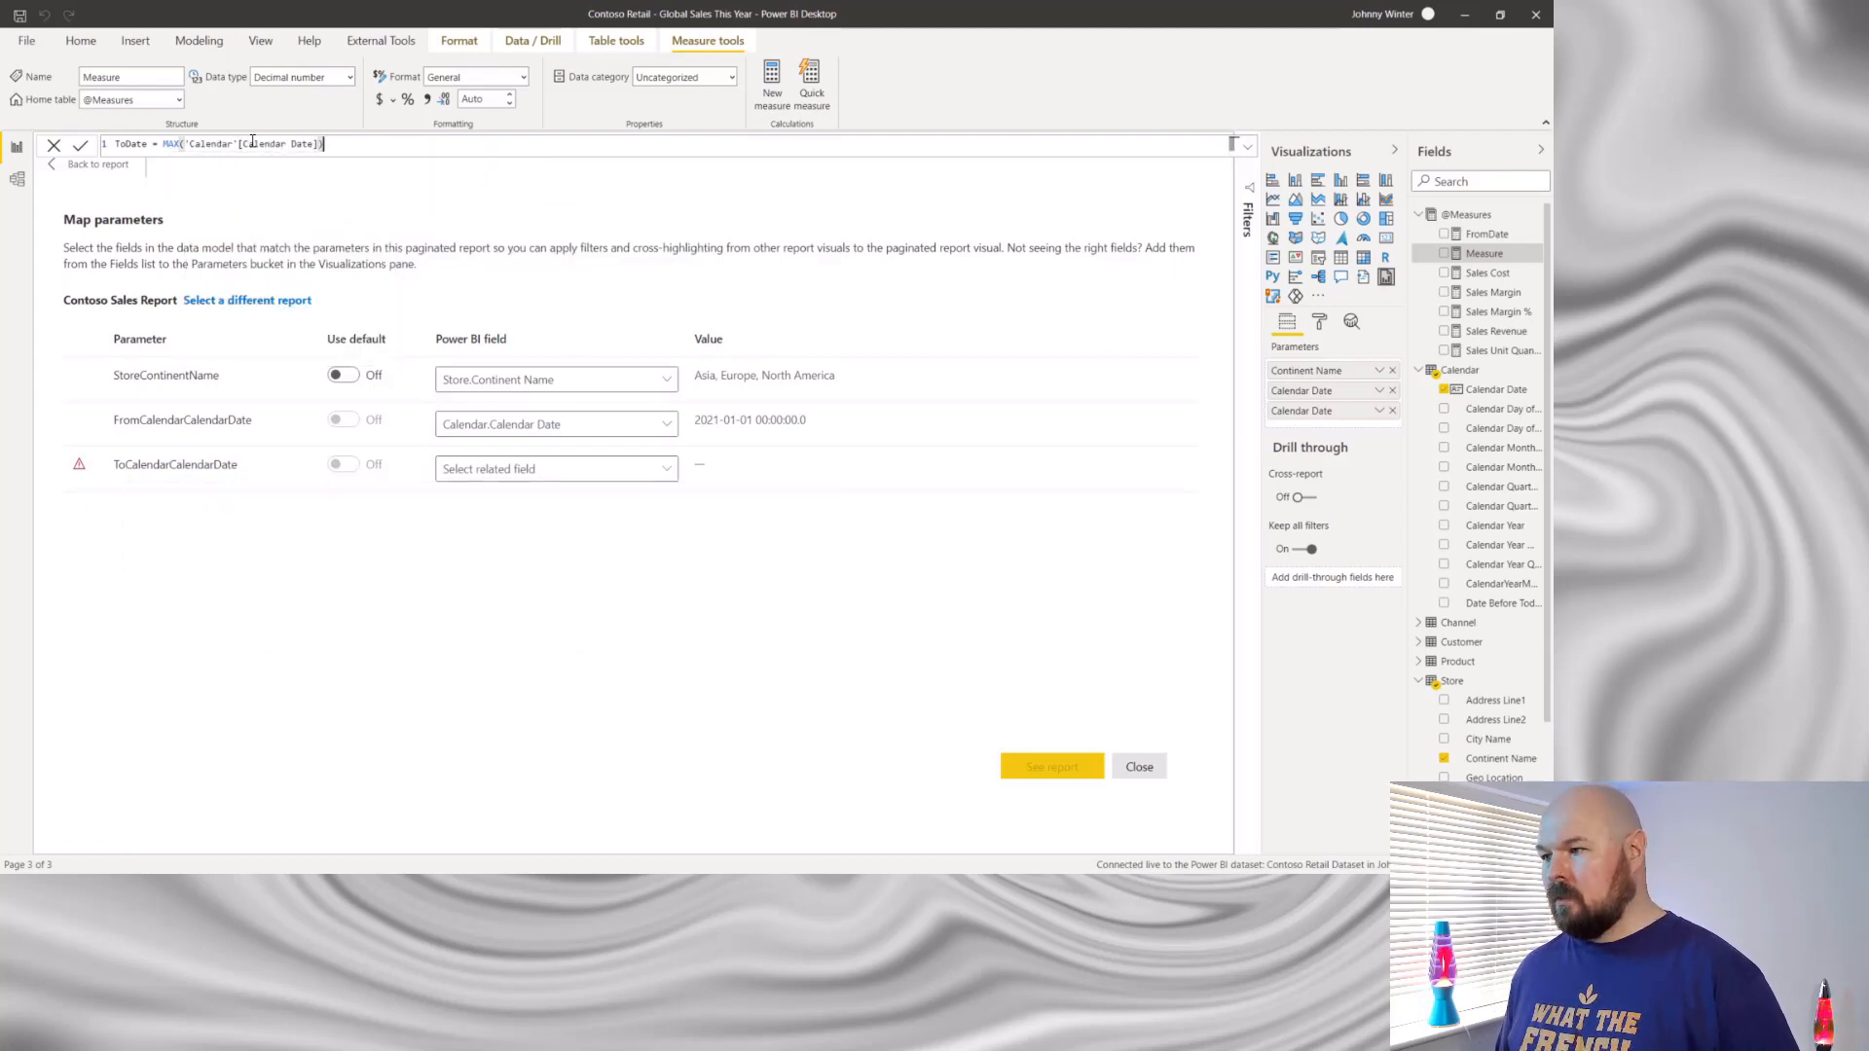
pyautogui.press('Return')
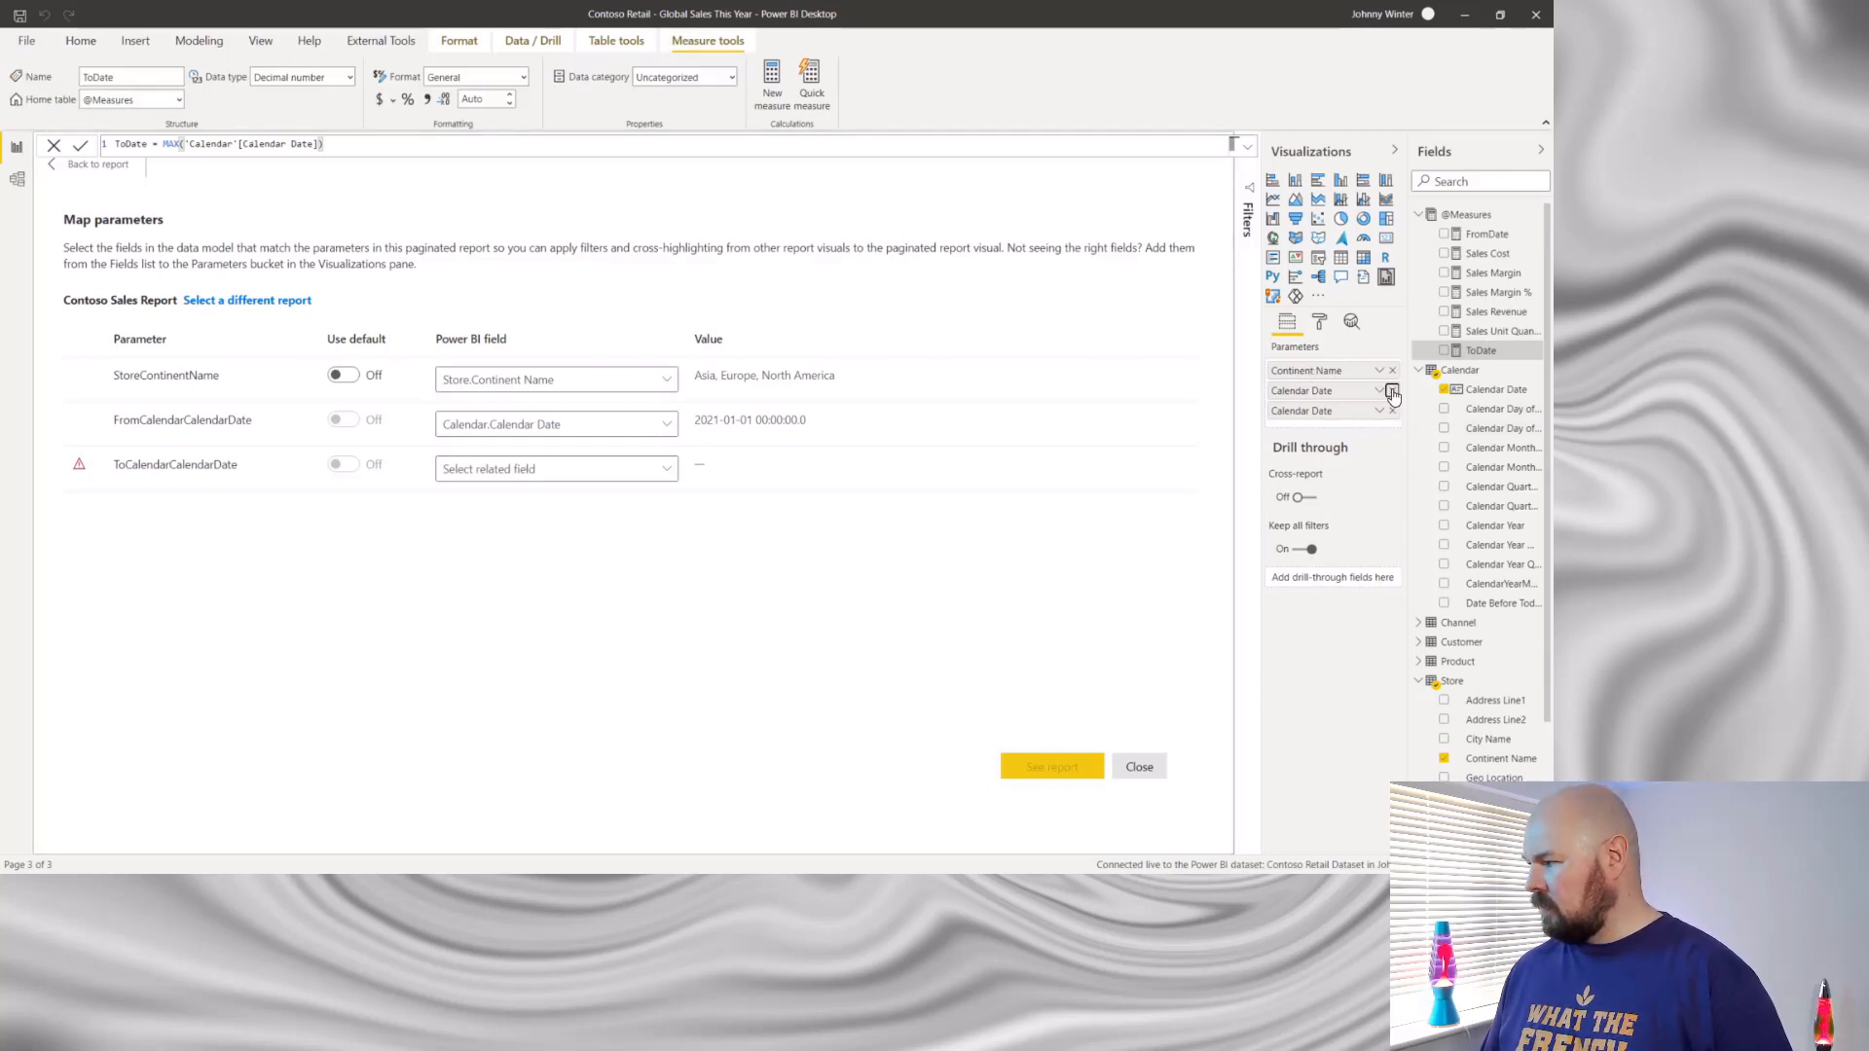
# - Replace both Calendar Date parameter fields of the paginated report visual with the FromDate and ToDate measures
pyautogui.click(1393, 391)
pyautogui.click(1393, 391)
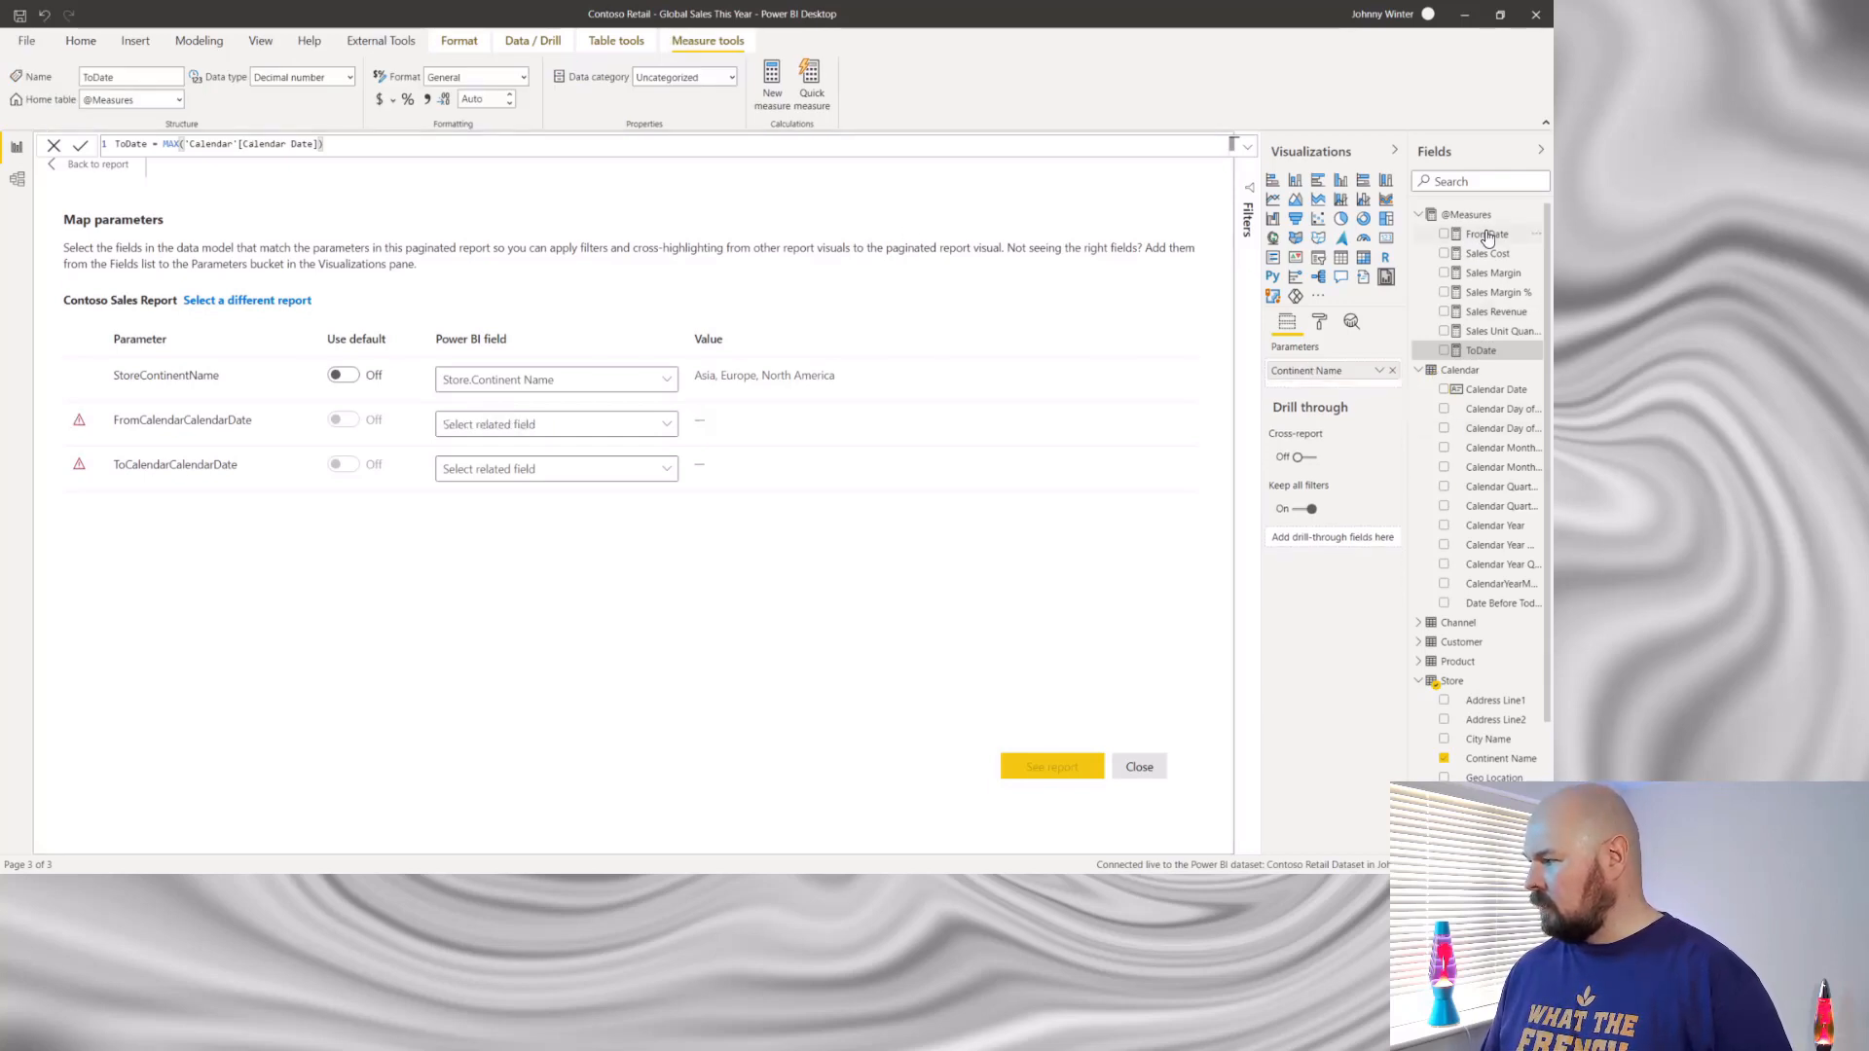
pyautogui.moveTo(1487, 236); pyautogui.dragTo(1329, 387)
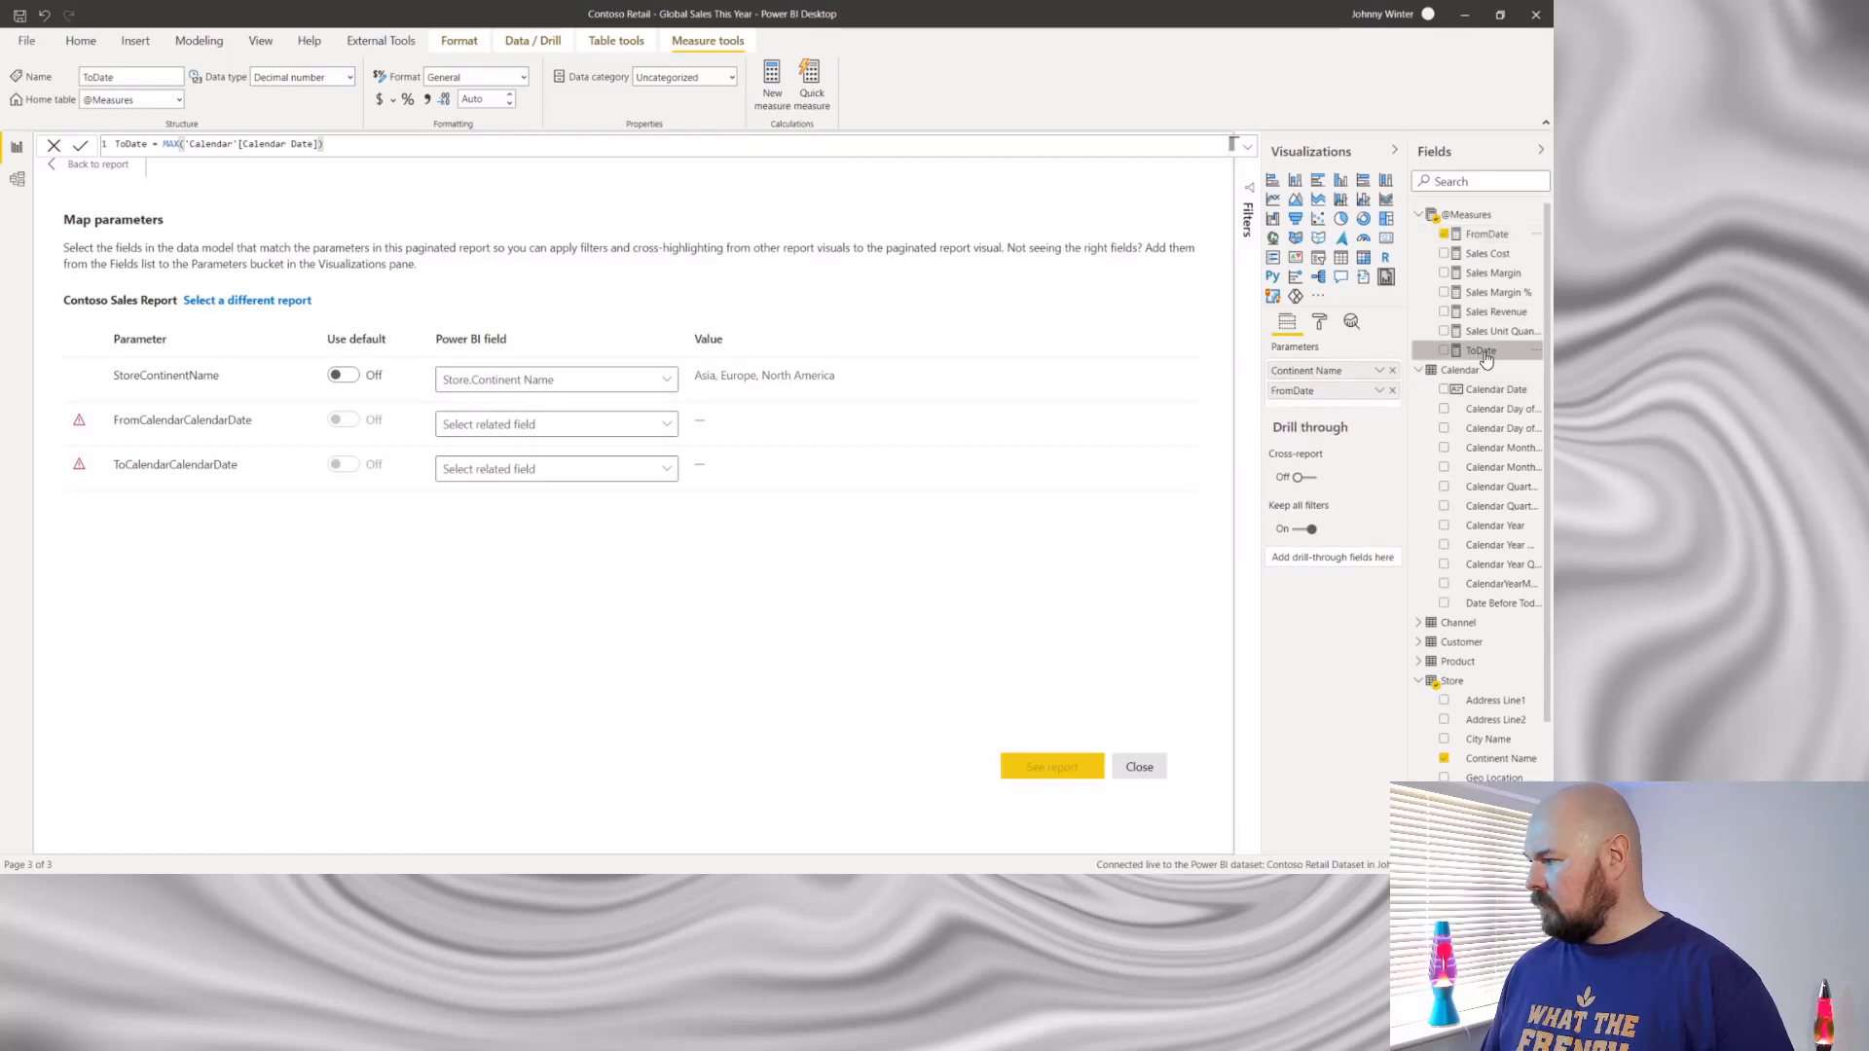
pyautogui.moveTo(1487, 360); pyautogui.dragTo(1330, 409)
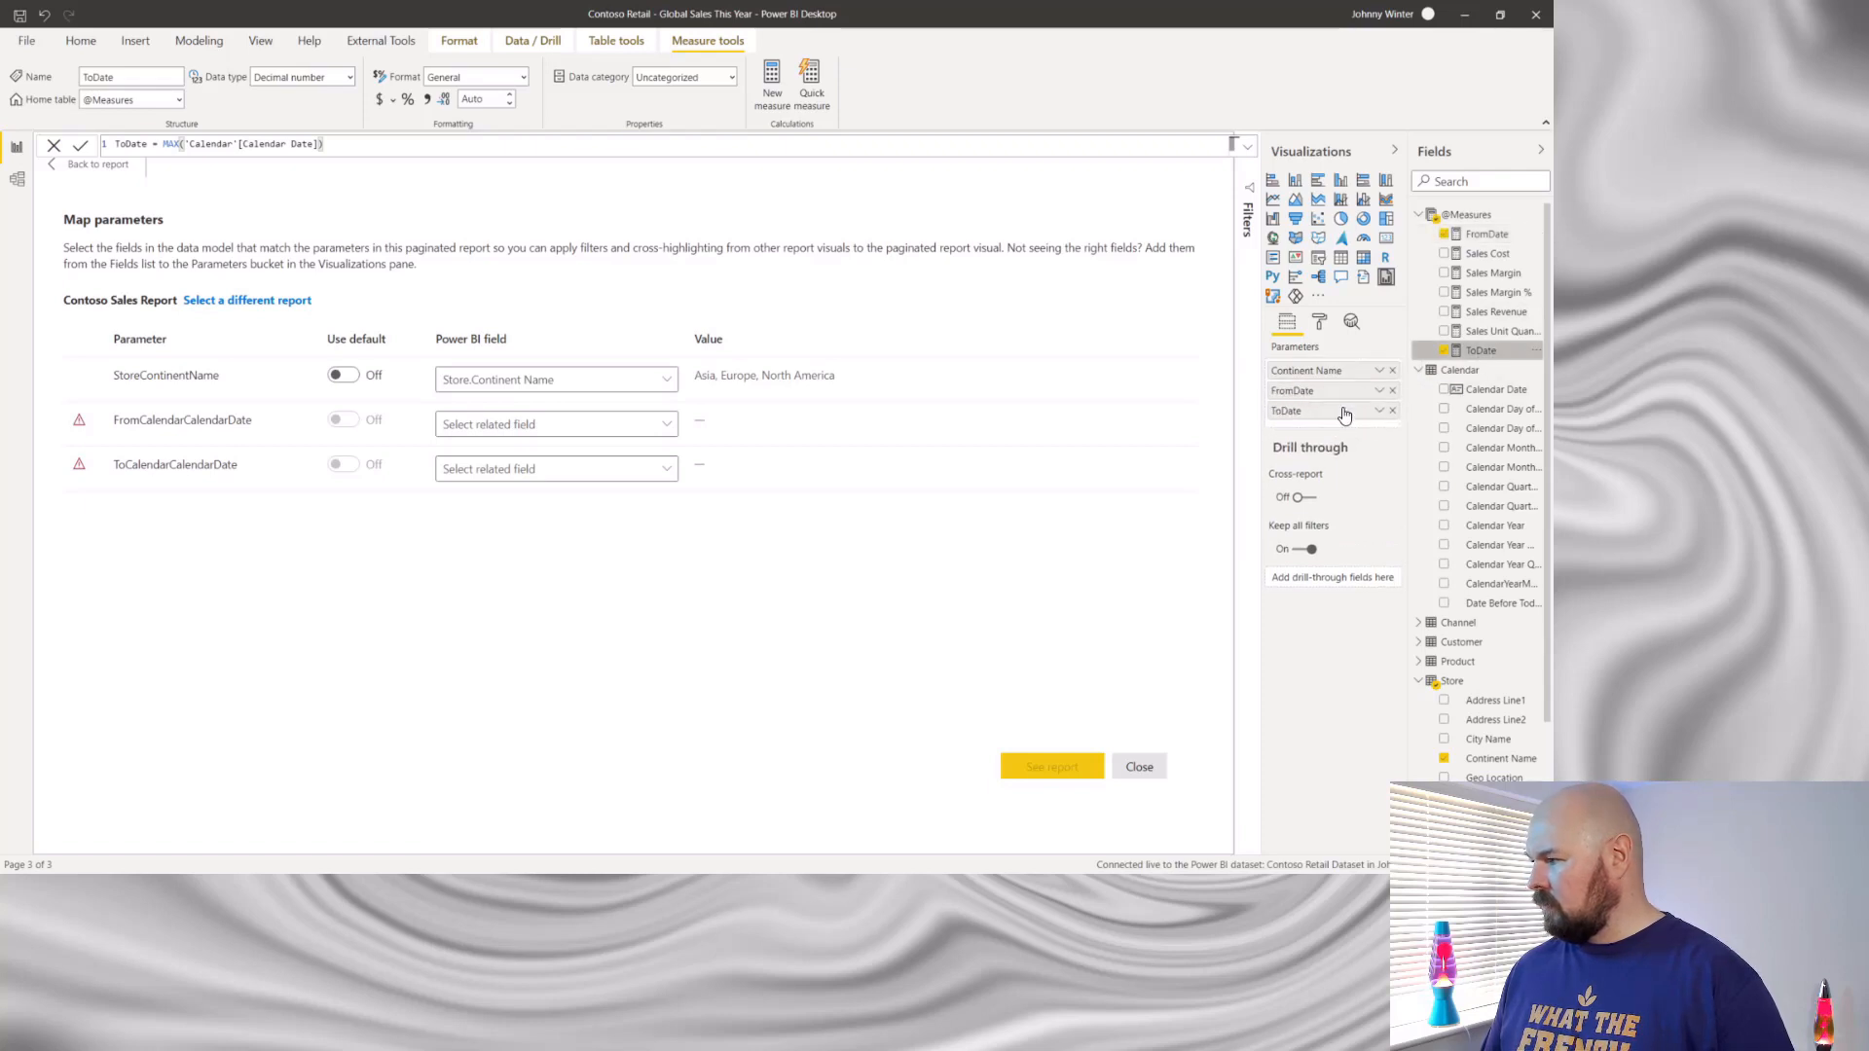
pyautogui.click(664, 426)
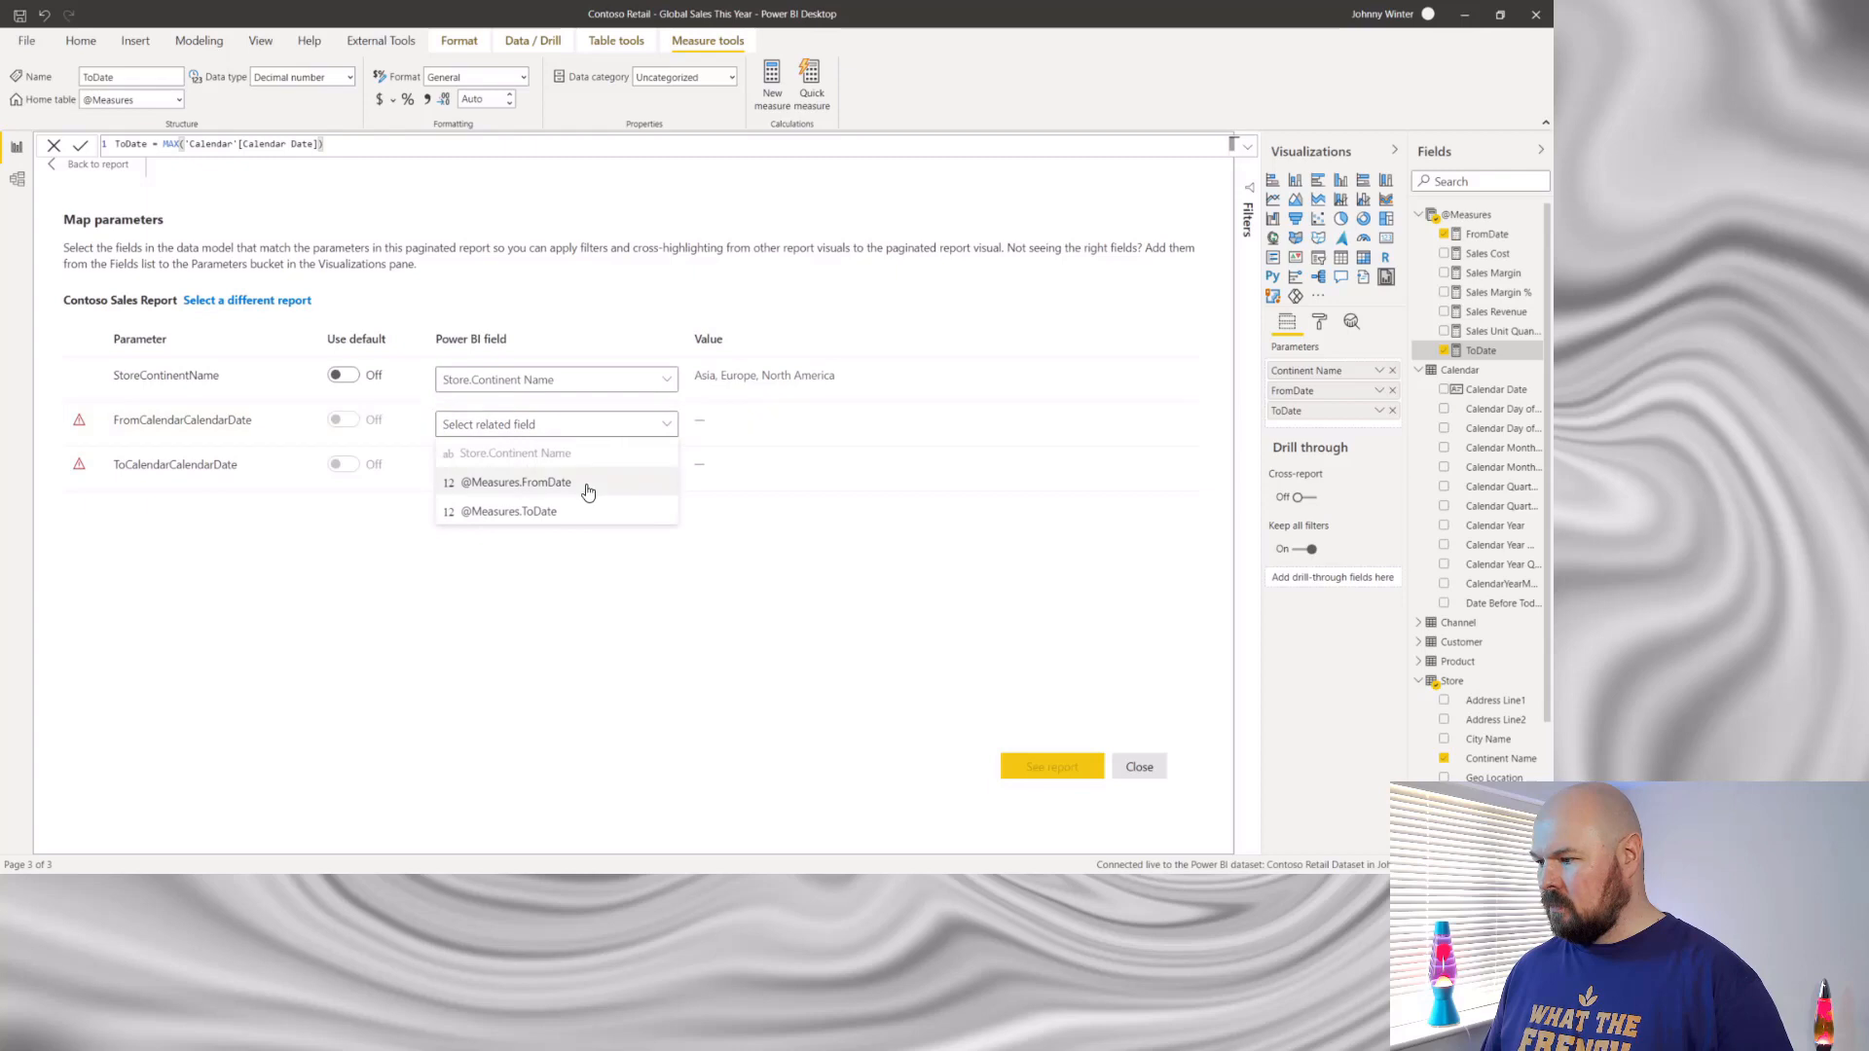
pyautogui.click(588, 484)
pyautogui.click(655, 470)
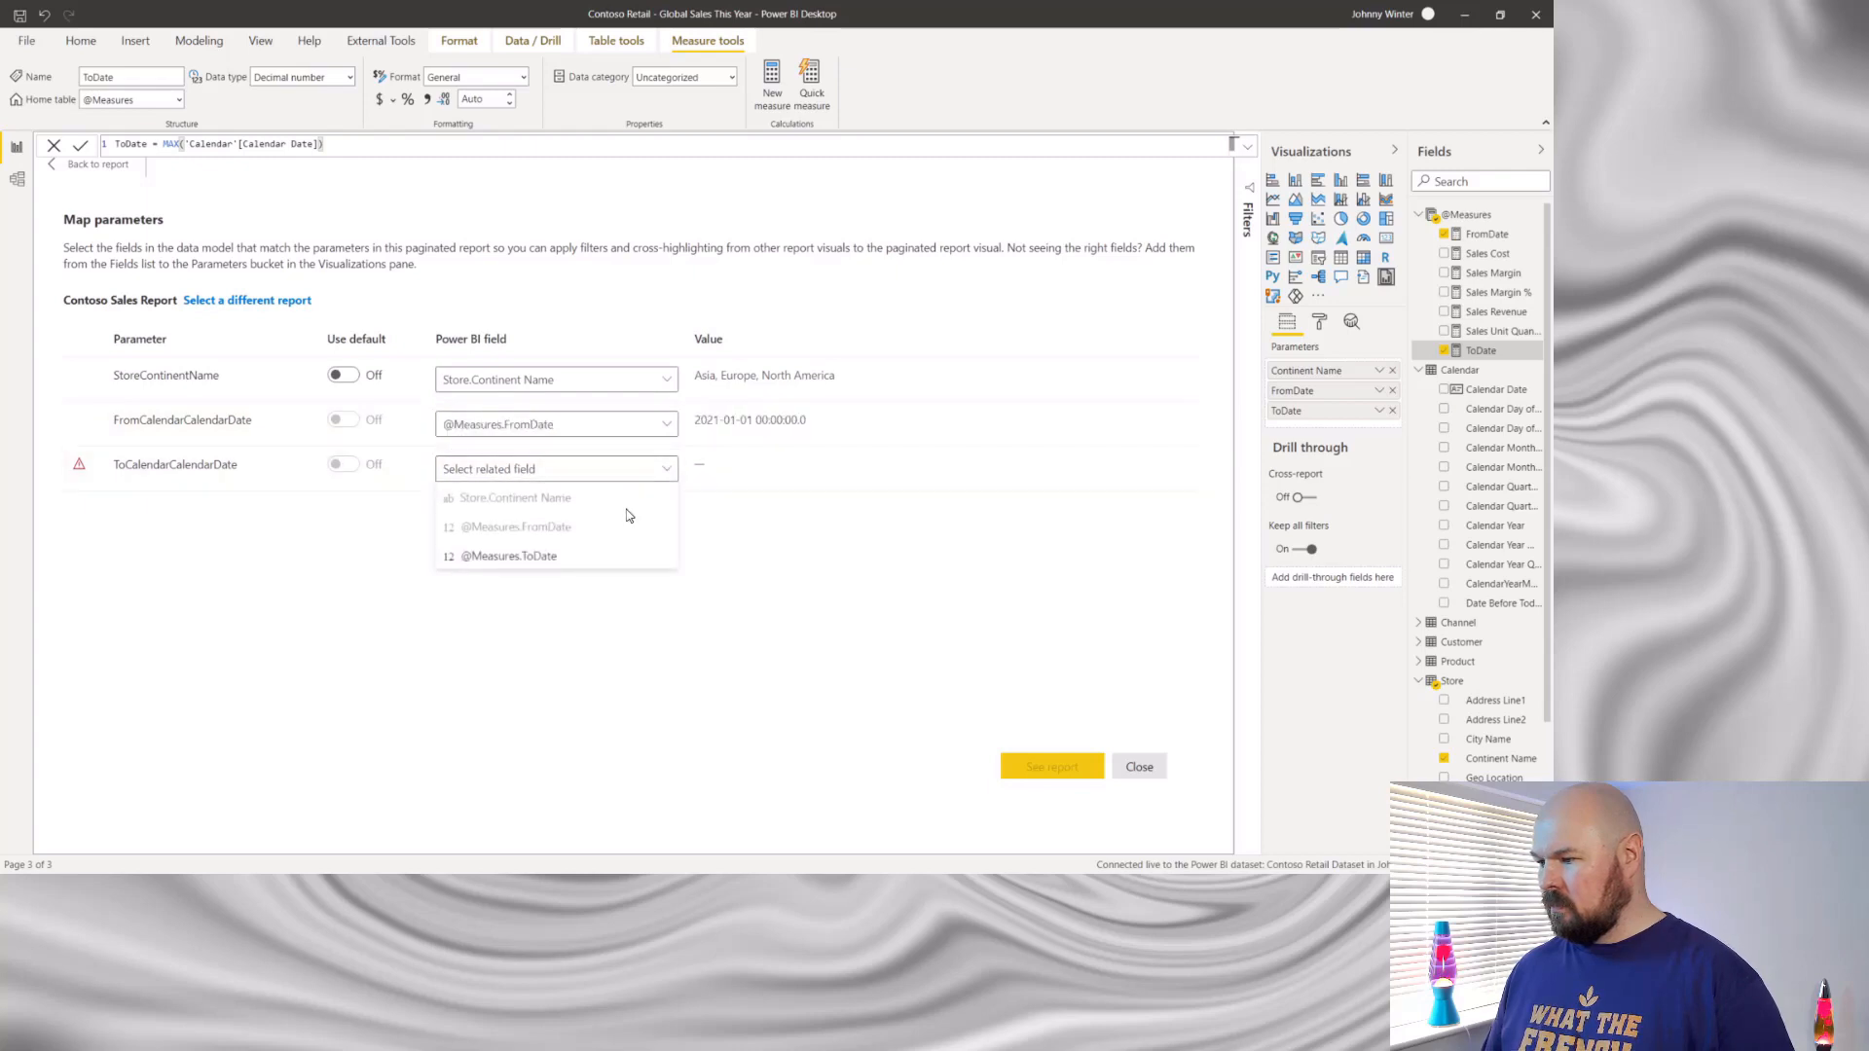
pyautogui.click(563, 559)
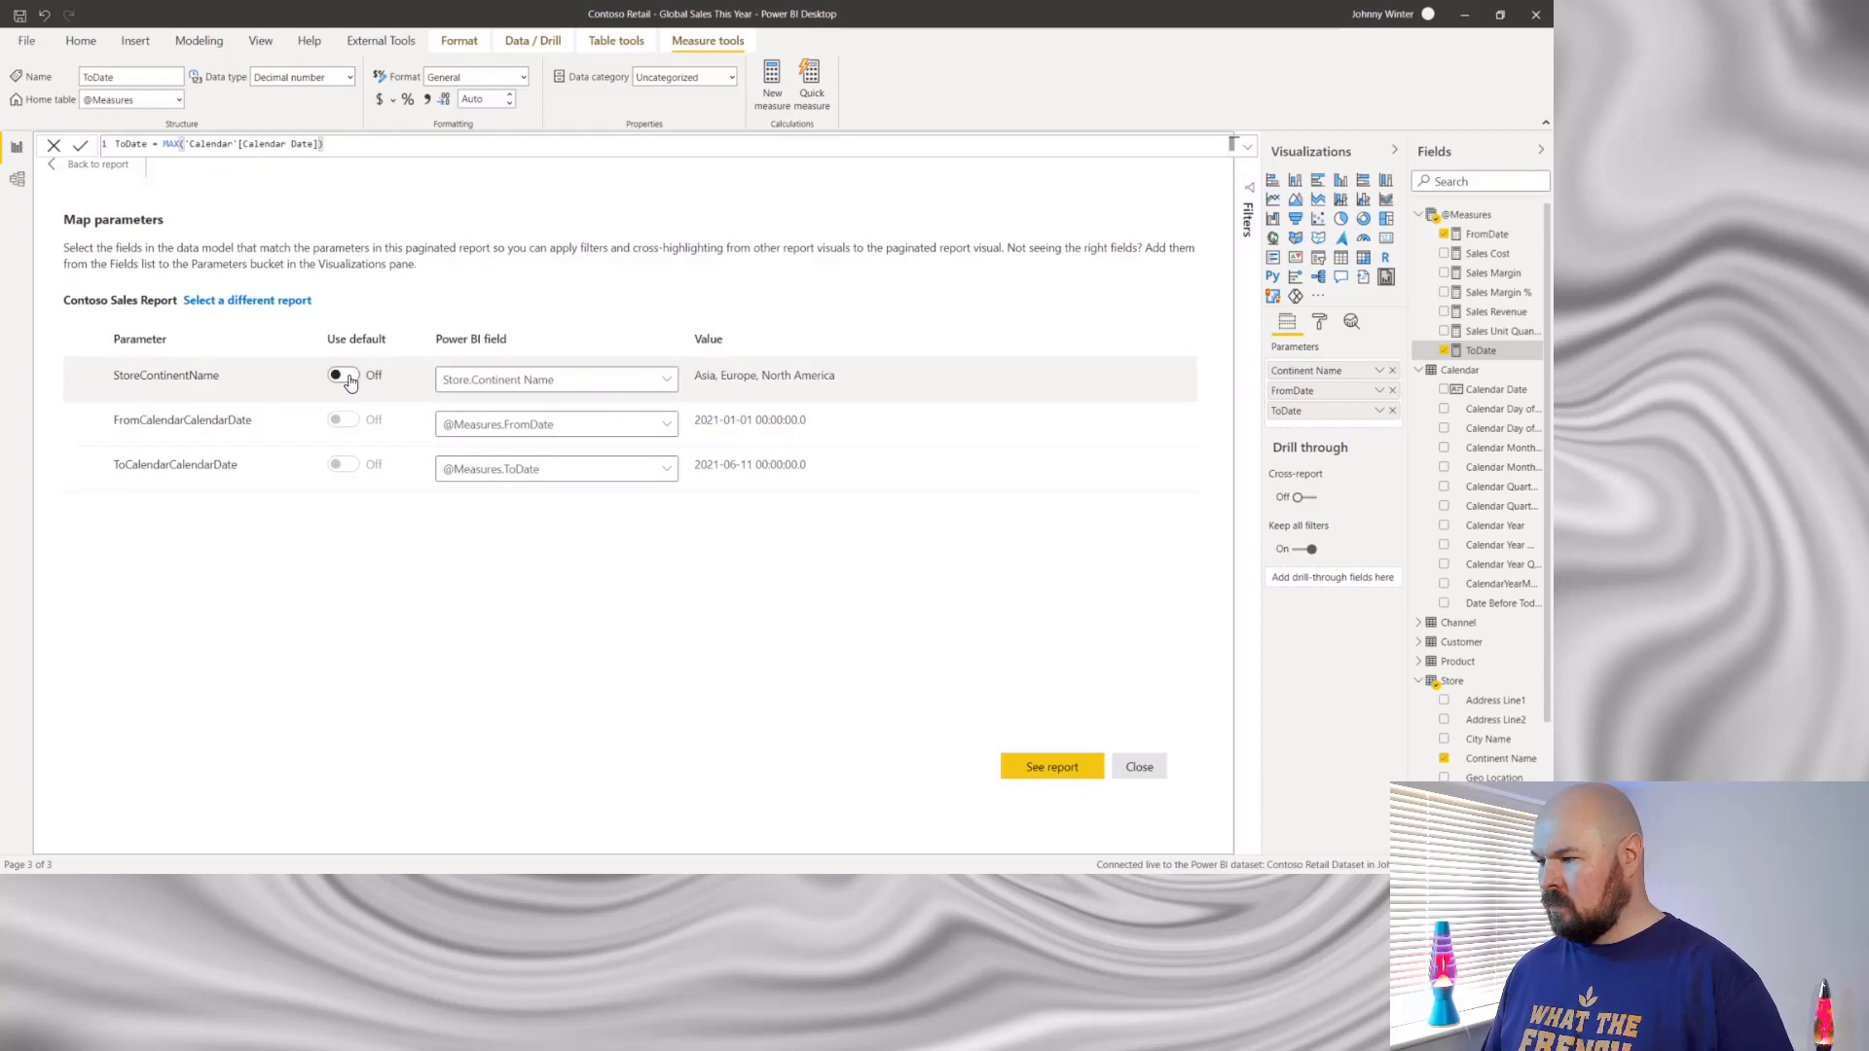
# - Turn the default for StoreContinentName on and off again, and map it back to Store.Continent Name
pyautogui.click(346, 377)
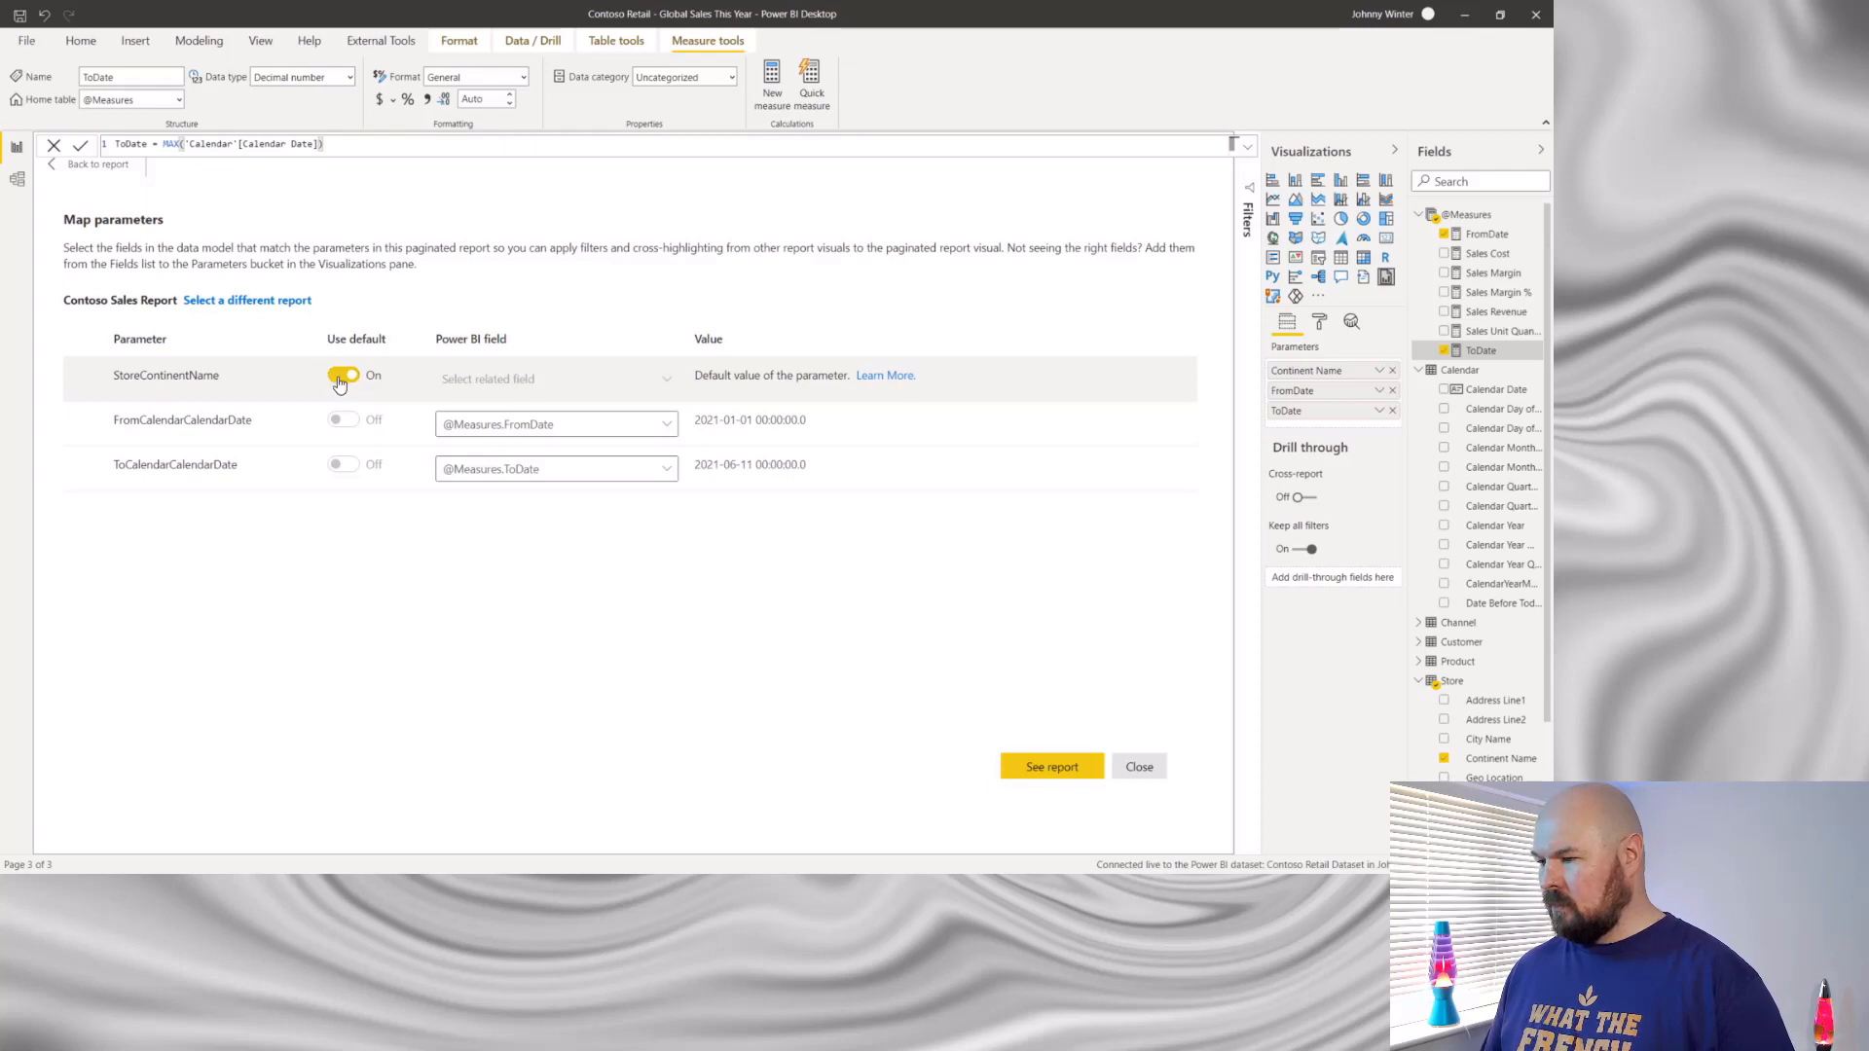
pyautogui.click(342, 380)
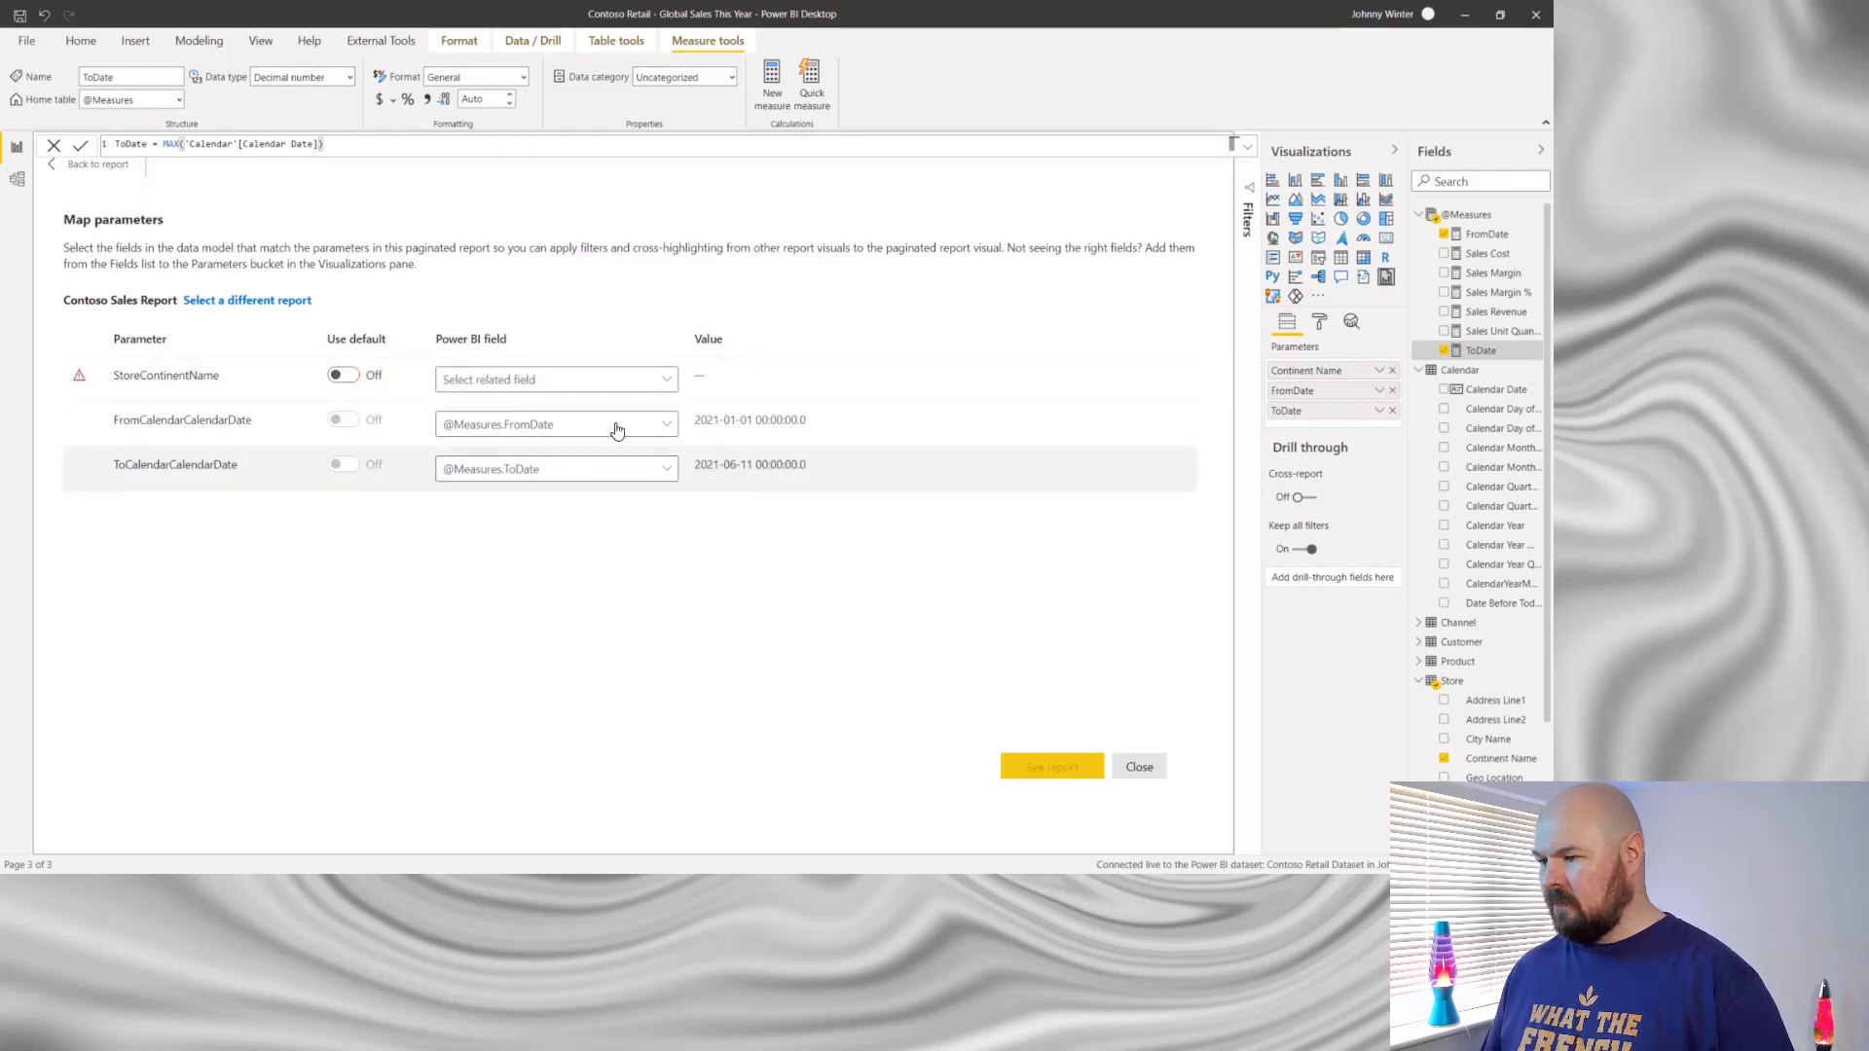
pyautogui.click(667, 388)
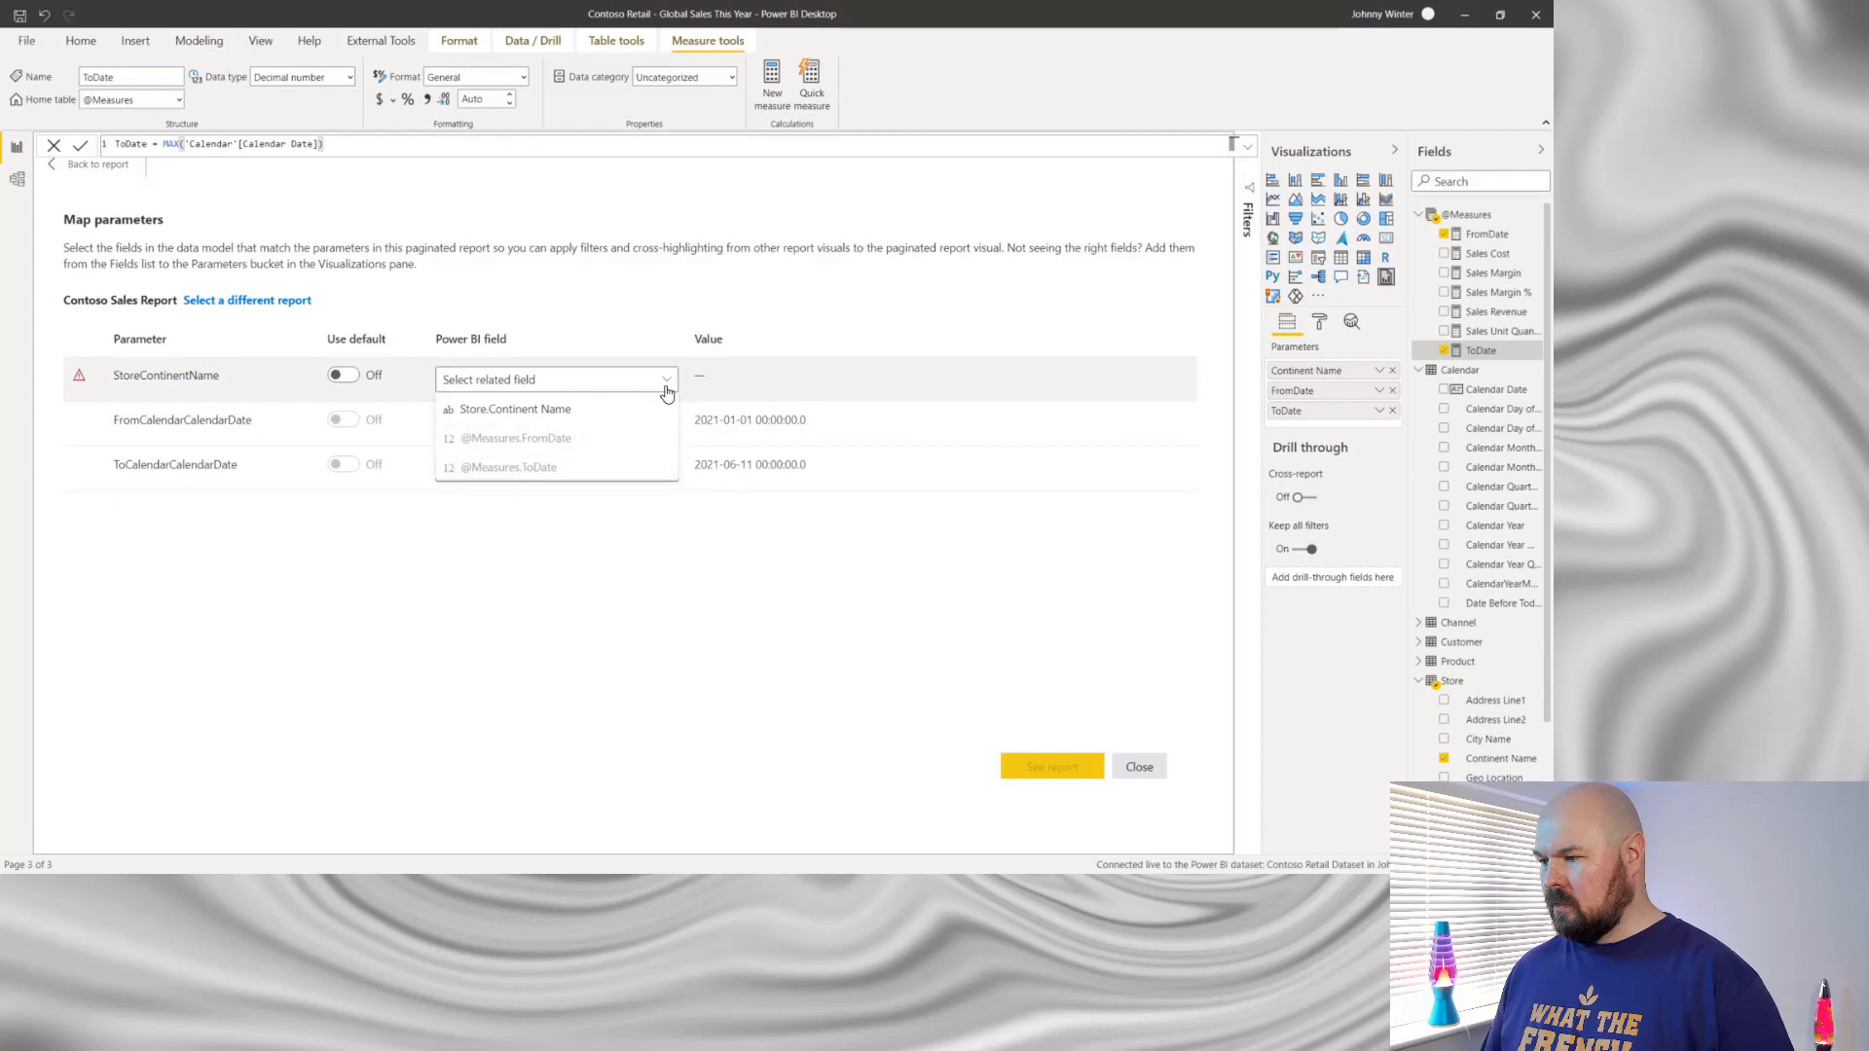
pyautogui.click(613, 415)
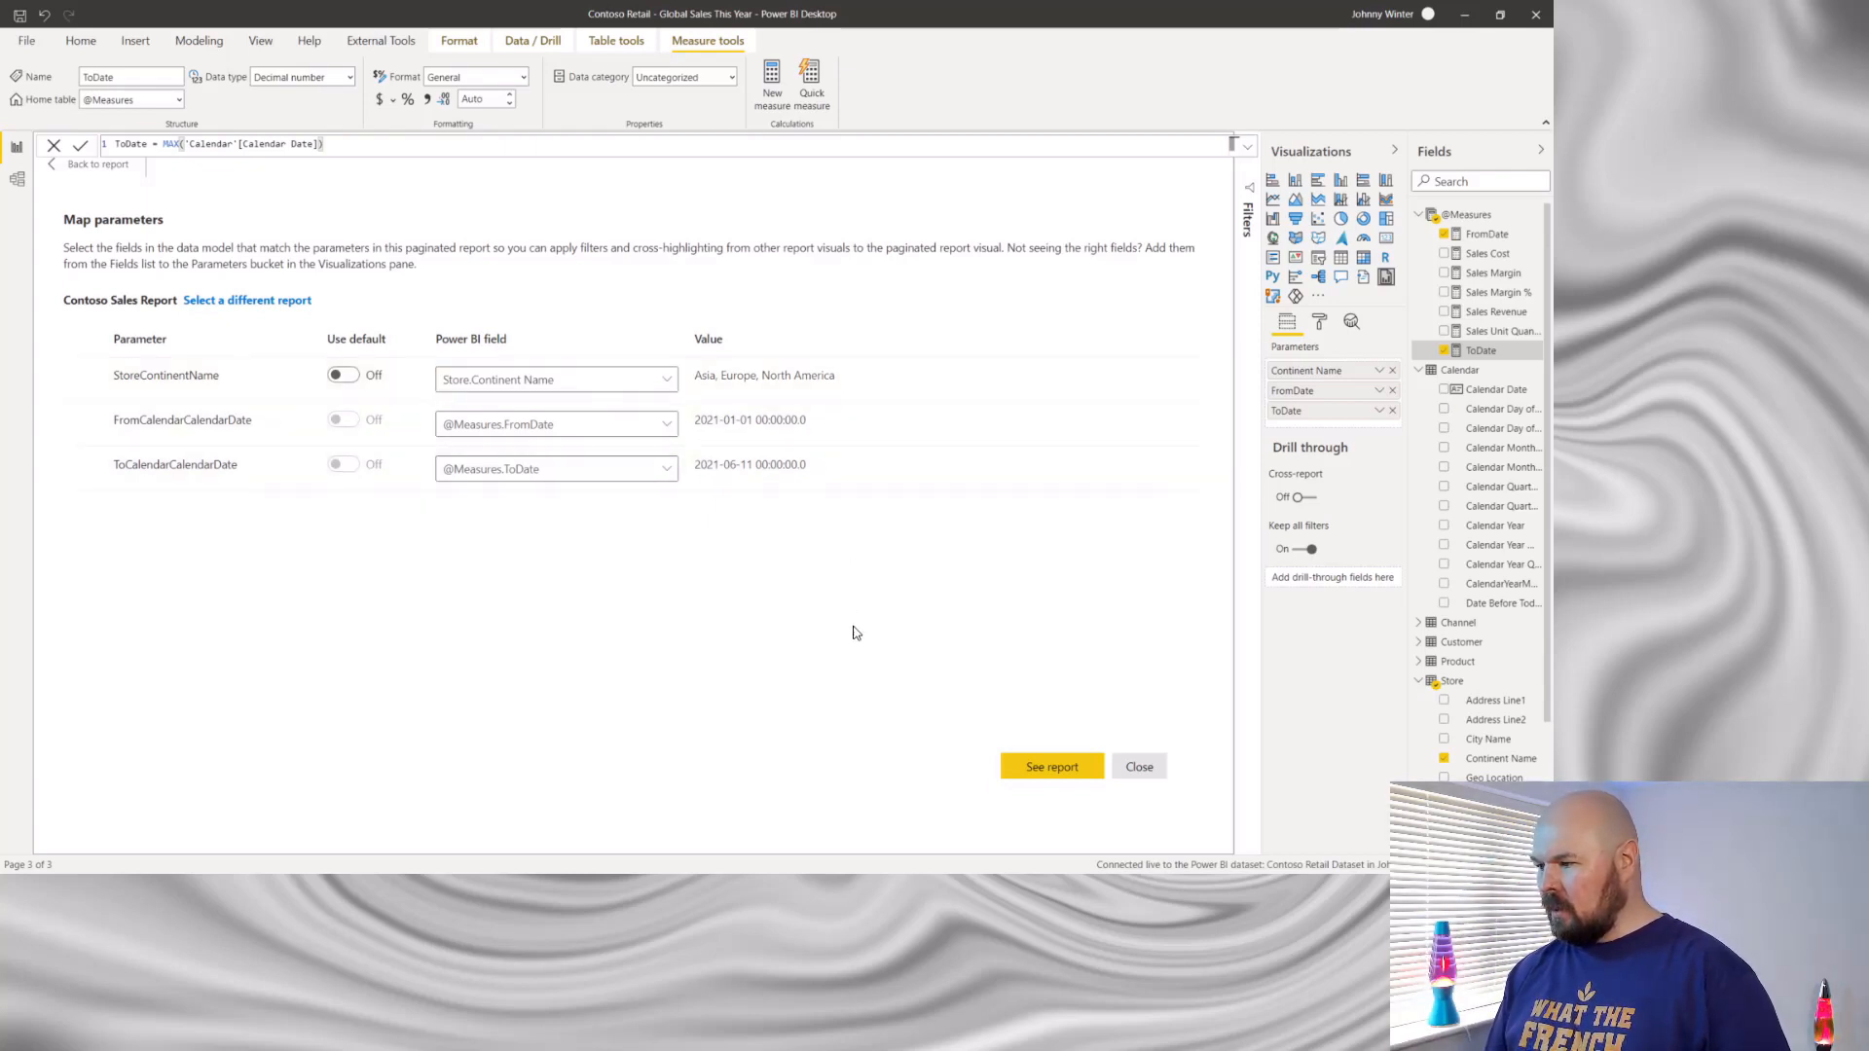
# - Show the mapped report and enlarge its visual to fill Page 3, leaving a strip free above it for slicers
pyautogui.click(1051, 769)
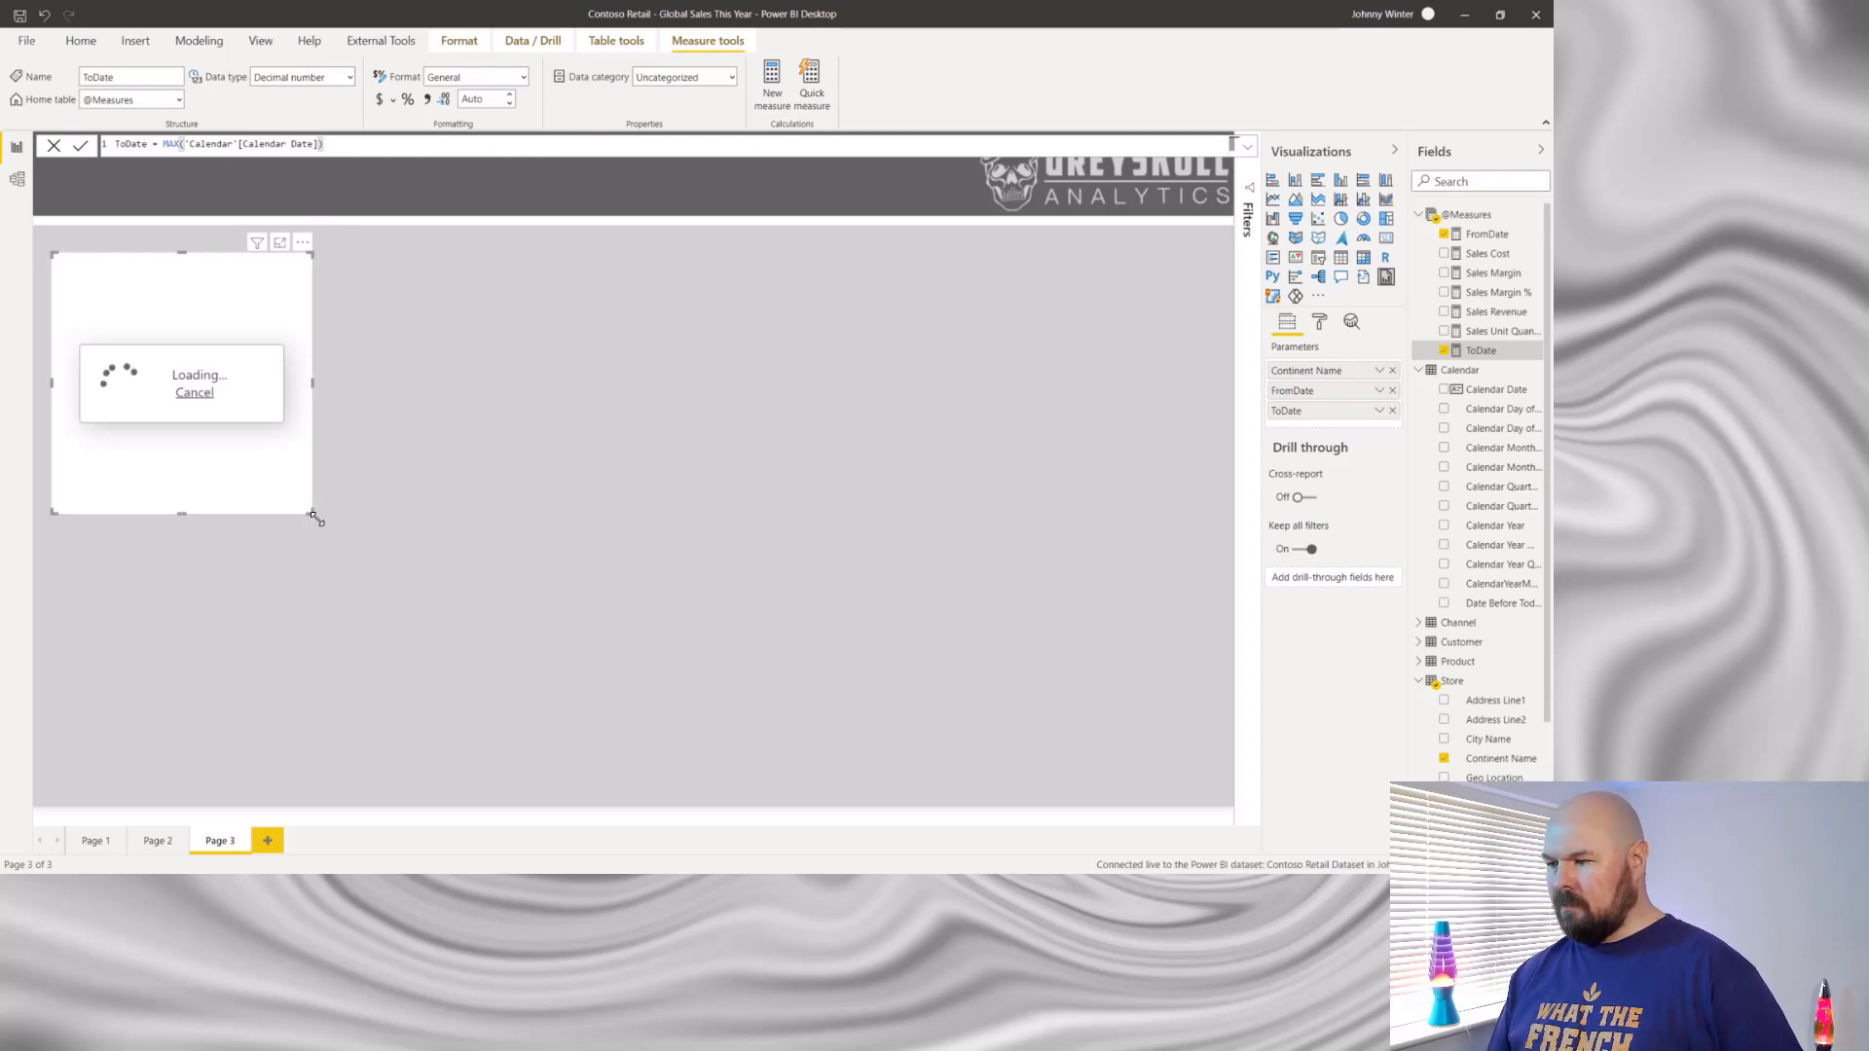
pyautogui.moveTo(311, 512); pyautogui.dragTo(1220, 793)
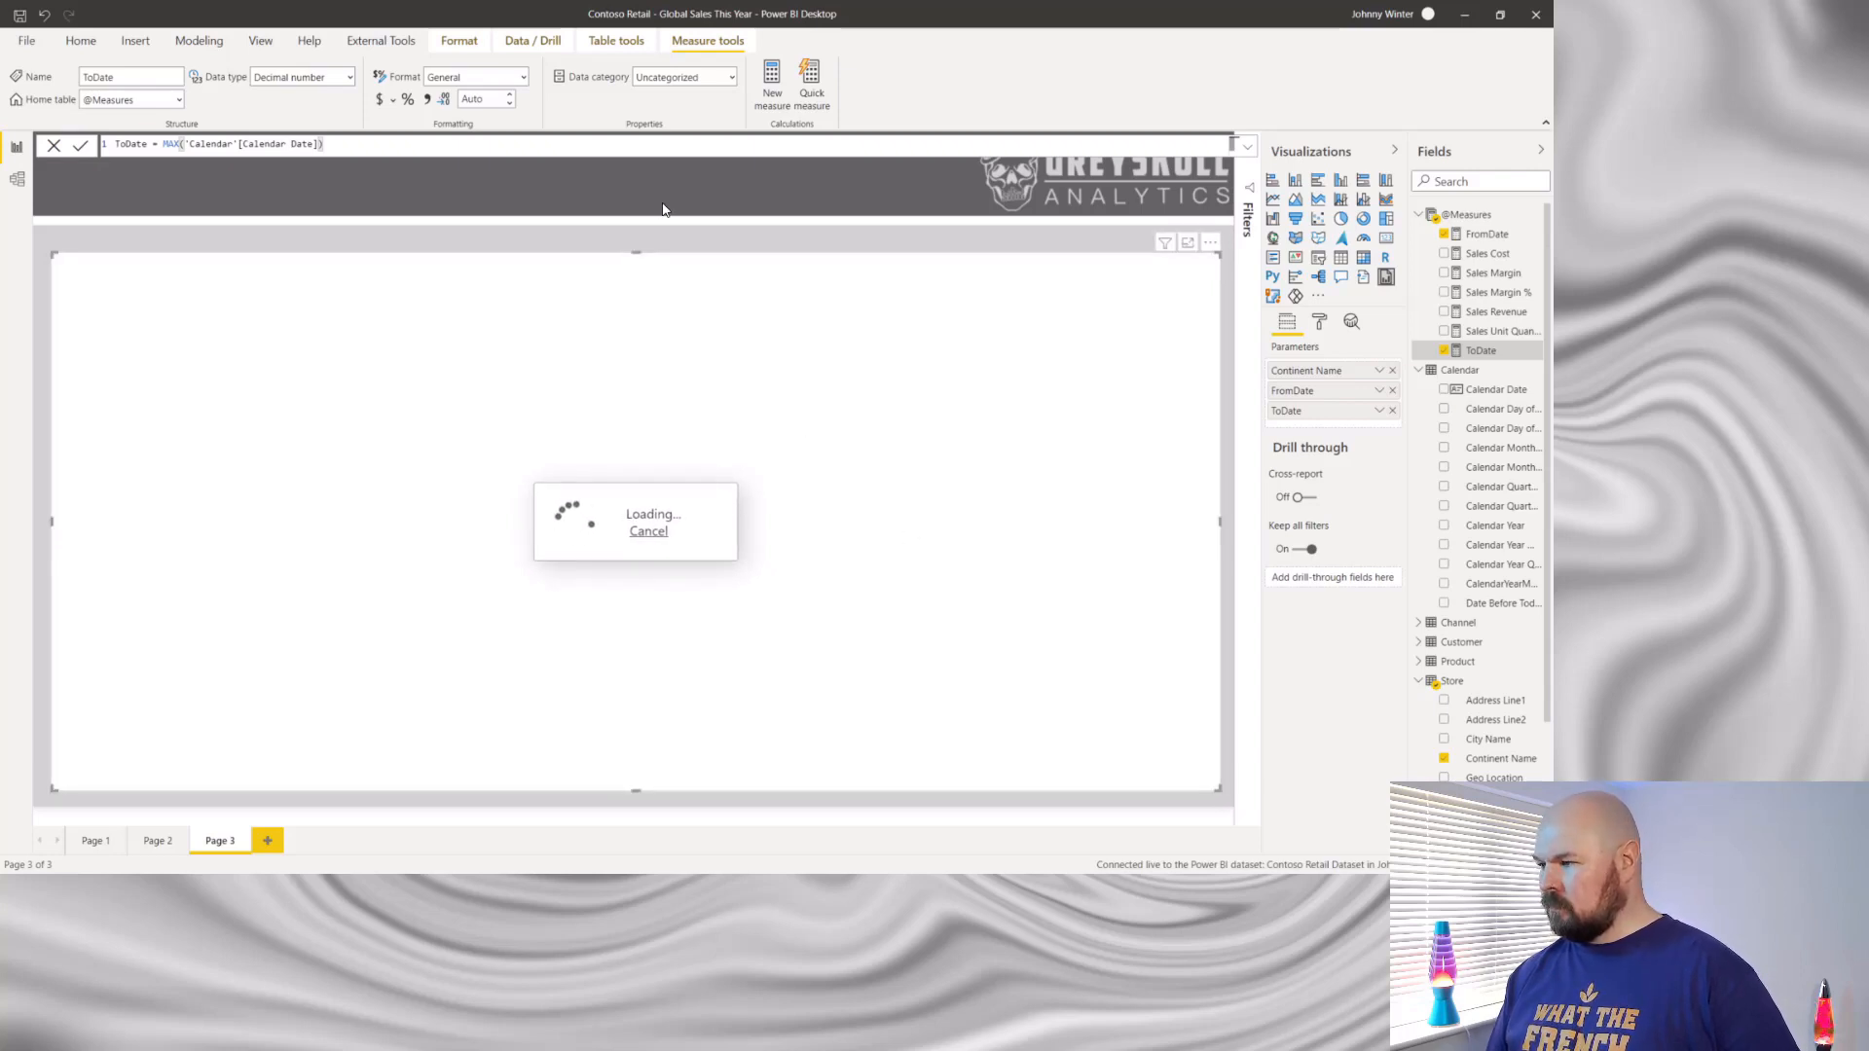
pyautogui.moveTo(636, 253); pyautogui.dragTo(637, 297)
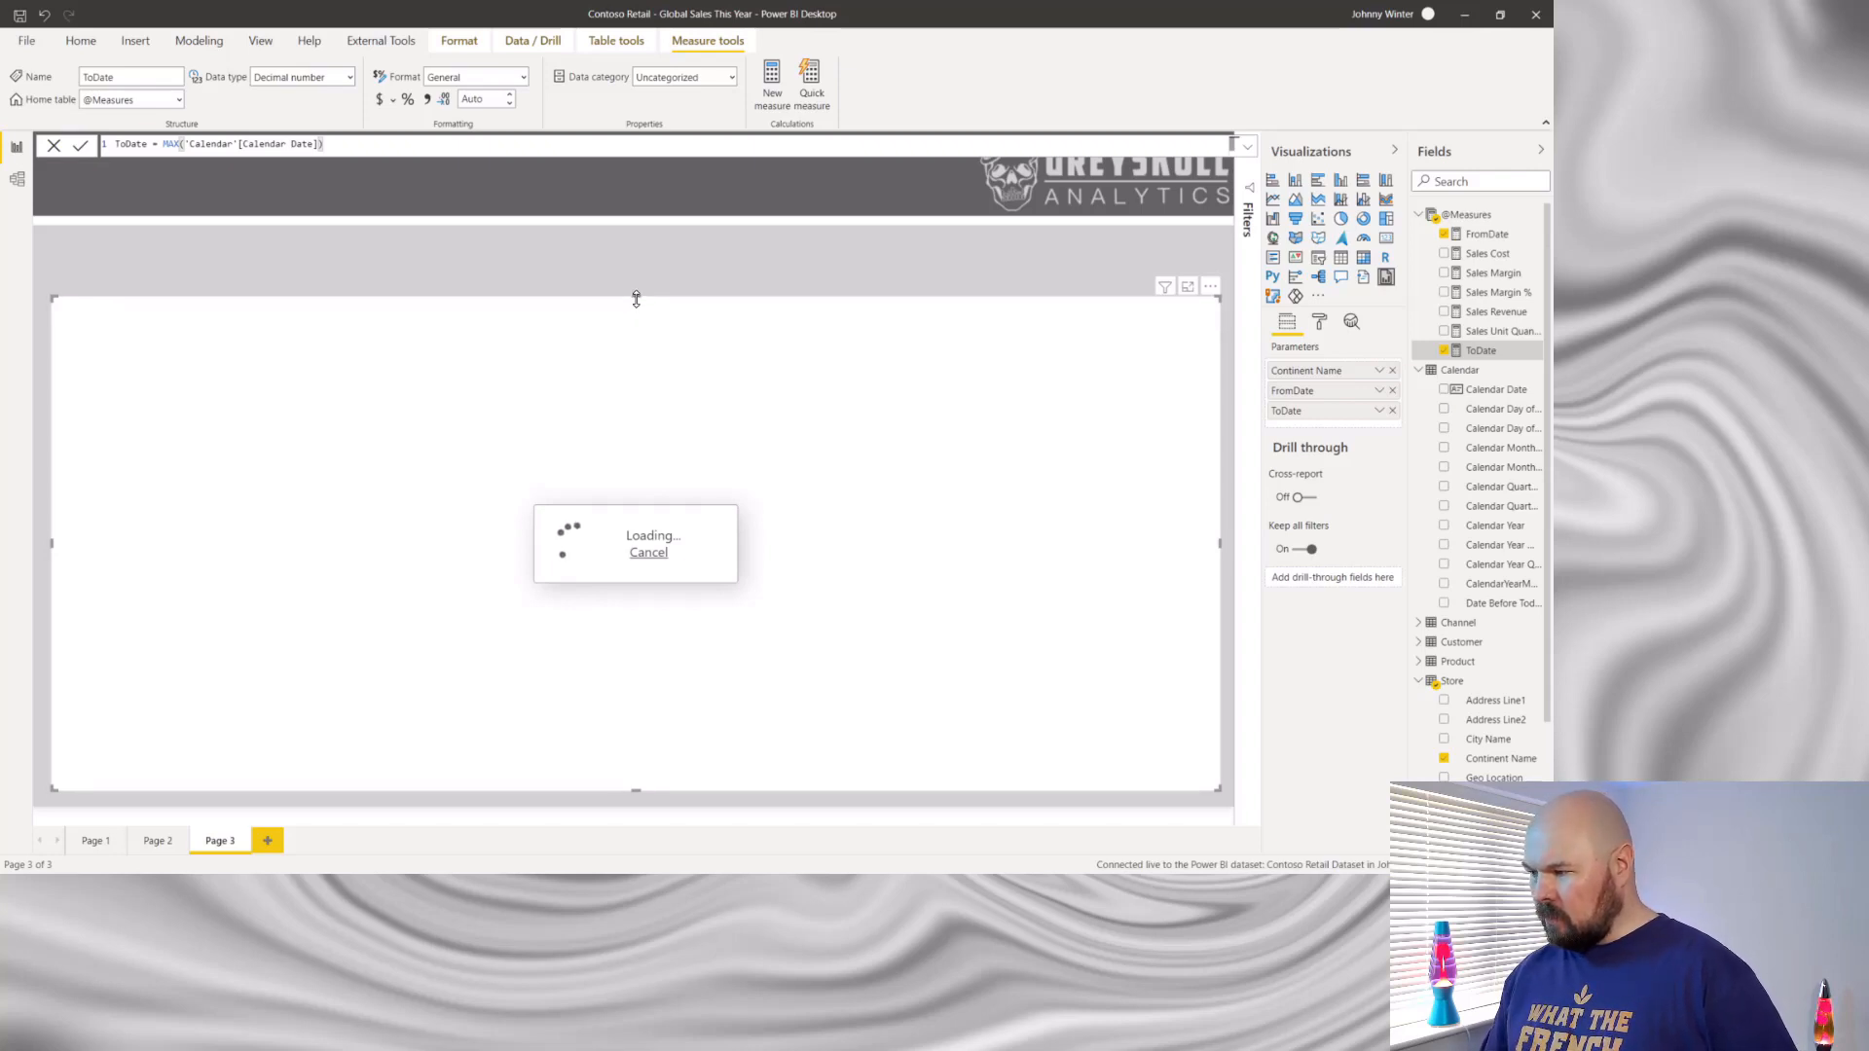
pyautogui.moveTo(637, 299); pyautogui.dragTo(633, 342)
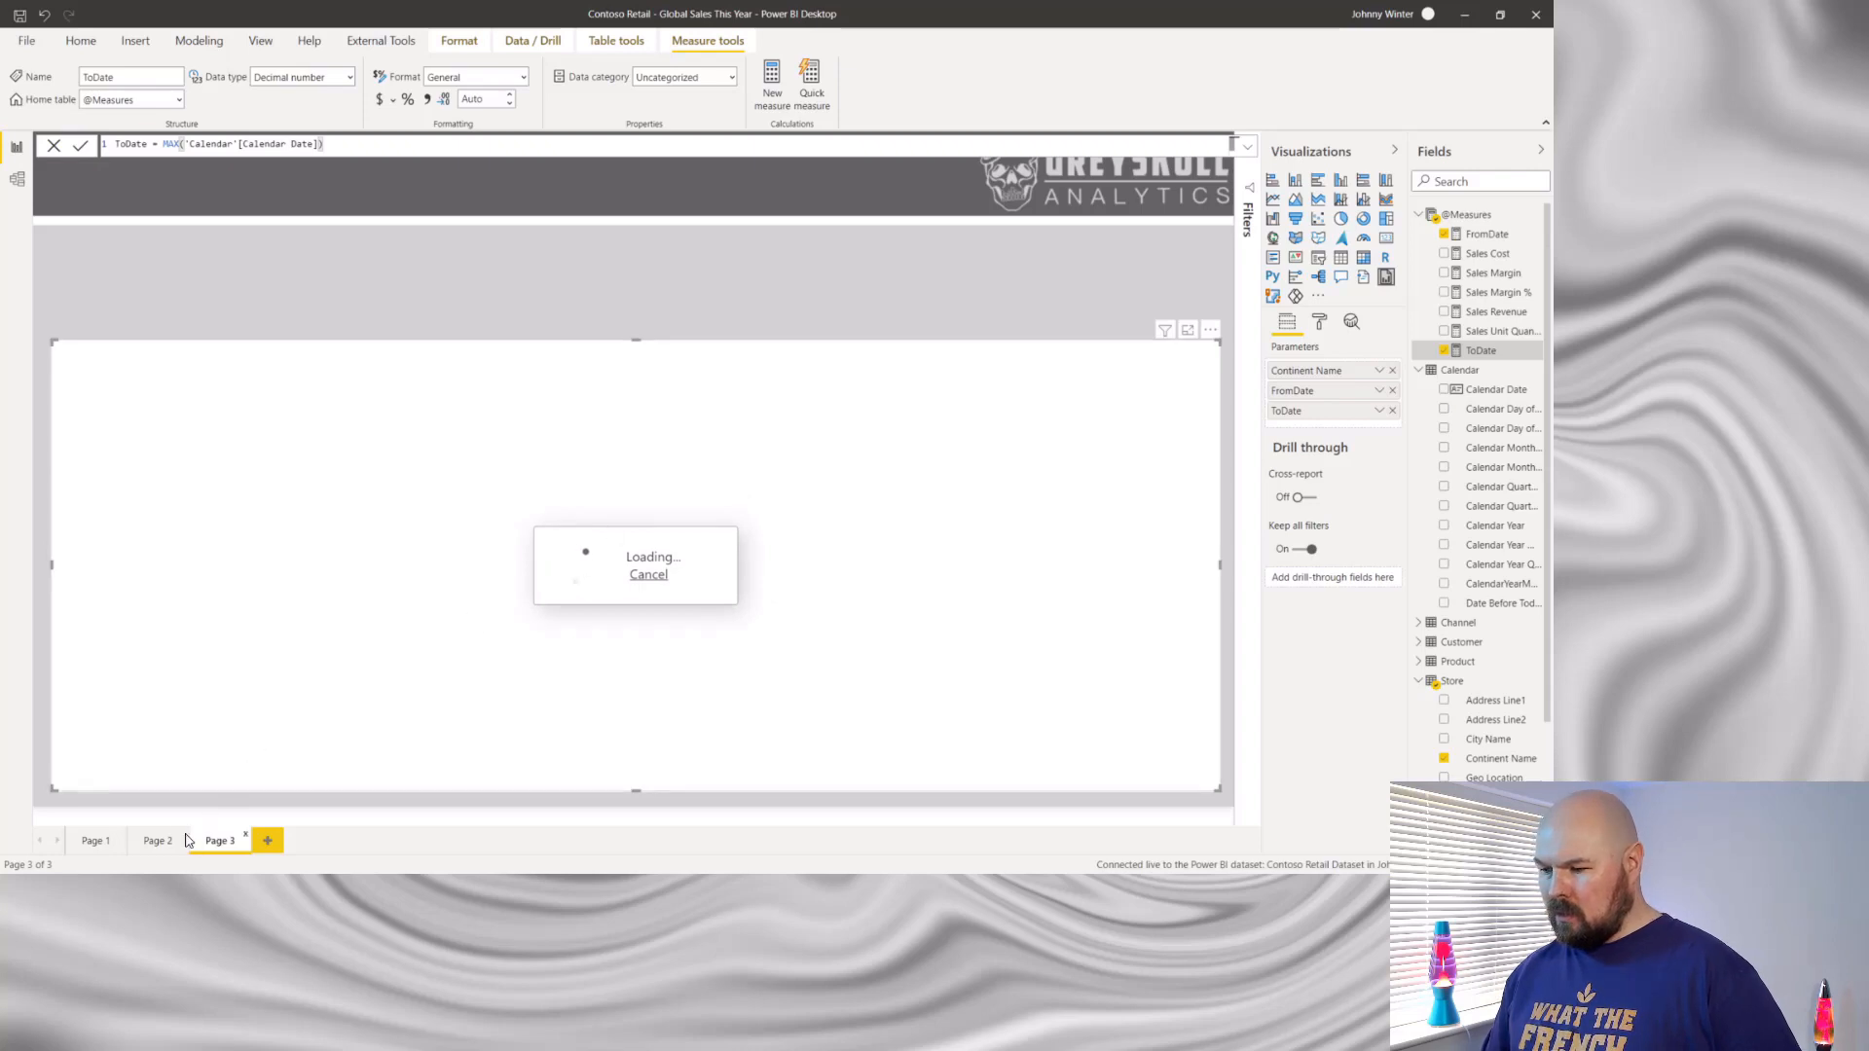
# - Copy the Continent Name and Calendar Date slicers from Page 2 to Page 3 without keeping them in sync
pyautogui.click(153, 841)
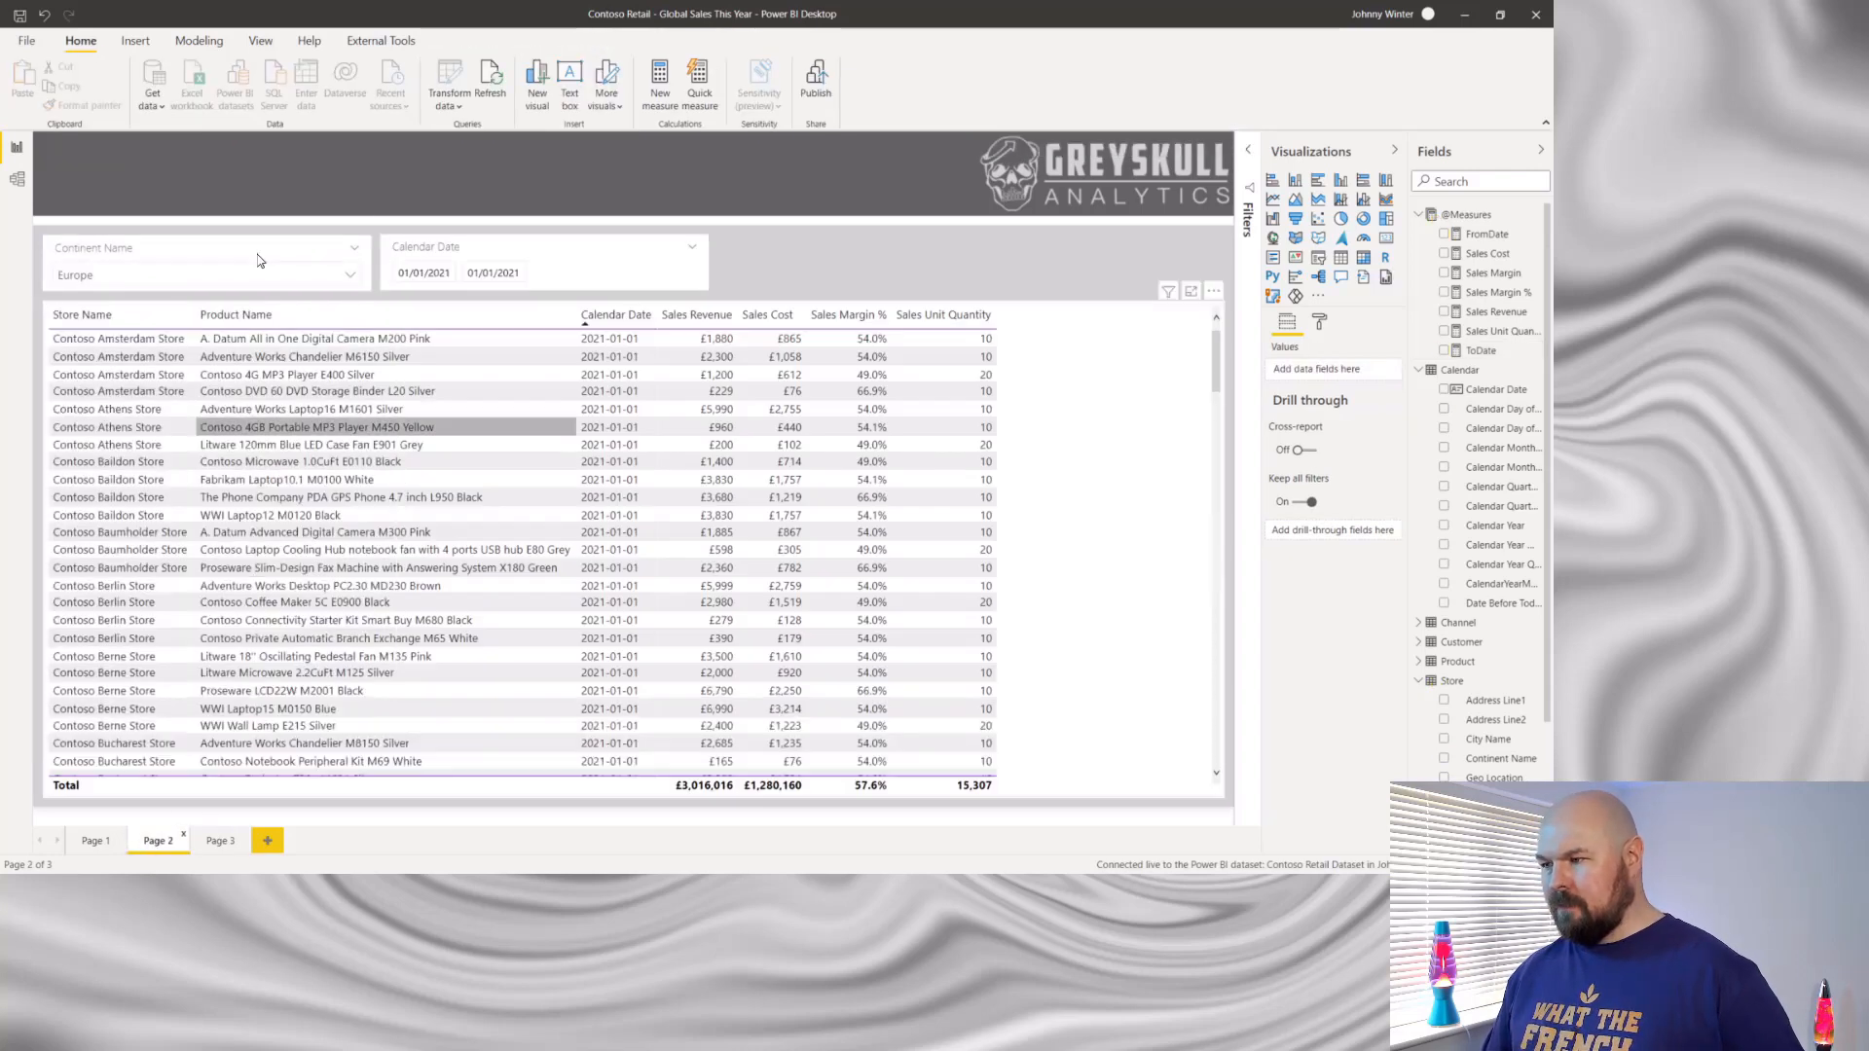
pyautogui.click(261, 253)
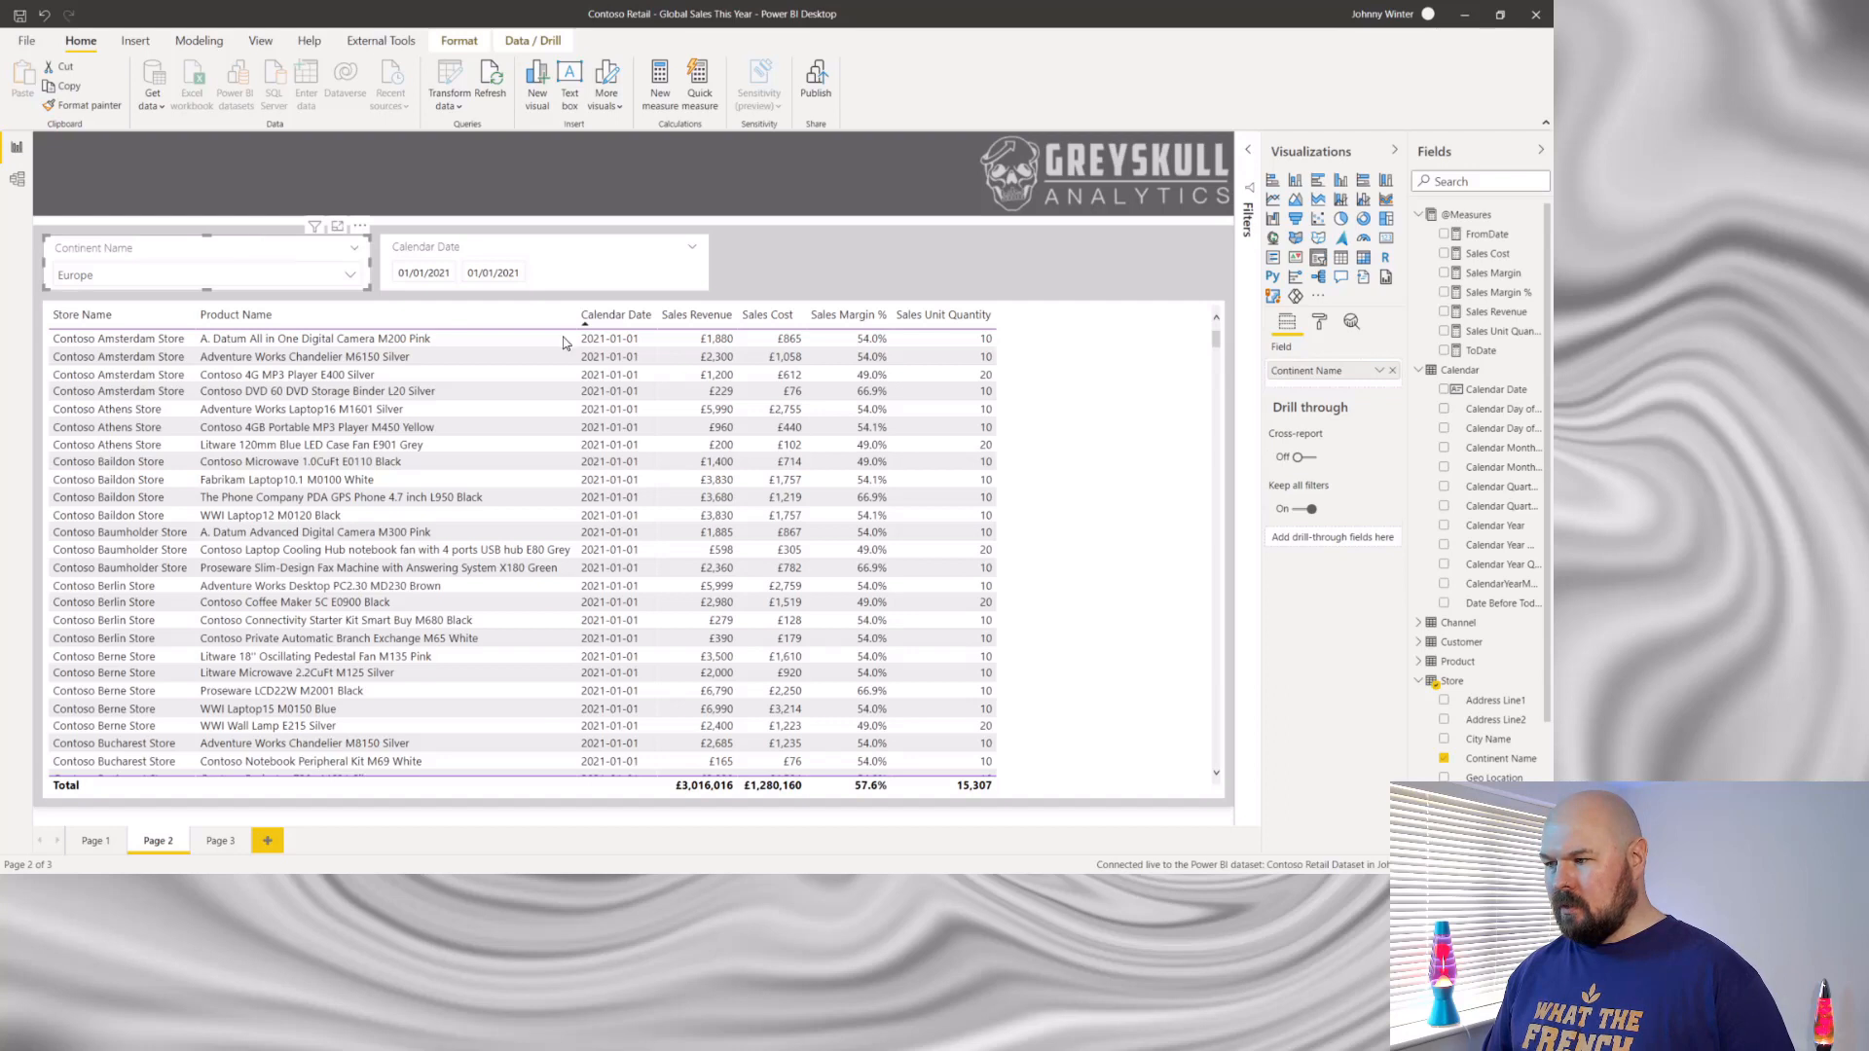
pyautogui.click(599, 251)
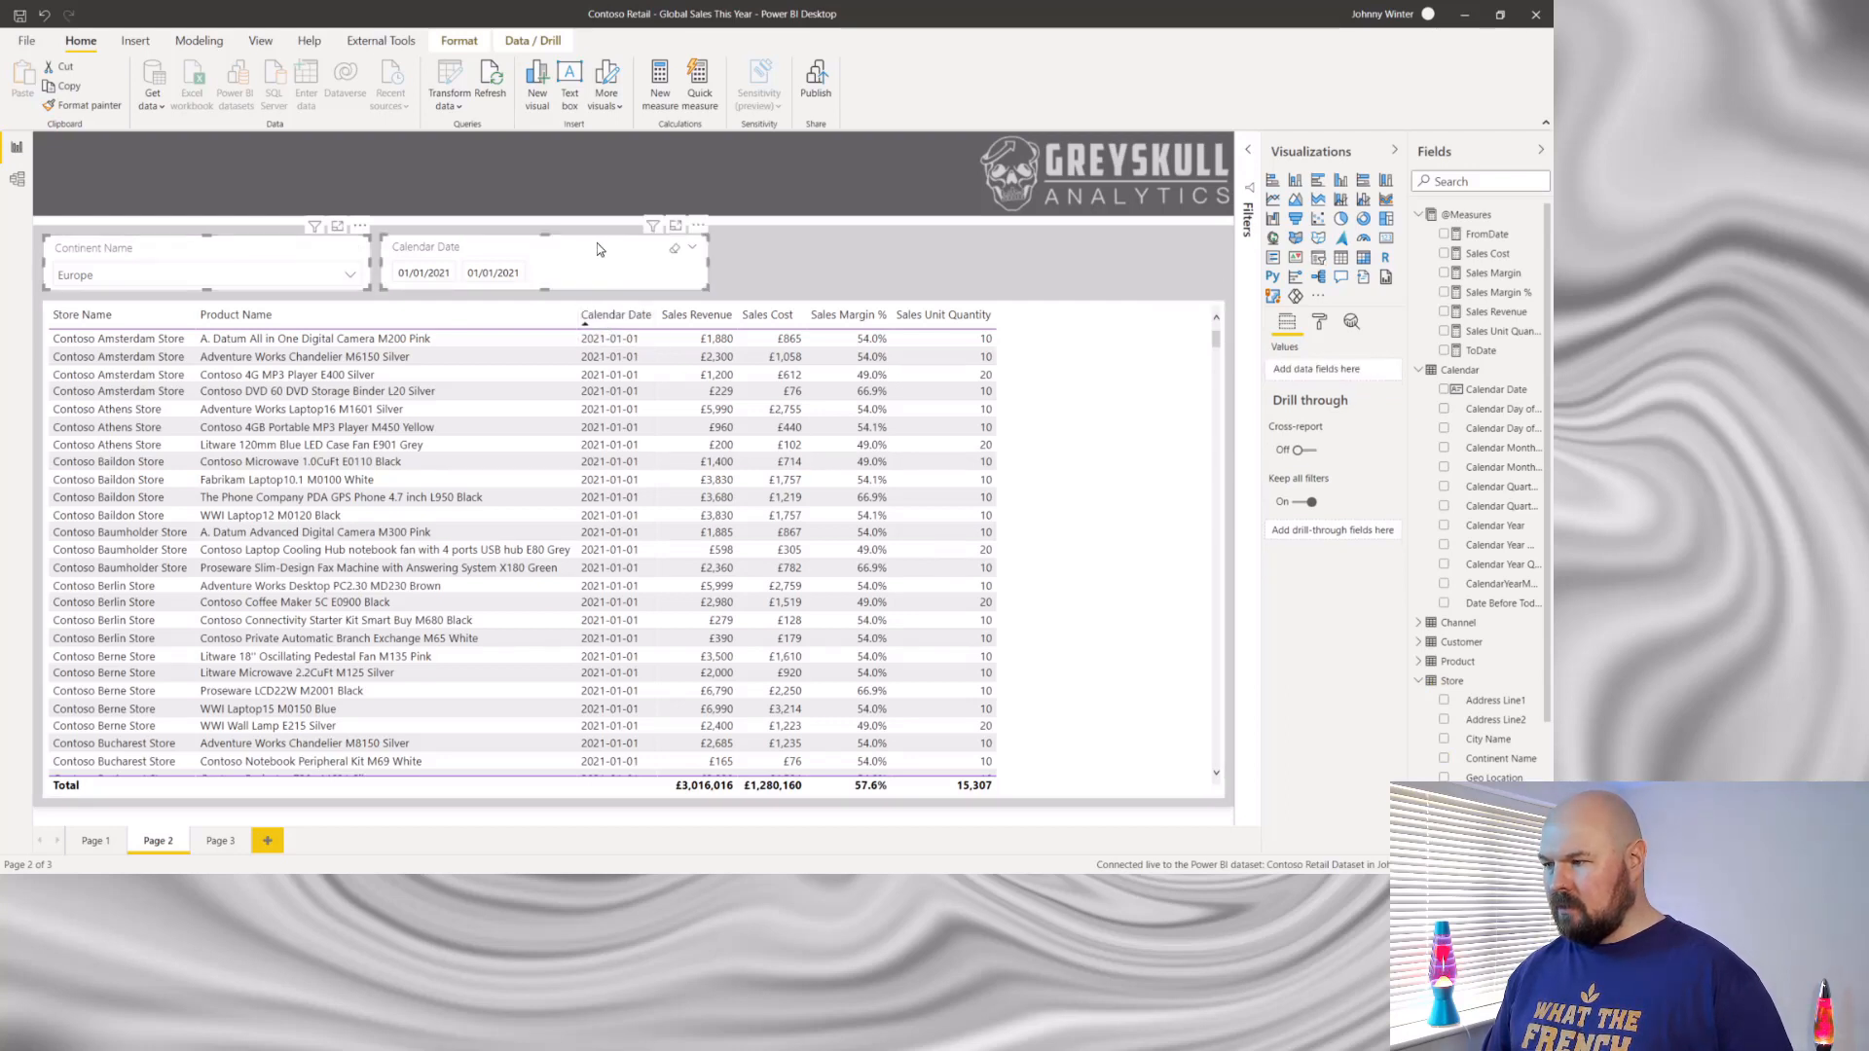
pyautogui.hotkey('ctrl', 'c')
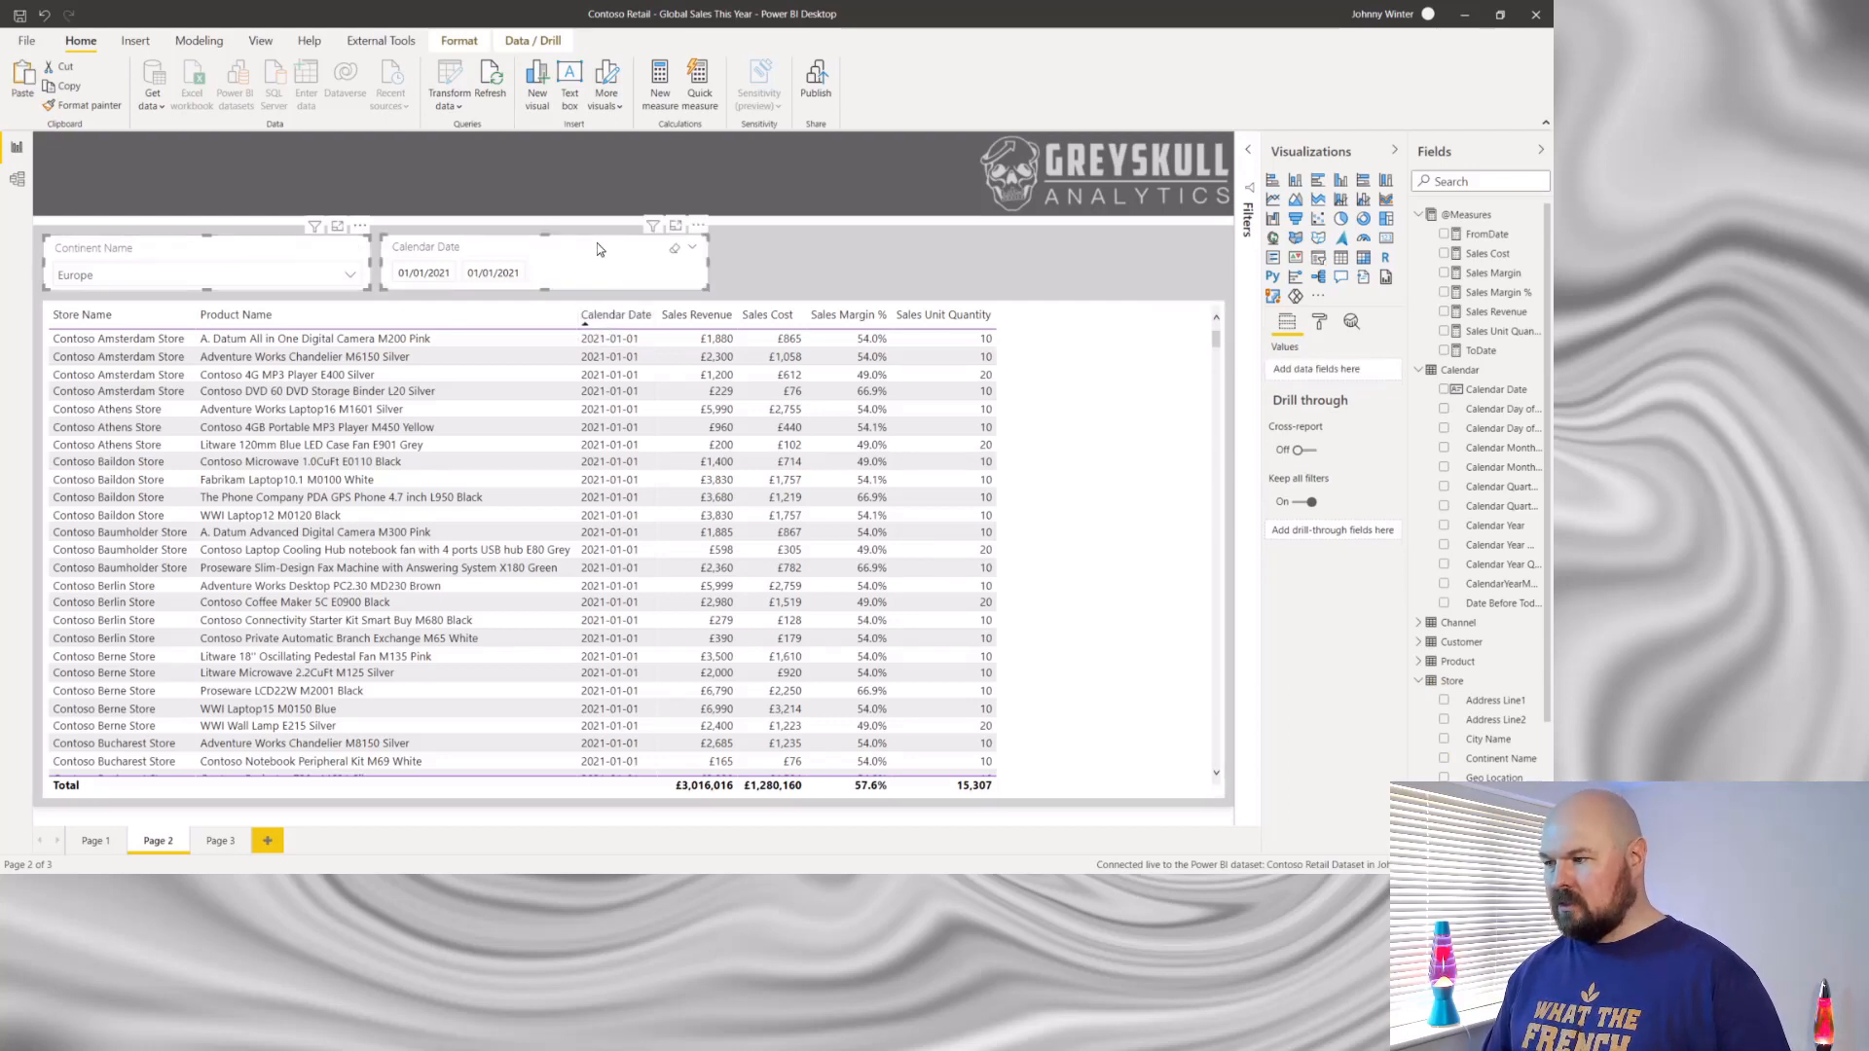
pyautogui.click(220, 842)
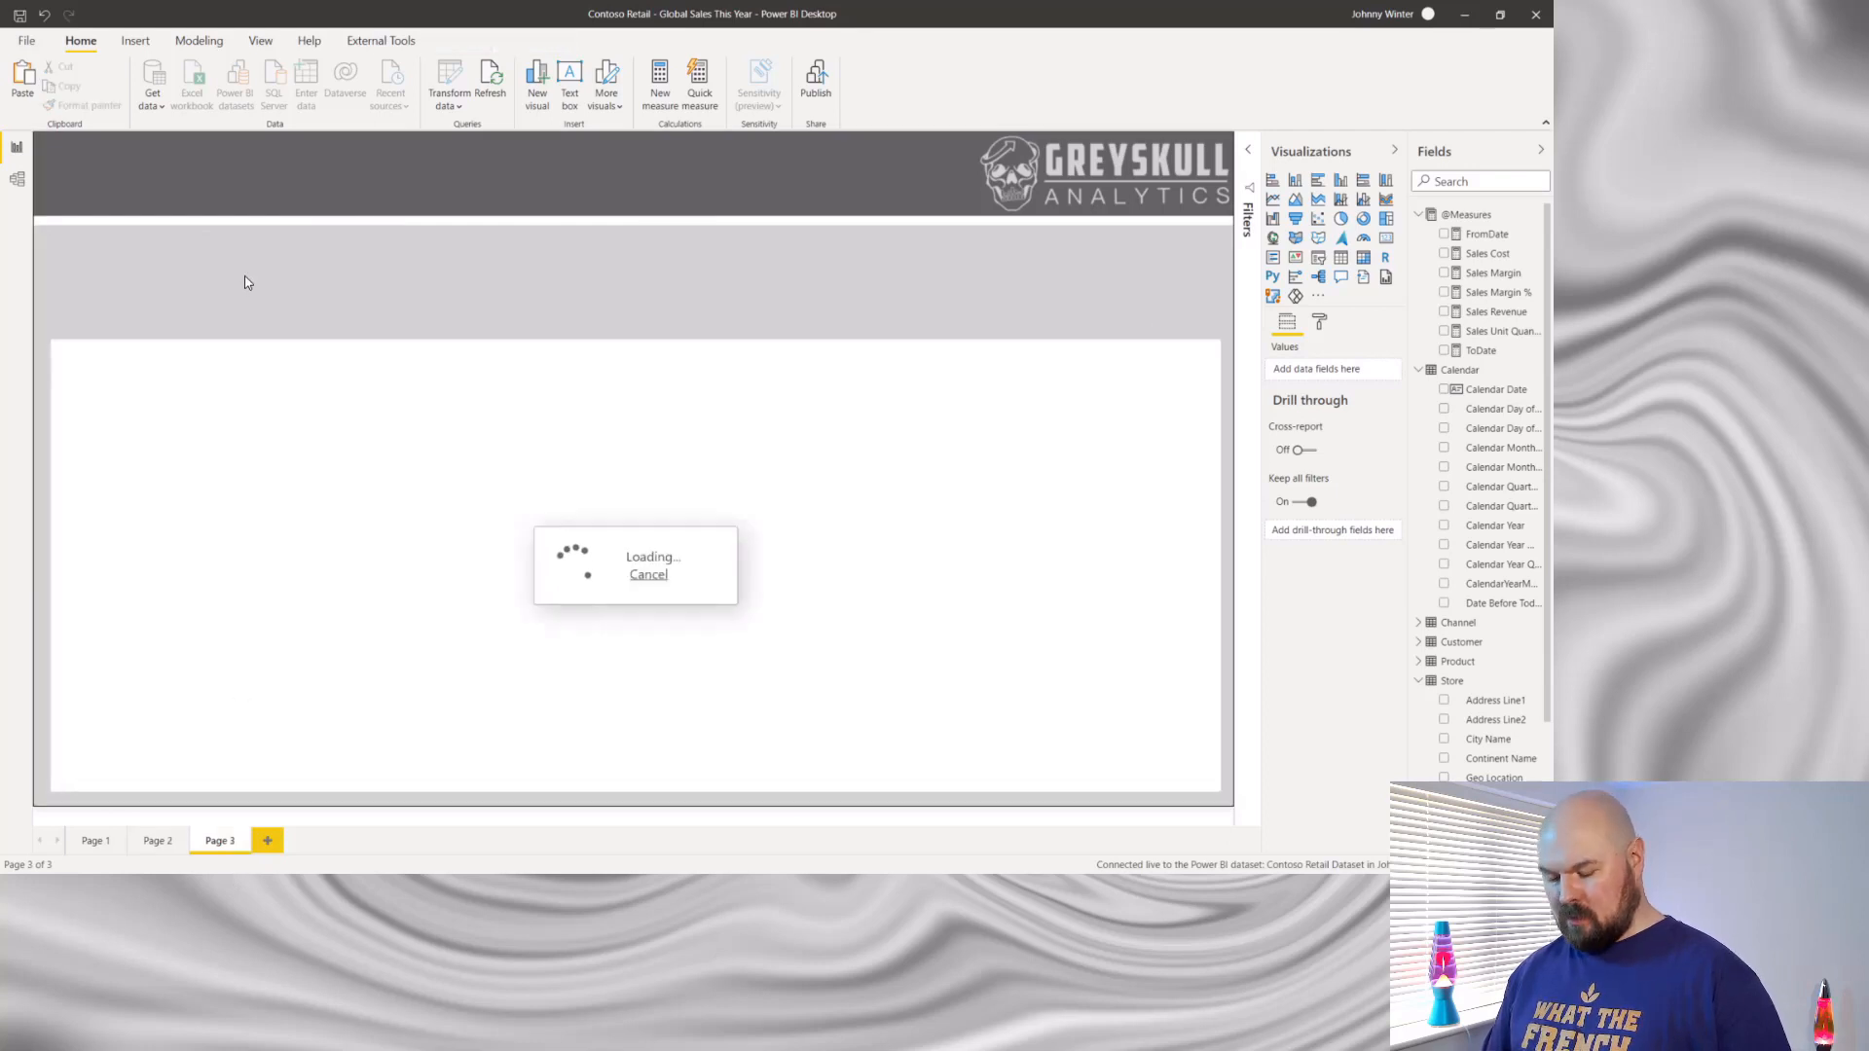
pyautogui.hotkey('ctrl', 'v')
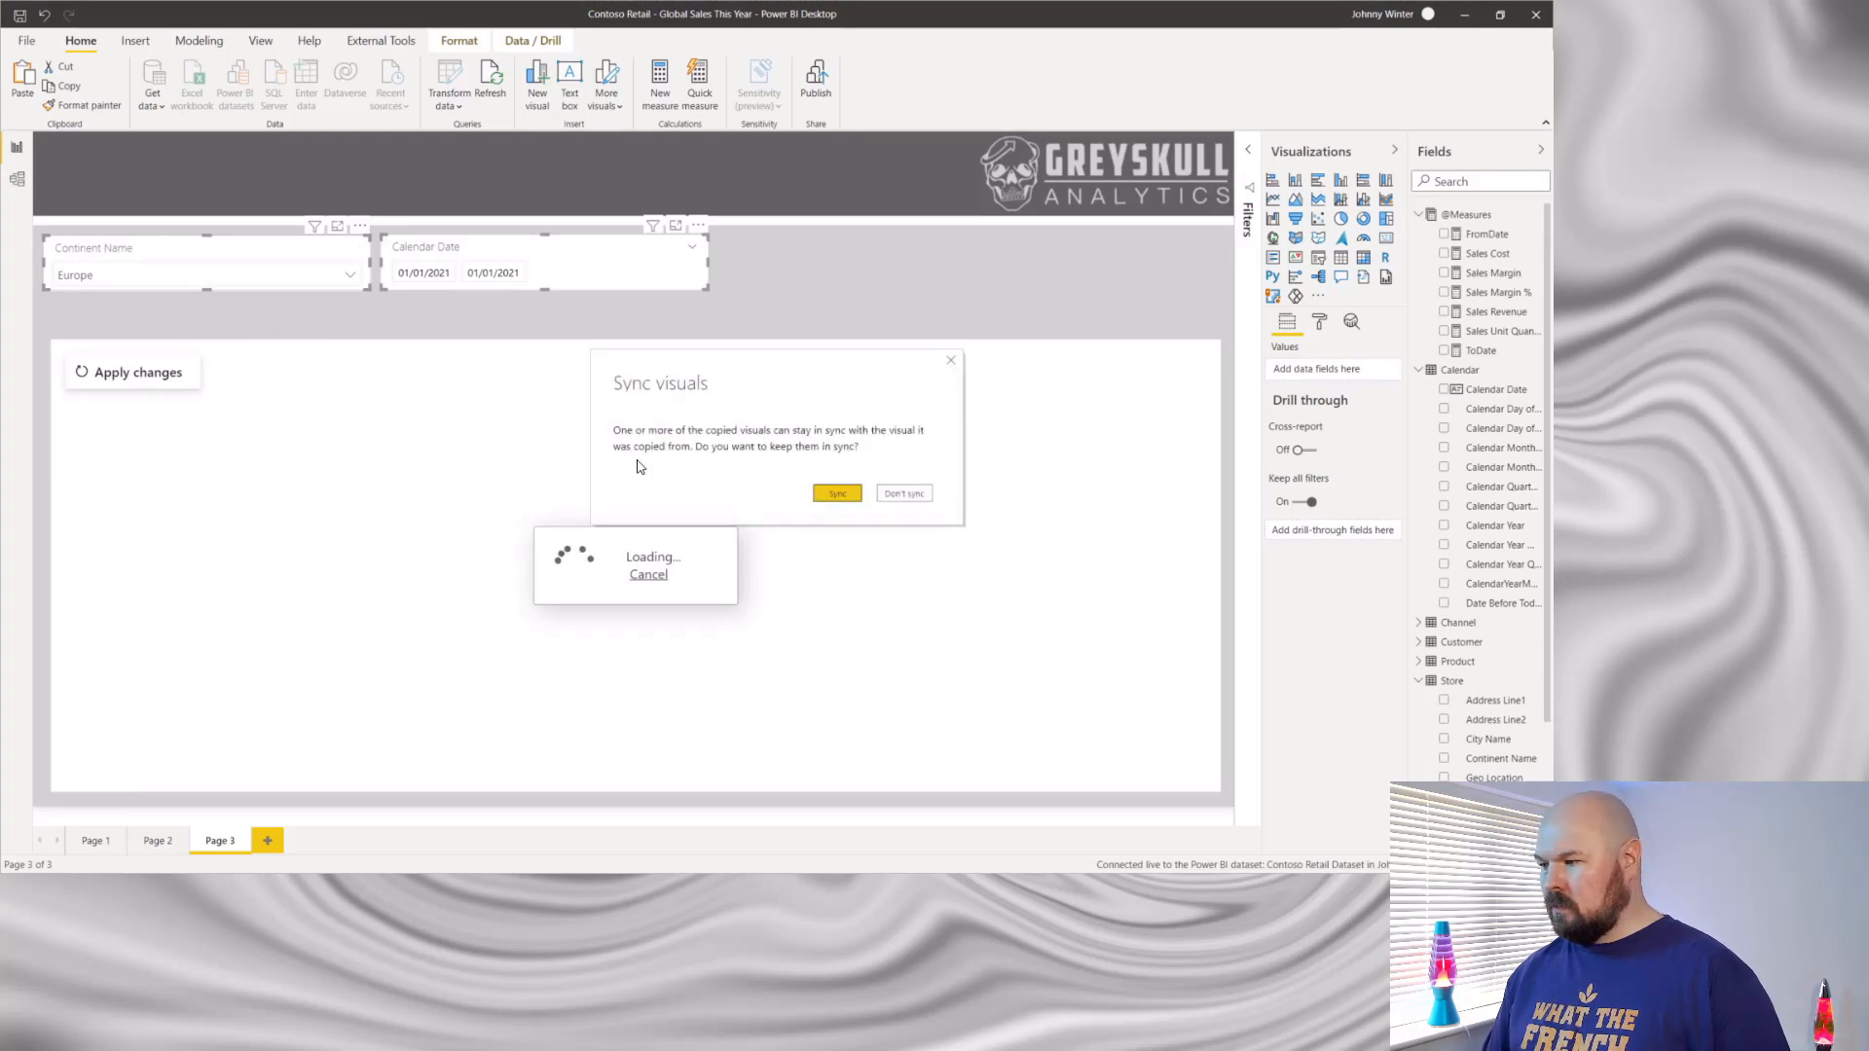
pyautogui.click(906, 495)
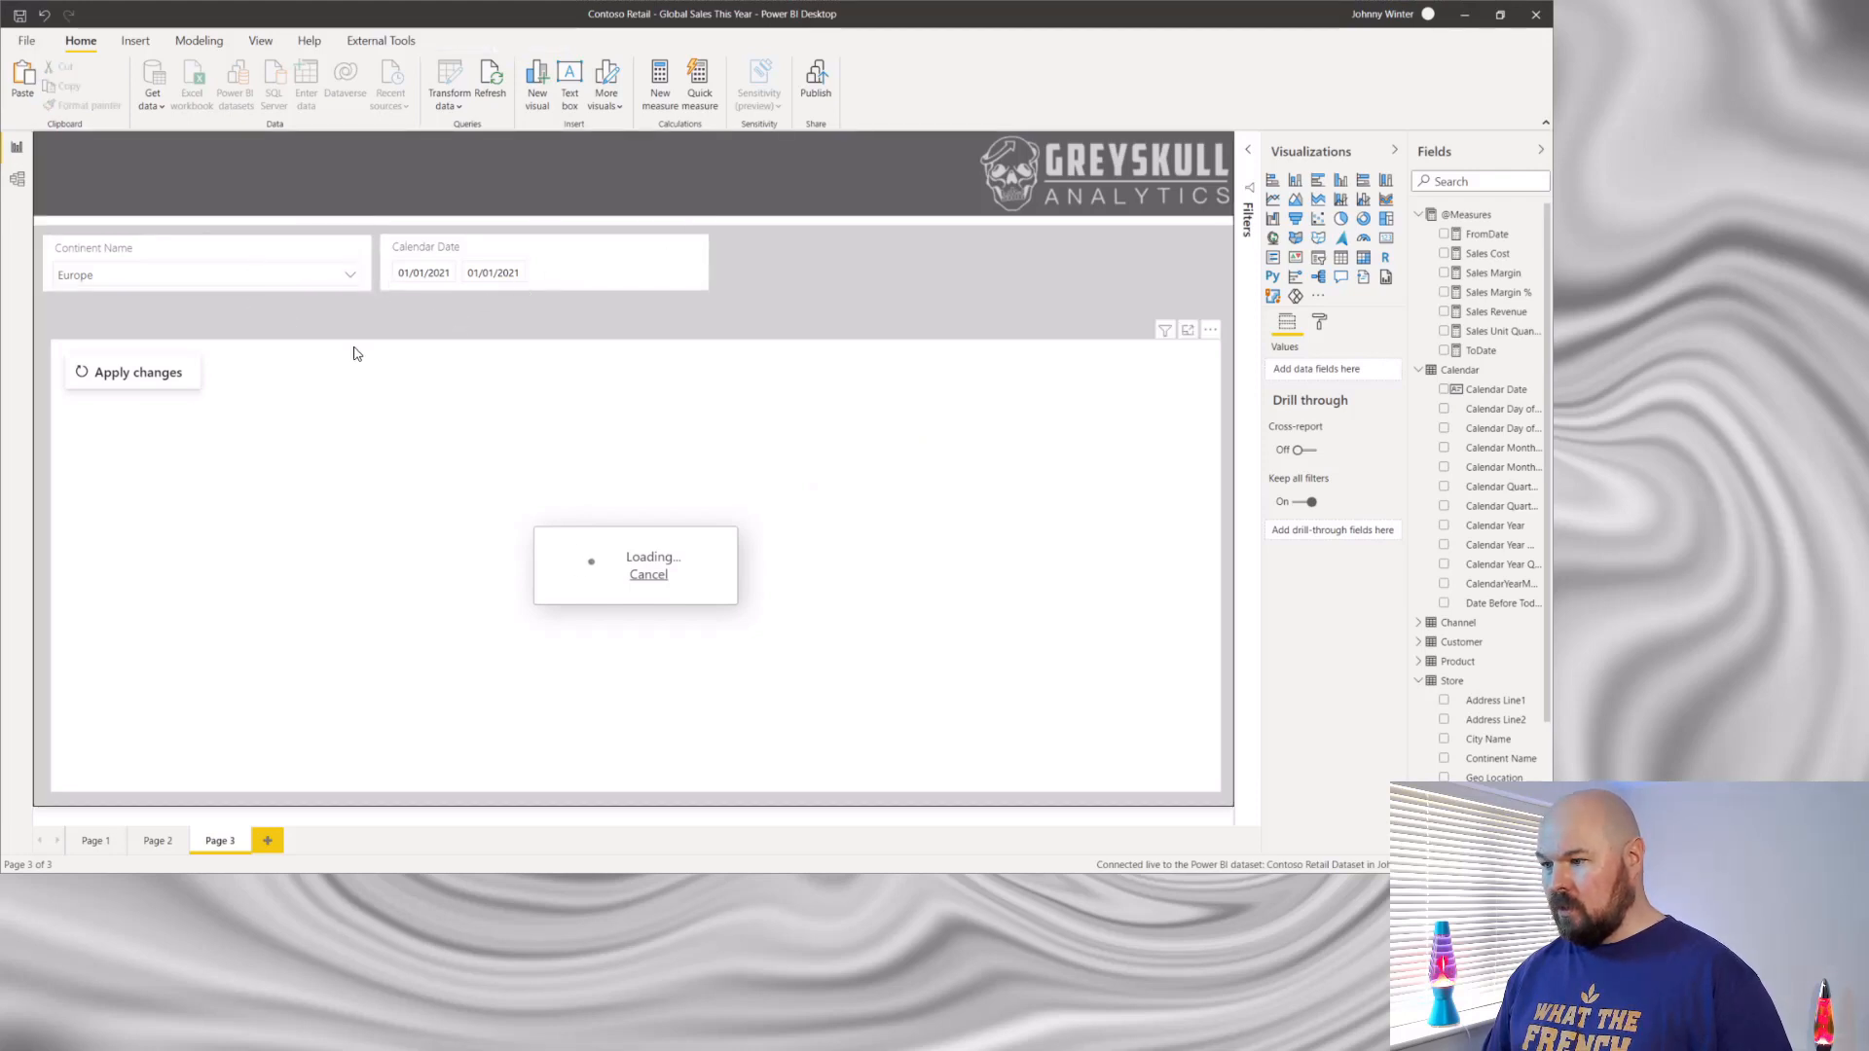
# - Apply the slicer selections to the paginated report and extend its visual up to just below the slicers
pyautogui.click(108, 372)
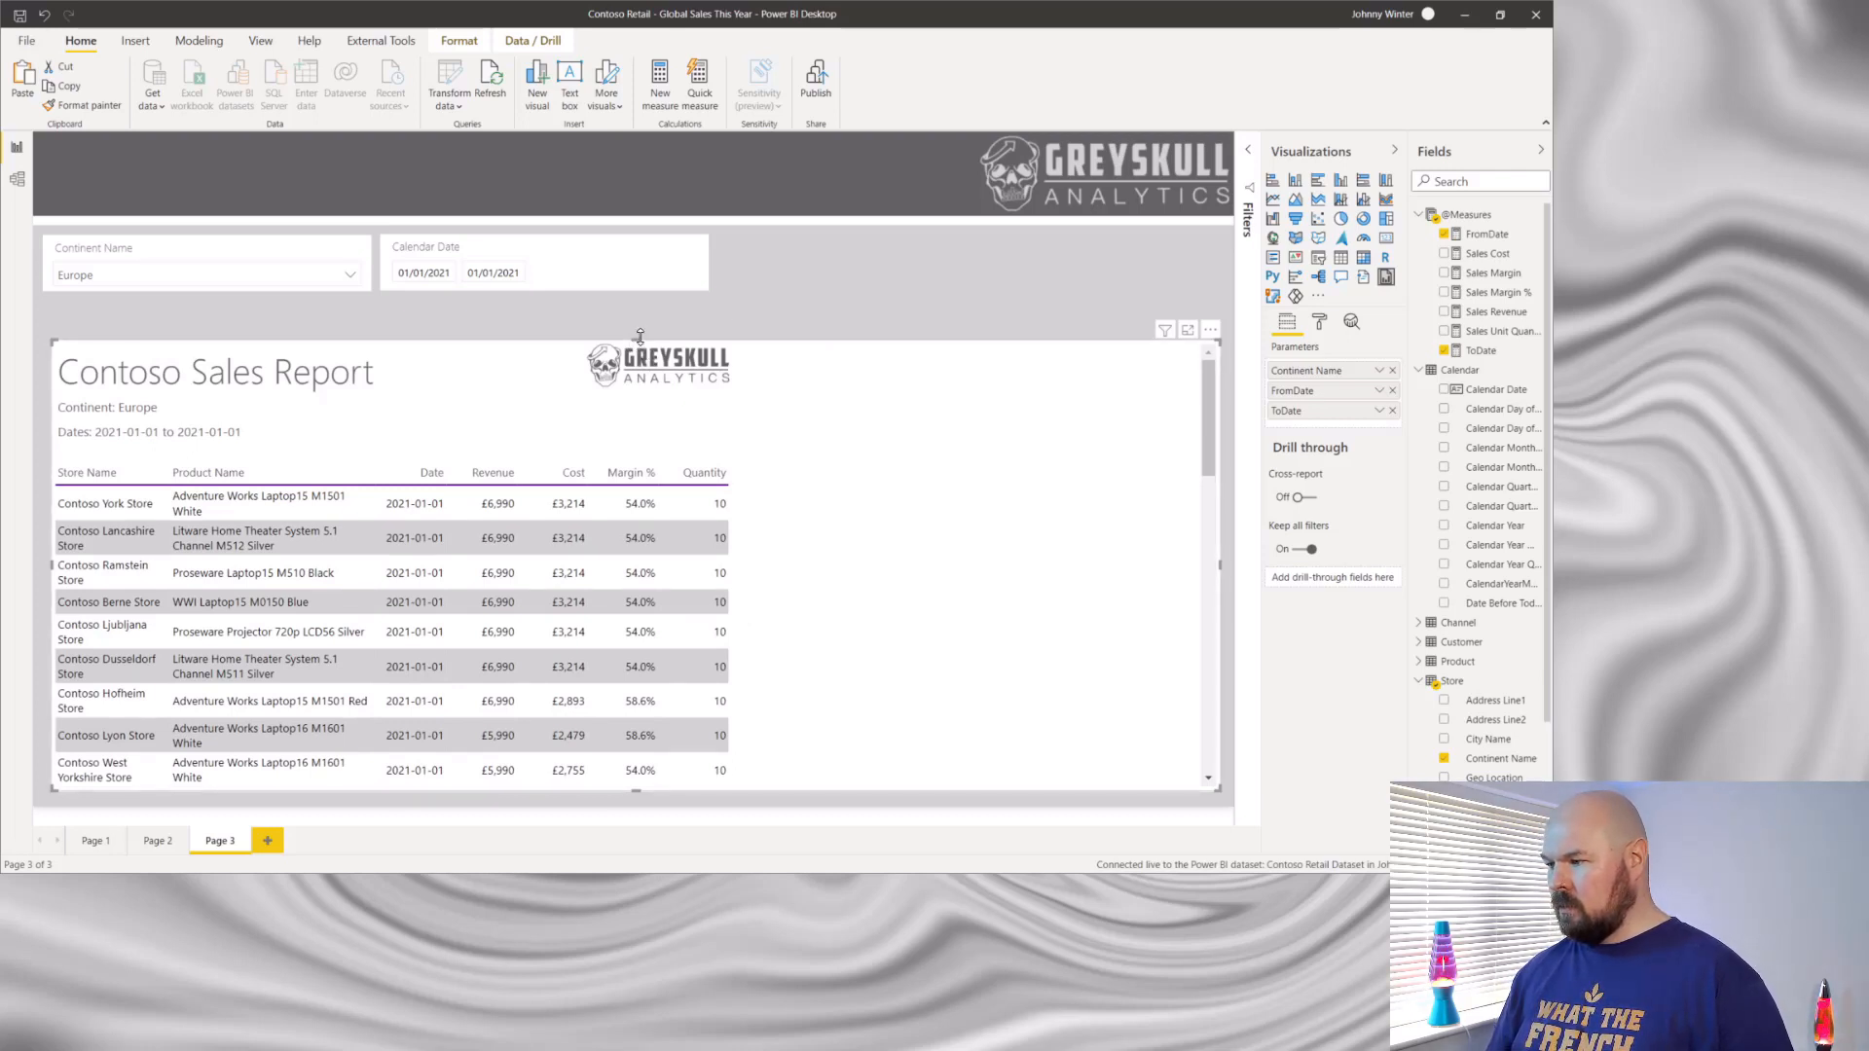
pyautogui.moveTo(637, 339); pyautogui.dragTo(637, 305)
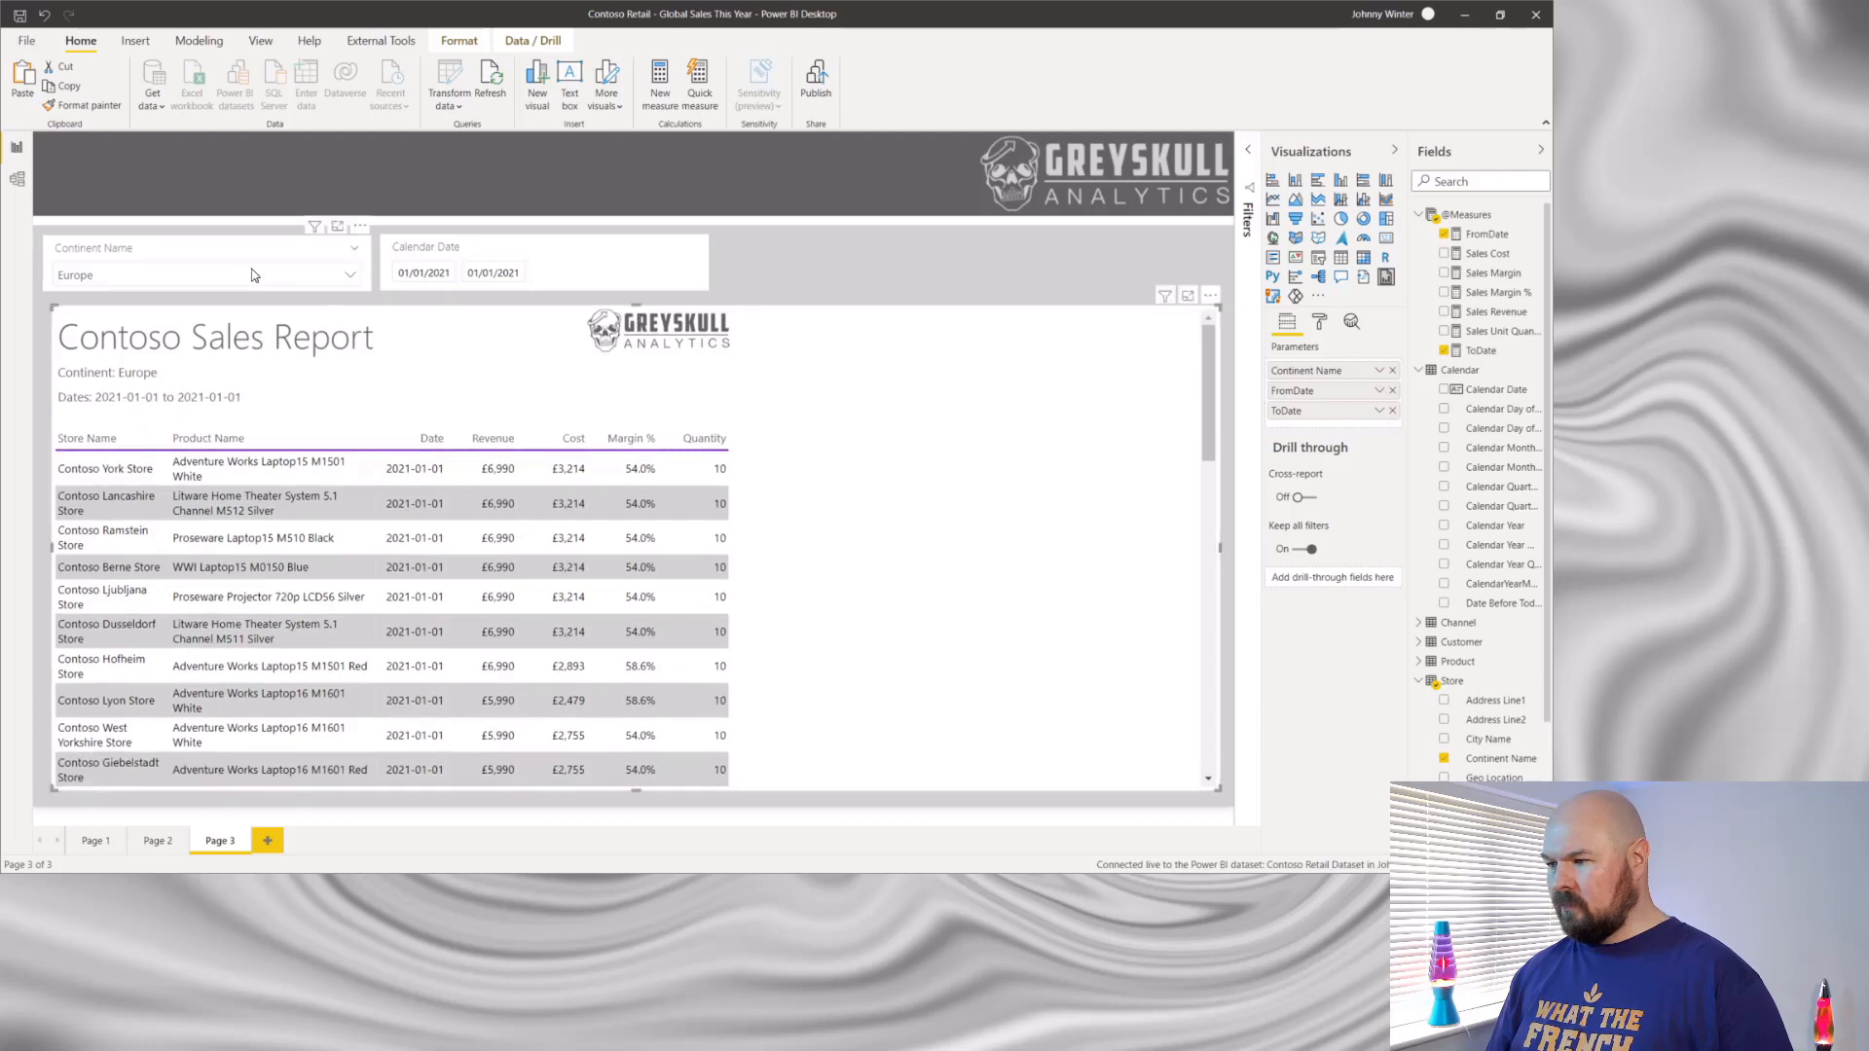
# - Set the Continent Name slicer to North America and the Calendar Date slicer to 01/02/2021, and apply the changes to the report
pyautogui.click(348, 274)
pyautogui.click(115, 330)
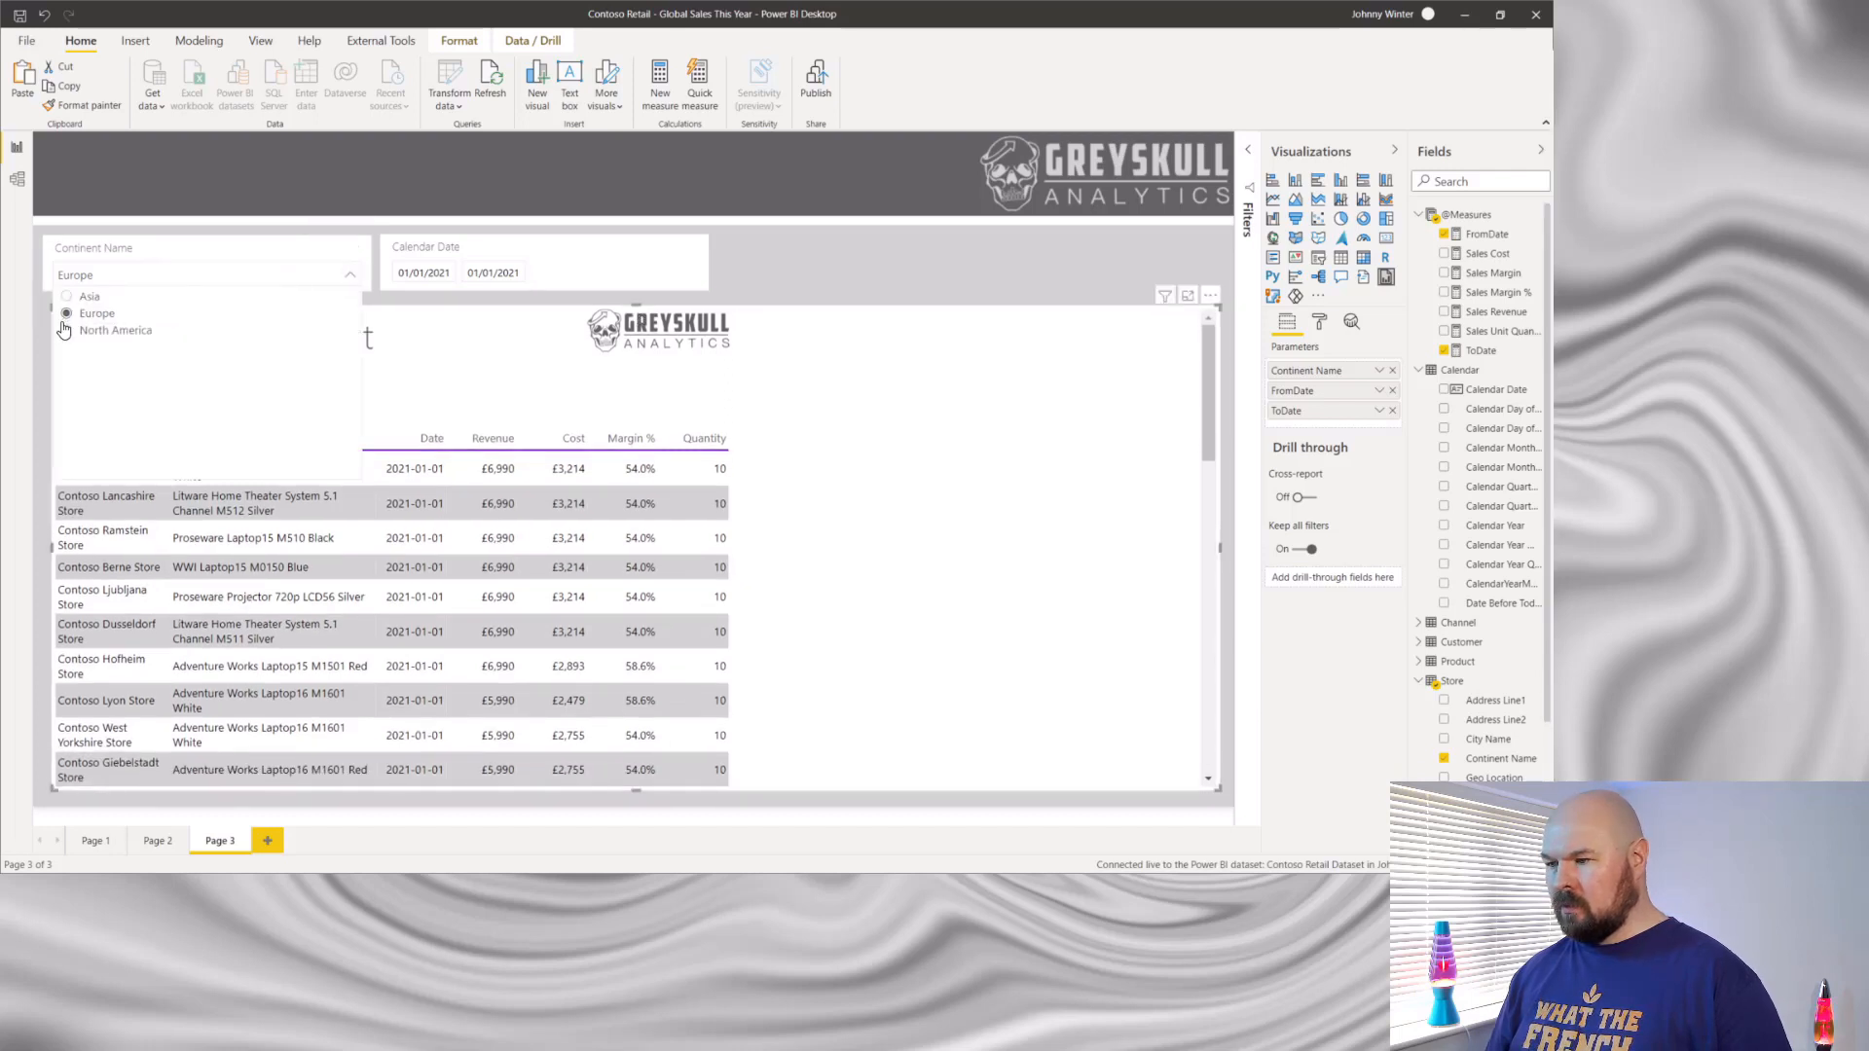
pyautogui.click(454, 272)
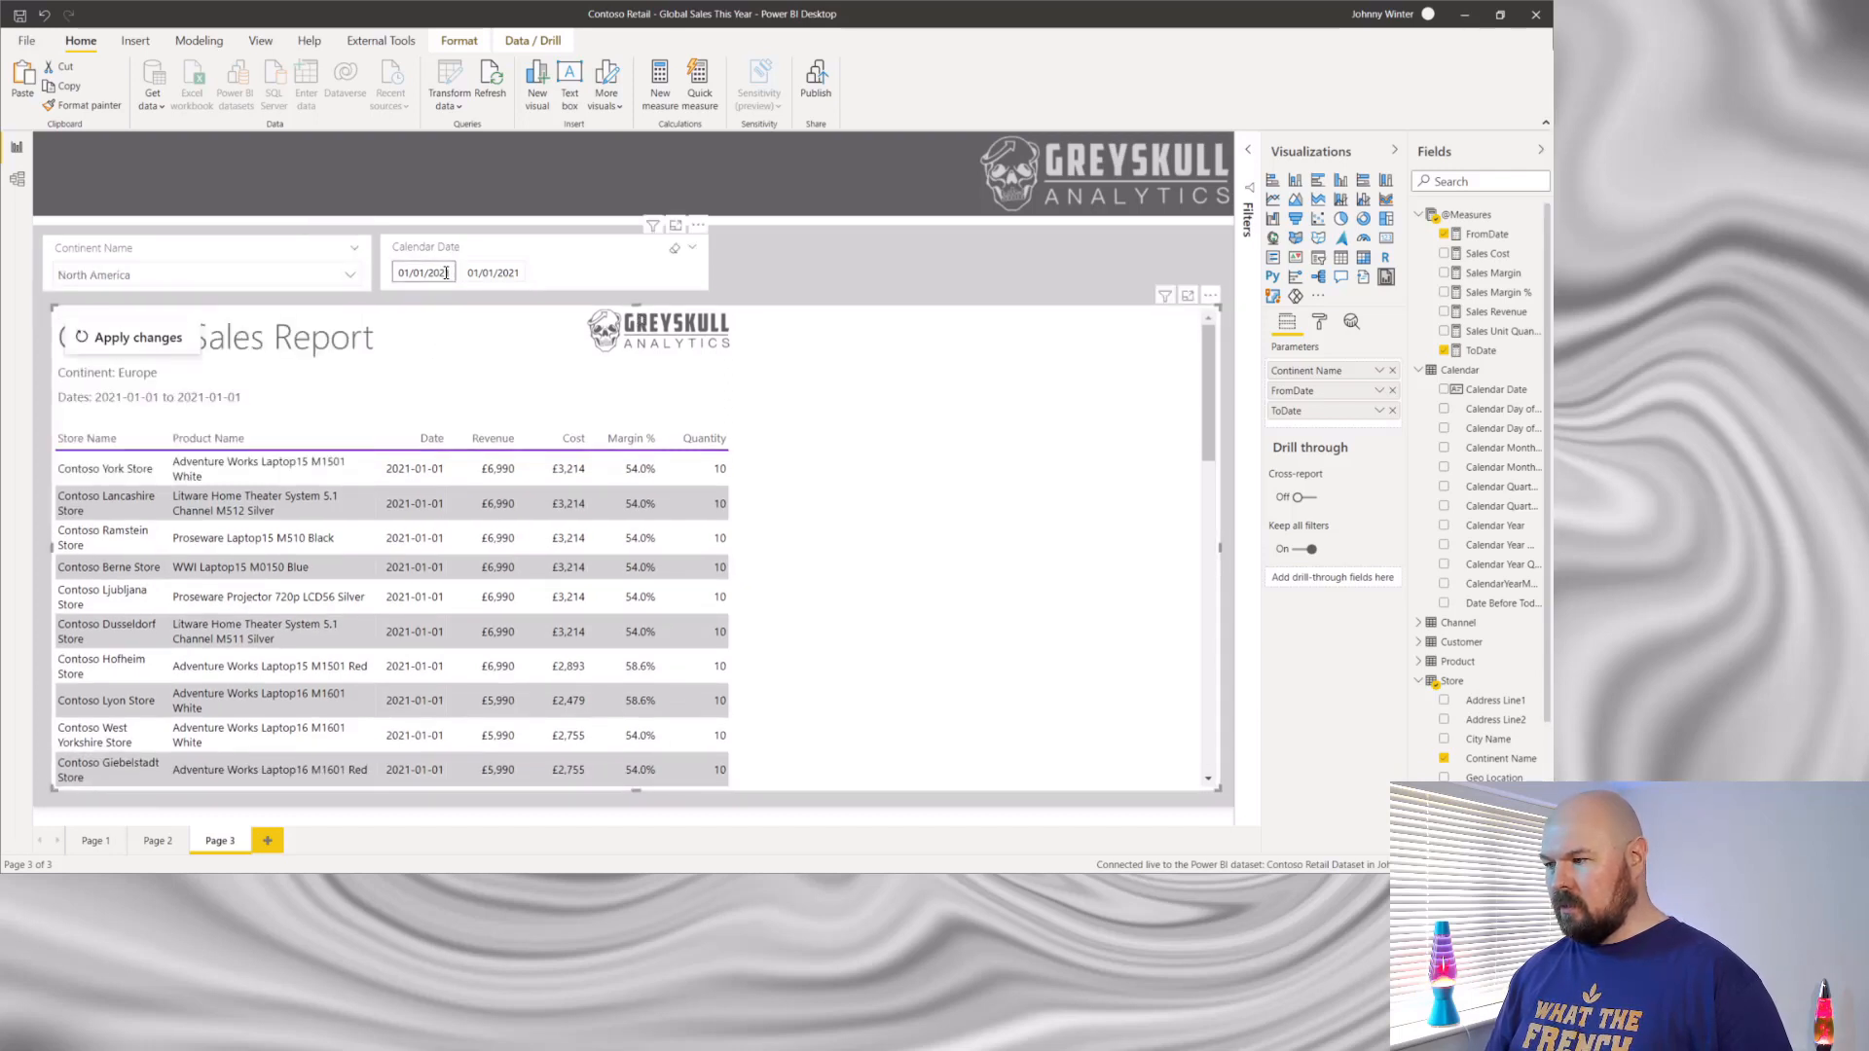
pyautogui.click(425, 275)
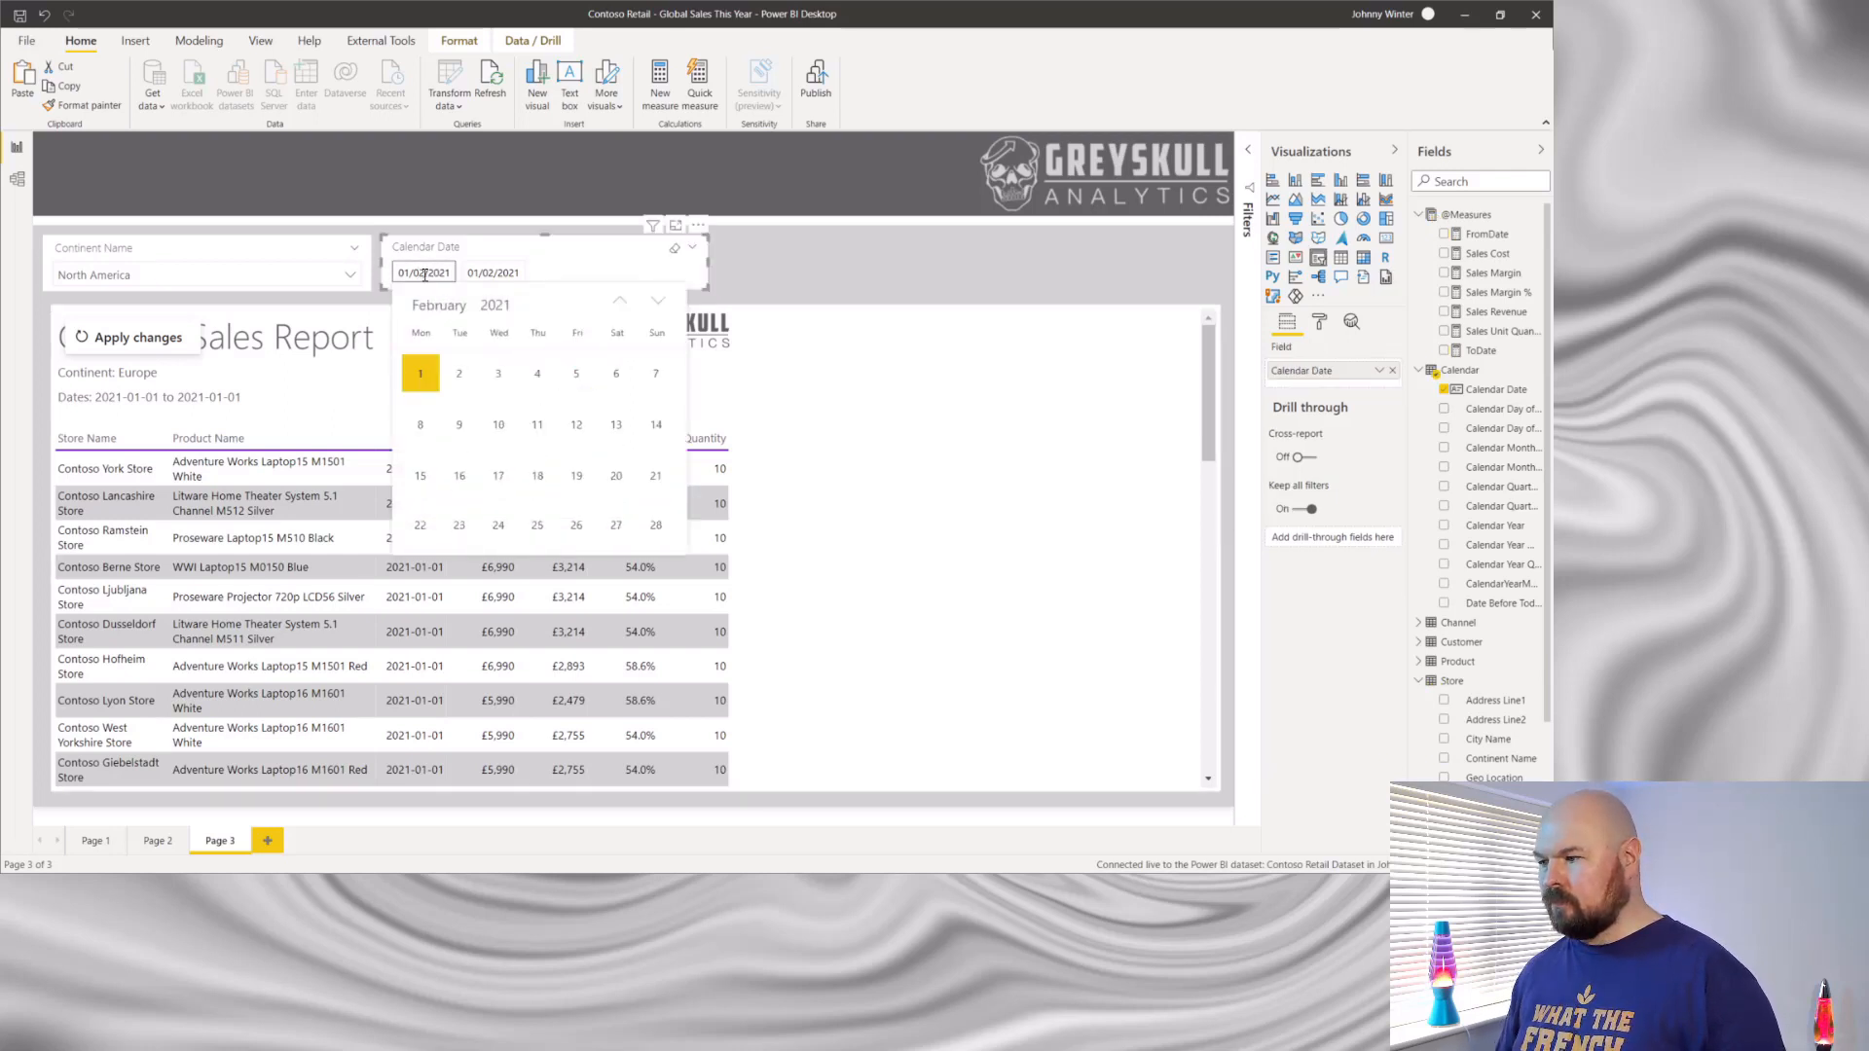
pyautogui.click(425, 275)
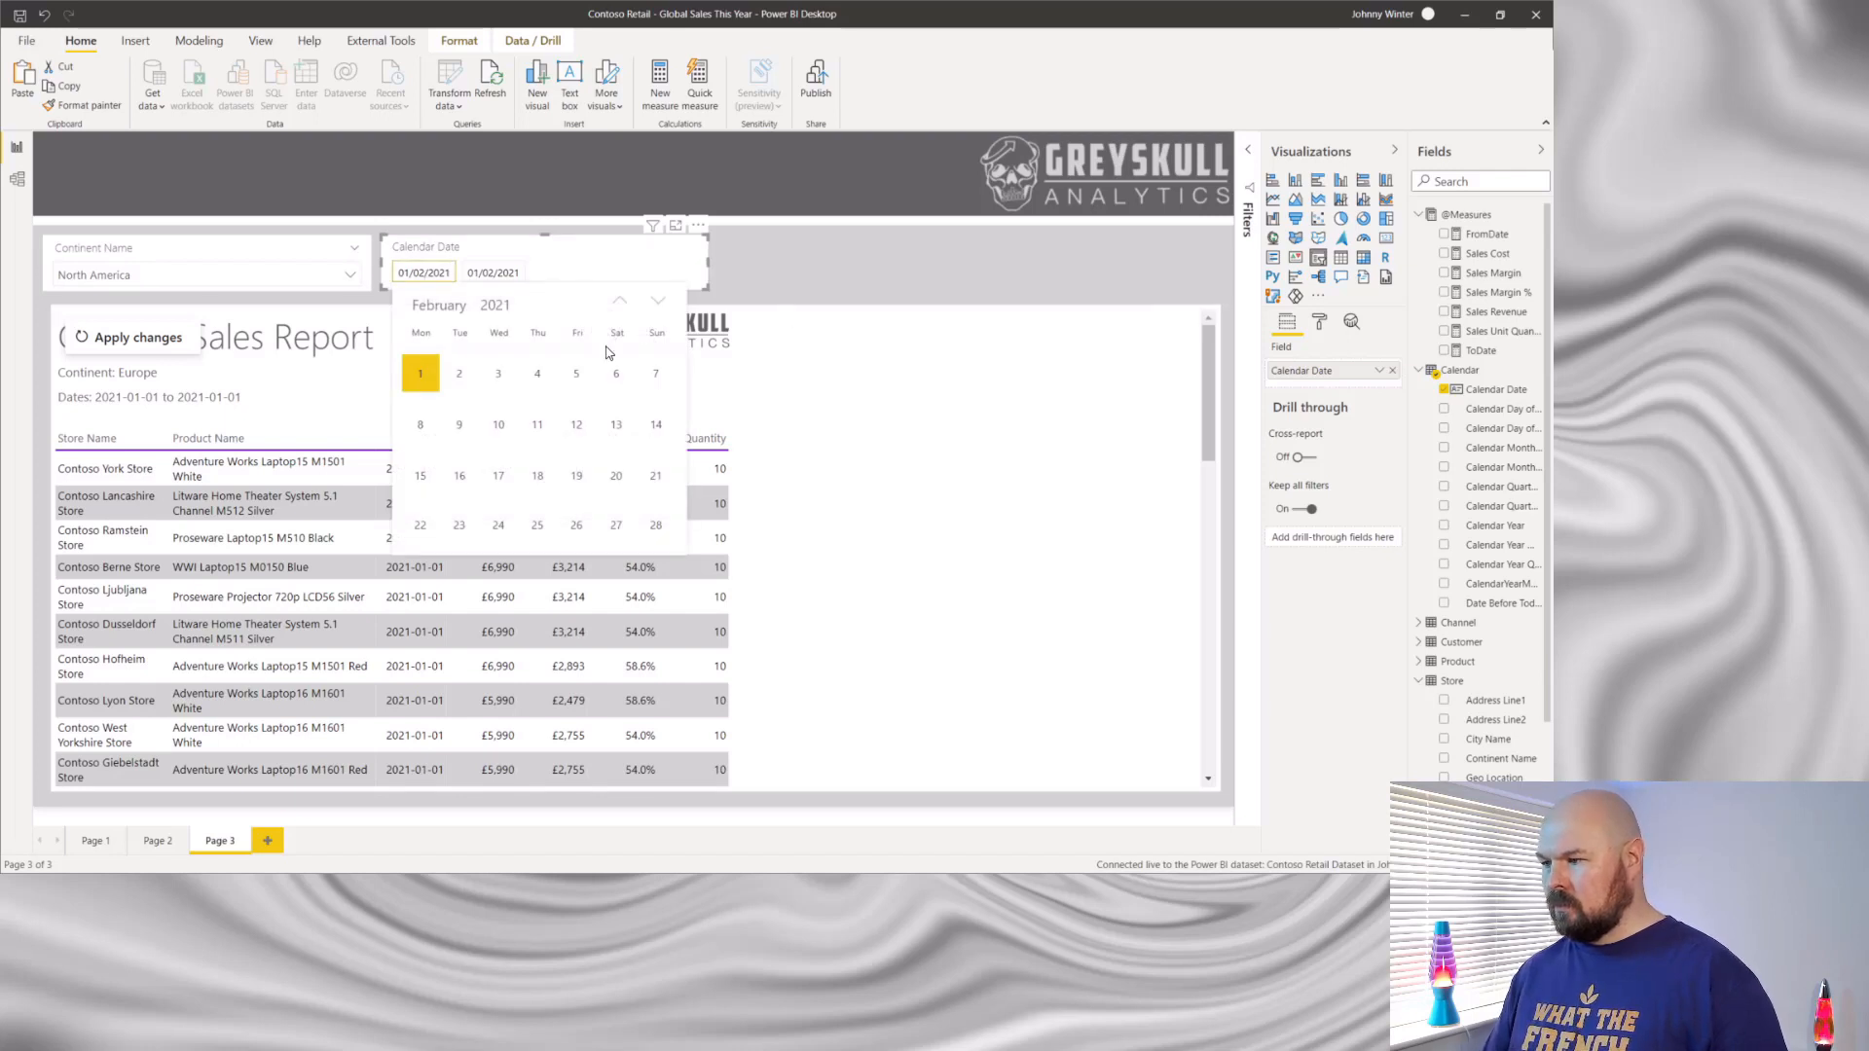
pyautogui.click(415, 371)
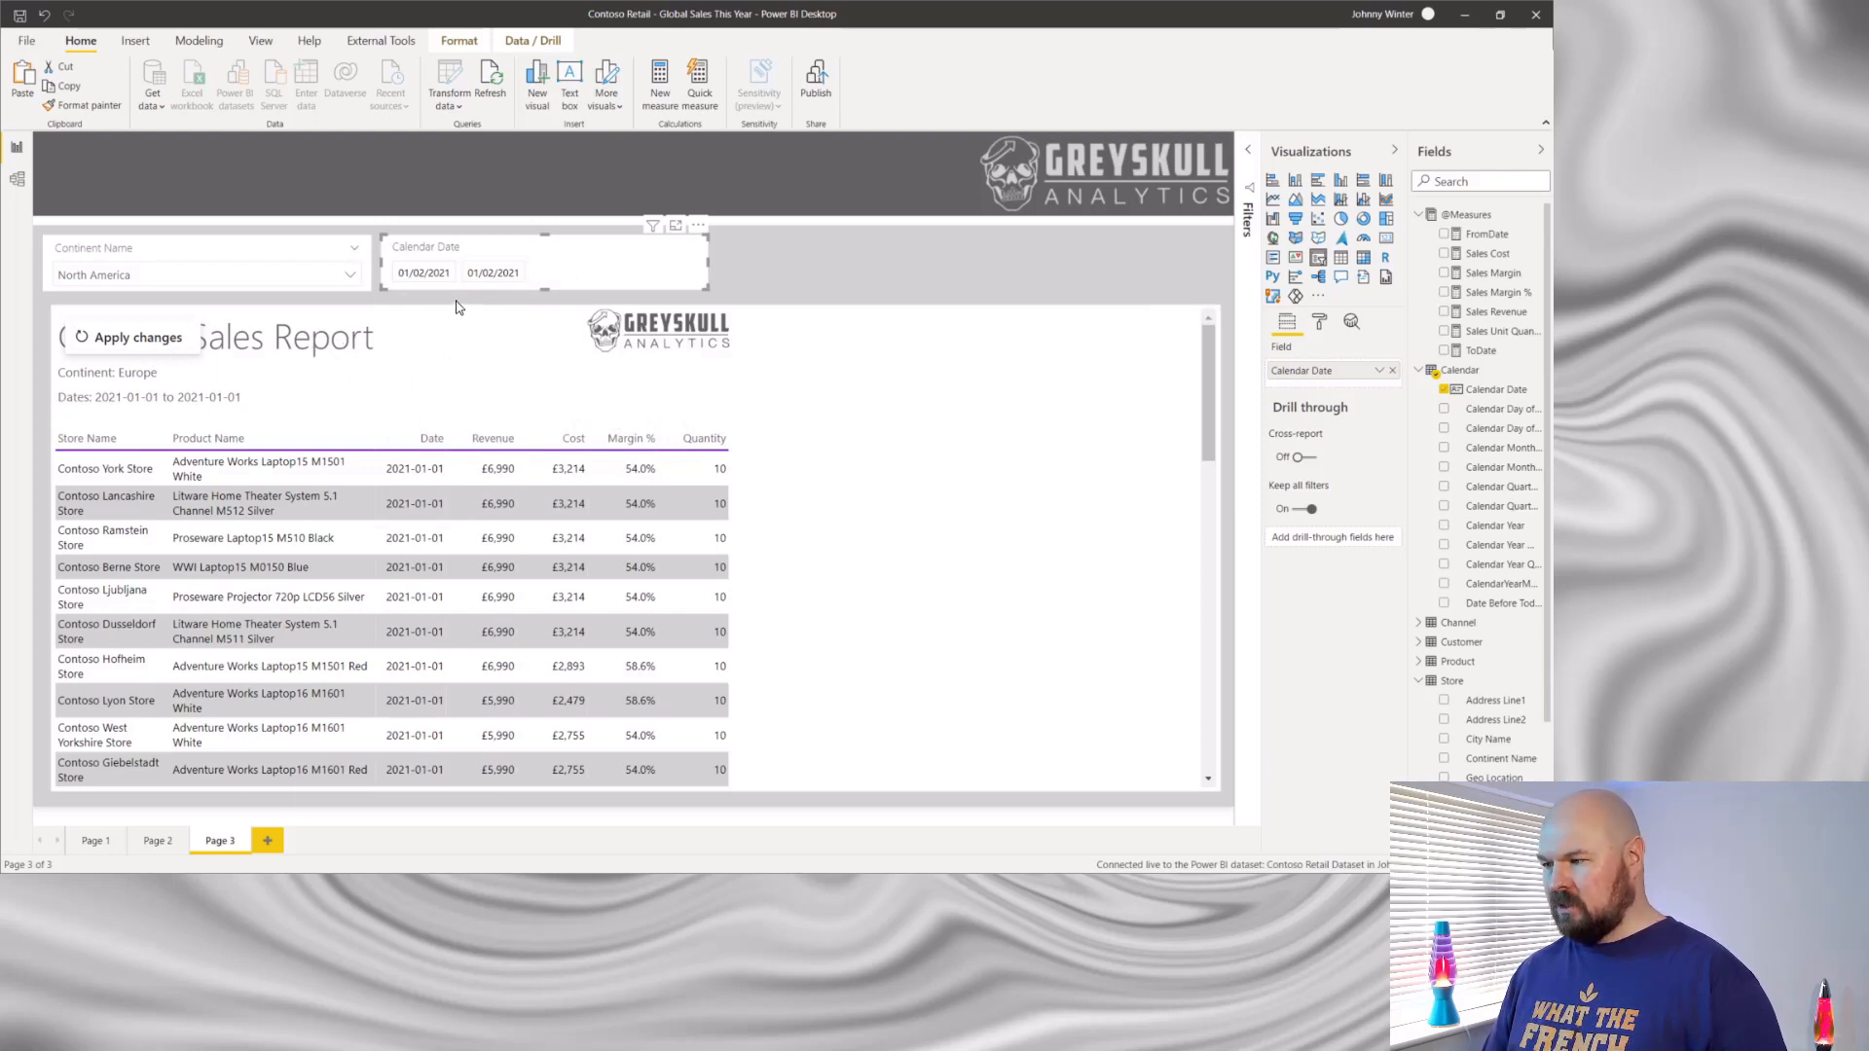
pyautogui.click(137, 337)
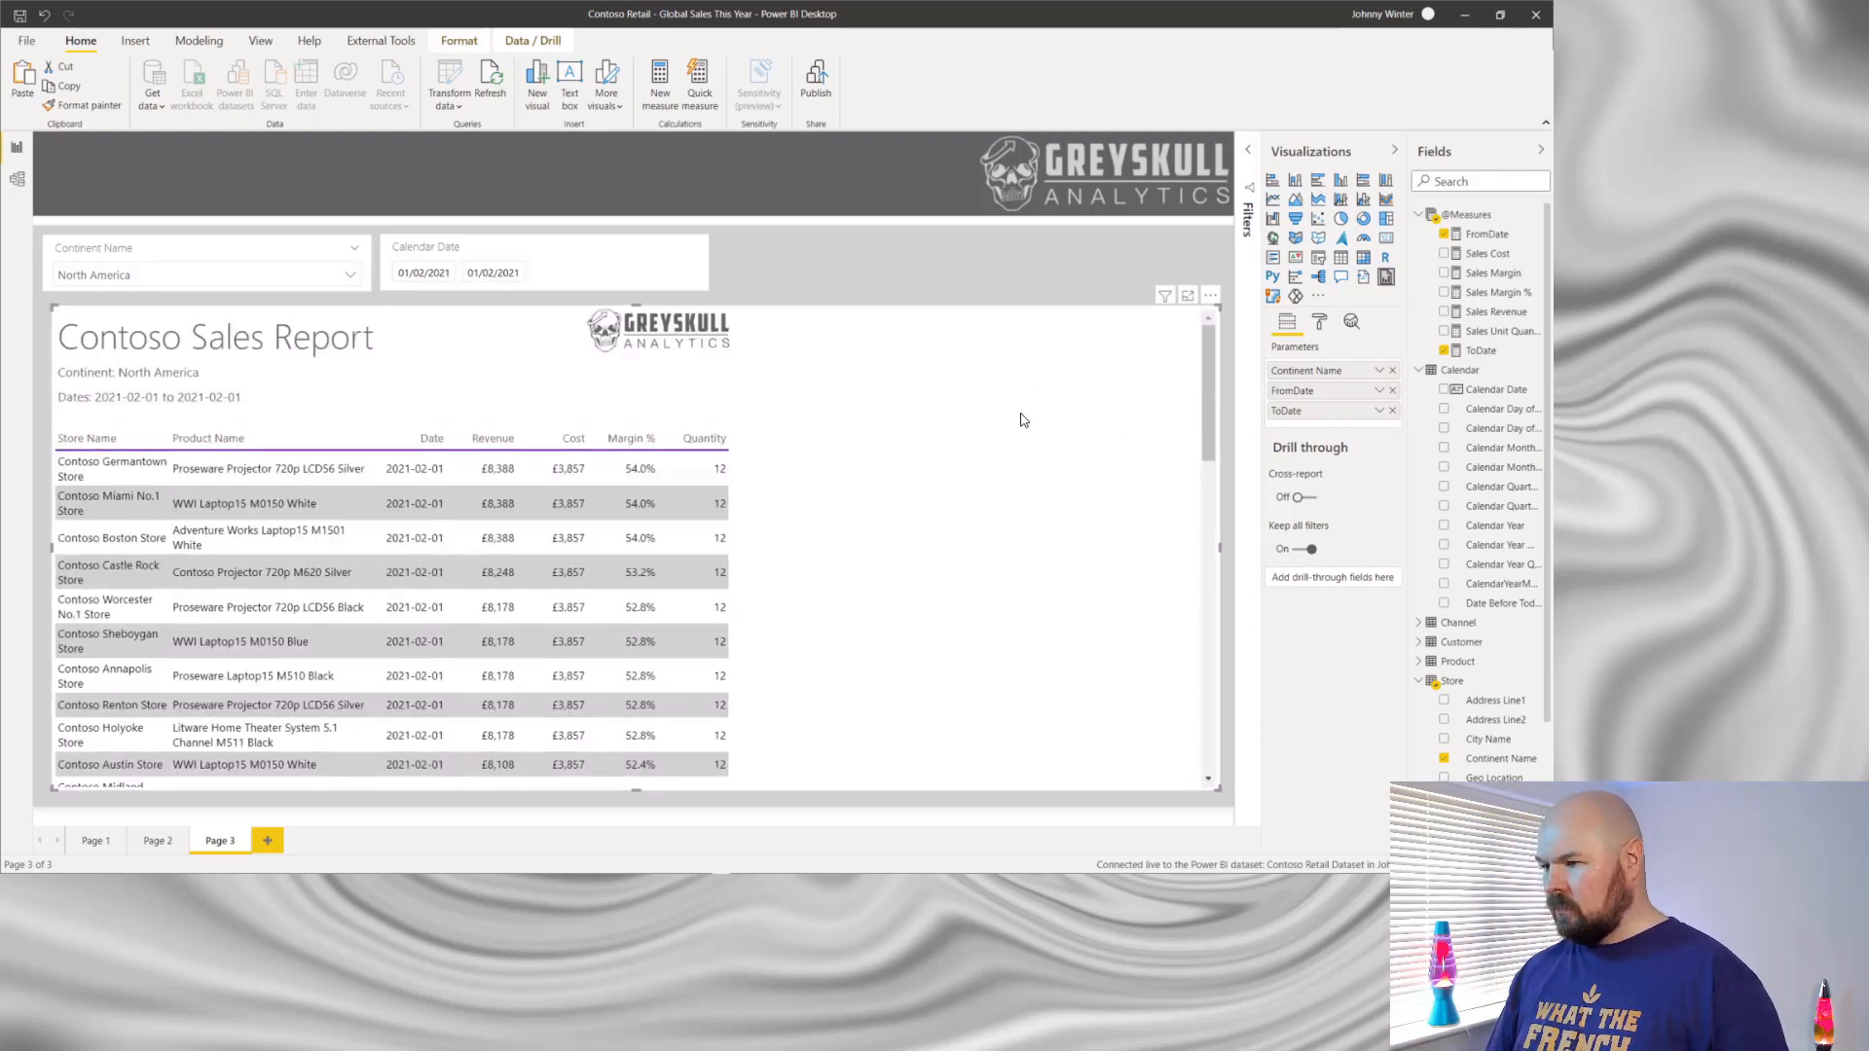
# - Look through the filtered report page from its header to its footer and check the visual's available options
pyautogui.scroll(-3, 1023, 451)
pyautogui.scroll(-10, 1024, 462)
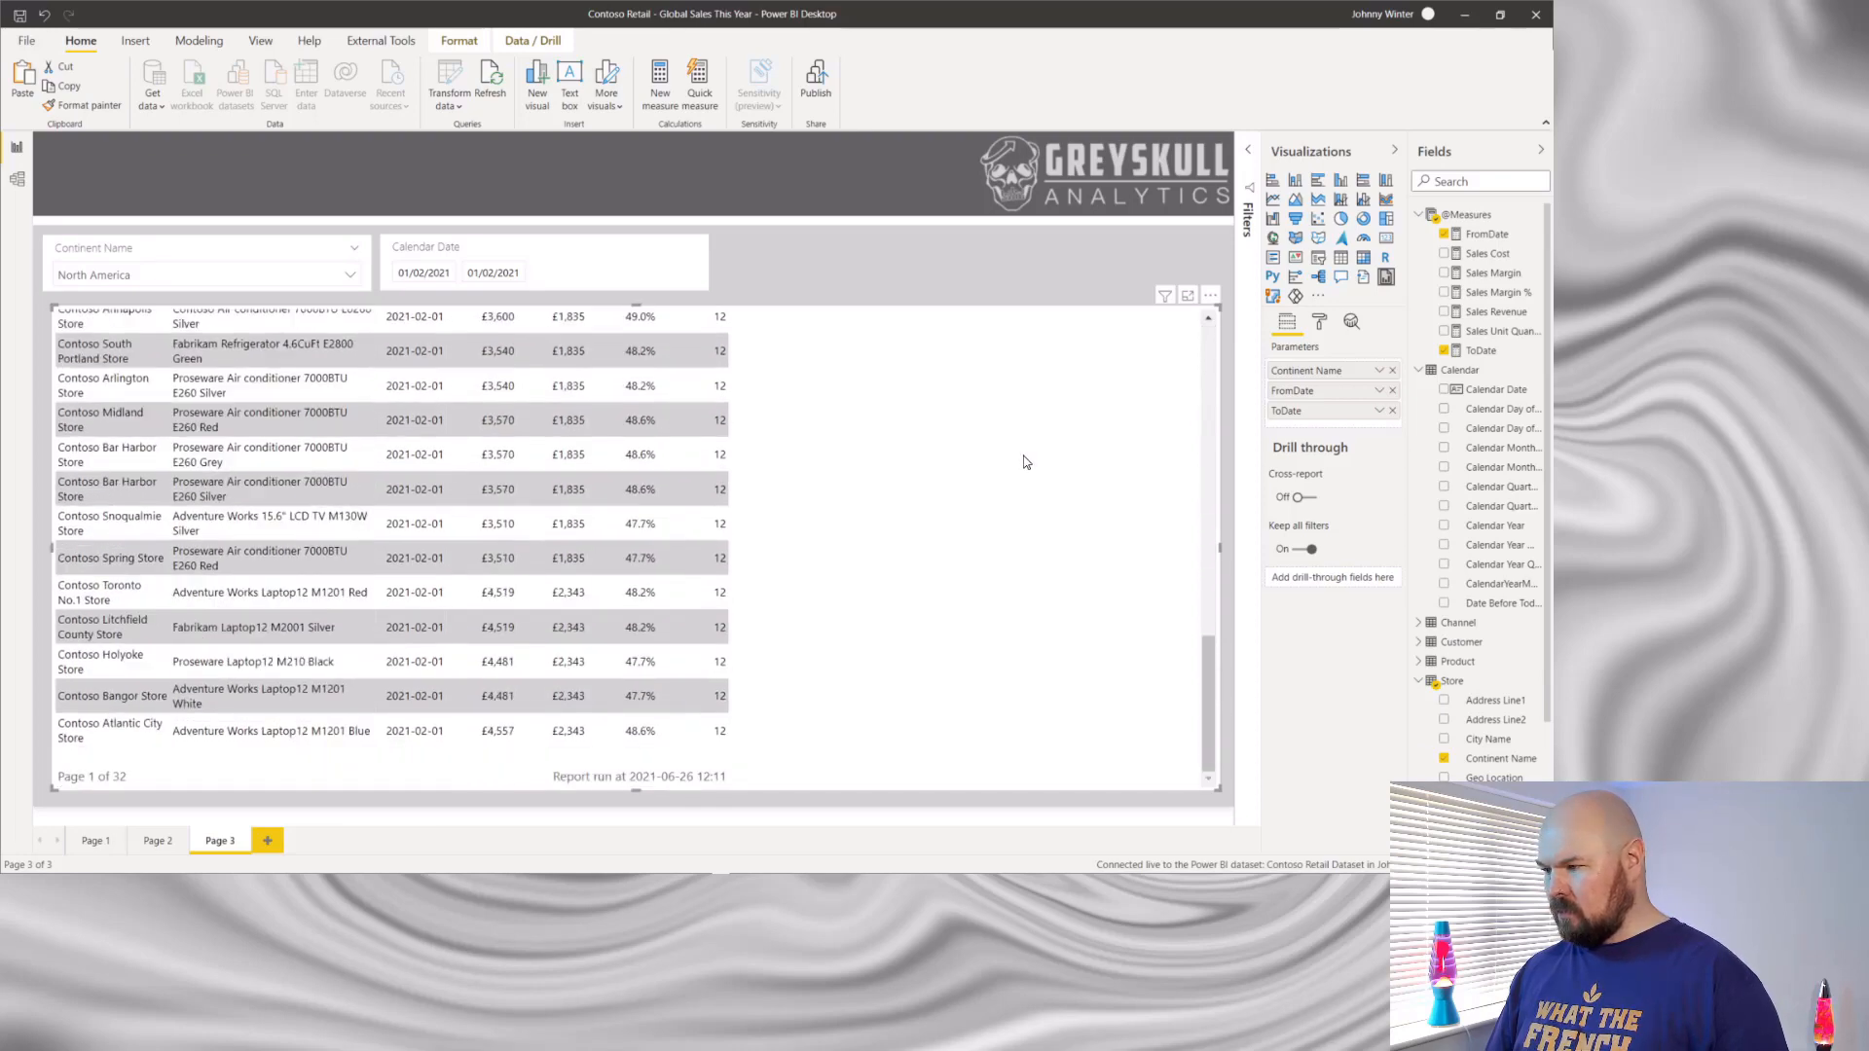
pyautogui.scroll(12, 1024, 462)
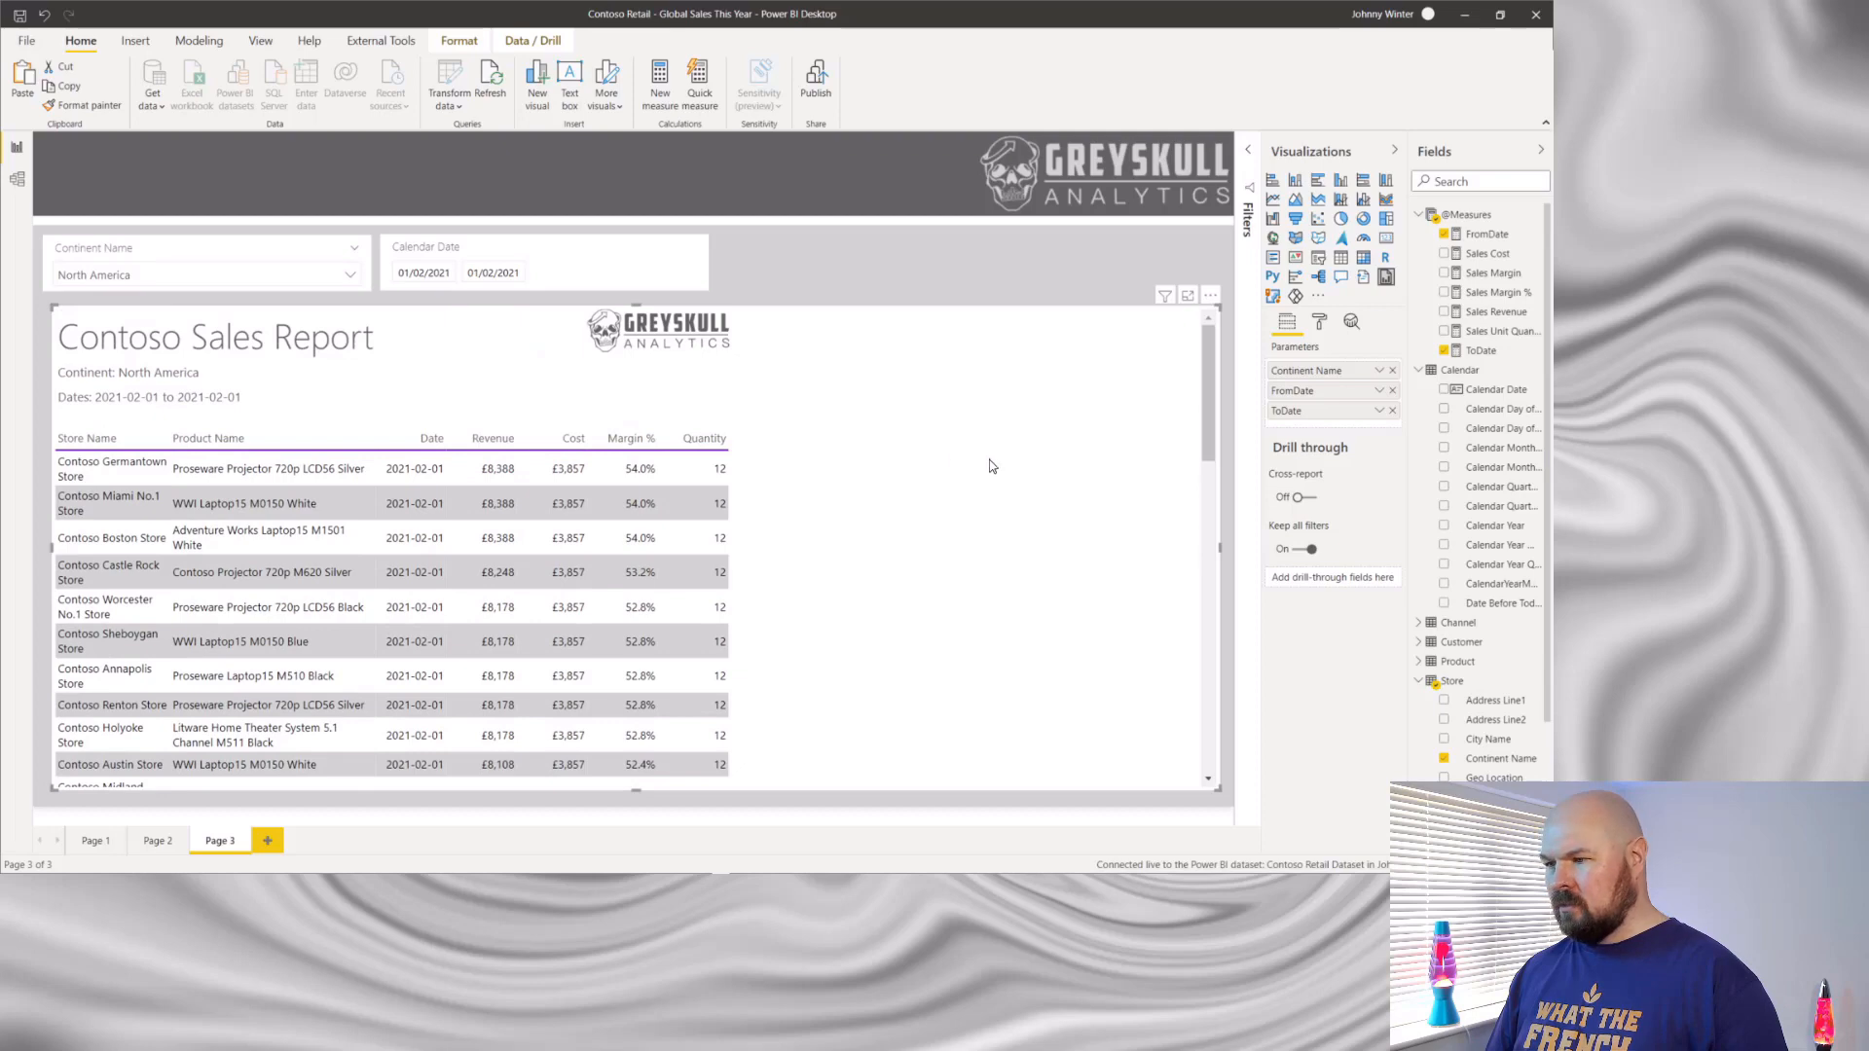
pyautogui.scroll(-15, 694, 414)
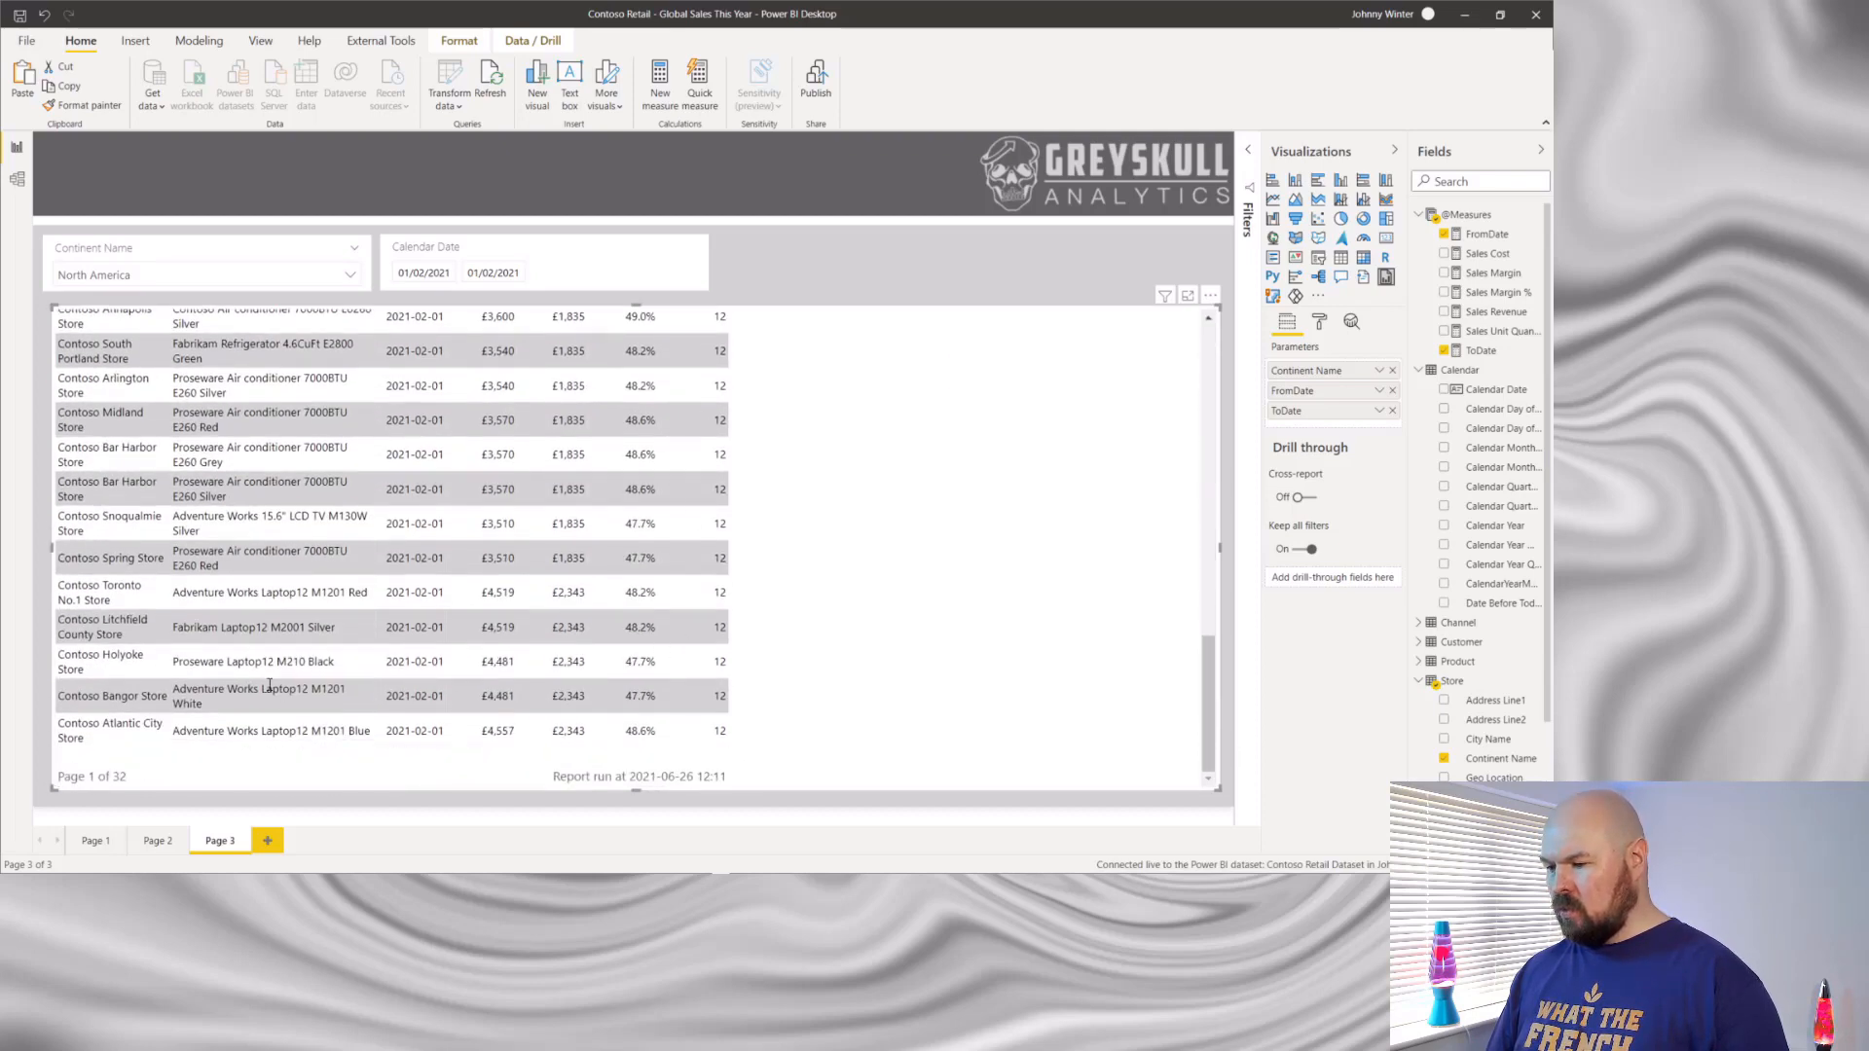
pyautogui.scroll(-5, 831, 522)
pyautogui.scroll(5, 830, 522)
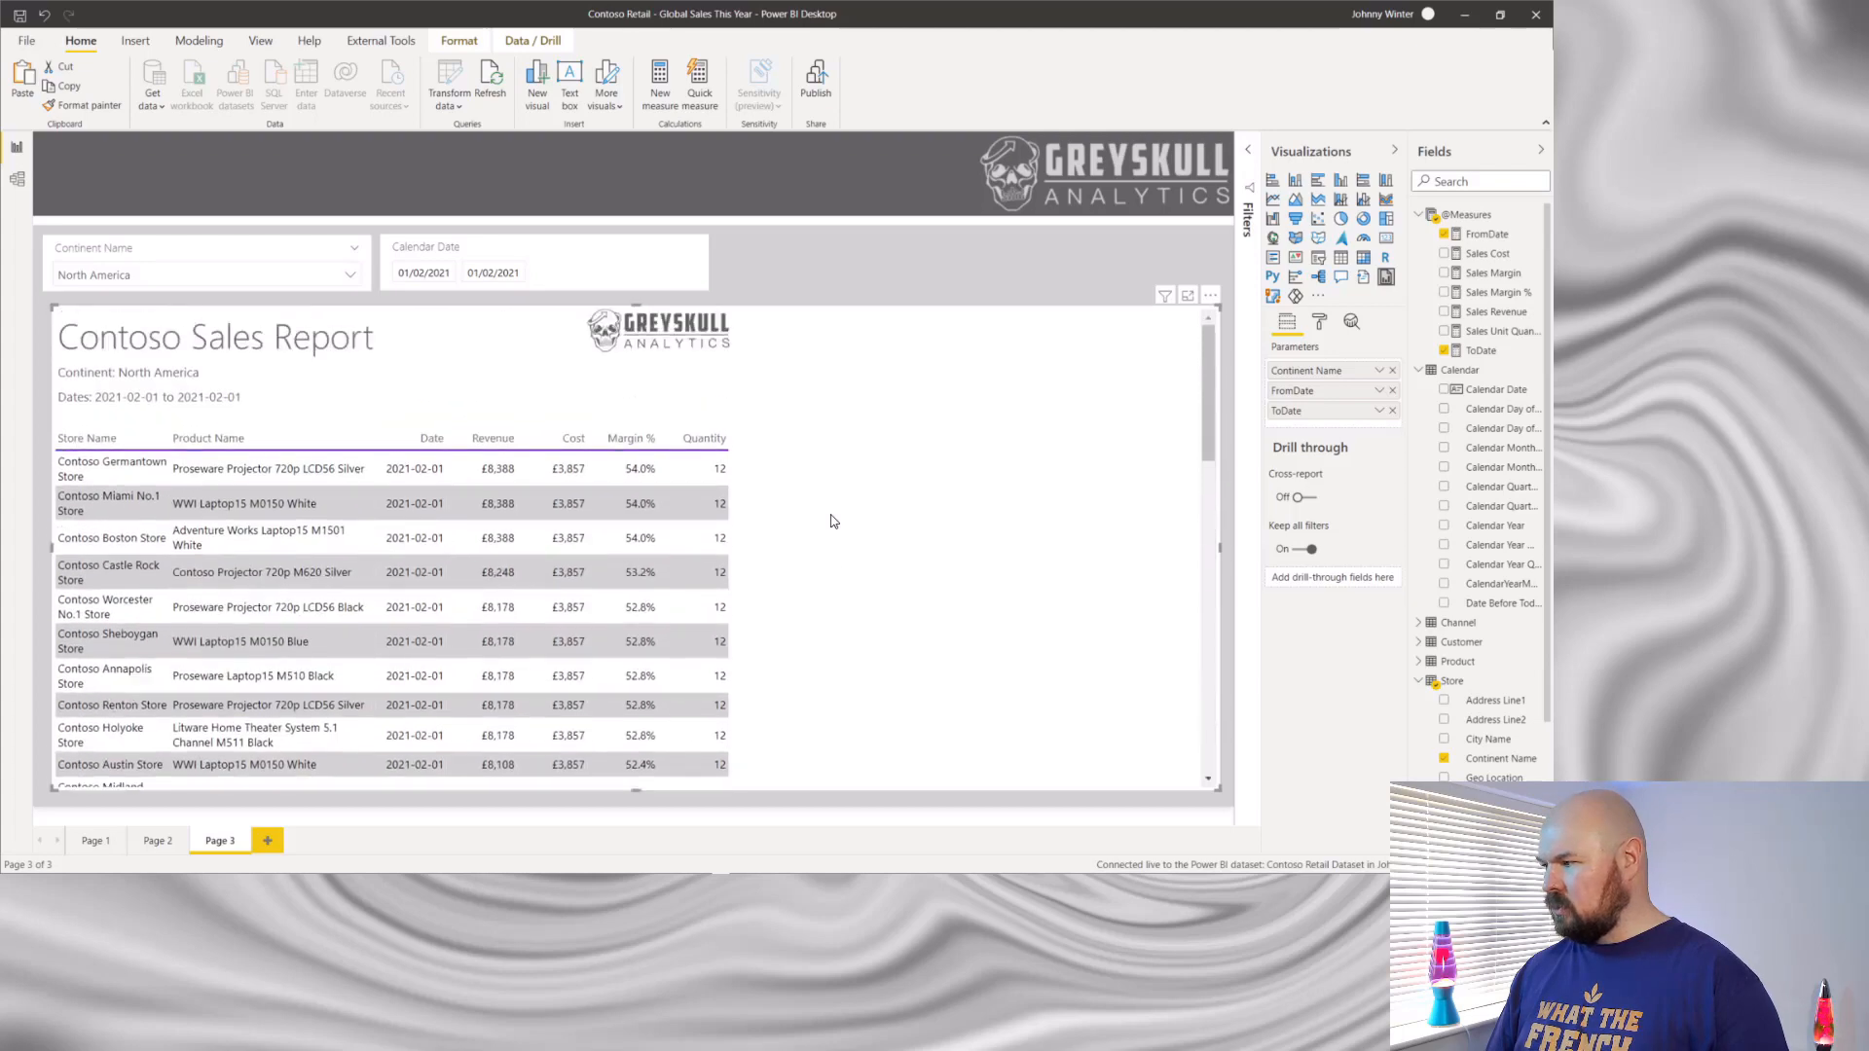
pyautogui.click(1210, 298)
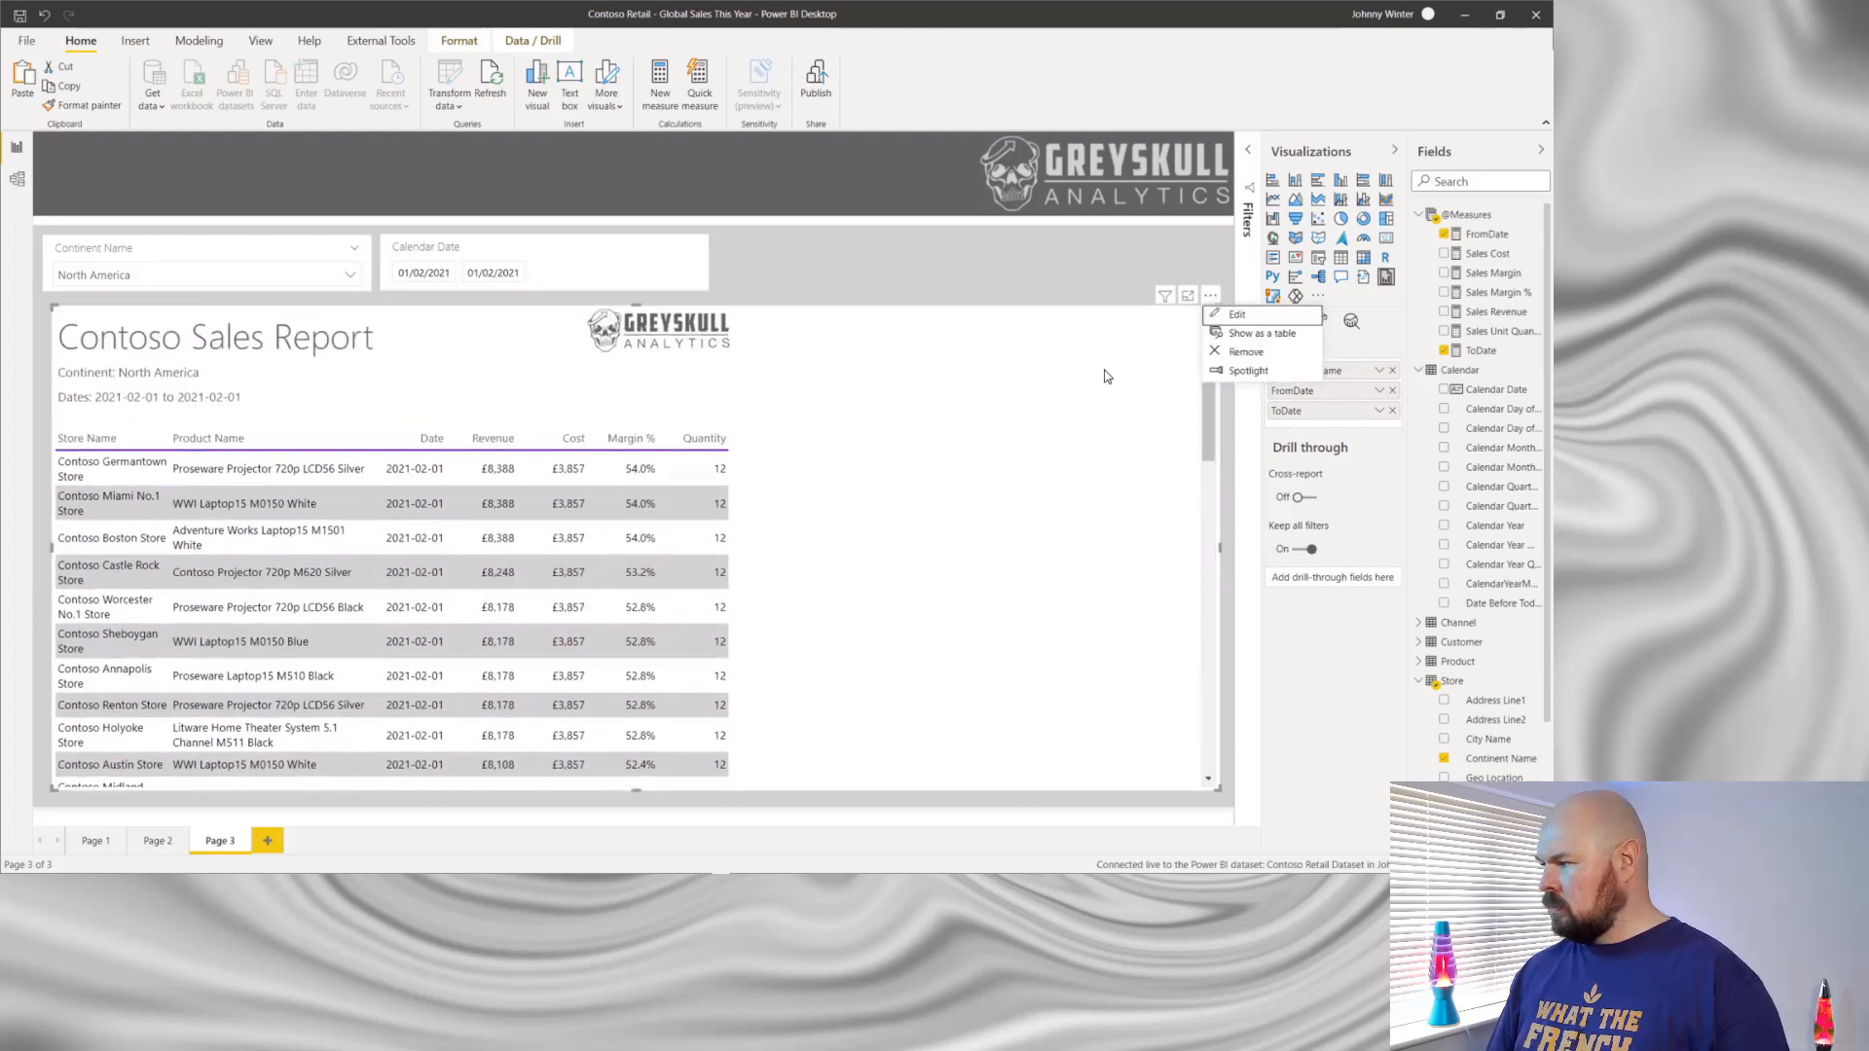
pyautogui.click(1124, 279)
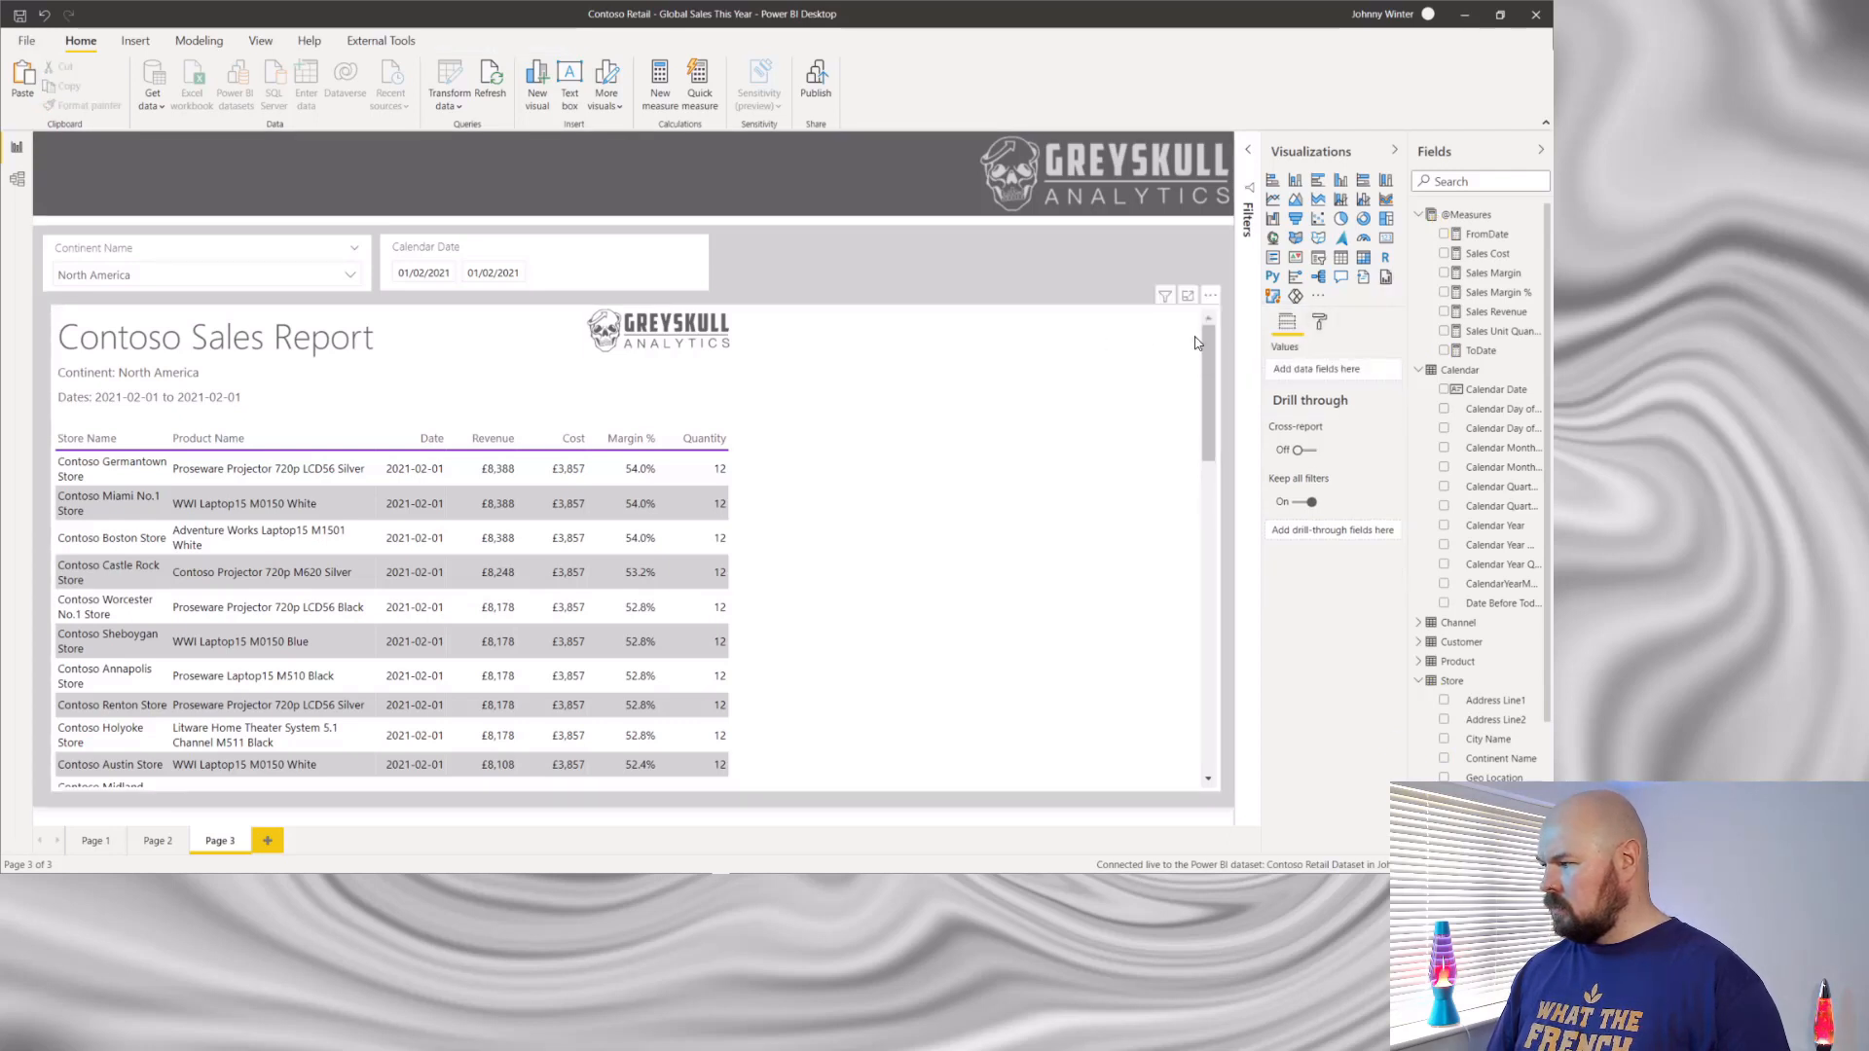
pyautogui.click(1321, 324)
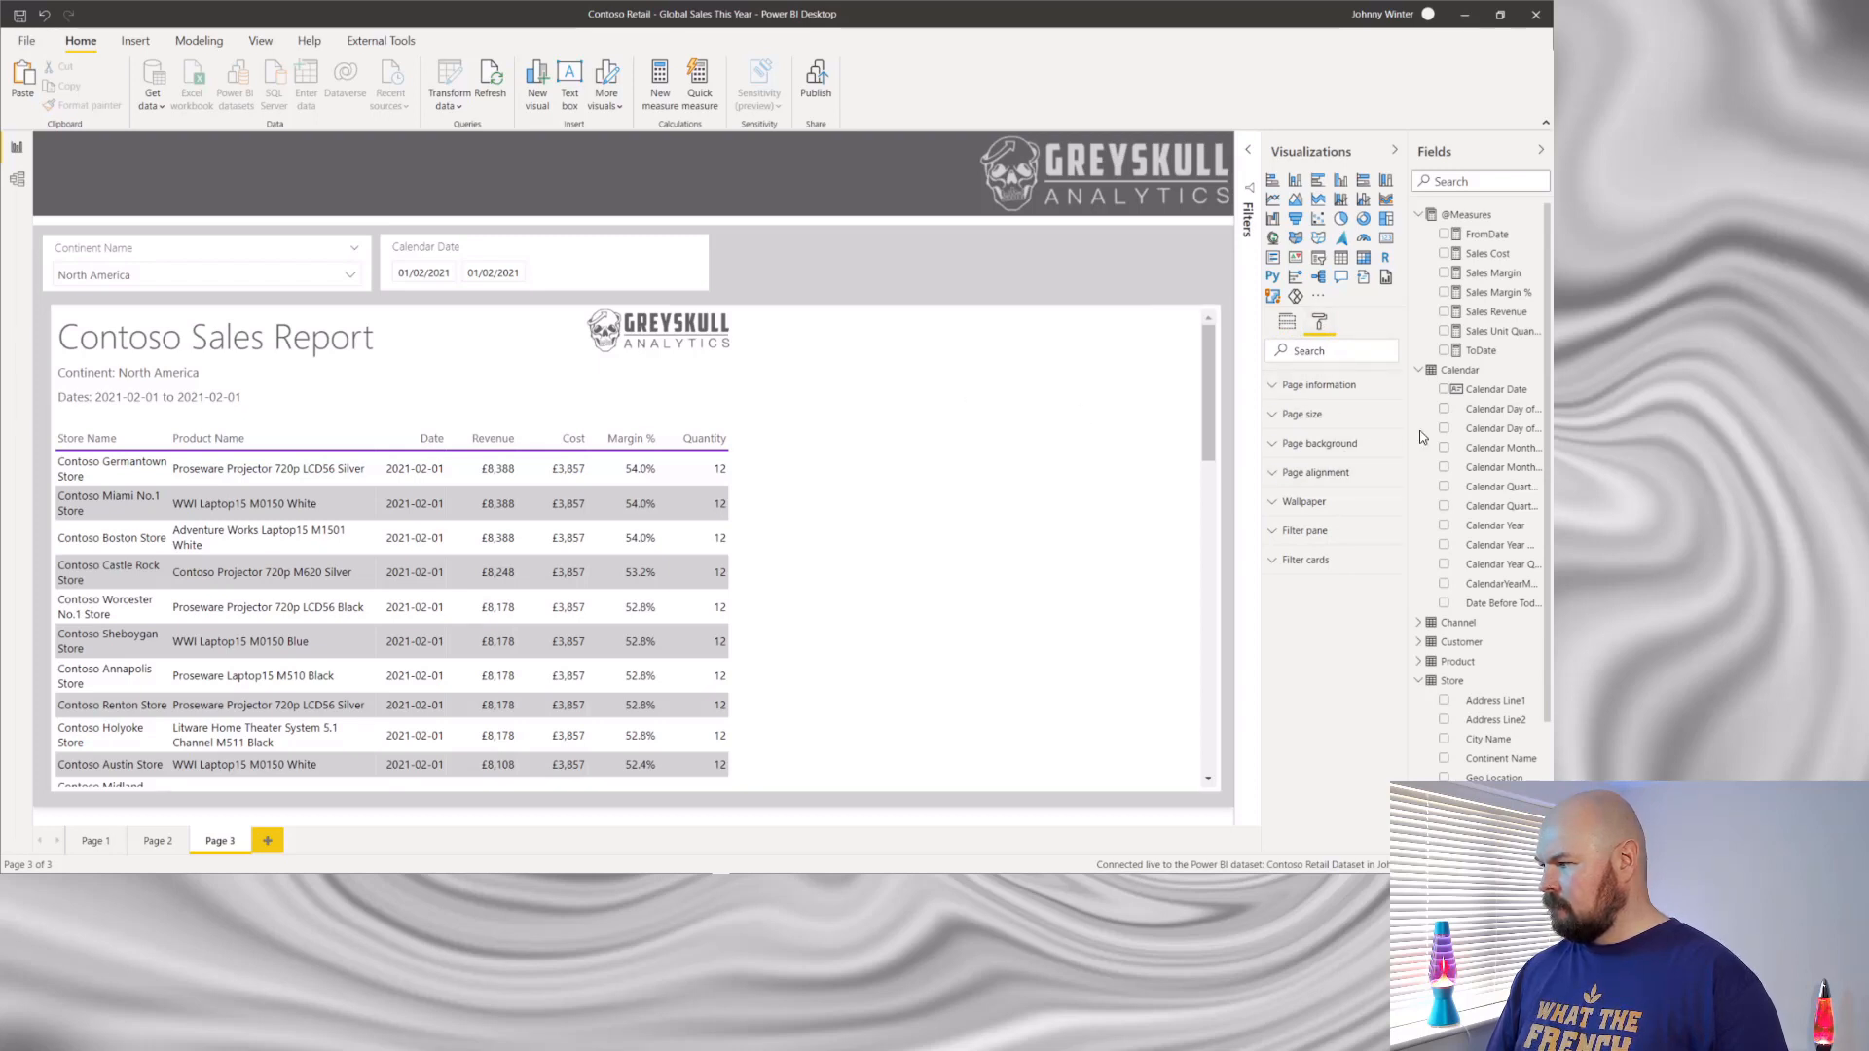
pyautogui.click(1271, 387)
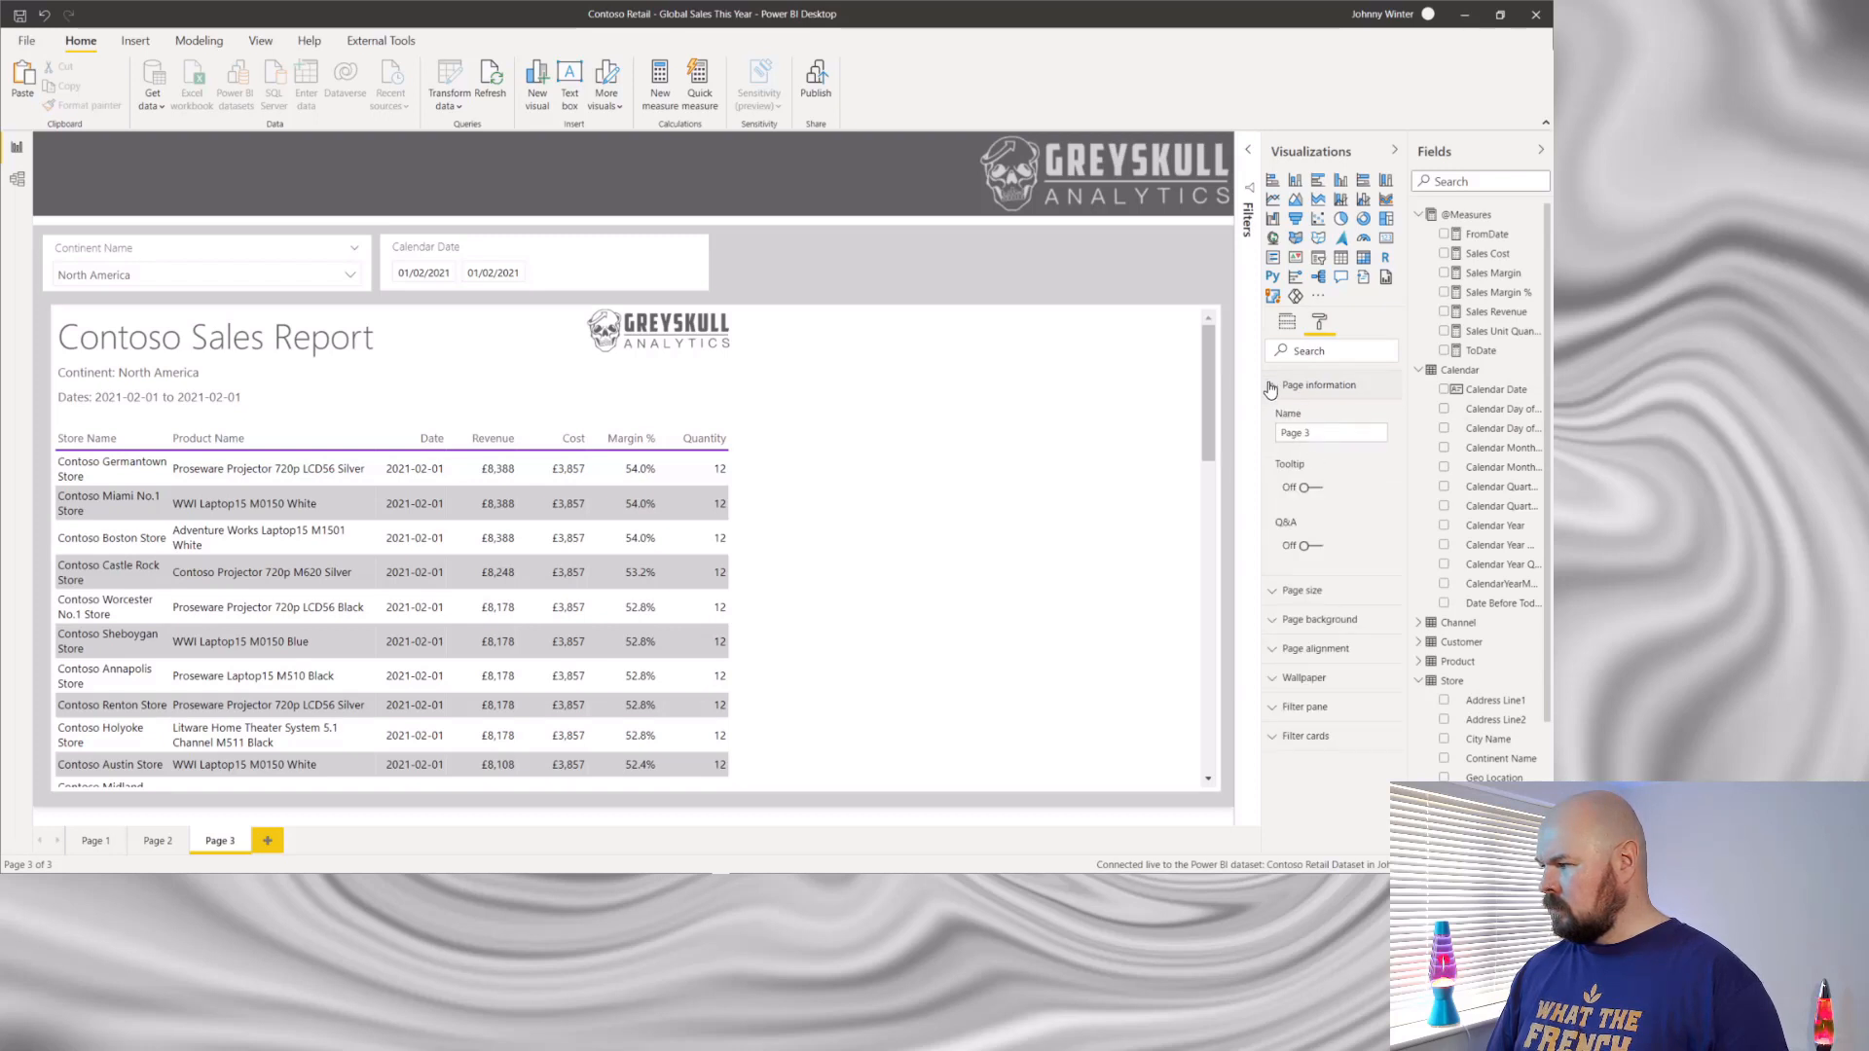
pyautogui.click(1271, 386)
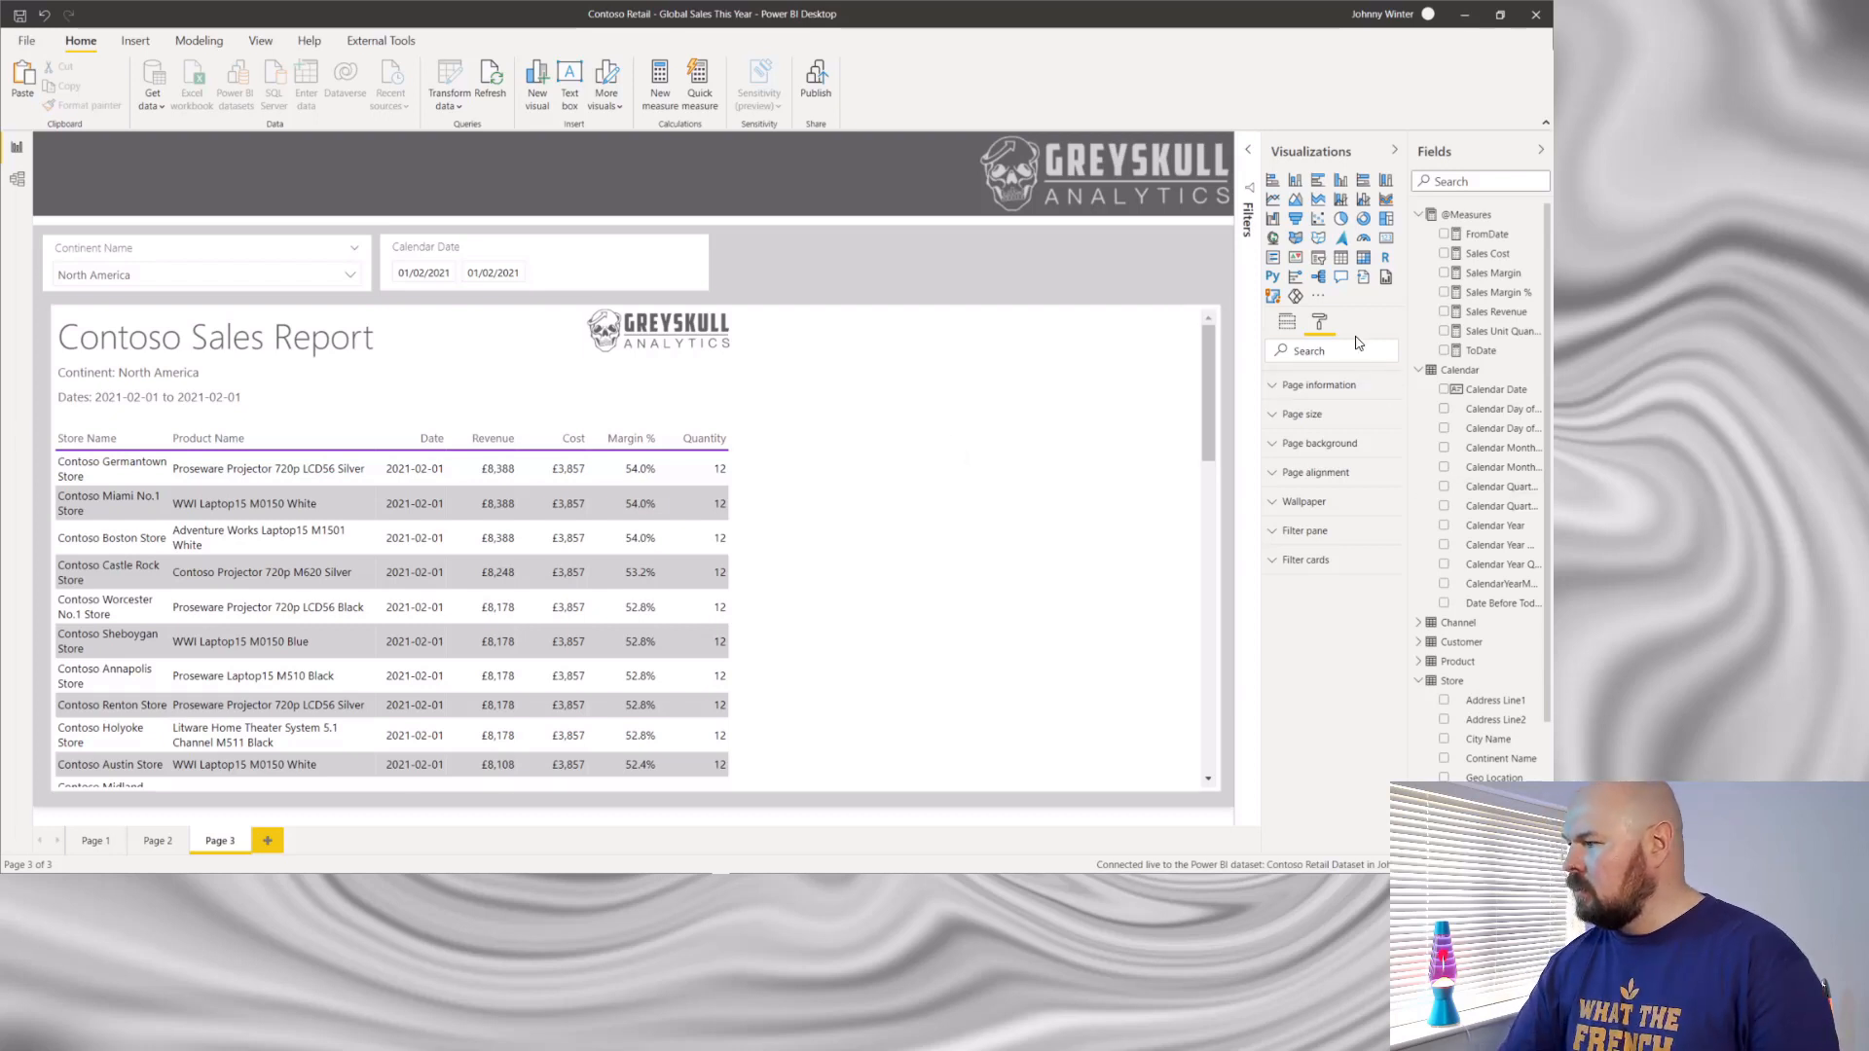
pyautogui.click(1287, 322)
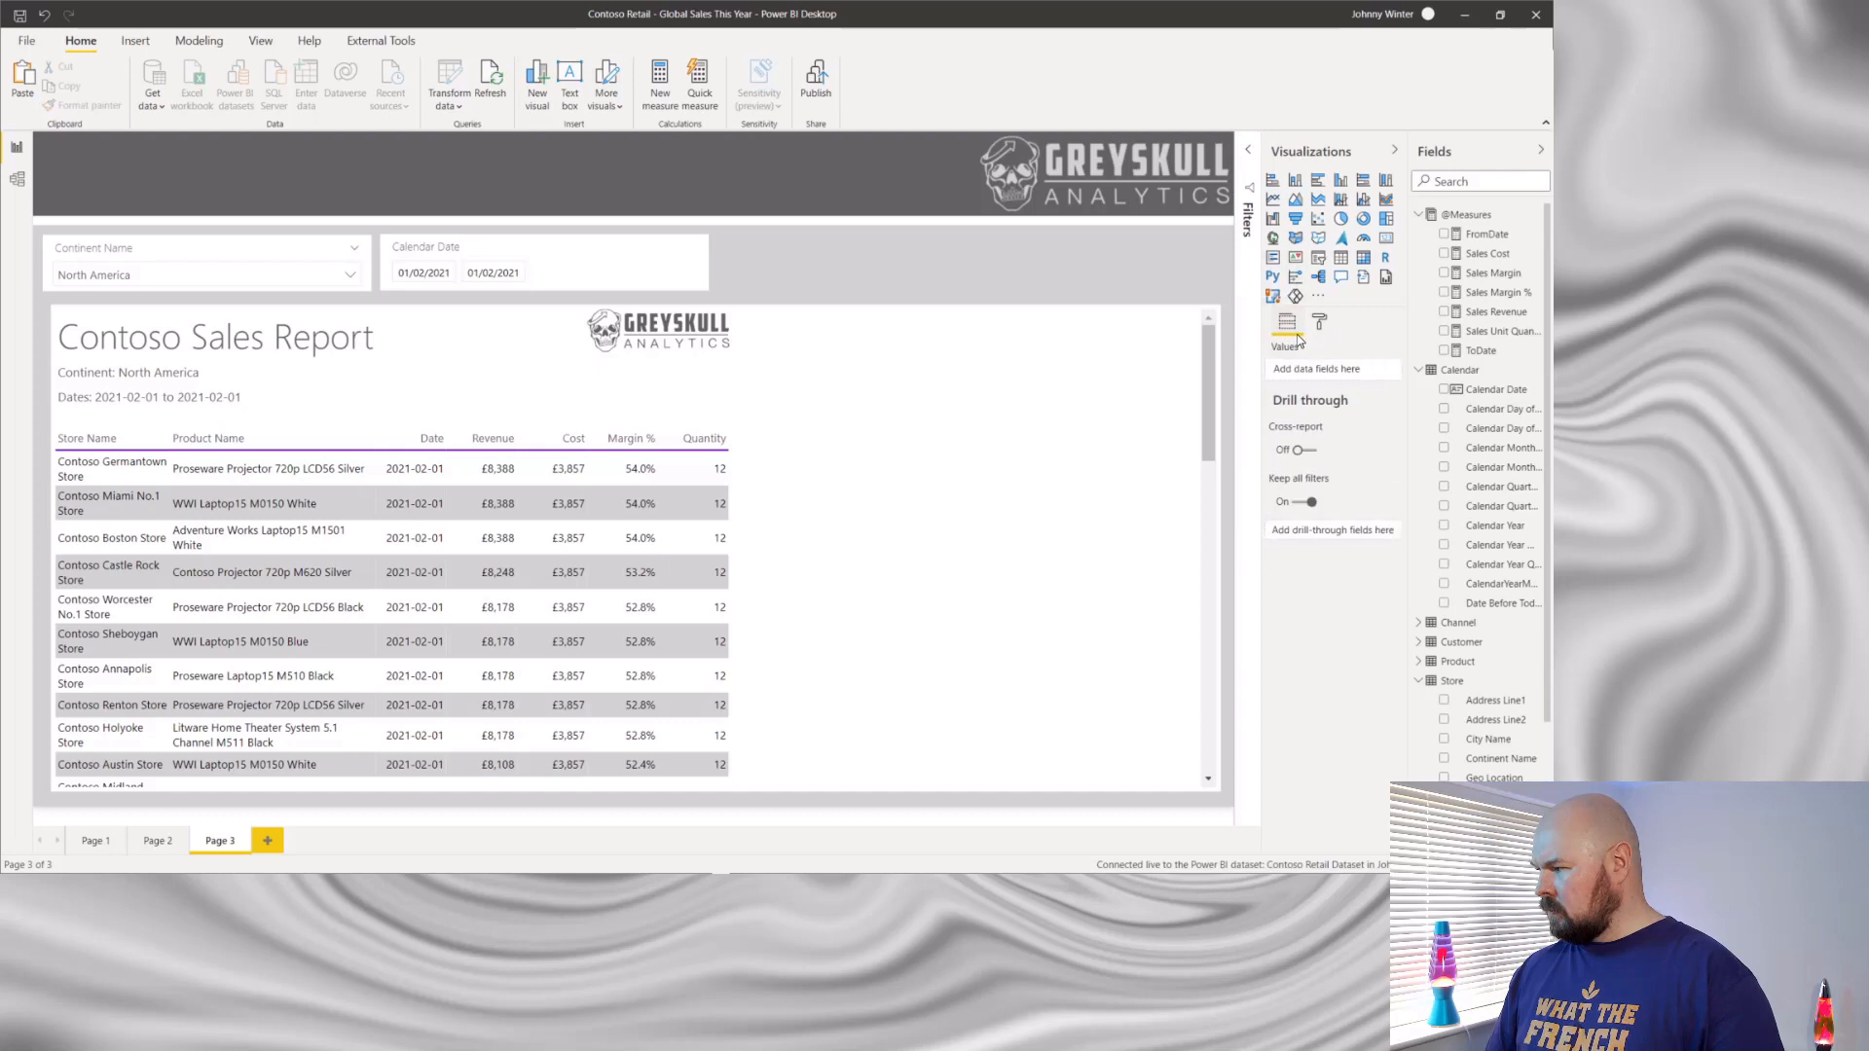
pyautogui.click(1320, 322)
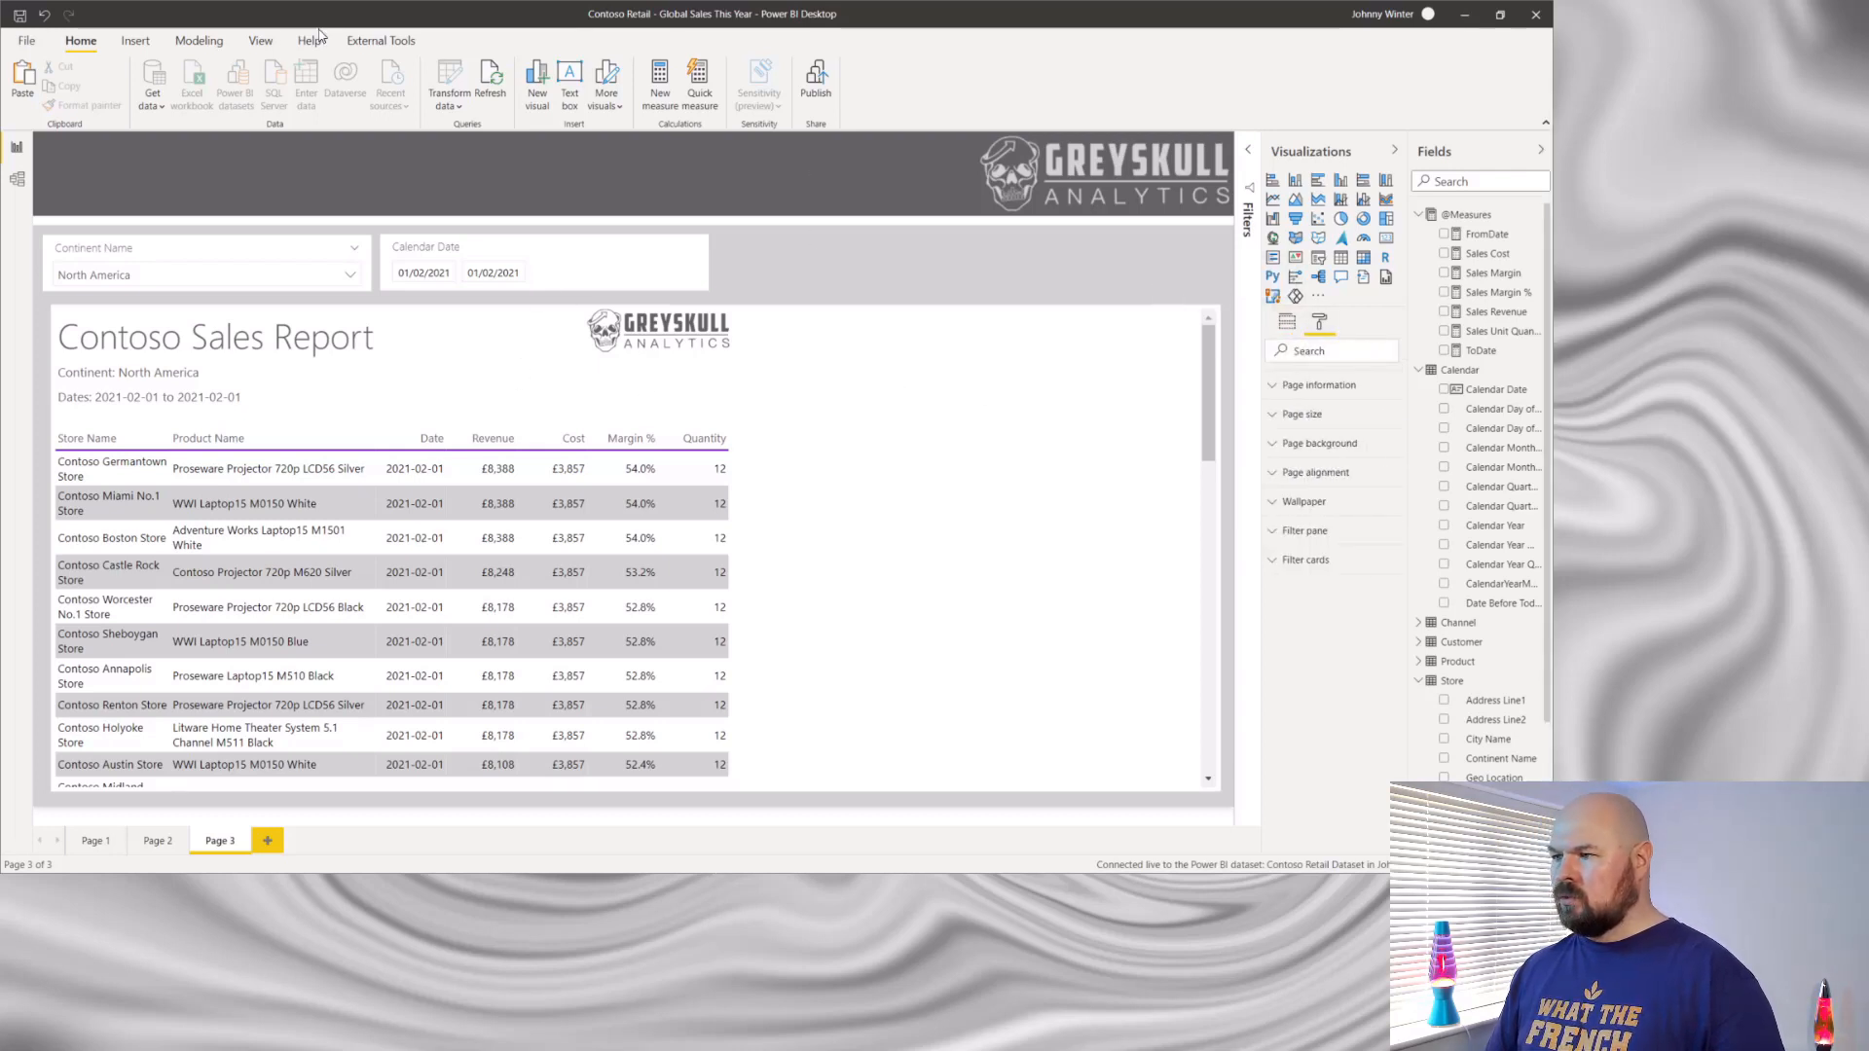
# - Show the Selection pane and select the paginated report visual in its layer order
pyautogui.click(259, 41)
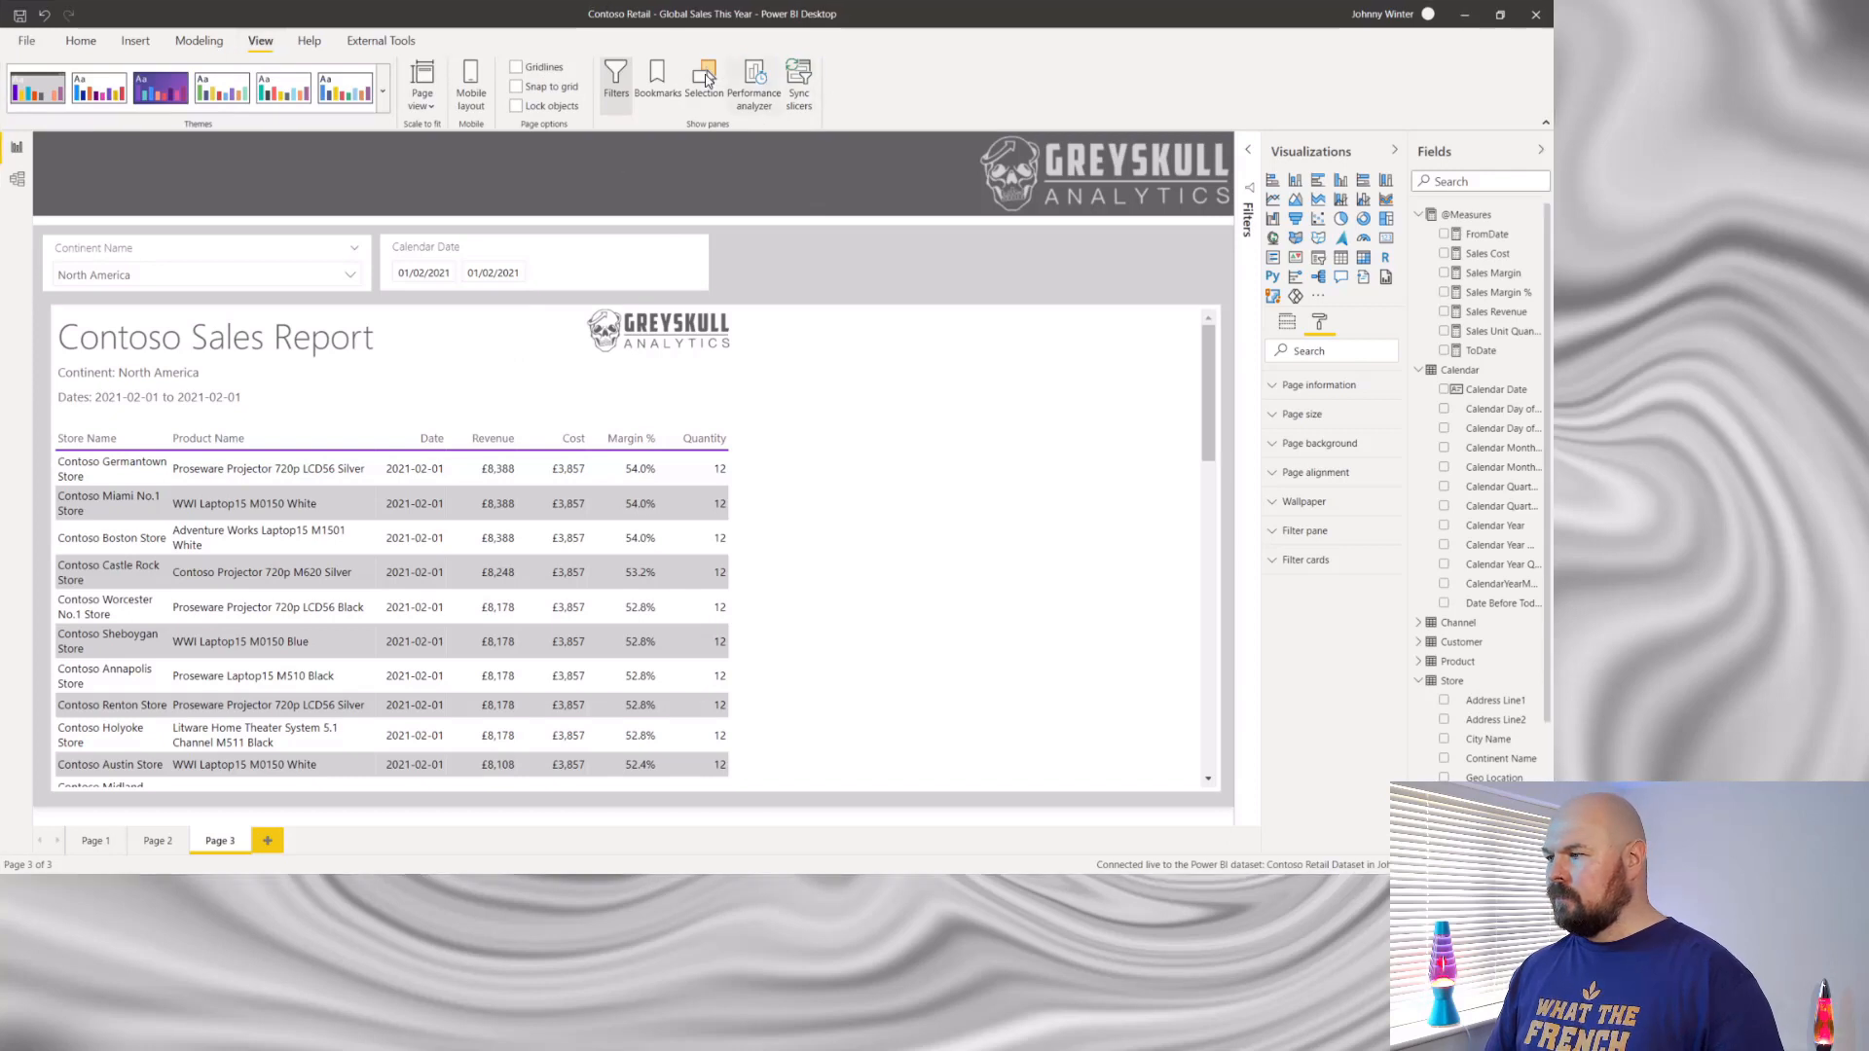
pyautogui.click(702, 80)
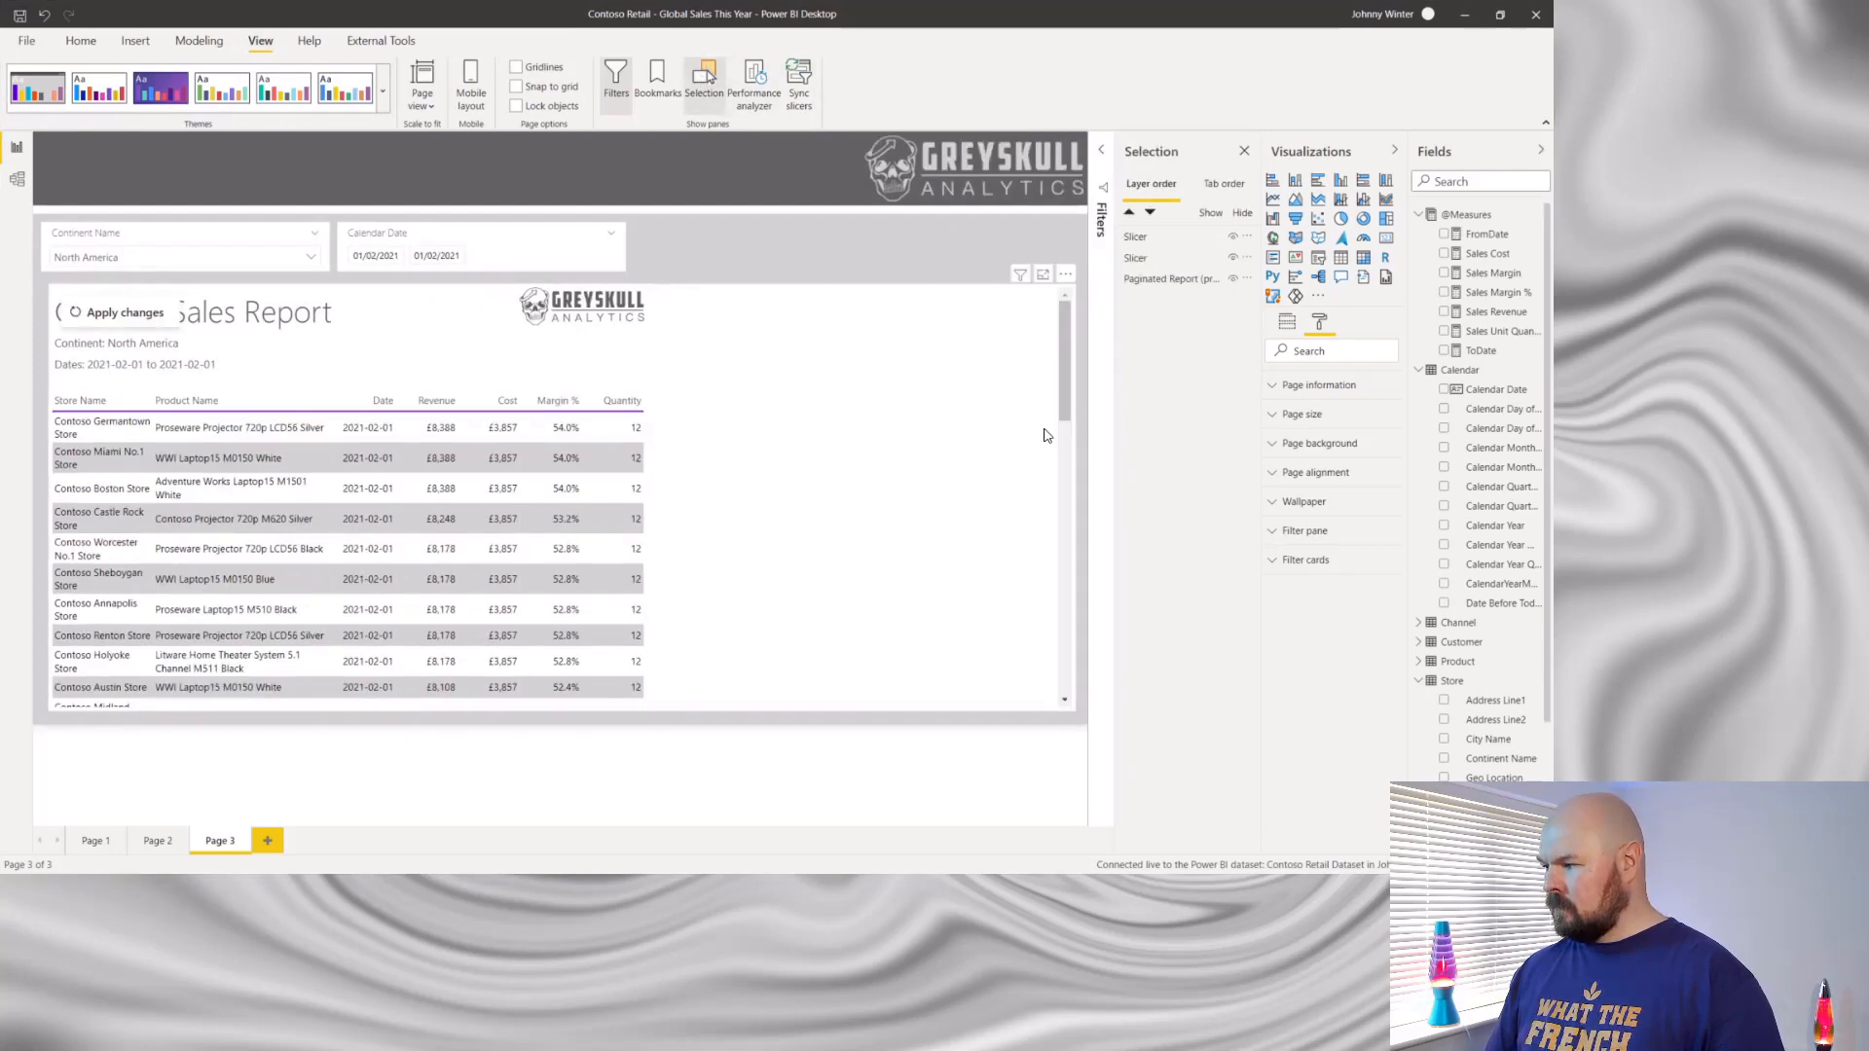
pyautogui.scroll(-5, 1023, 516)
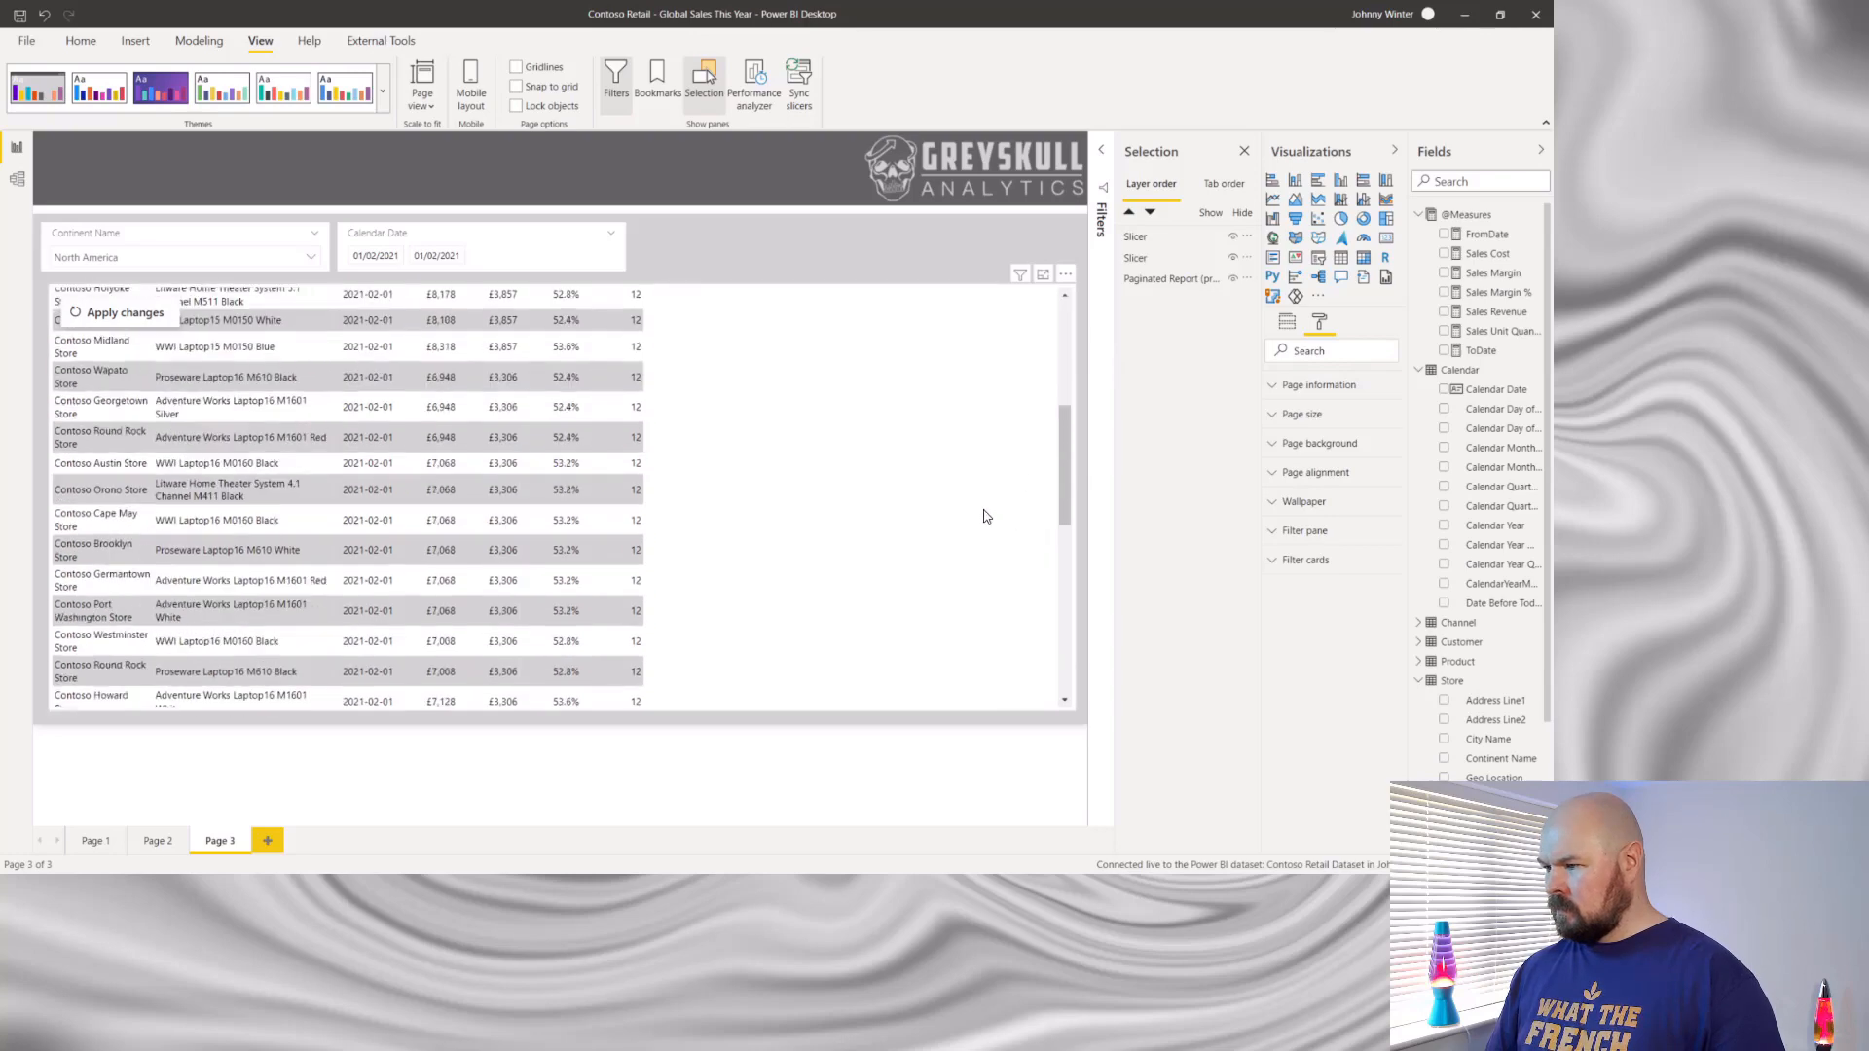
pyautogui.scroll(5, 985, 516)
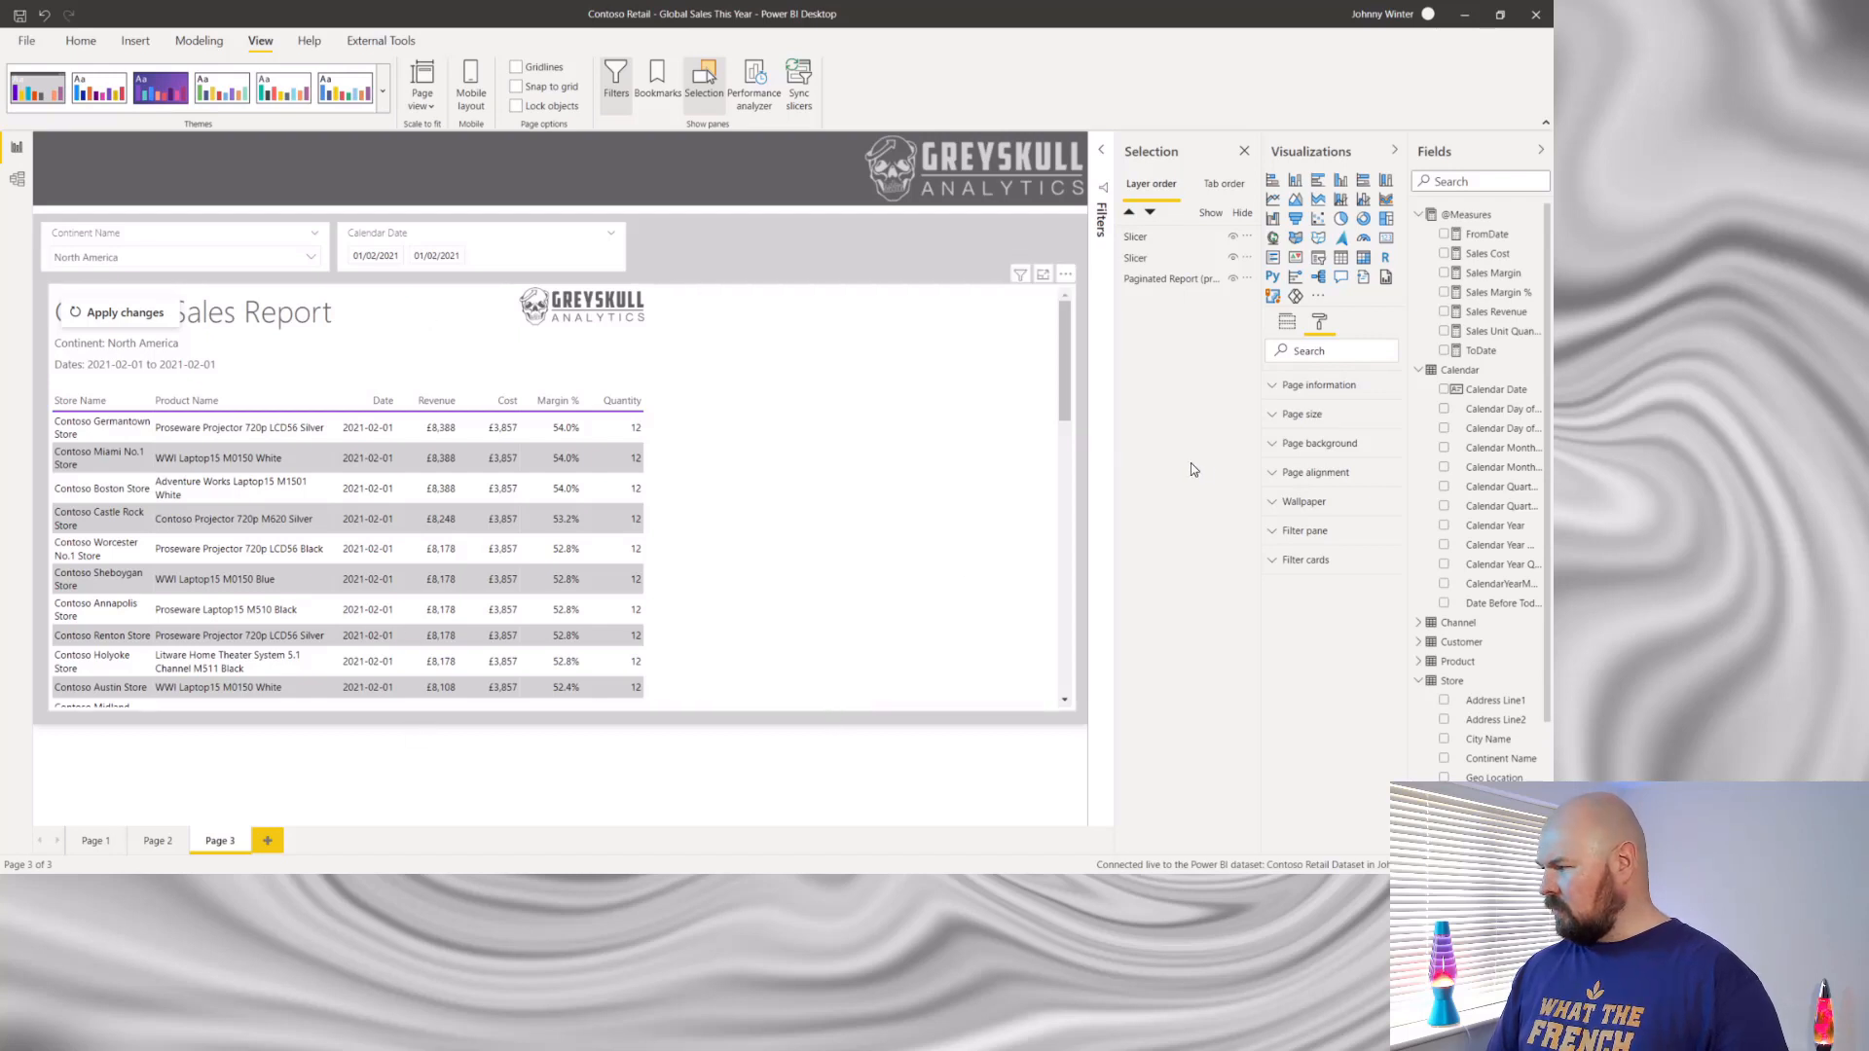
pyautogui.click(1169, 280)
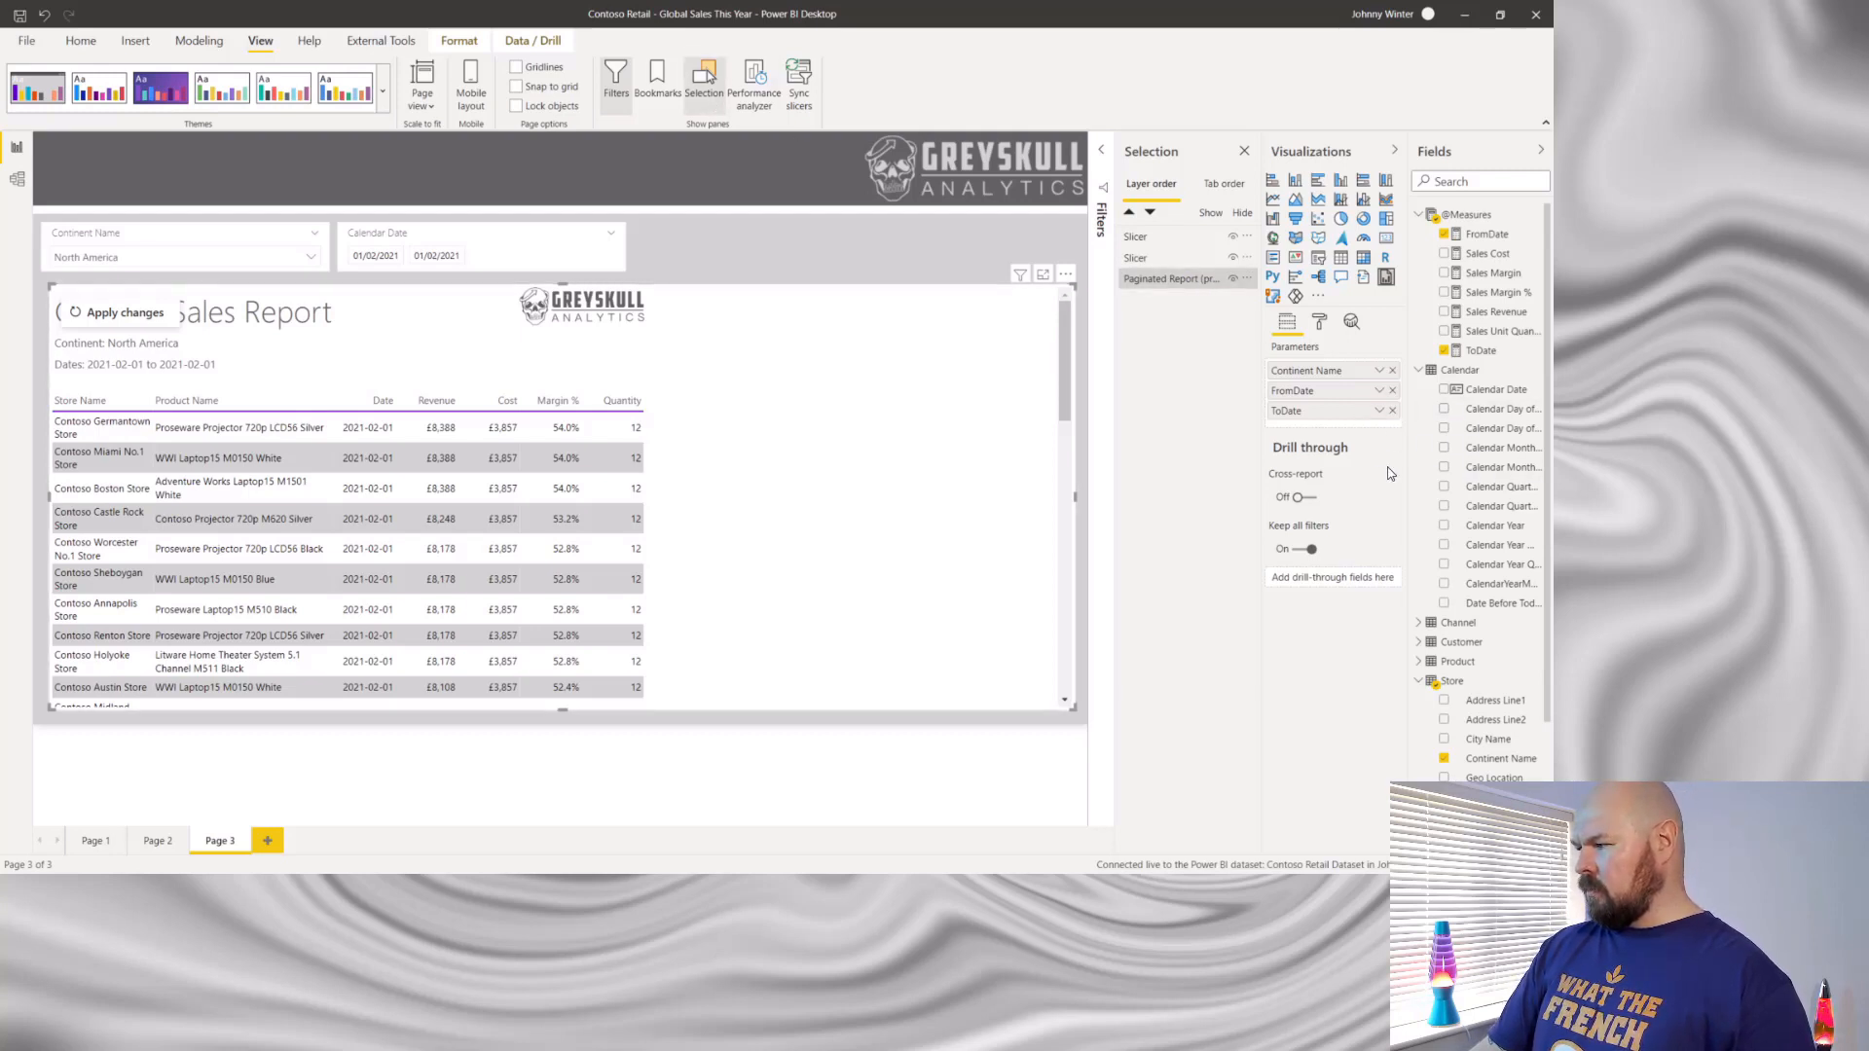
# - Turn on the toolbar in the paginated report visual's formatting and use it to go to the next report page
pyautogui.click(1320, 323)
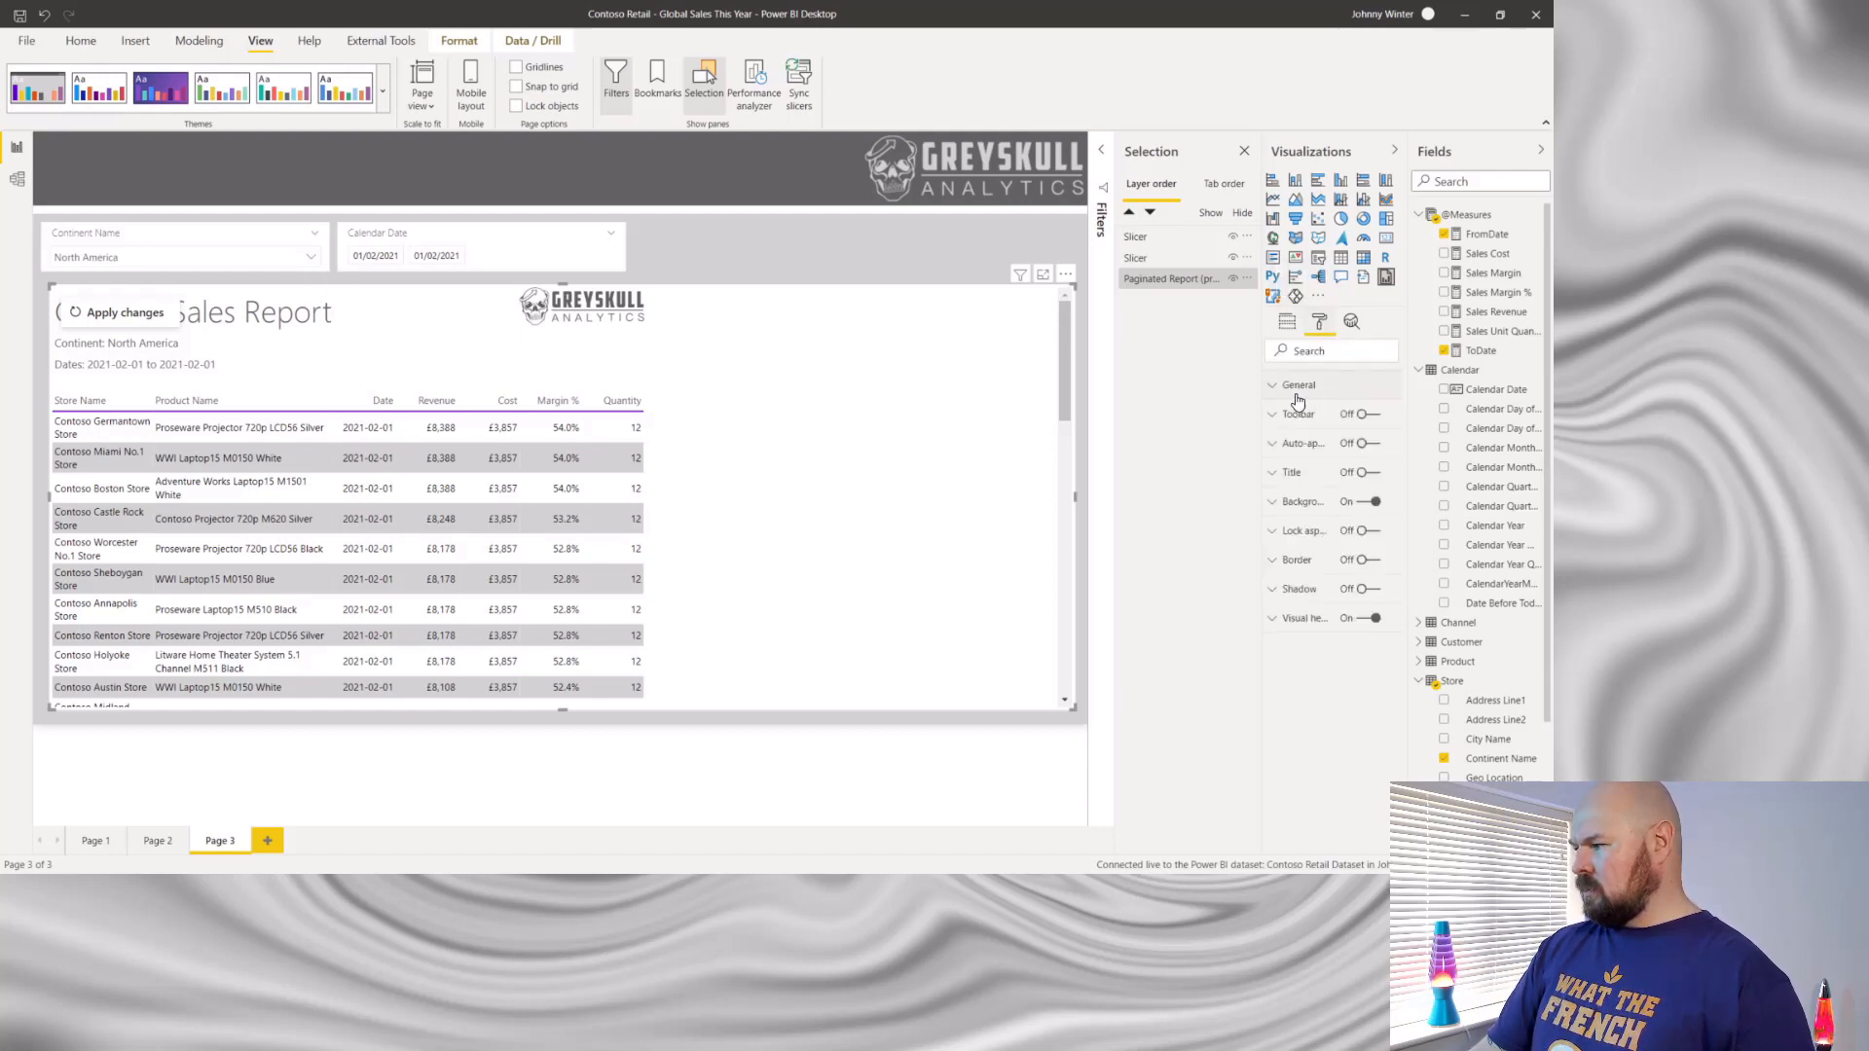
pyautogui.click(1272, 388)
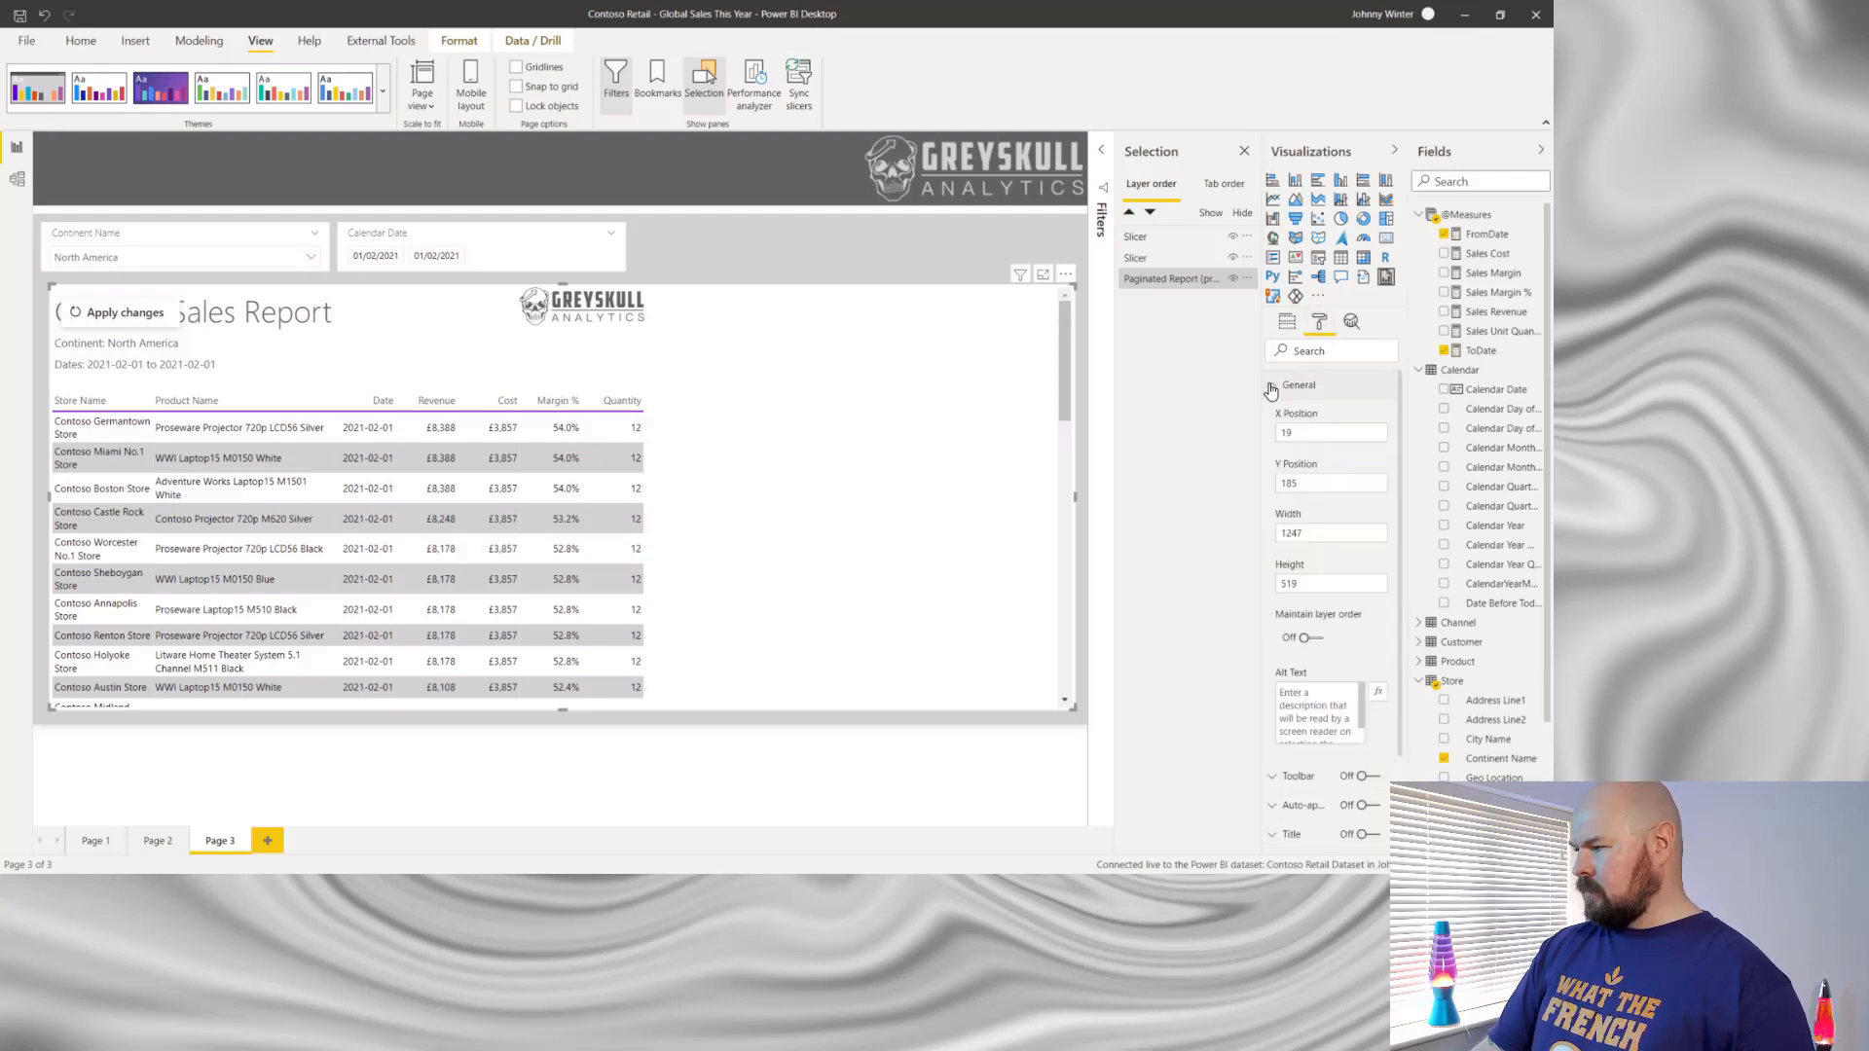
pyautogui.click(1271, 388)
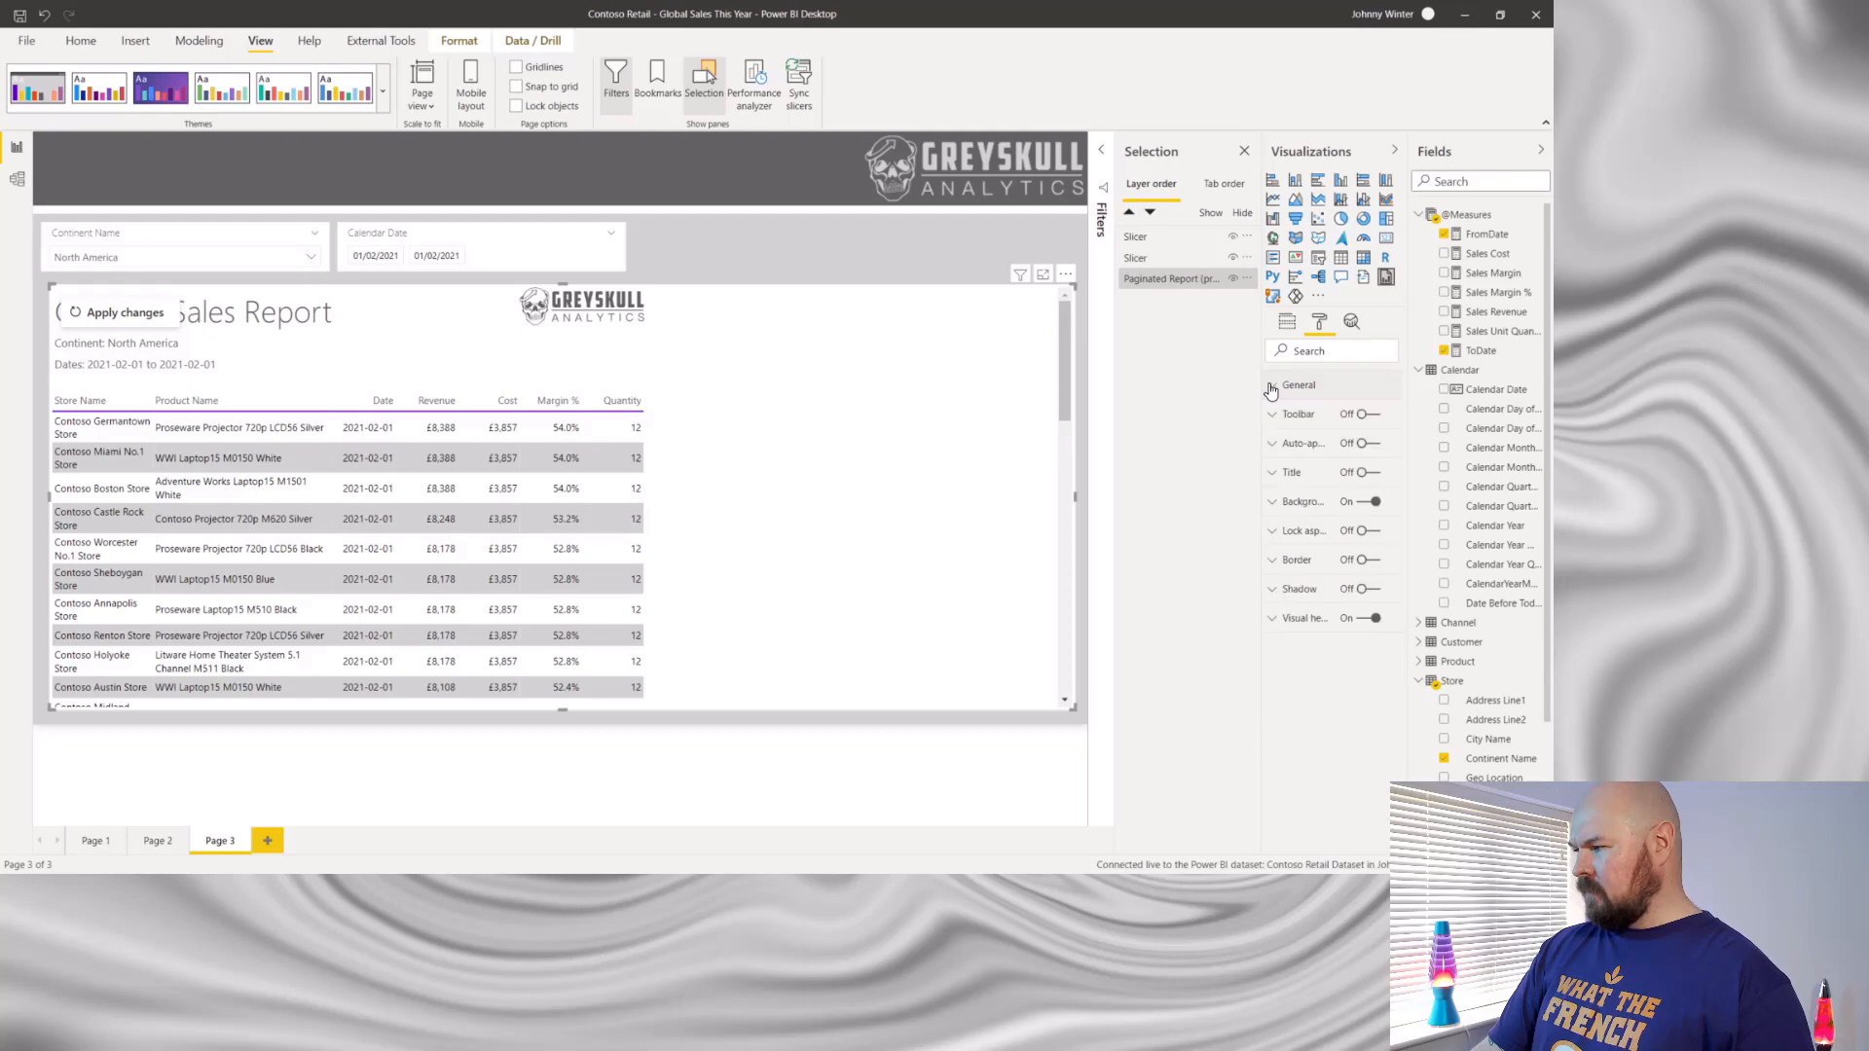
pyautogui.click(1371, 419)
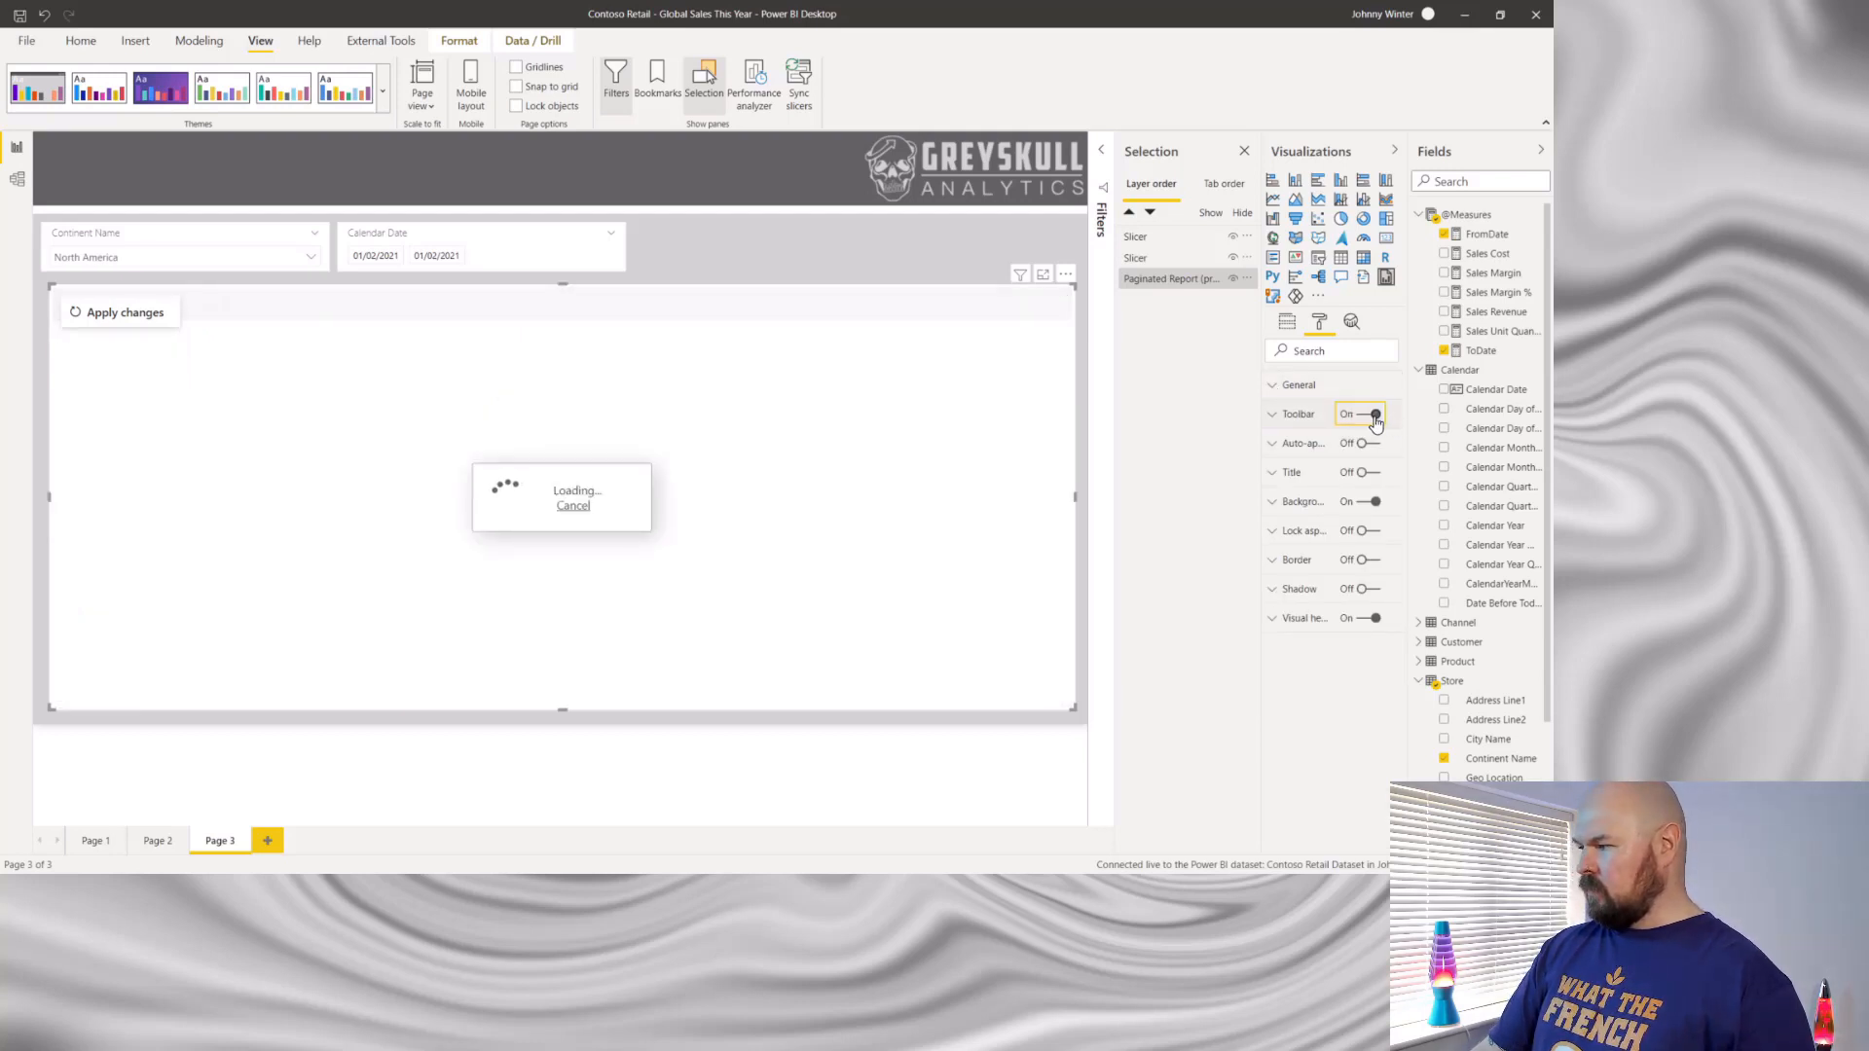
pyautogui.click(1272, 416)
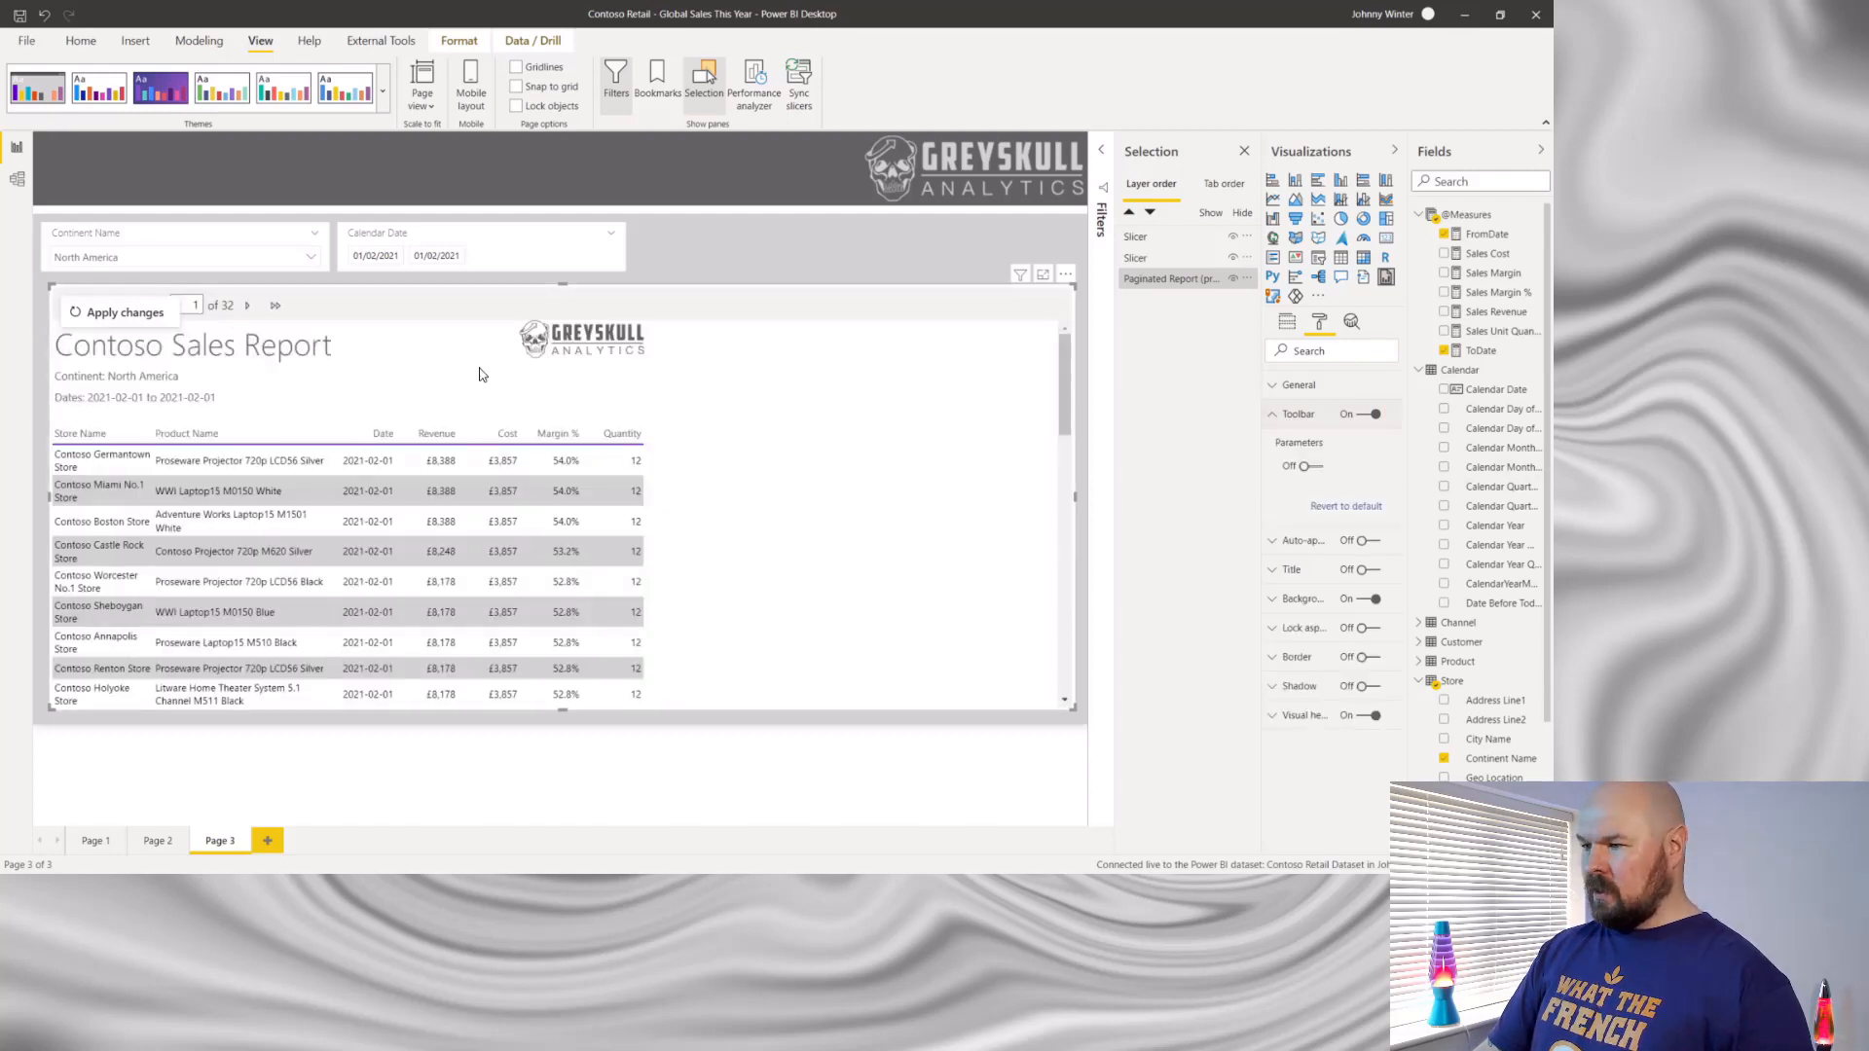
pyautogui.click(248, 305)
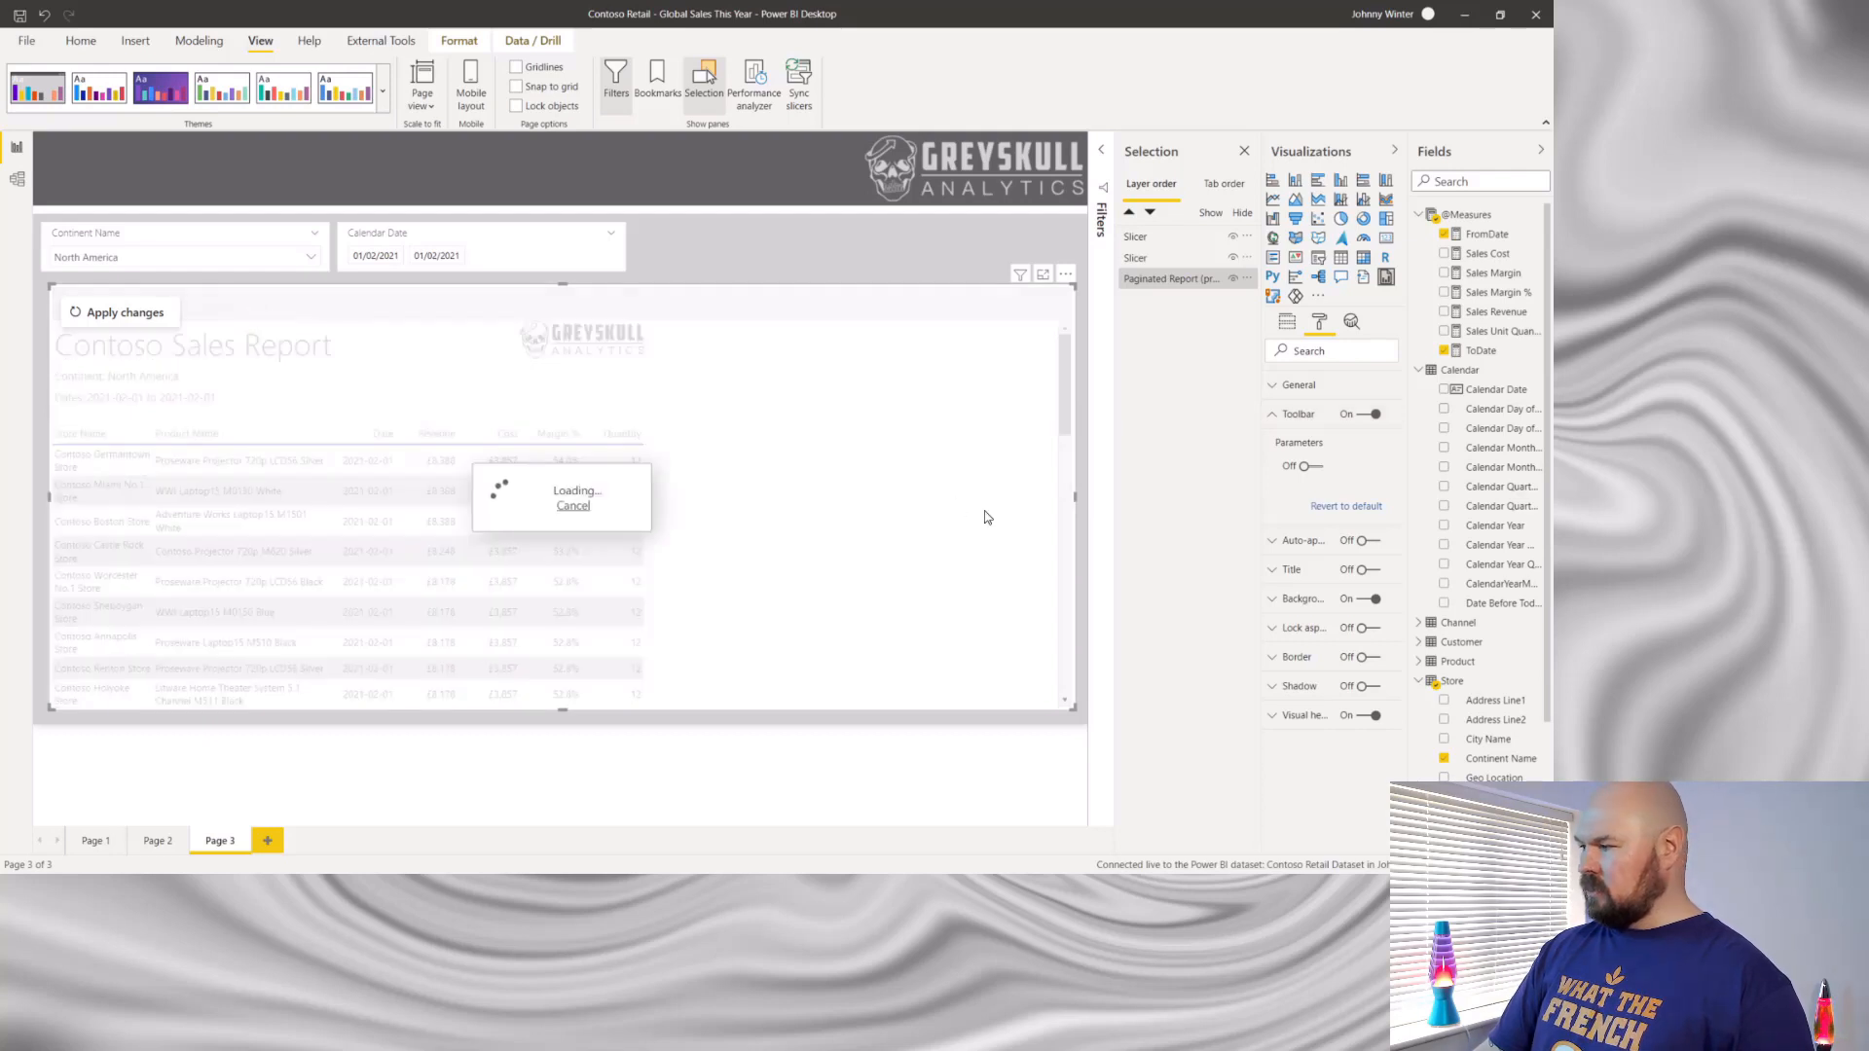
# - Turn the toolbar's Parameters option on and off again
pyautogui.click(1316, 468)
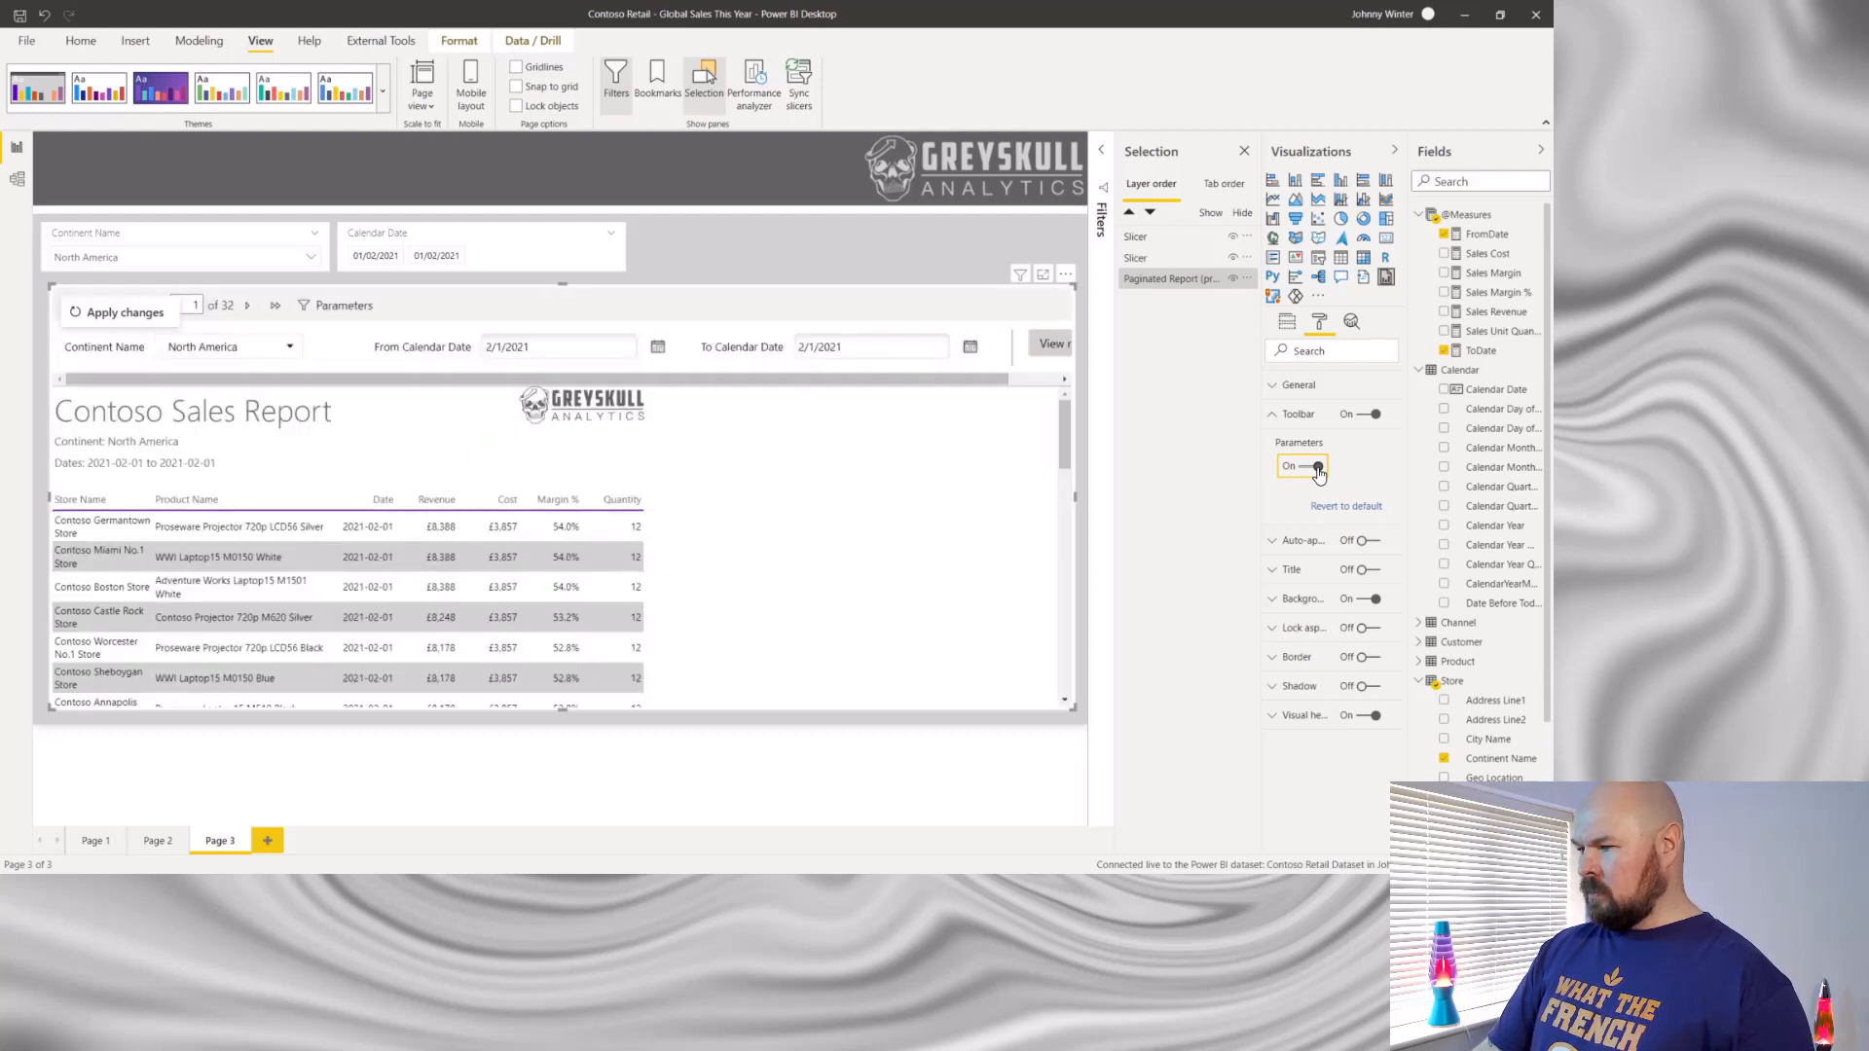
pyautogui.moveTo(824, 379)
pyautogui.mouseDown()
pyautogui.moveTo(1013, 396)
pyautogui.moveTo(800, 389)
pyautogui.mouseUp()
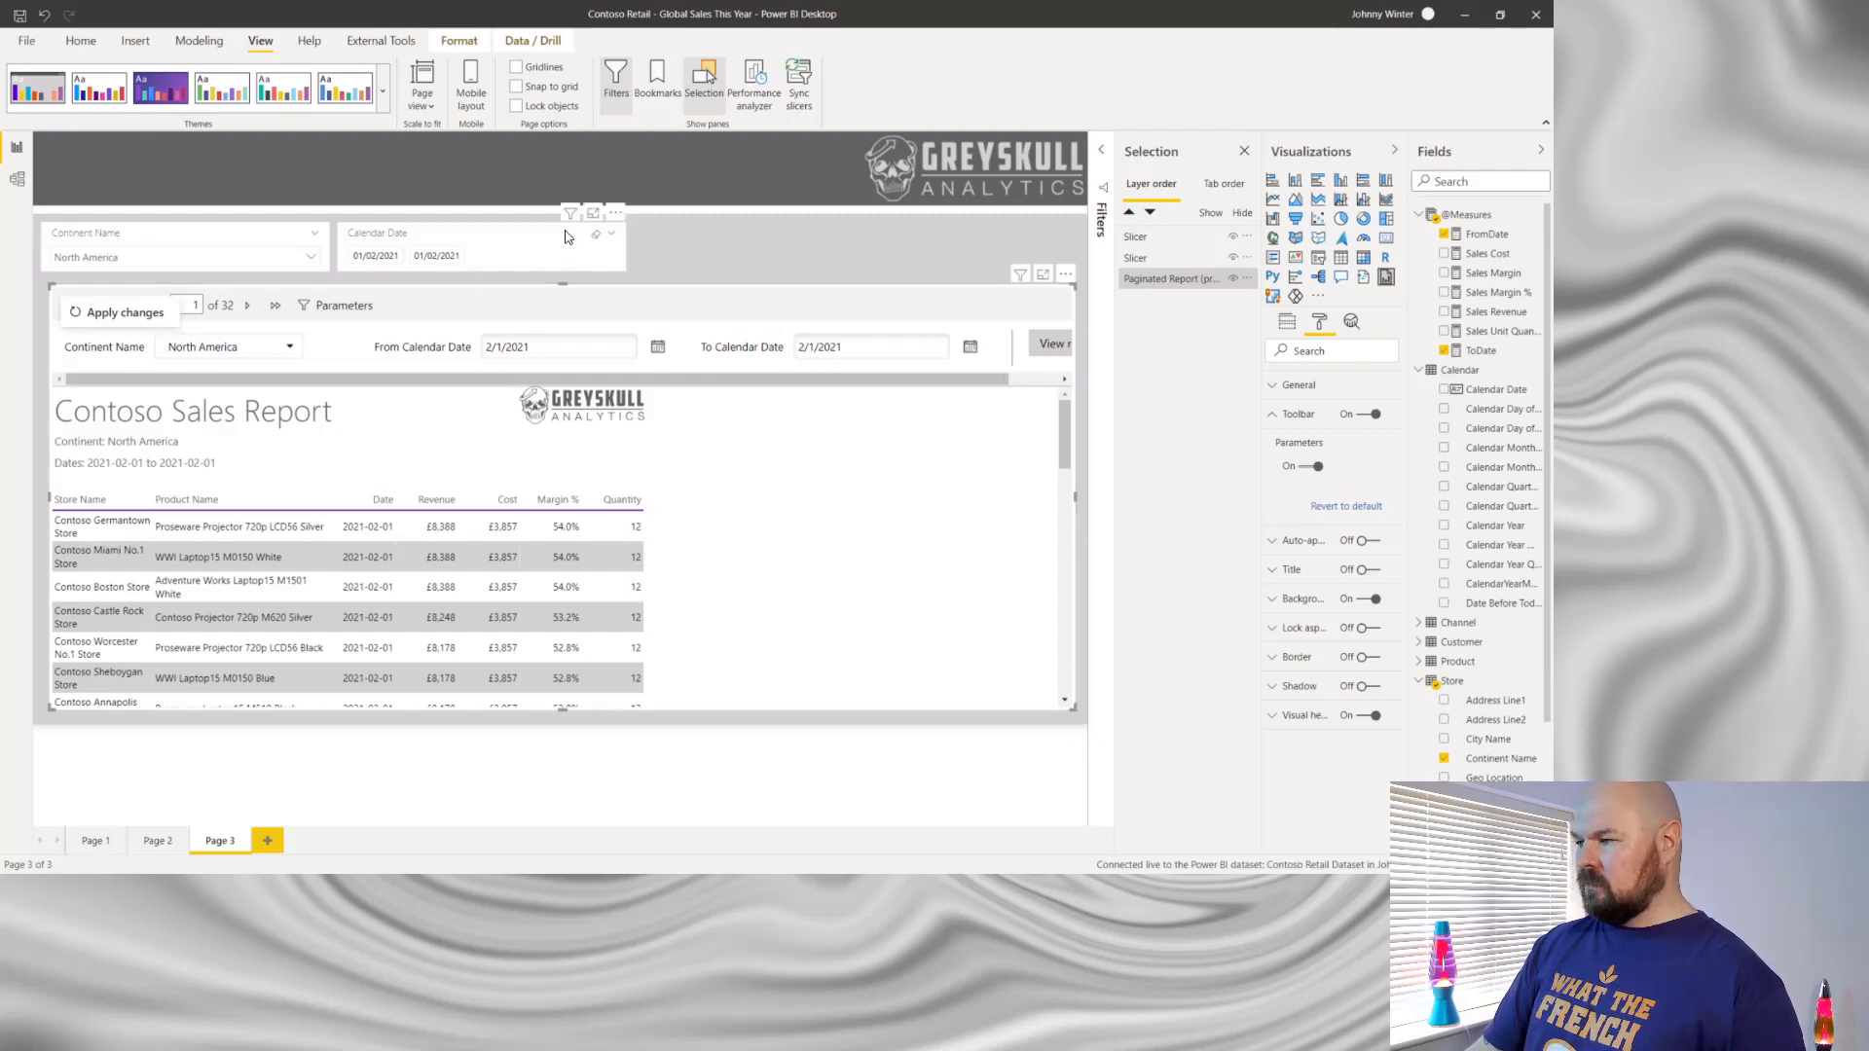
pyautogui.click(1309, 469)
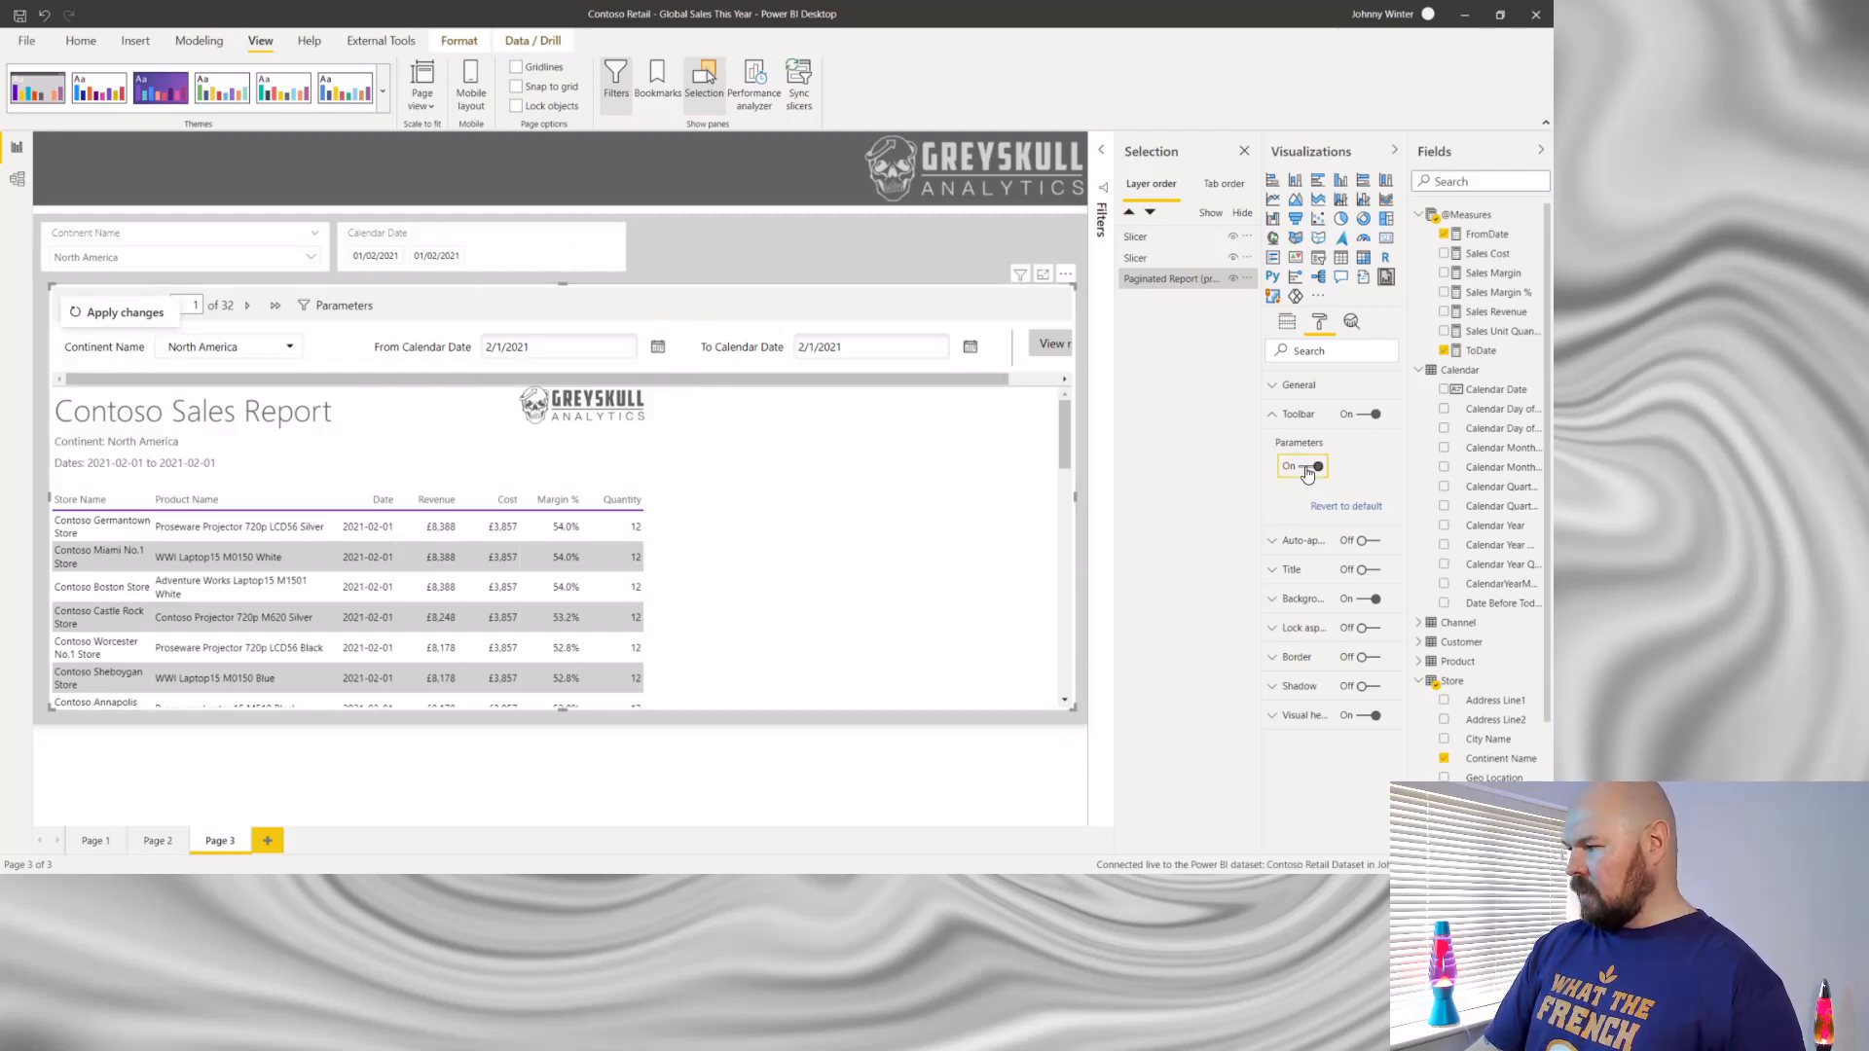
pyautogui.click(1277, 418)
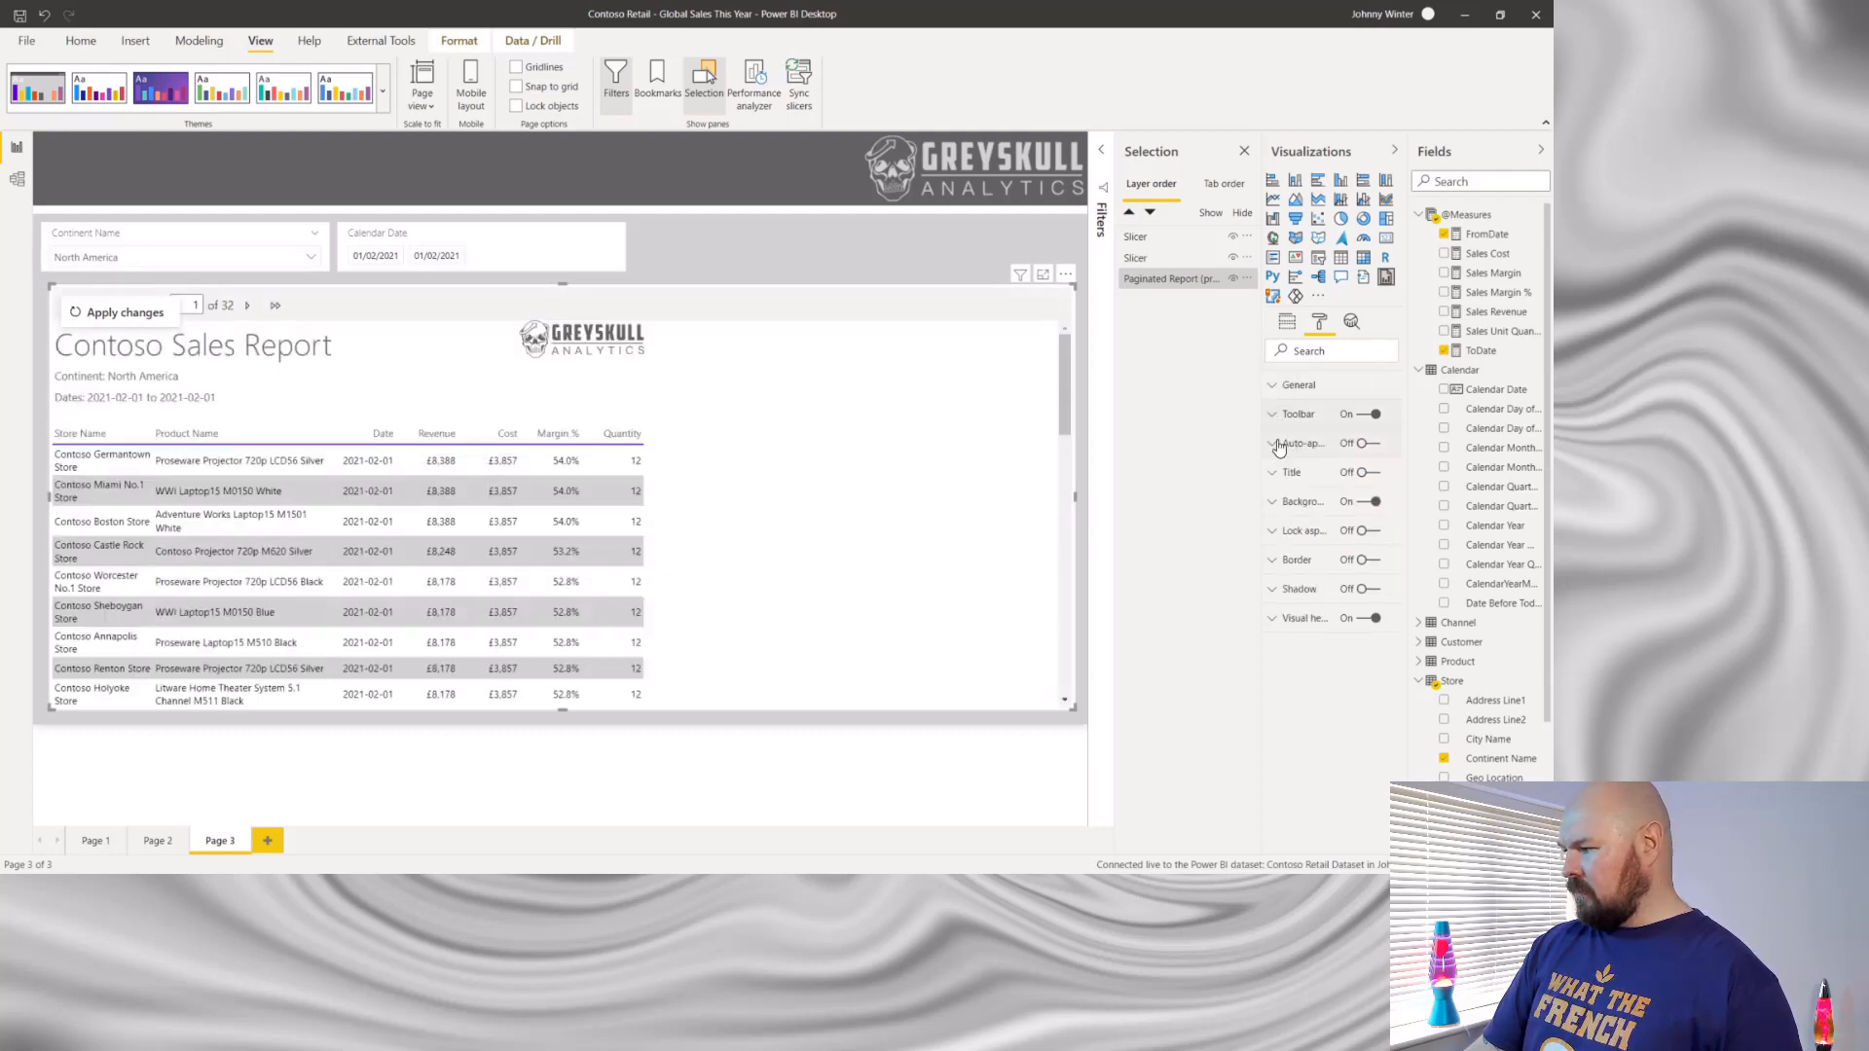
# - Widen the formatting options to show the full setting names and turn on Auto-apply filters for the paginated report visual
pyautogui.click(1276, 446)
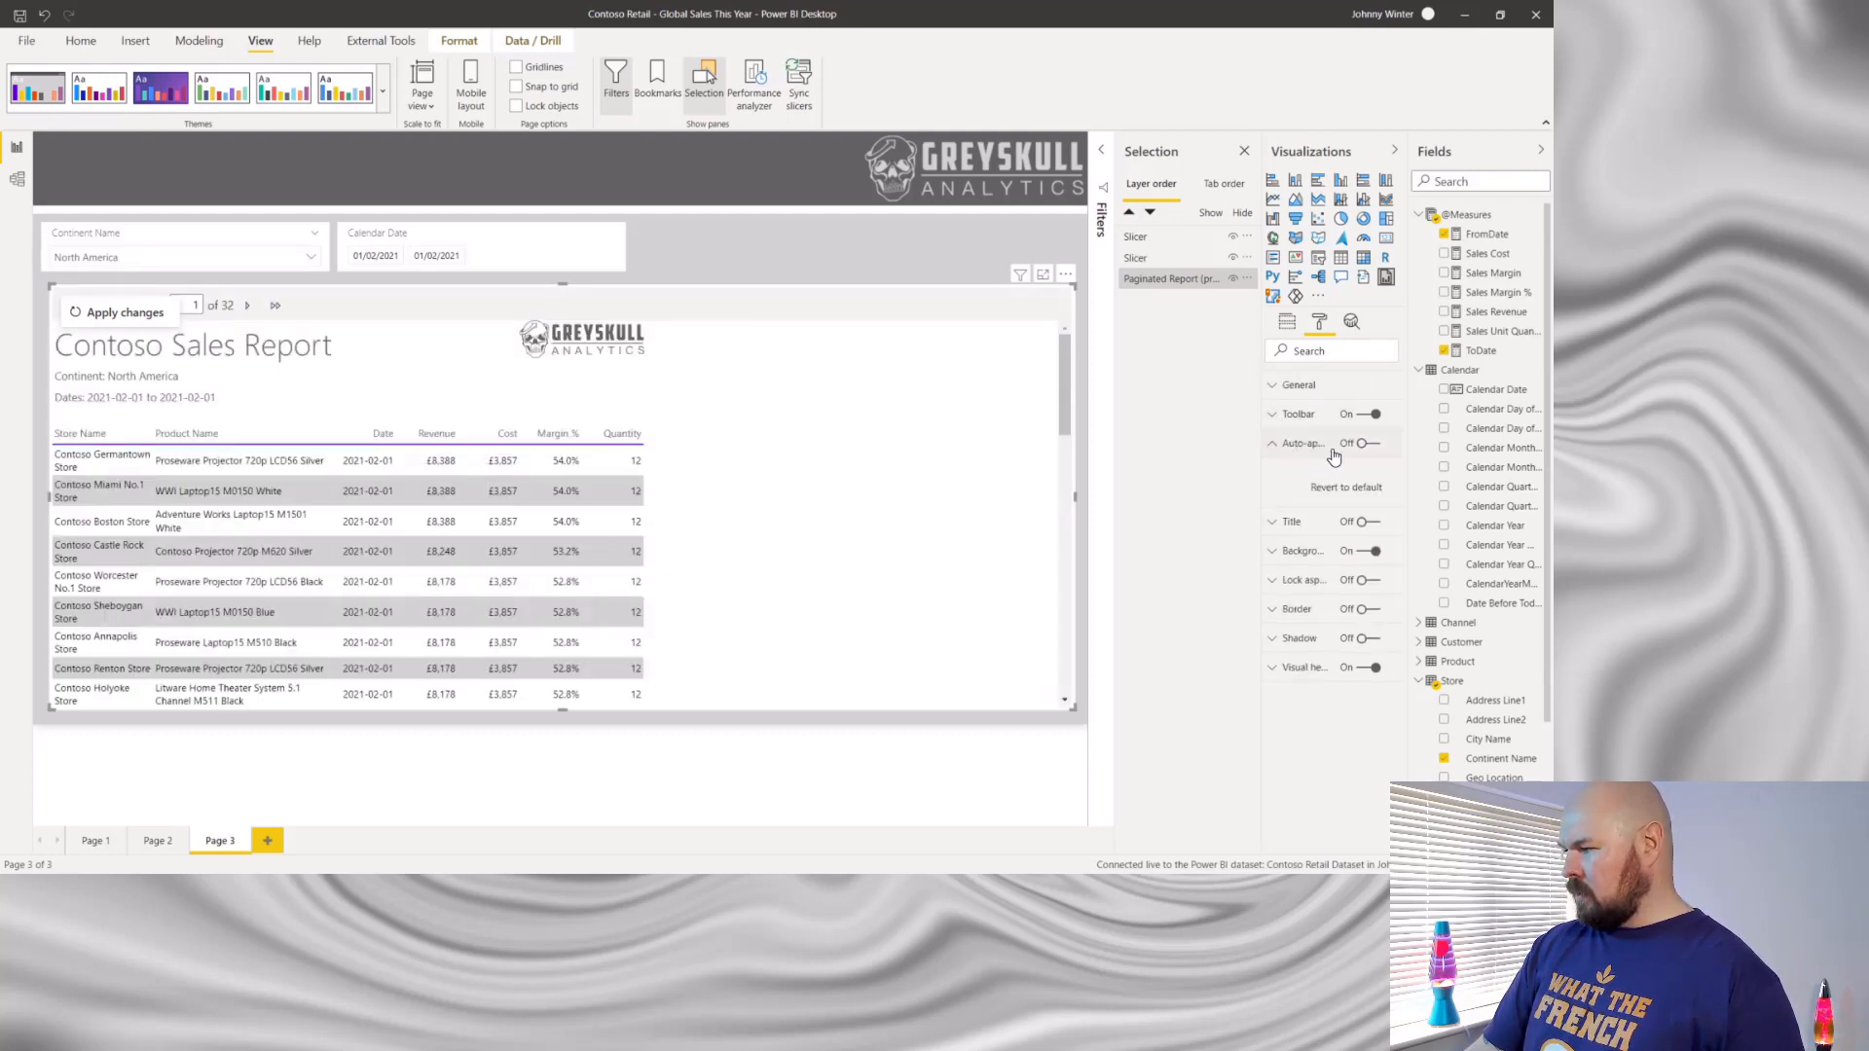
pyautogui.moveTo(1262, 463); pyautogui.dragTo(1172, 452)
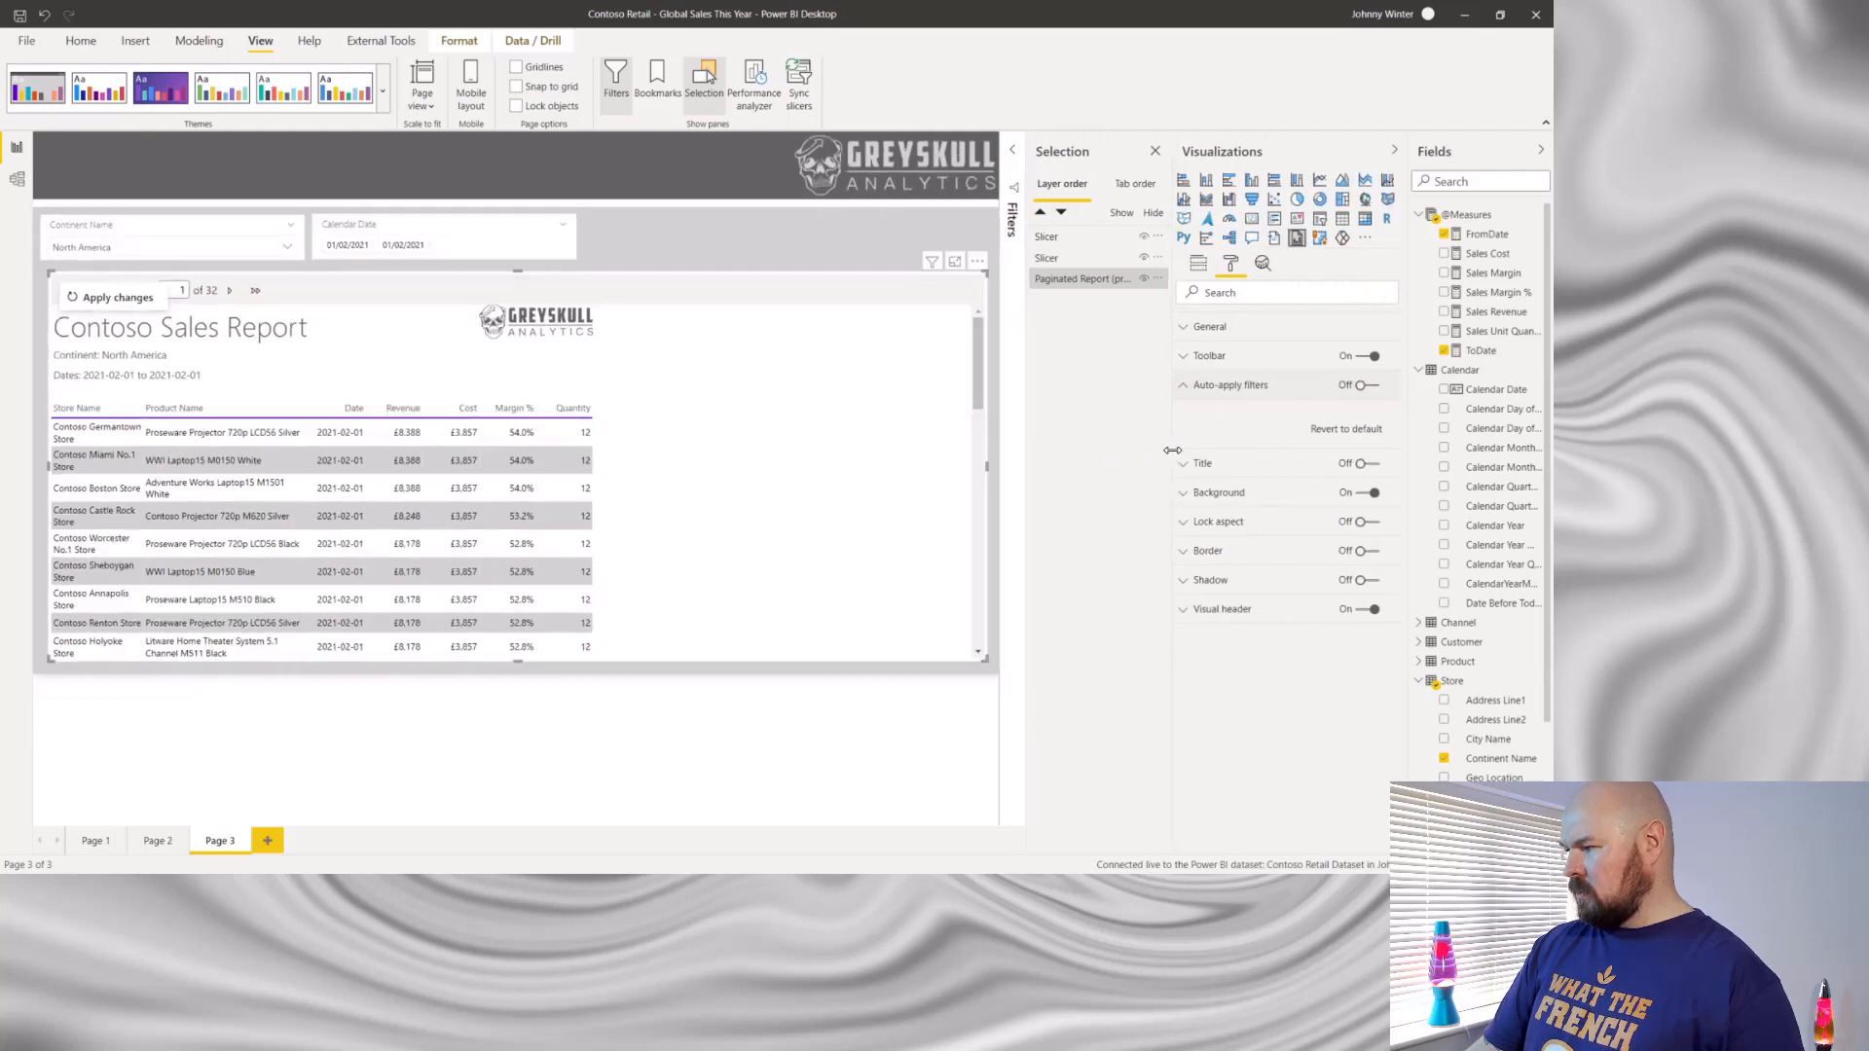
pyautogui.click(1365, 385)
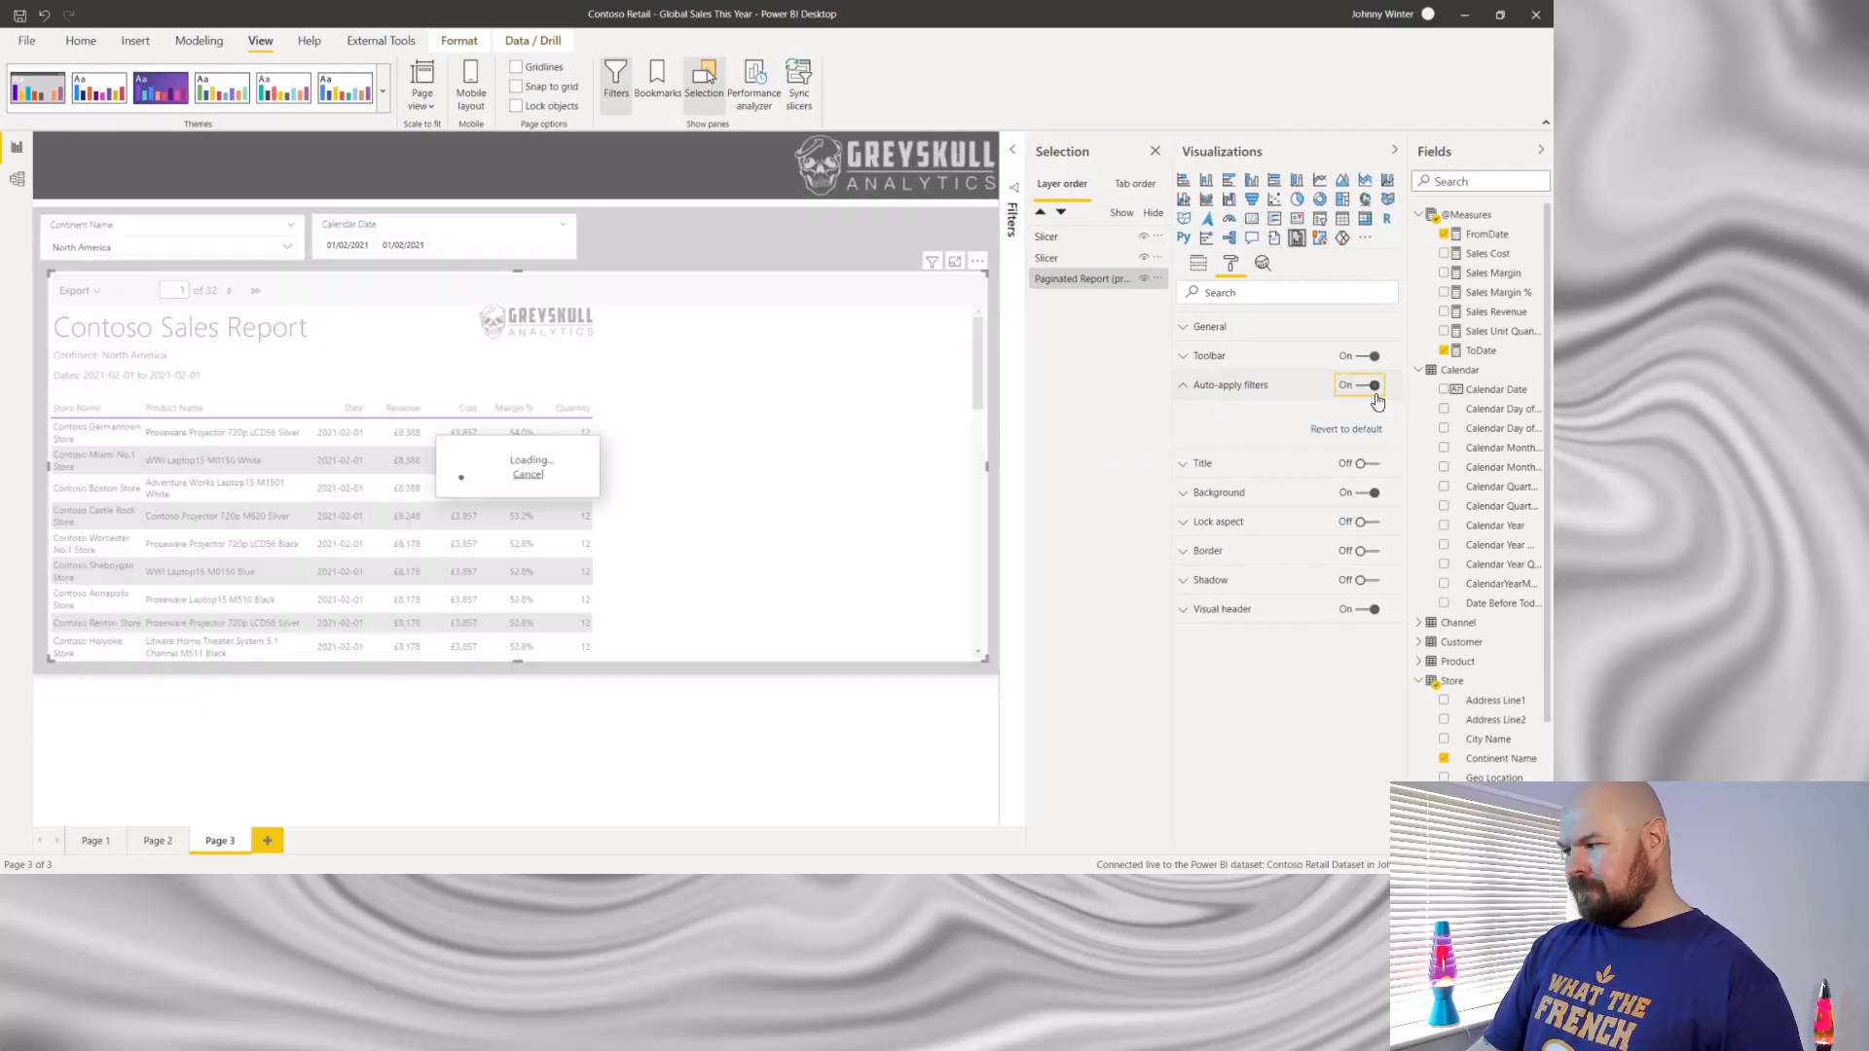
# - Set the Continent Name slicer to Europe and the Calendar Date slicer's end date to 28/02/2021
pyautogui.click(1184, 388)
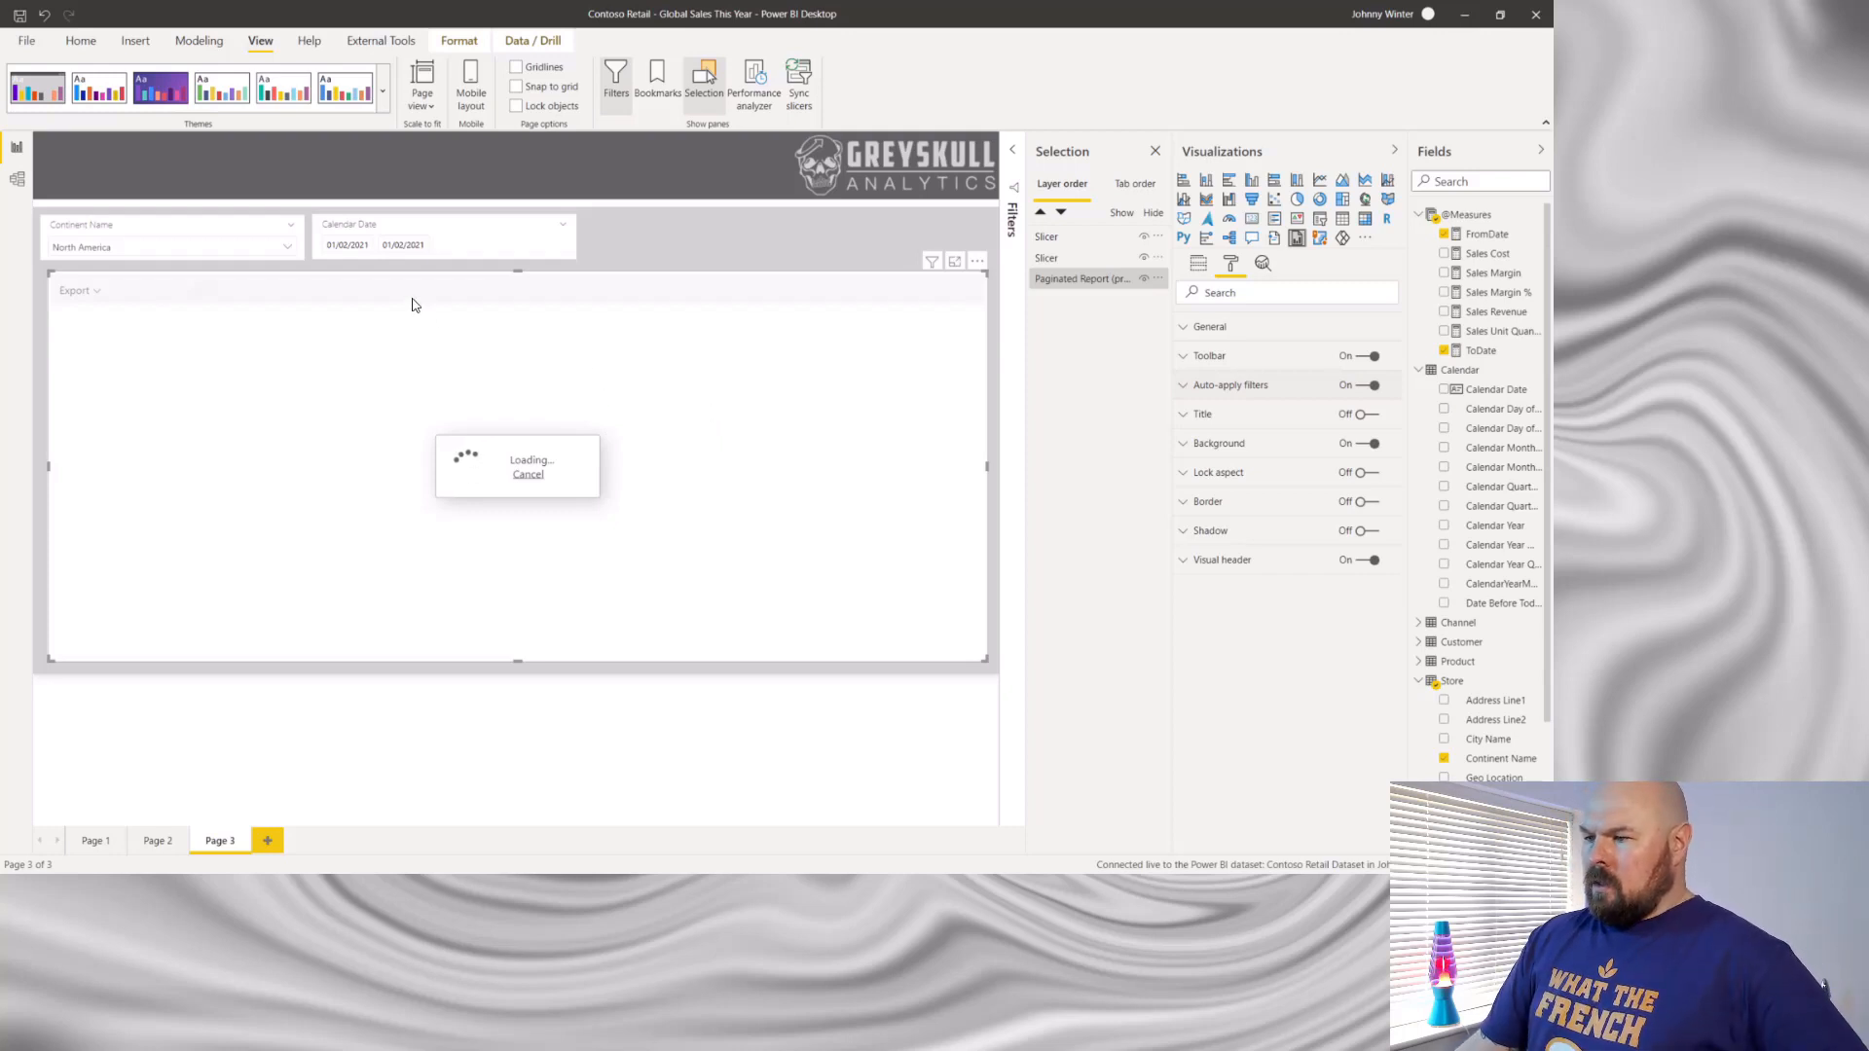
pyautogui.click(286, 252)
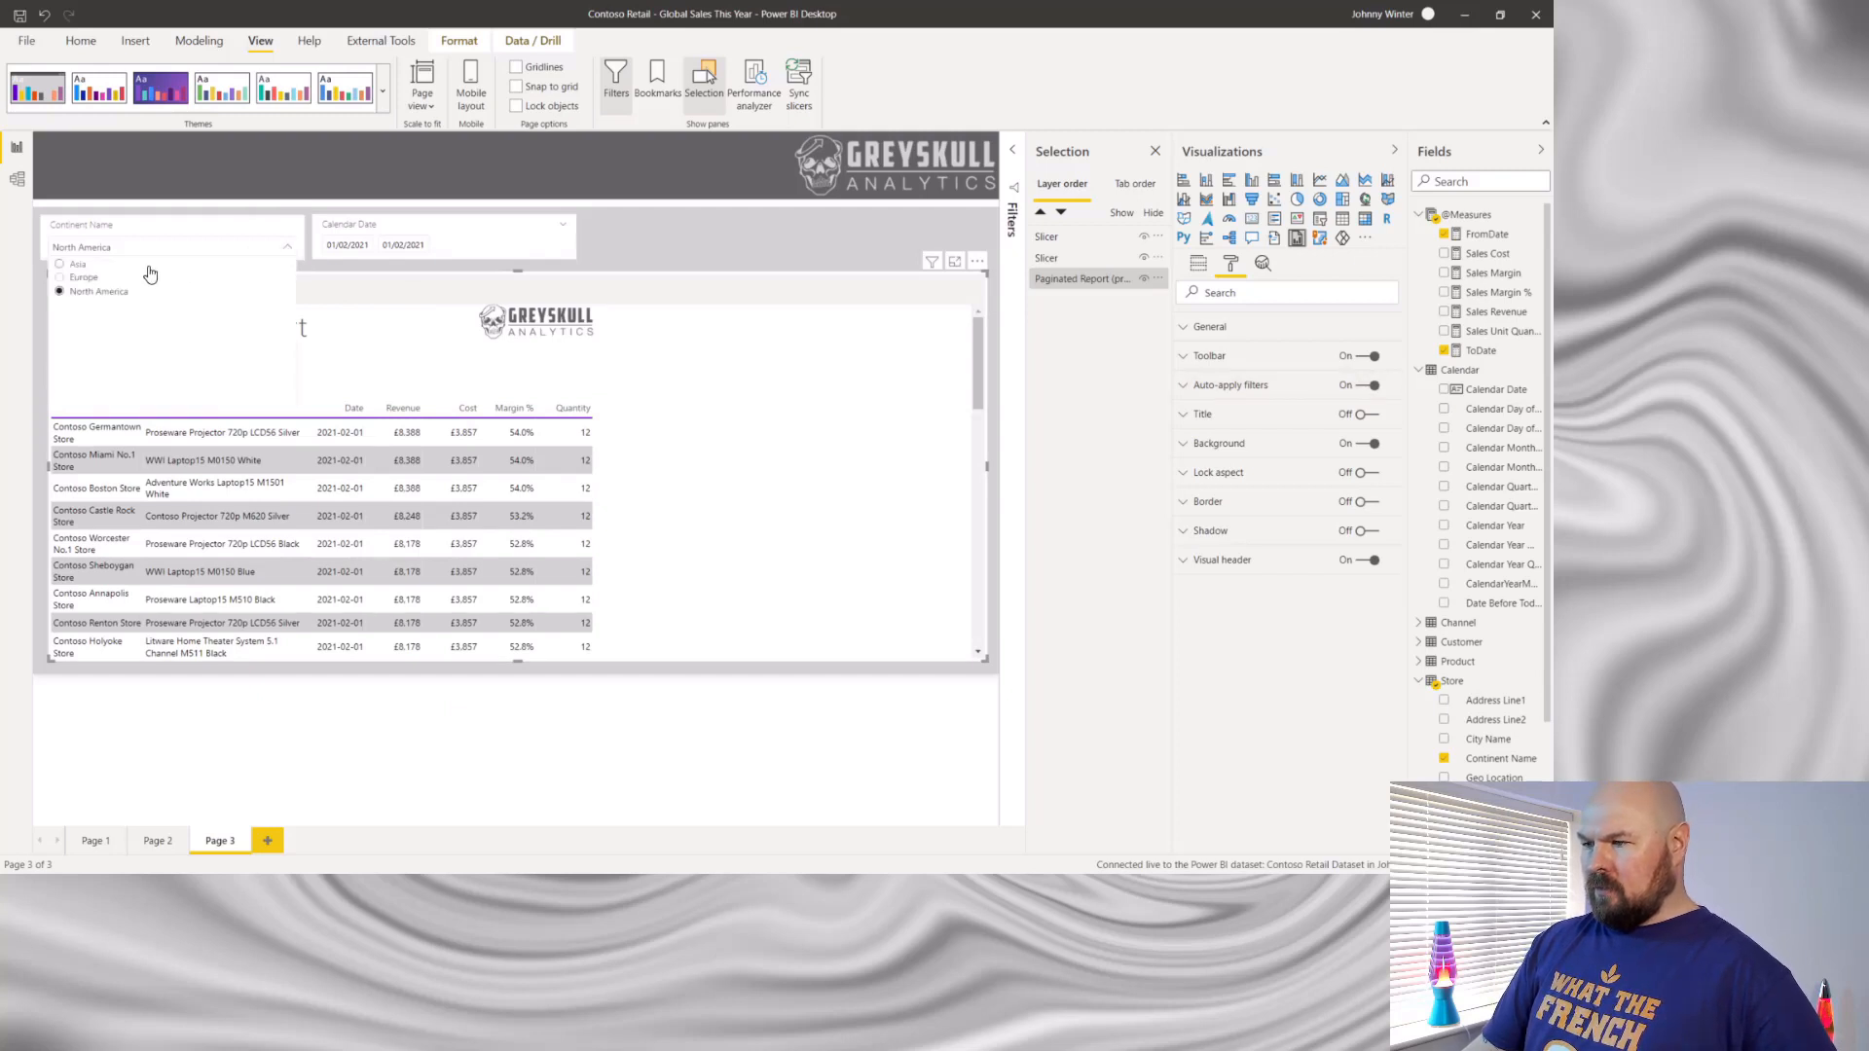
pyautogui.click(64, 283)
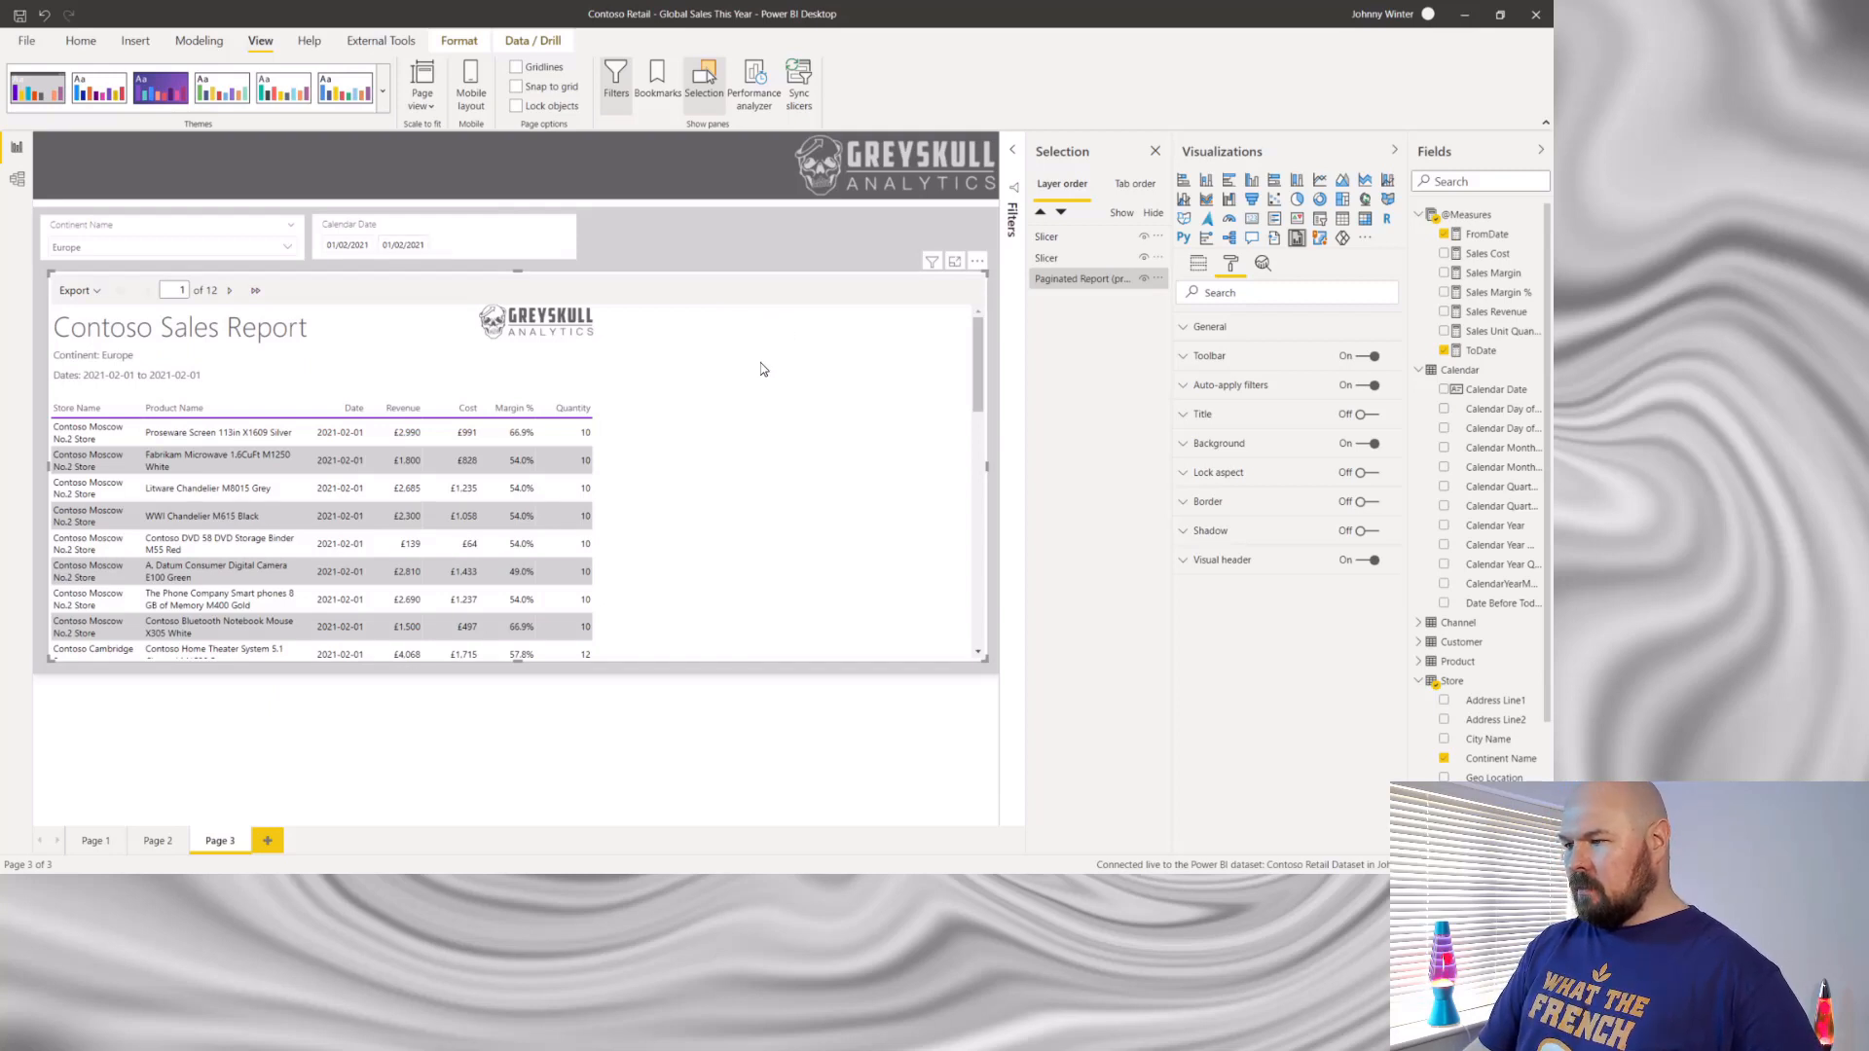
pyautogui.click(407, 245)
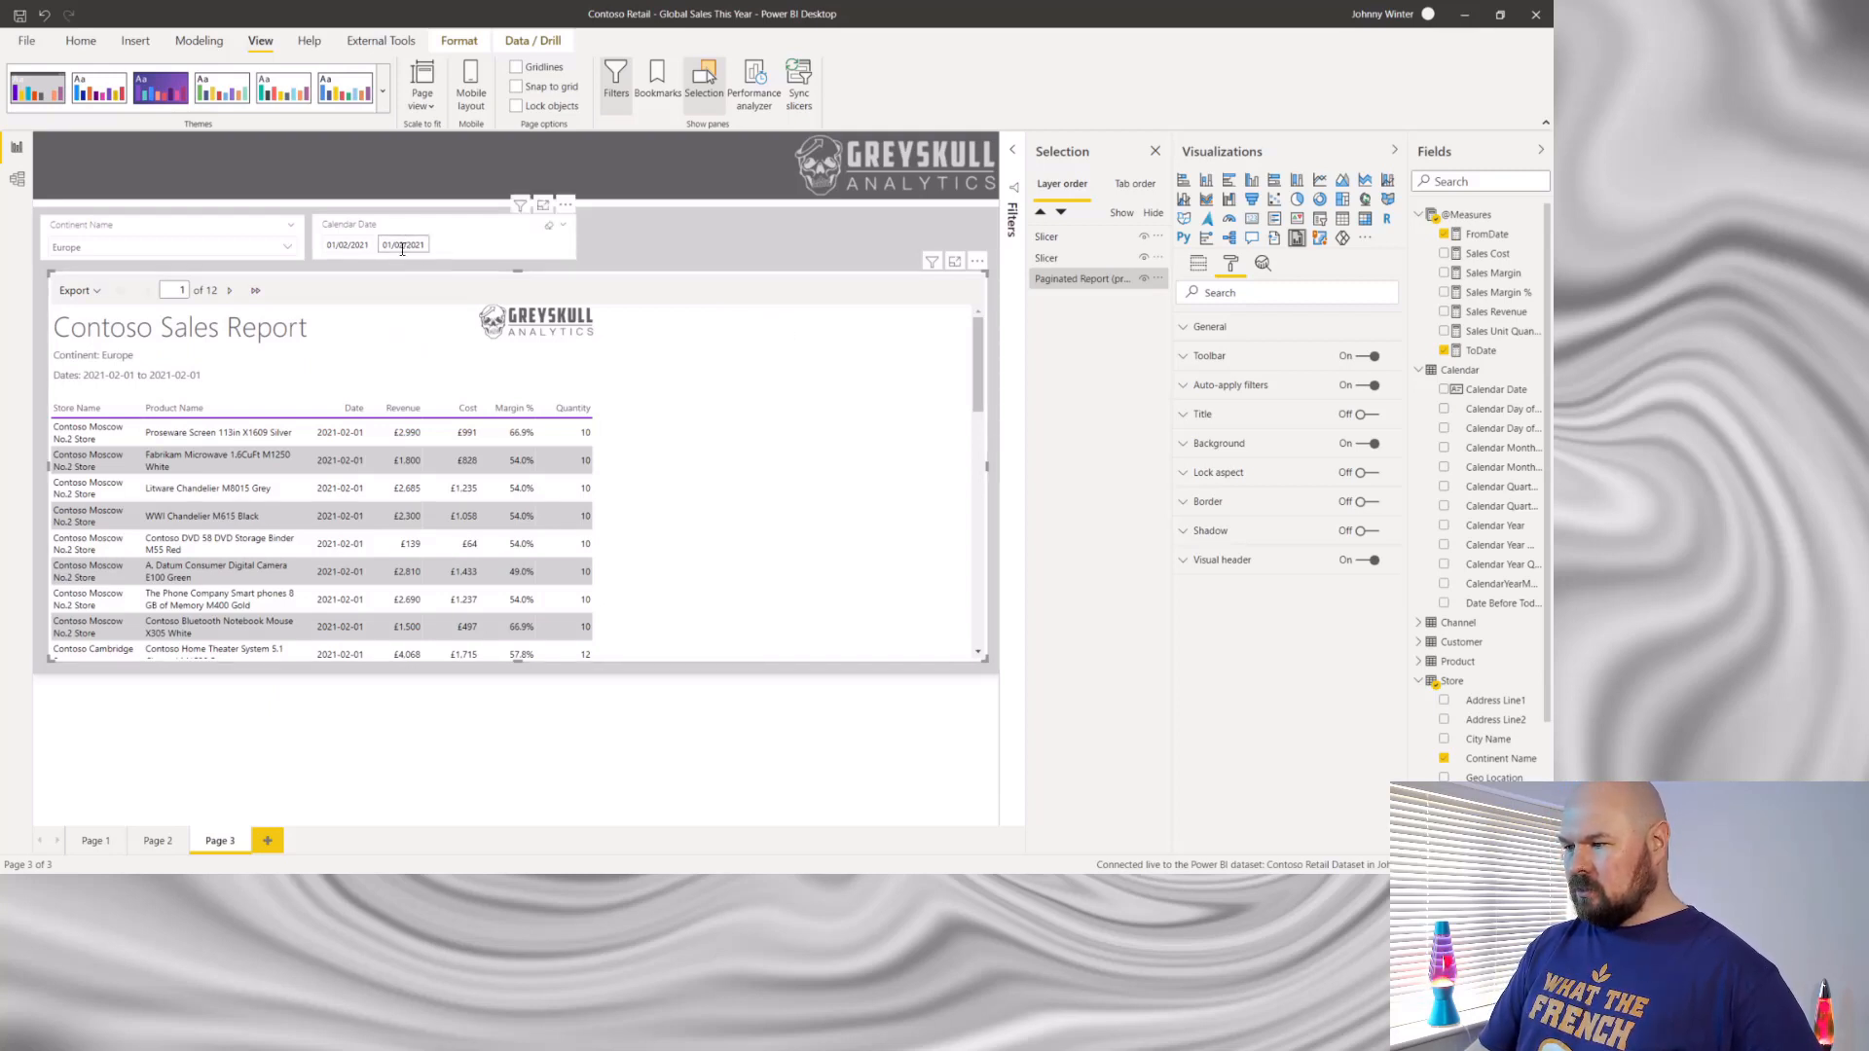
pyautogui.click(402, 247)
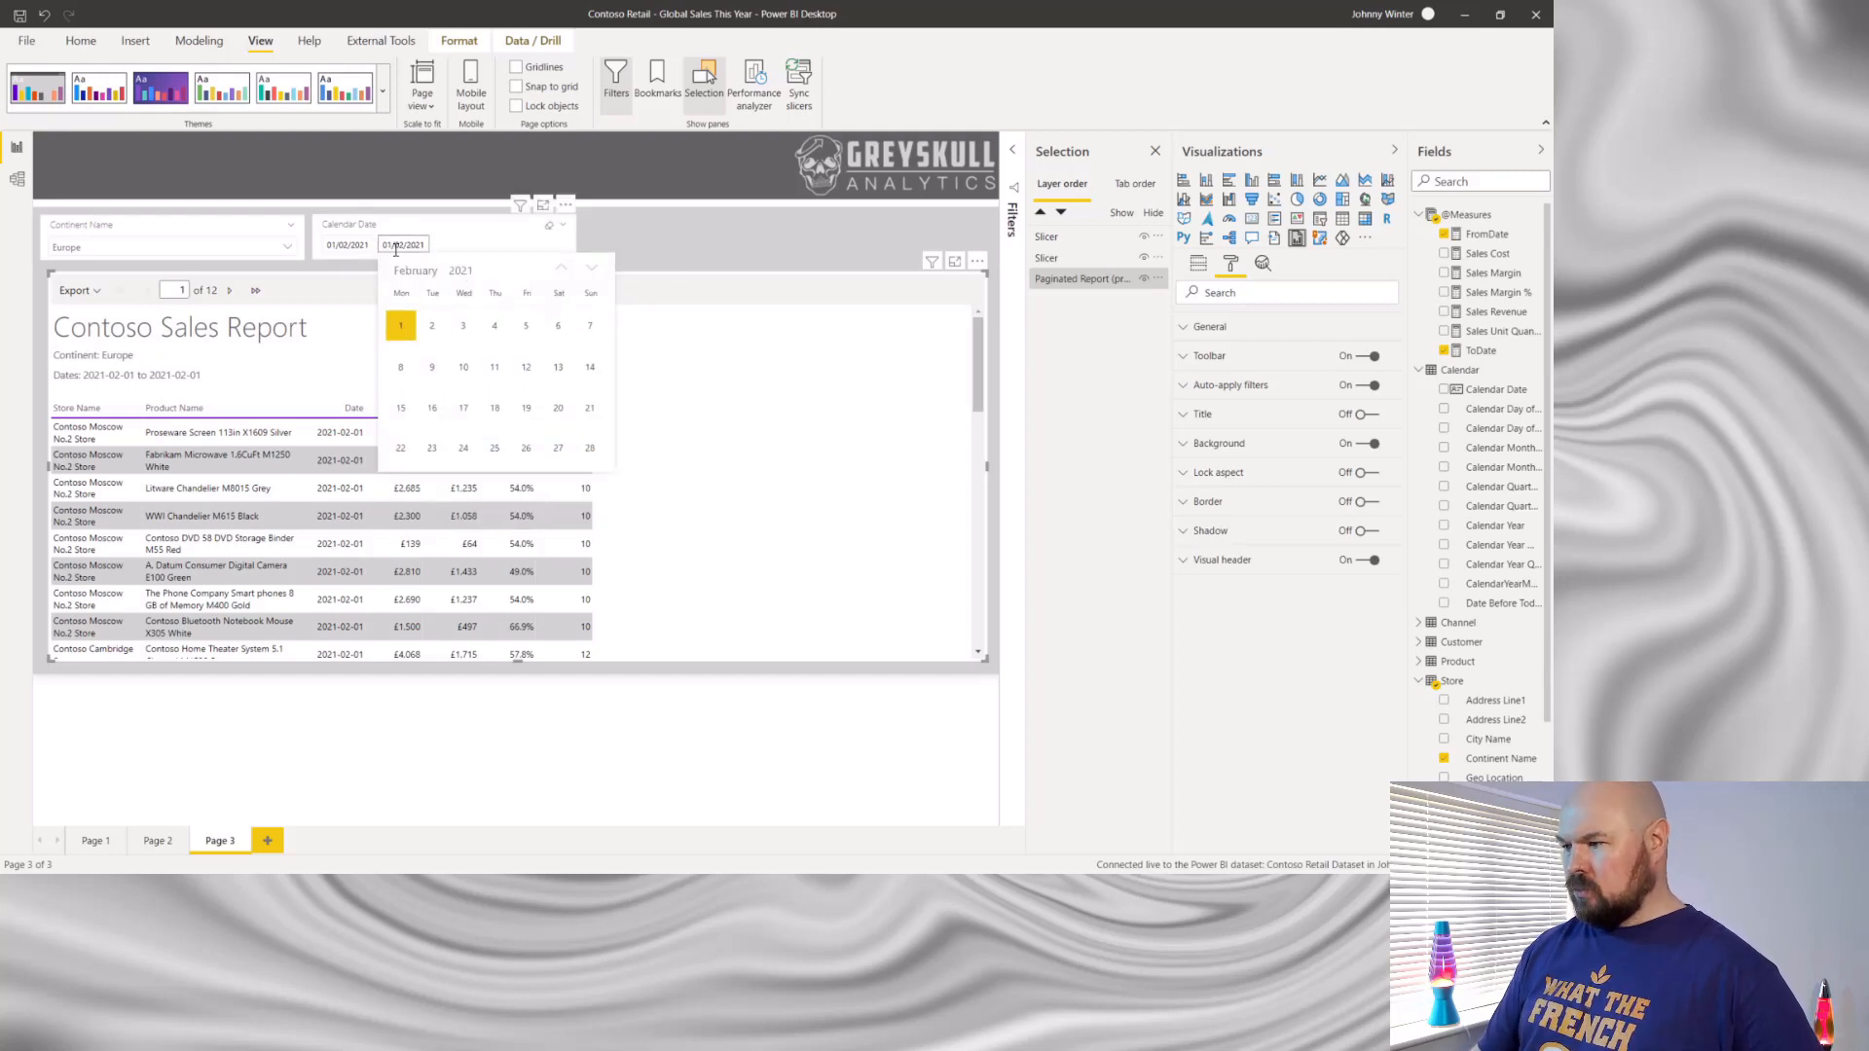
pyautogui.click(589, 450)
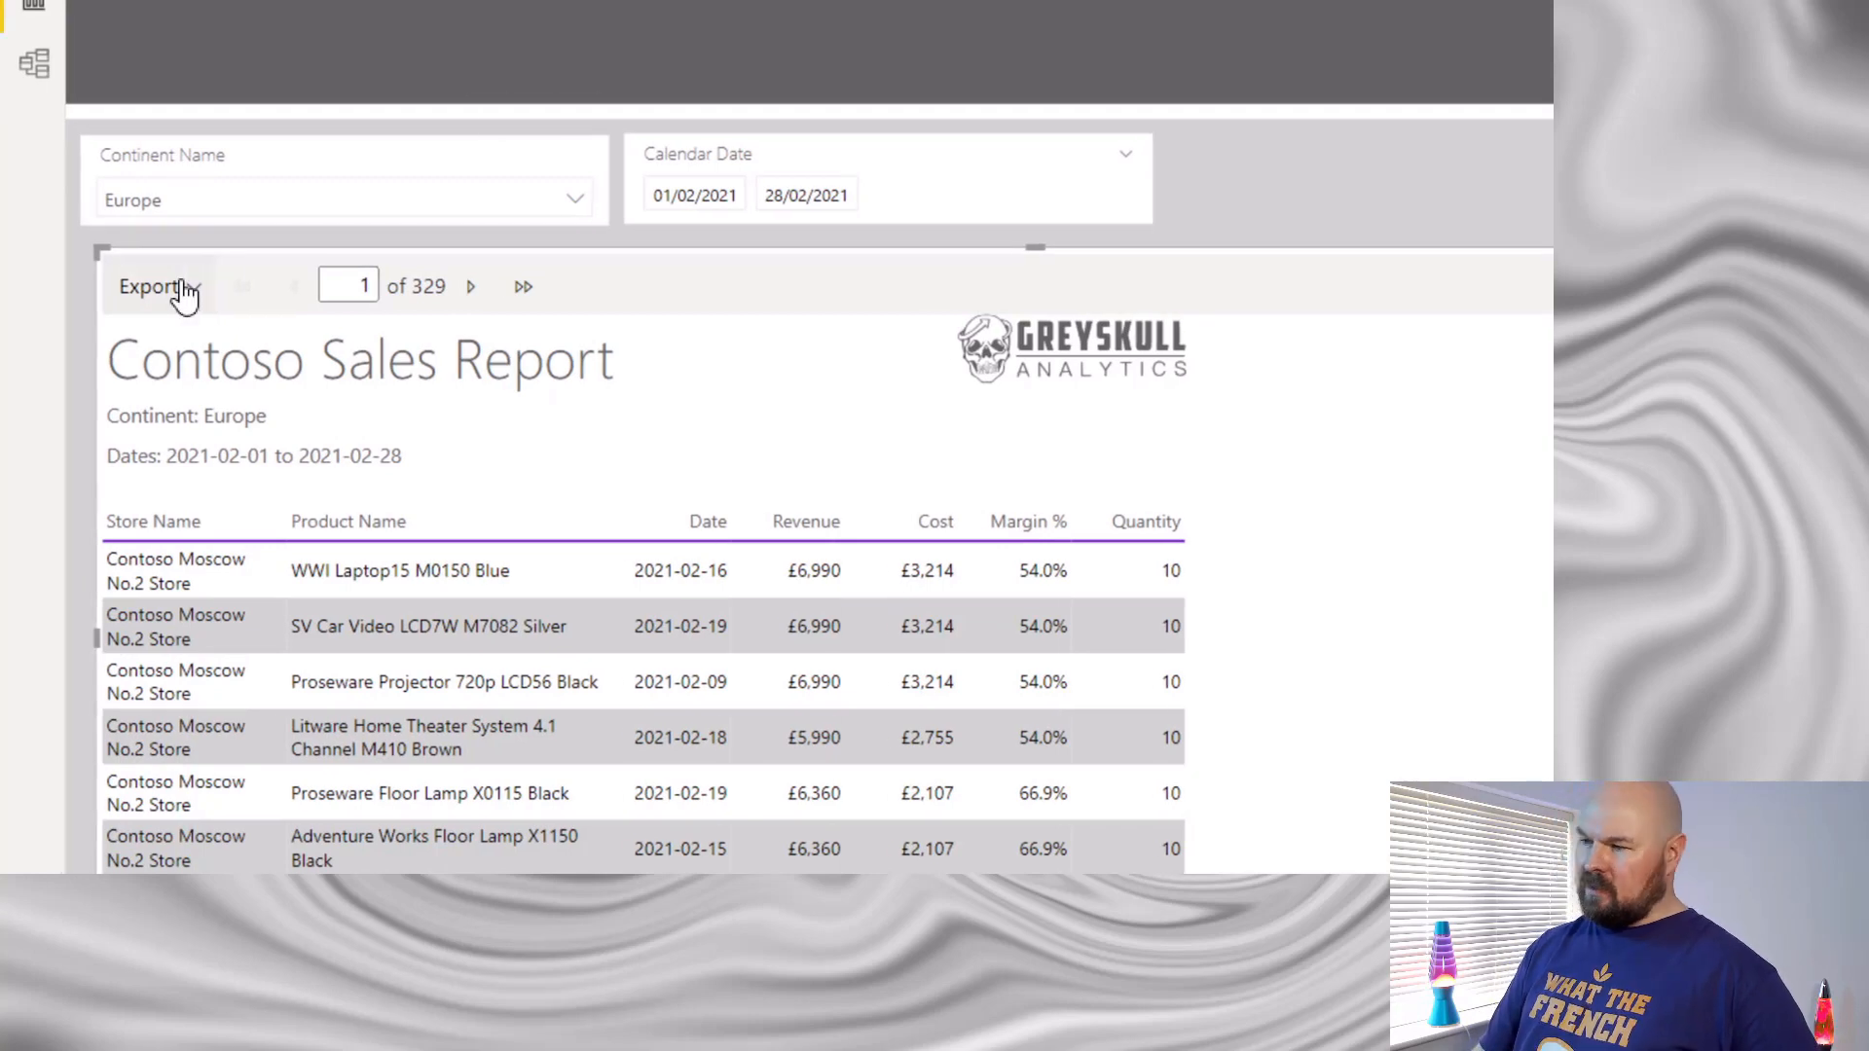
# - Export the paginated report to Microsoft Excel (.xlsx) and save it on the Desktop as Contoso Sales Report
pyautogui.click(197, 295)
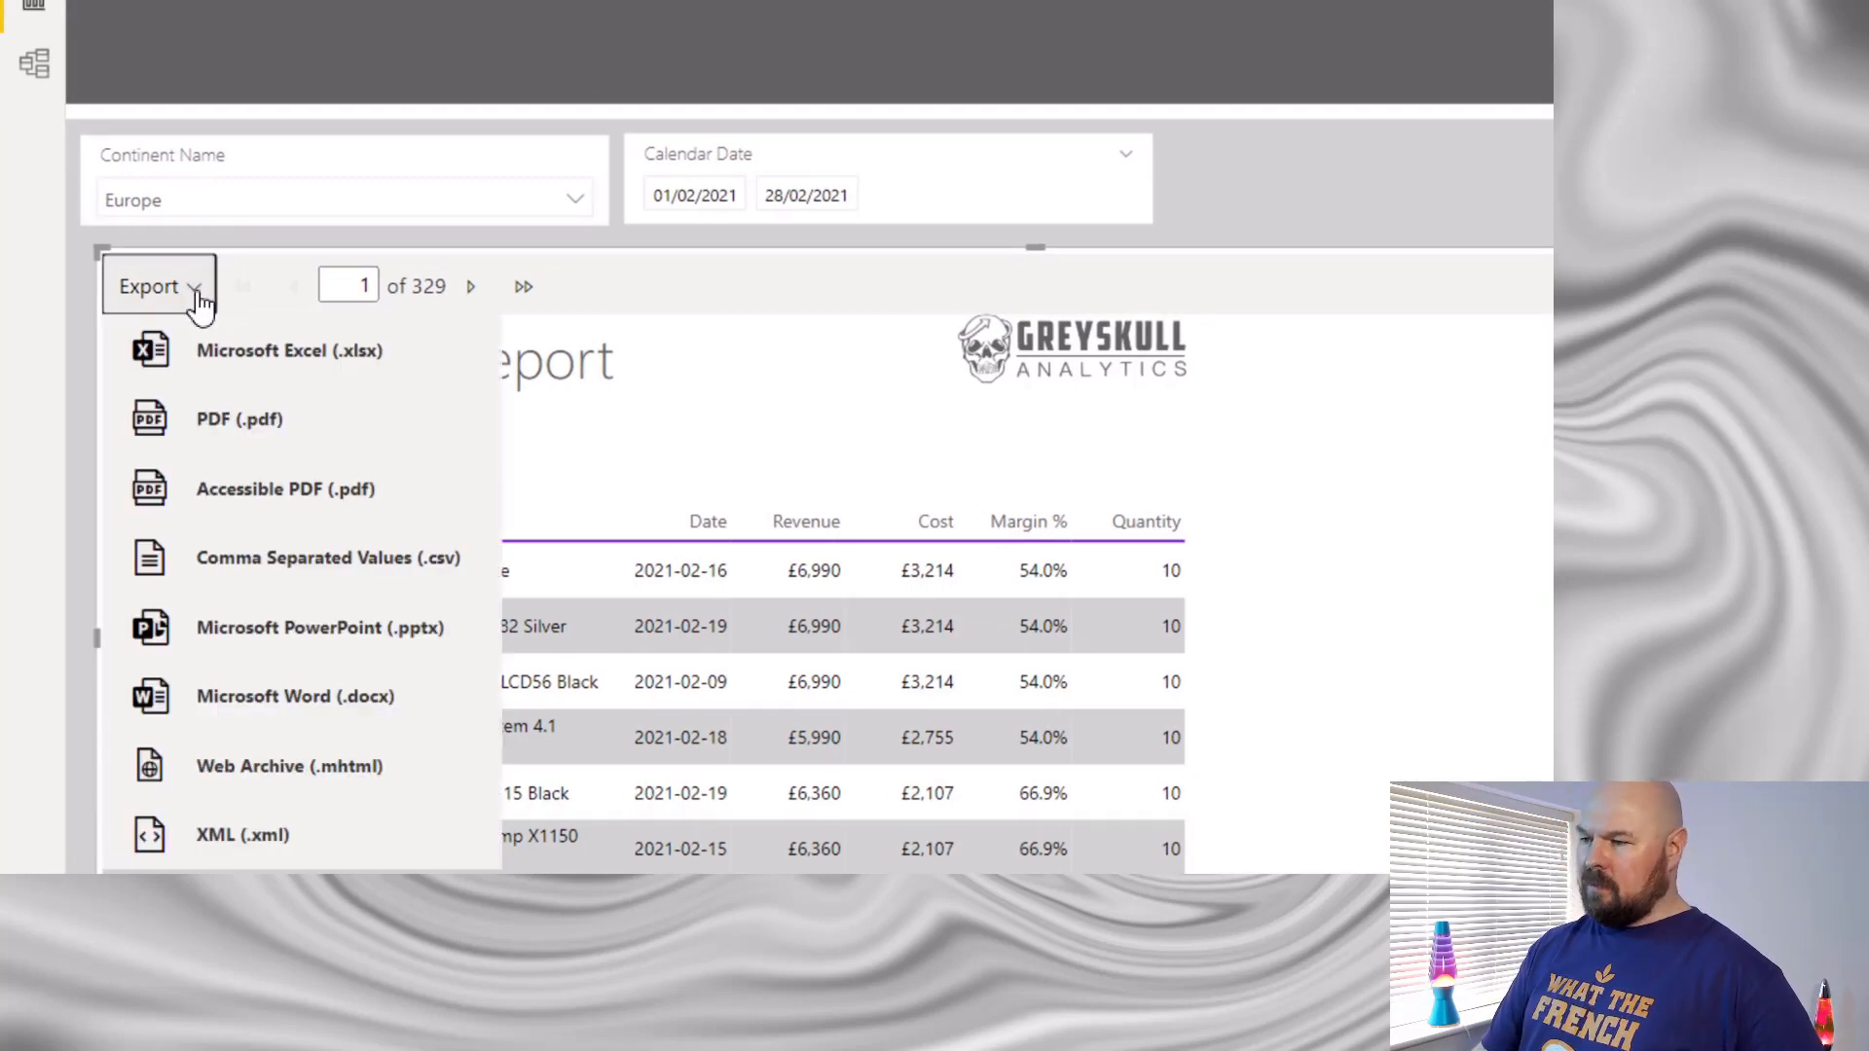
pyautogui.click(258, 355)
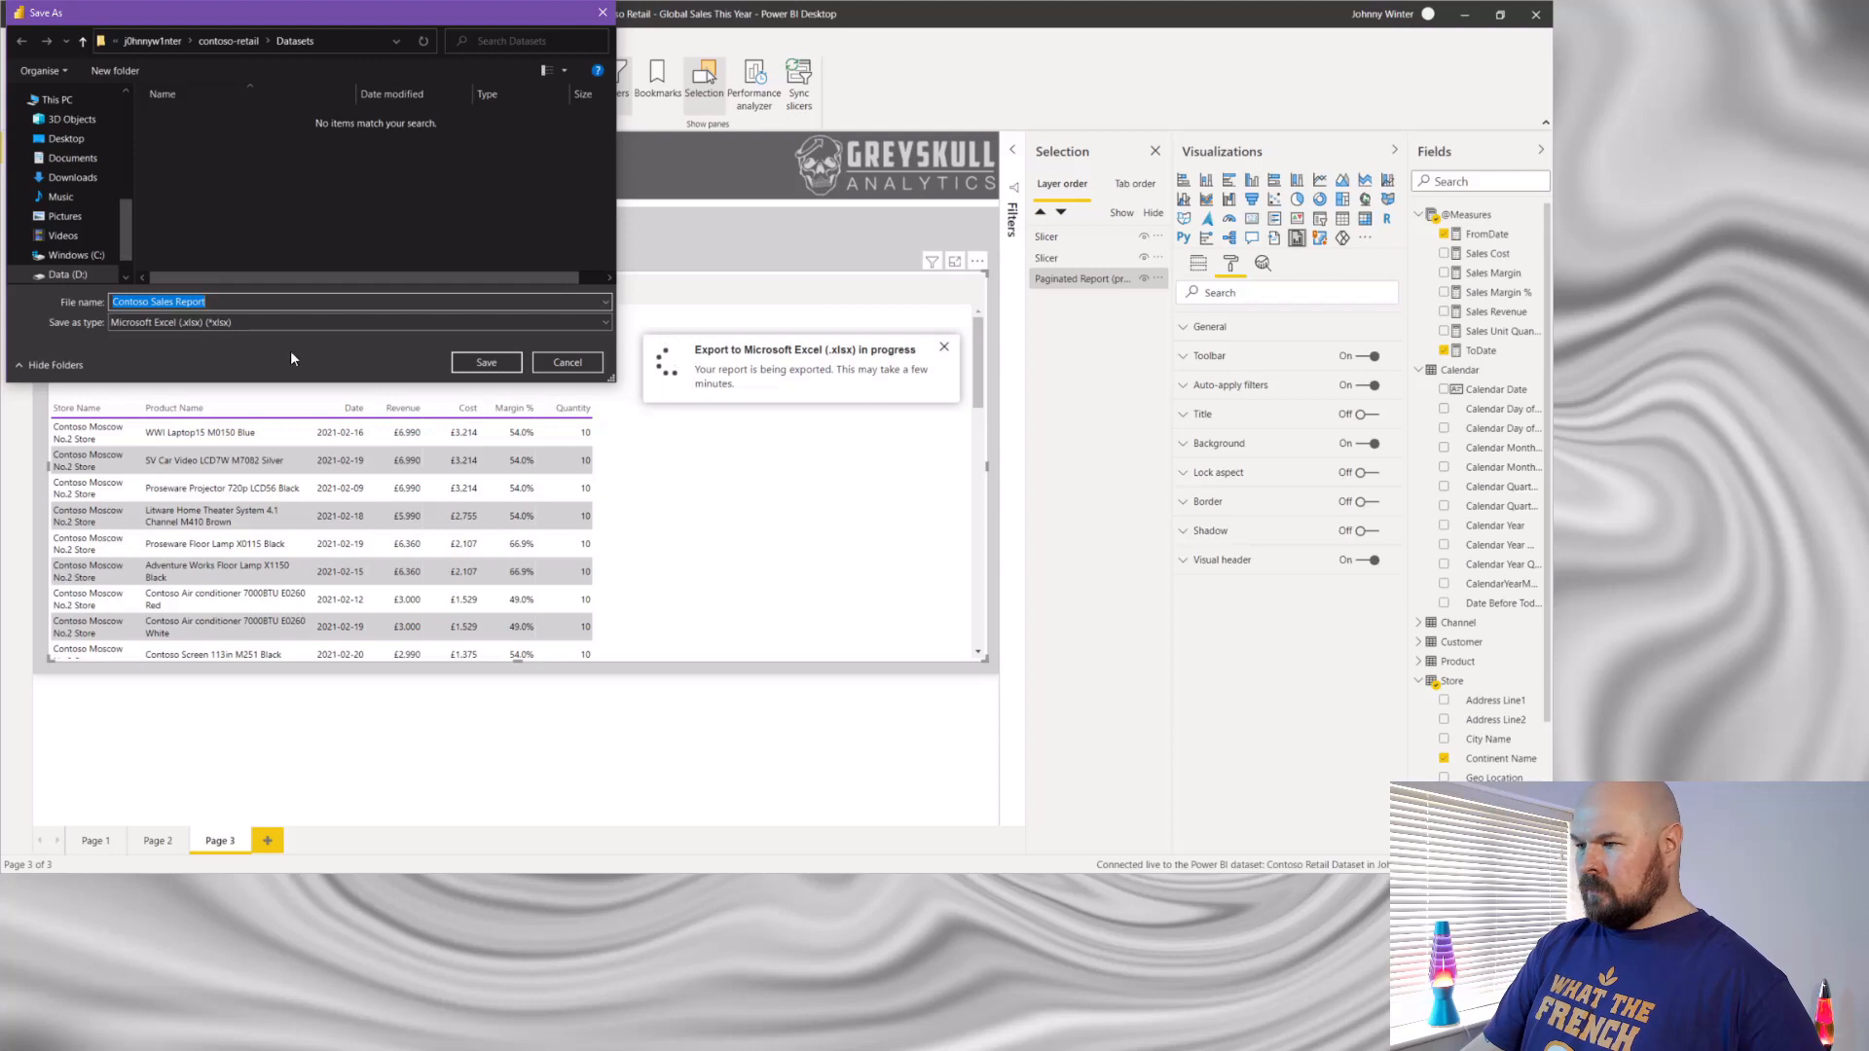
pyautogui.moveTo(296, 11); pyautogui.dragTo(569, 130)
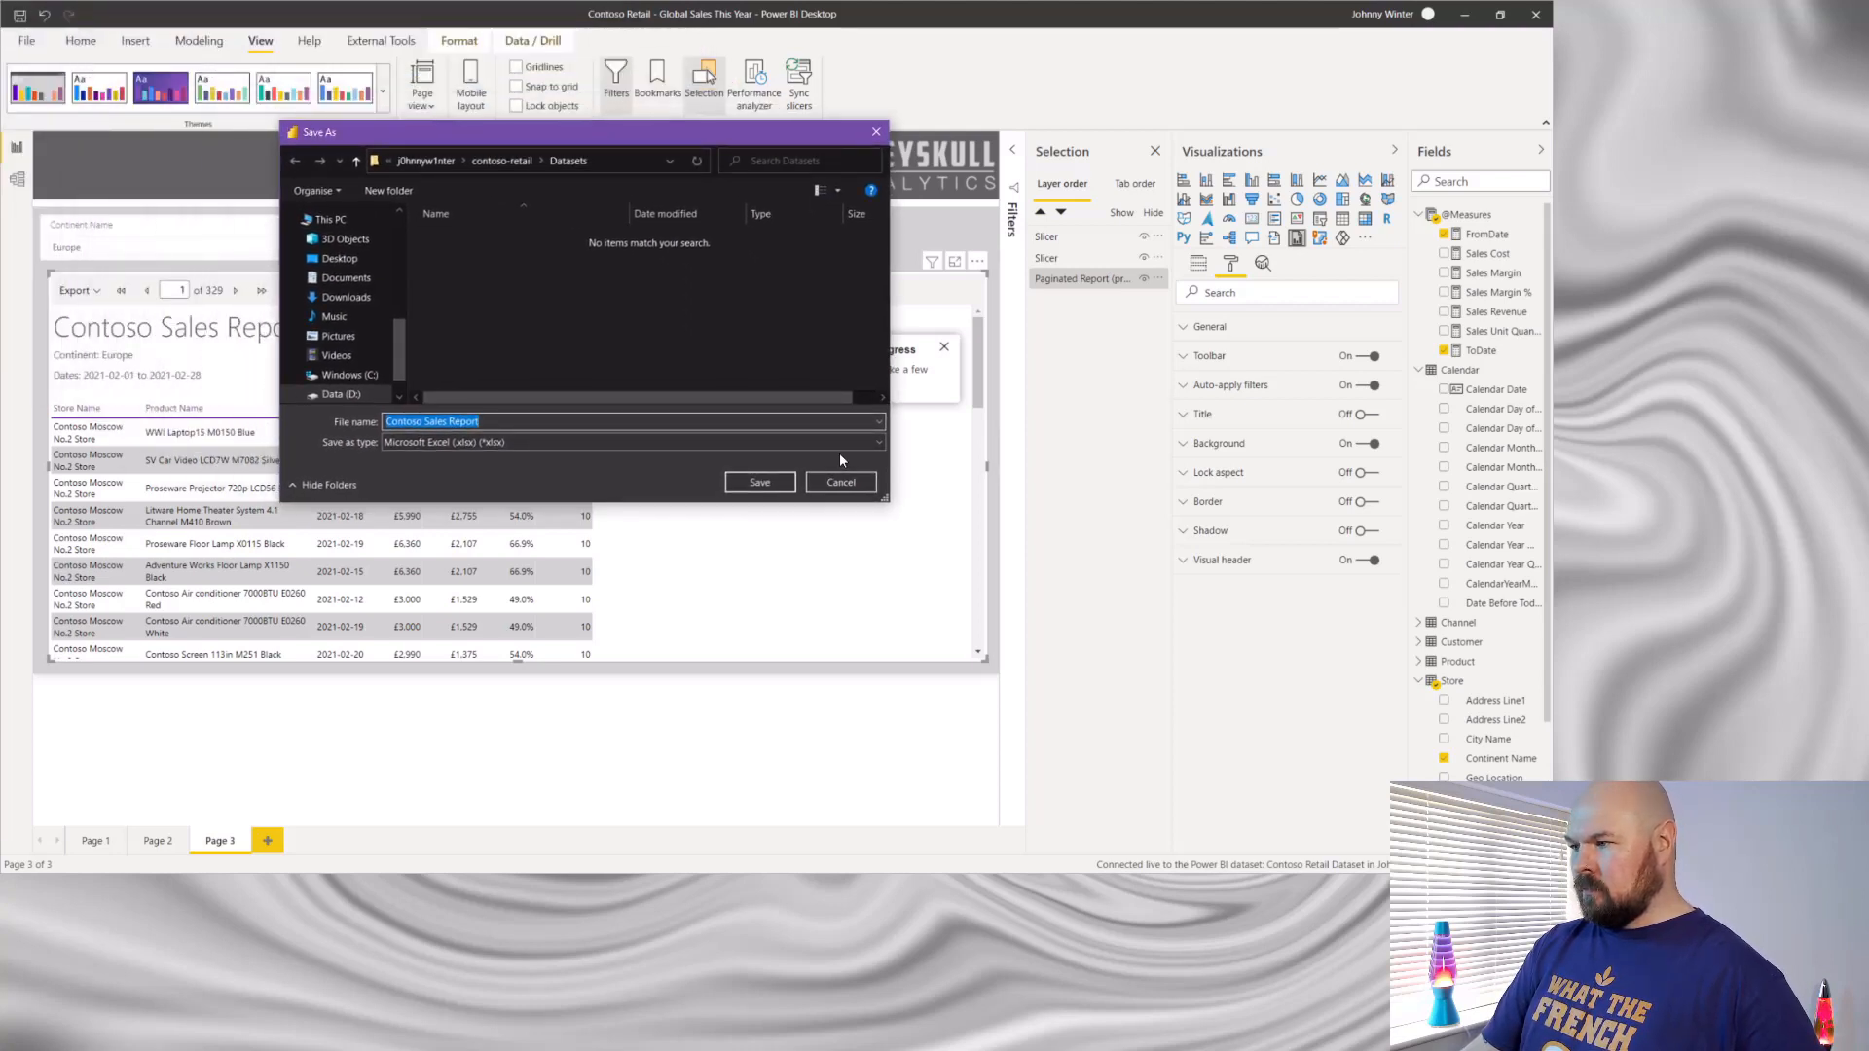
pyautogui.click(340, 258)
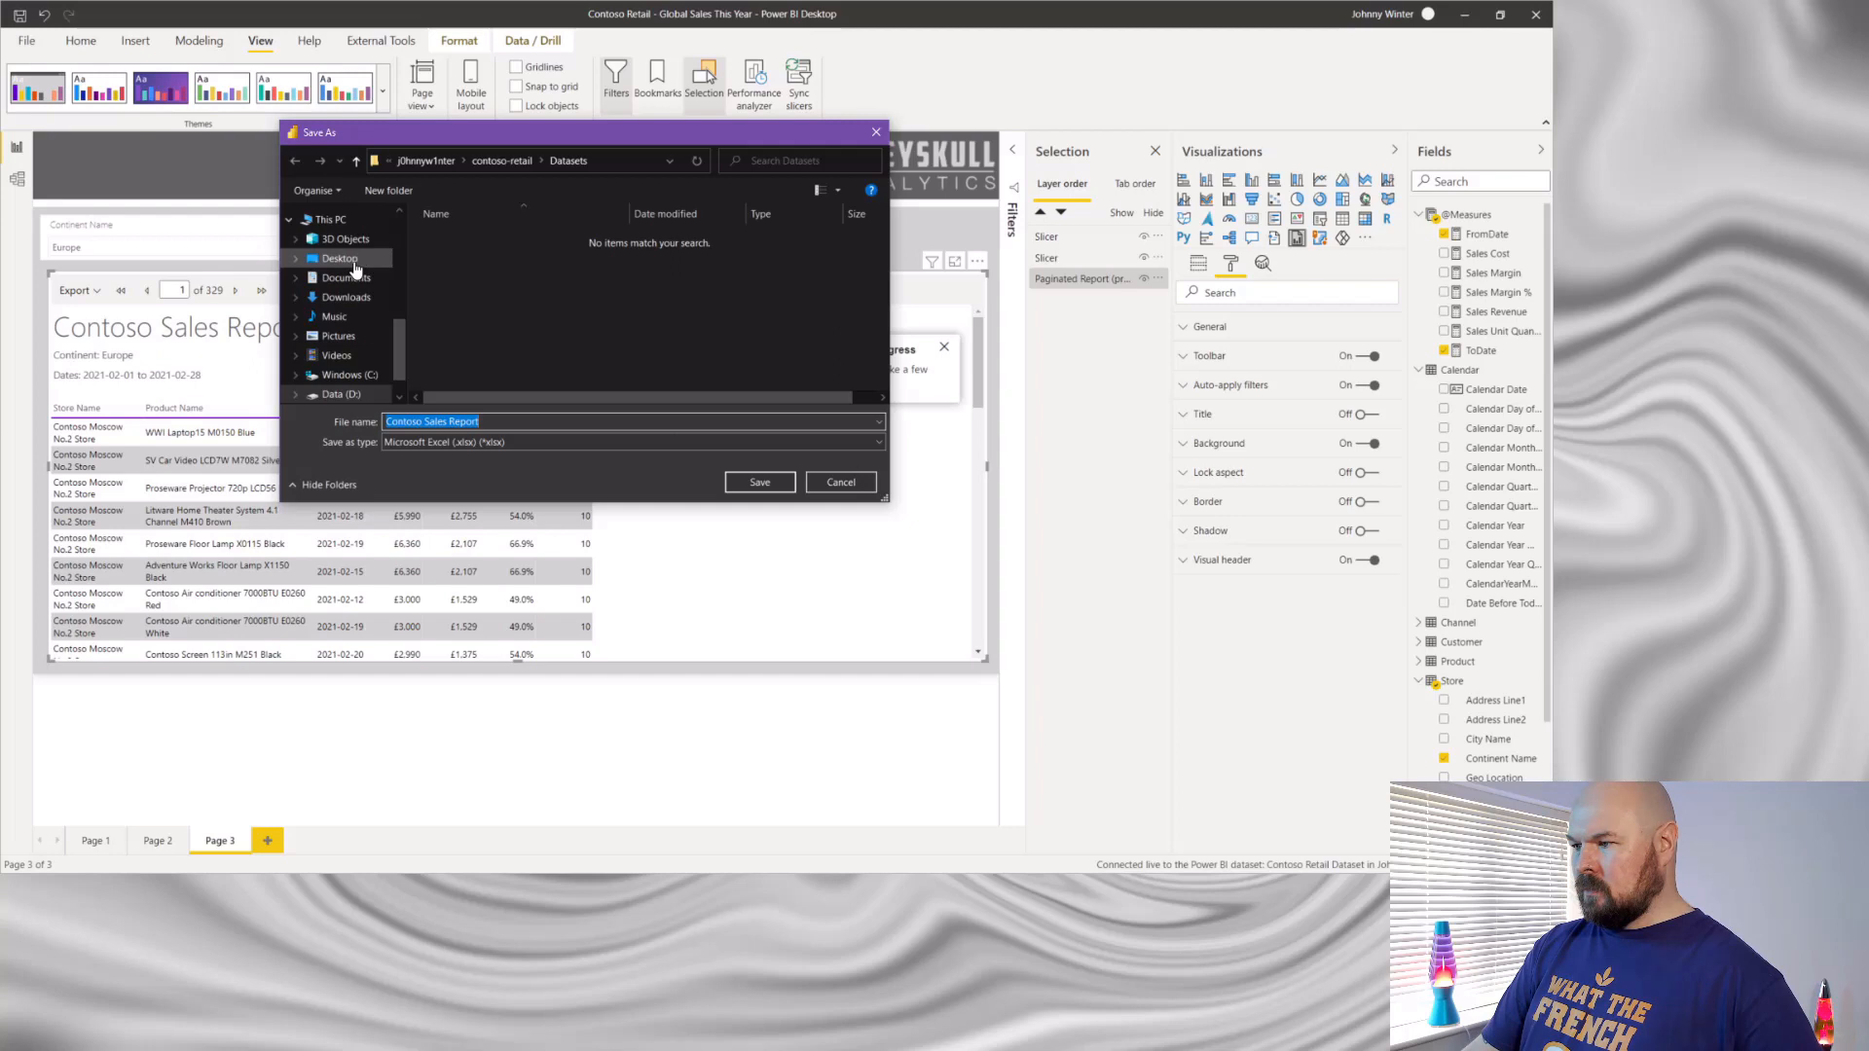
pyautogui.click(760, 483)
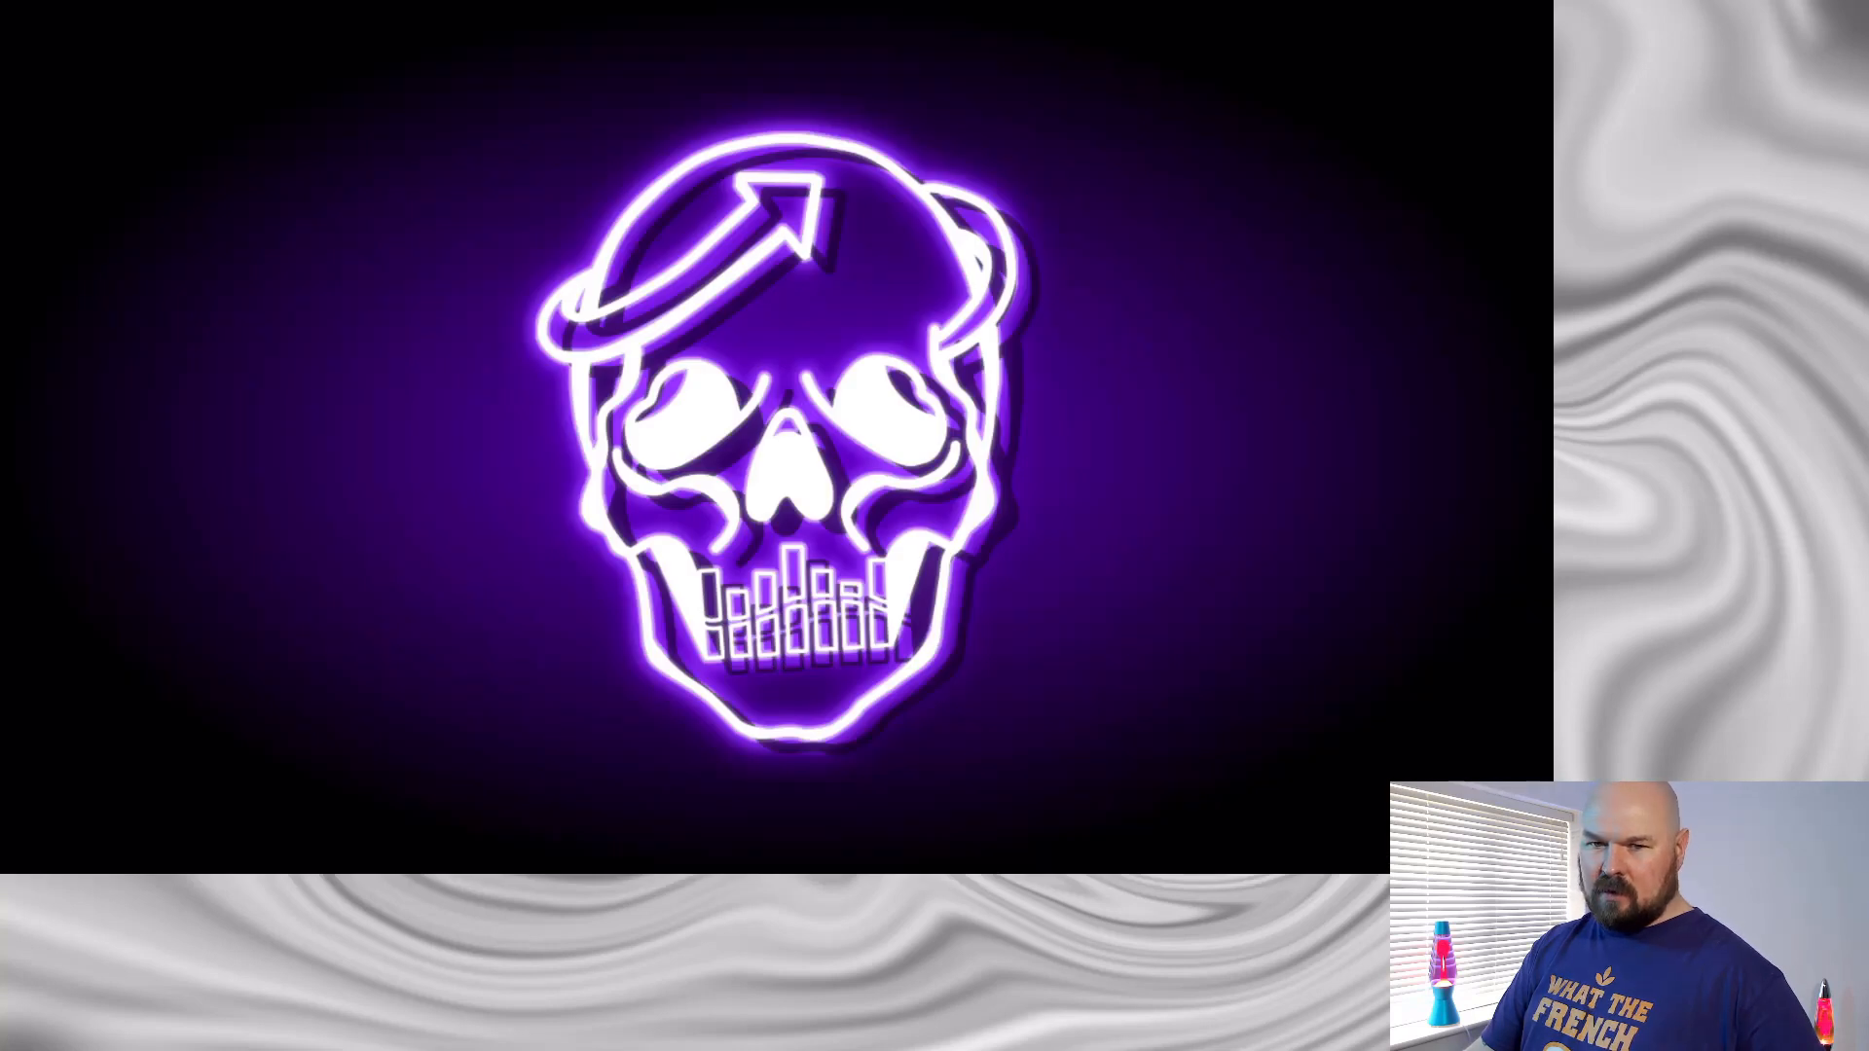
# - Open the exported Contoso Sales Report workbook from the desktop in Excel and maximize its window
pyautogui.moveTo(0, 487); pyautogui.dragTo(173, 229)
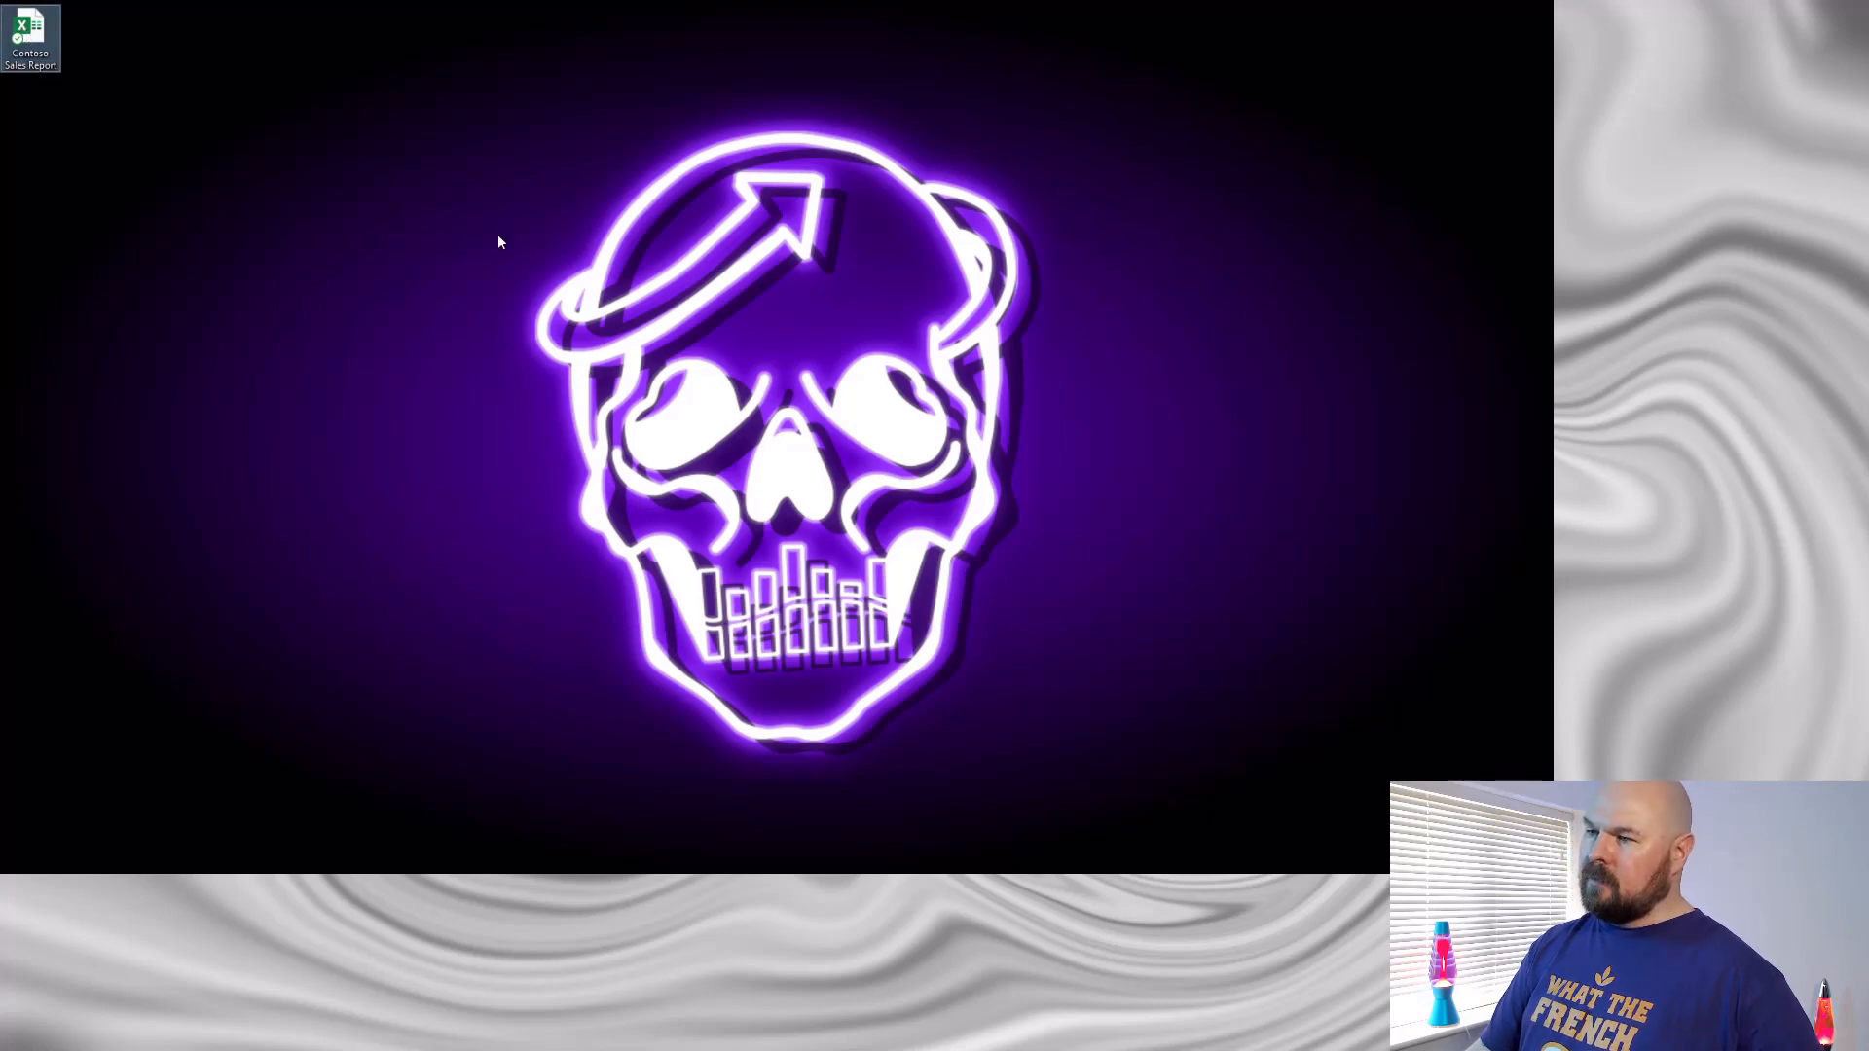
pyautogui.click(598, 260)
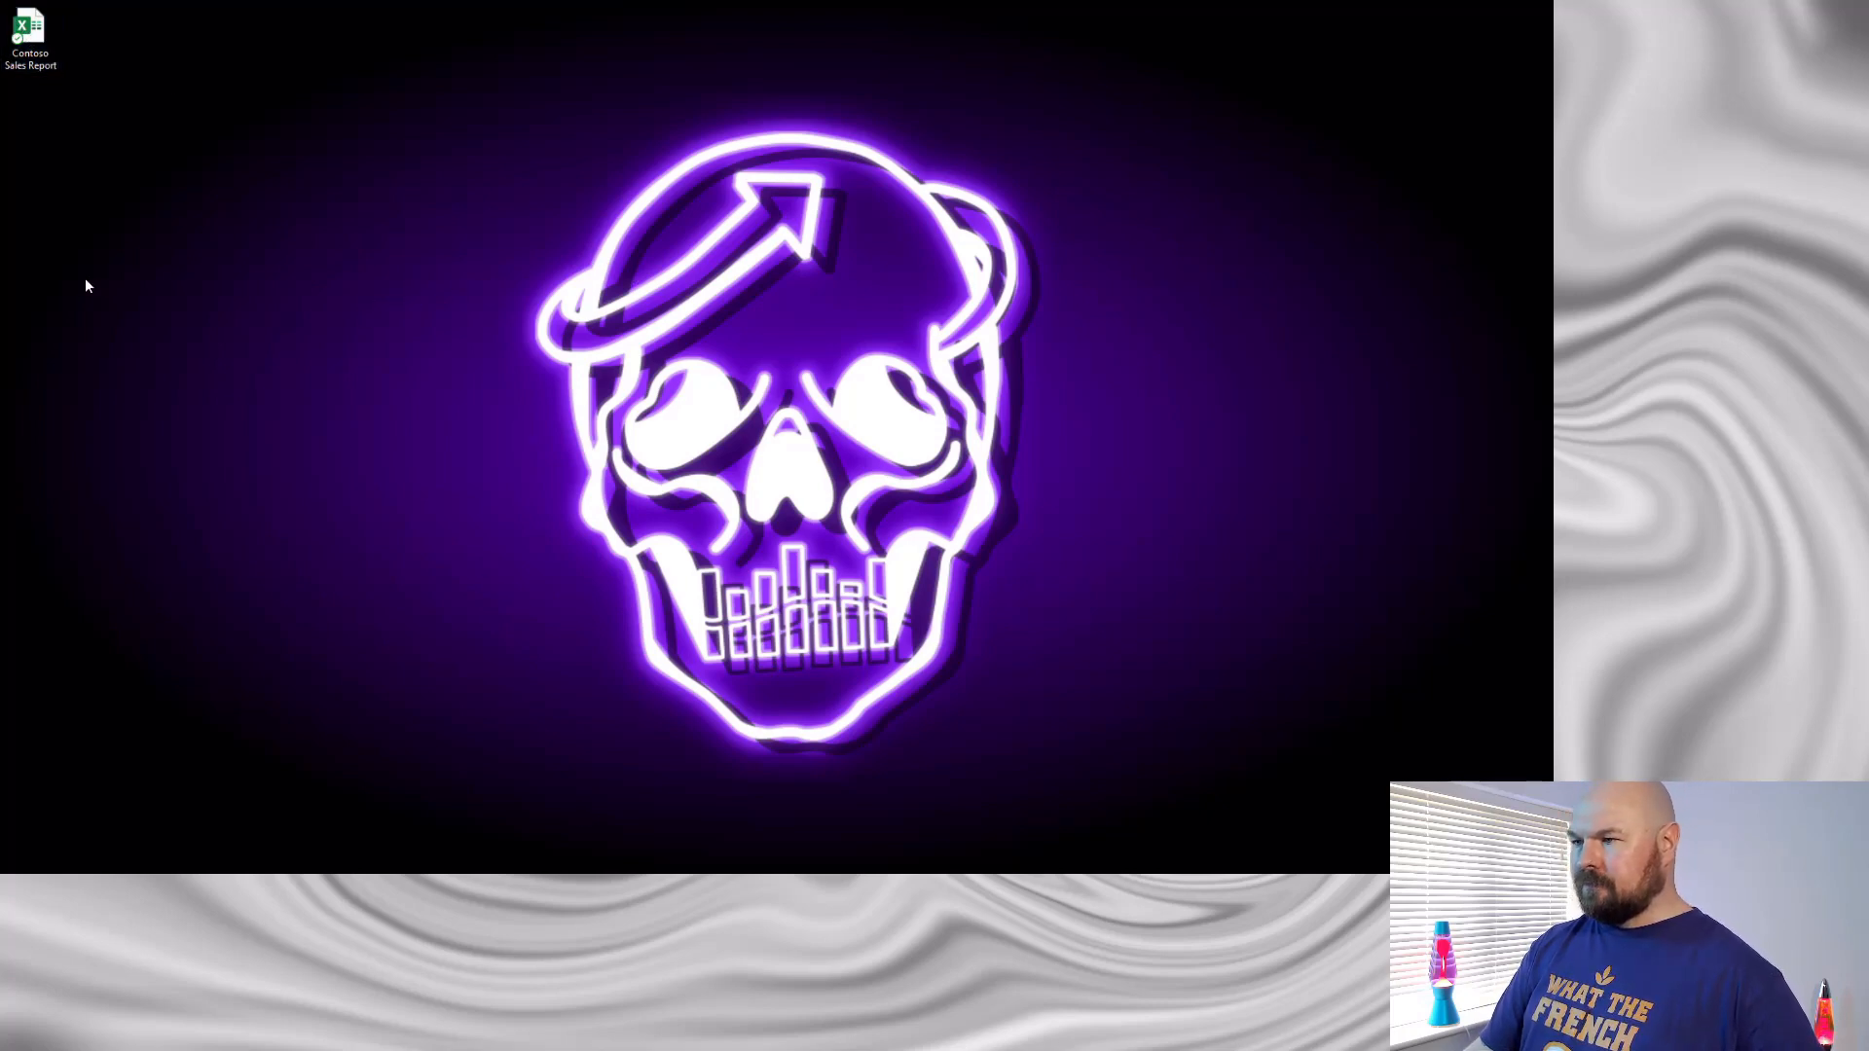
pyautogui.moveTo(0, 237); pyautogui.dragTo(859, 133)
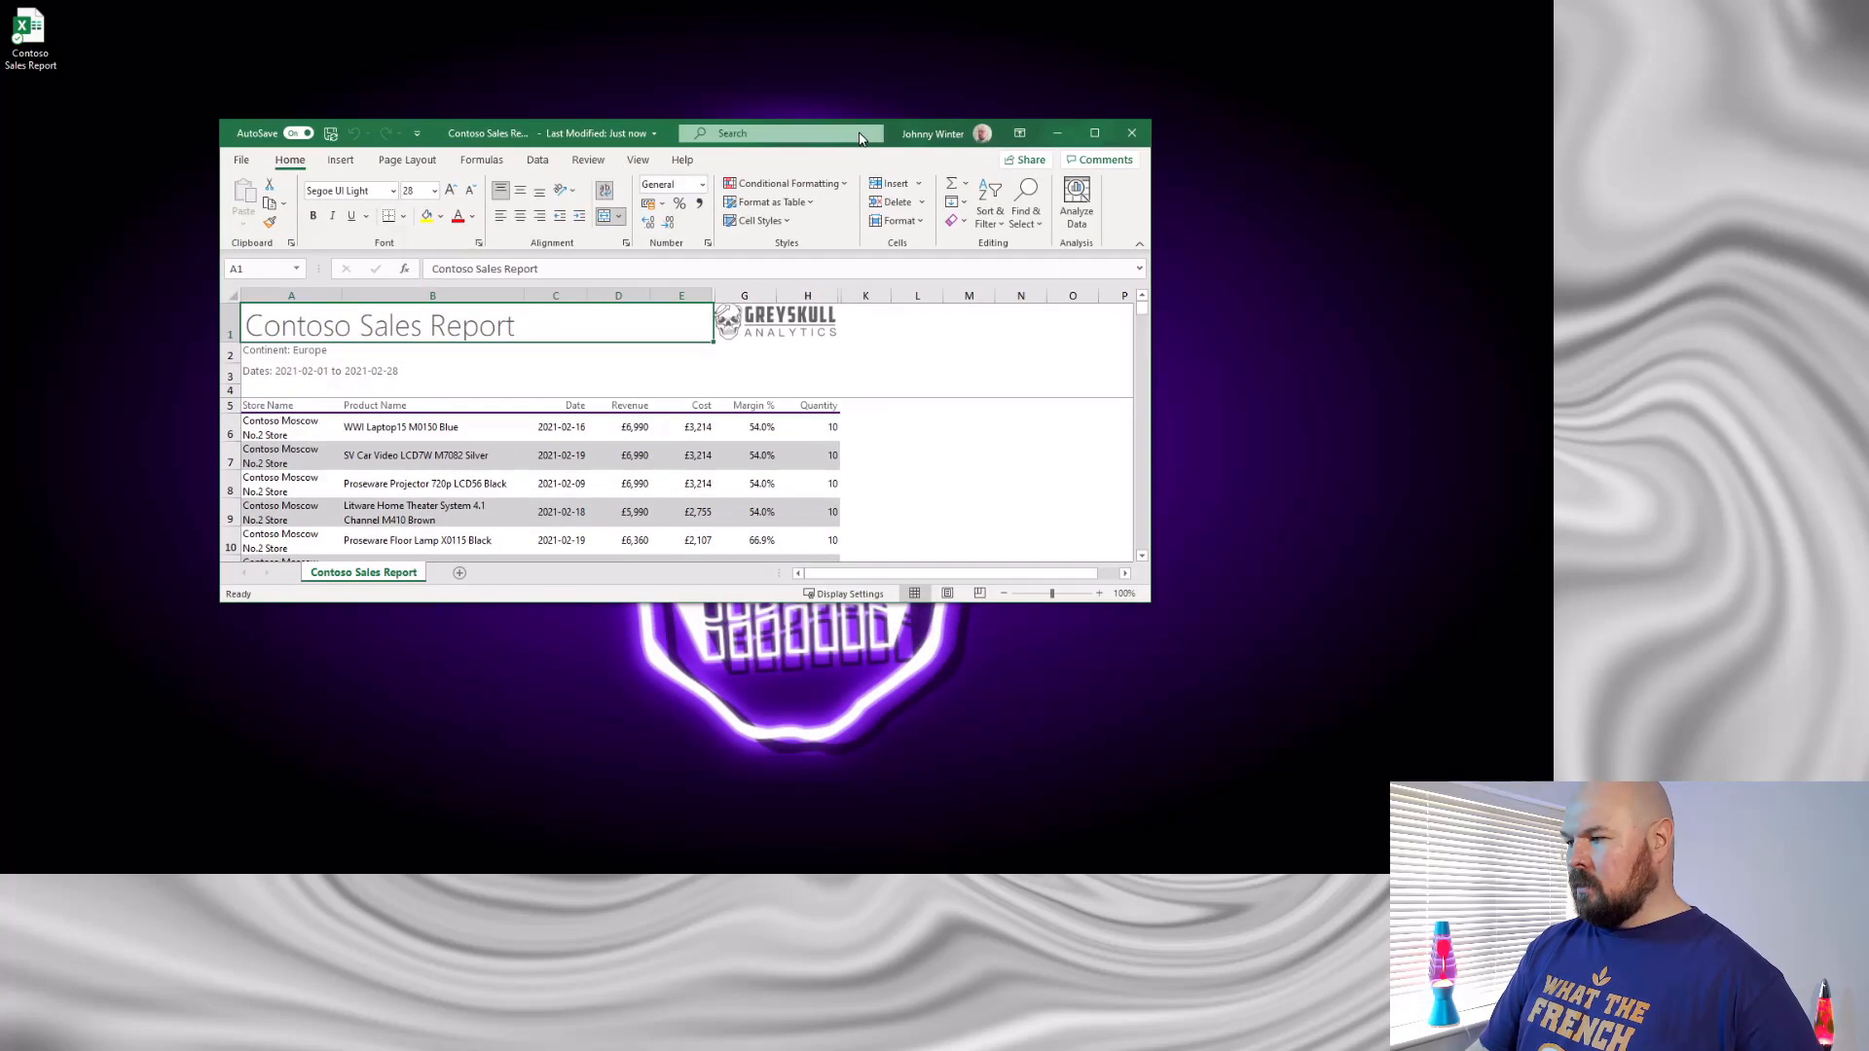
pyautogui.click(1094, 133)
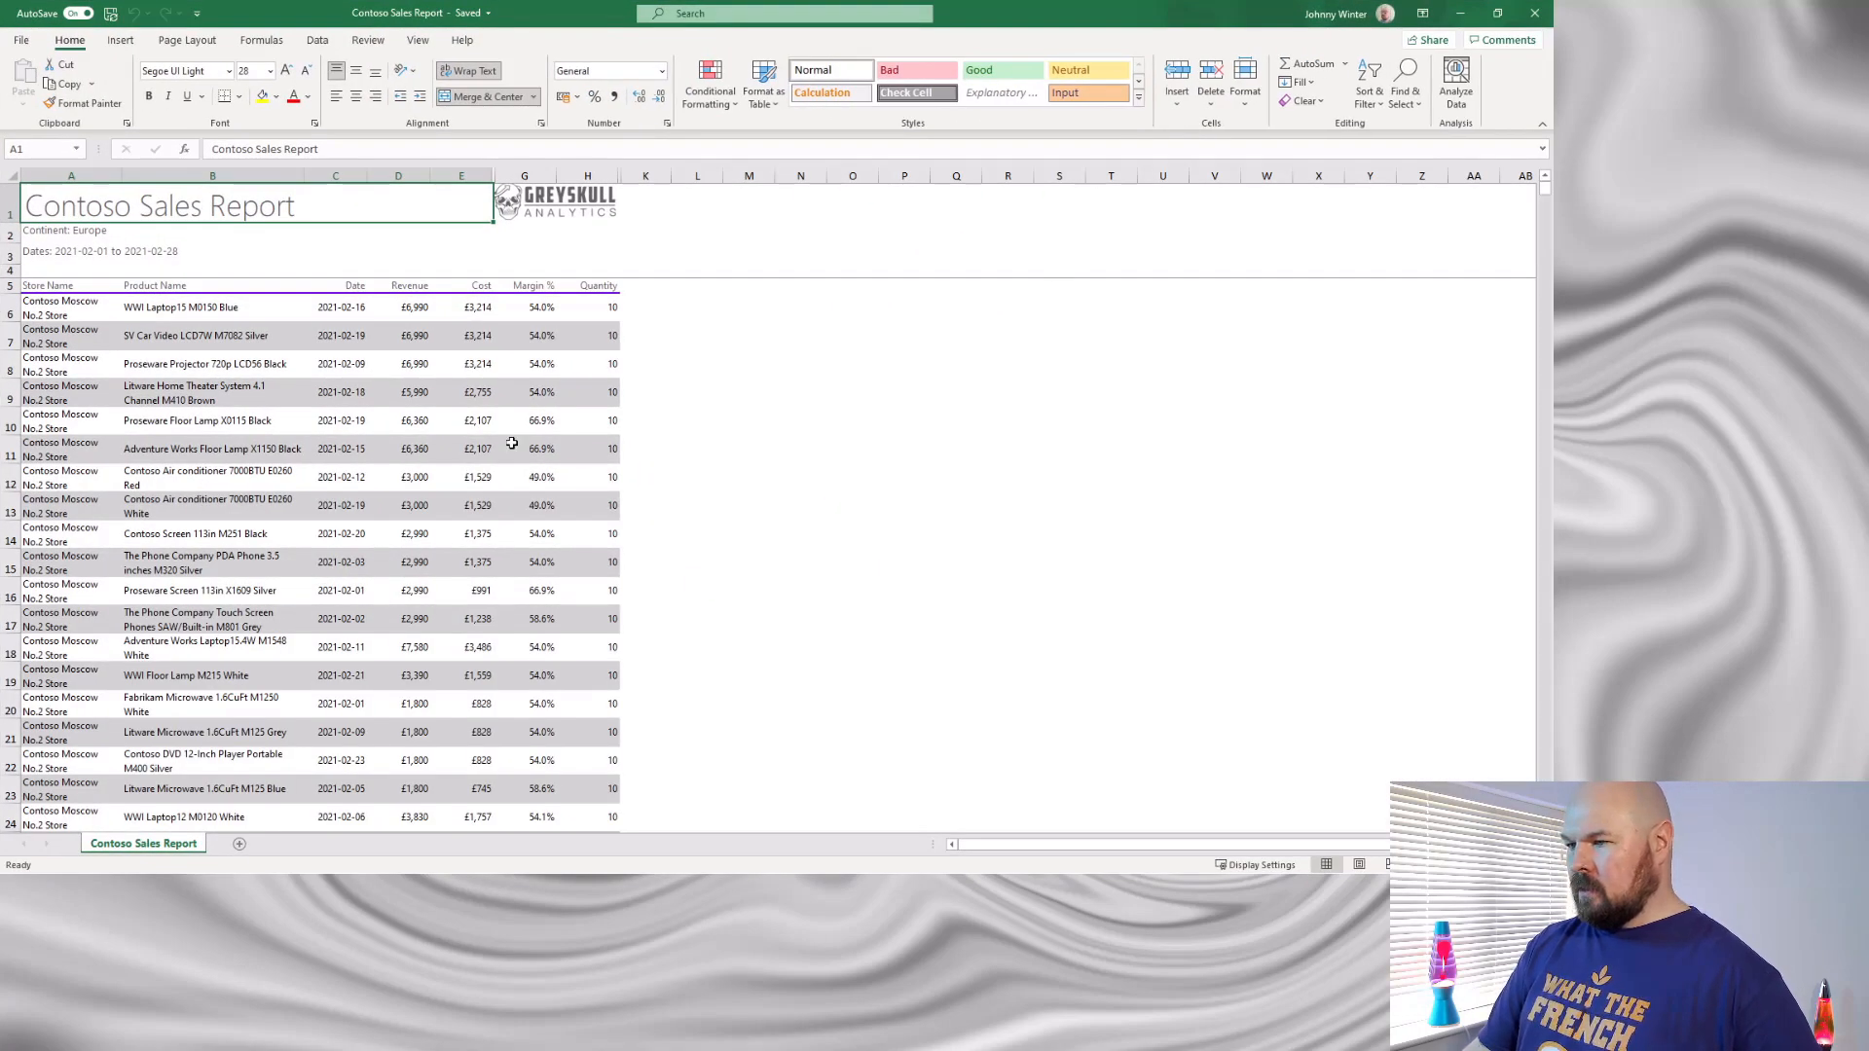
# - Examine the exported sales rows beneath the report header in the worksheet, and return to Power BI Desktop
pyautogui.scroll(-20, 512, 443)
pyautogui.scroll(-20, 512, 443)
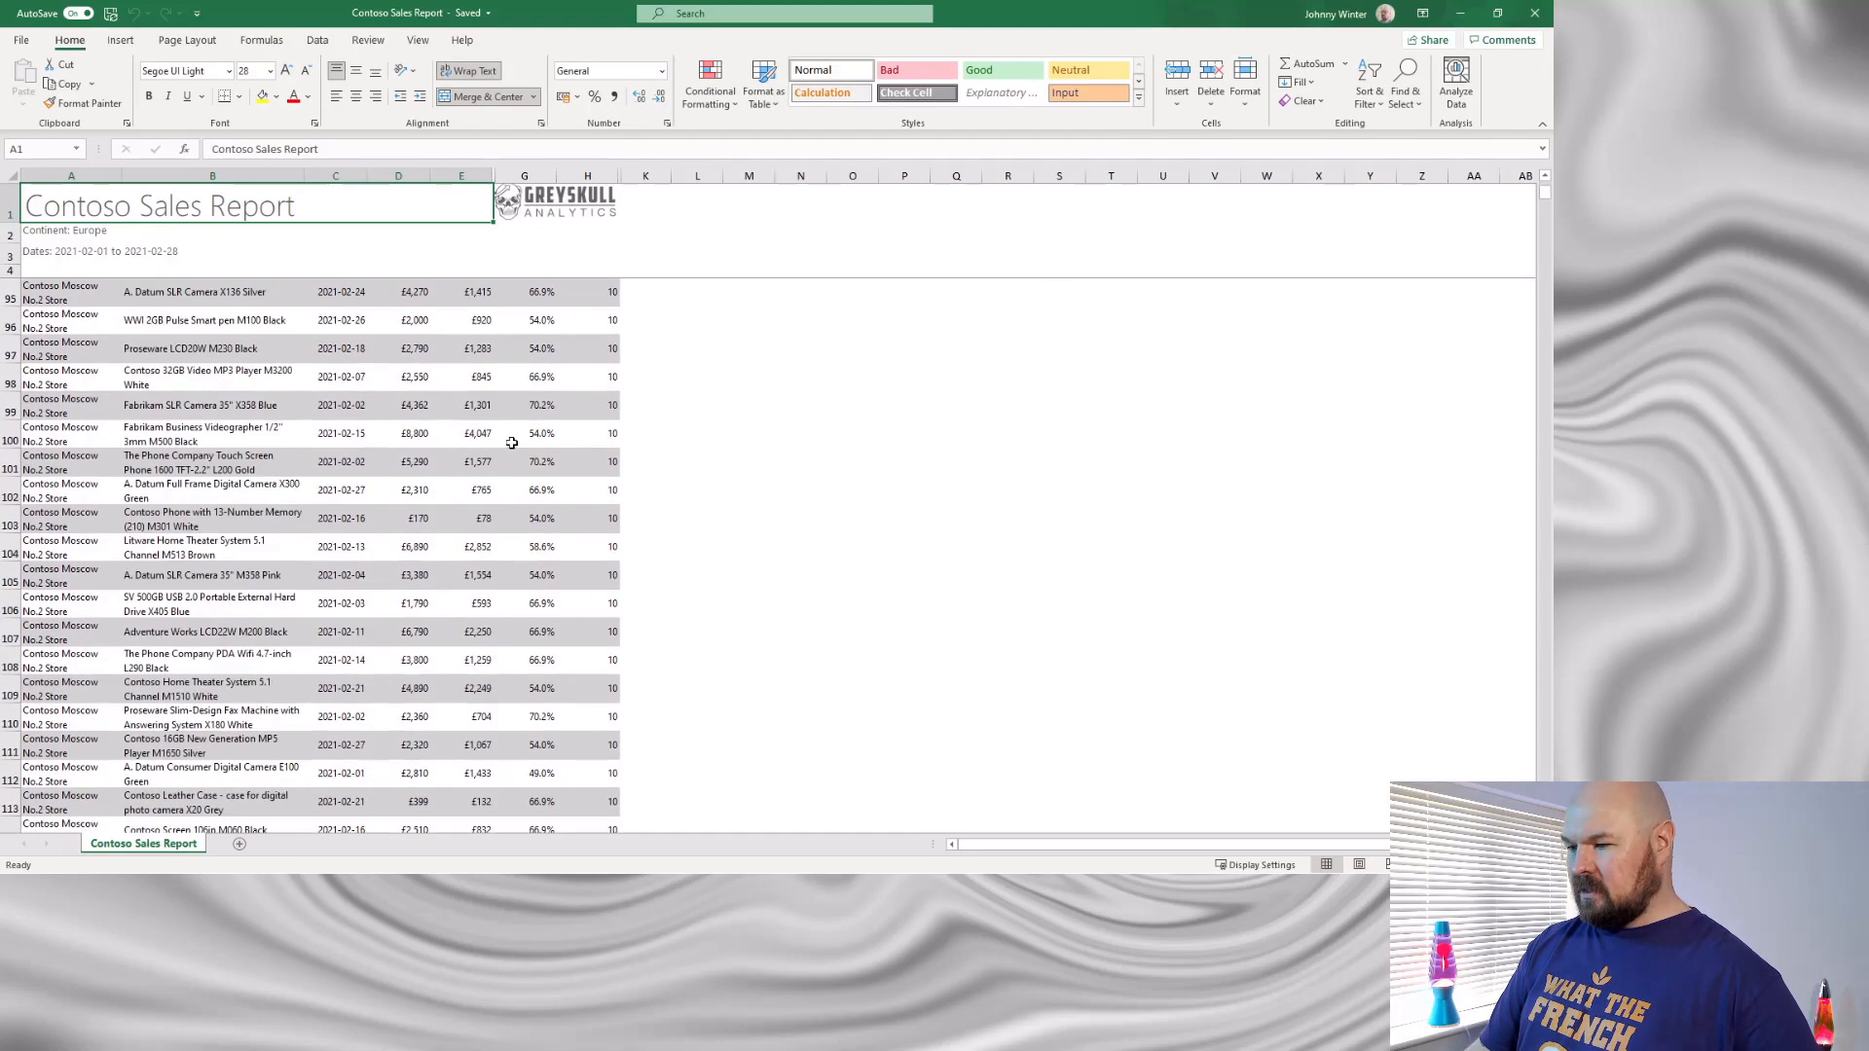
pyautogui.scroll(-20, 512, 443)
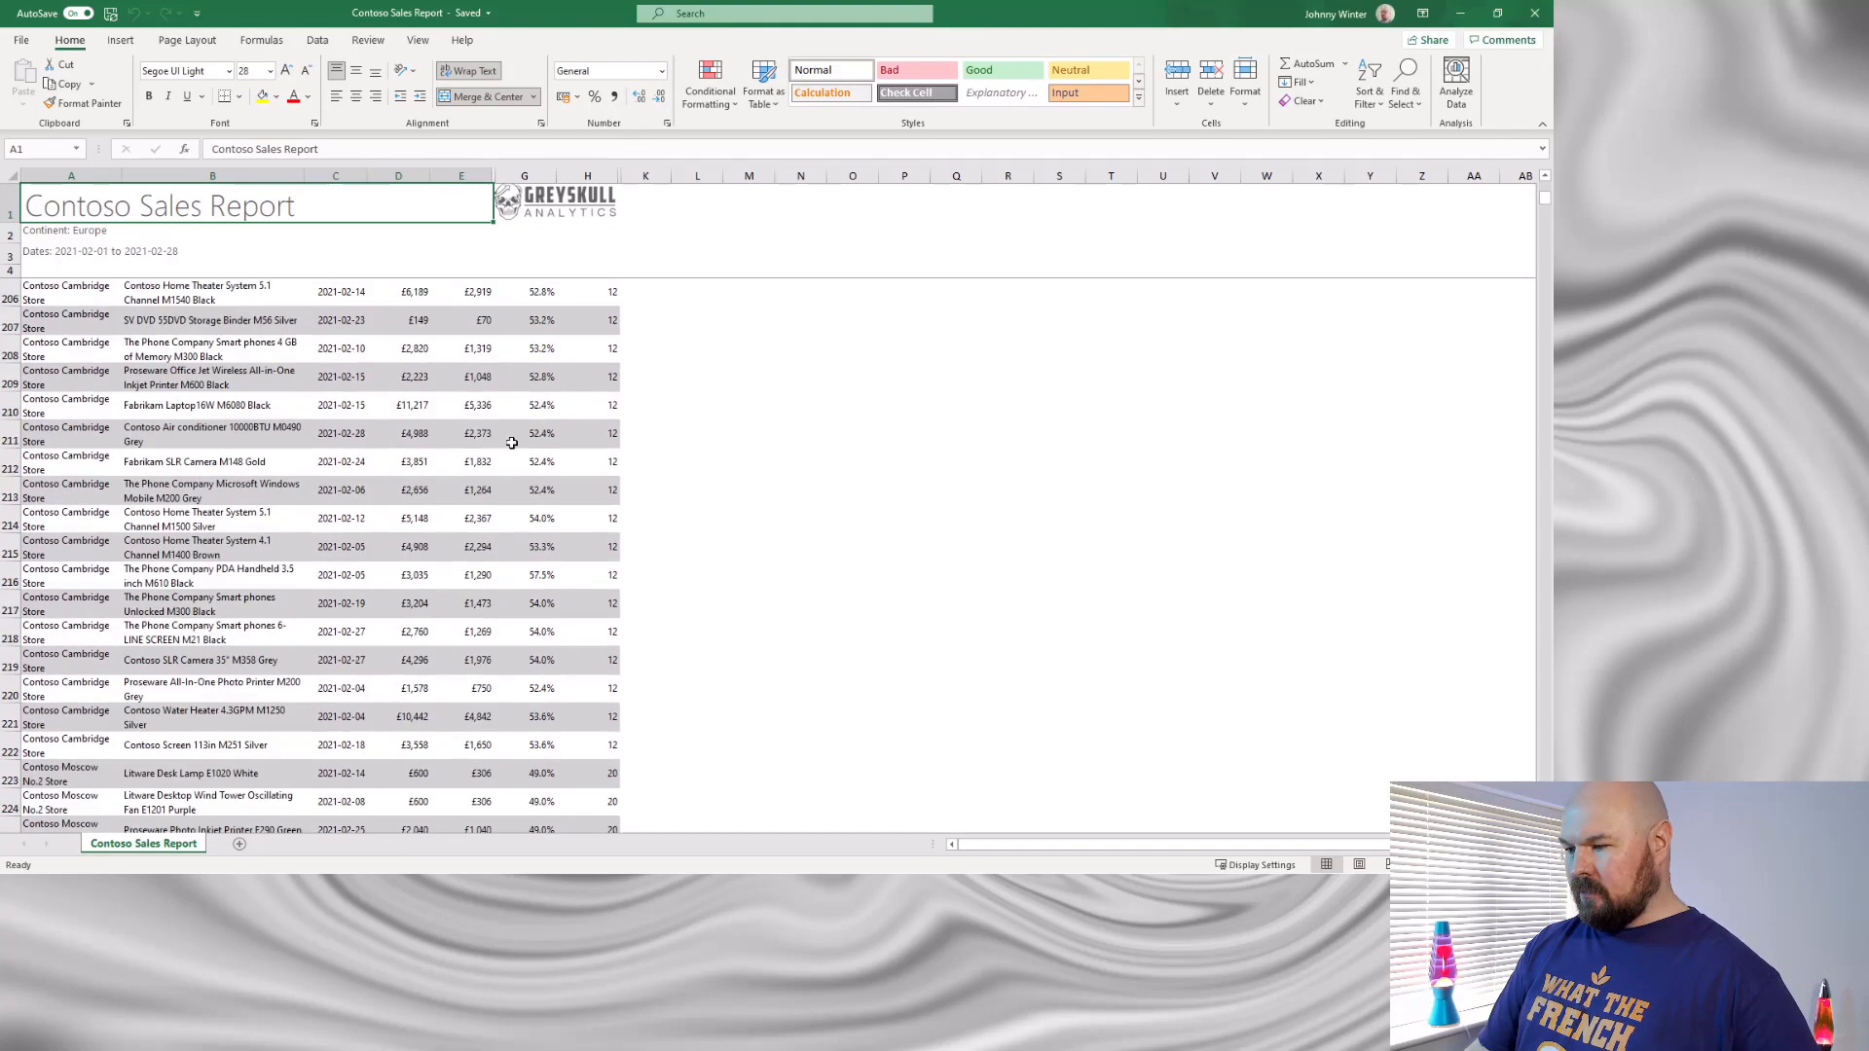
pyautogui.scroll(20, 512, 443)
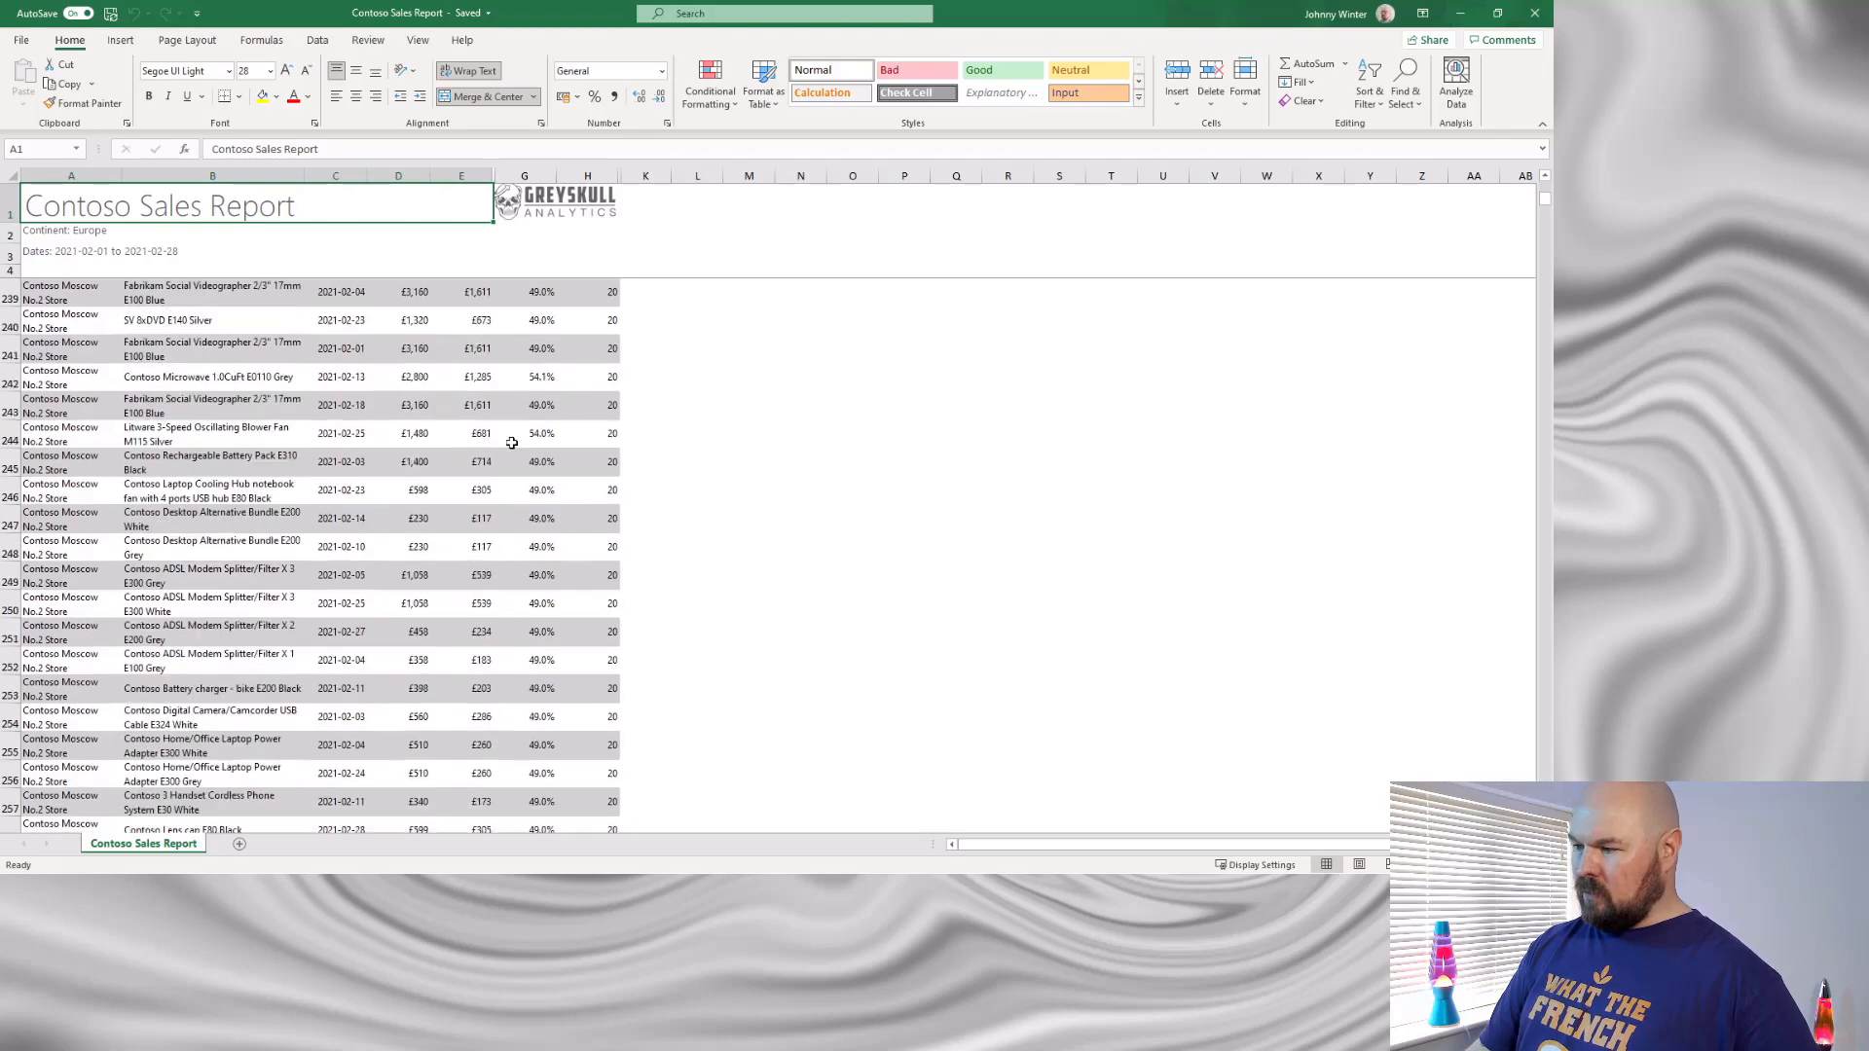
pyautogui.scroll(20, 513, 425)
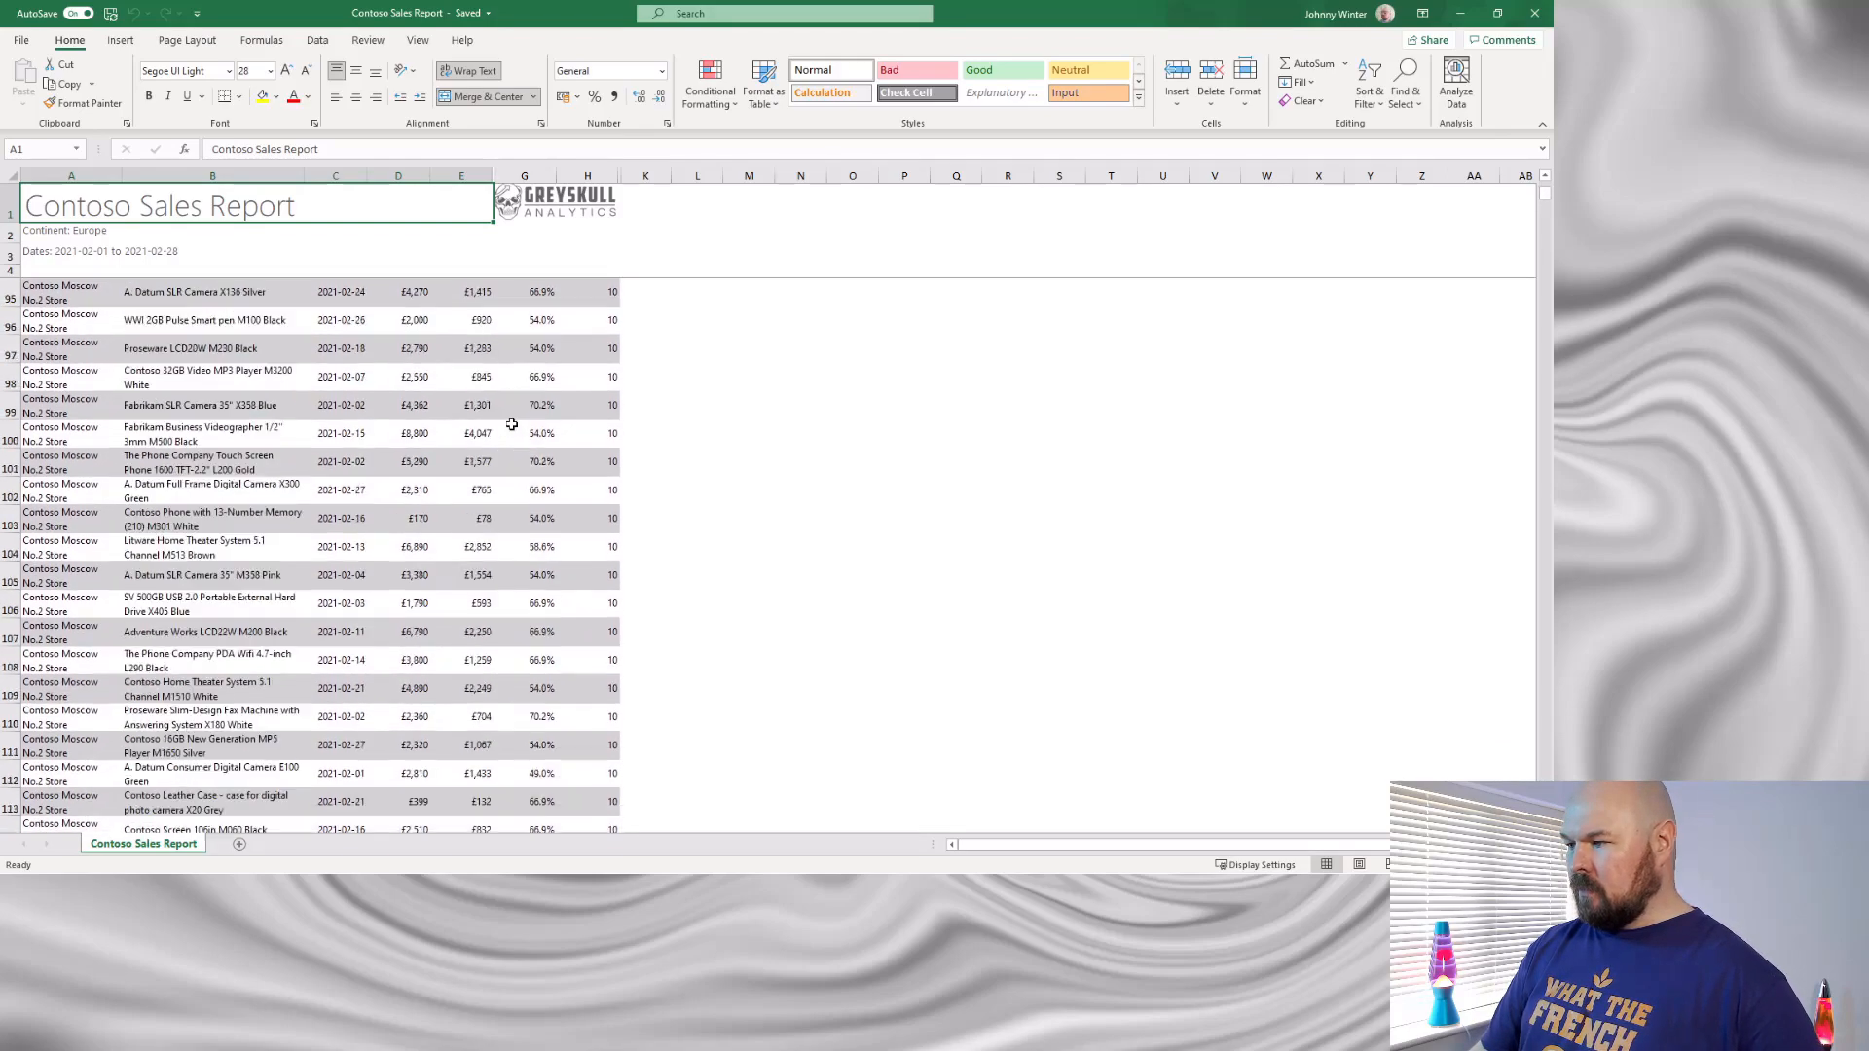
pyautogui.scroll(1, 512, 426)
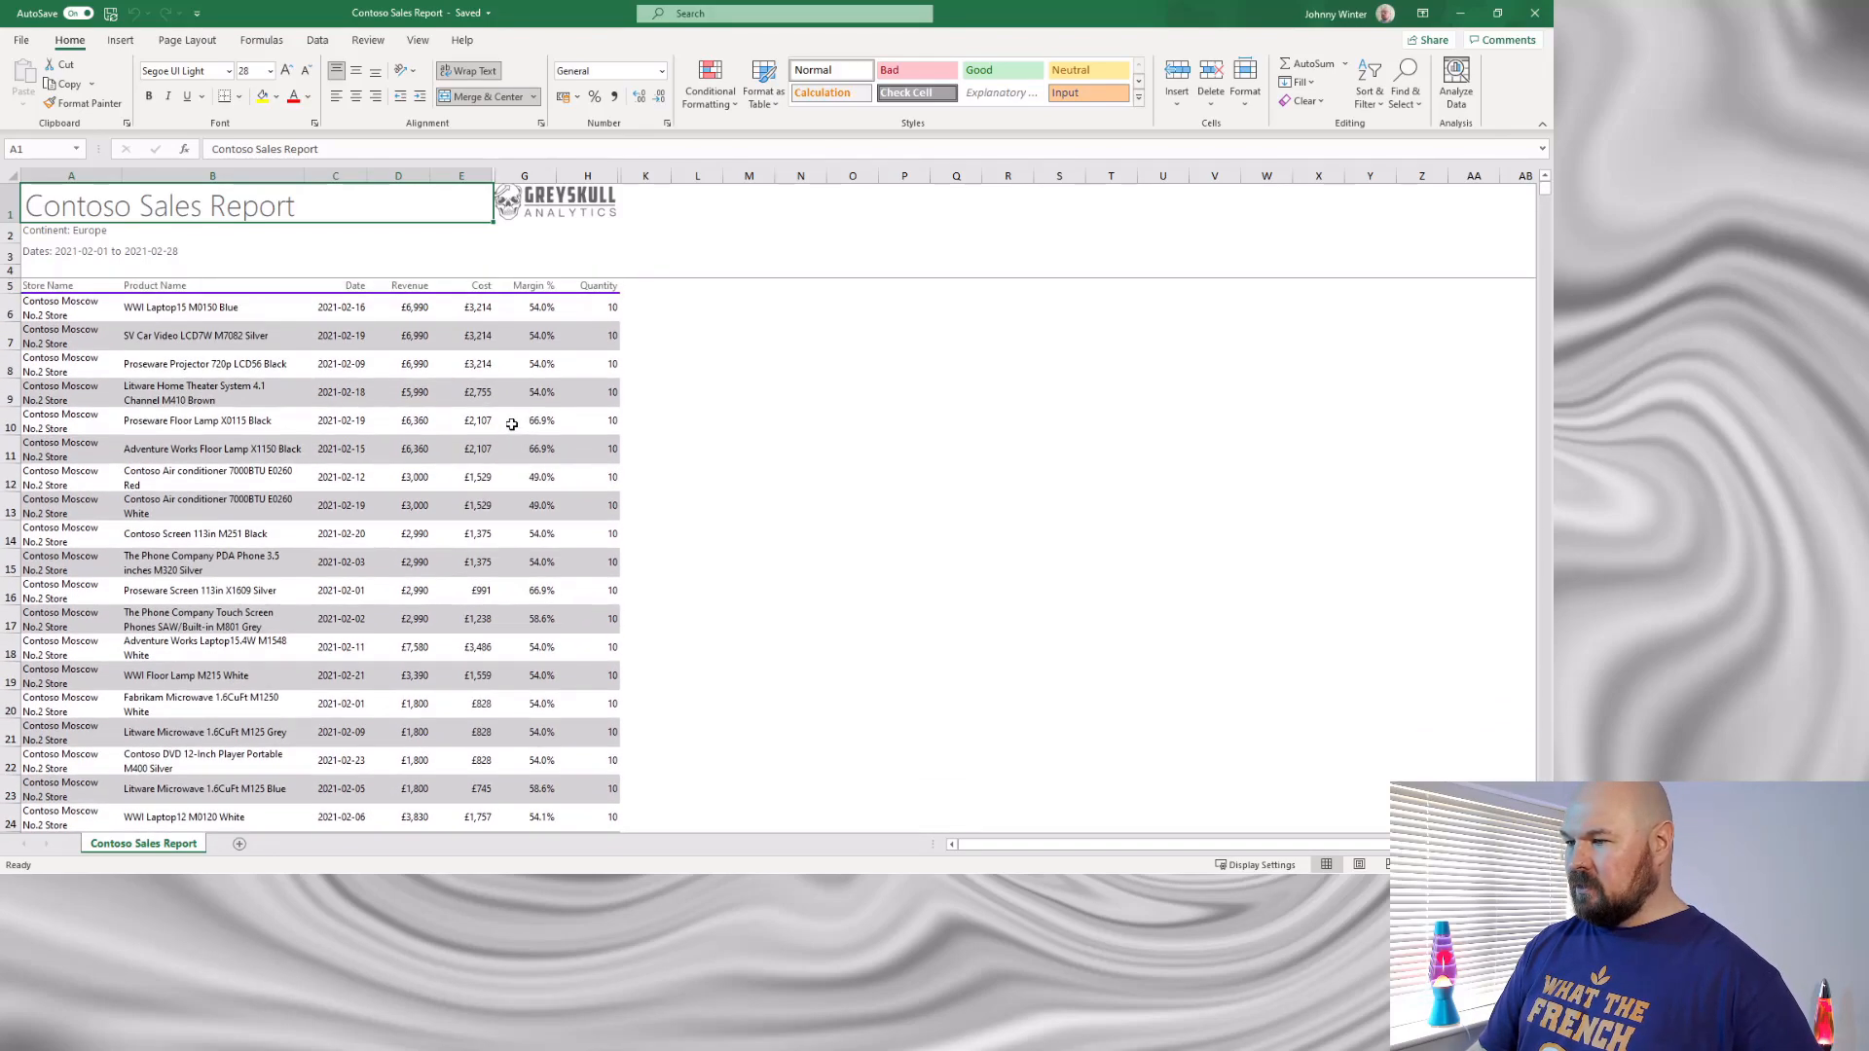
pyautogui.click(330, 269)
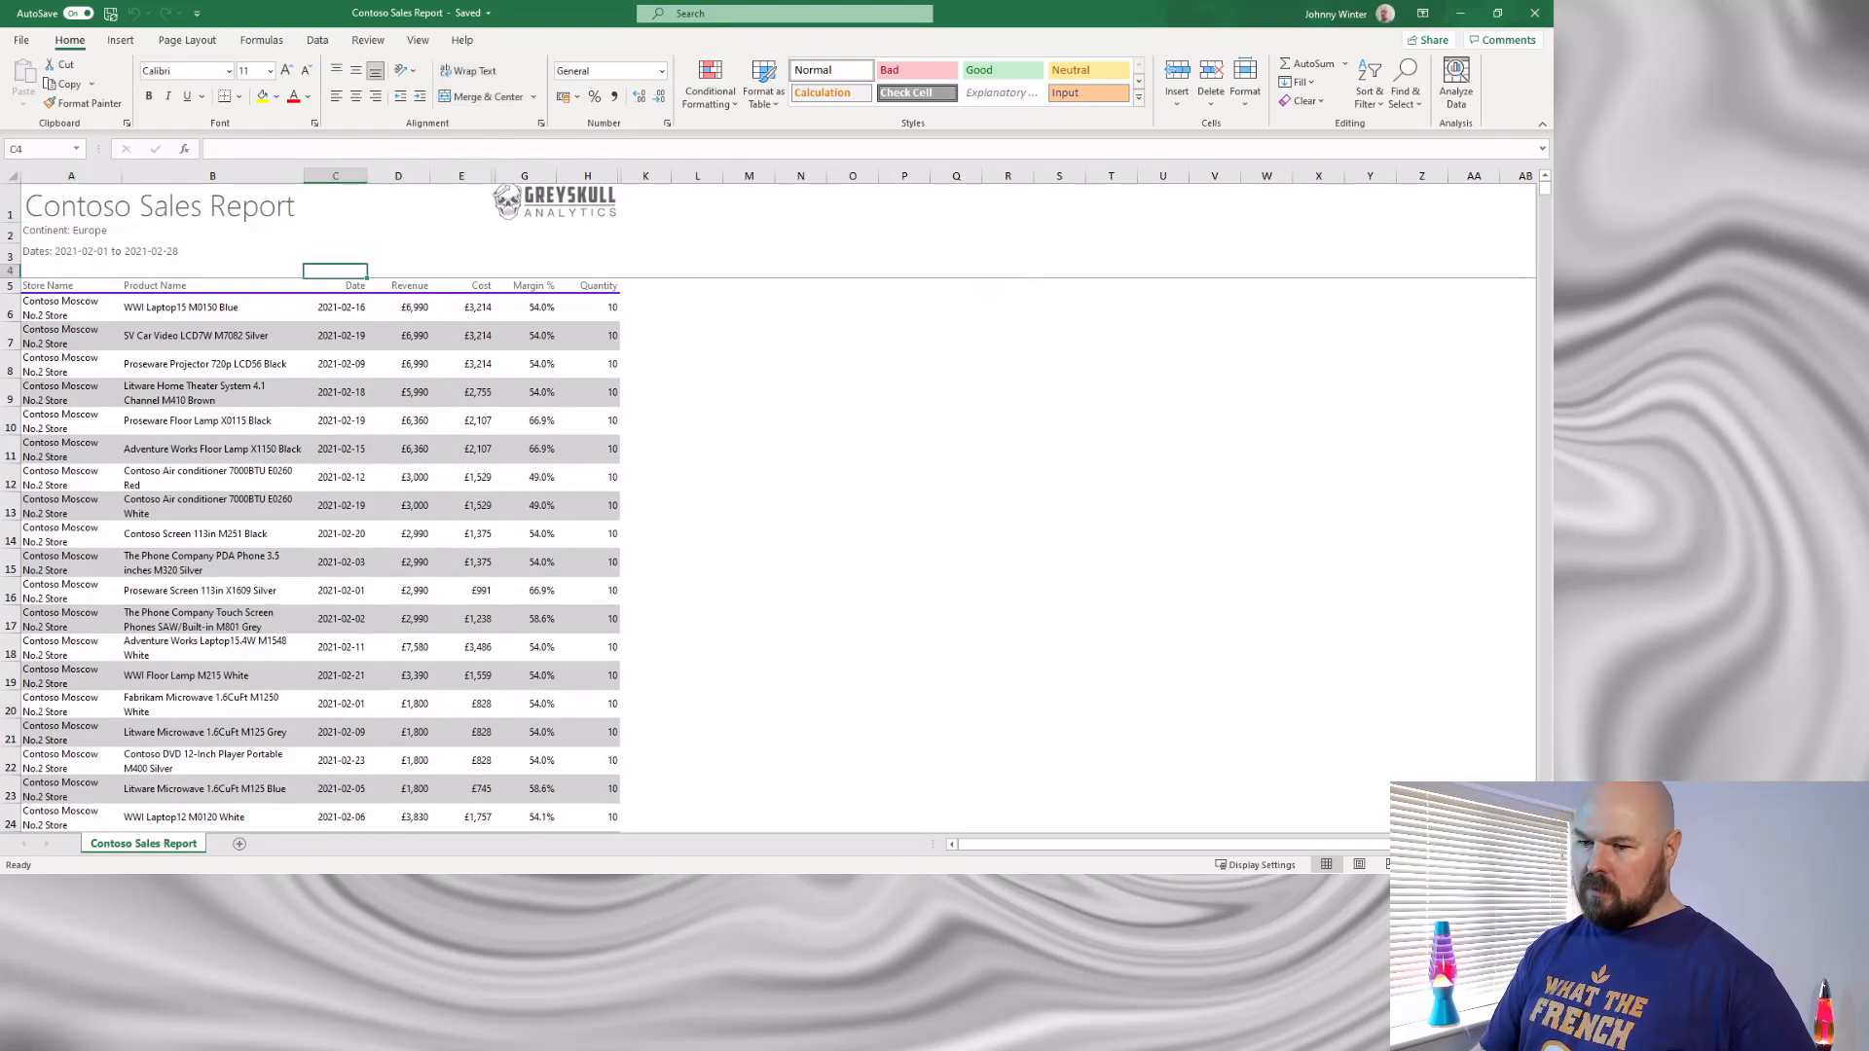
pyautogui.click(475, 886)
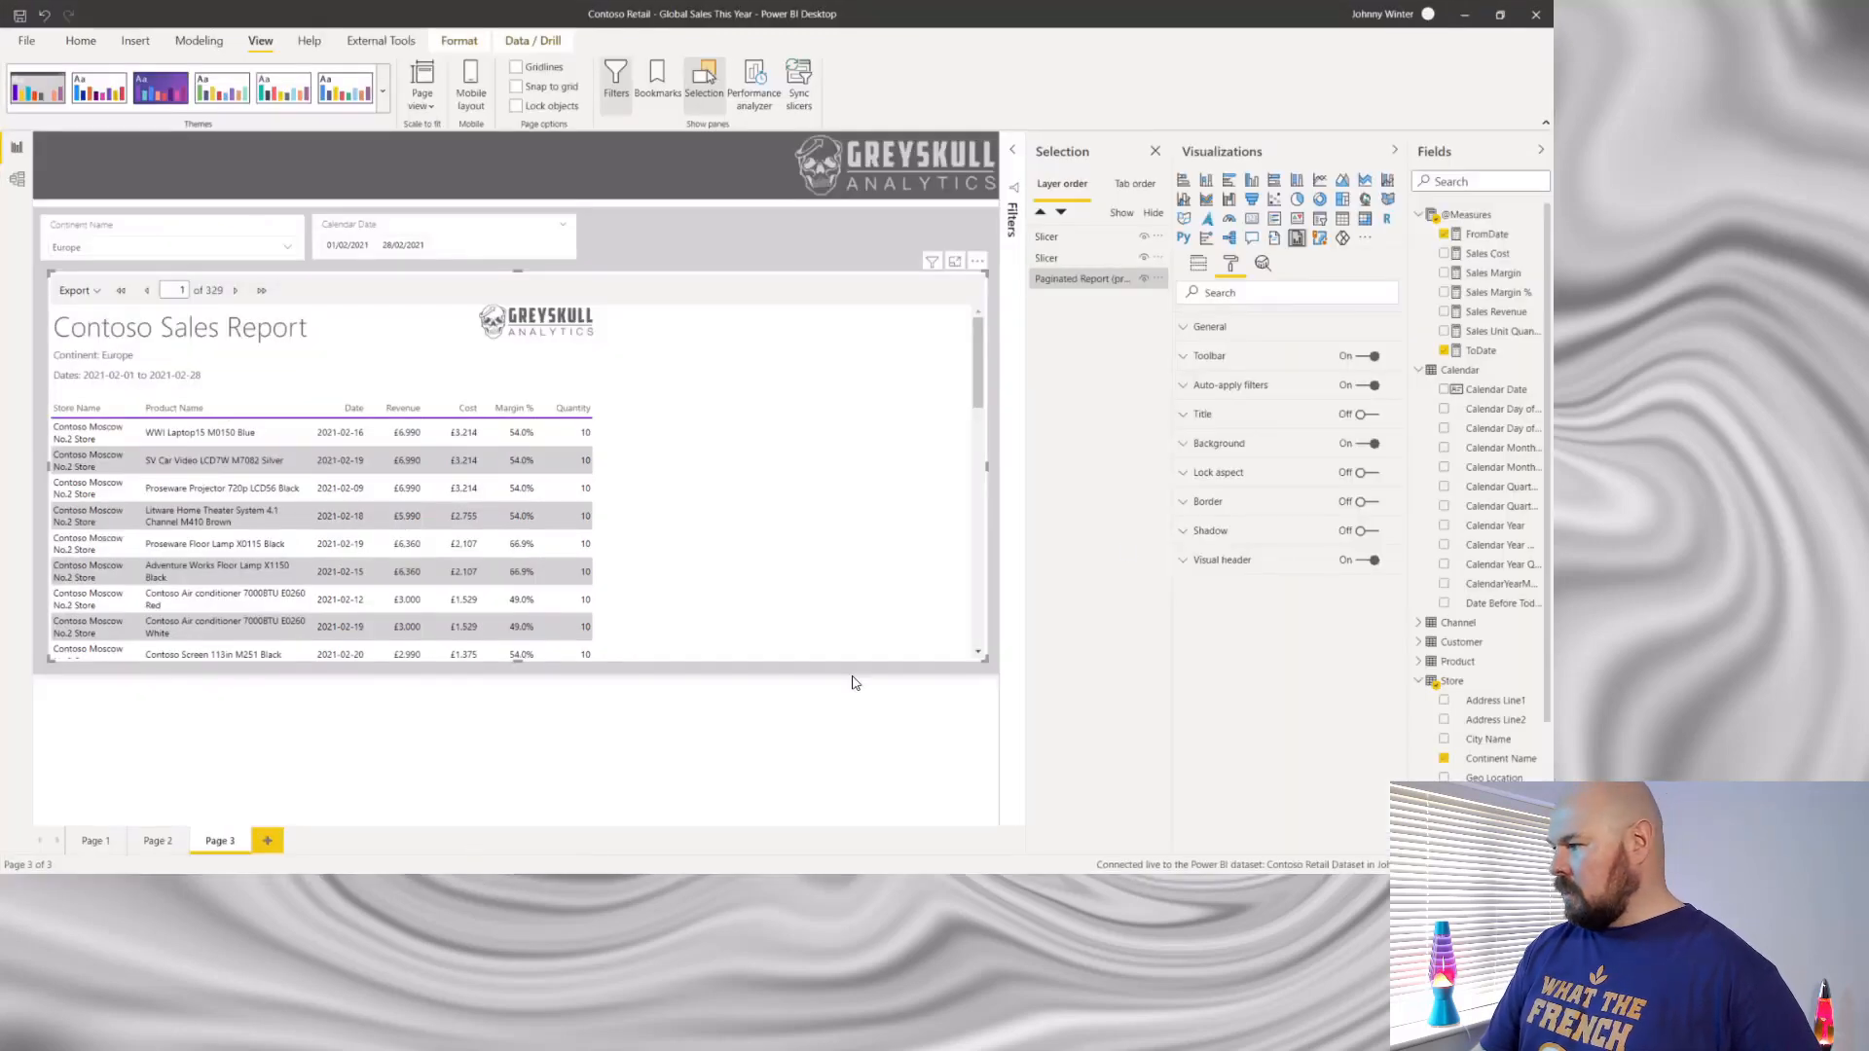
# - Turn off Auto-apply filters for the paginated report visual, and turn on its title with the text "My Paginated Report"
pyautogui.click(1184, 417)
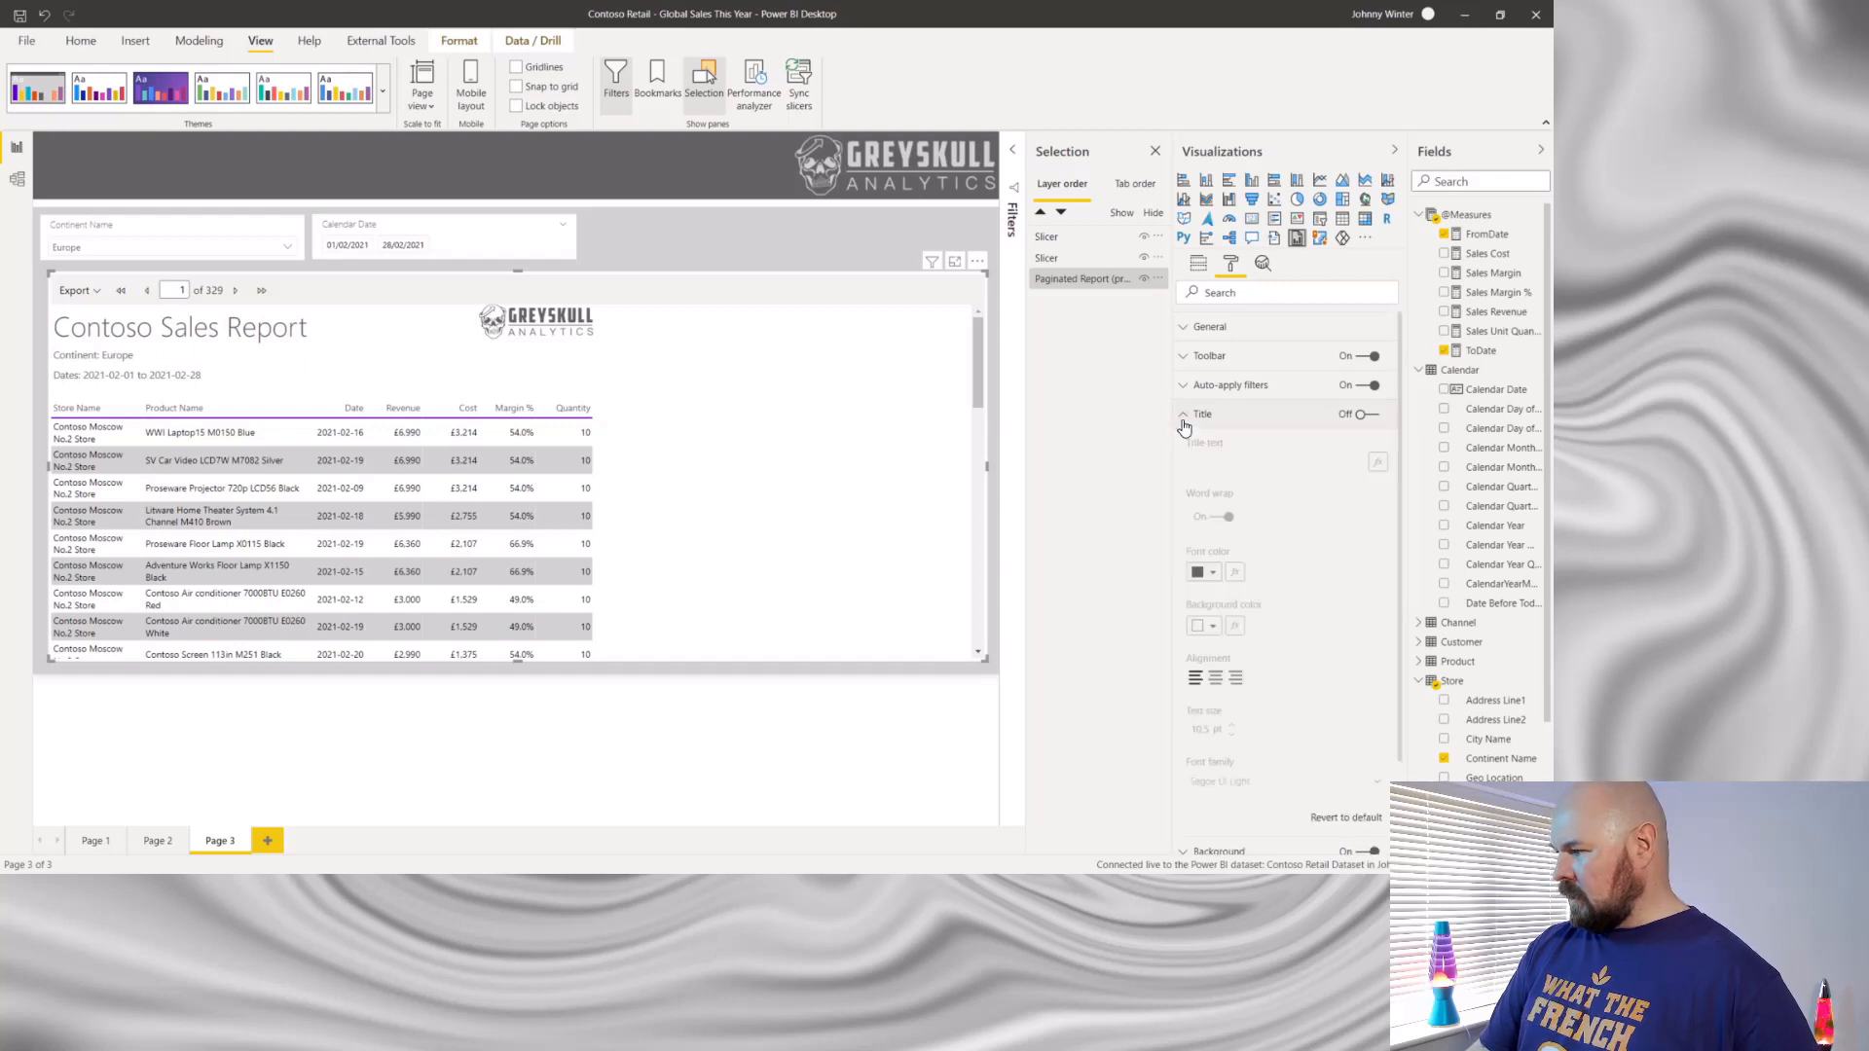
pyautogui.click(1373, 416)
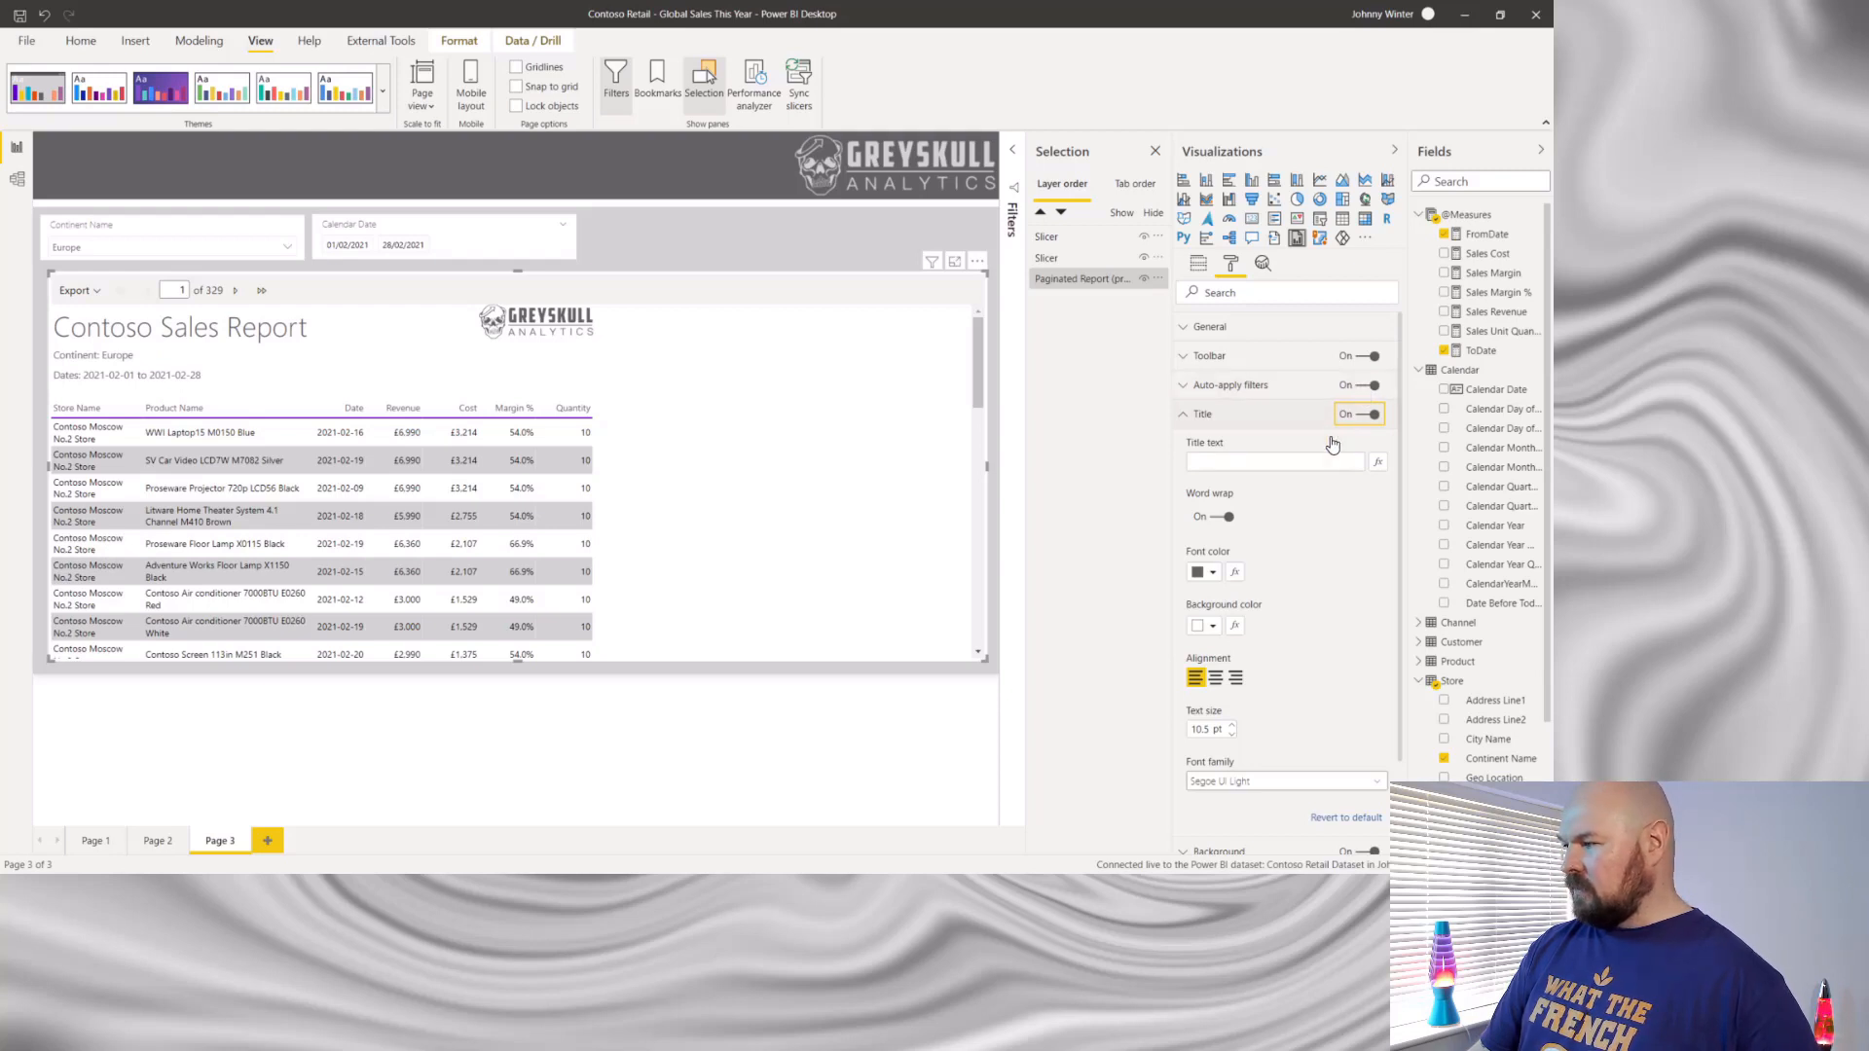
pyautogui.click(1359, 388)
pyautogui.click(1248, 465)
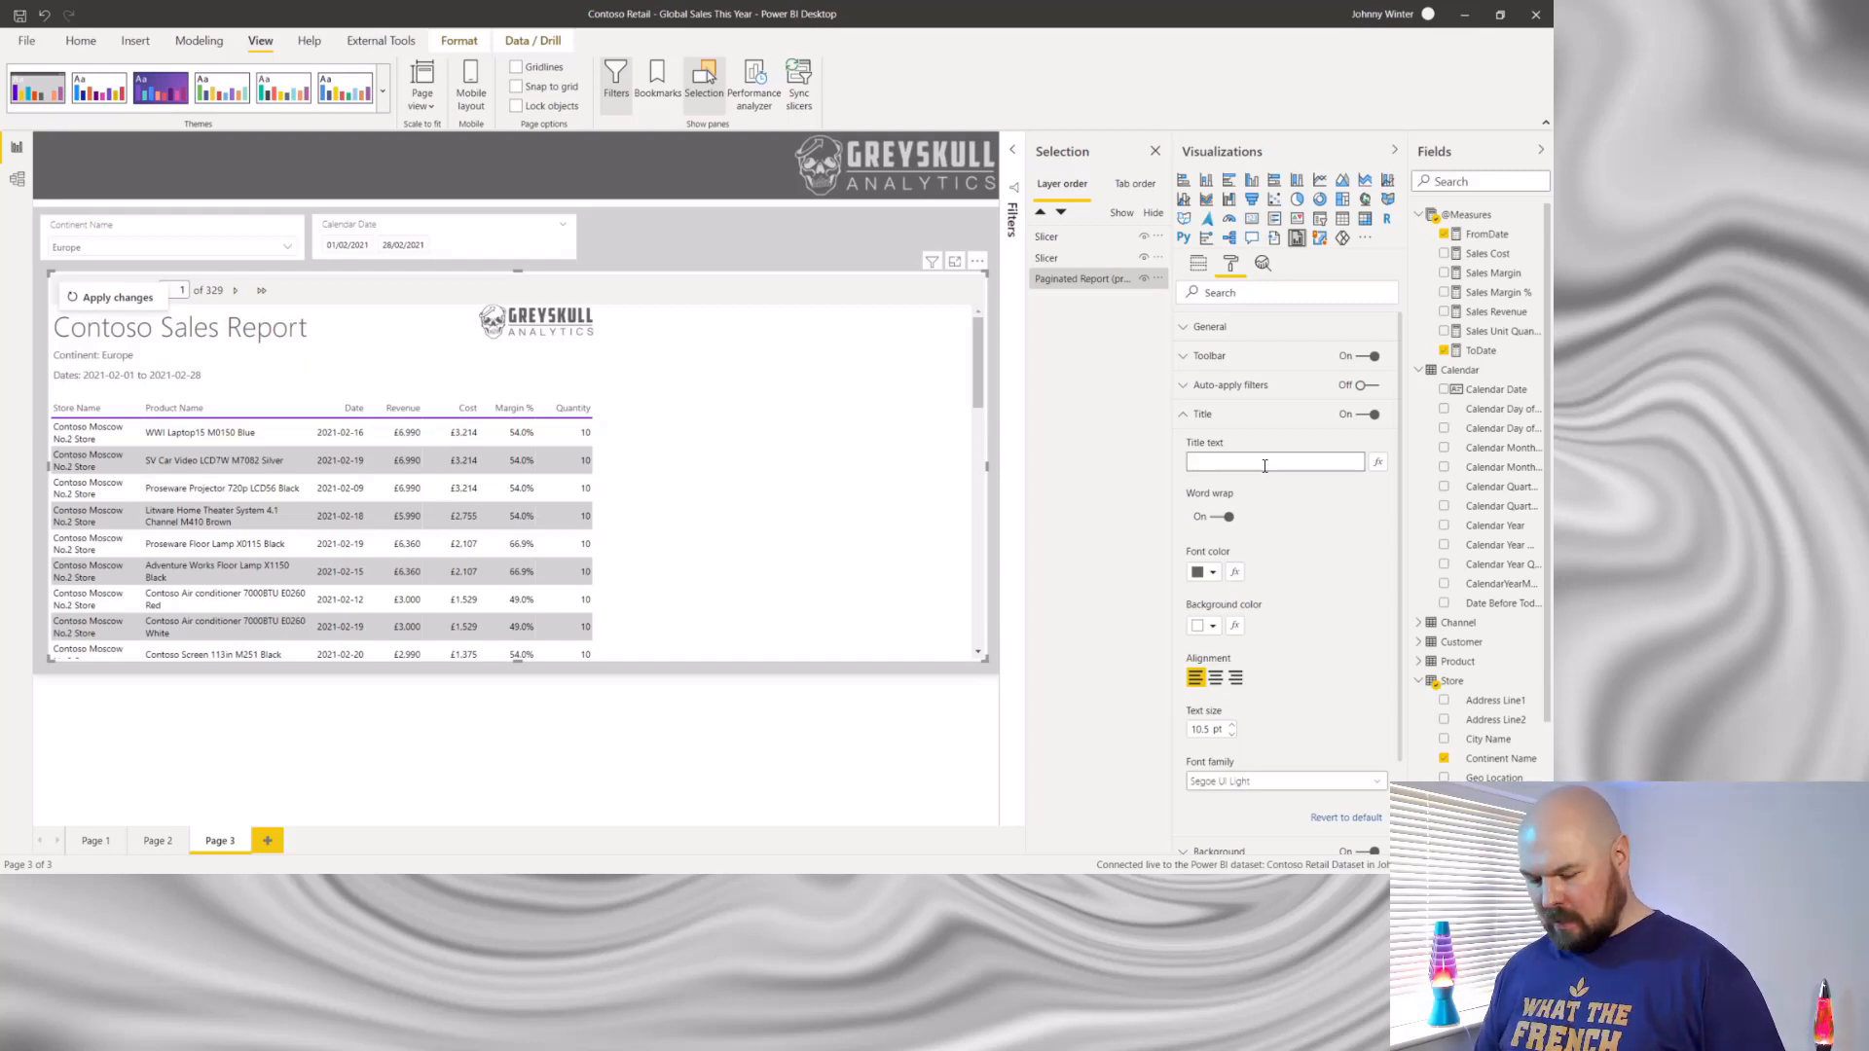
pyautogui.write('Pag')
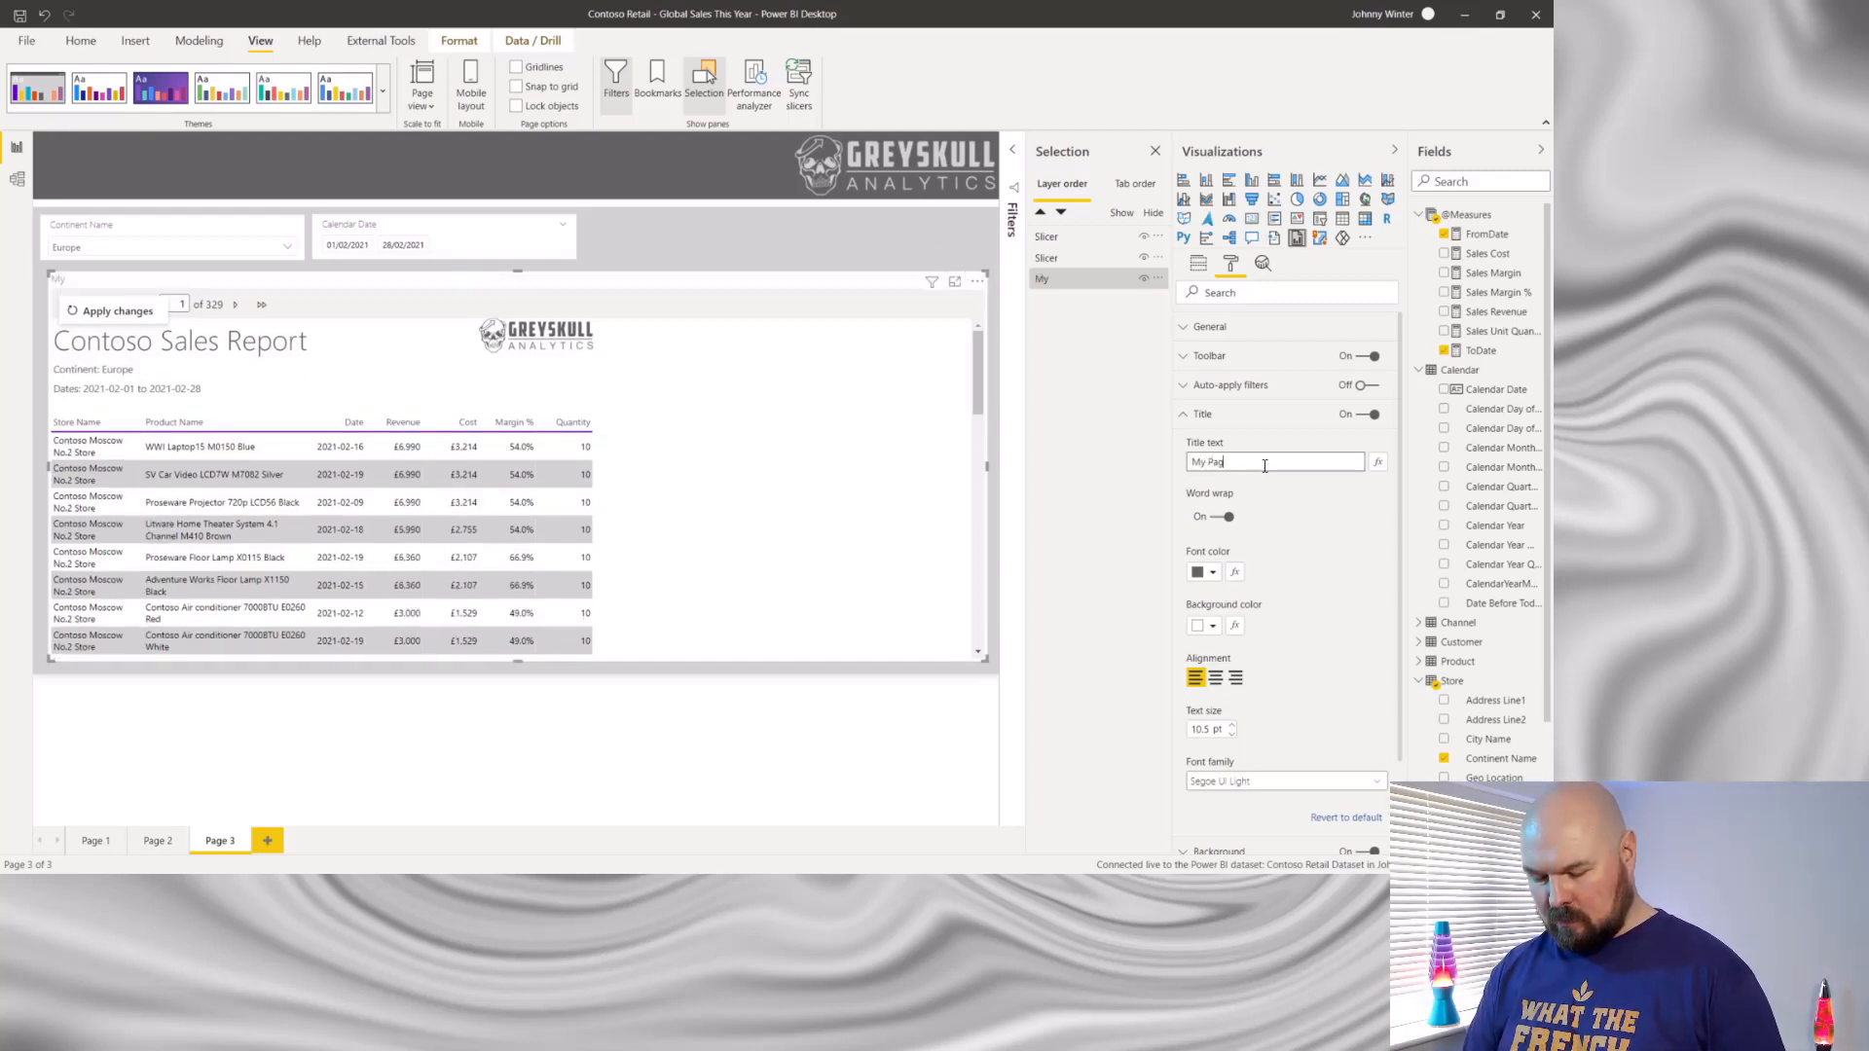
pyautogui.write('inated Report')
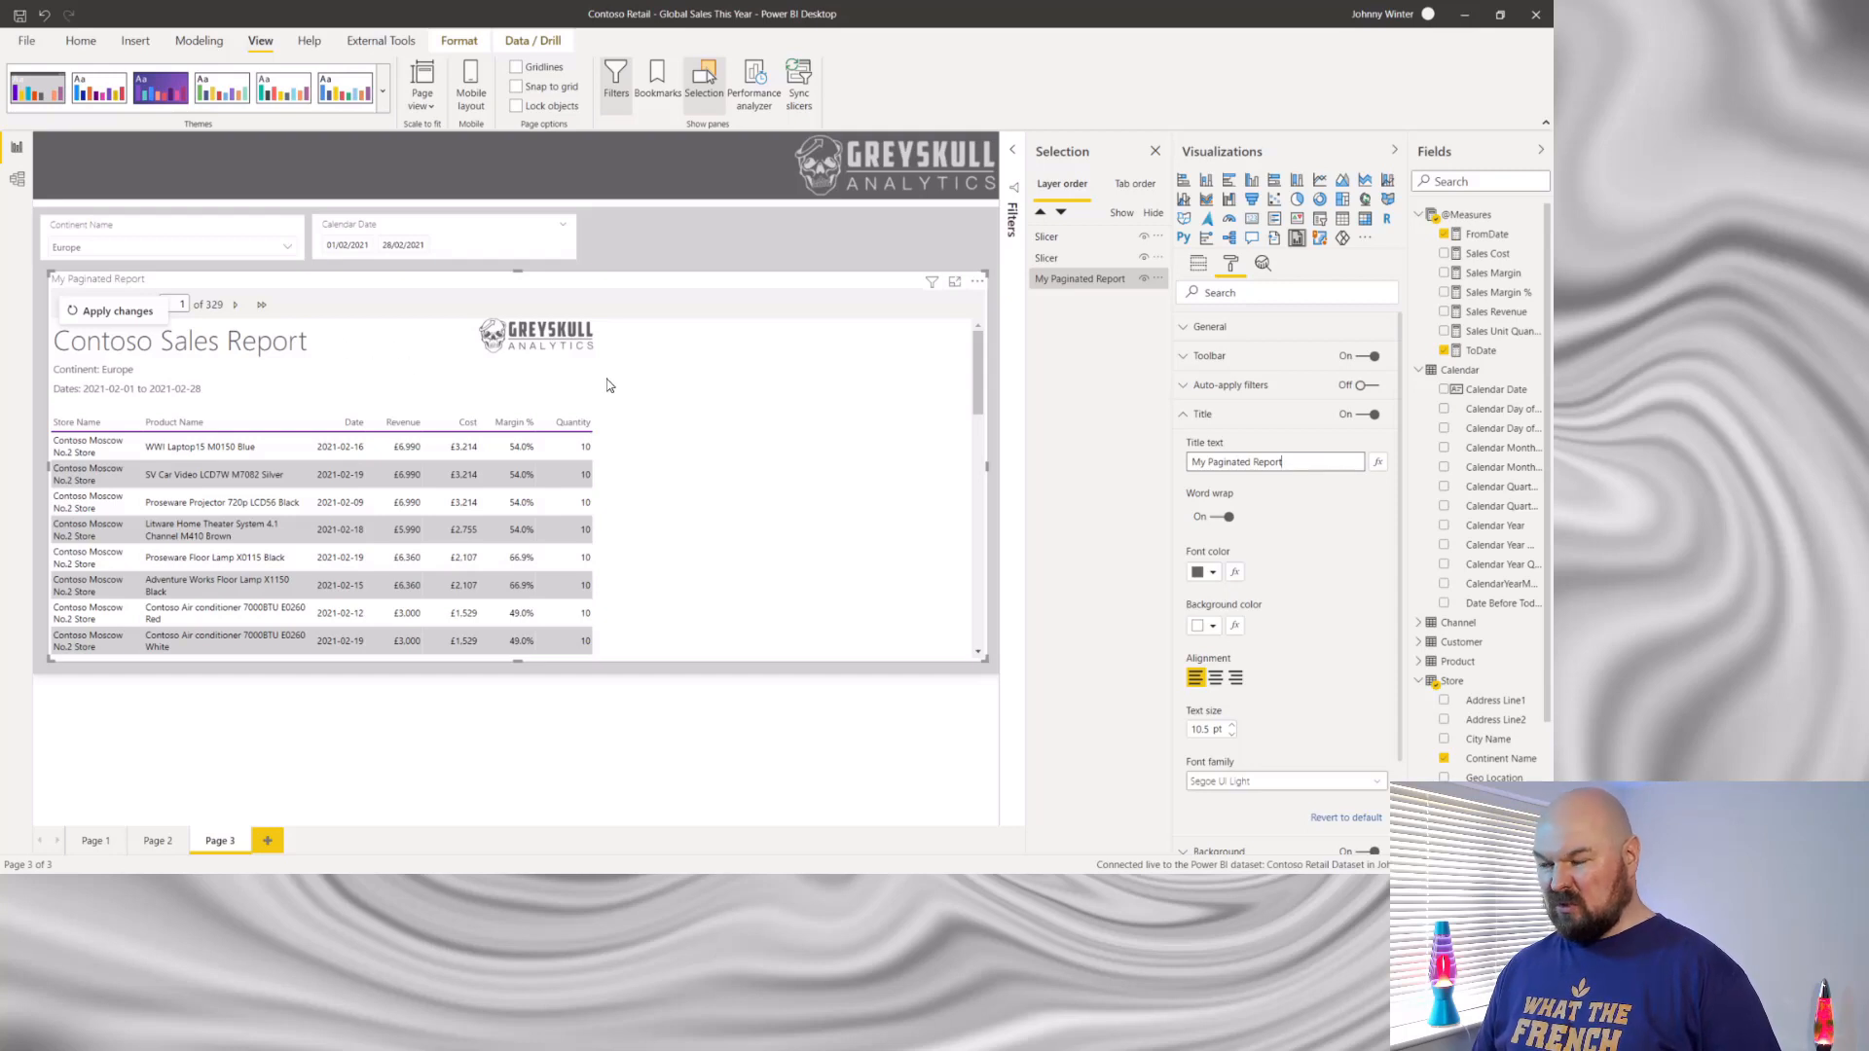
# - Turn off the paginated report visual's title, and switch its background off and on again
pyautogui.click(1361, 416)
pyautogui.click(1184, 416)
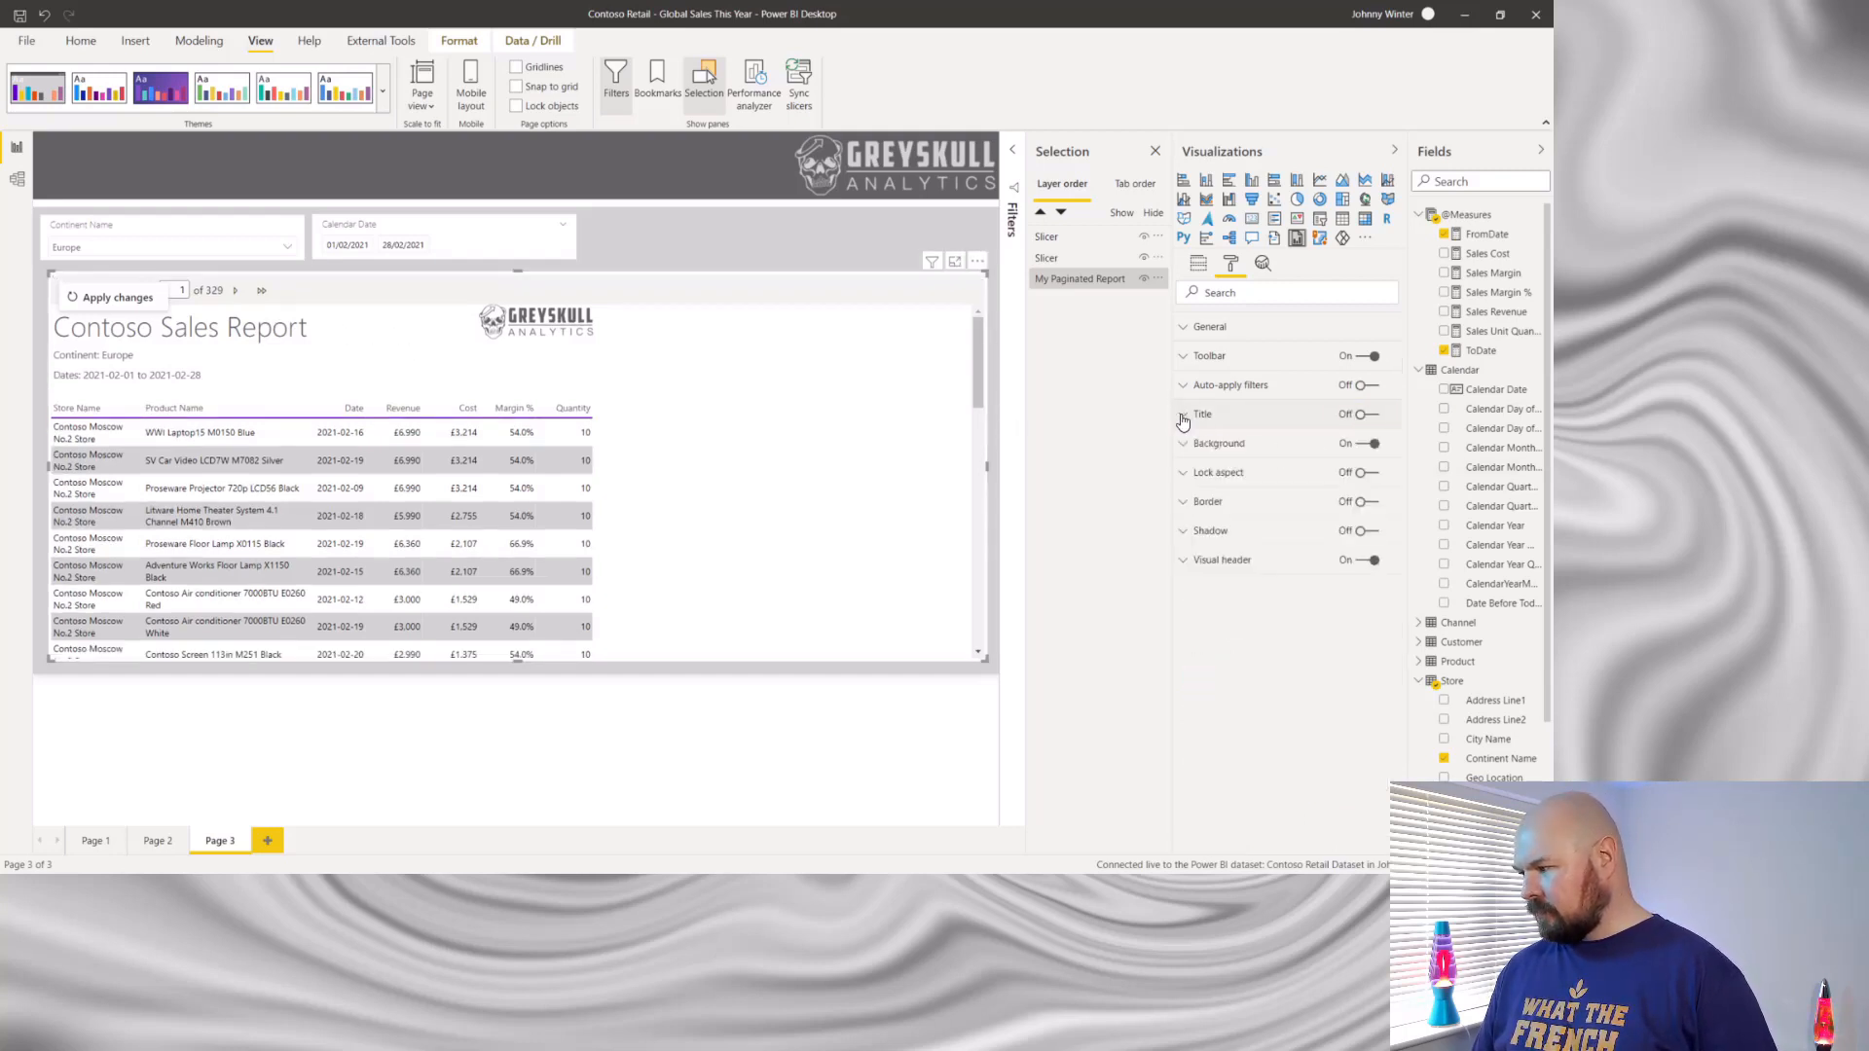
pyautogui.click(1362, 444)
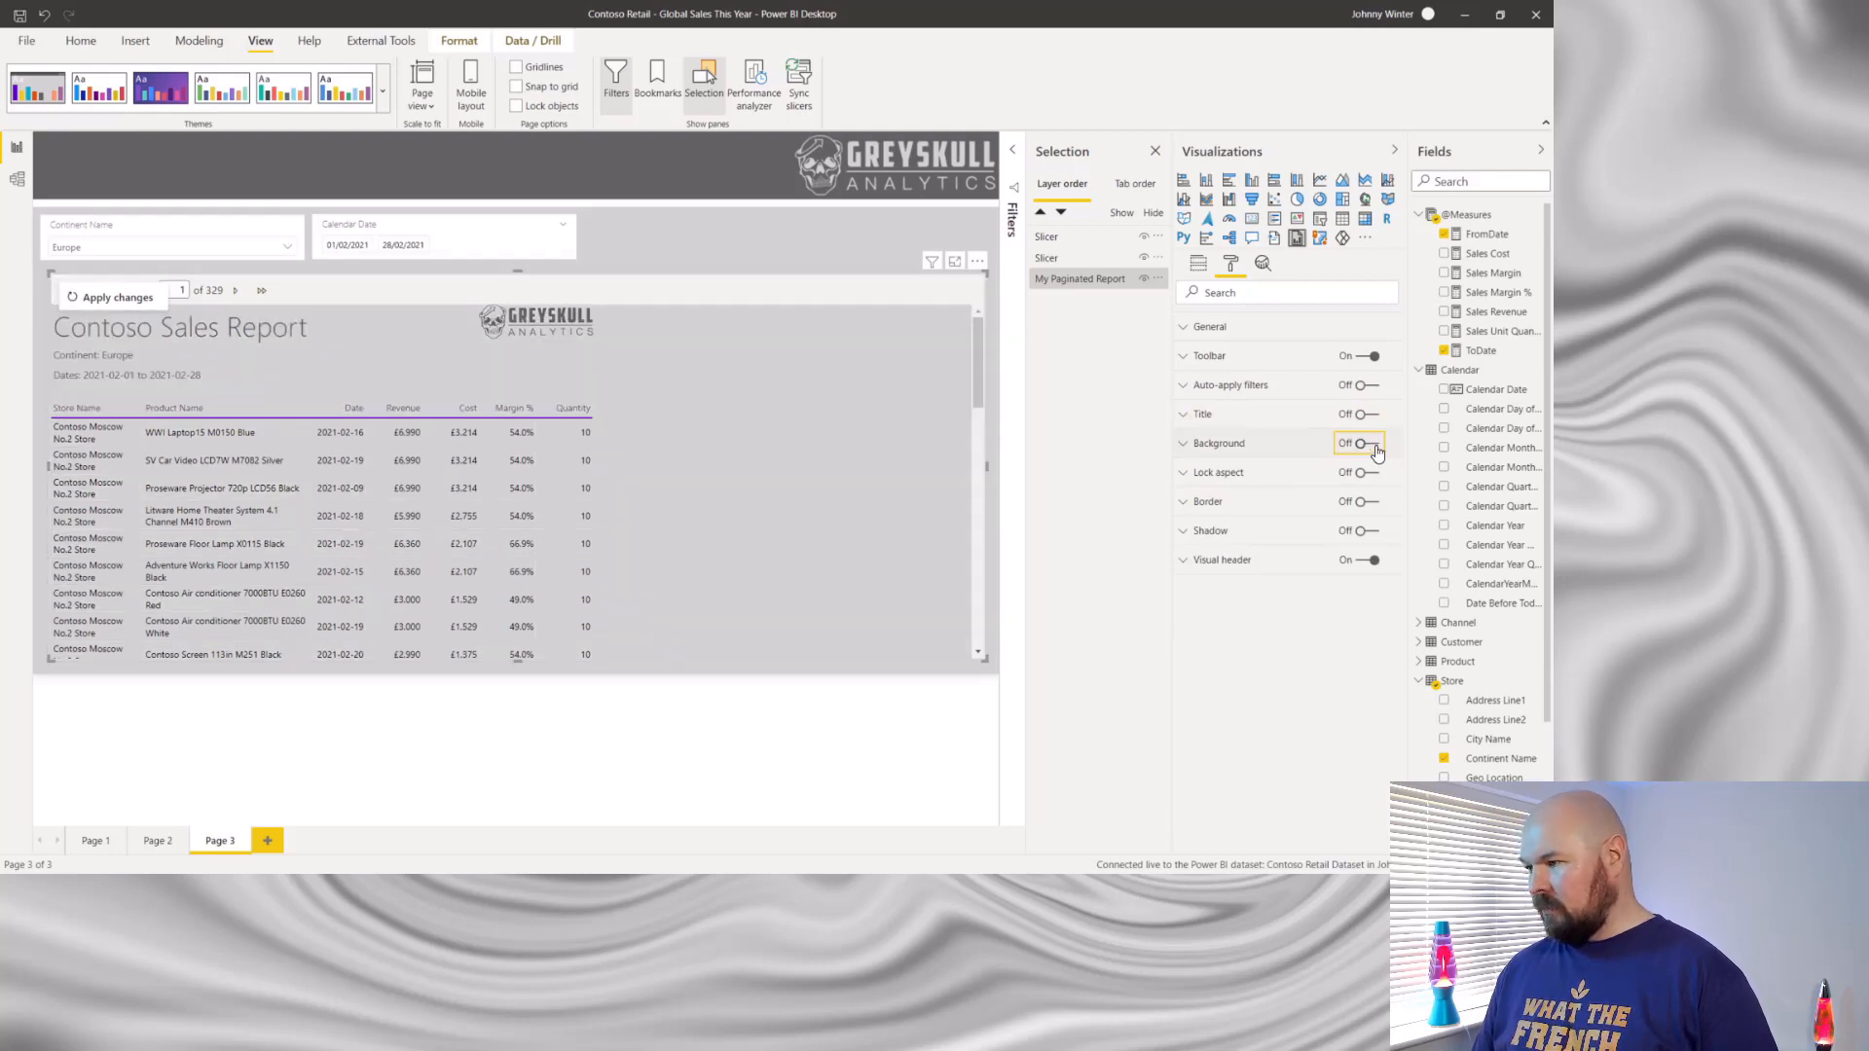
pyautogui.click(1374, 448)
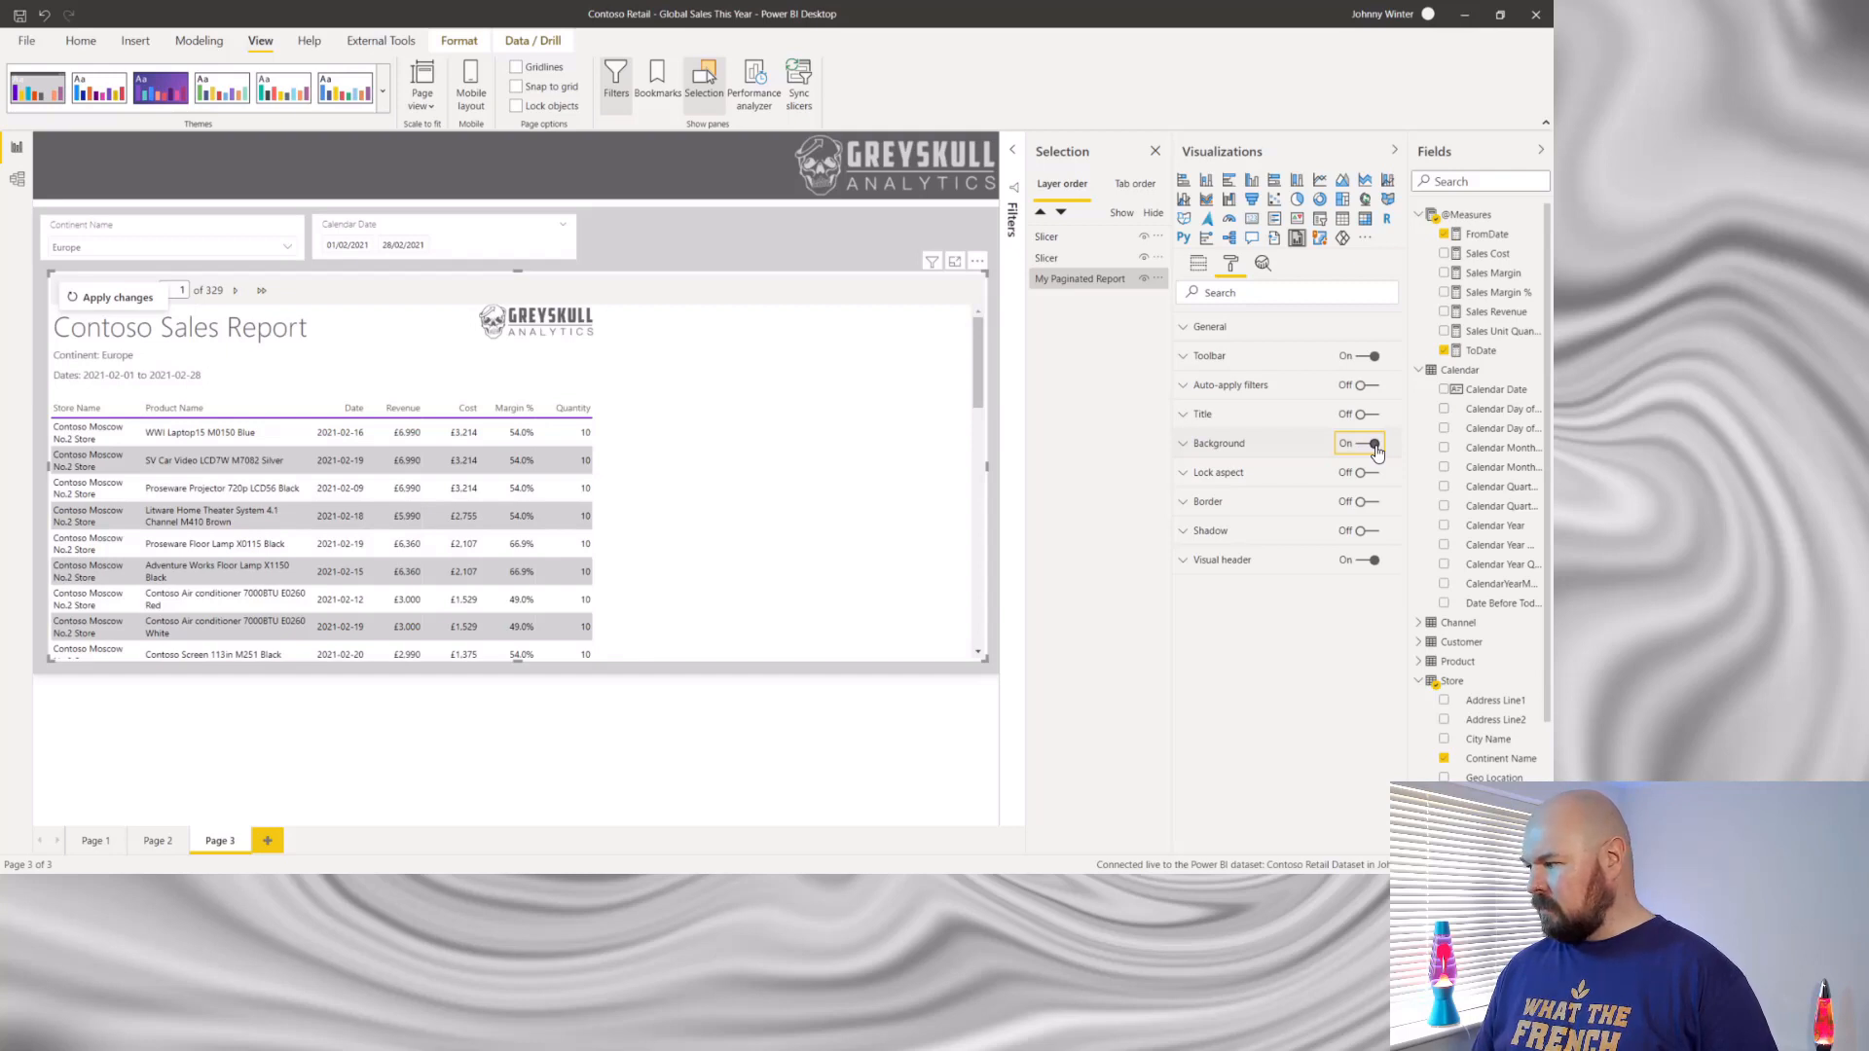
# - Check the Lock aspect options of the paginated report visual, and turn its border on and off again
pyautogui.click(1185, 475)
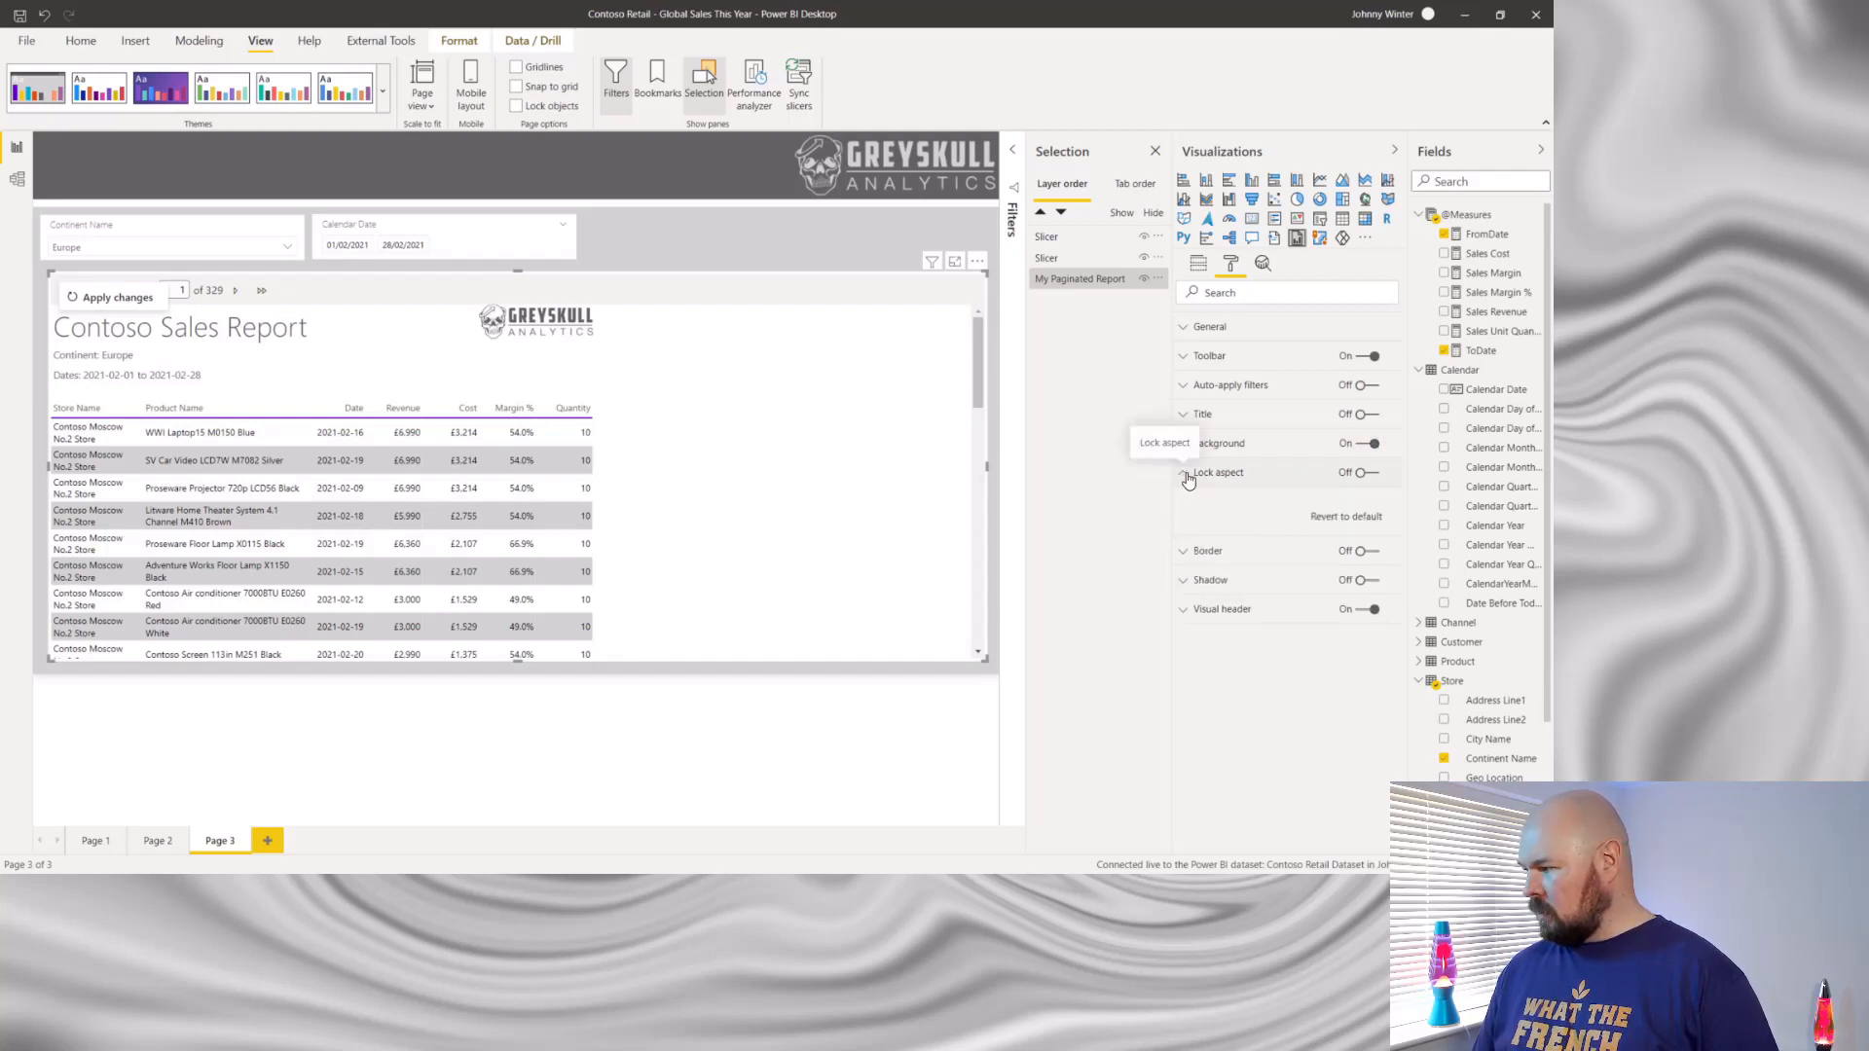
pyautogui.click(1187, 476)
pyautogui.click(1189, 499)
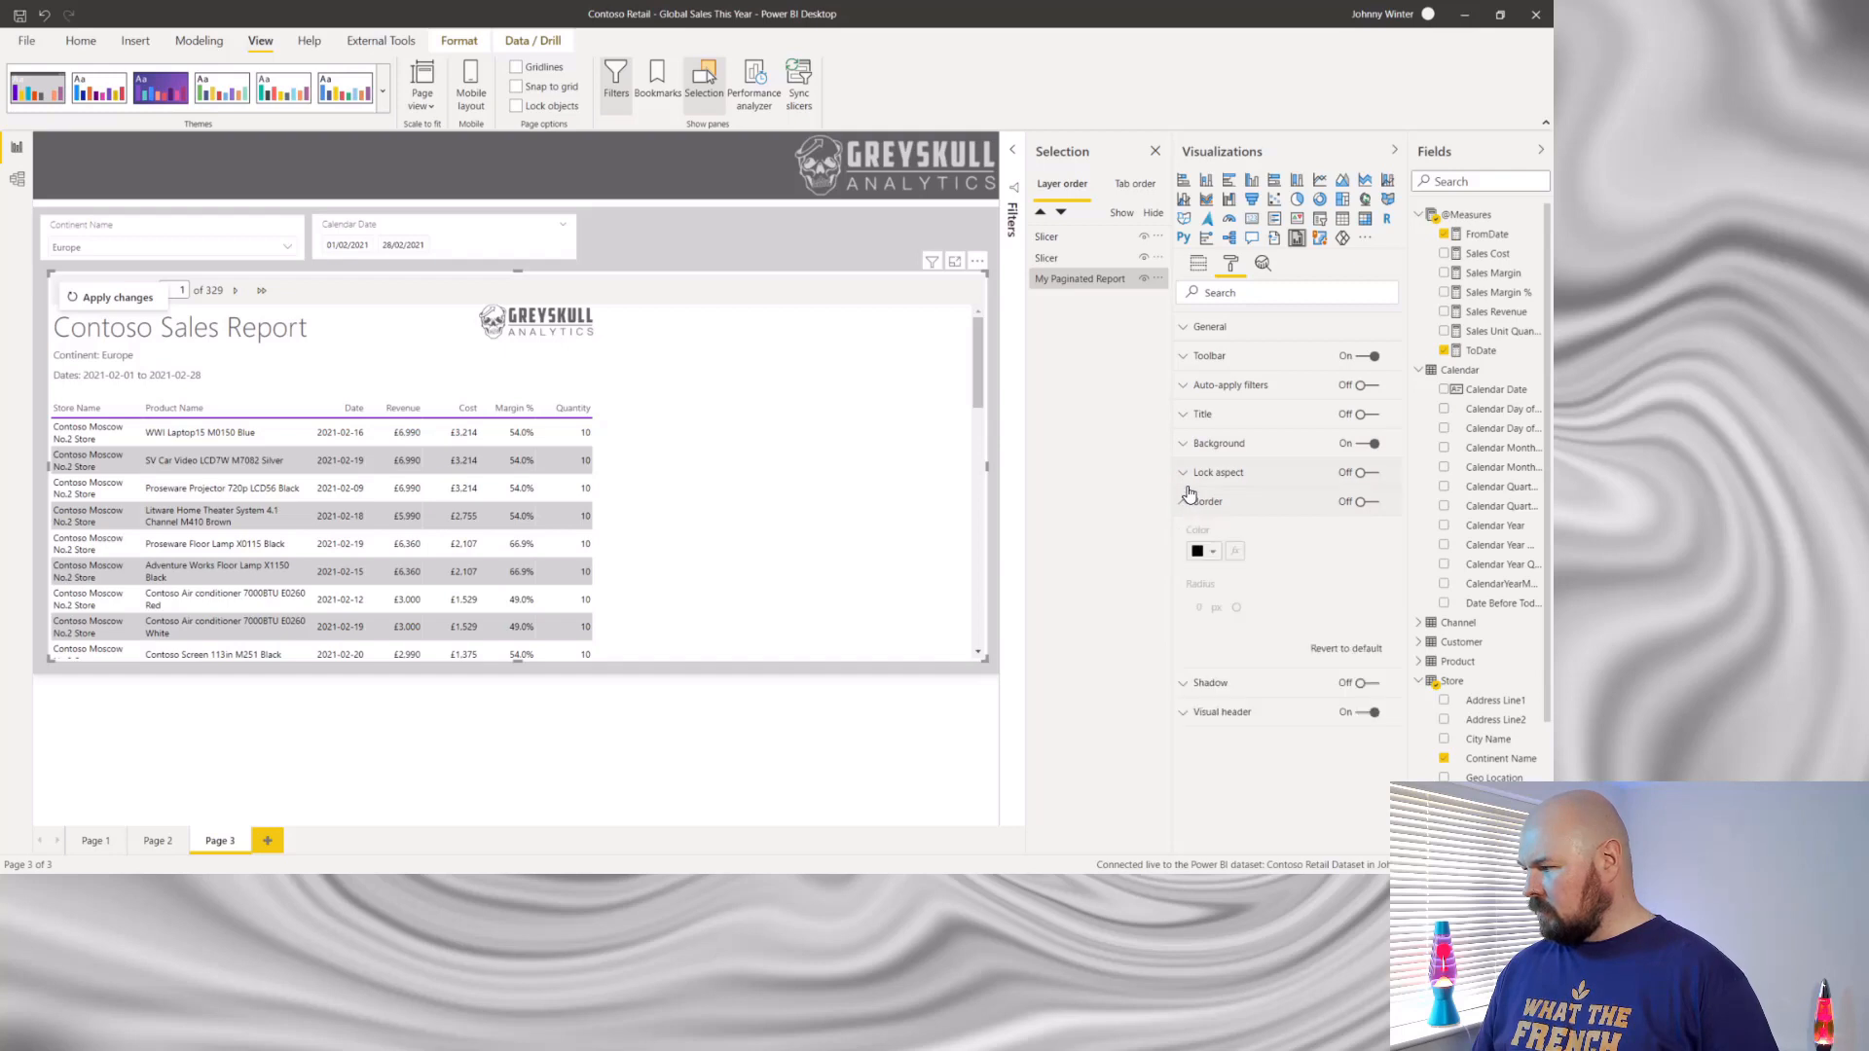
pyautogui.click(1363, 502)
pyautogui.click(1363, 502)
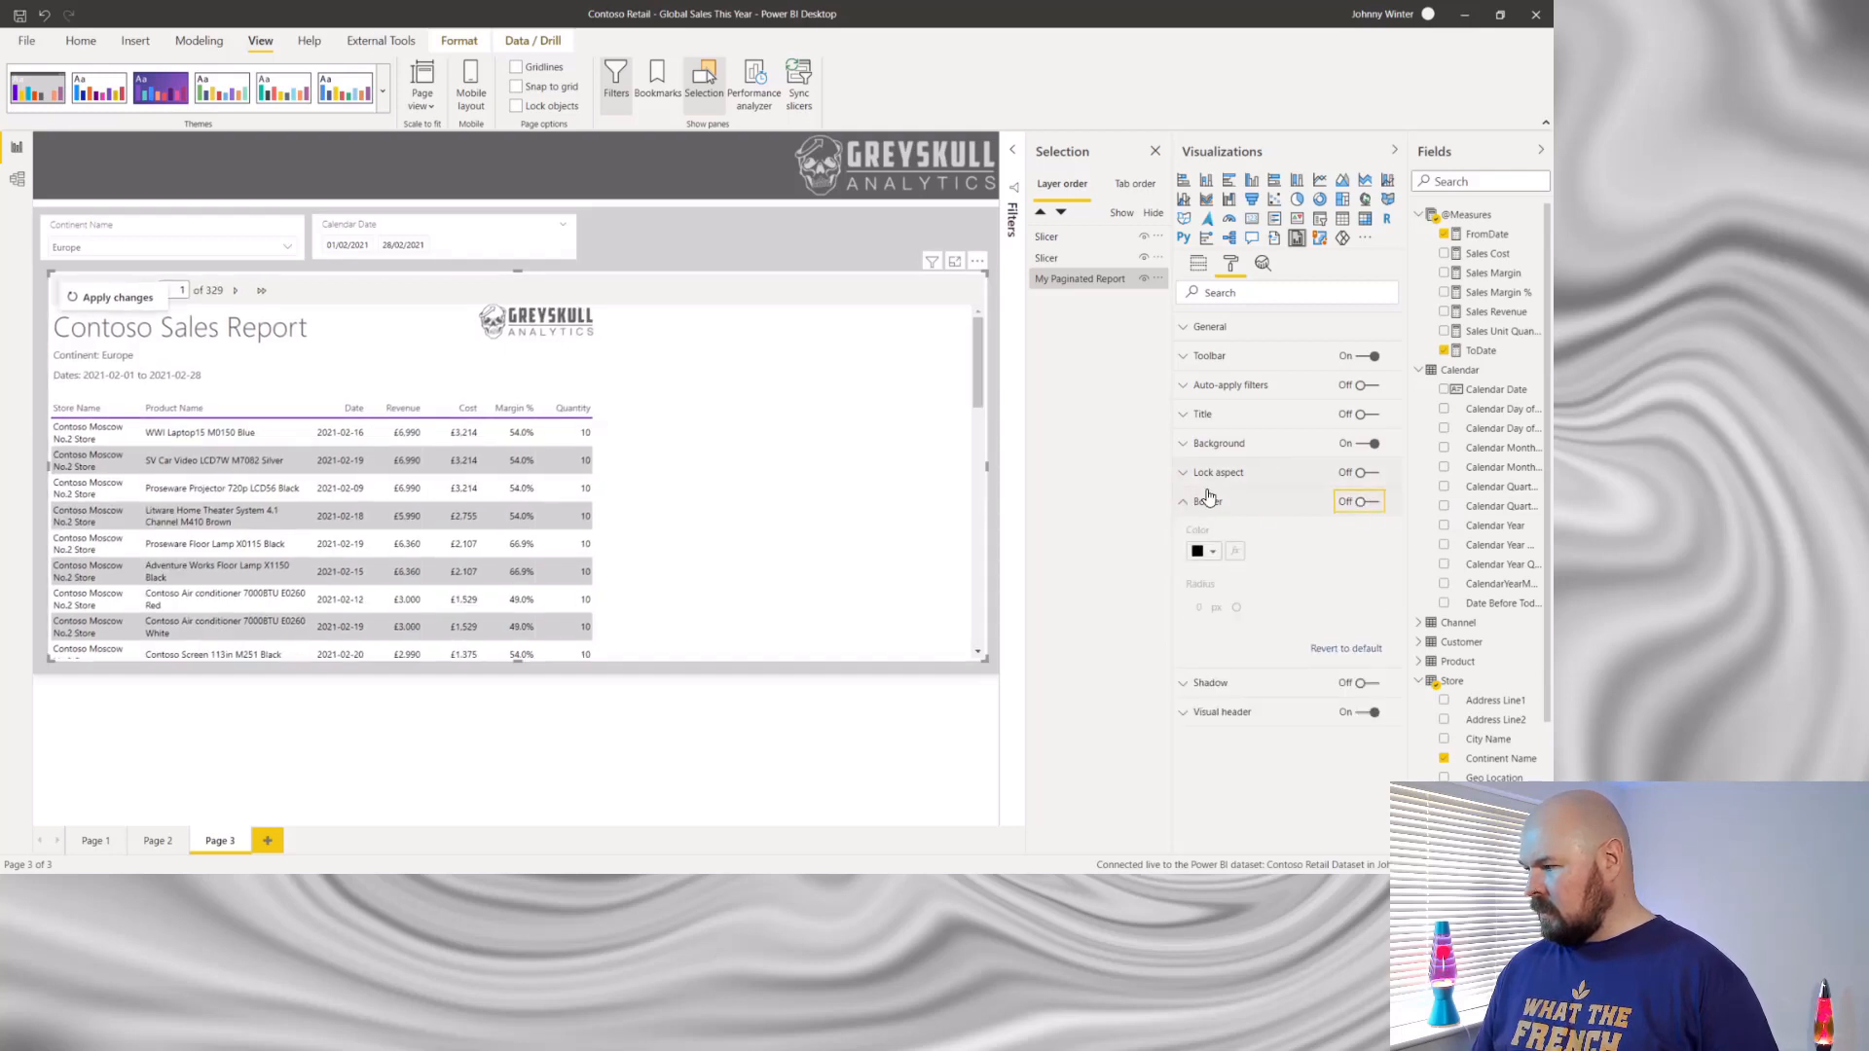
pyautogui.click(1181, 504)
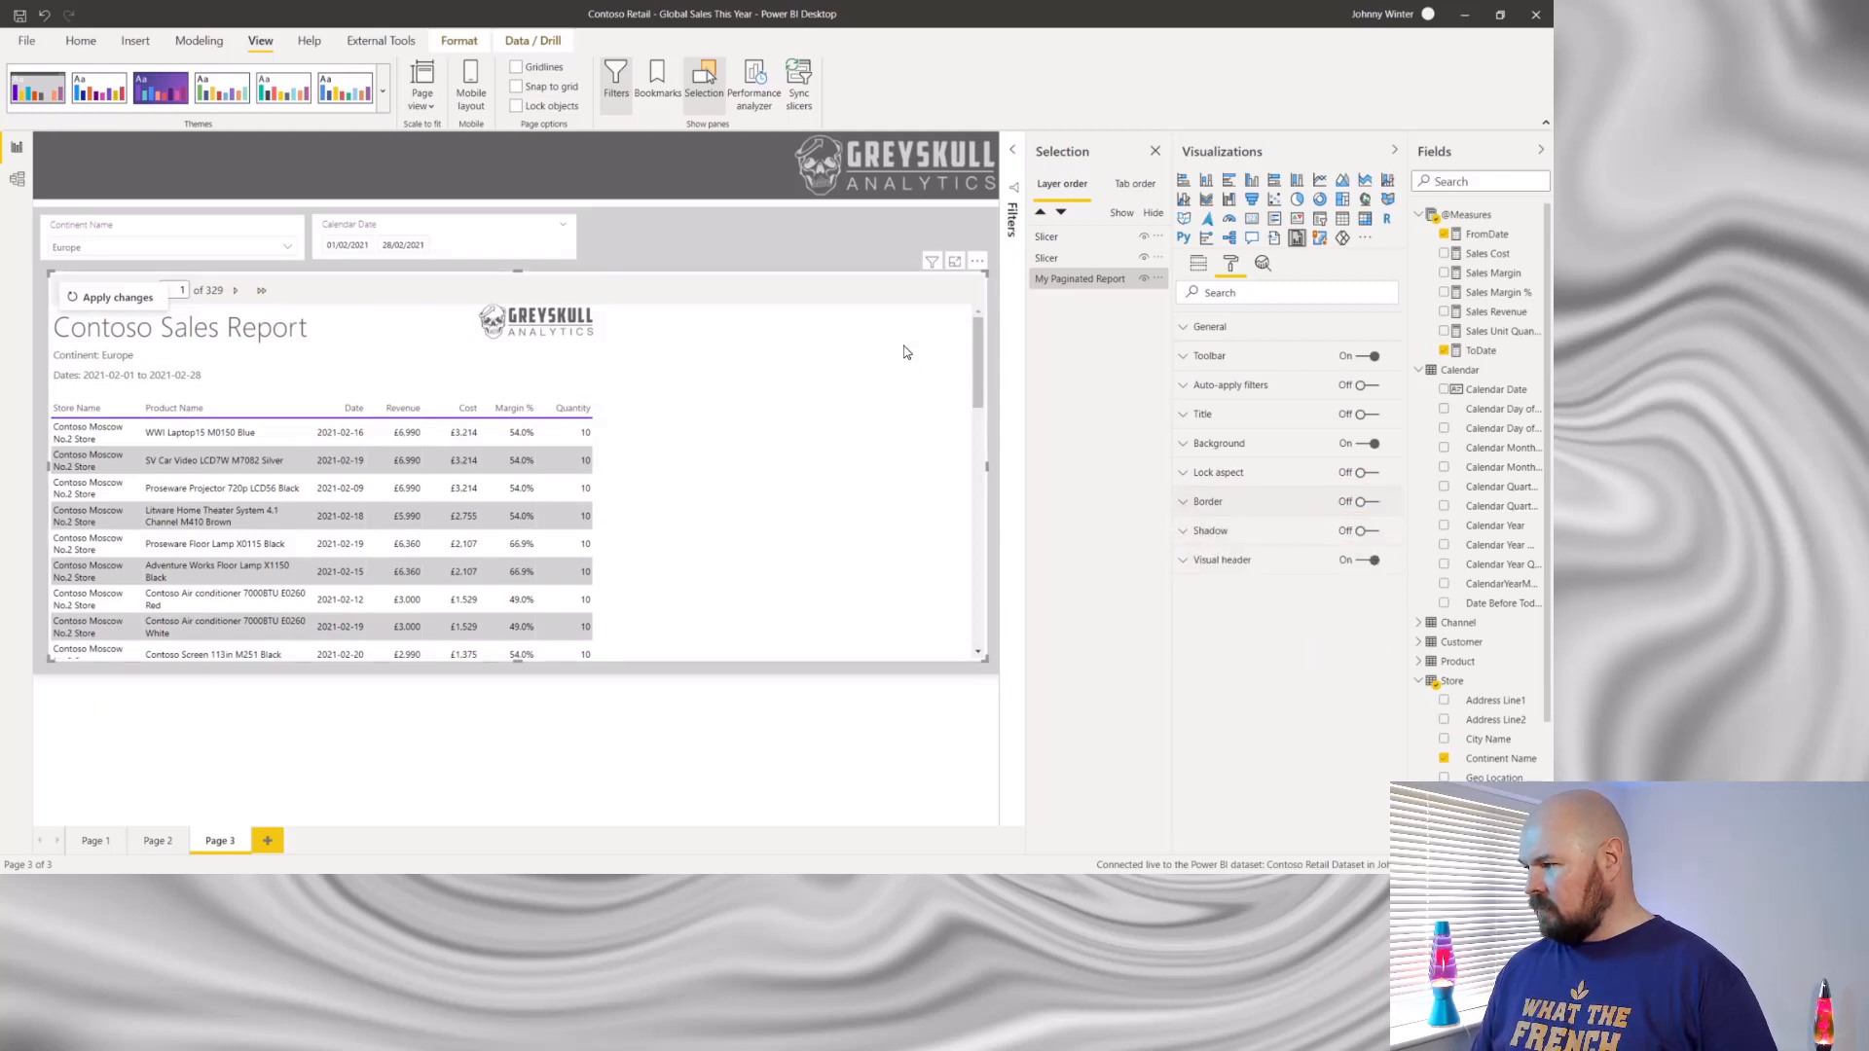
# - Show the list of filters and slicers affecting the paginated report visual
pyautogui.moveTo(932, 263)
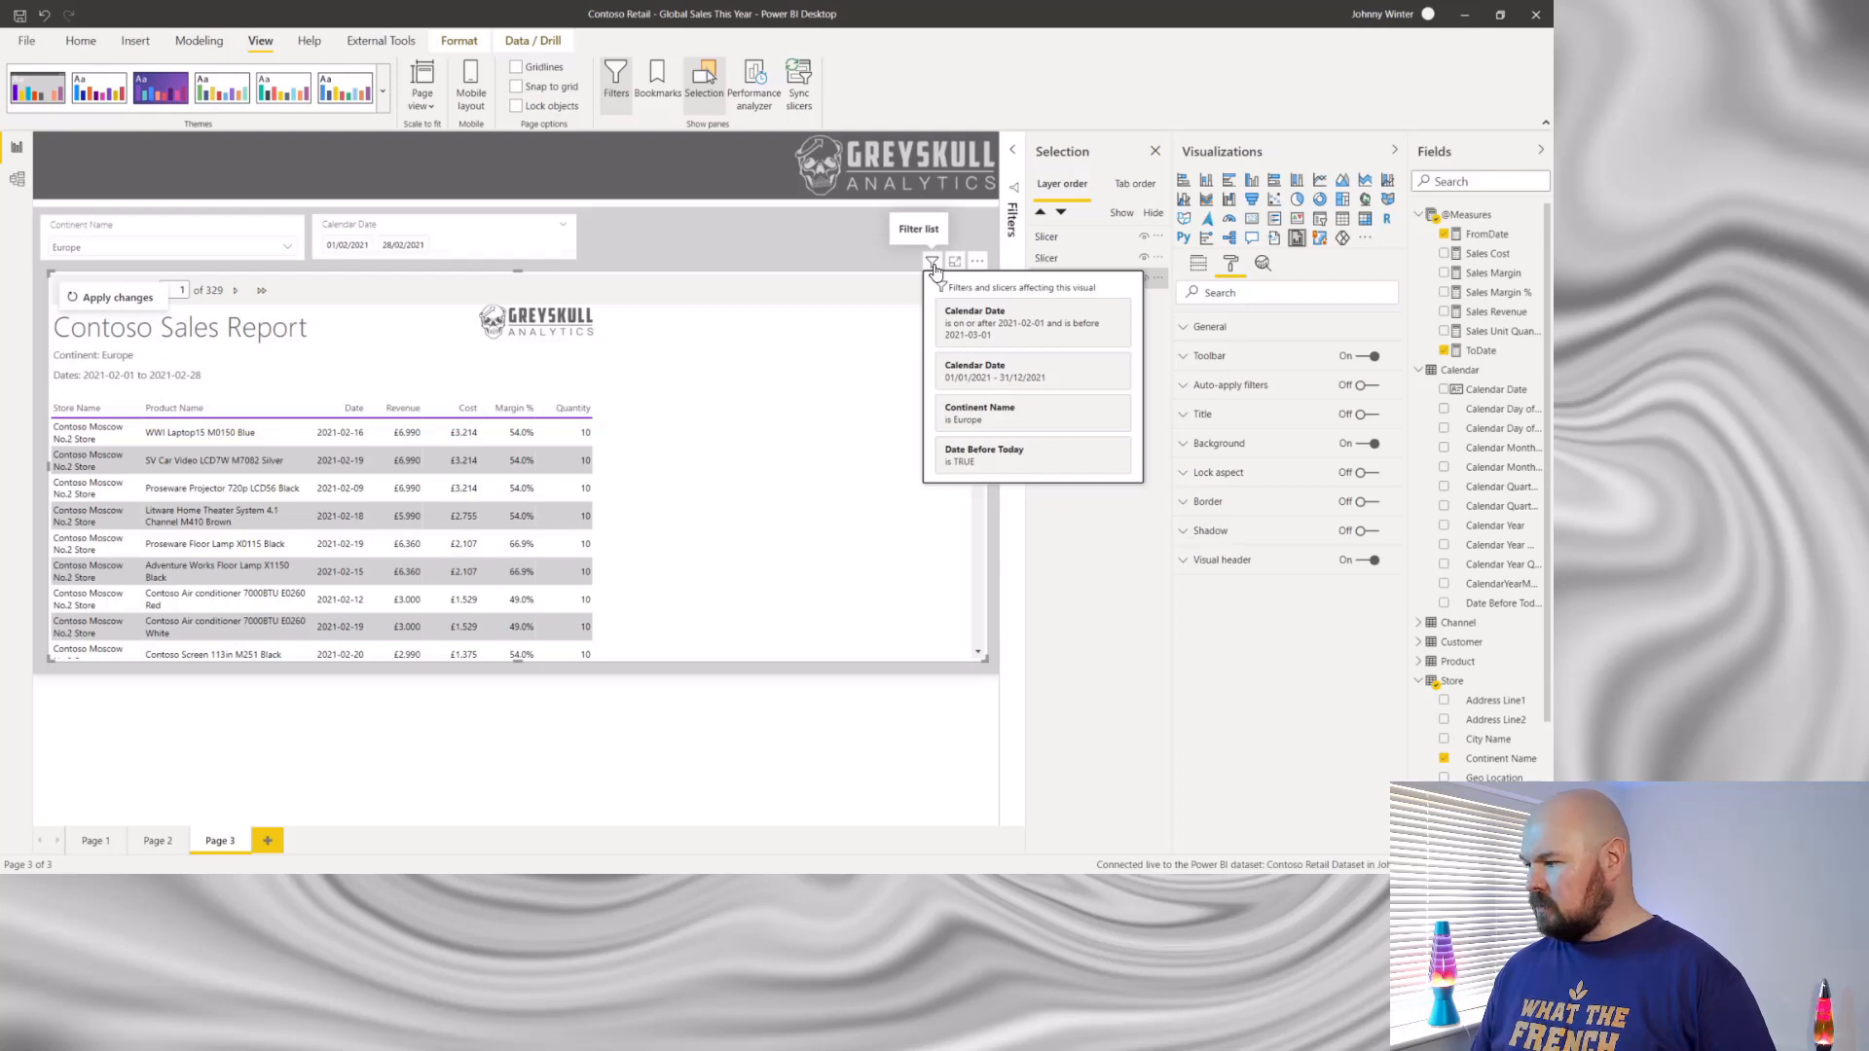
# - Check the Visual header, General, Toolbar and Auto-apply filters format options of the paginated report visual
pyautogui.click(1183, 563)
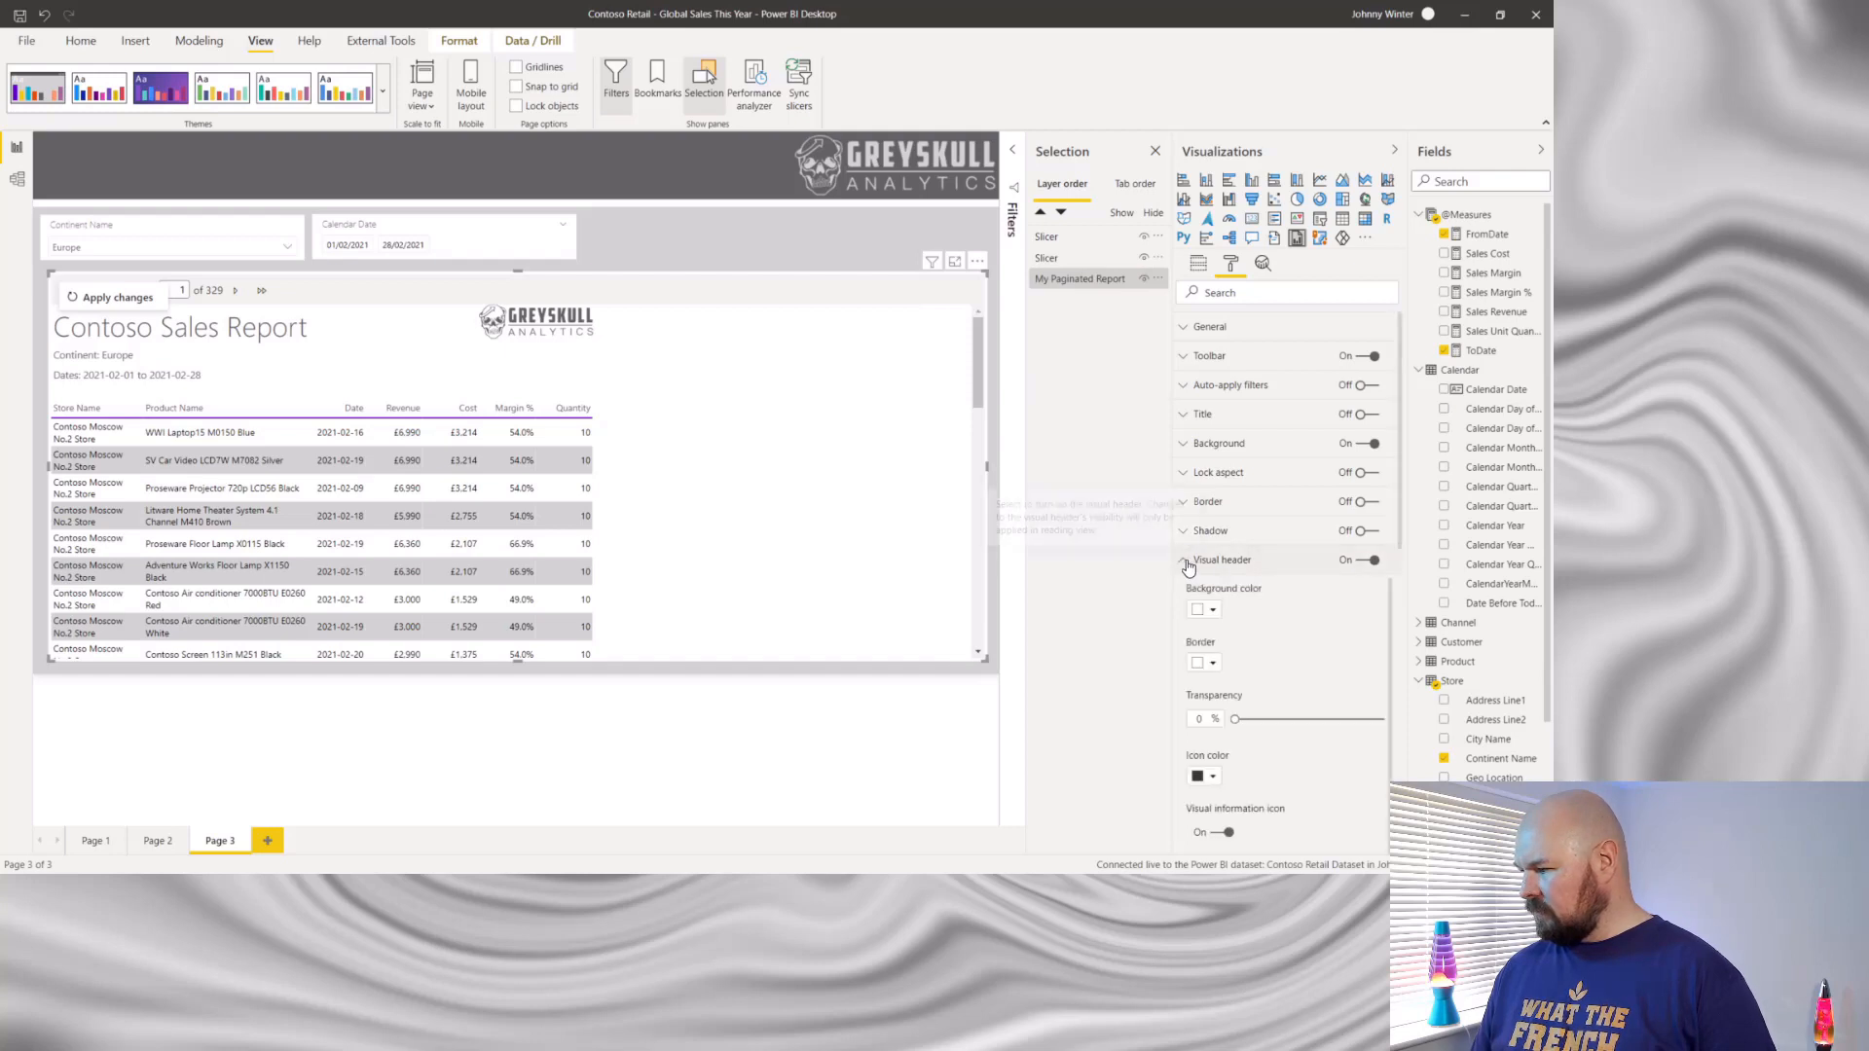
pyautogui.click(1188, 566)
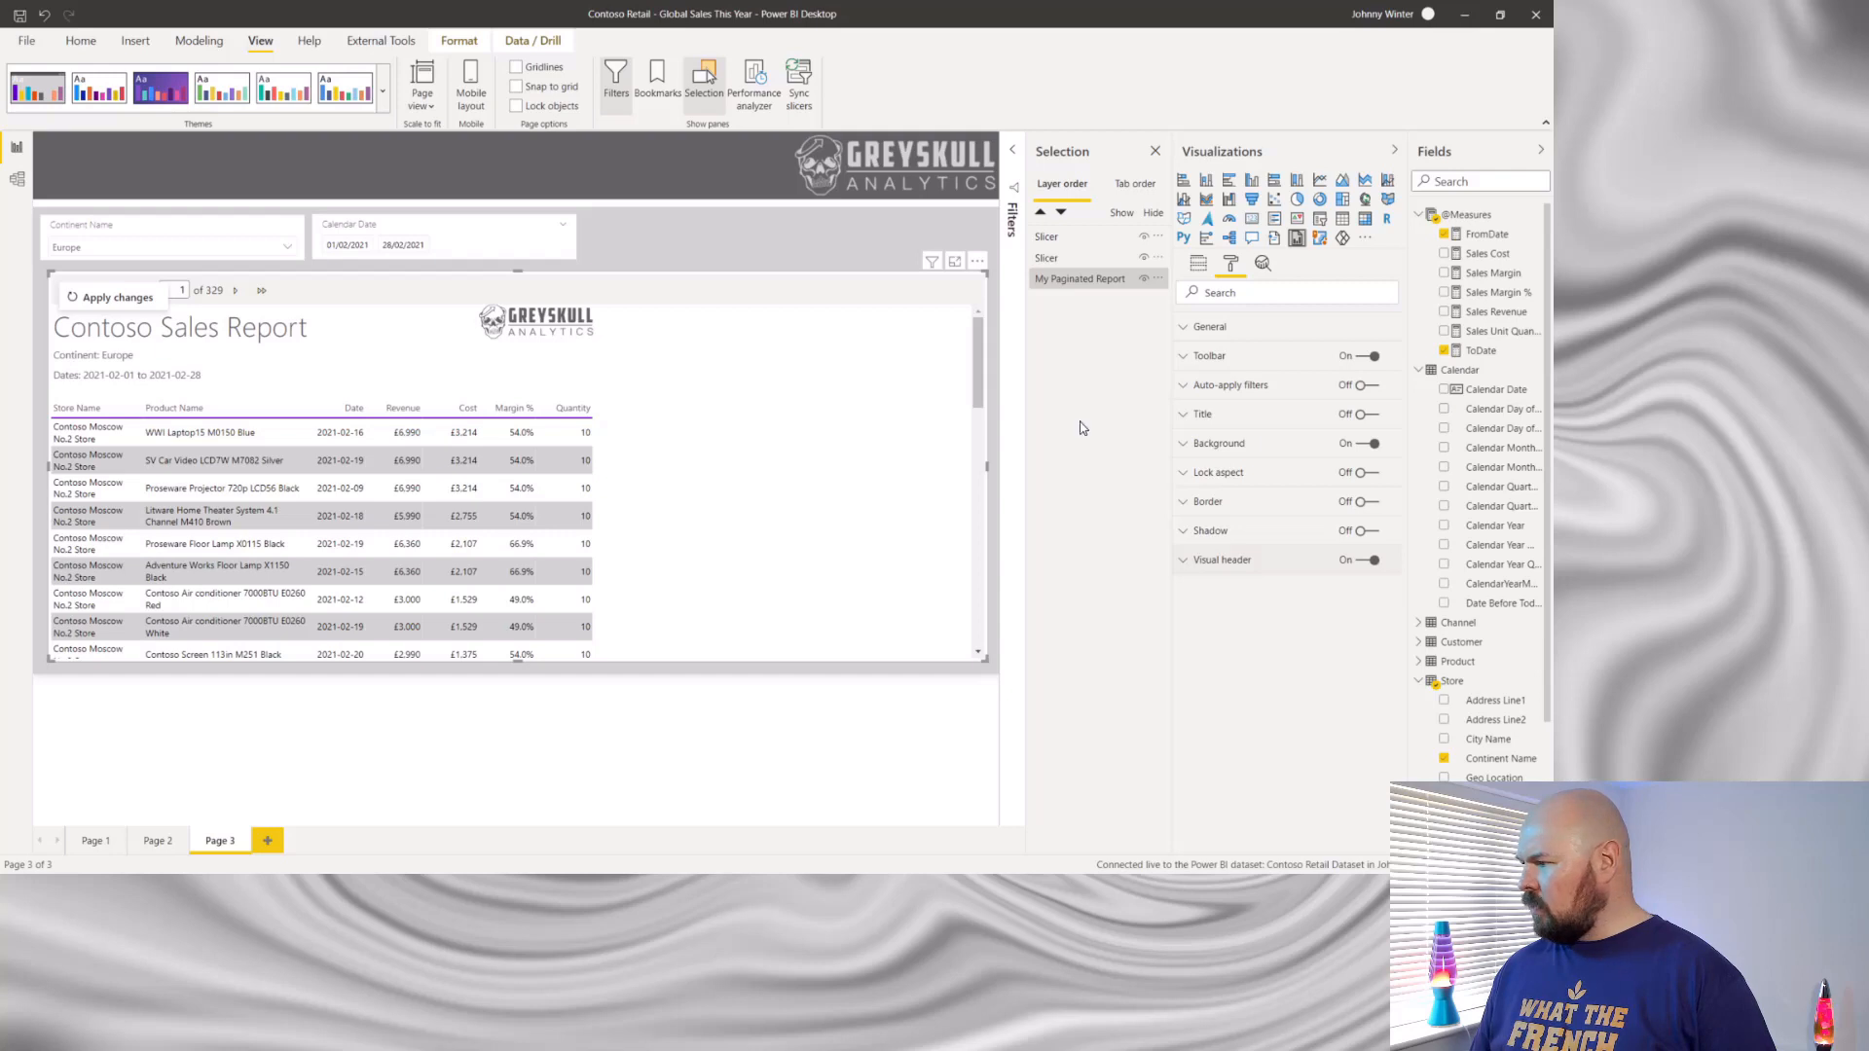
pyautogui.click(1189, 329)
pyautogui.click(1189, 331)
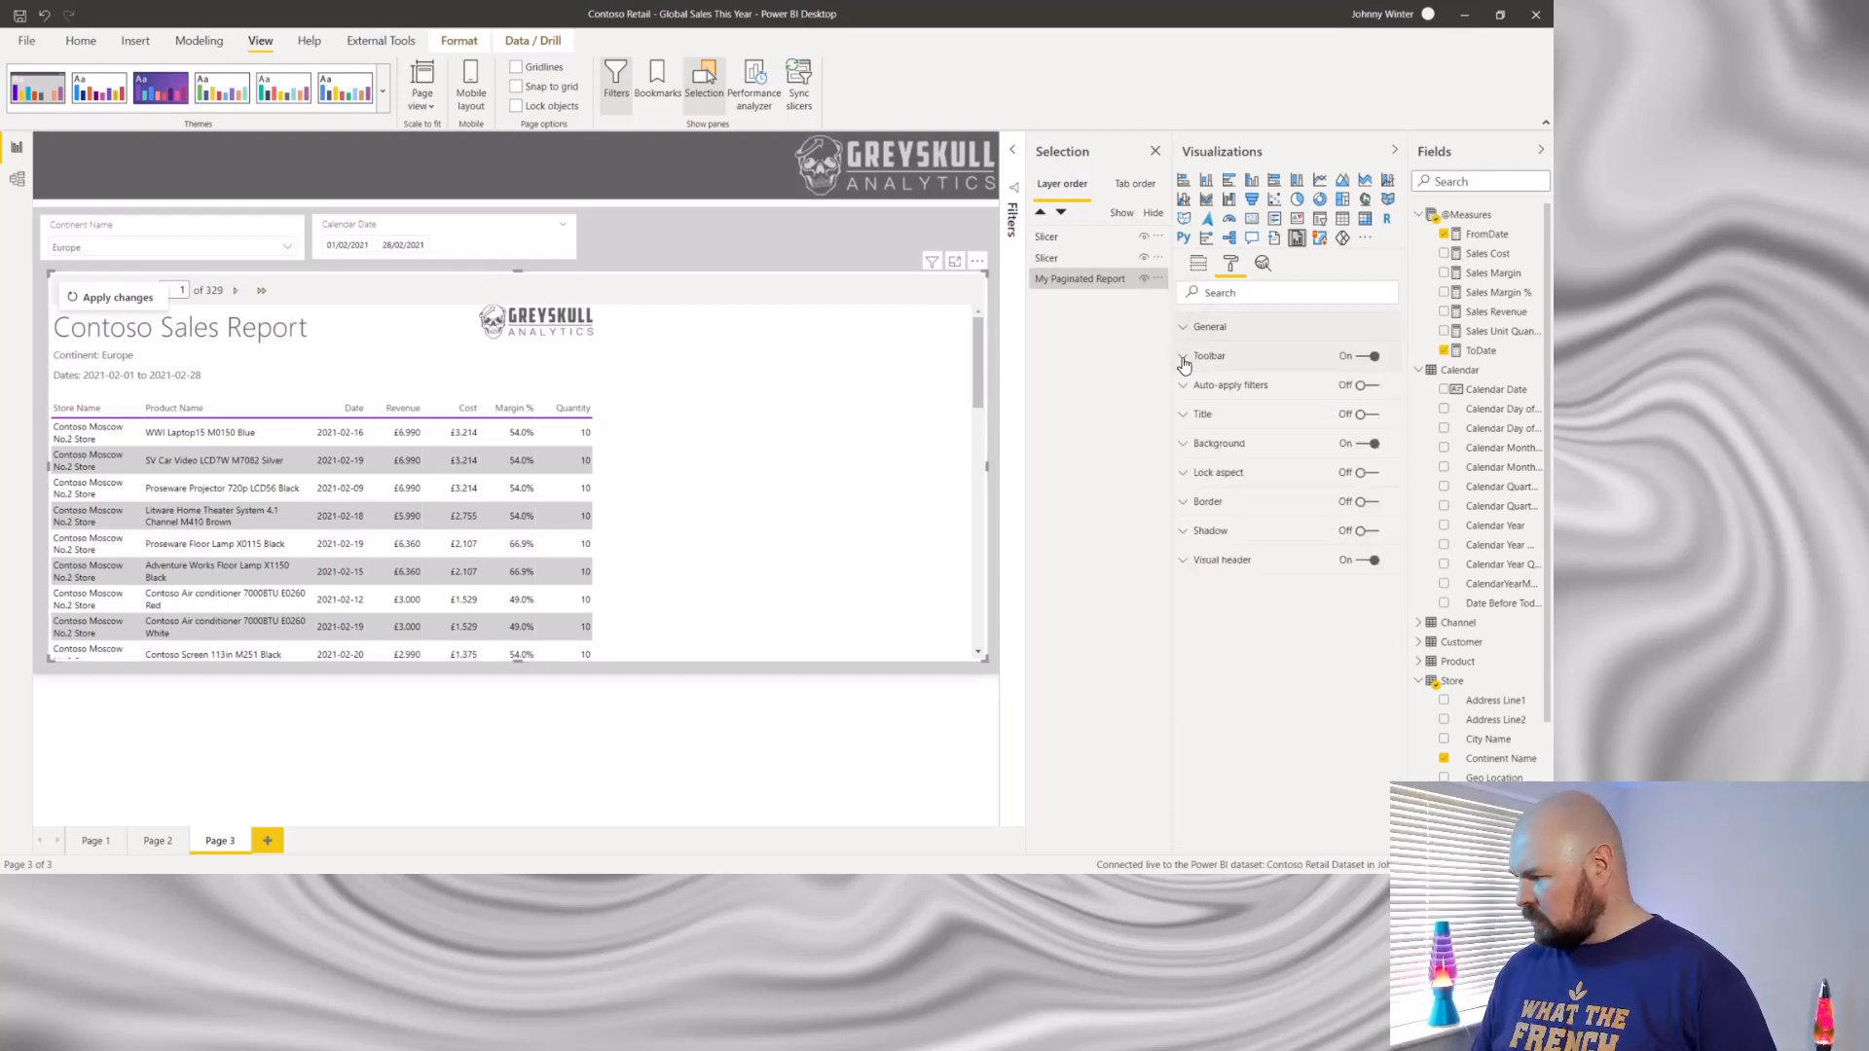
pyautogui.click(1184, 359)
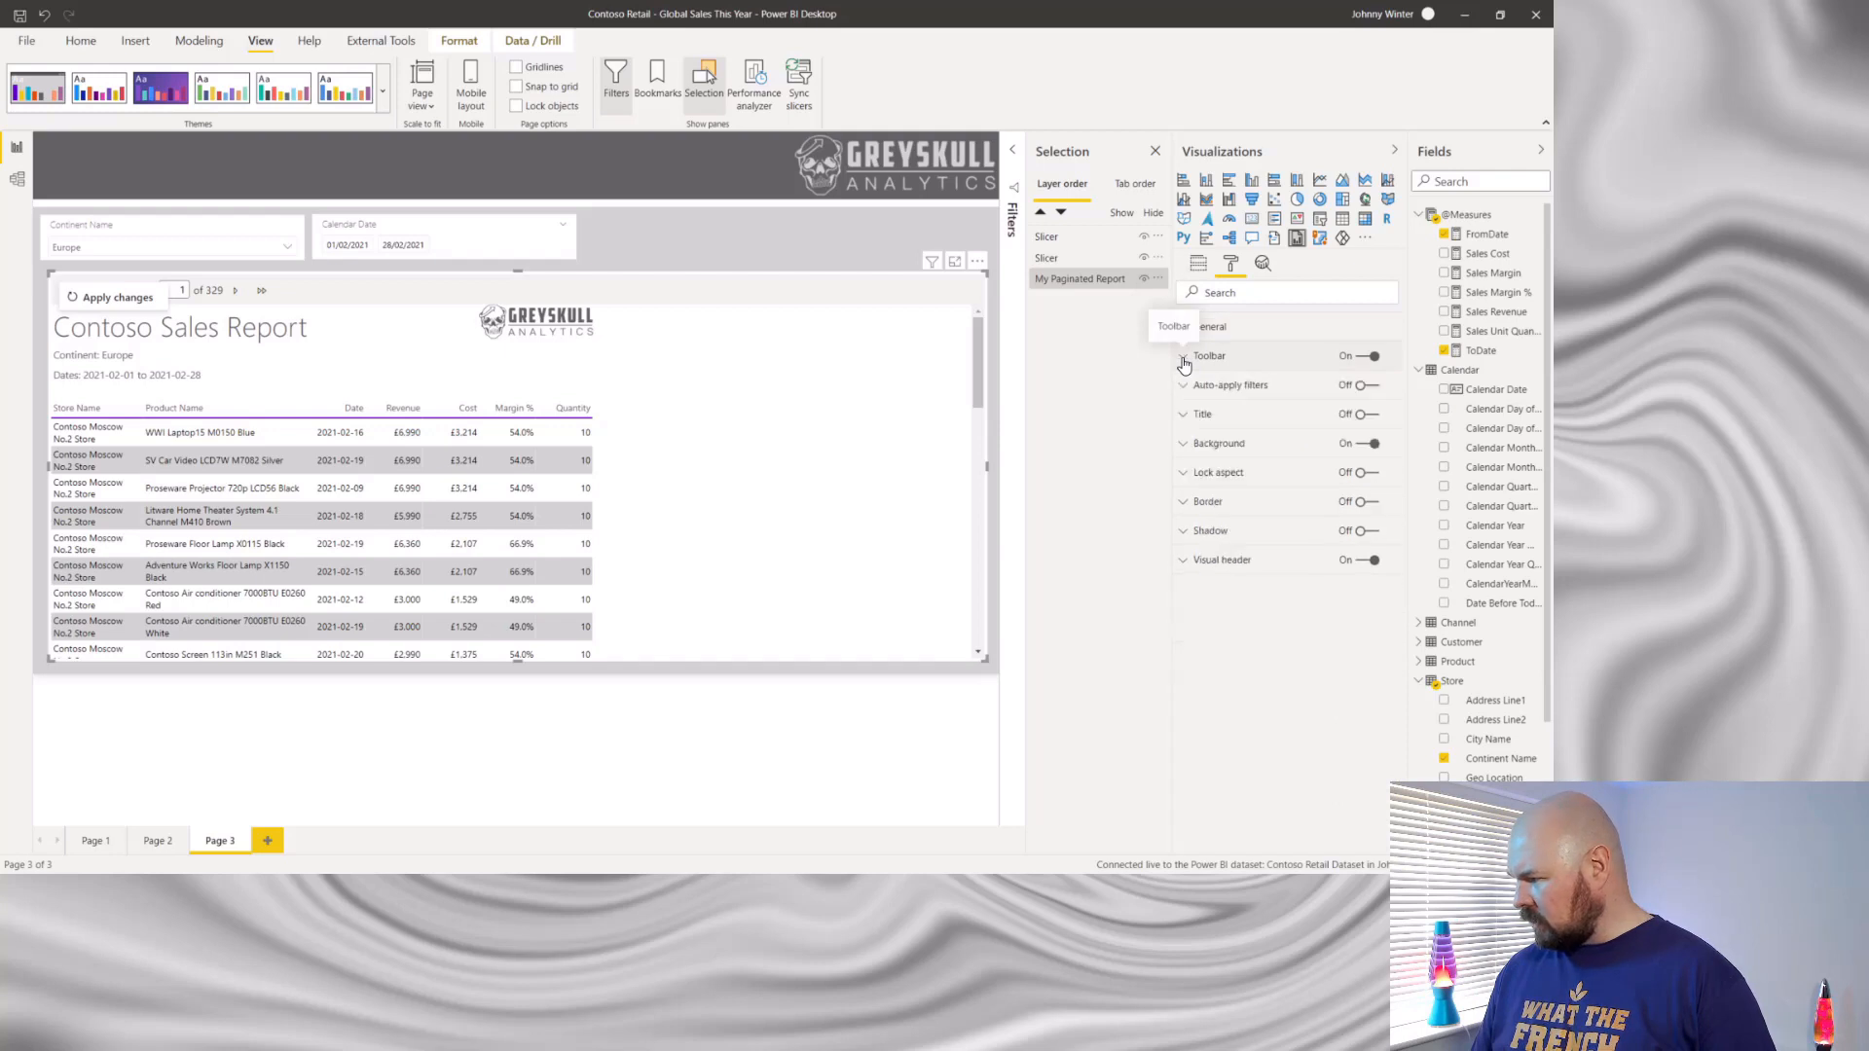
pyautogui.click(1184, 359)
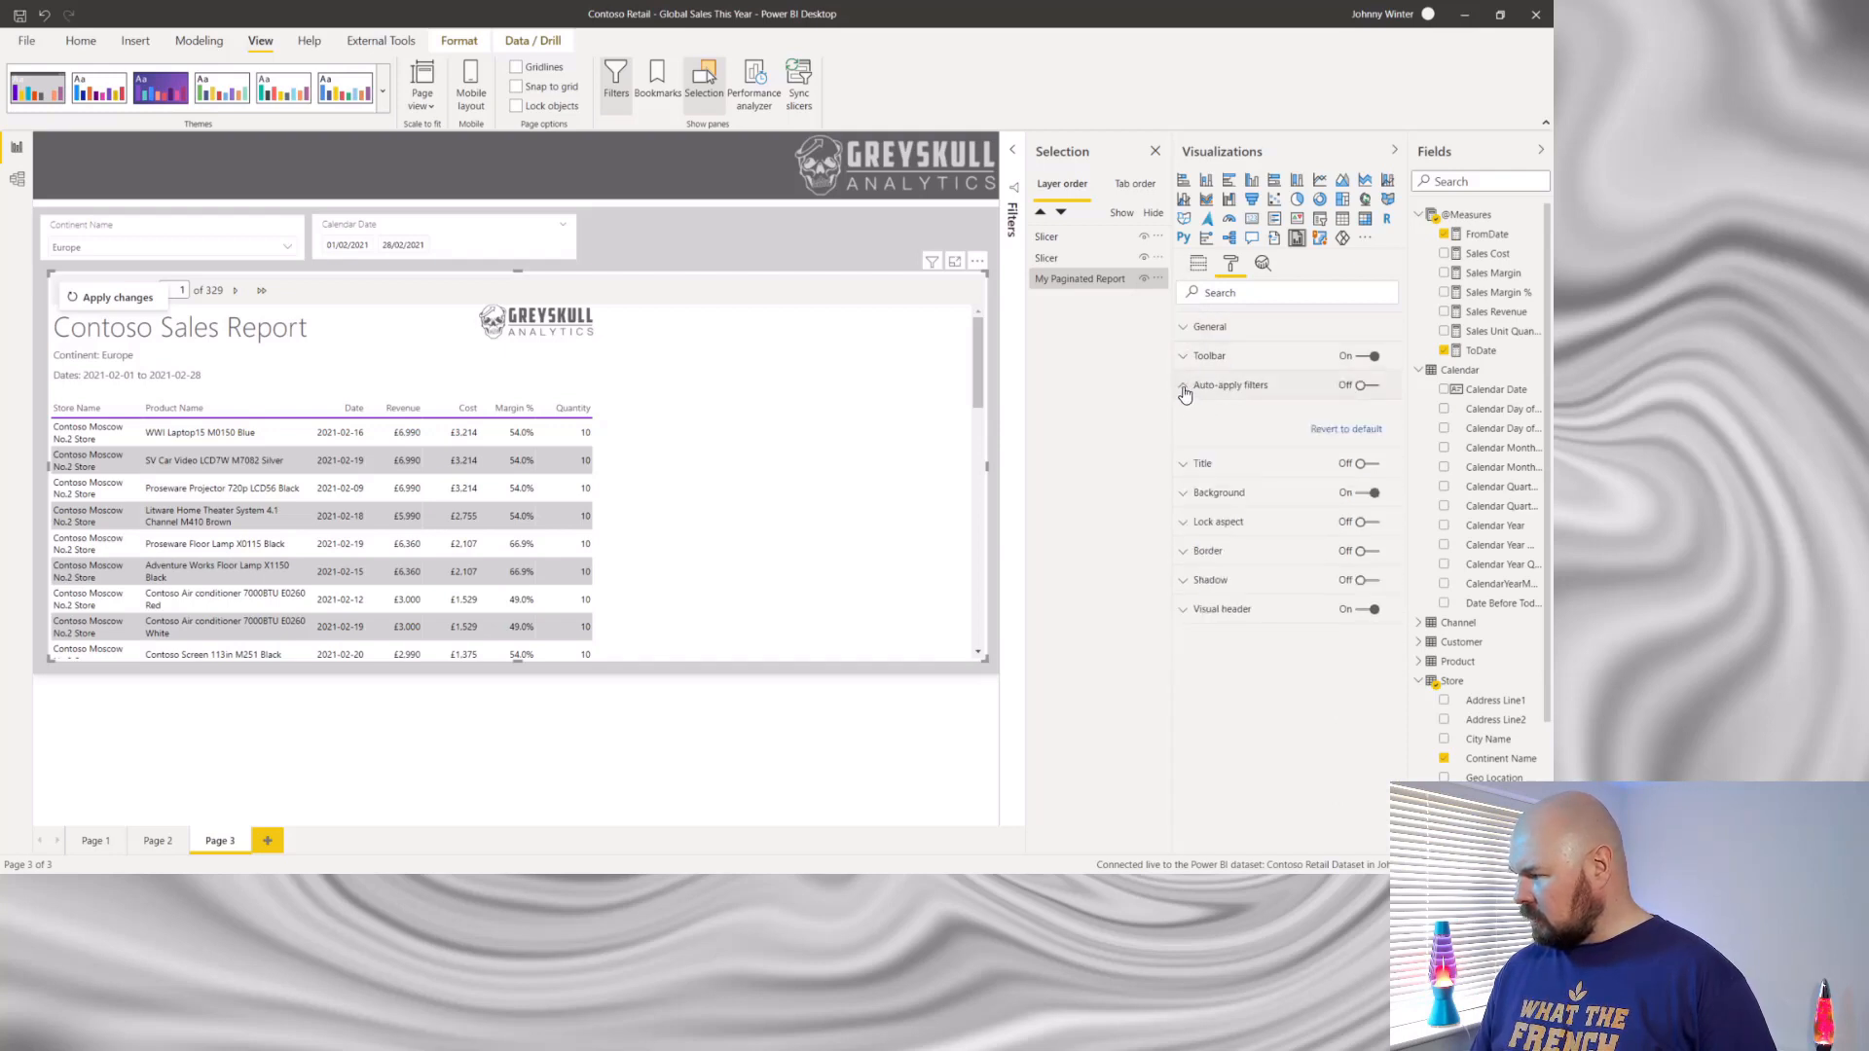
# - Check the Title, Background, Lock aspect and Border format options of the paginated report visual
pyautogui.click(1184, 416)
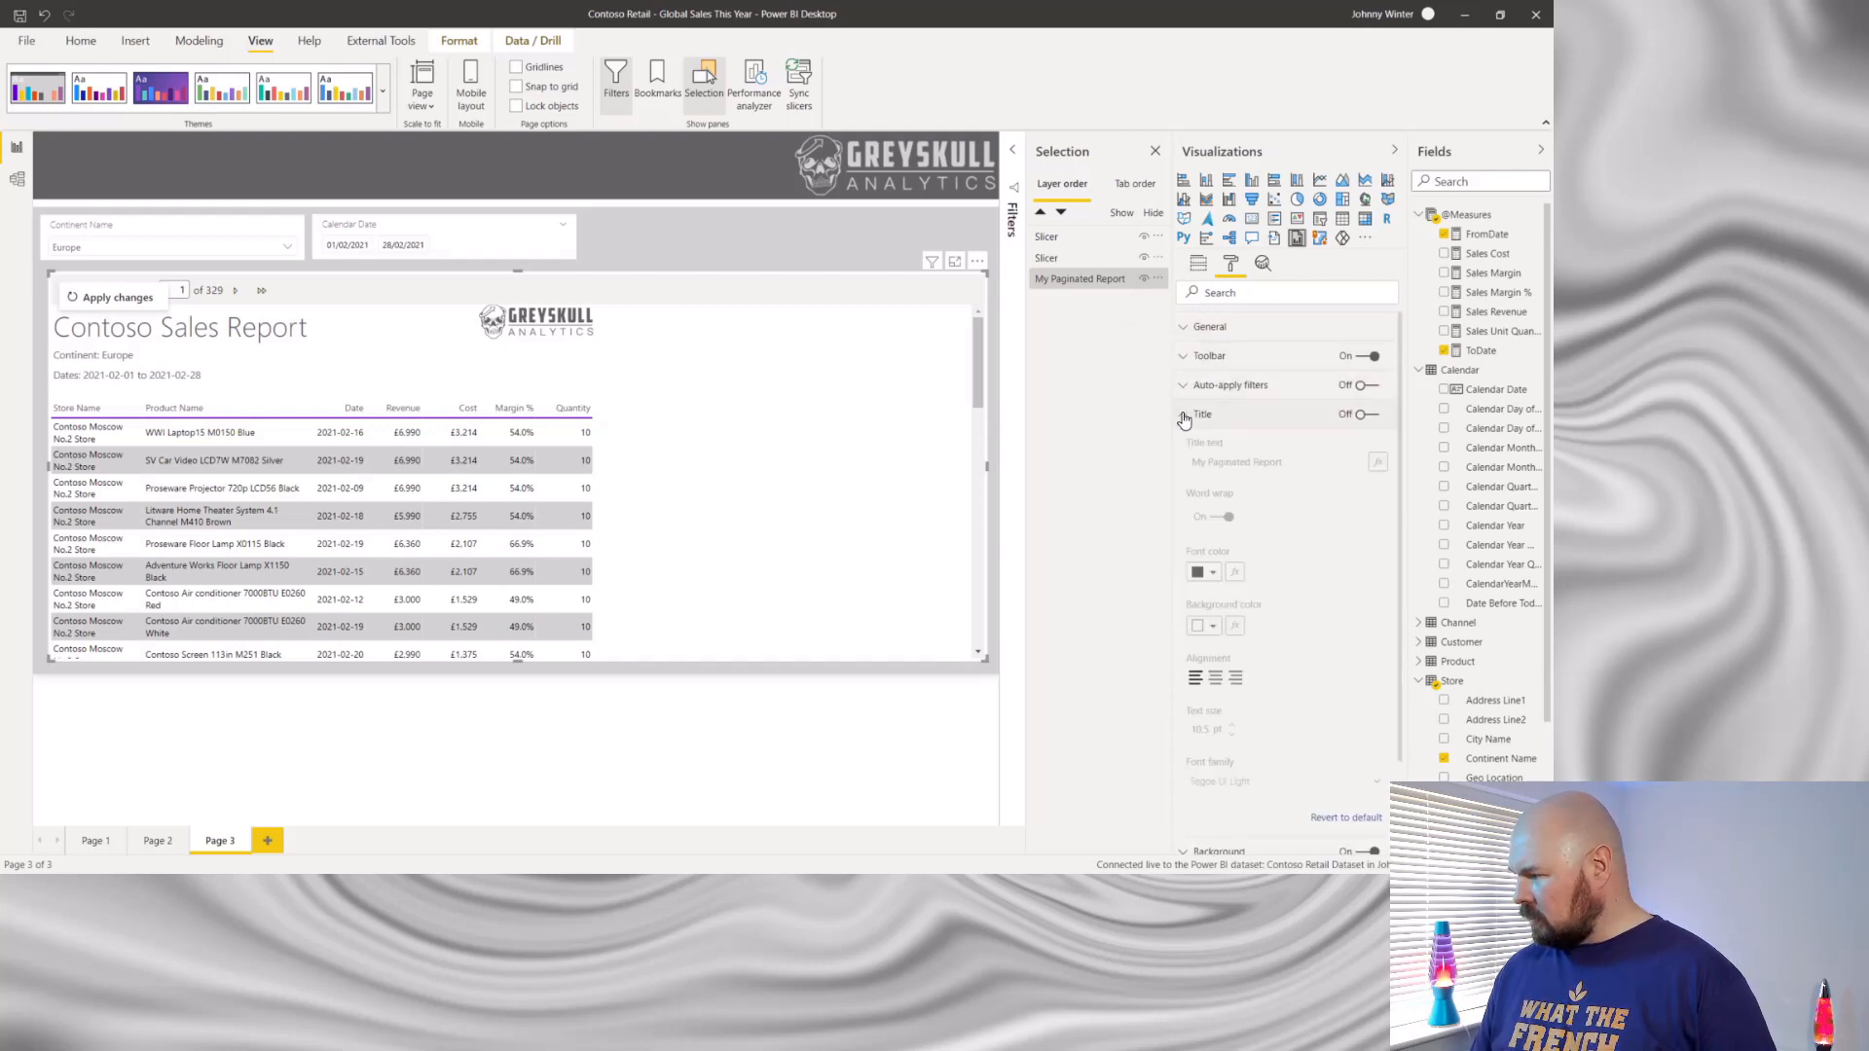
pyautogui.click(1184, 418)
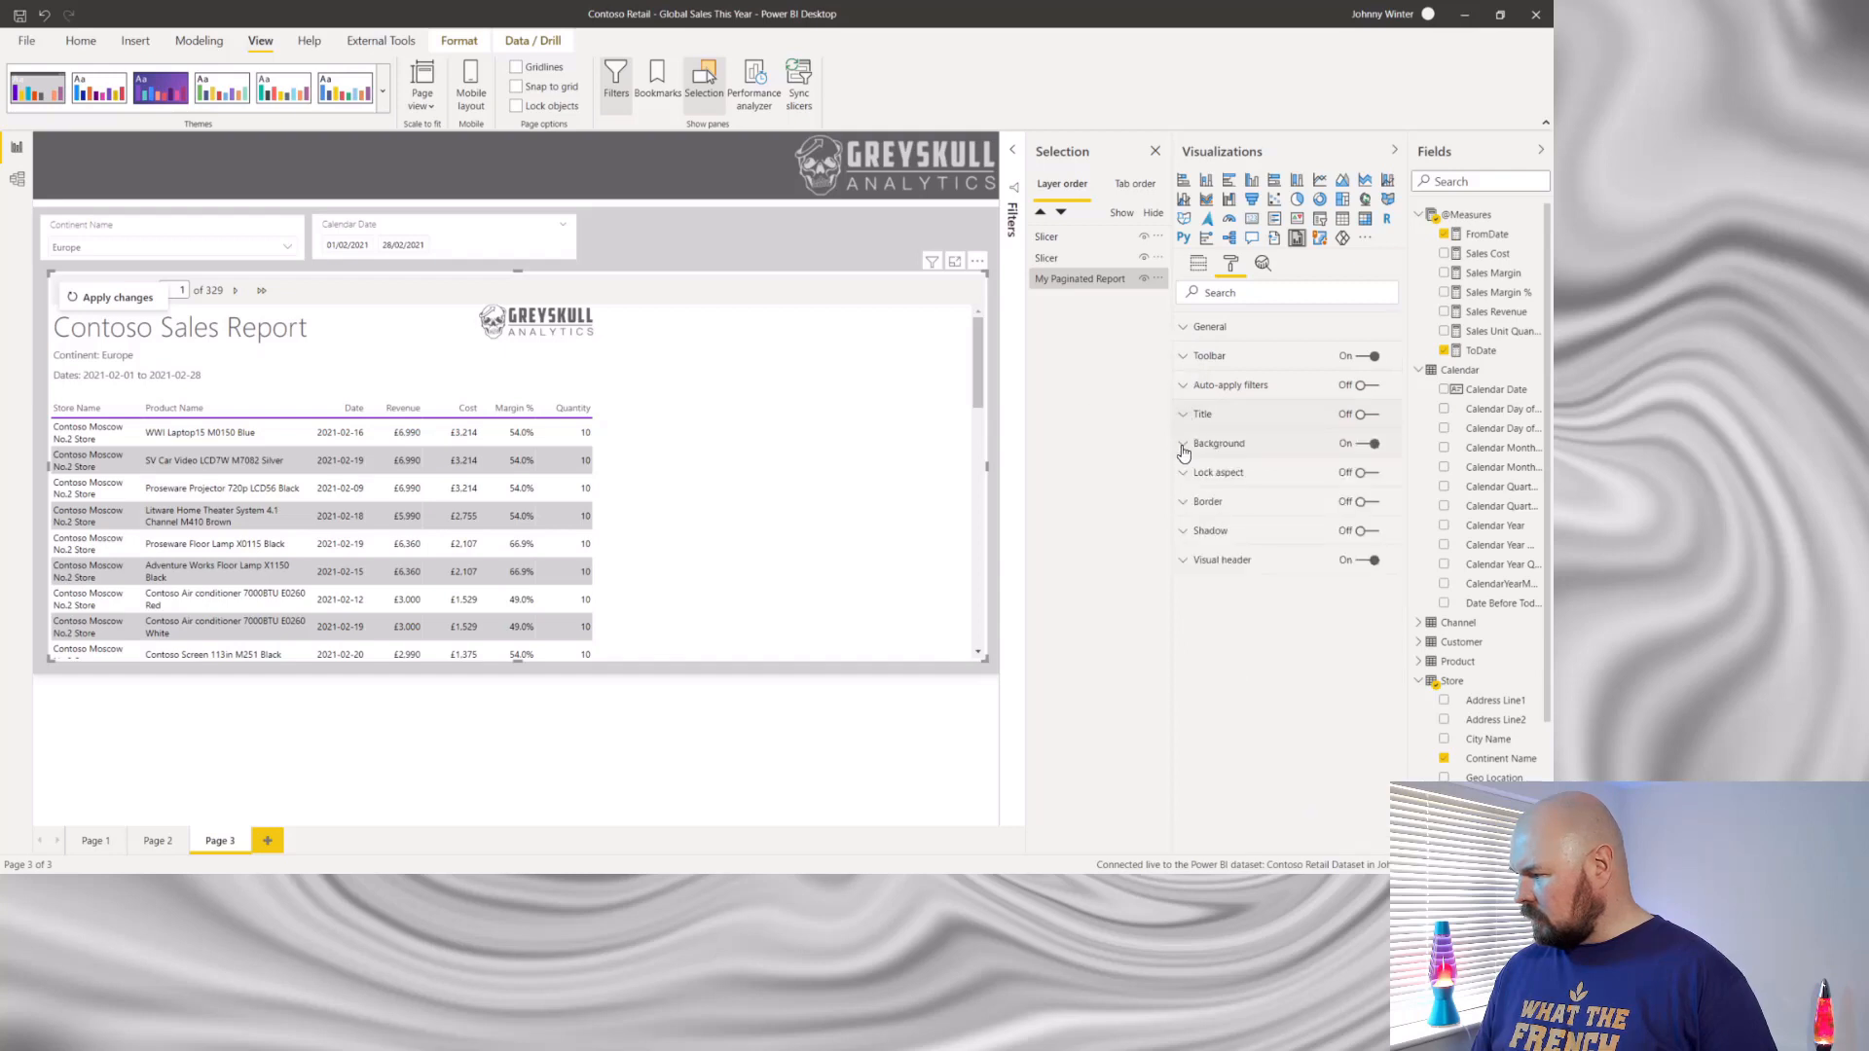
pyautogui.click(1184, 445)
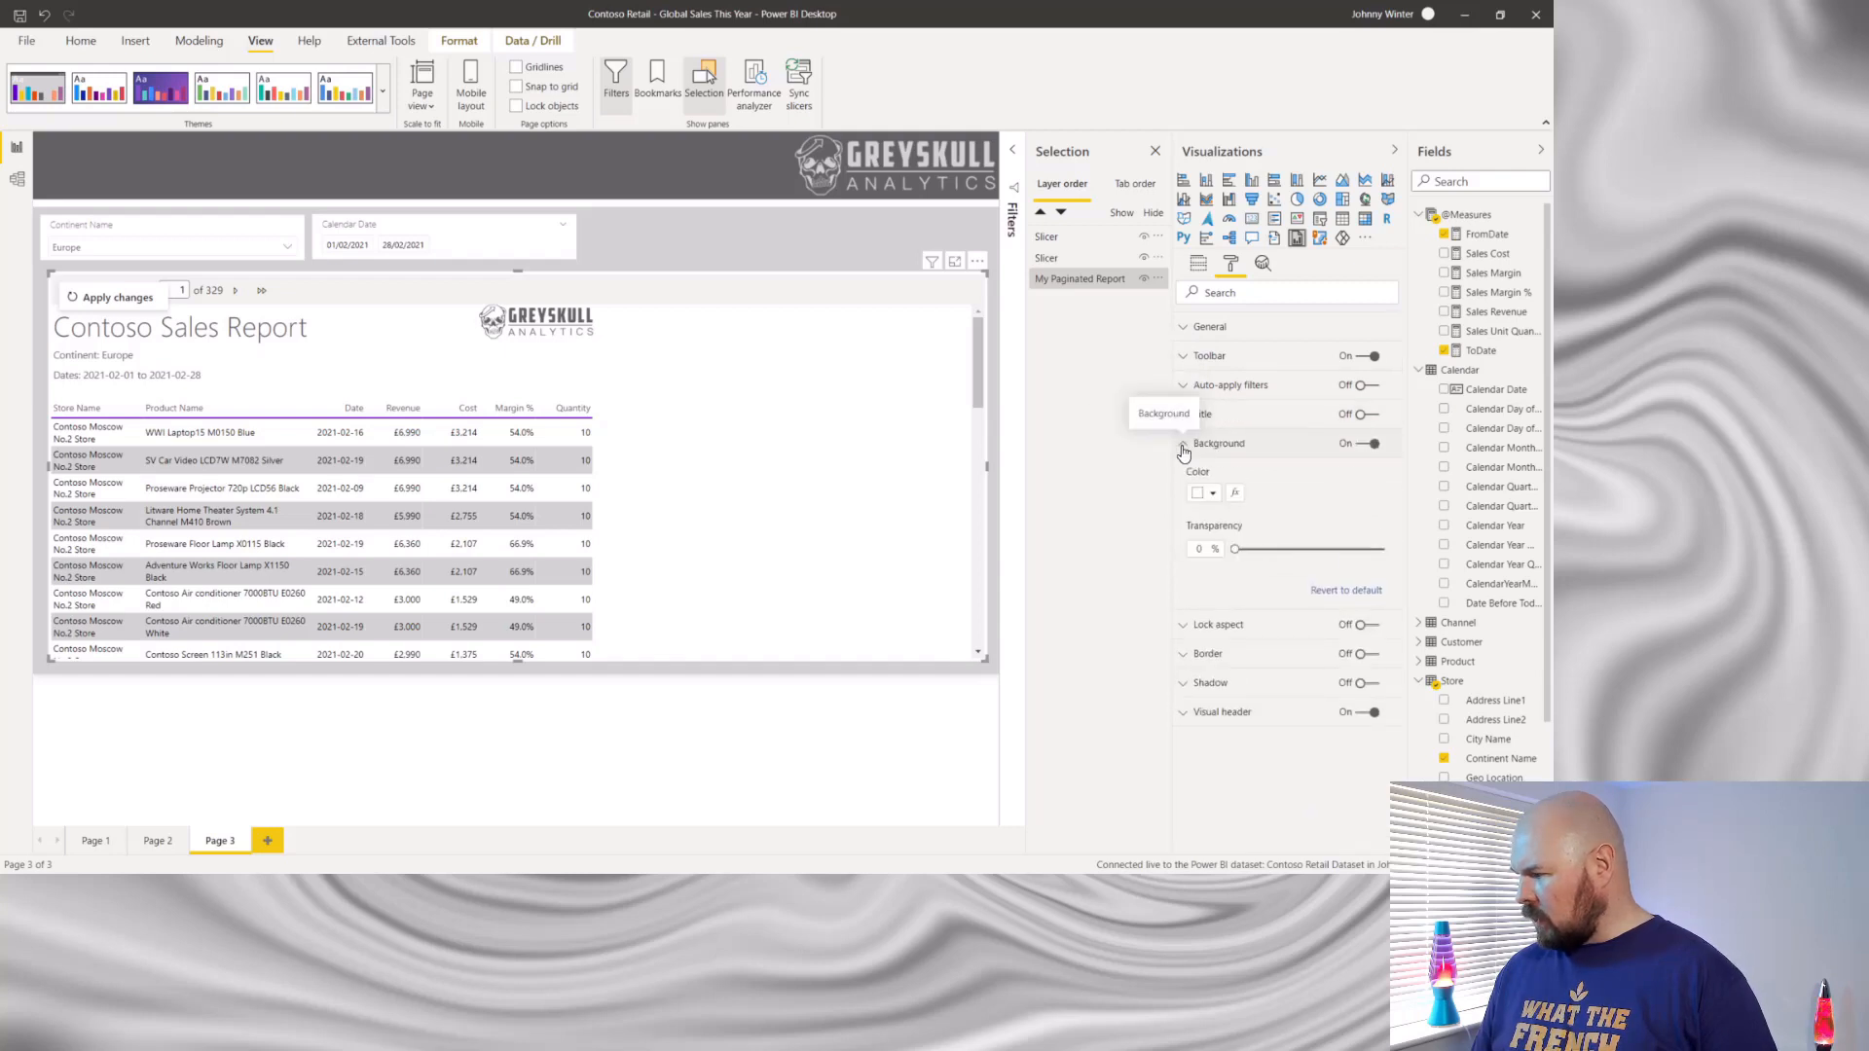
pyautogui.click(1184, 447)
pyautogui.click(1184, 475)
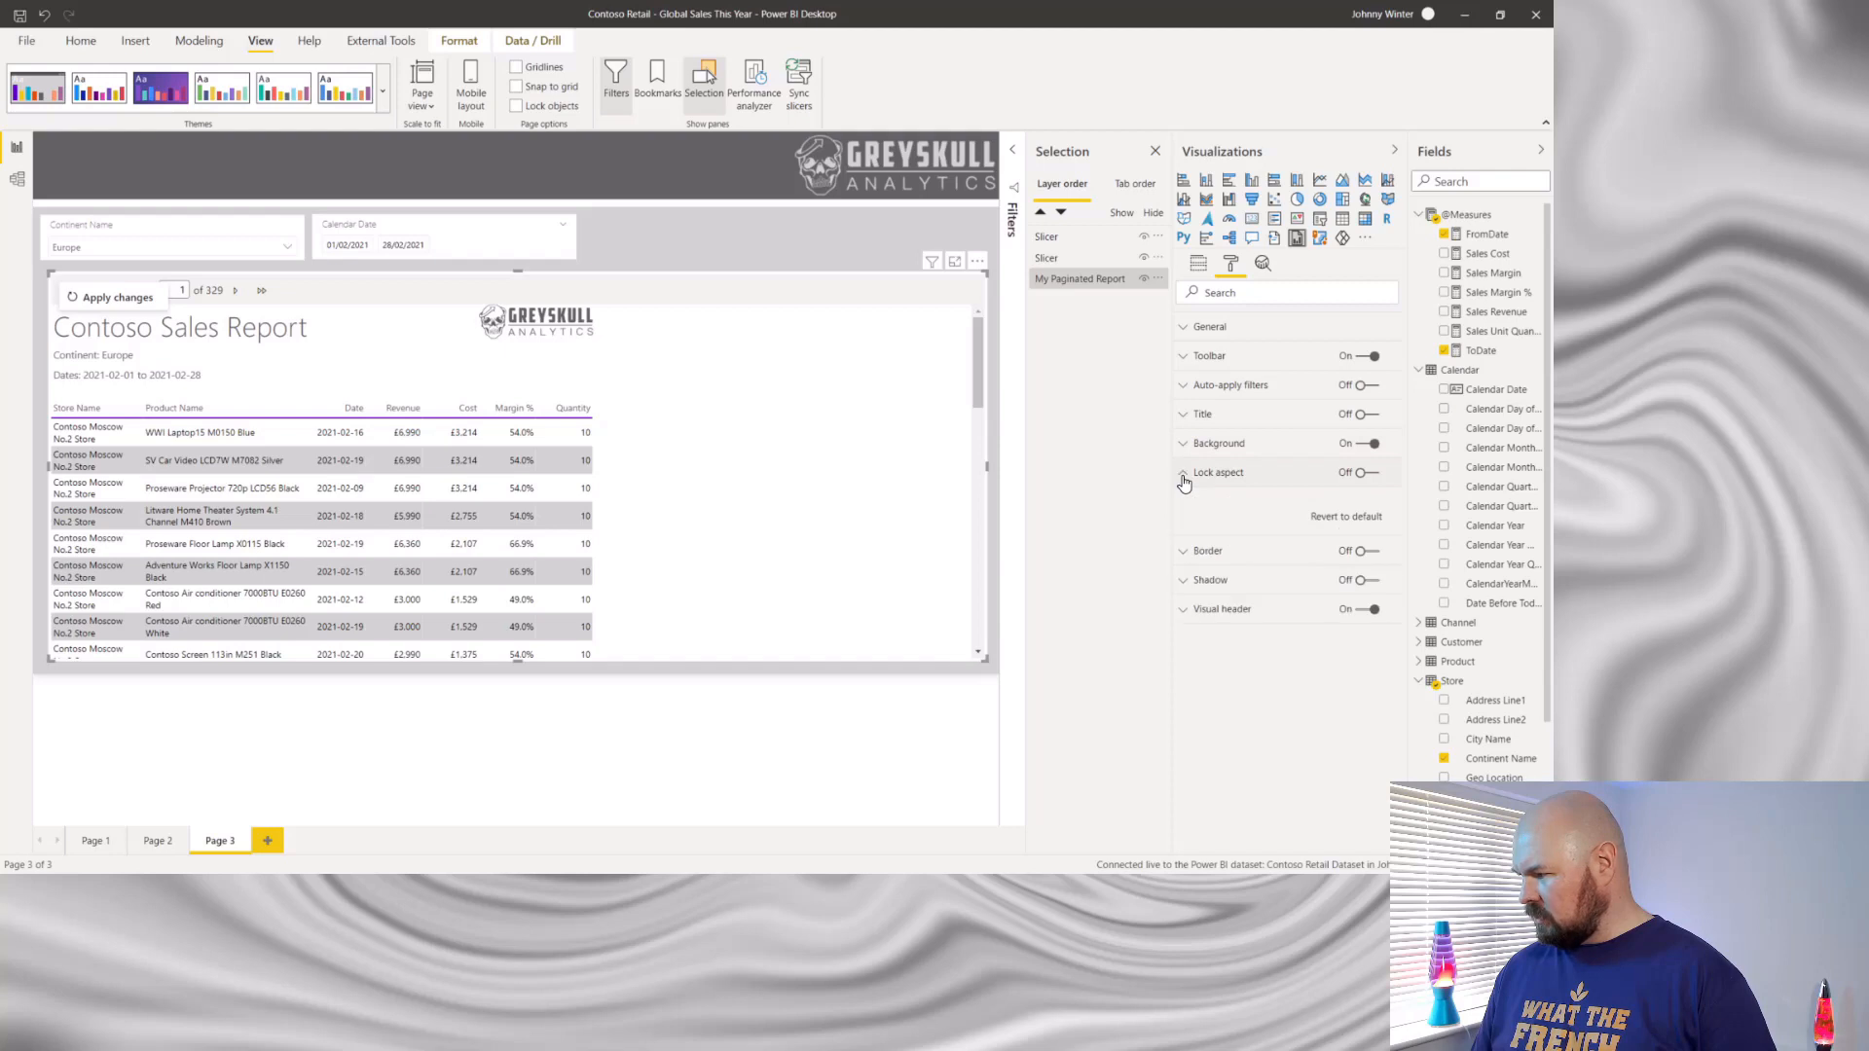
pyautogui.click(1184, 475)
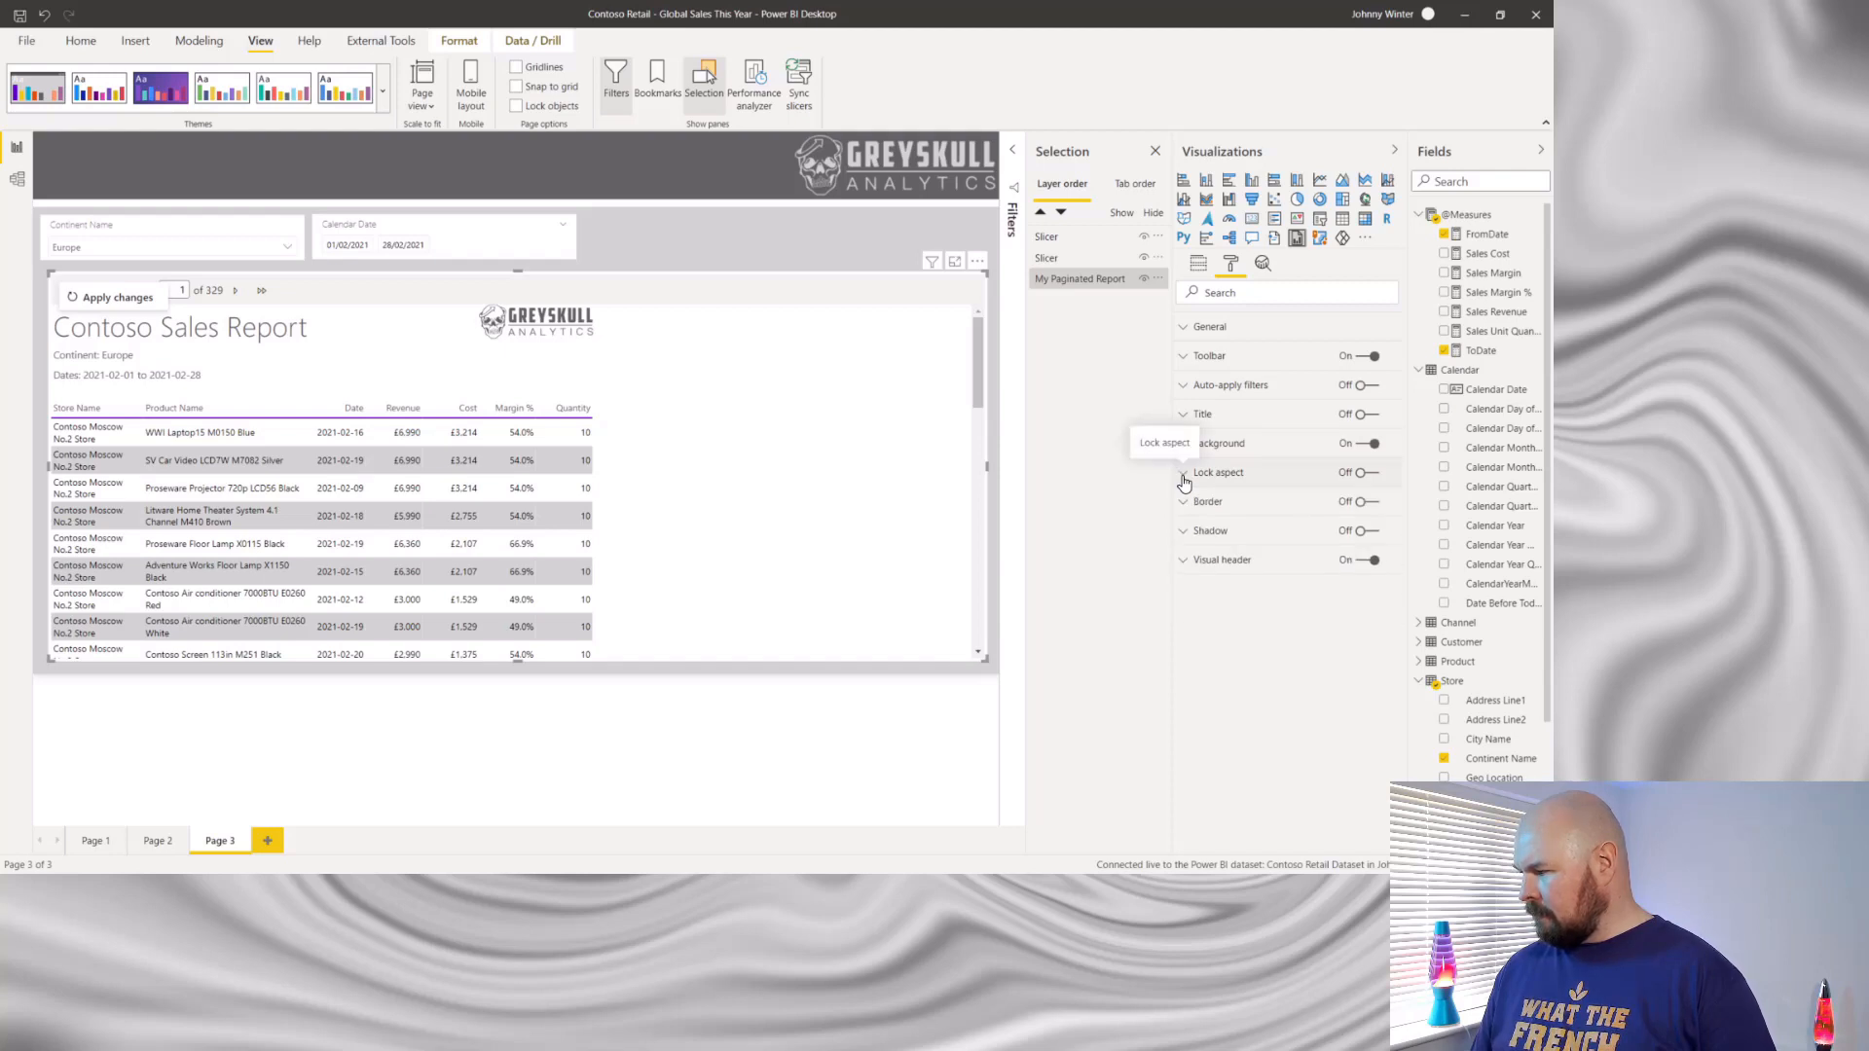
pyautogui.click(1187, 504)
pyautogui.click(1188, 507)
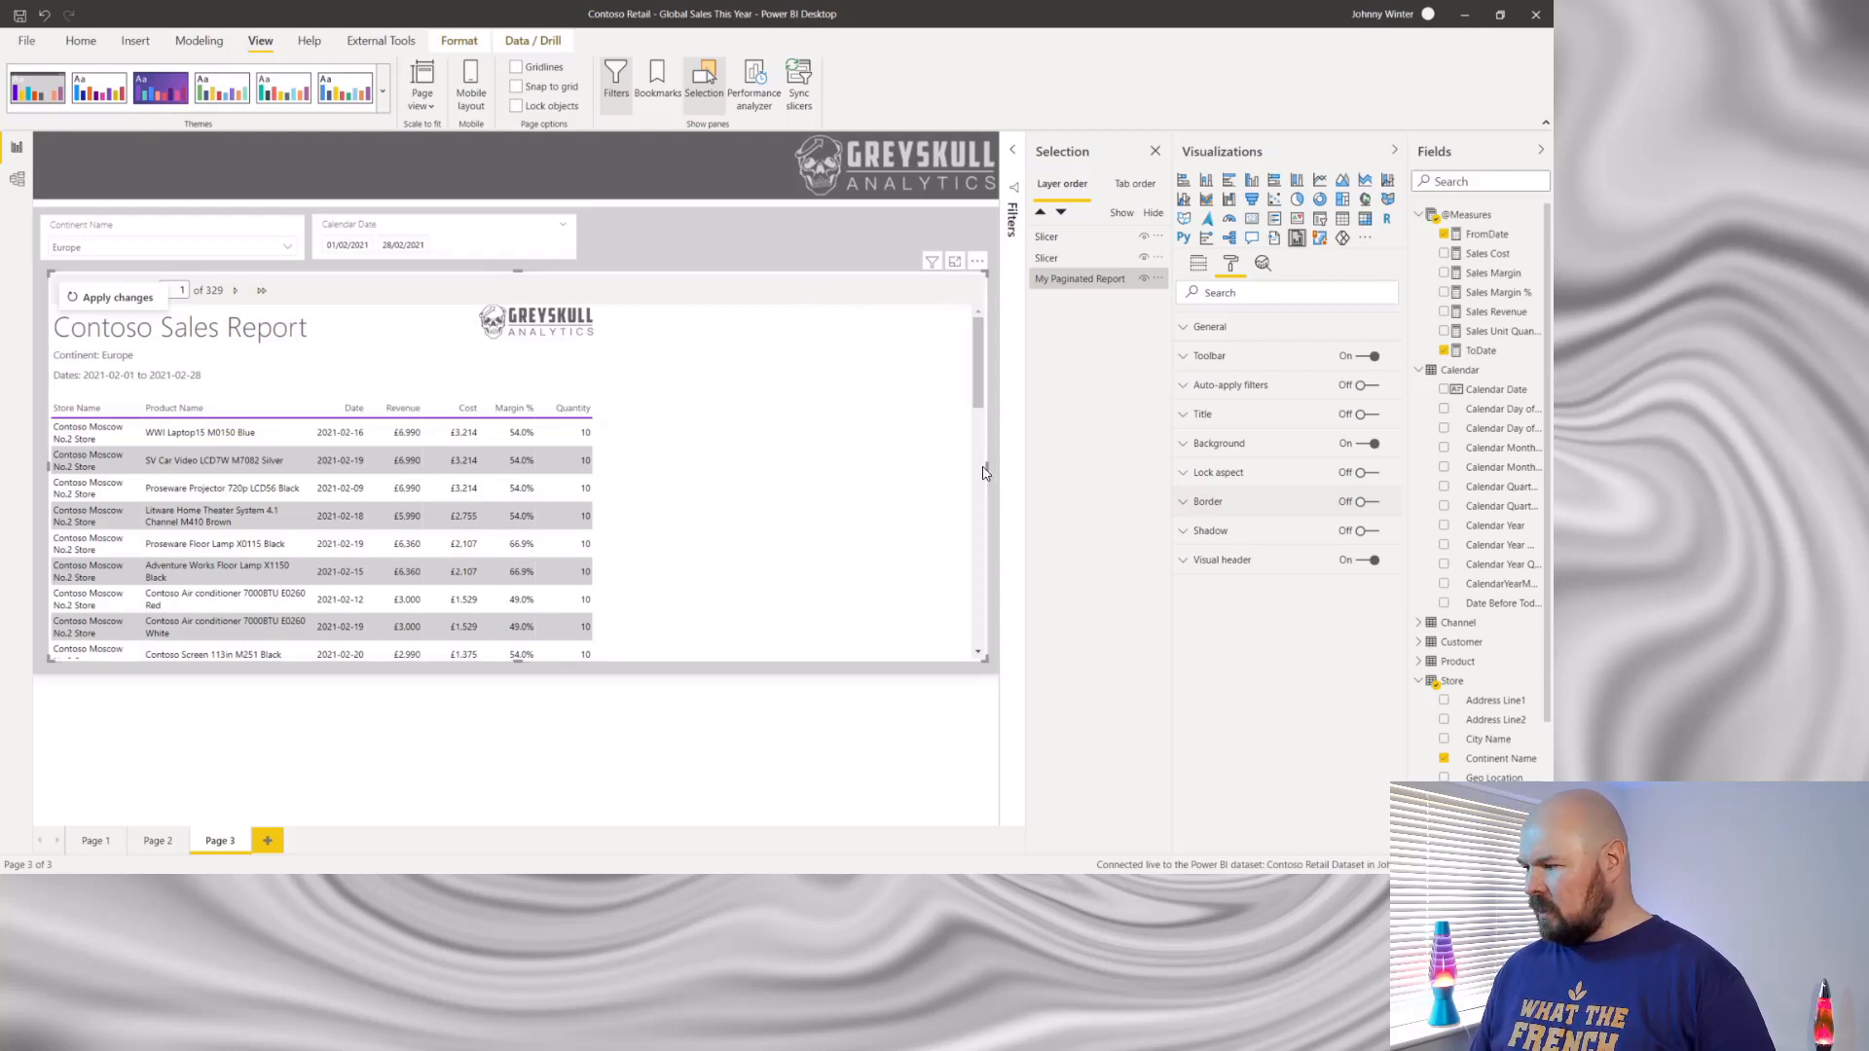
# - Turn on Parameters in the paginated report visual's toolbar options and look over the parameter bar
pyautogui.click(1192, 359)
pyautogui.click(1225, 409)
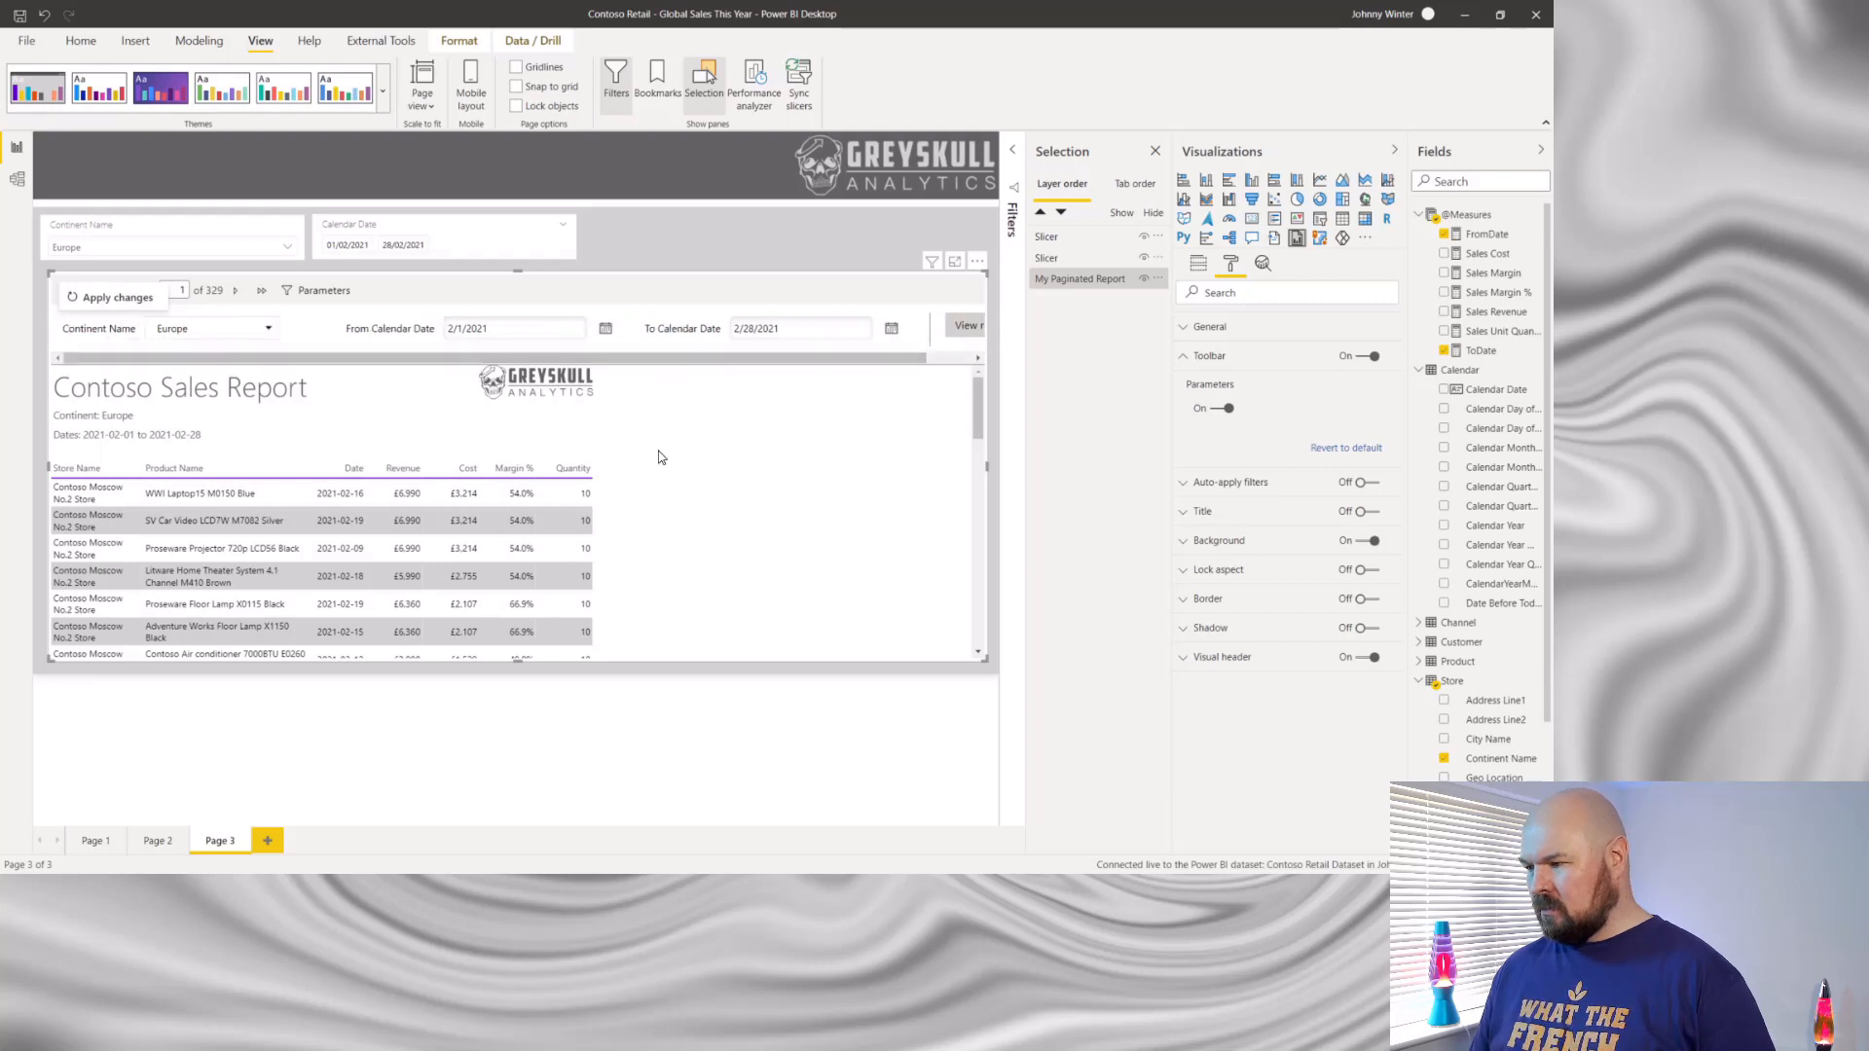
pyautogui.moveTo(688, 359); pyautogui.dragTo(649, 379)
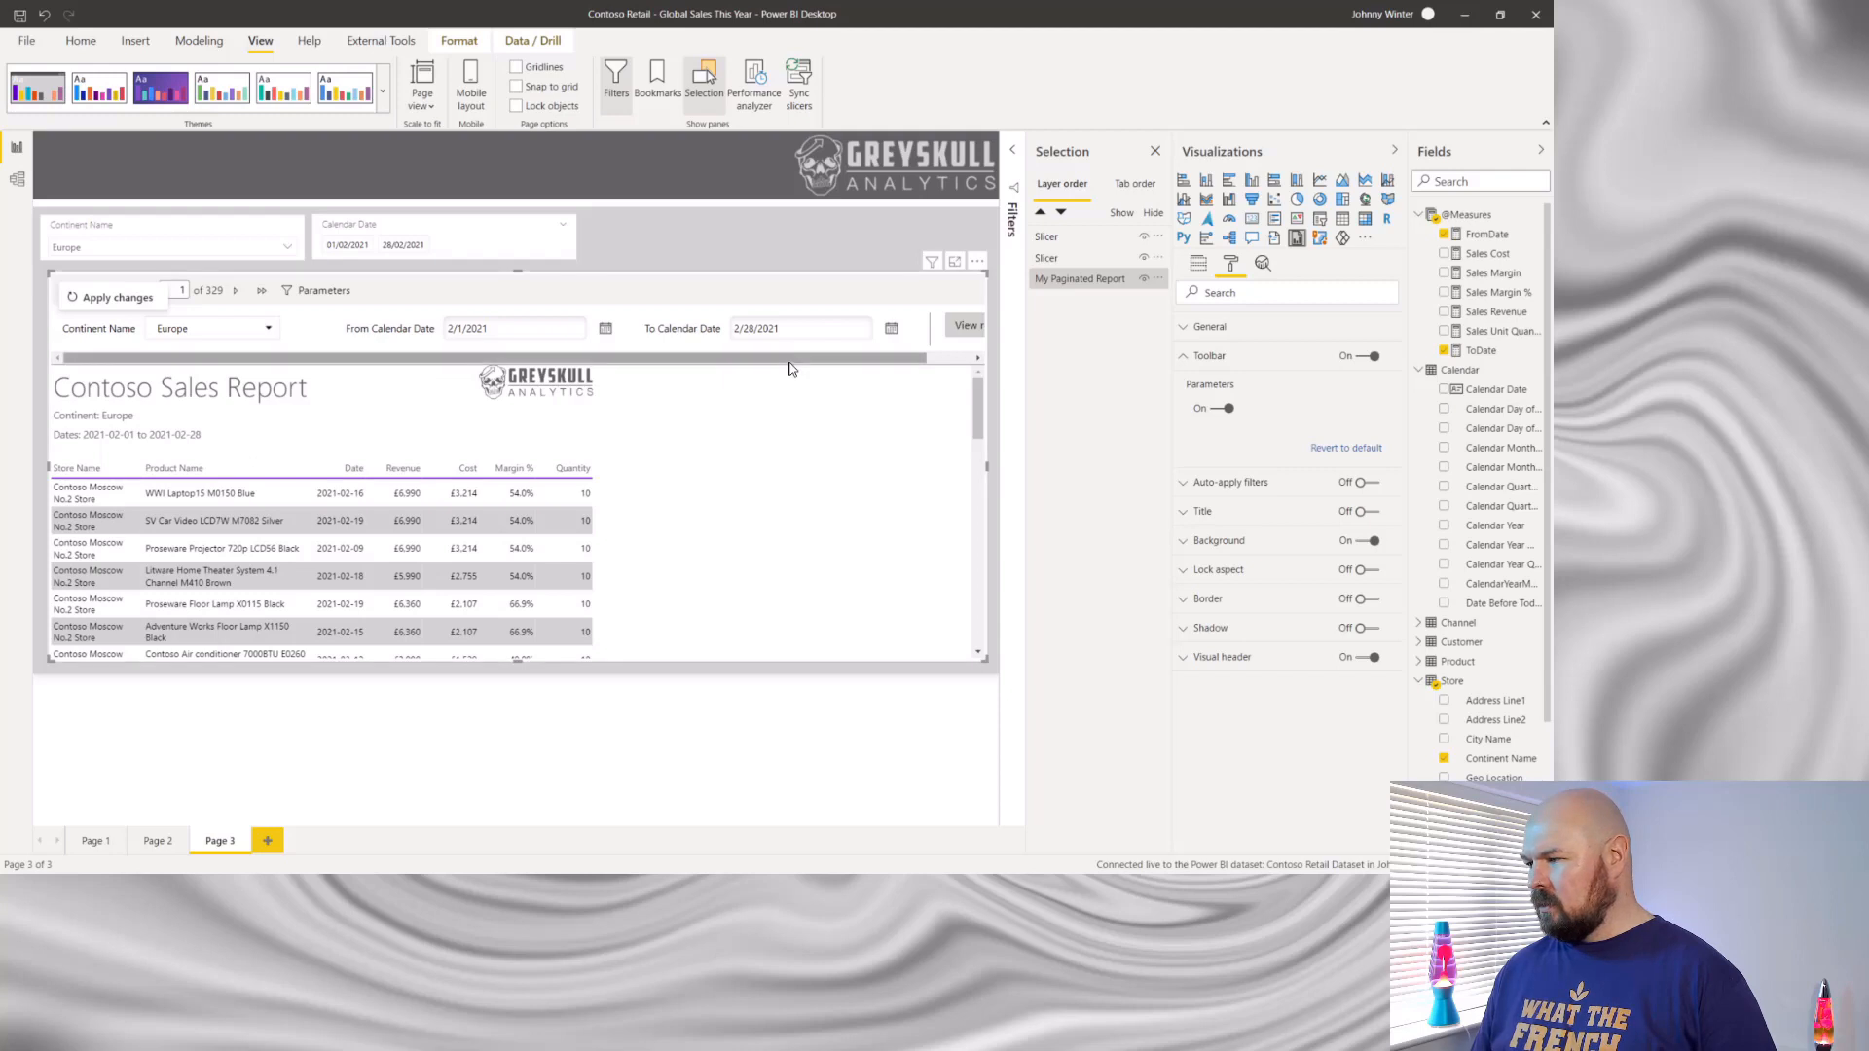
pyautogui.moveTo(791, 362); pyautogui.dragTo(678, 367)
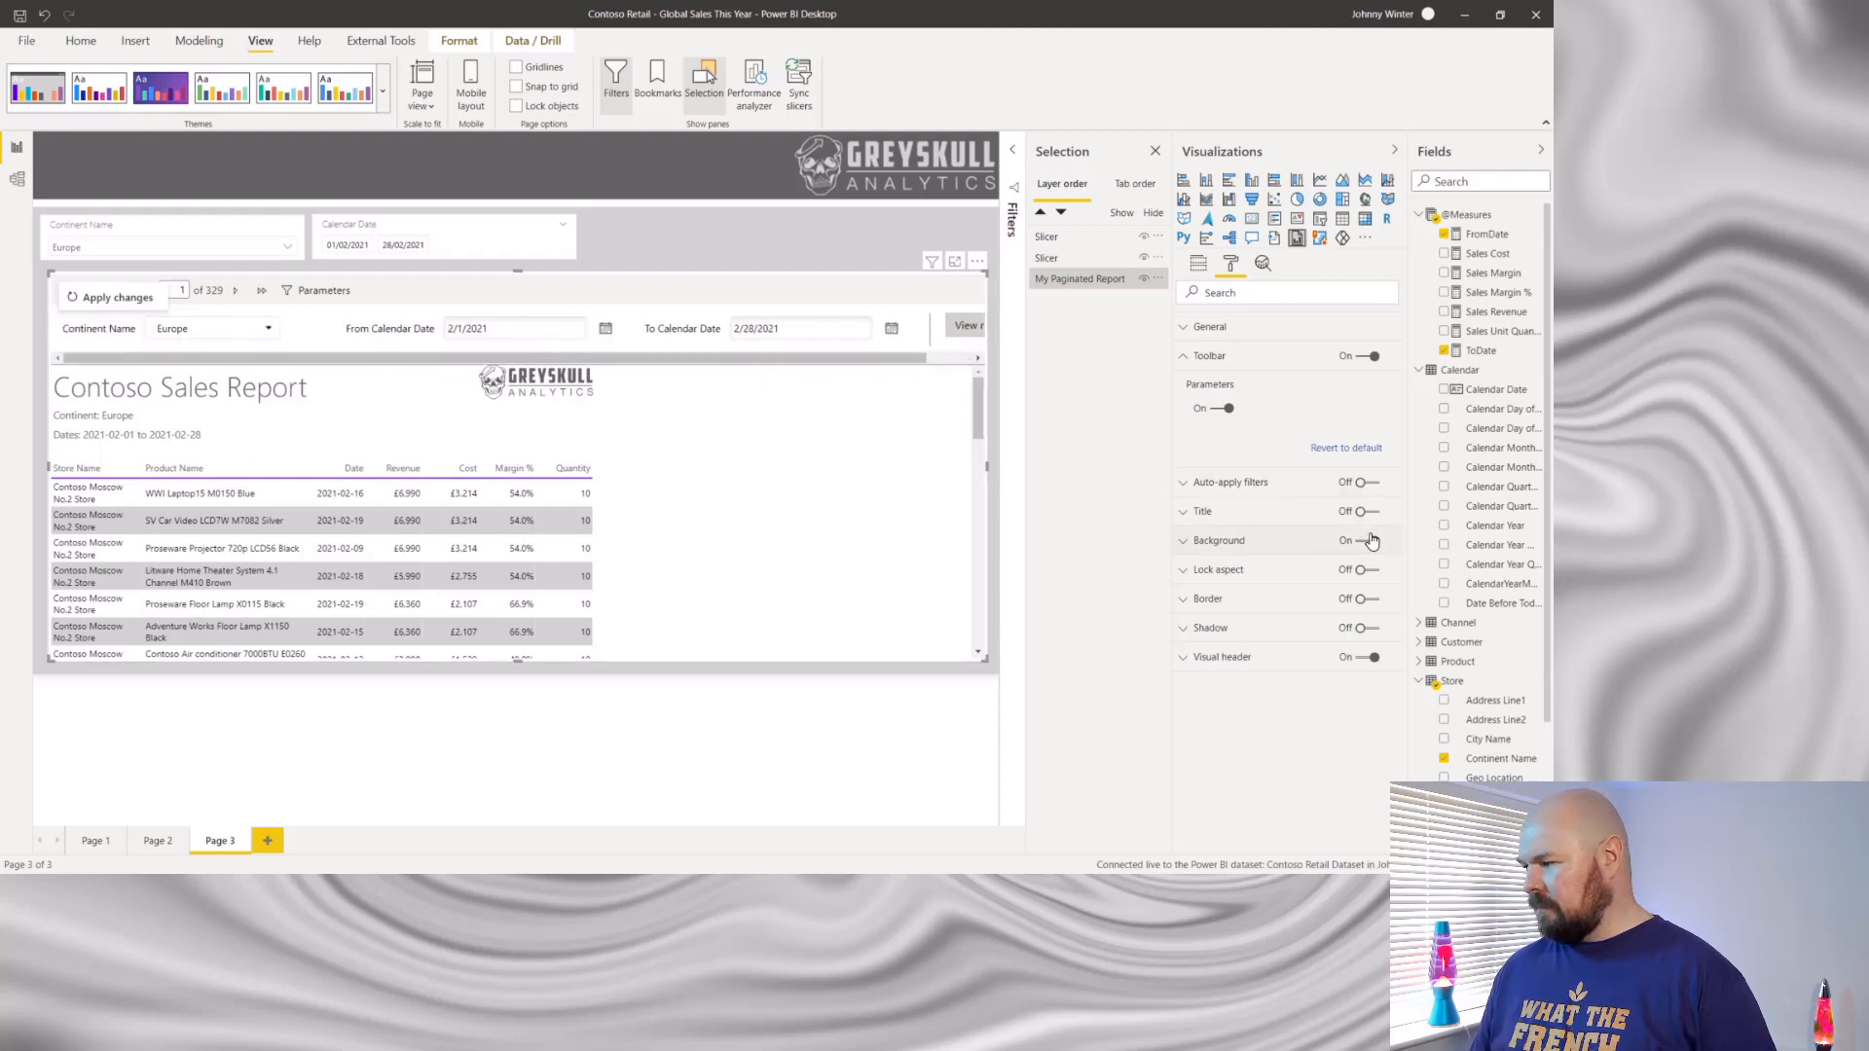
pyautogui.click(1187, 358)
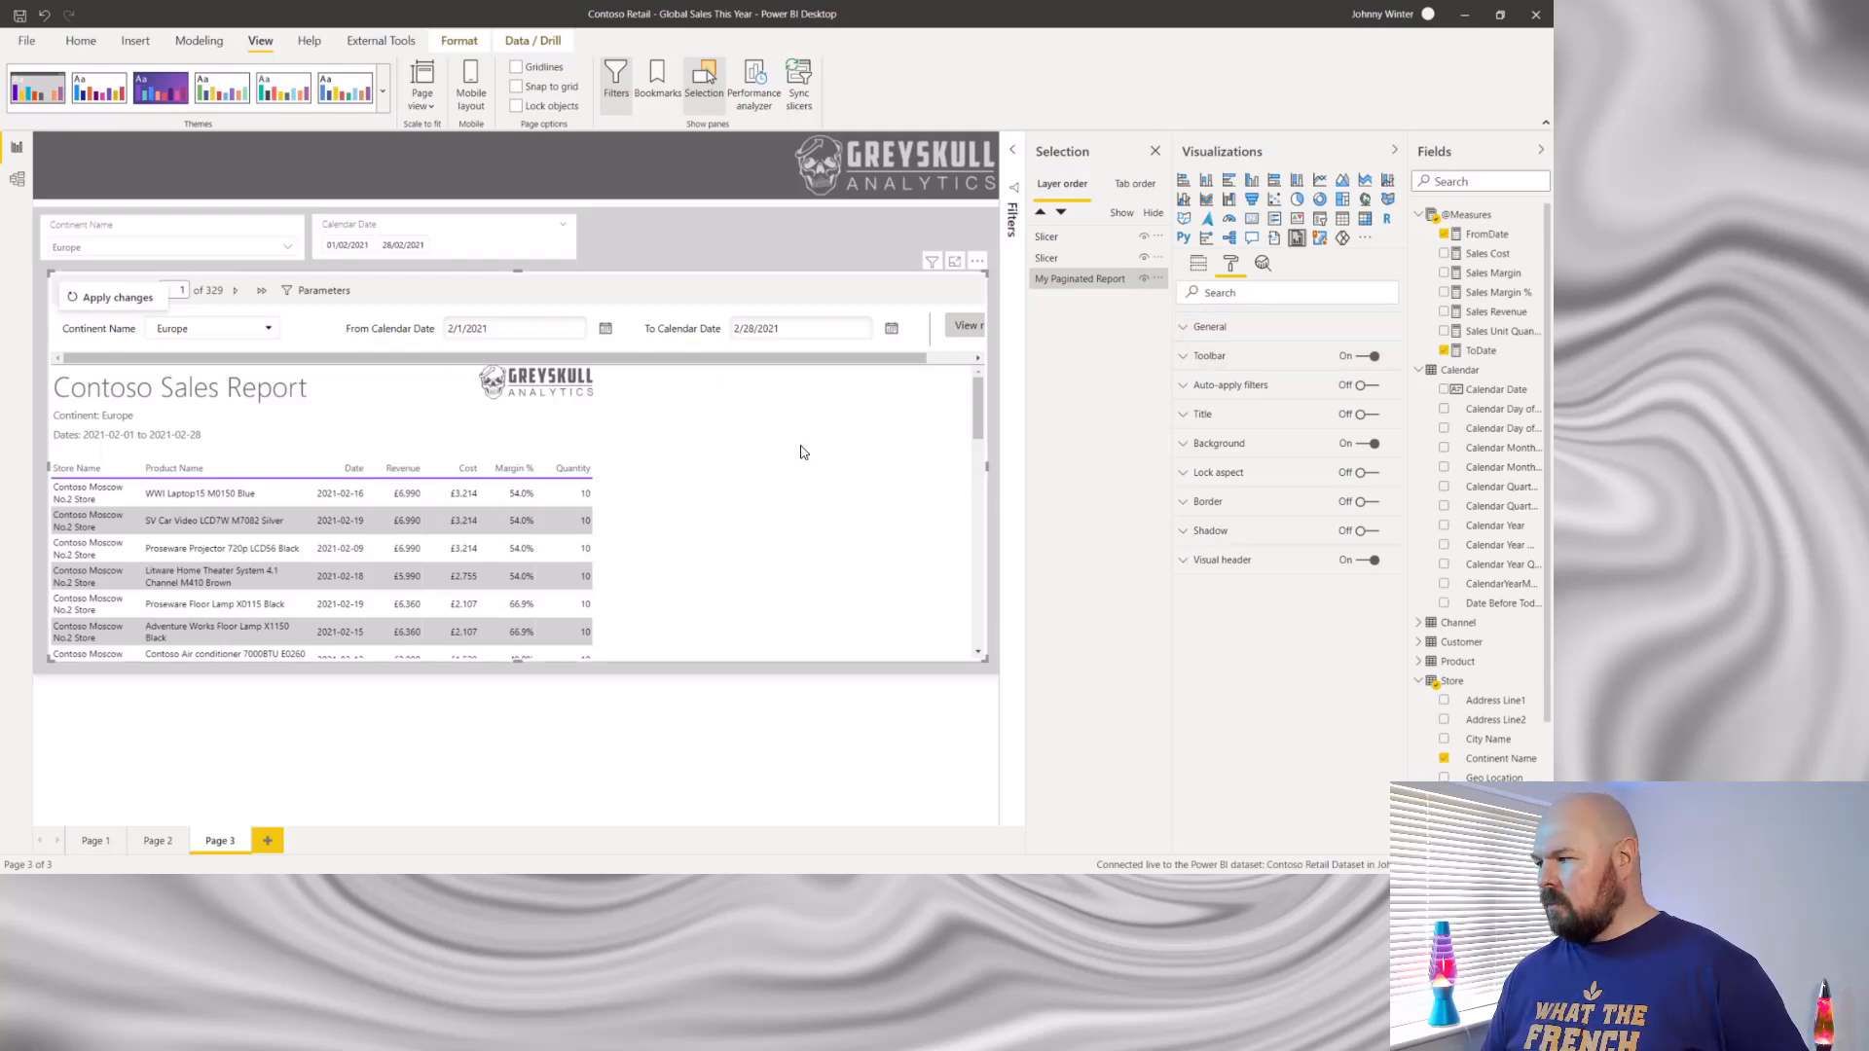
# - Reselect the My Paginated Report visual and review its parameter field mappings and its list of format options
pyautogui.click(1098, 304)
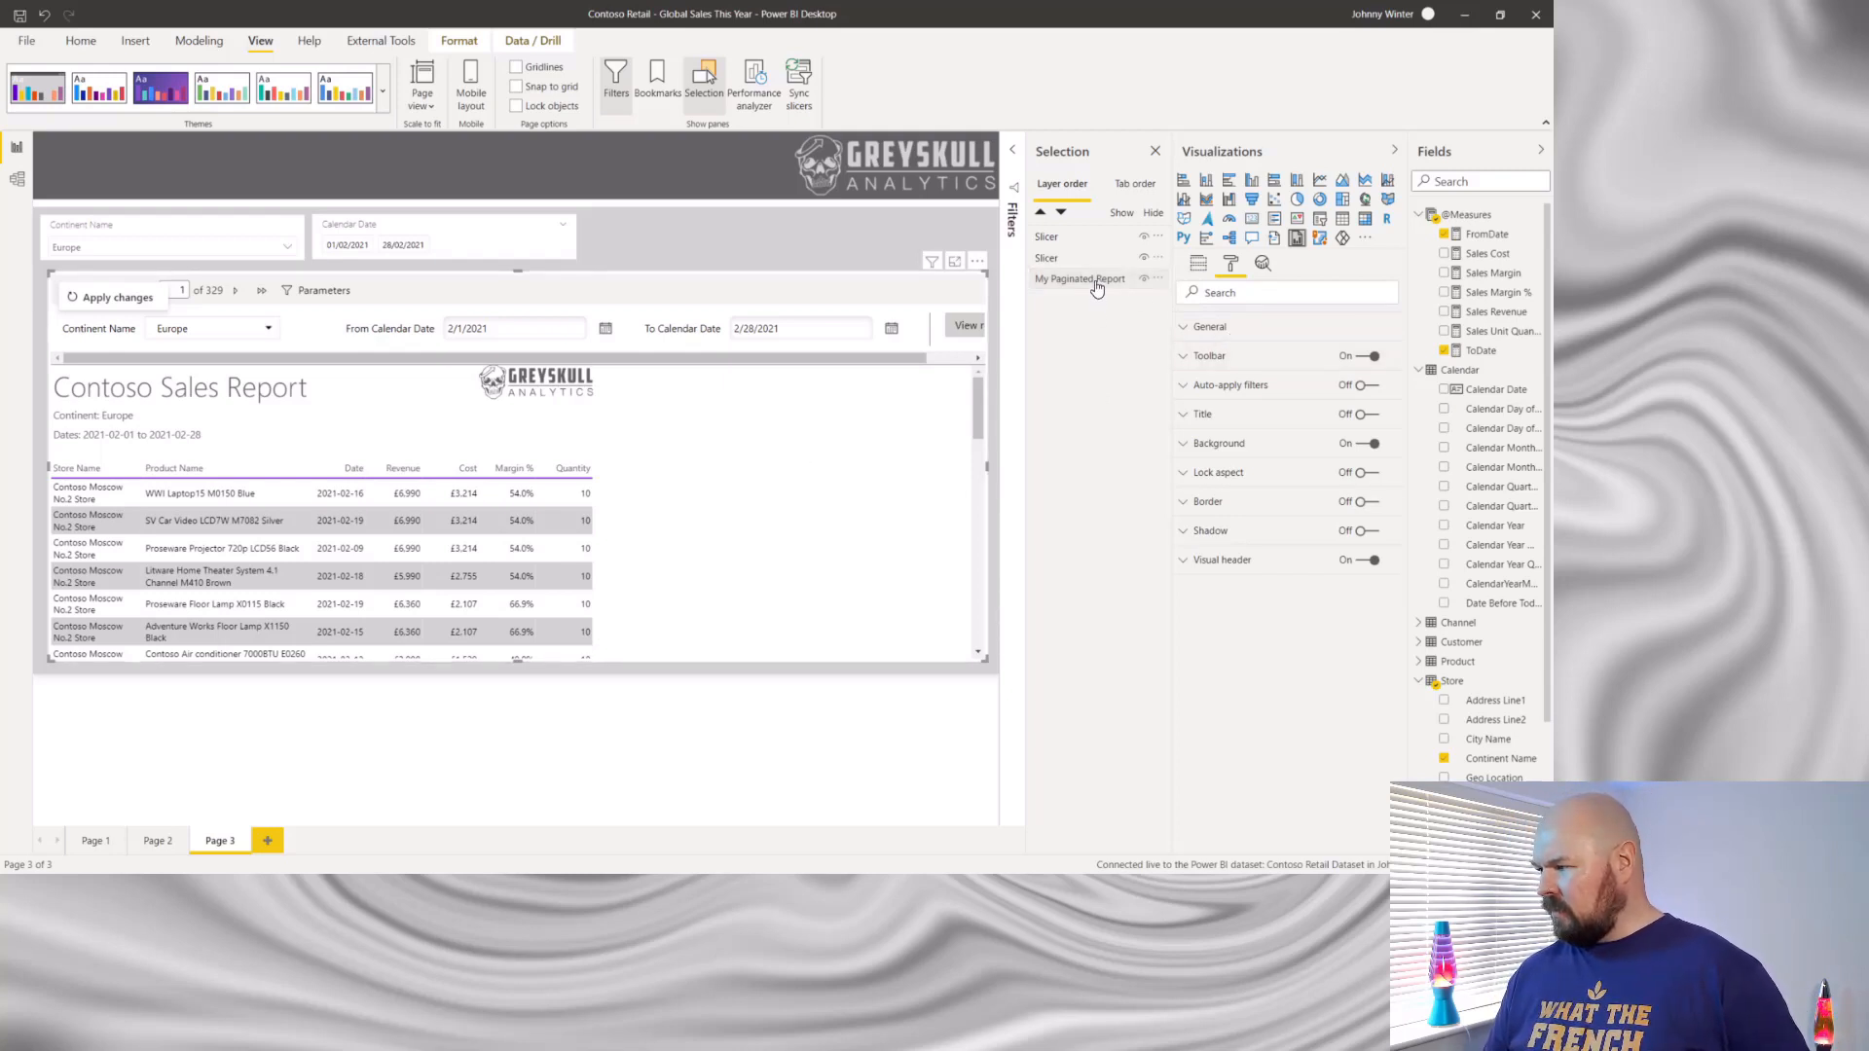
pyautogui.doubleClick(884, 439)
pyautogui.click(884, 438)
pyautogui.doubleClick(884, 438)
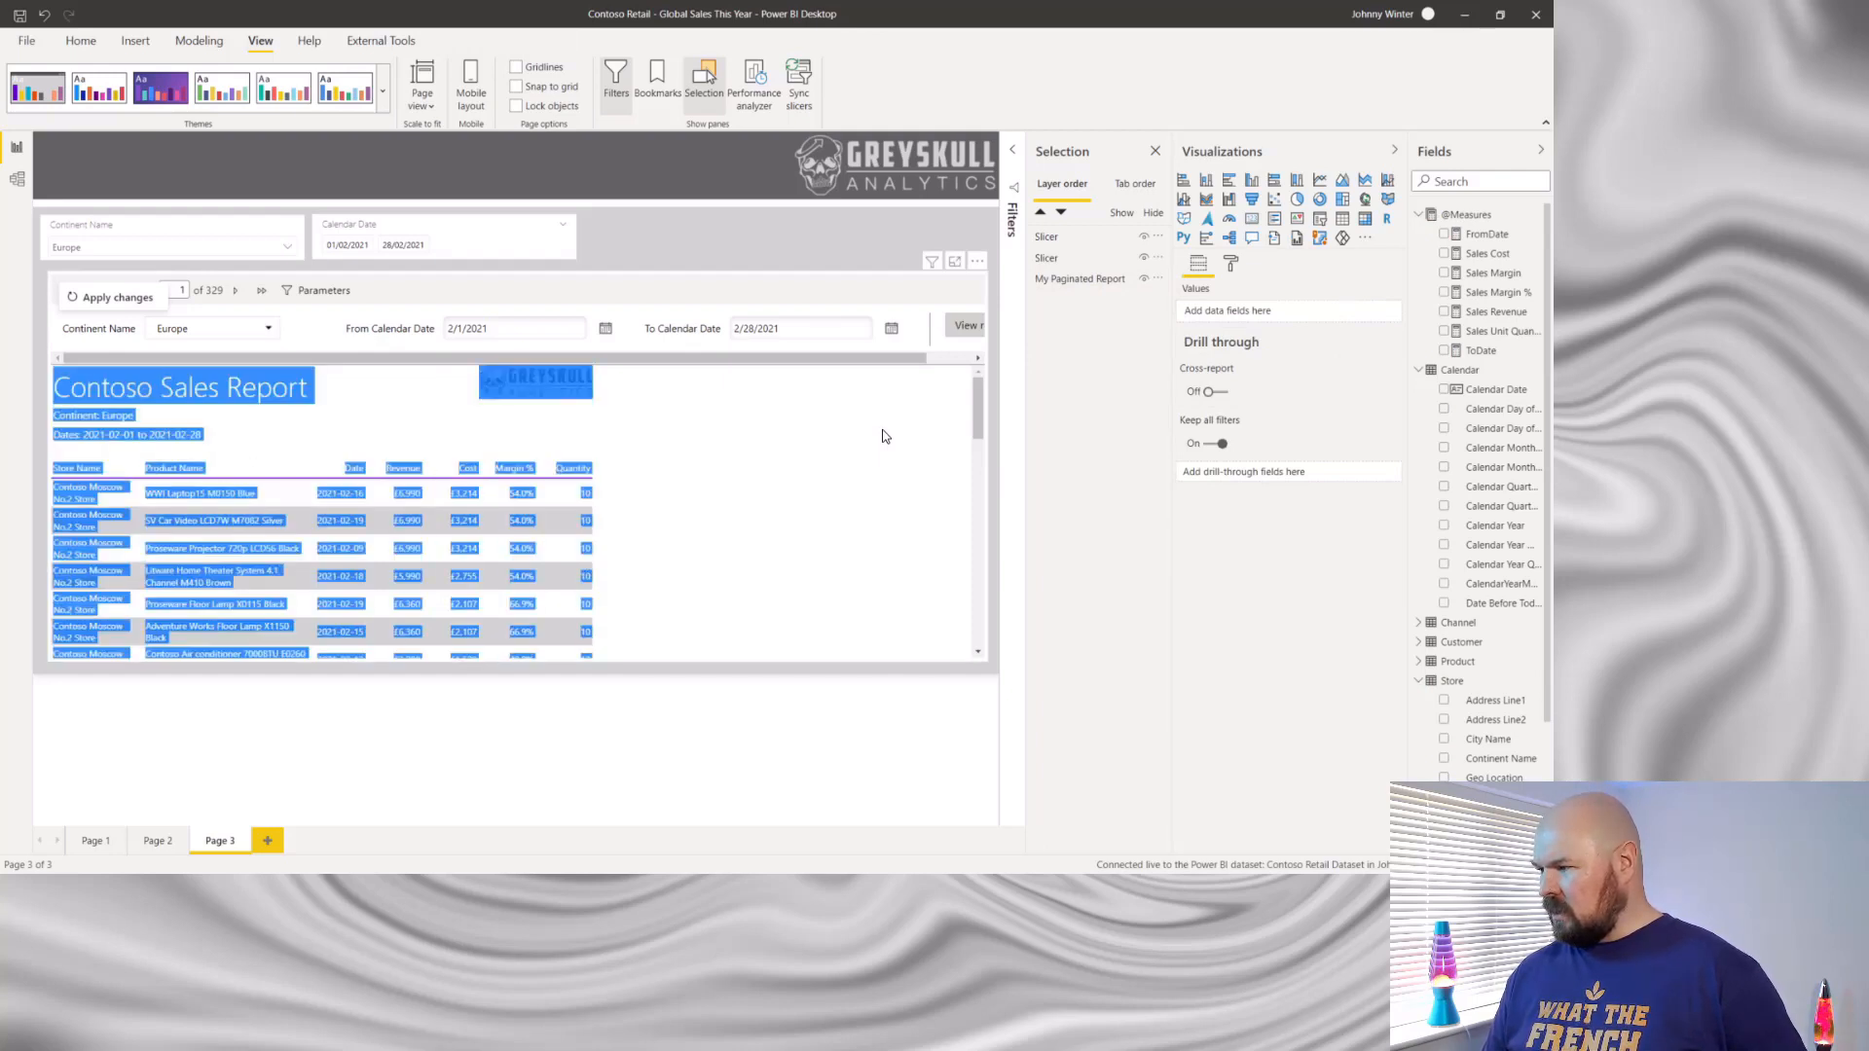
pyautogui.click(885, 438)
pyautogui.click(1101, 282)
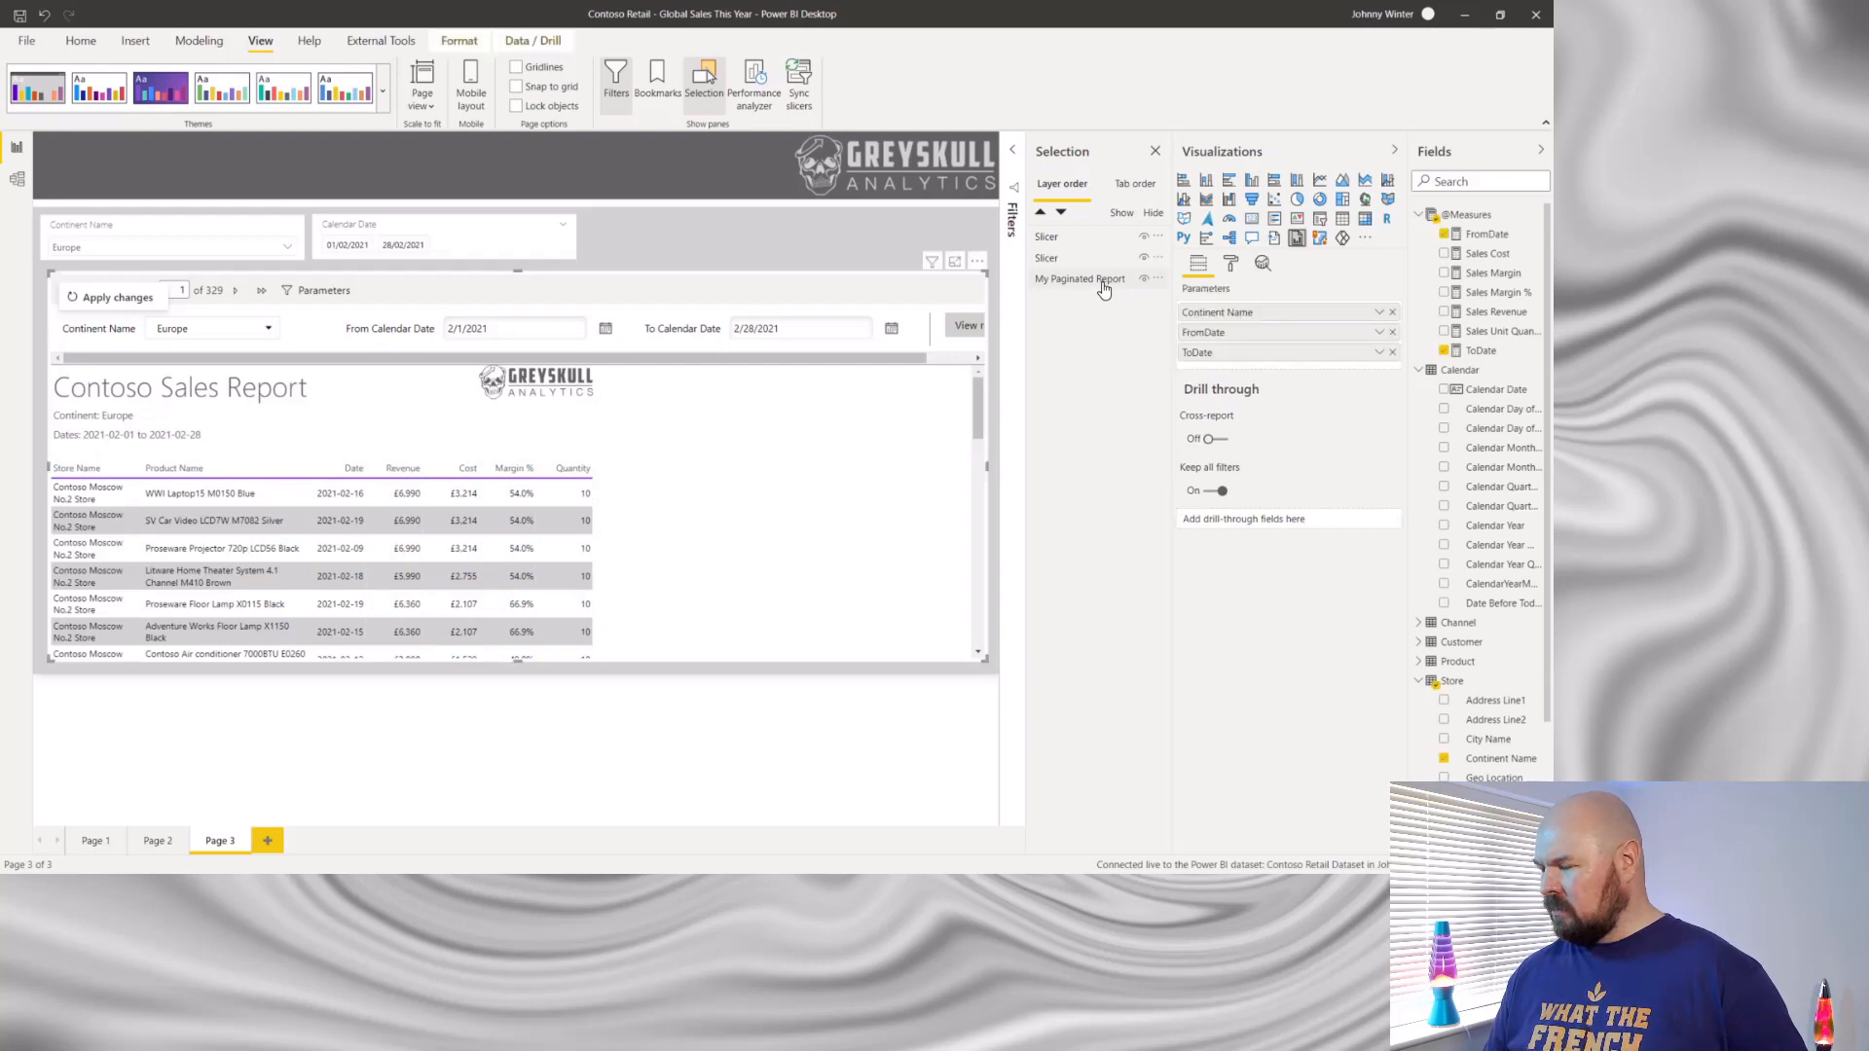
pyautogui.click(1103, 290)
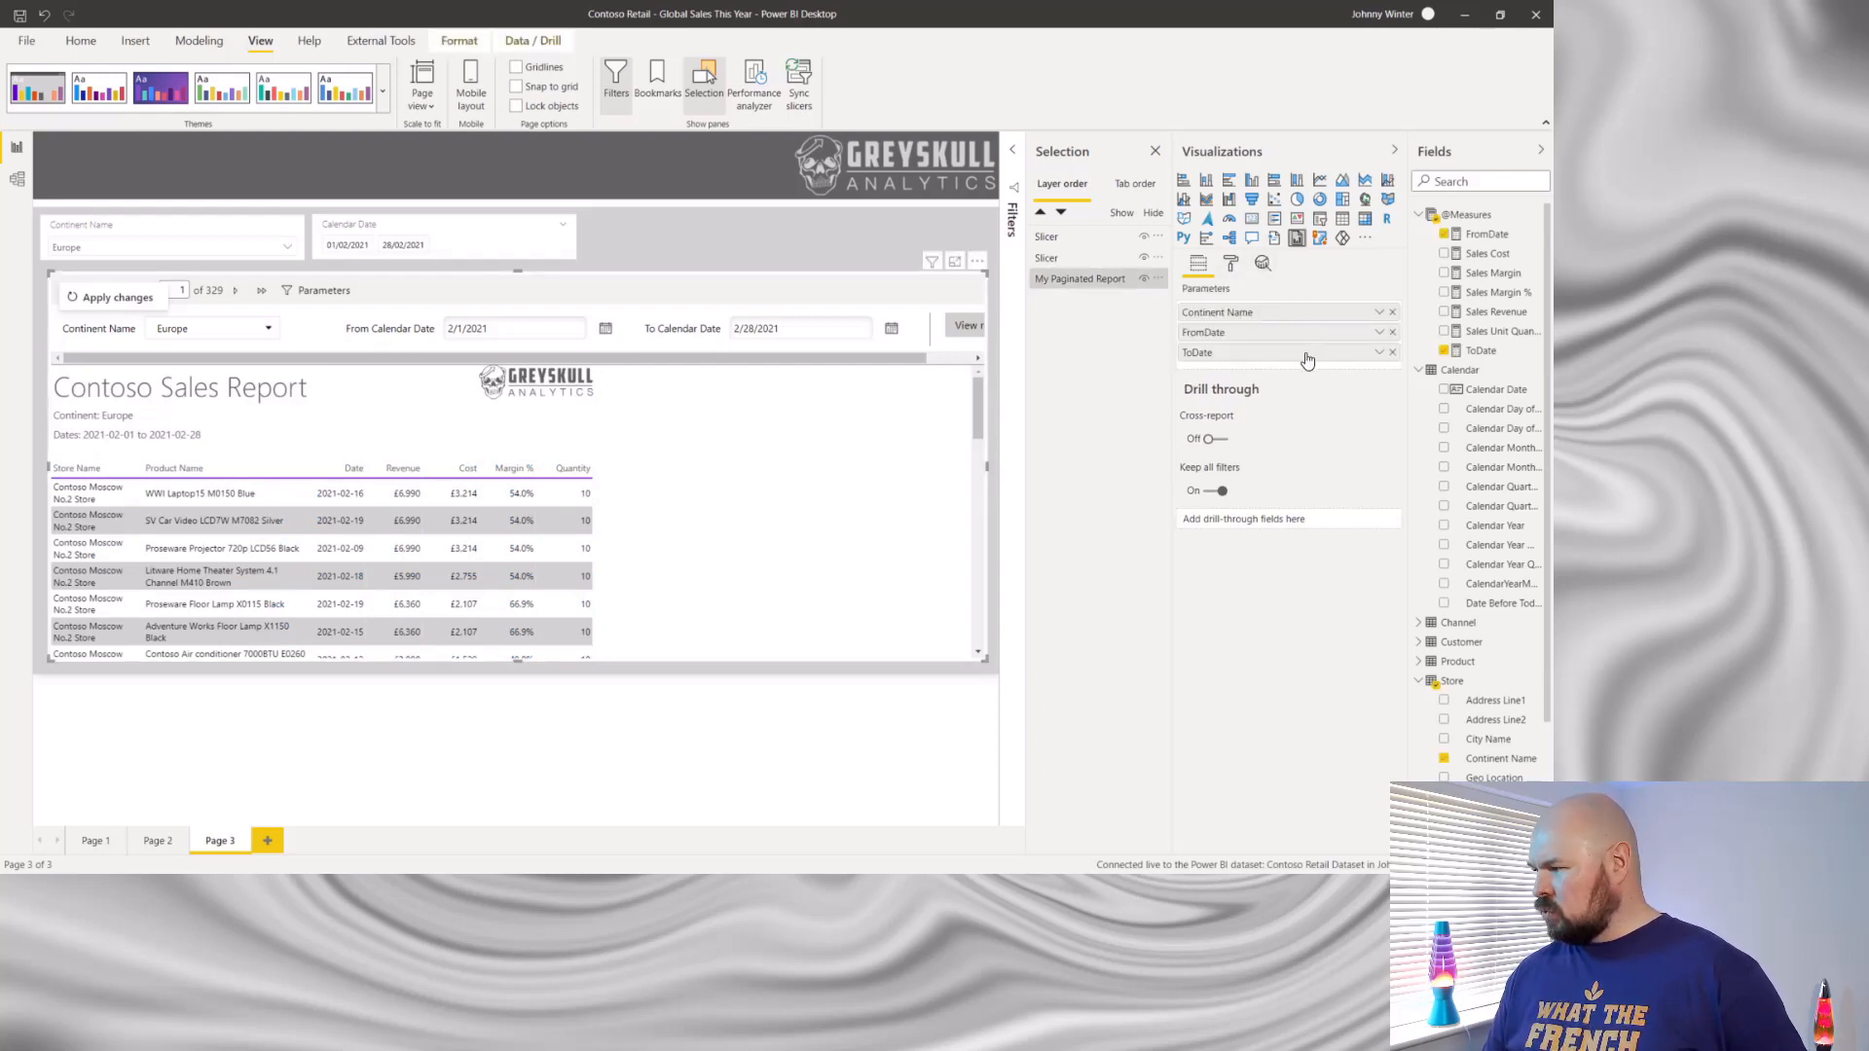
pyautogui.click(1231, 265)
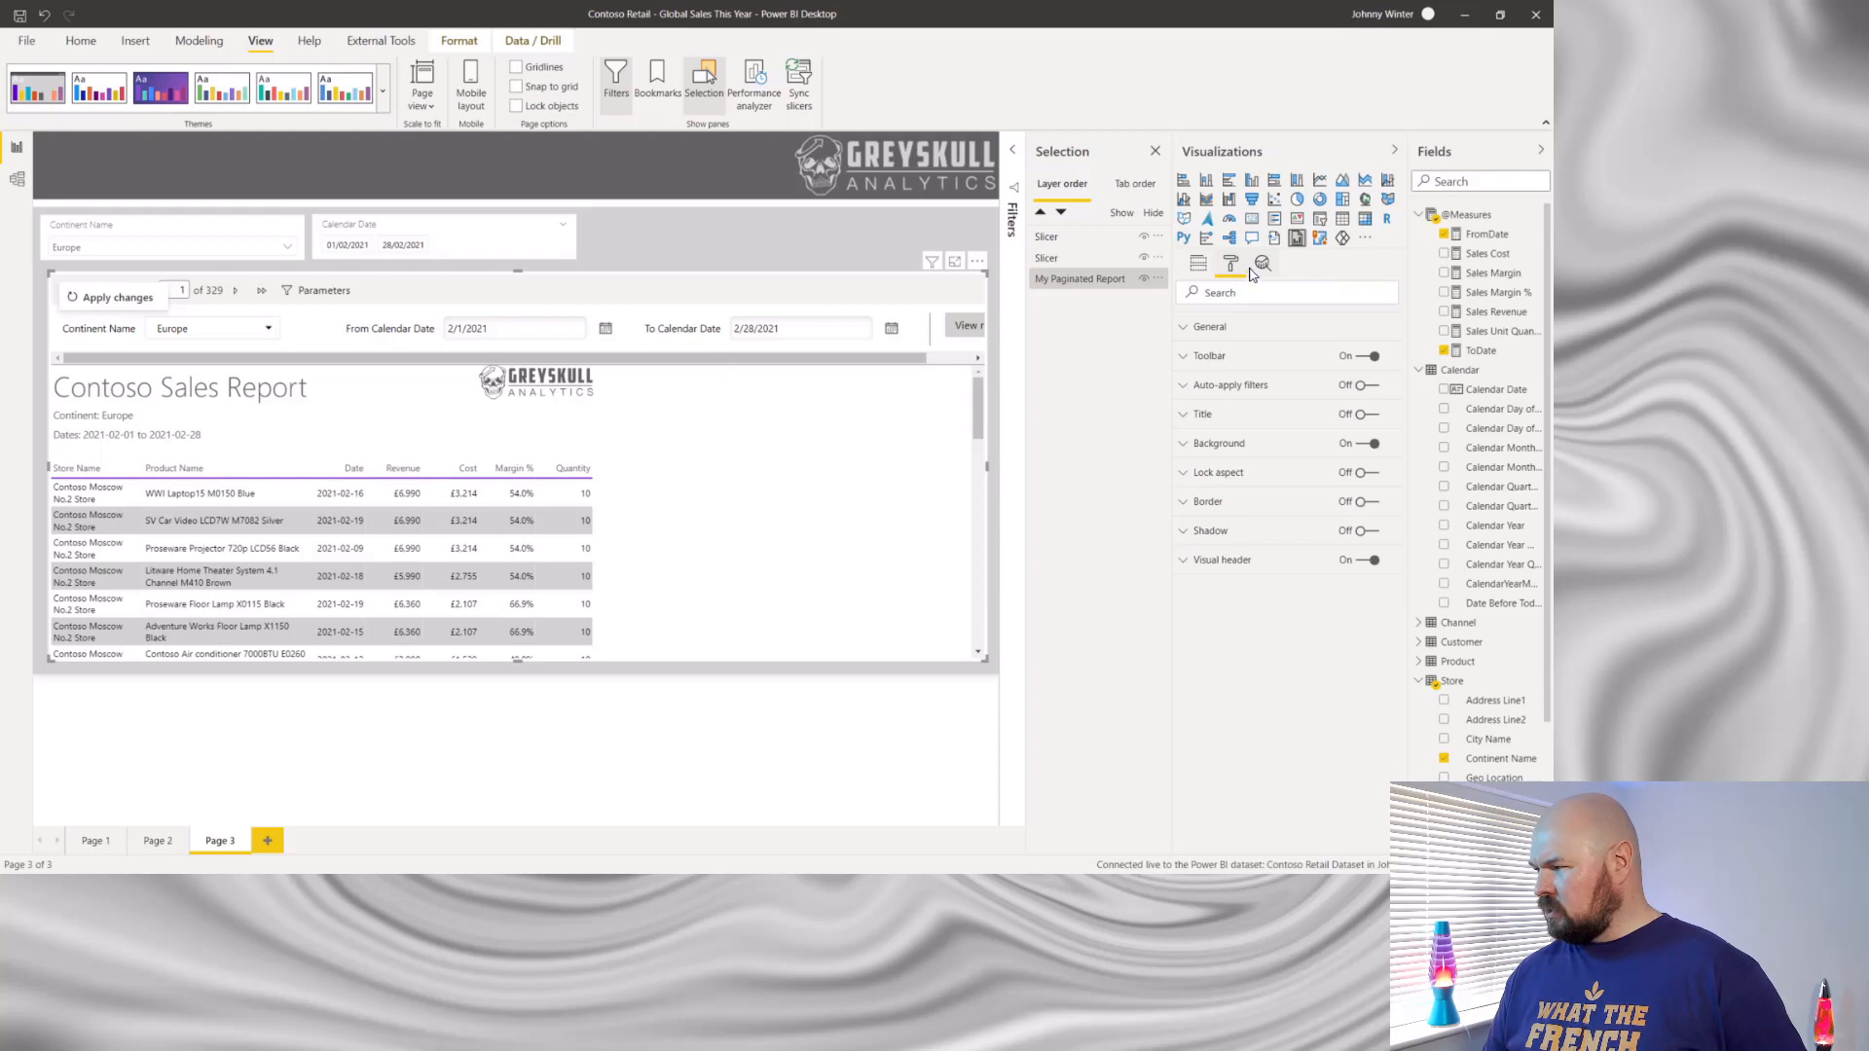
pyautogui.click(1199, 264)
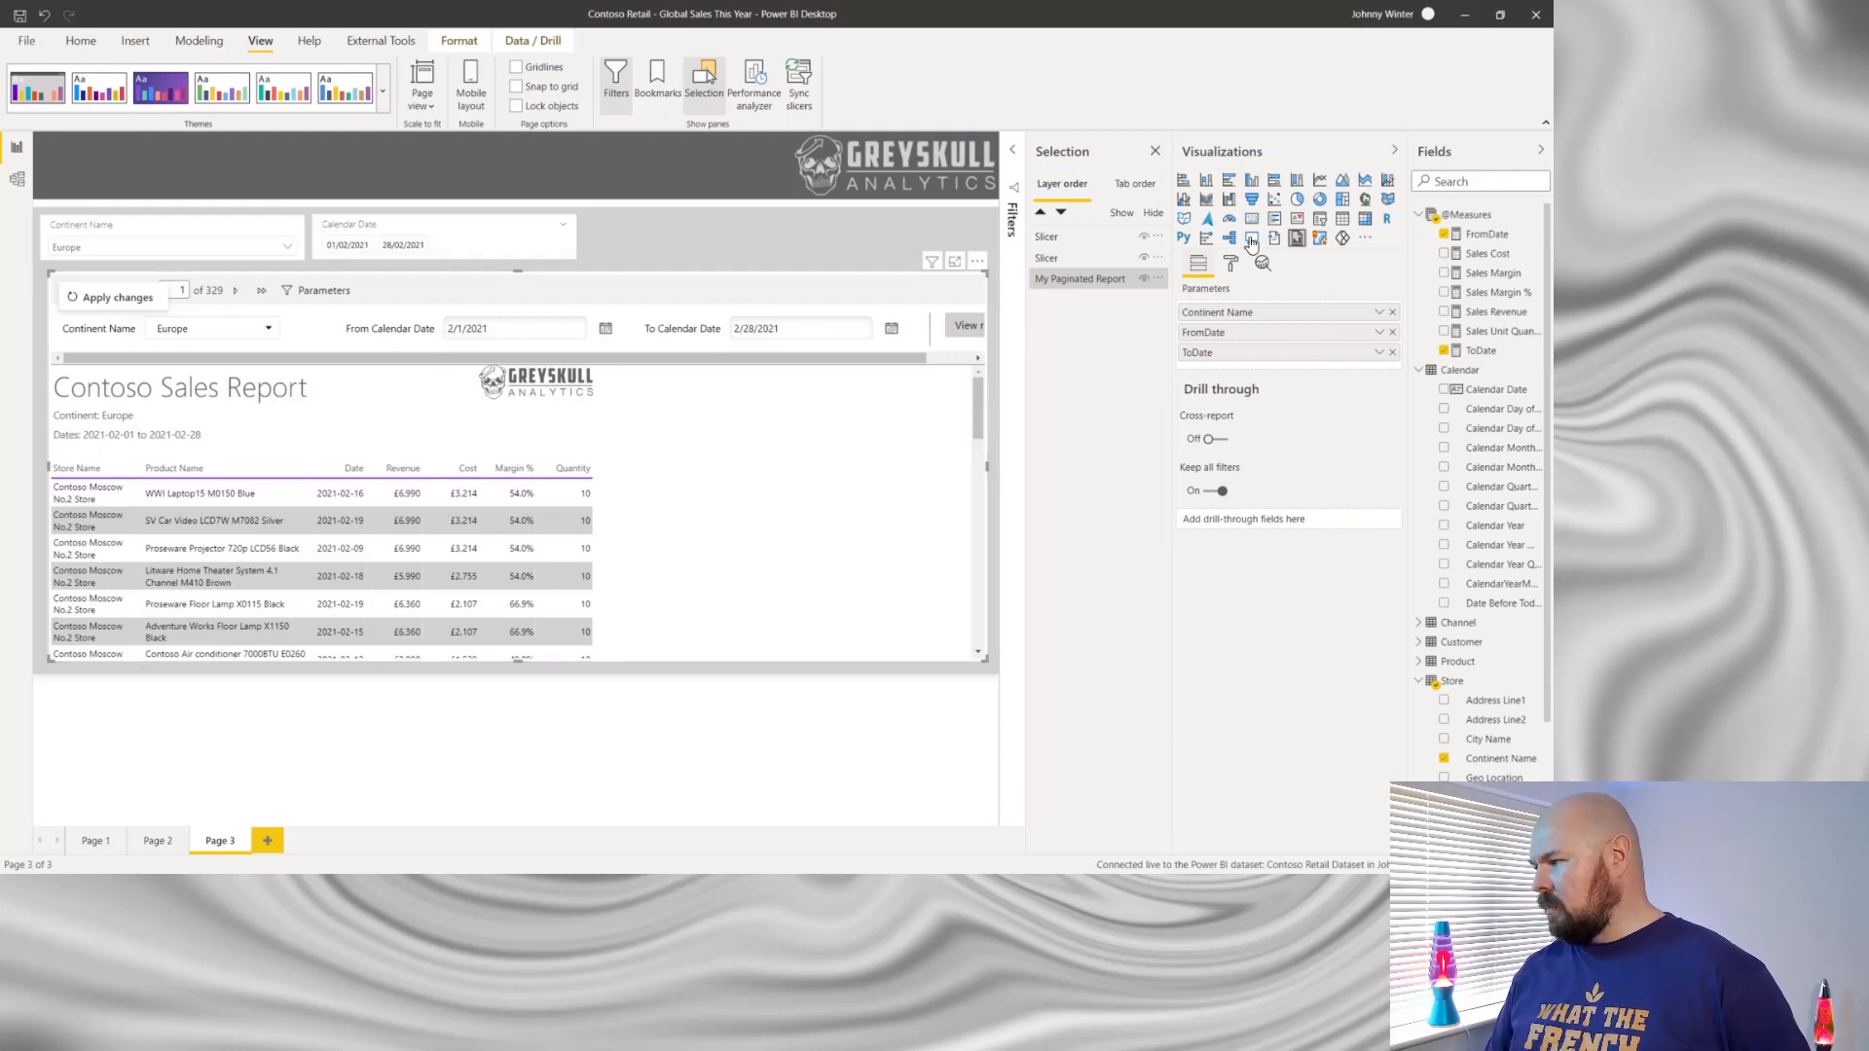
pyautogui.click(1230, 265)
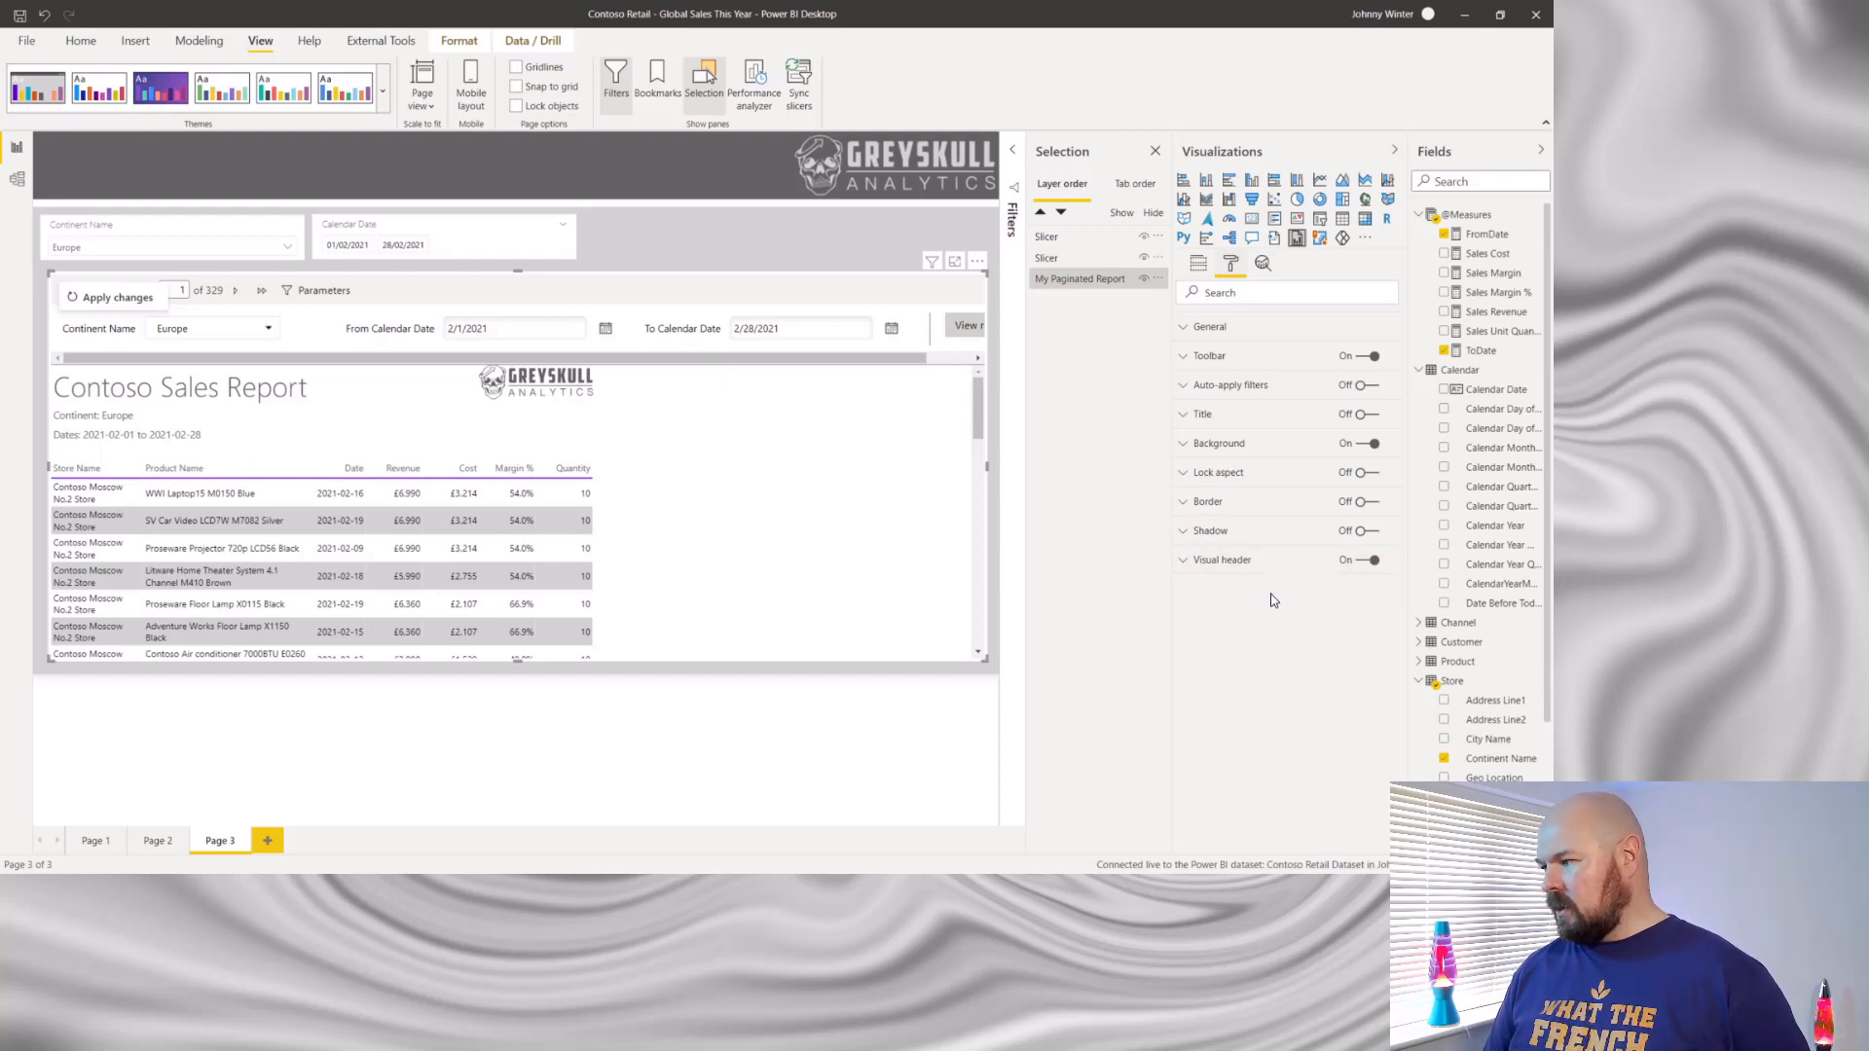
# - Close the Selection pane, deselect the paginated report visual and add a new report page
pyautogui.click(1155, 151)
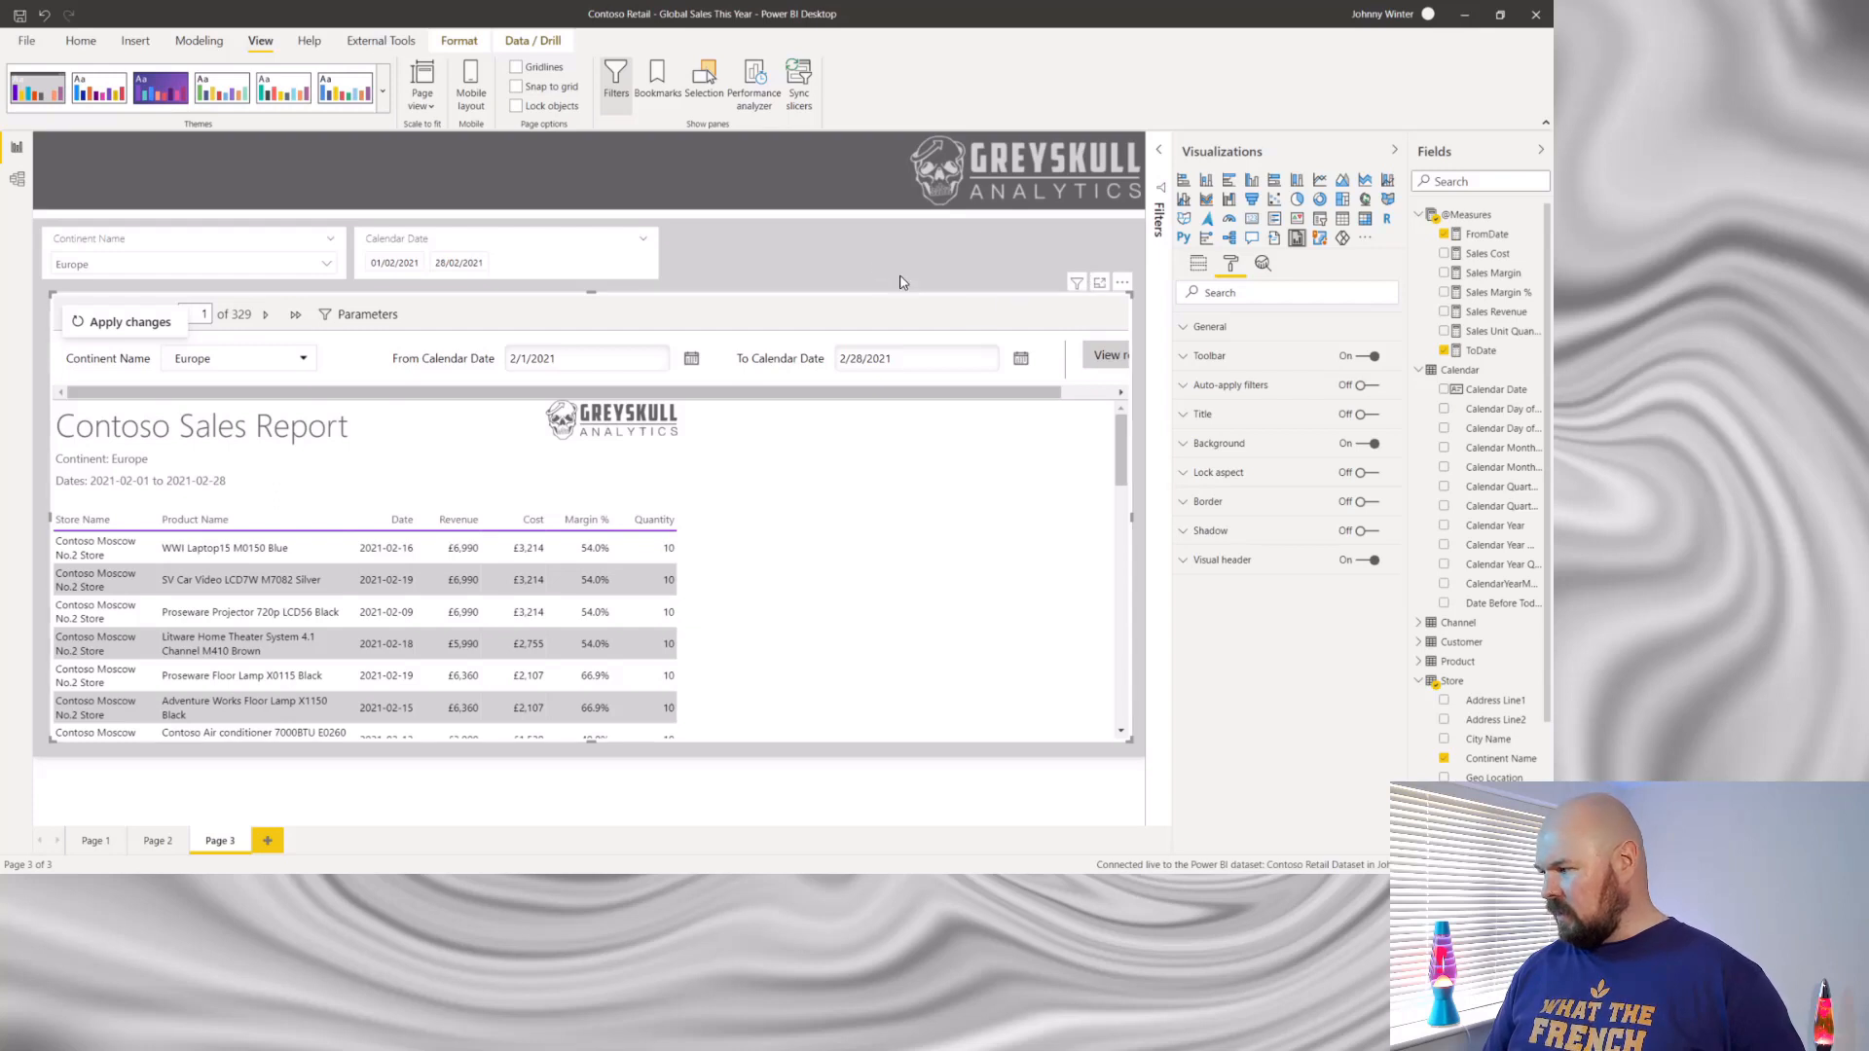
pyautogui.click(1005, 257)
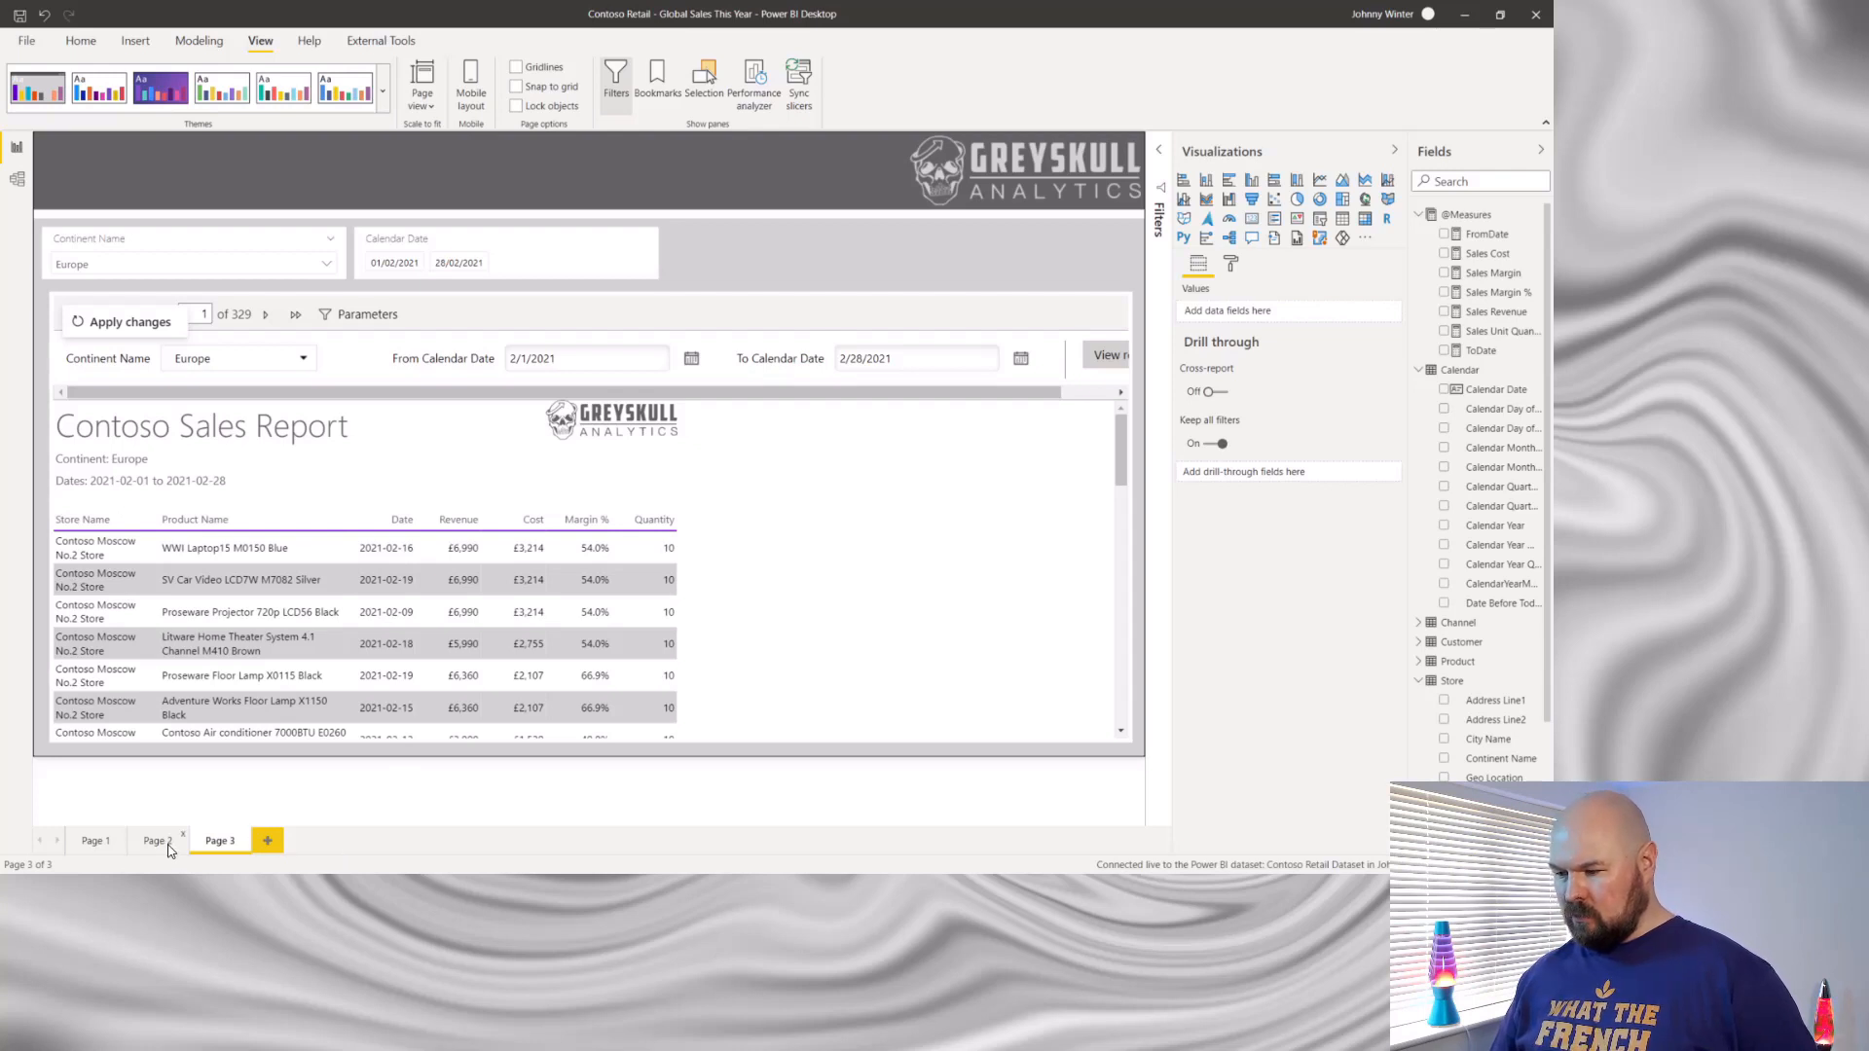
pyautogui.click(269, 842)
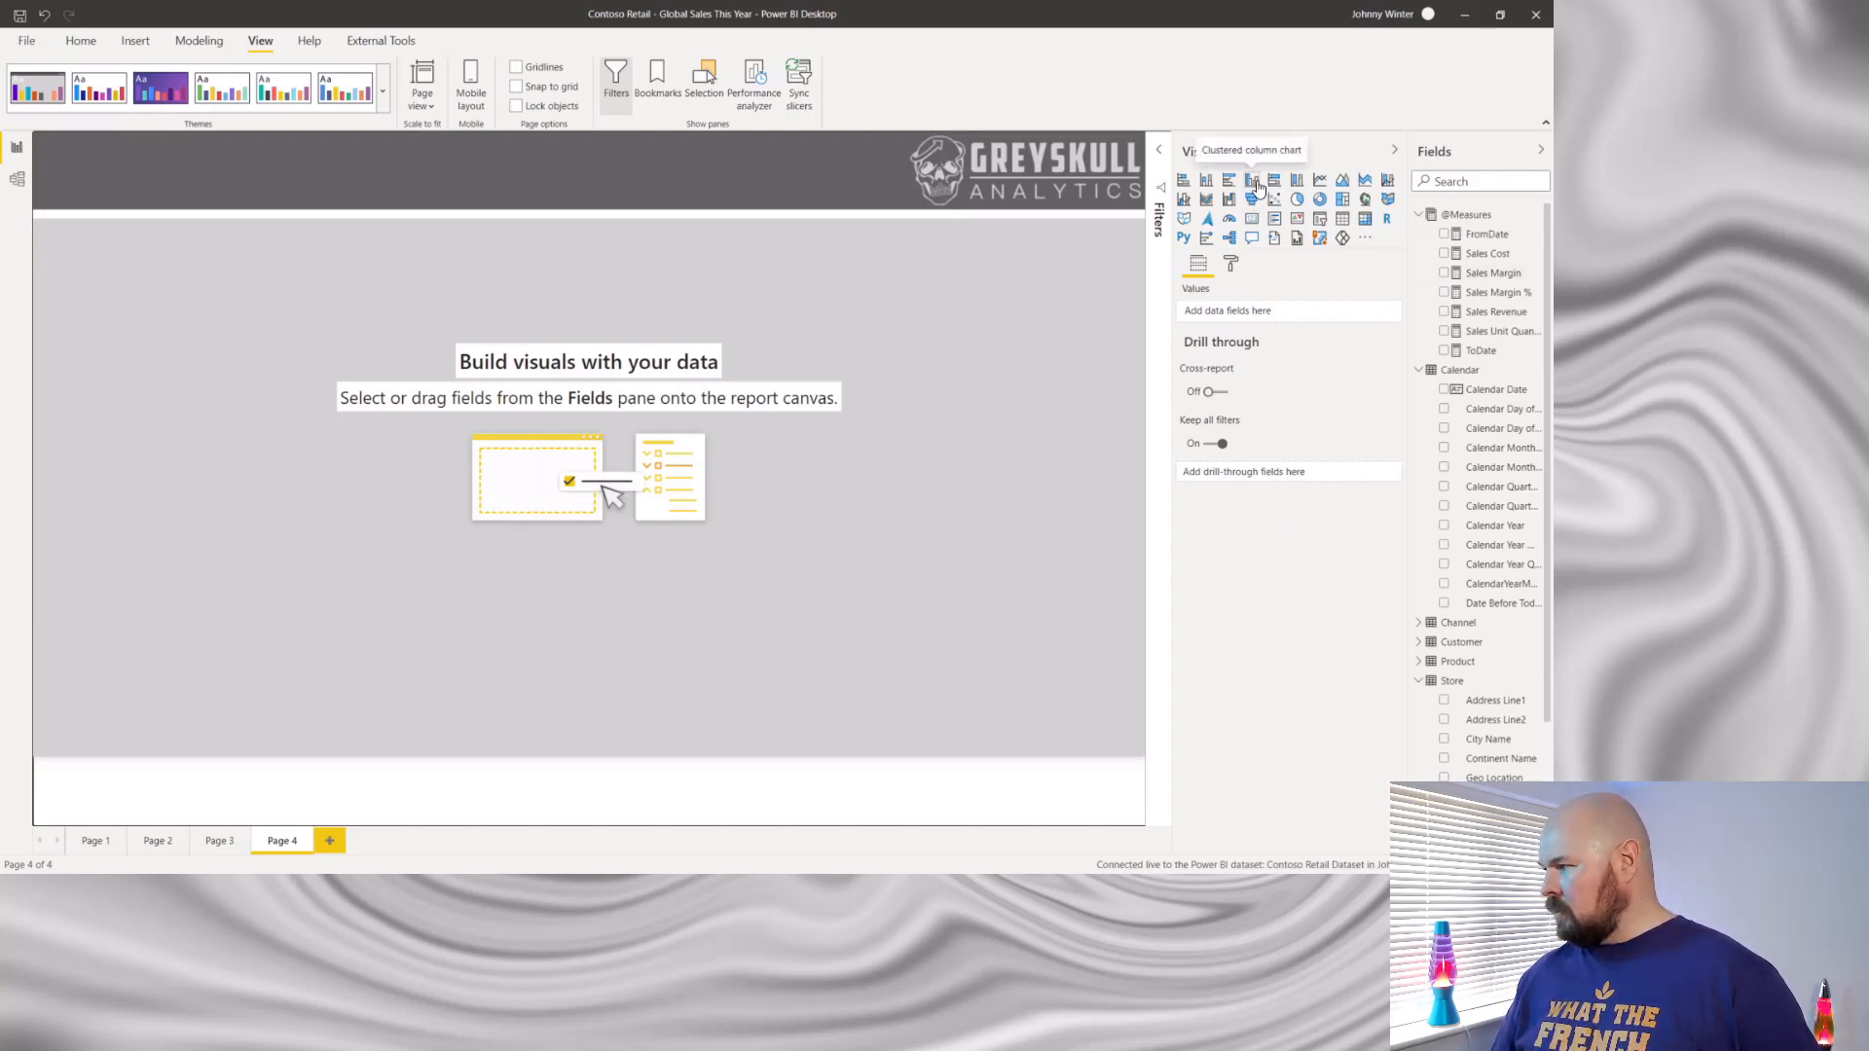
# - Add a stacked column chart to Page 4 showing Sales Revenue by Calendar Year Month, widening the Fields pane to read the names
pyautogui.click(1206, 180)
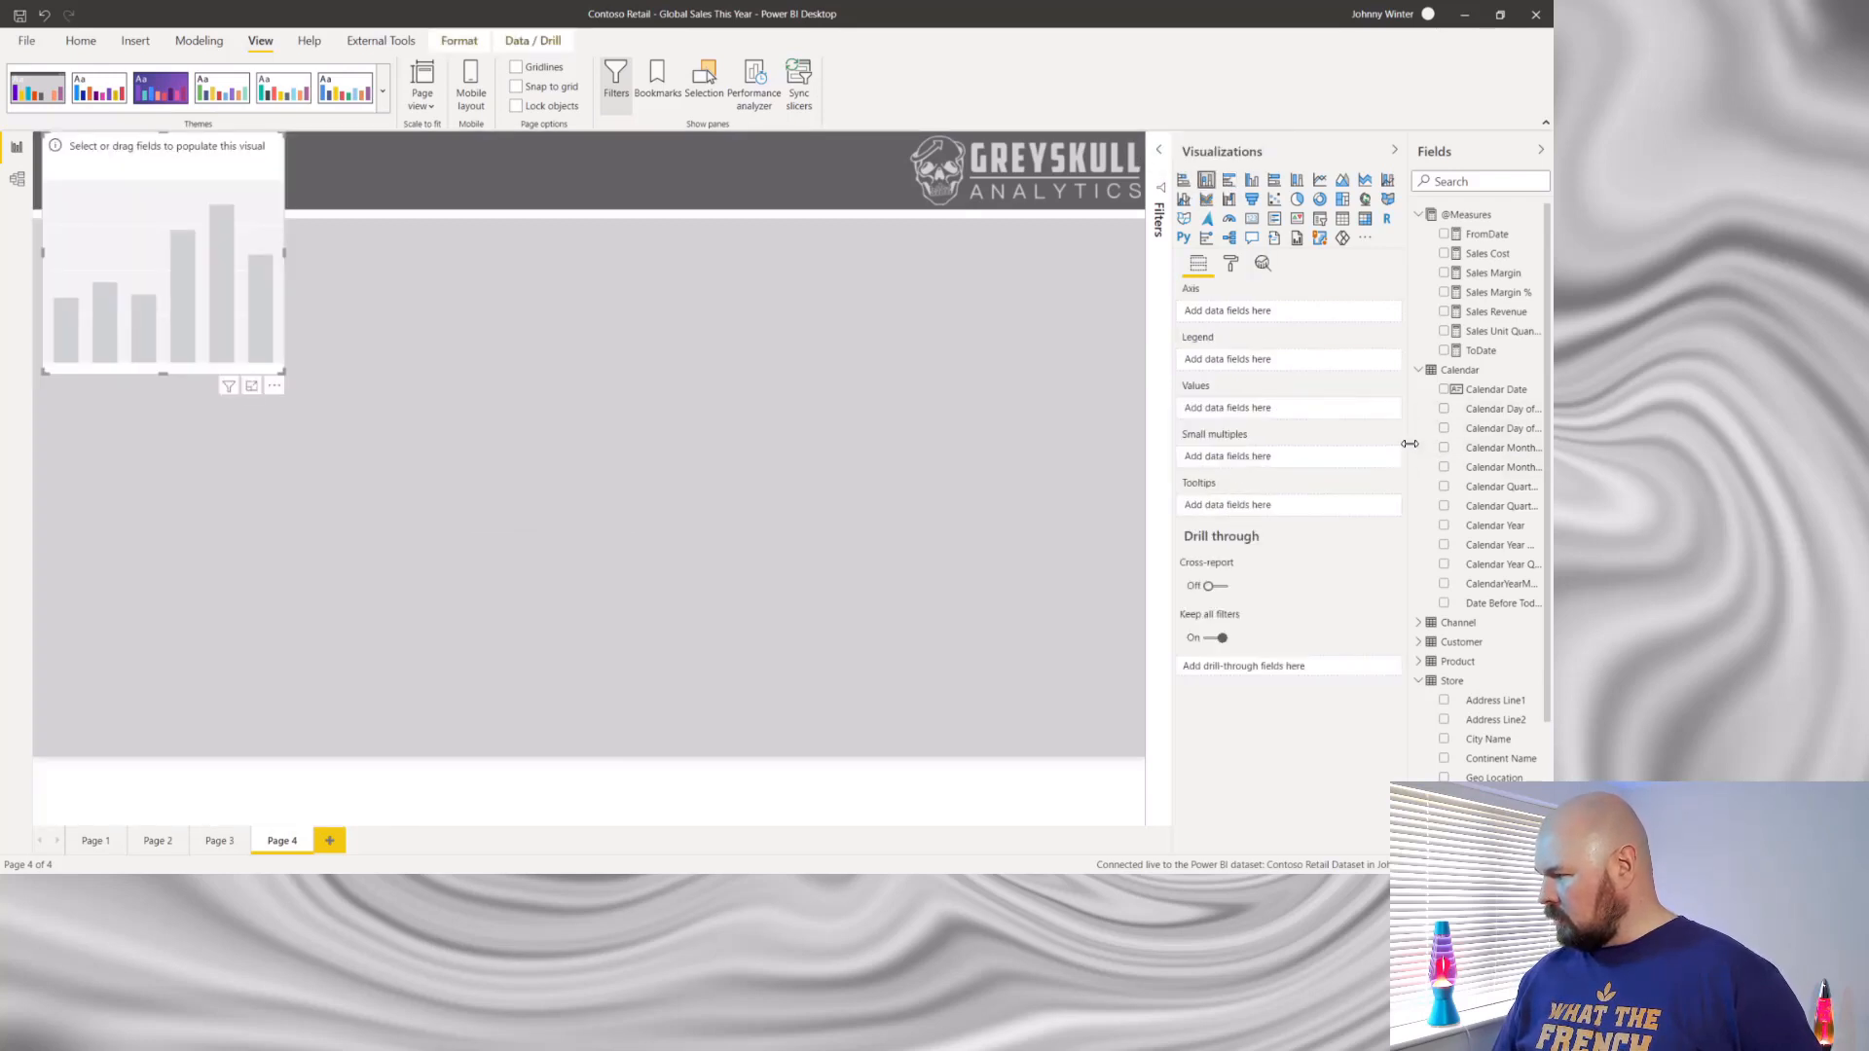
pyautogui.moveTo(1410, 444); pyautogui.dragTo(1279, 444)
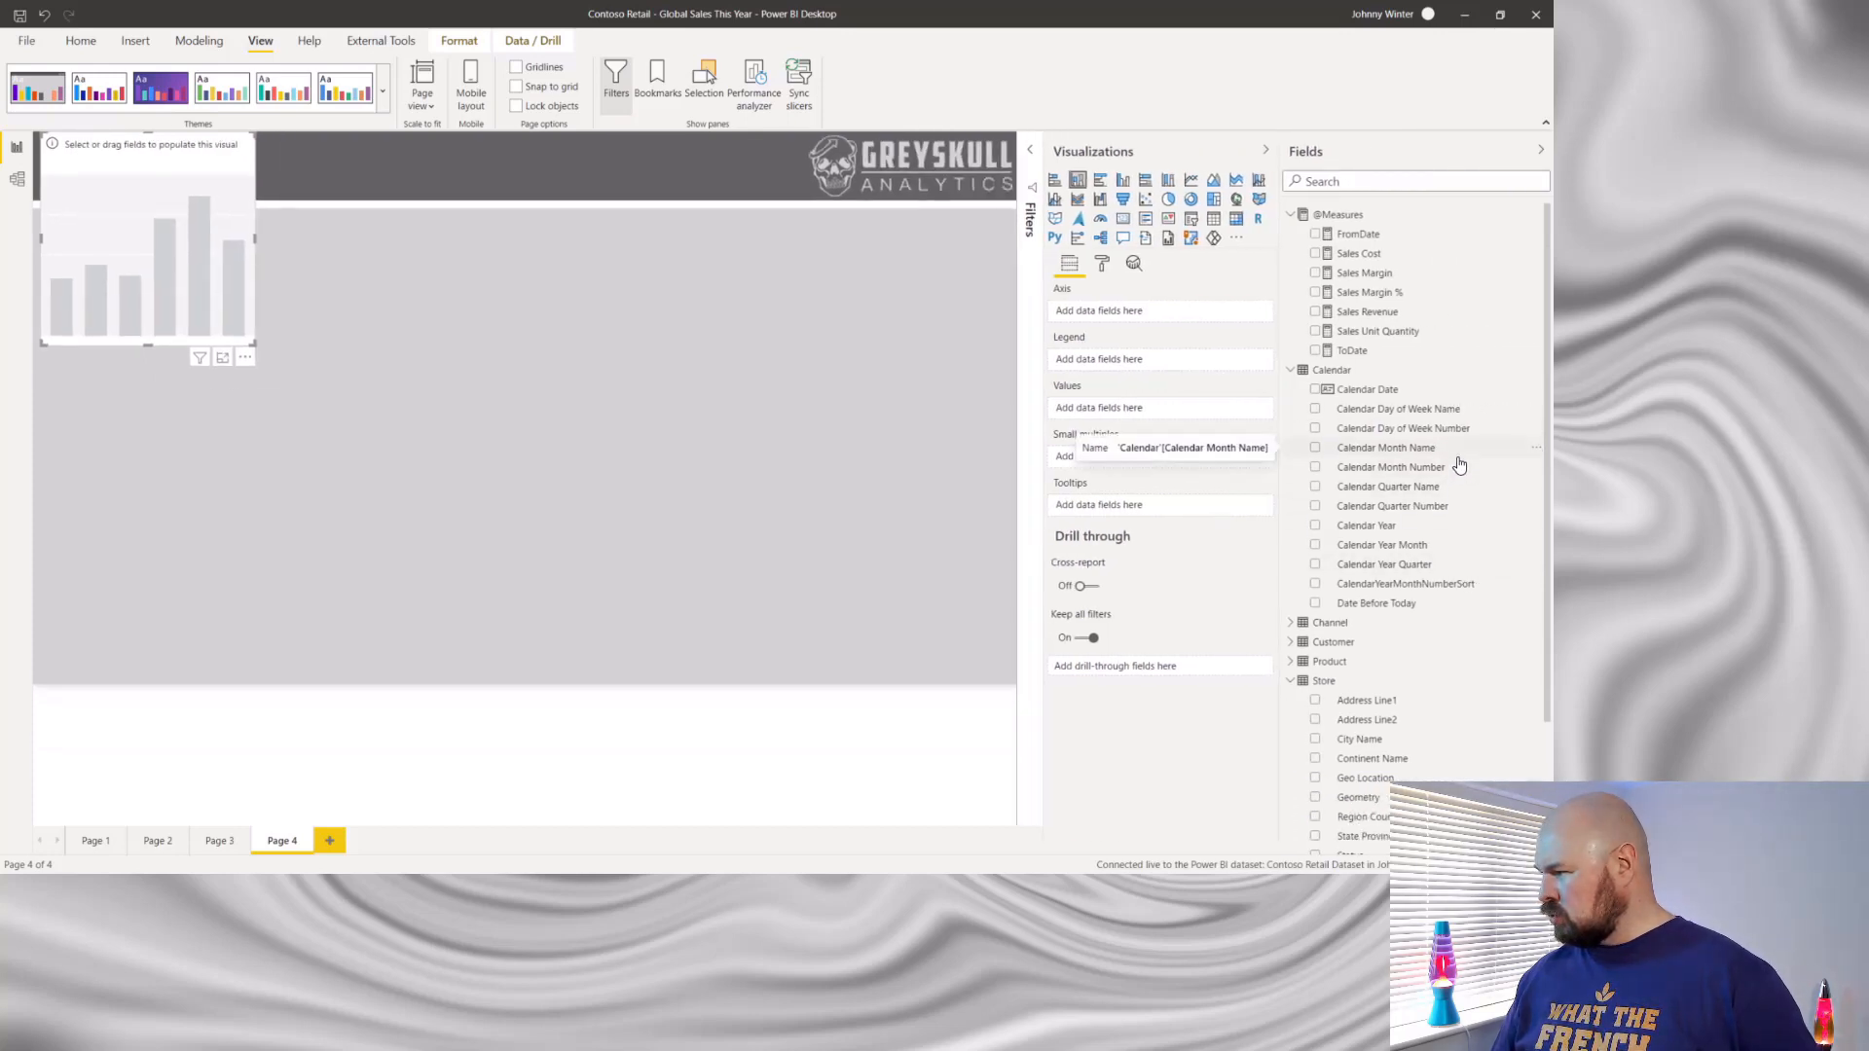
pyautogui.click(1315, 547)
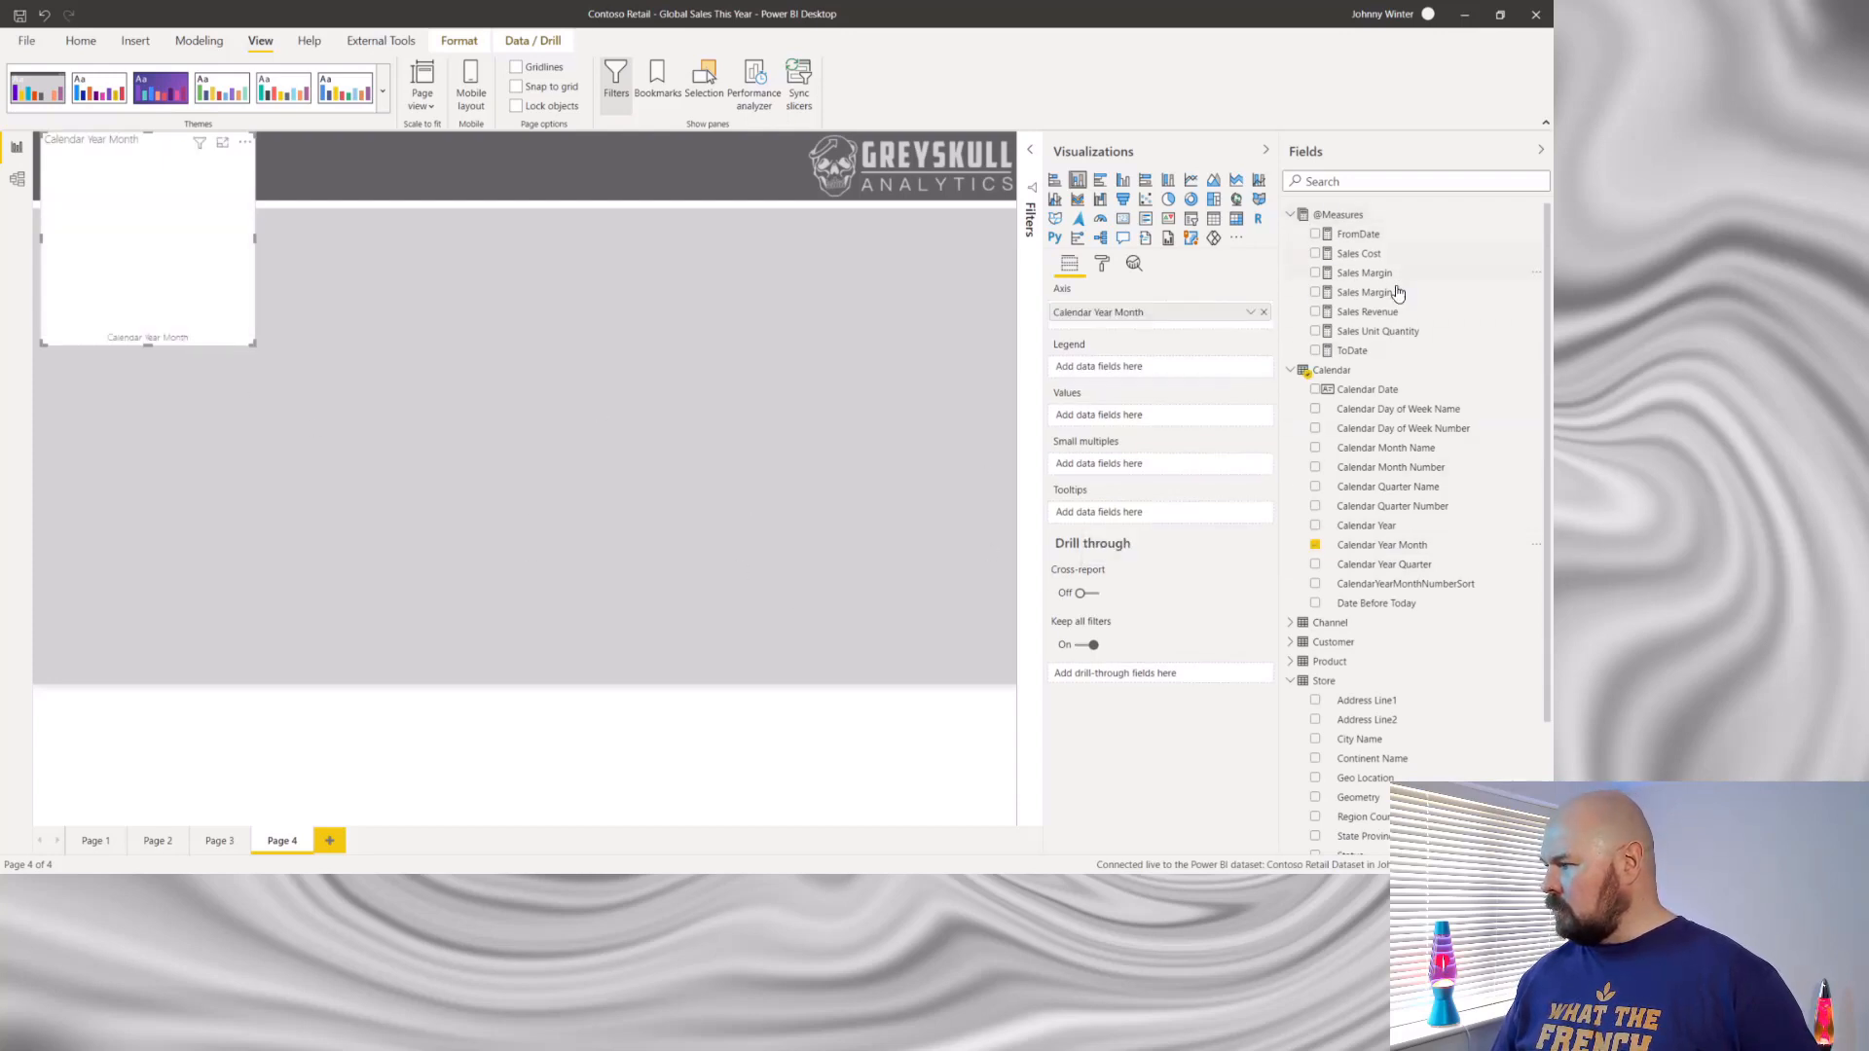
pyautogui.click(1314, 312)
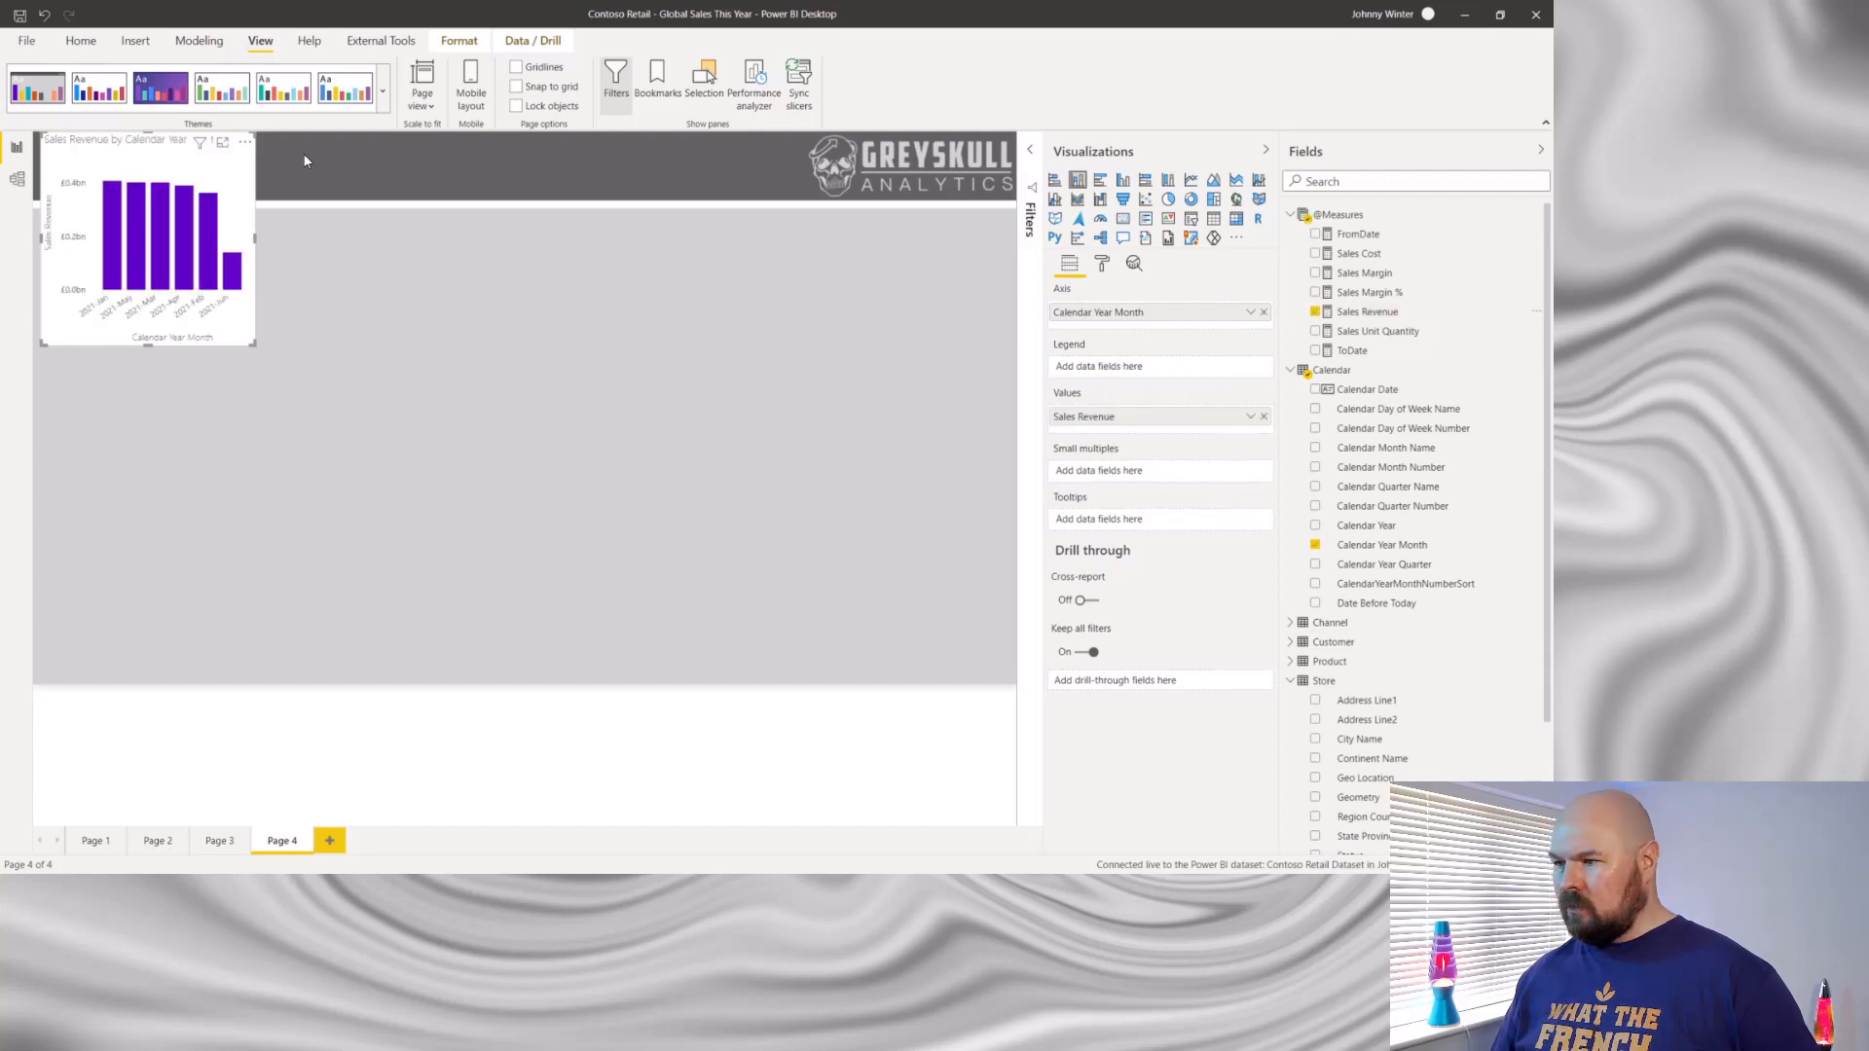
# - Move the column chart below the page header and enlarge it across the page, leaving space above it for slicers
pyautogui.moveTo(175, 148); pyautogui.dragTo(211, 288)
pyautogui.moveTo(290, 483); pyautogui.dragTo(962, 663)
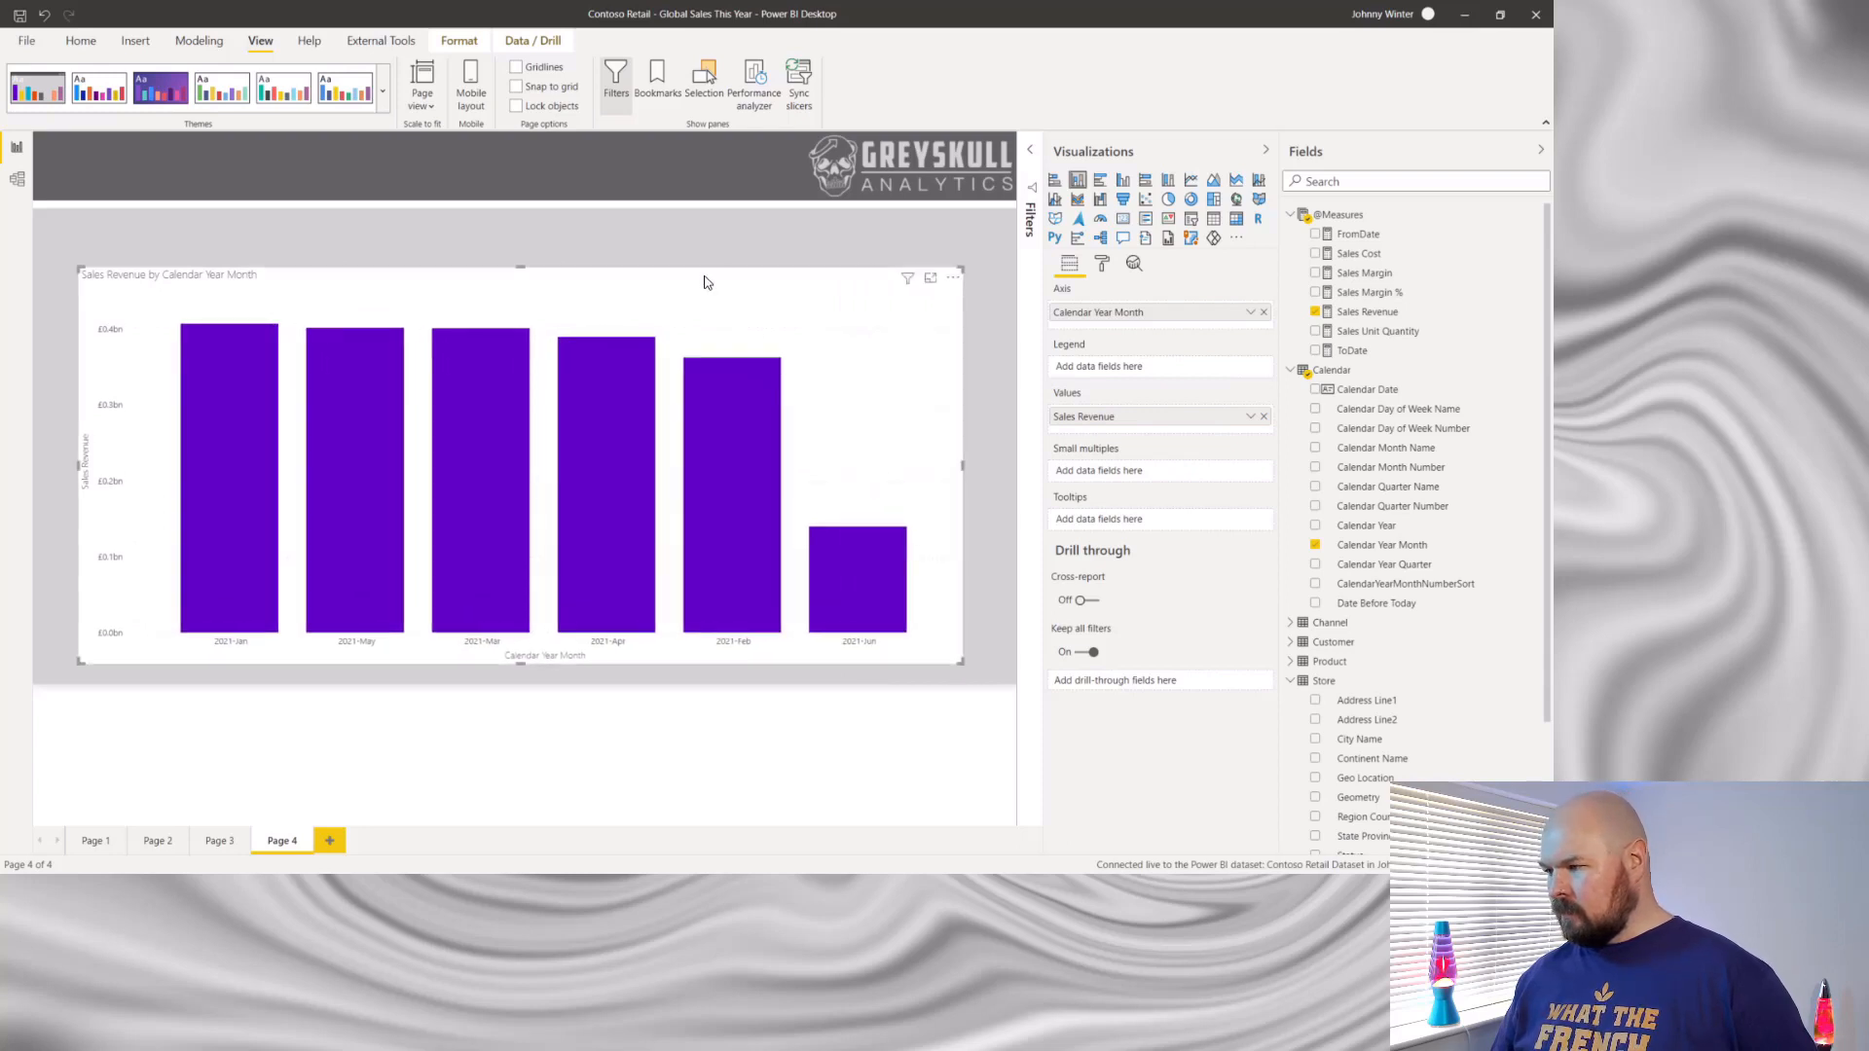
pyautogui.moveTo(707, 282); pyautogui.dragTo(700, 252)
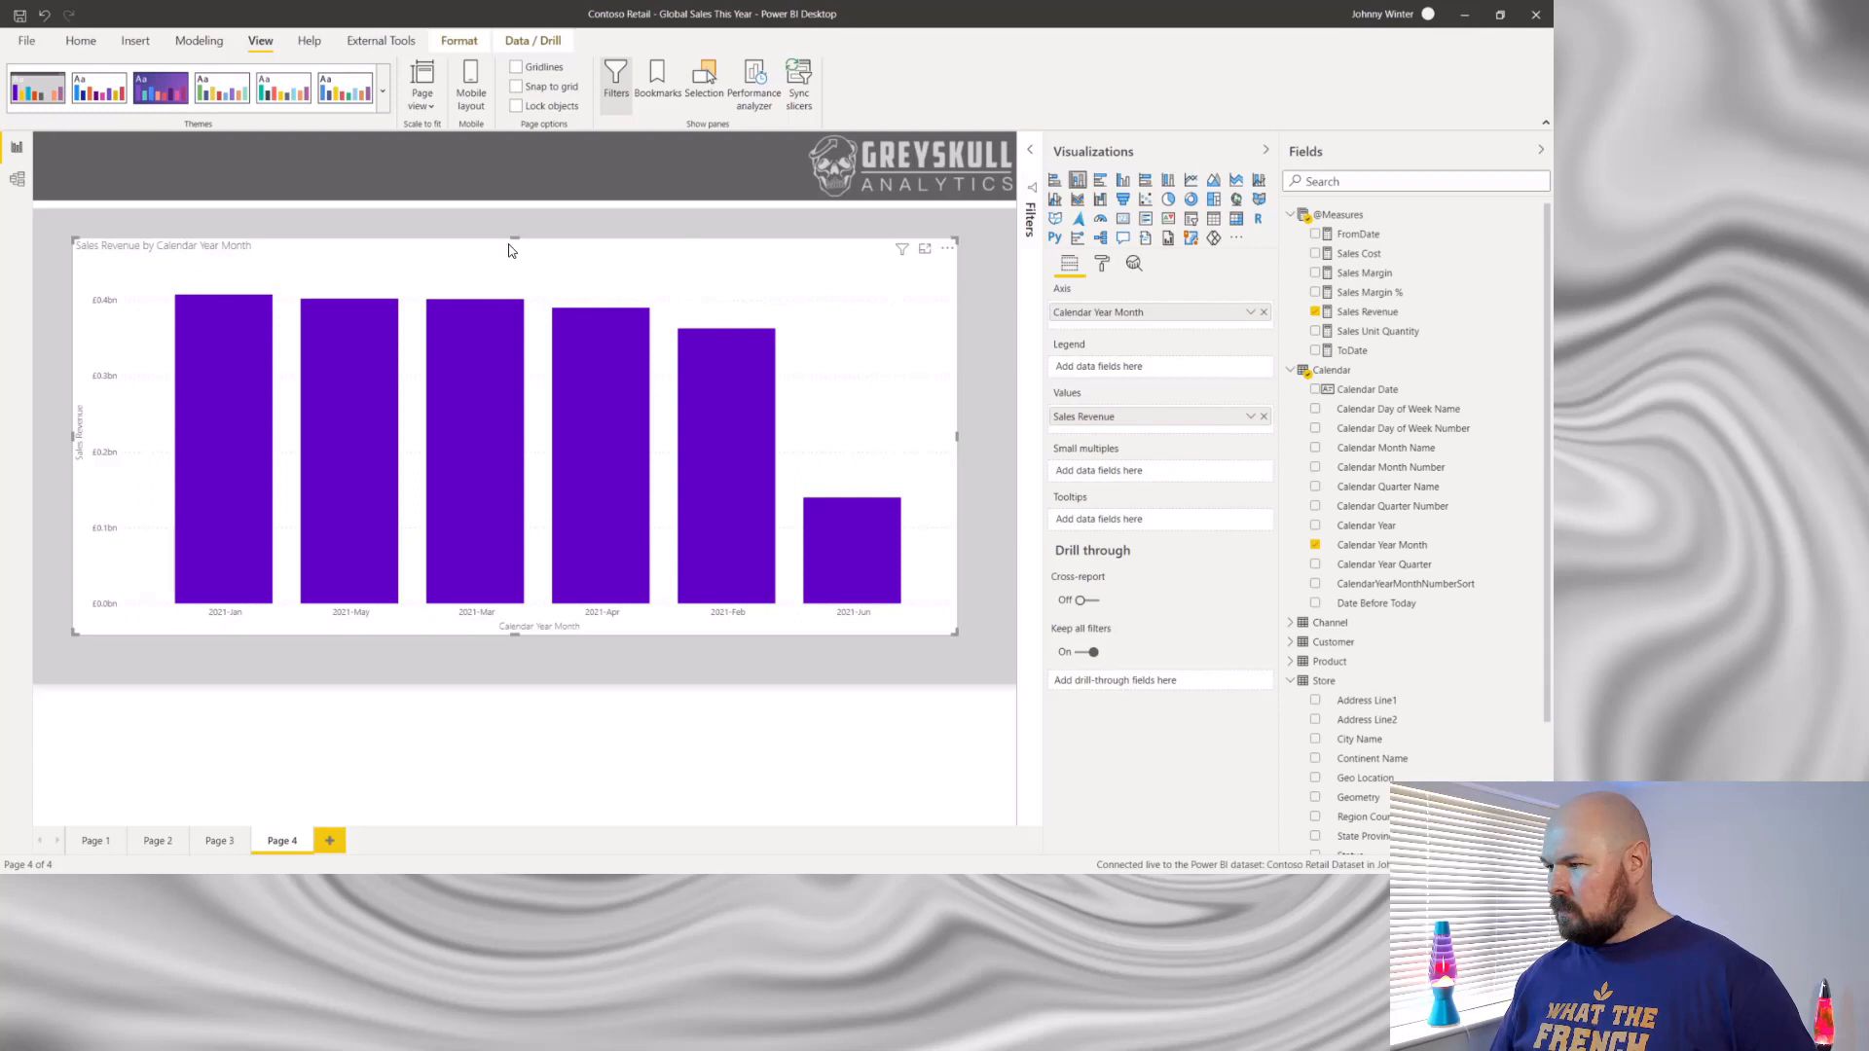
pyautogui.moveTo(516, 237); pyautogui.dragTo(521, 341)
# - Copy the Continent Name slicer from Page 3 to Page 4 without keeping the two slicers in sync
pyautogui.click(216, 841)
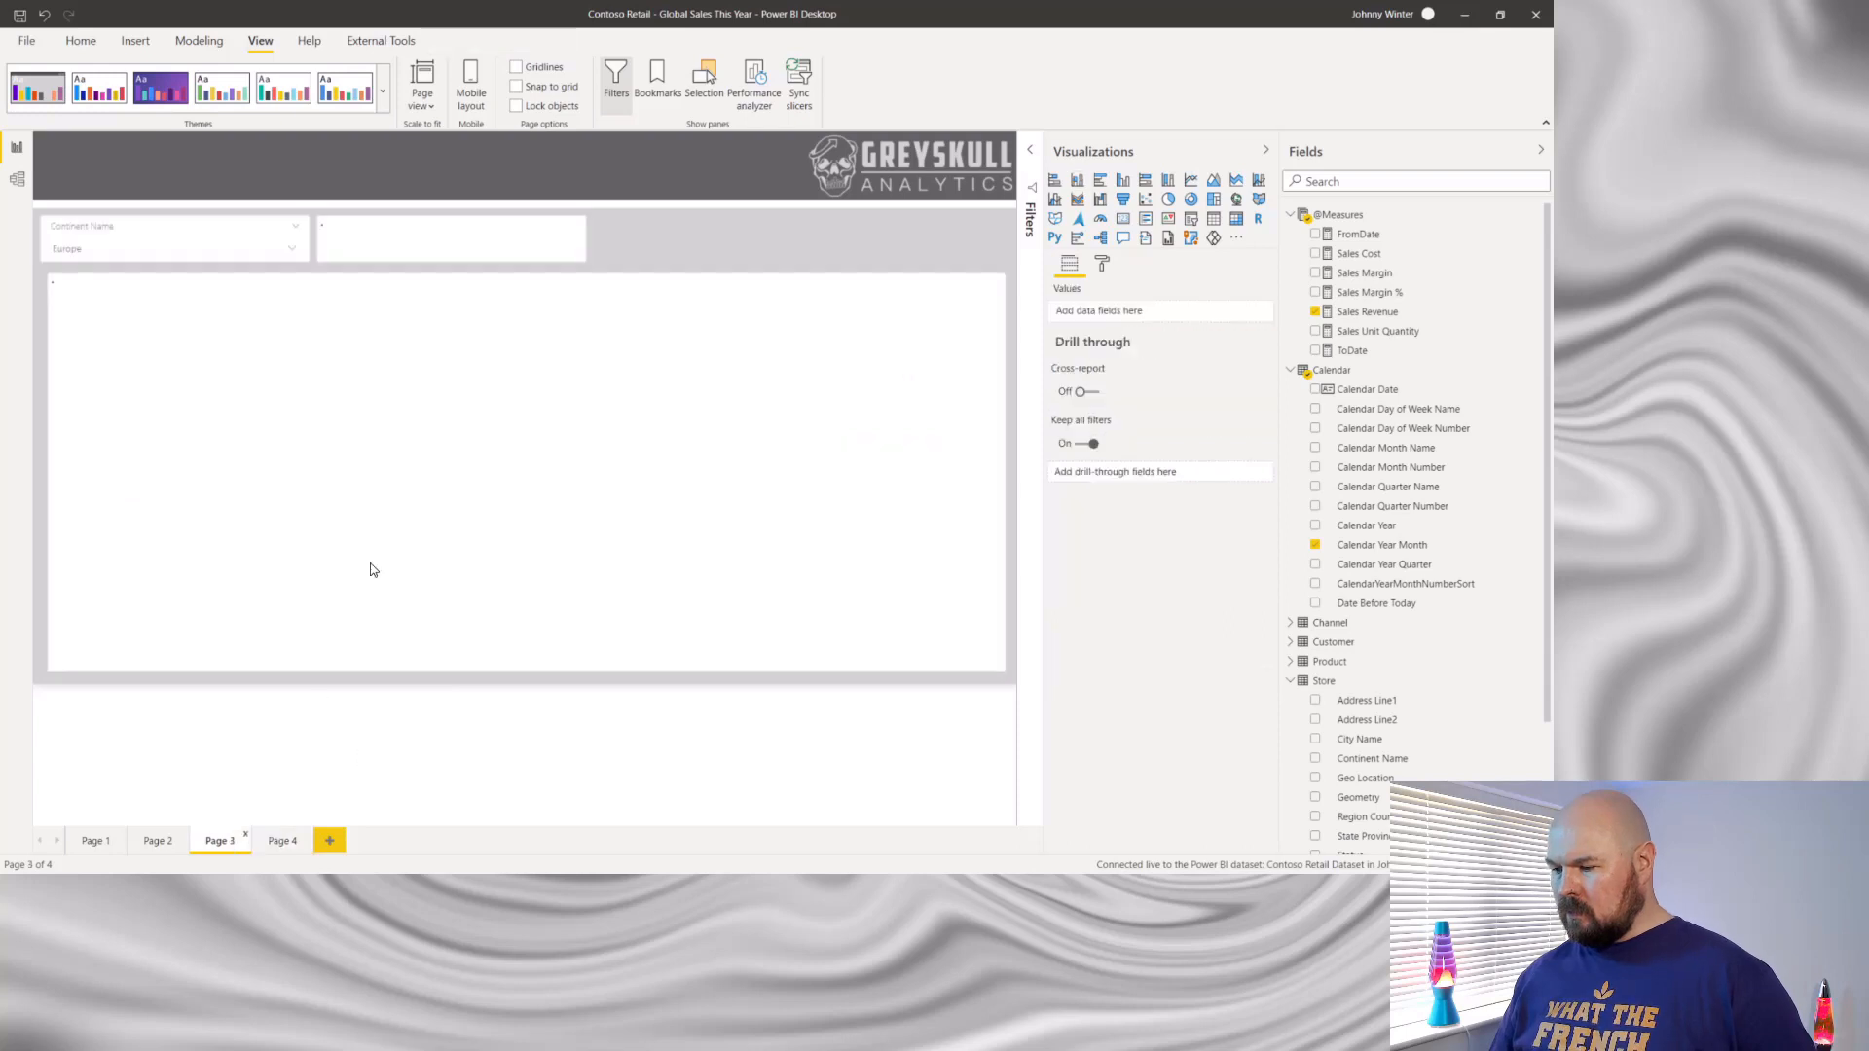
pyautogui.rightClick(195, 234)
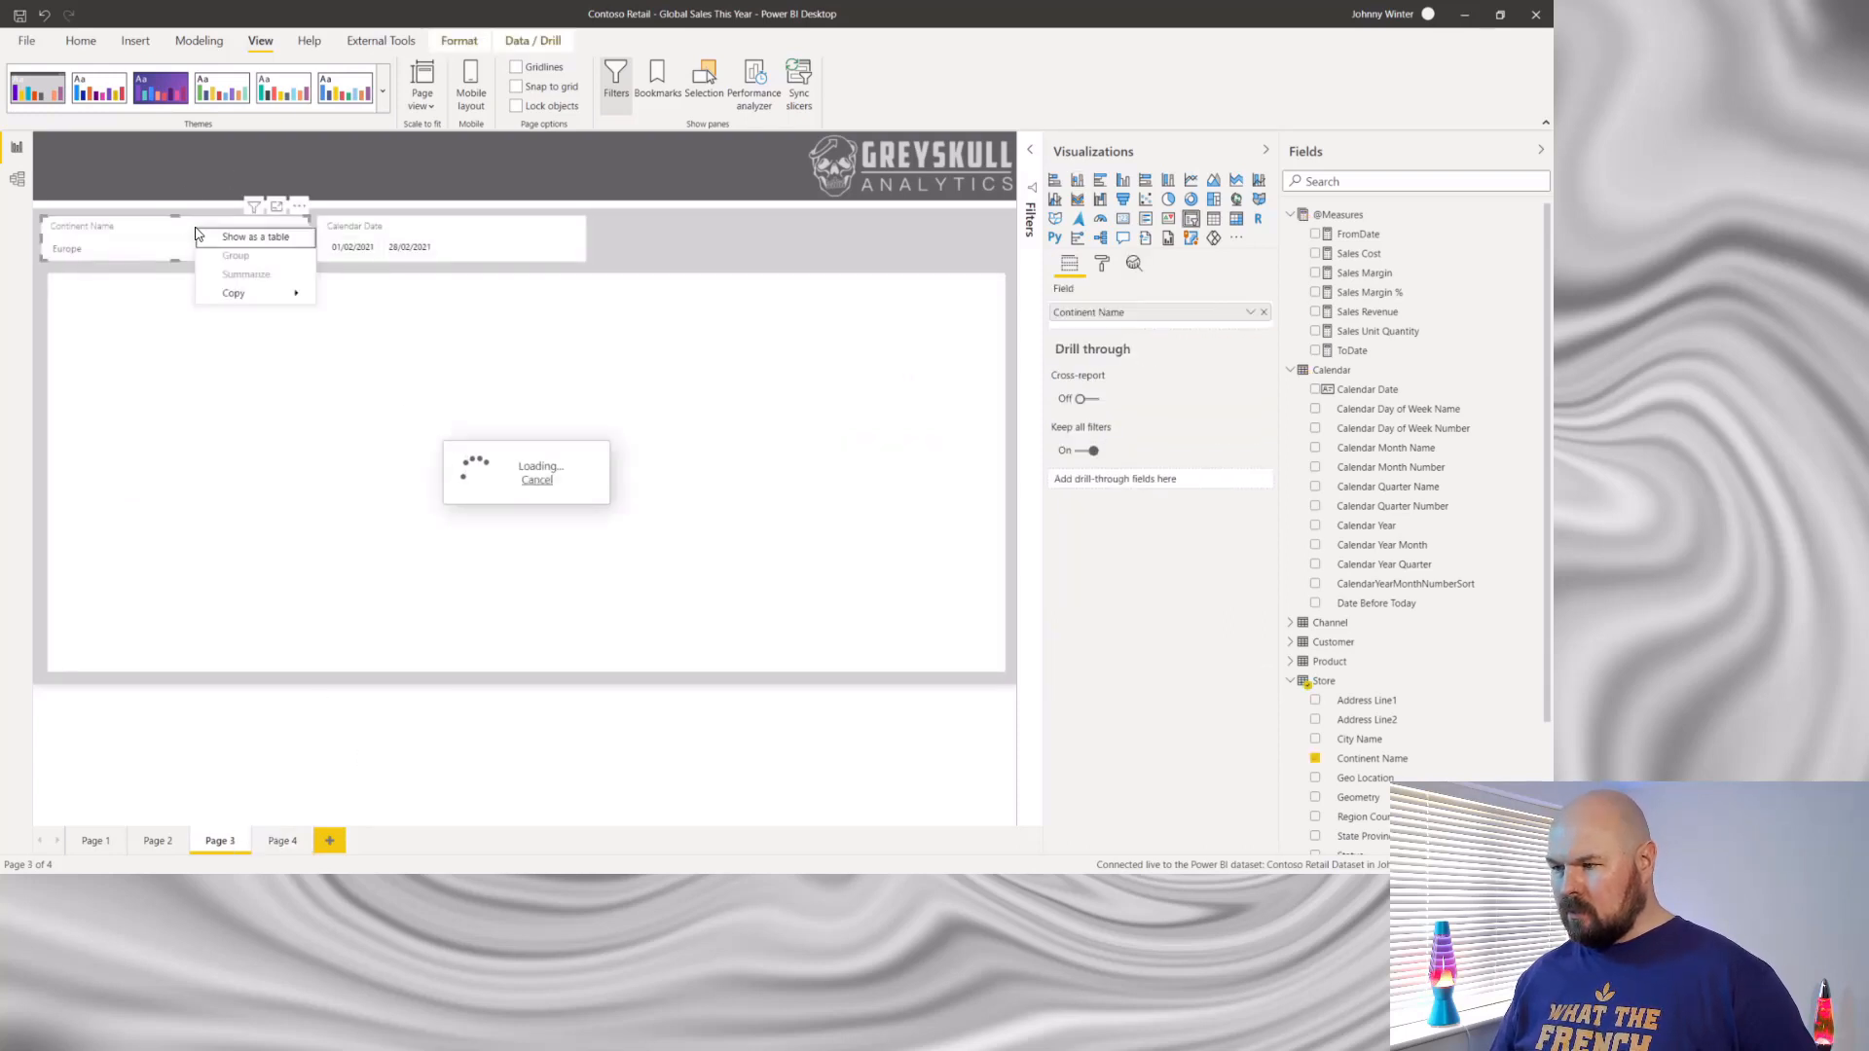
pyautogui.moveTo(237, 295)
pyautogui.click(343, 308)
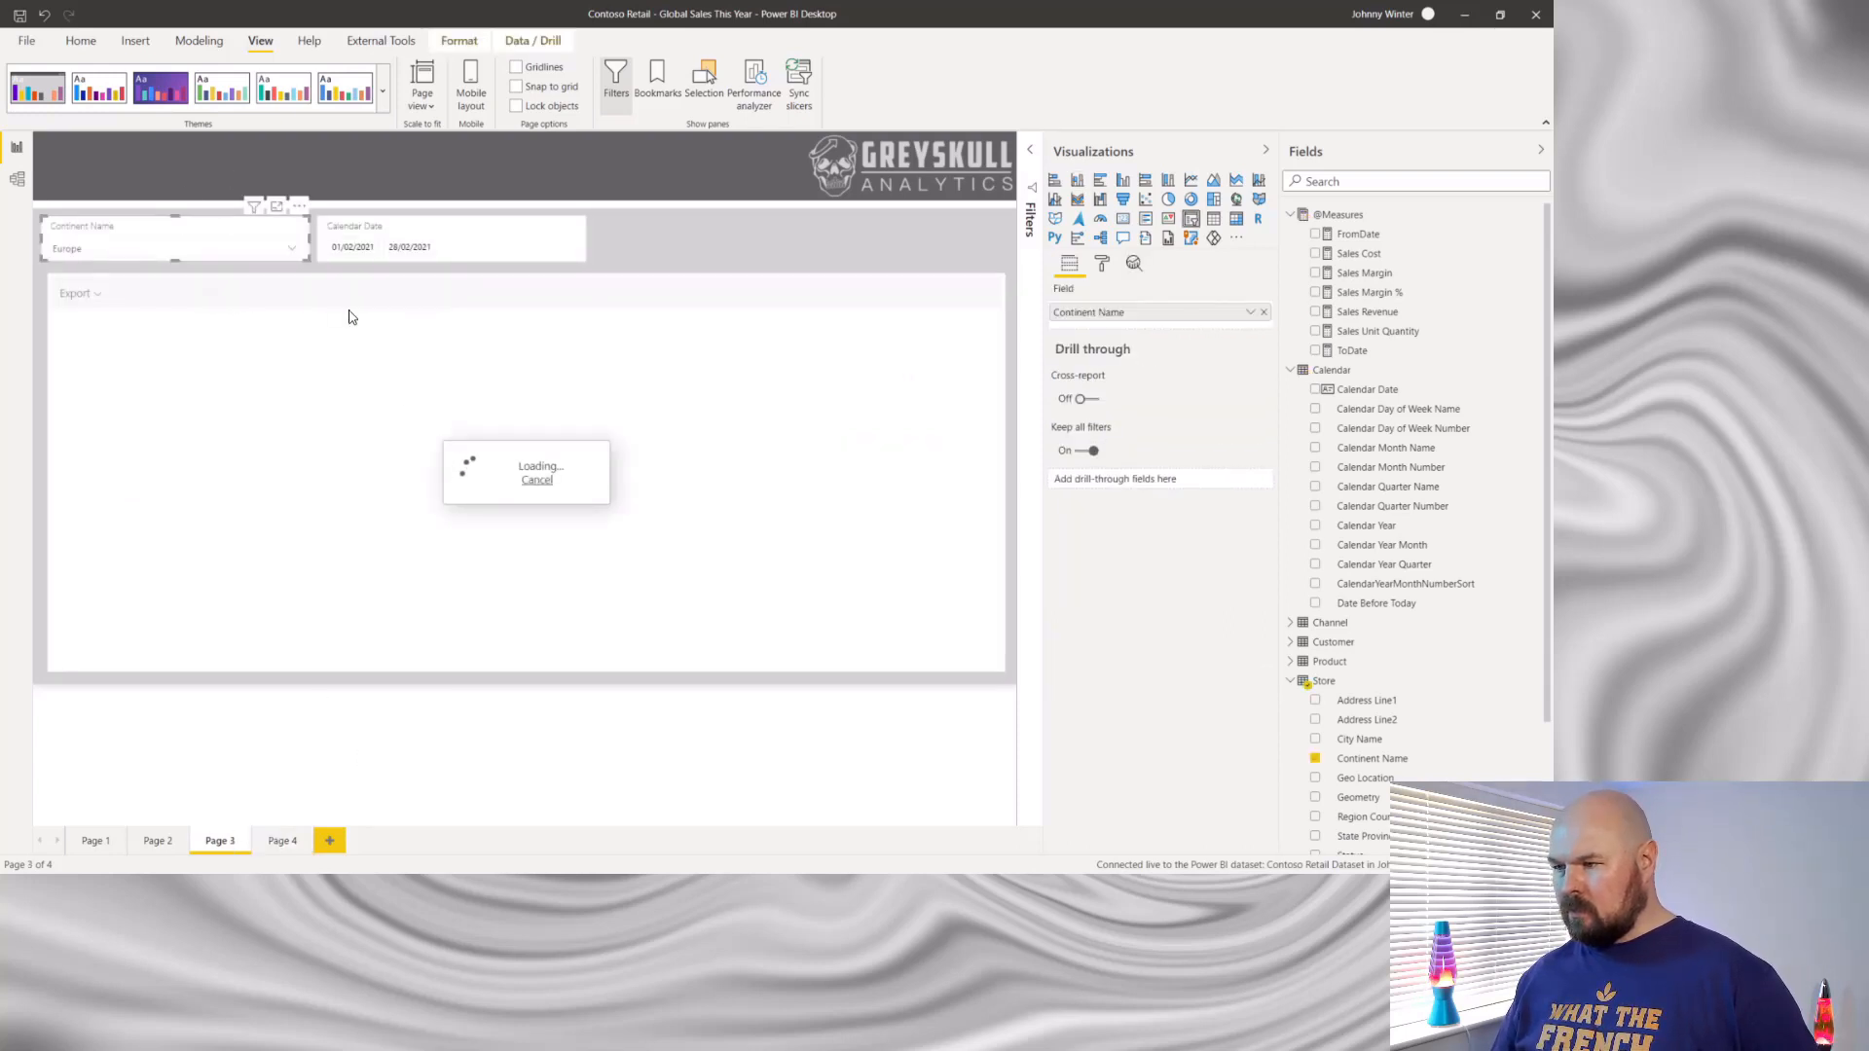
pyautogui.click(281, 841)
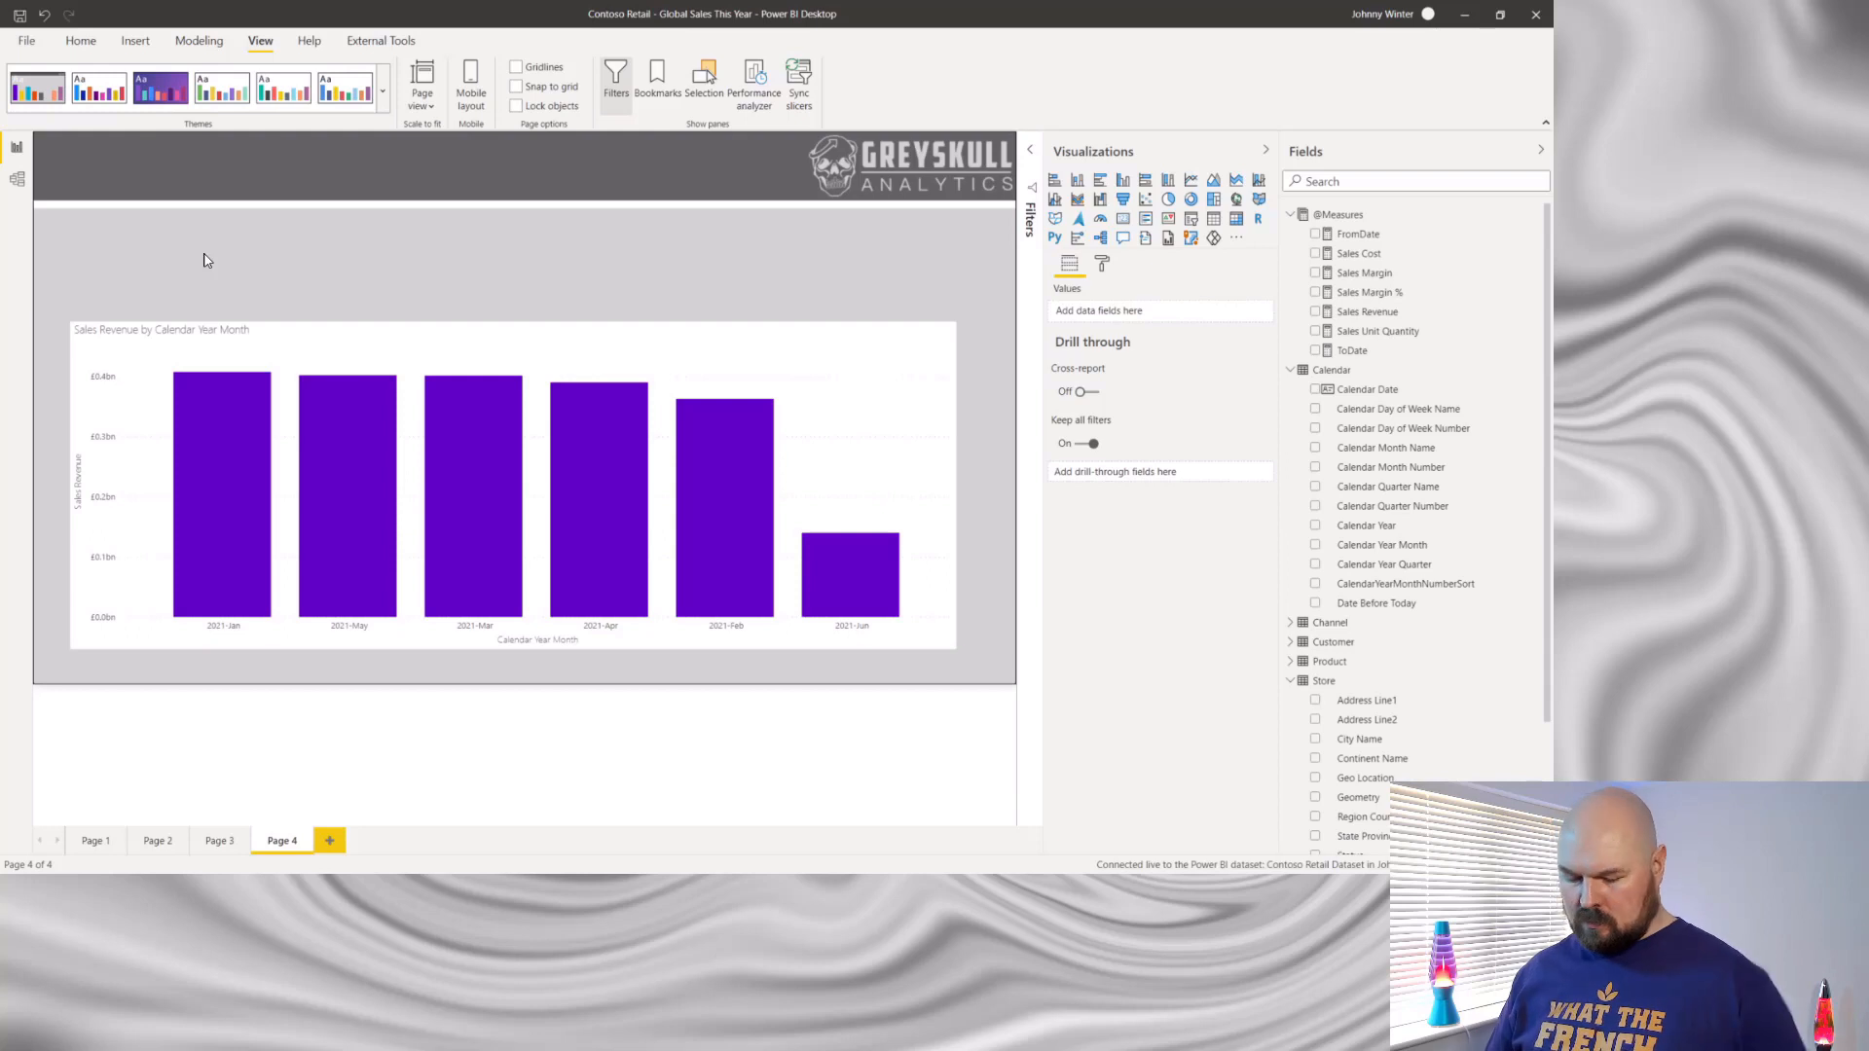
pyautogui.hotkey('ctrl', 'v')
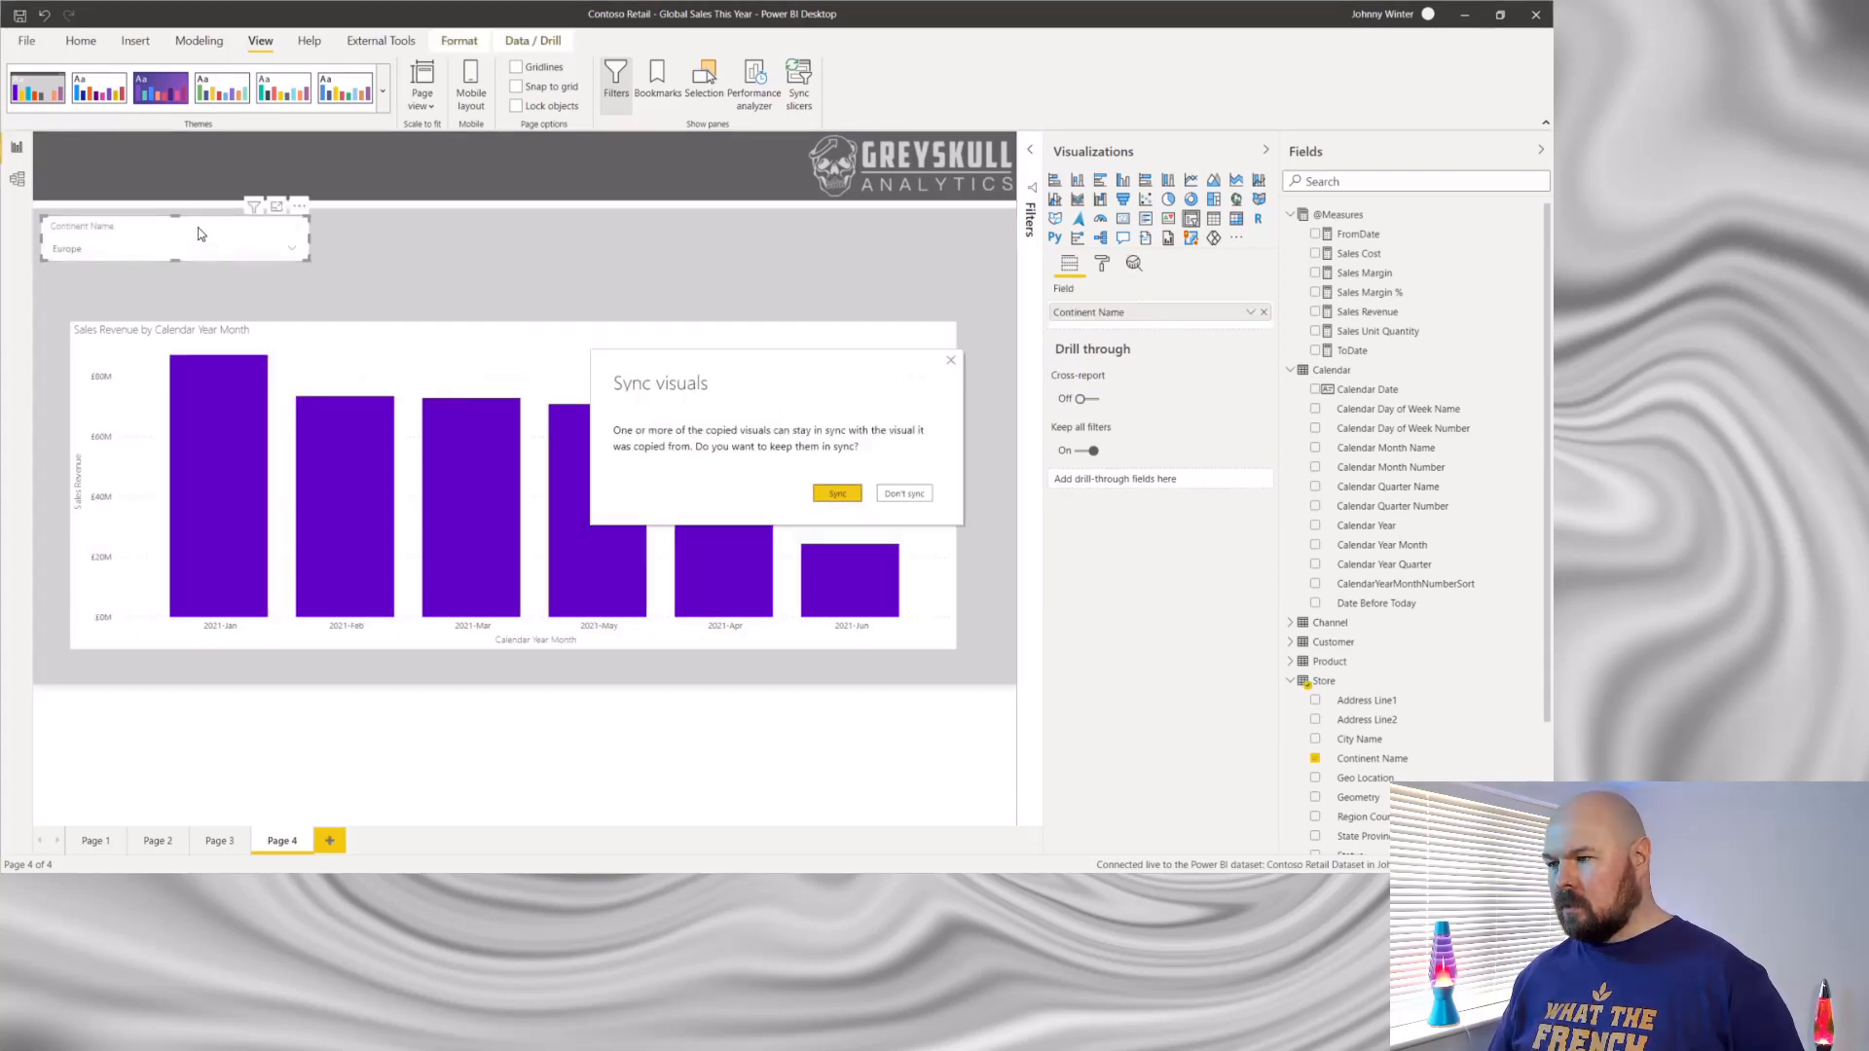
pyautogui.click(904, 494)
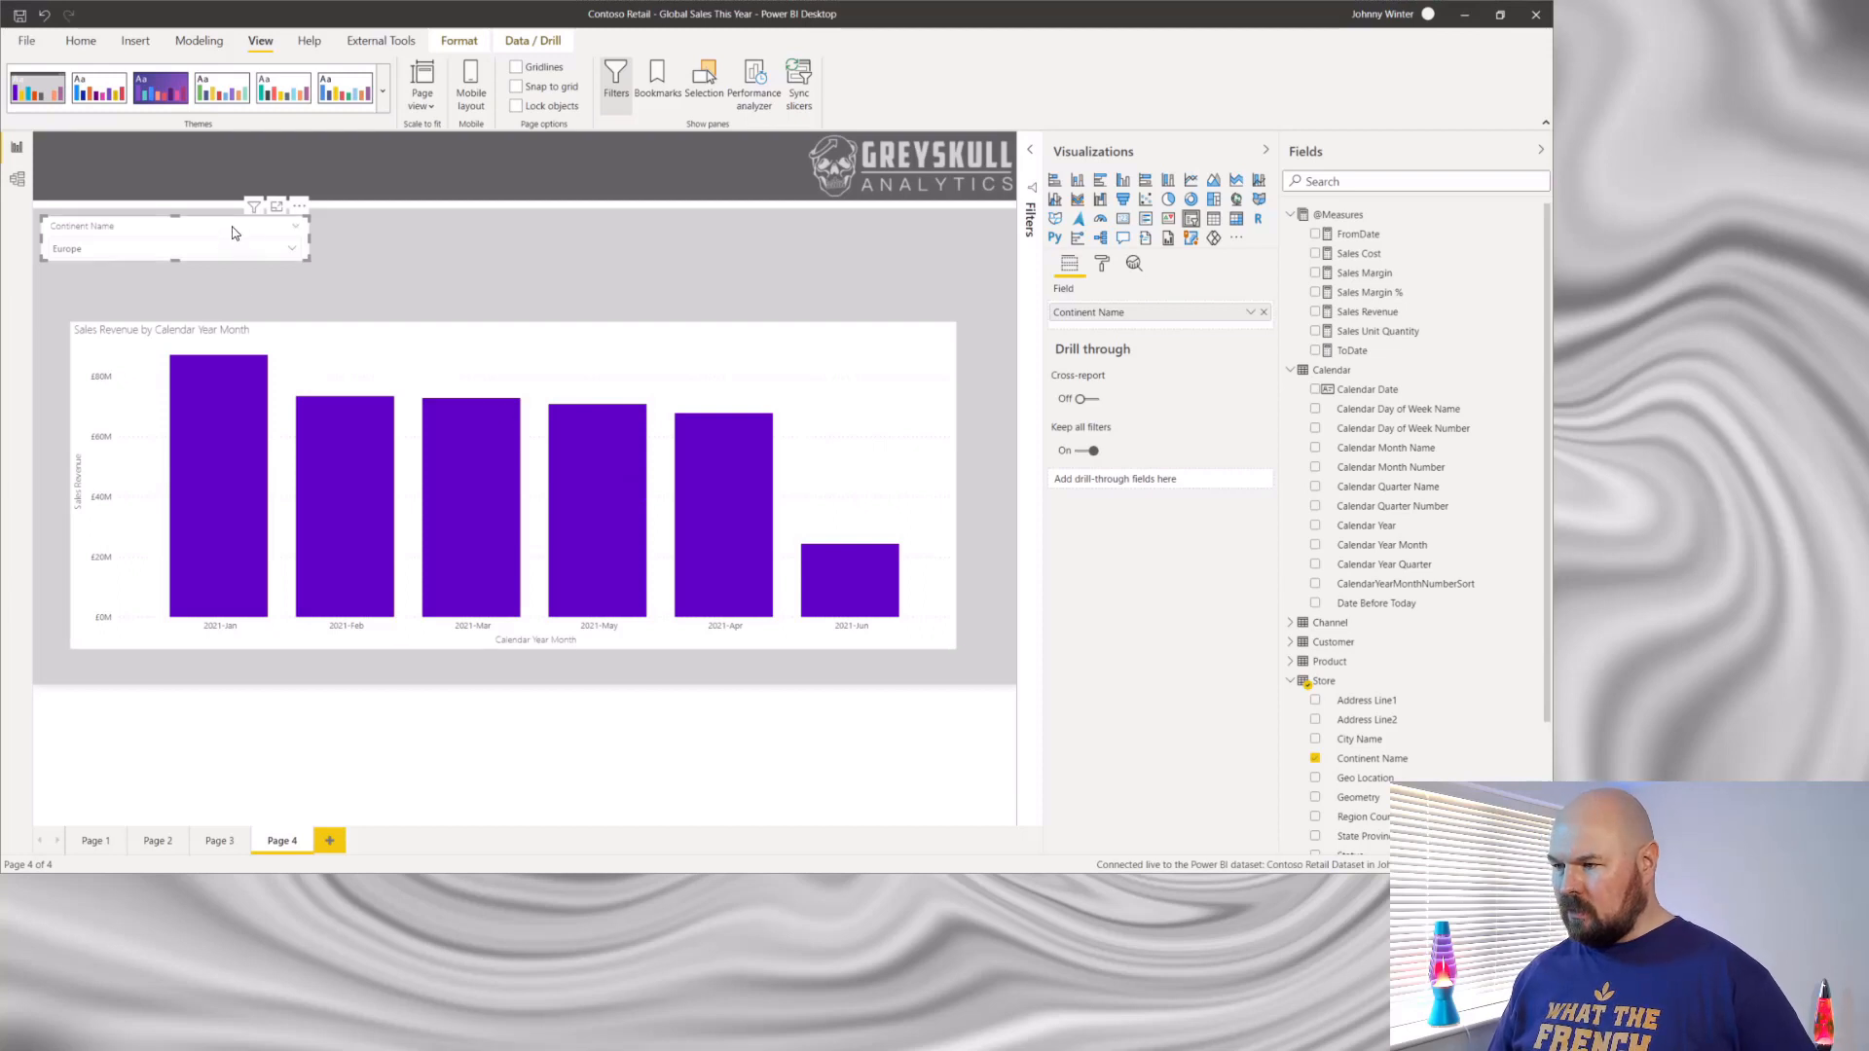
# - Align the Continent Name slicer with the column chart's edge and extend the chart upward to just below the slicer
pyautogui.moveTo(232, 233); pyautogui.dragTo(268, 229)
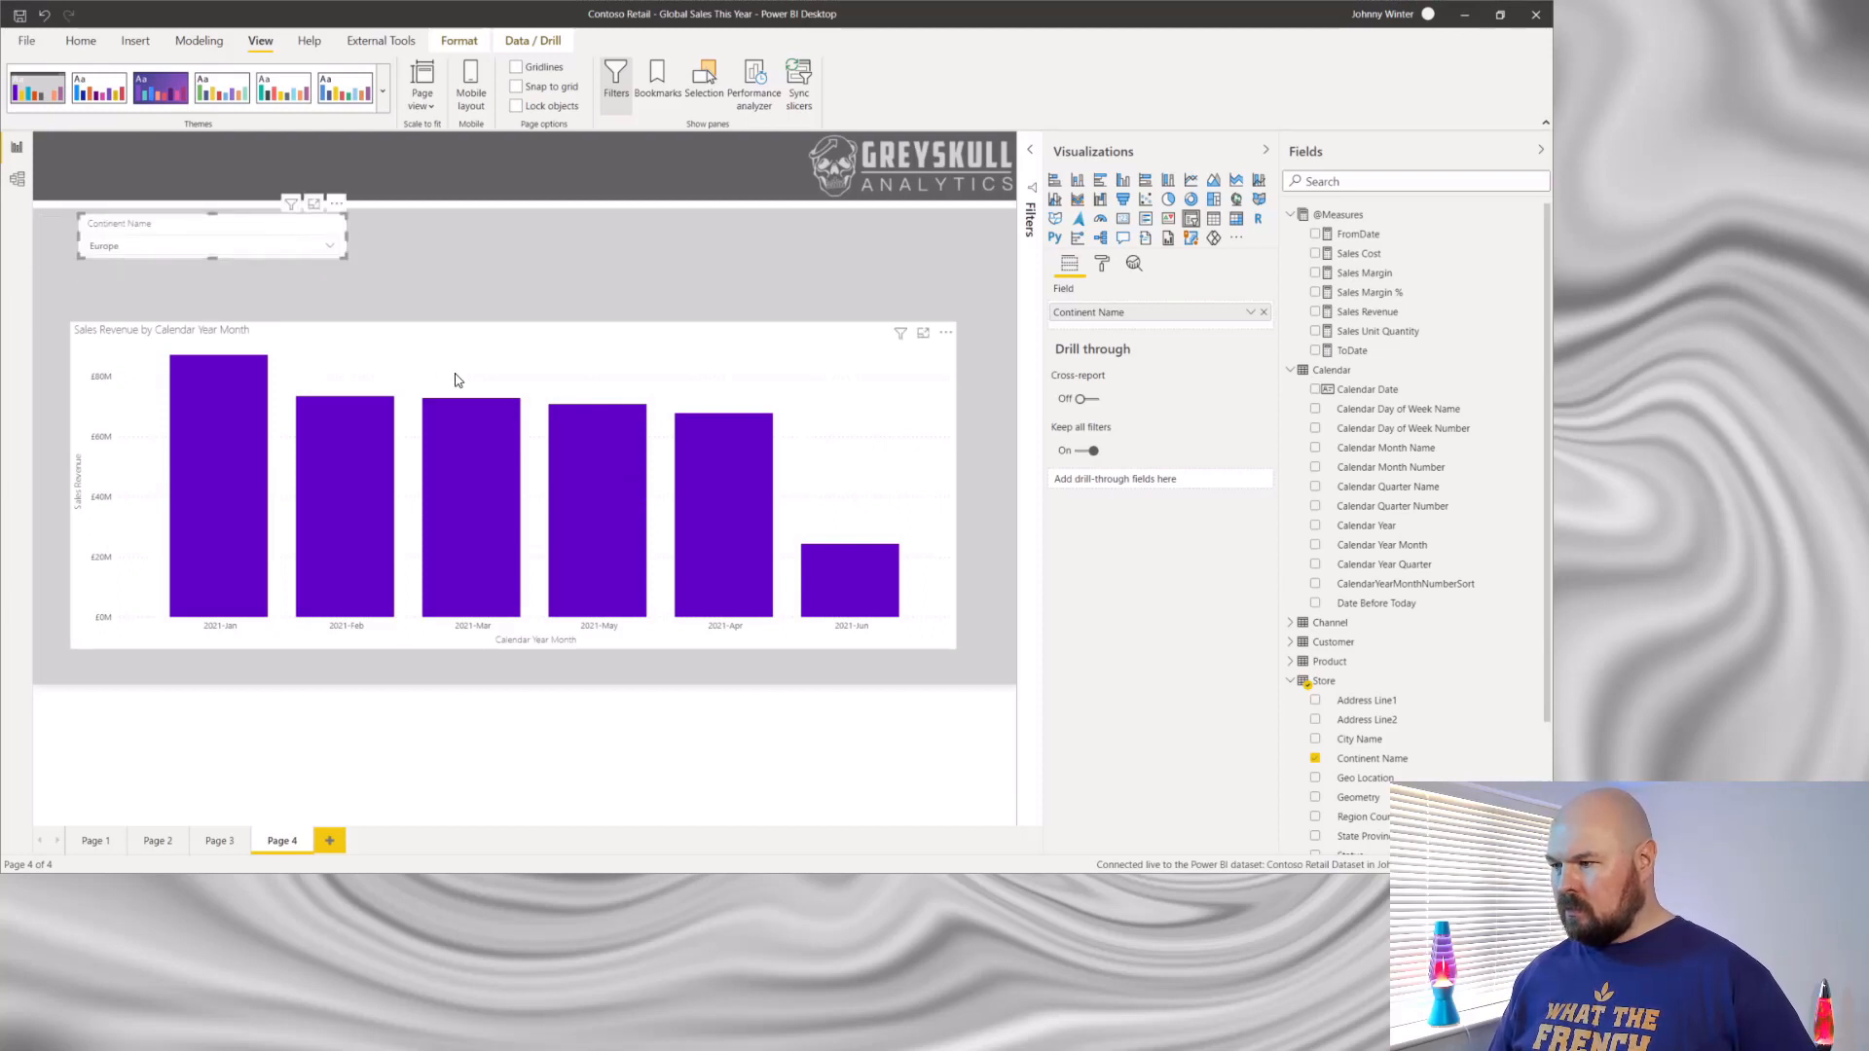
pyautogui.click(505, 326)
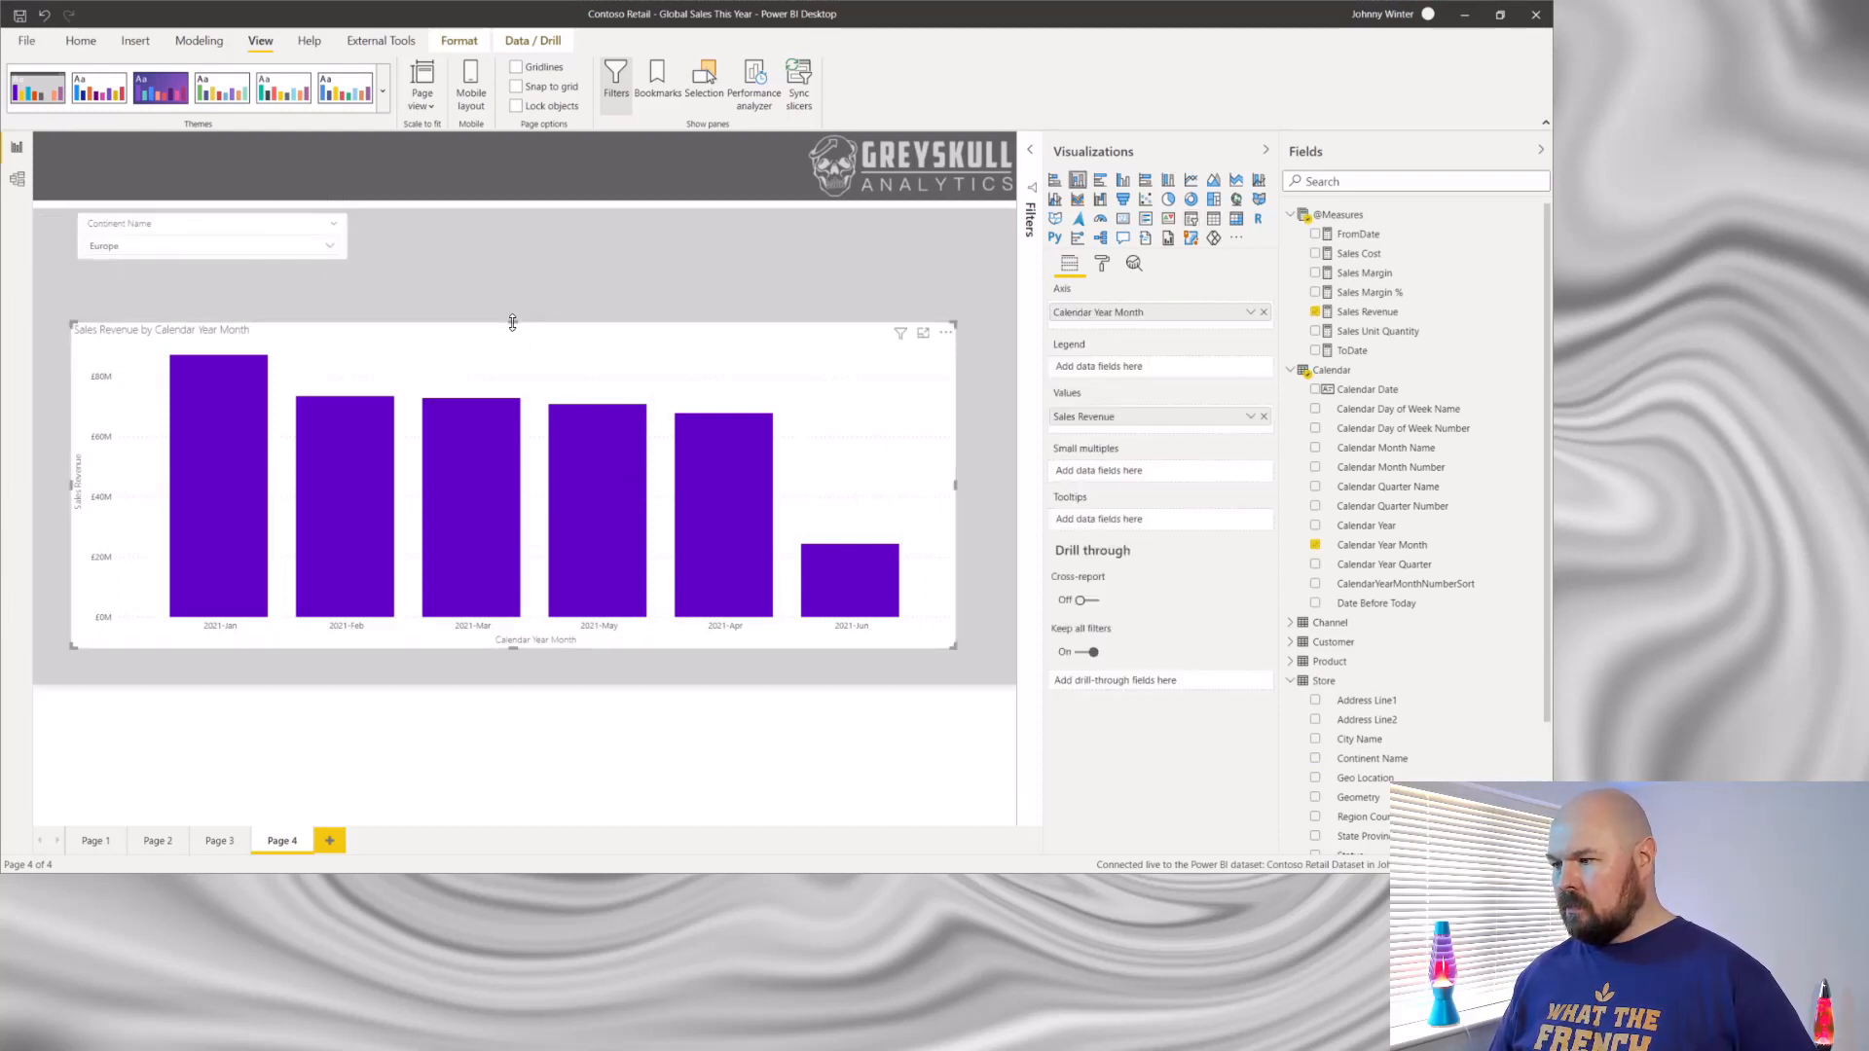
pyautogui.moveTo(513, 322); pyautogui.dragTo(511, 281)
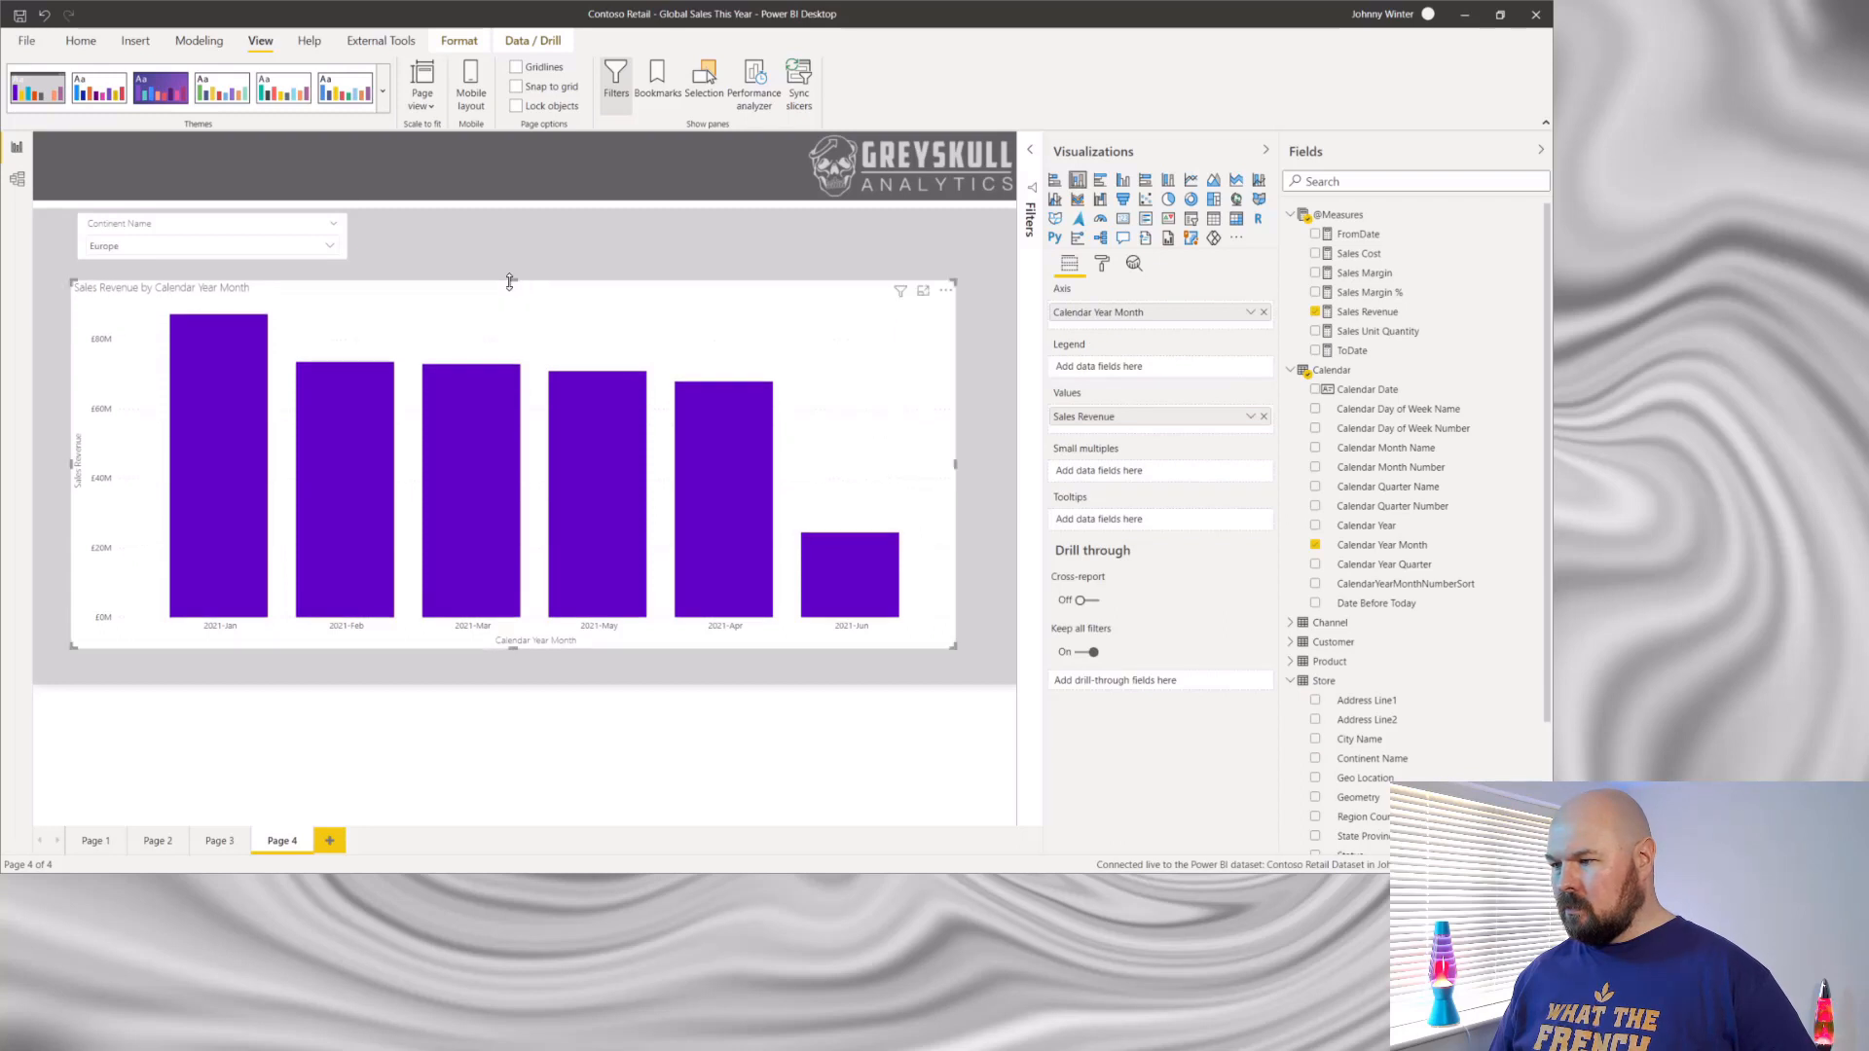
# - Test the Continent Name slicer on the column chart with North America, Asia and Europe in turn
pyautogui.click(331, 246)
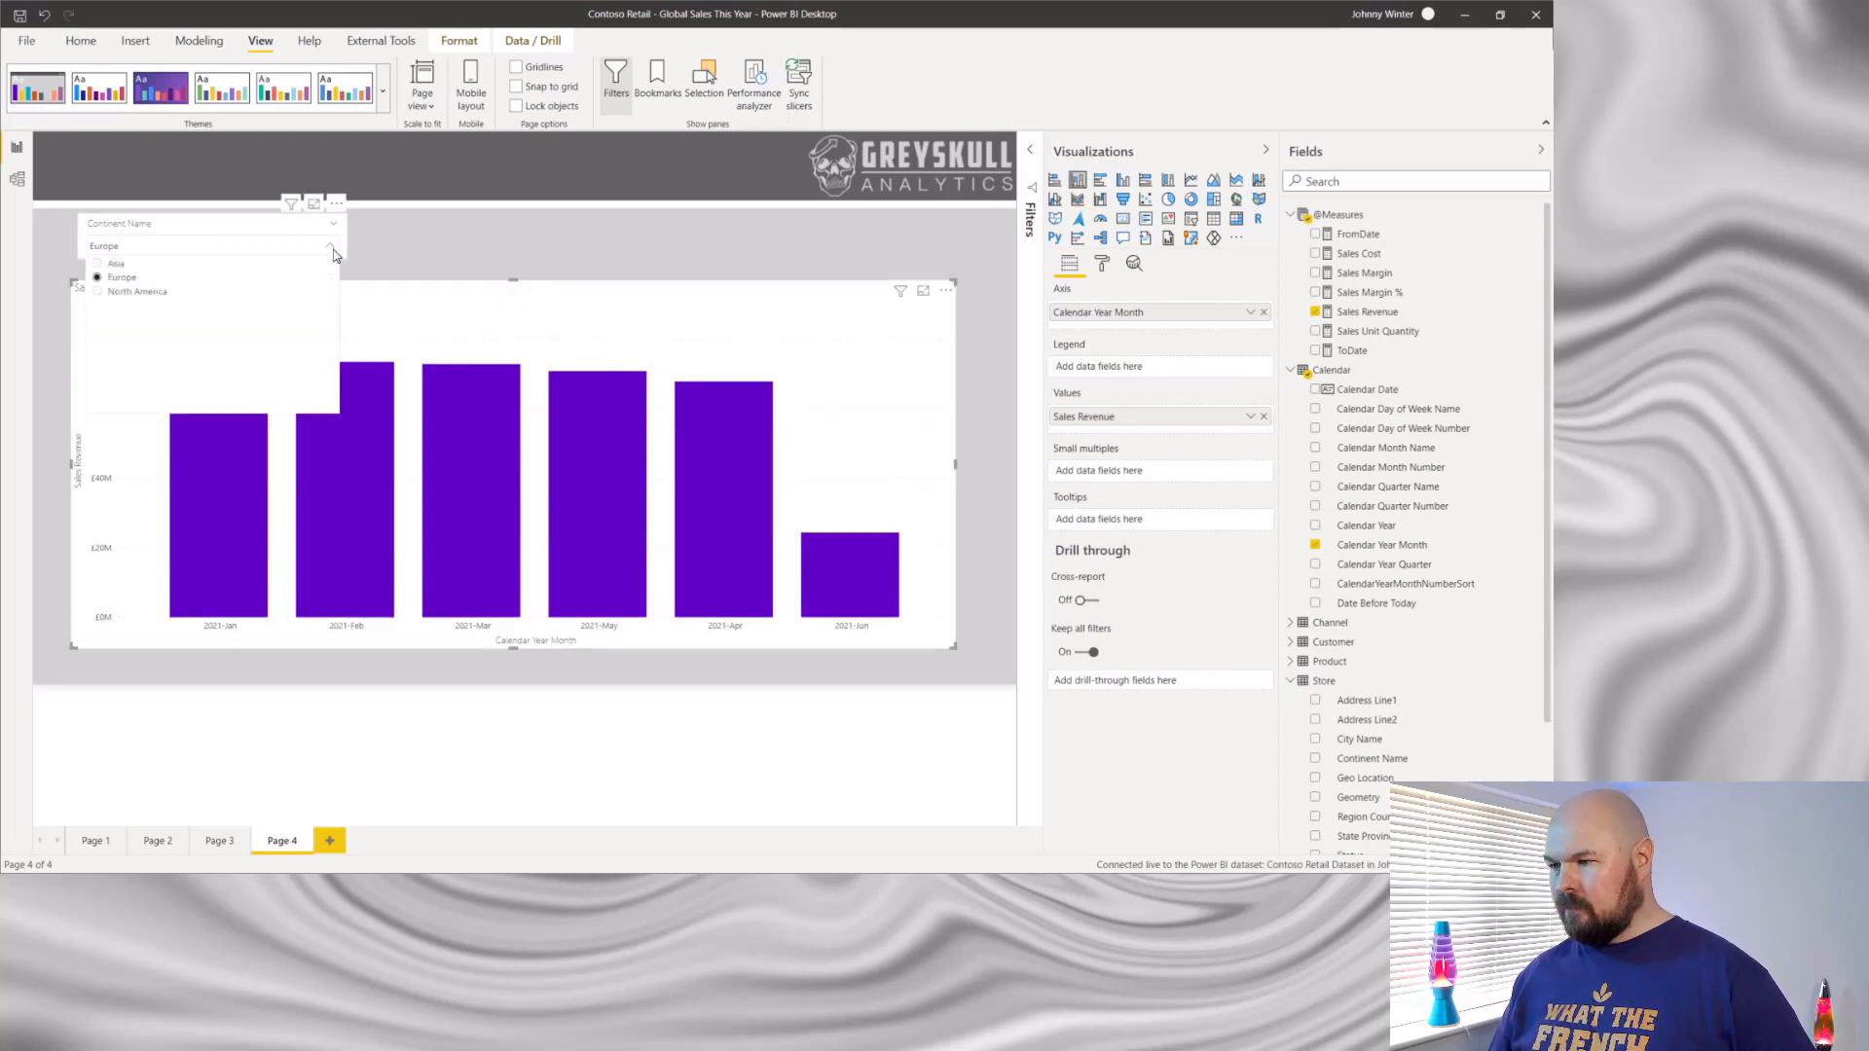
pyautogui.click(153, 292)
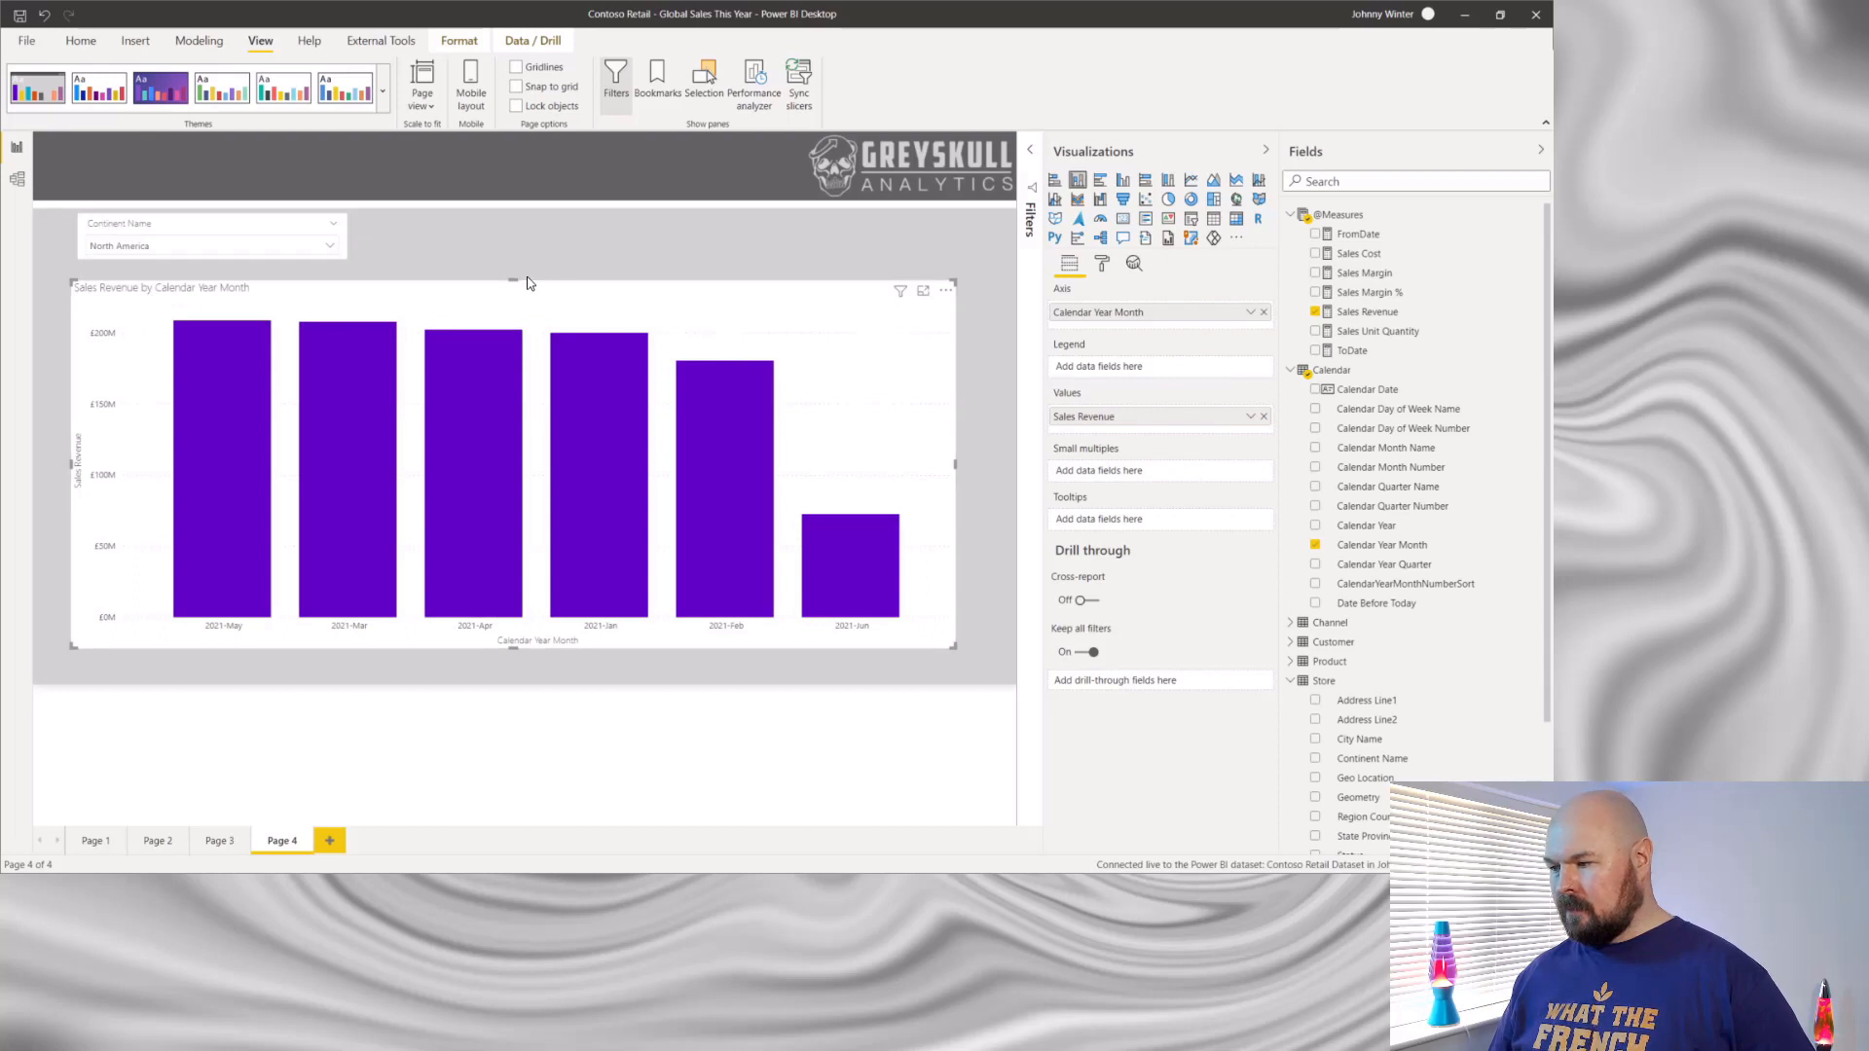
pyautogui.click(332, 246)
pyautogui.click(259, 267)
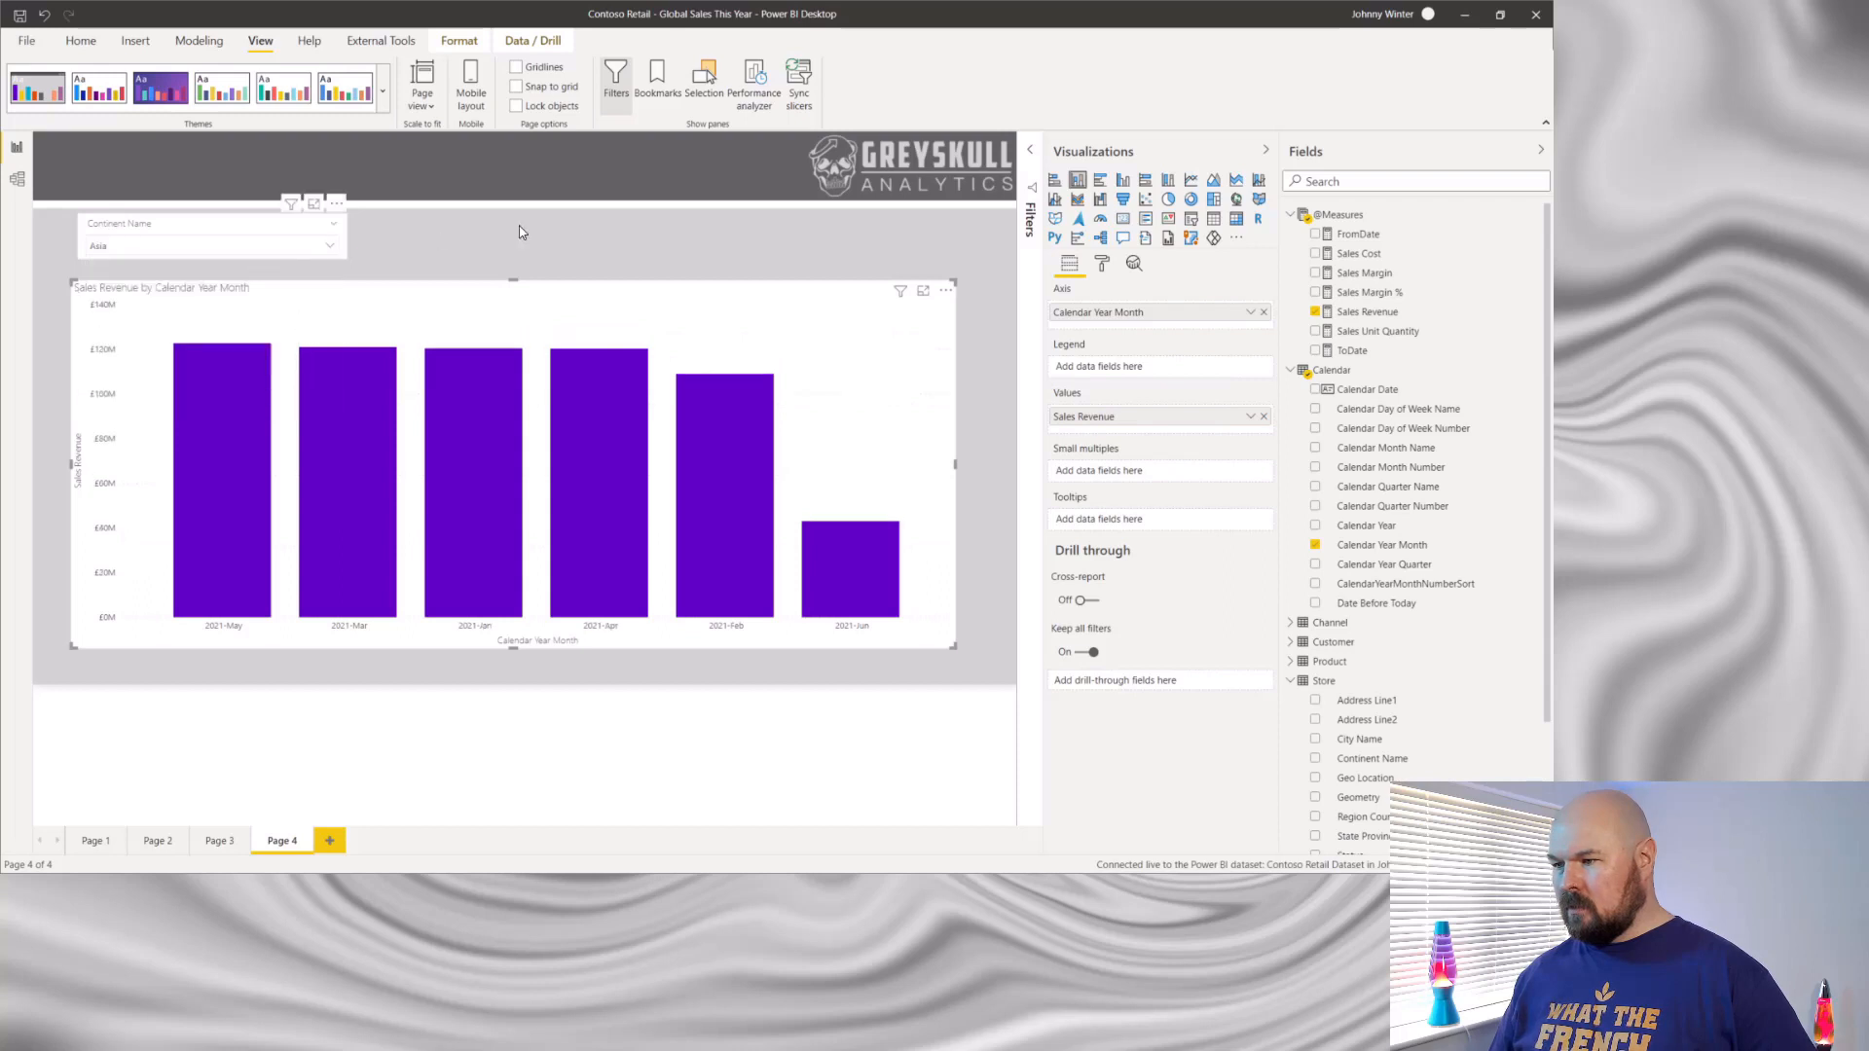
pyautogui.click(326, 249)
pyautogui.click(259, 291)
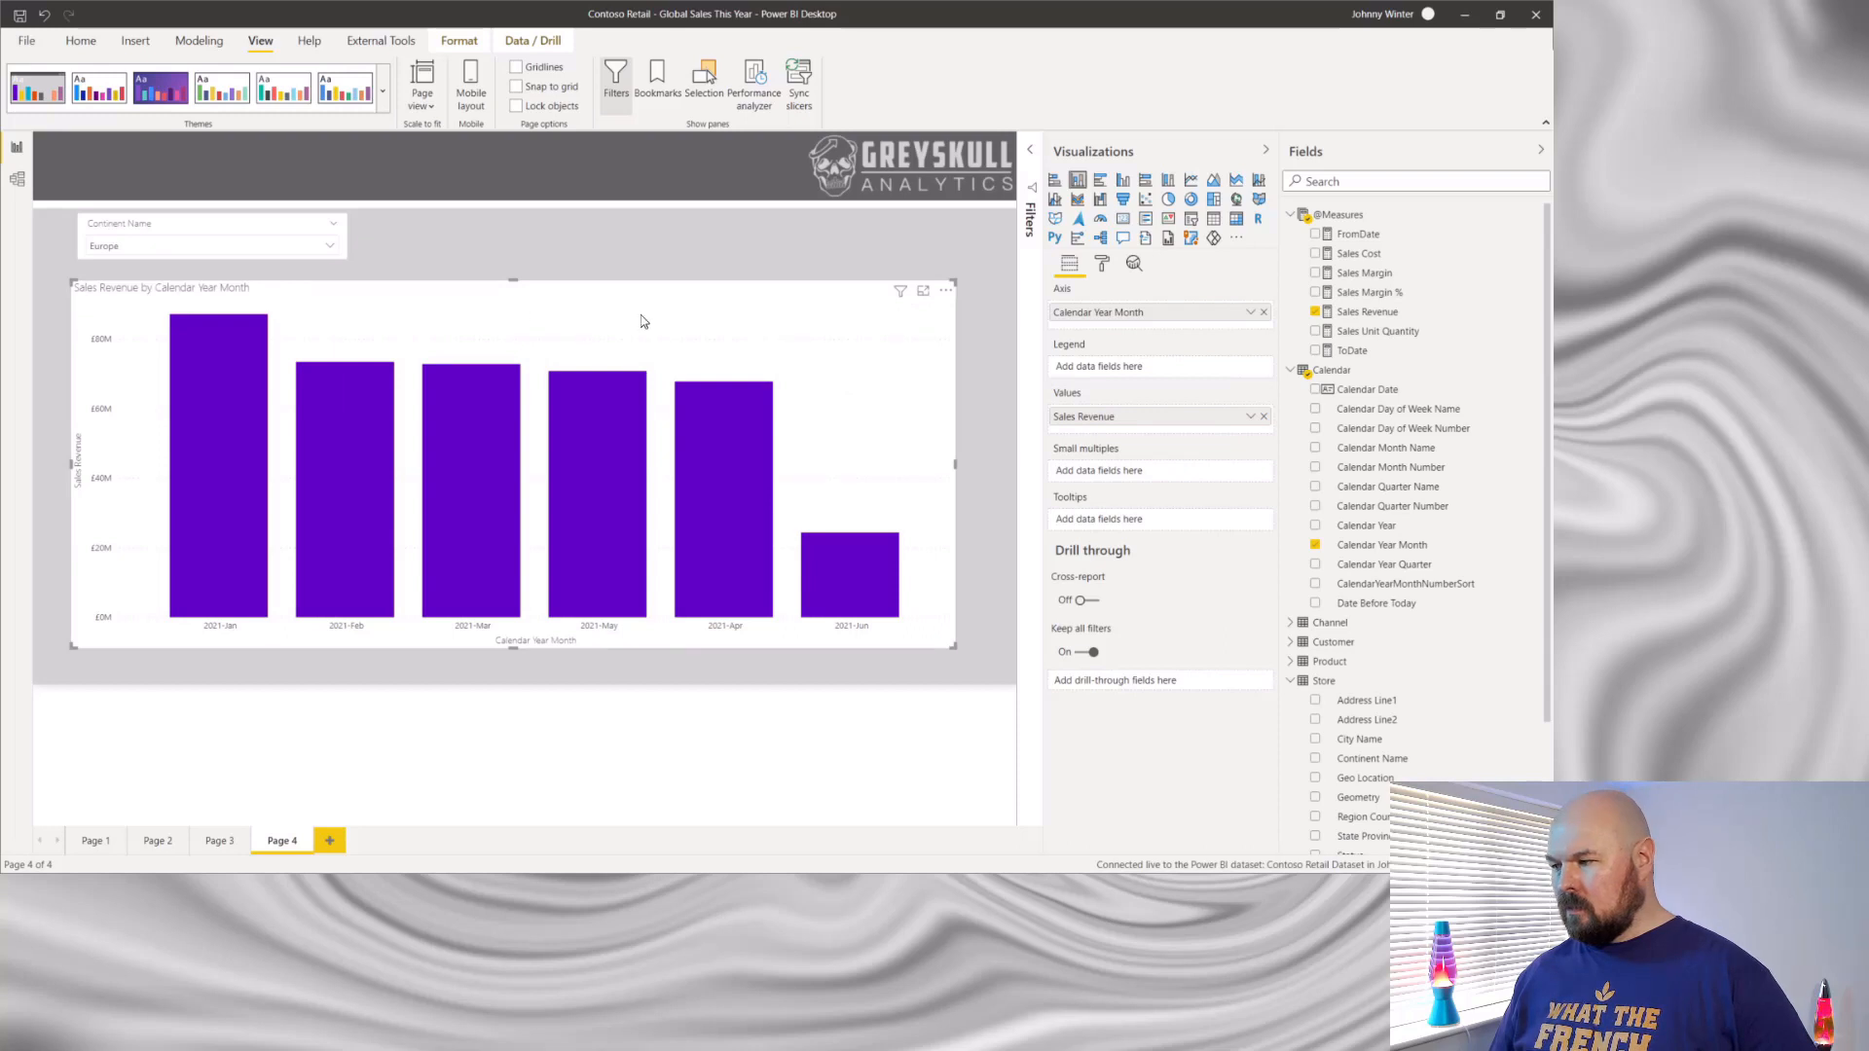
# - Add Continent Name and Calendar Year Month as drill-through fields on Page 3 and collapse both filter cards
pyautogui.click(220, 841)
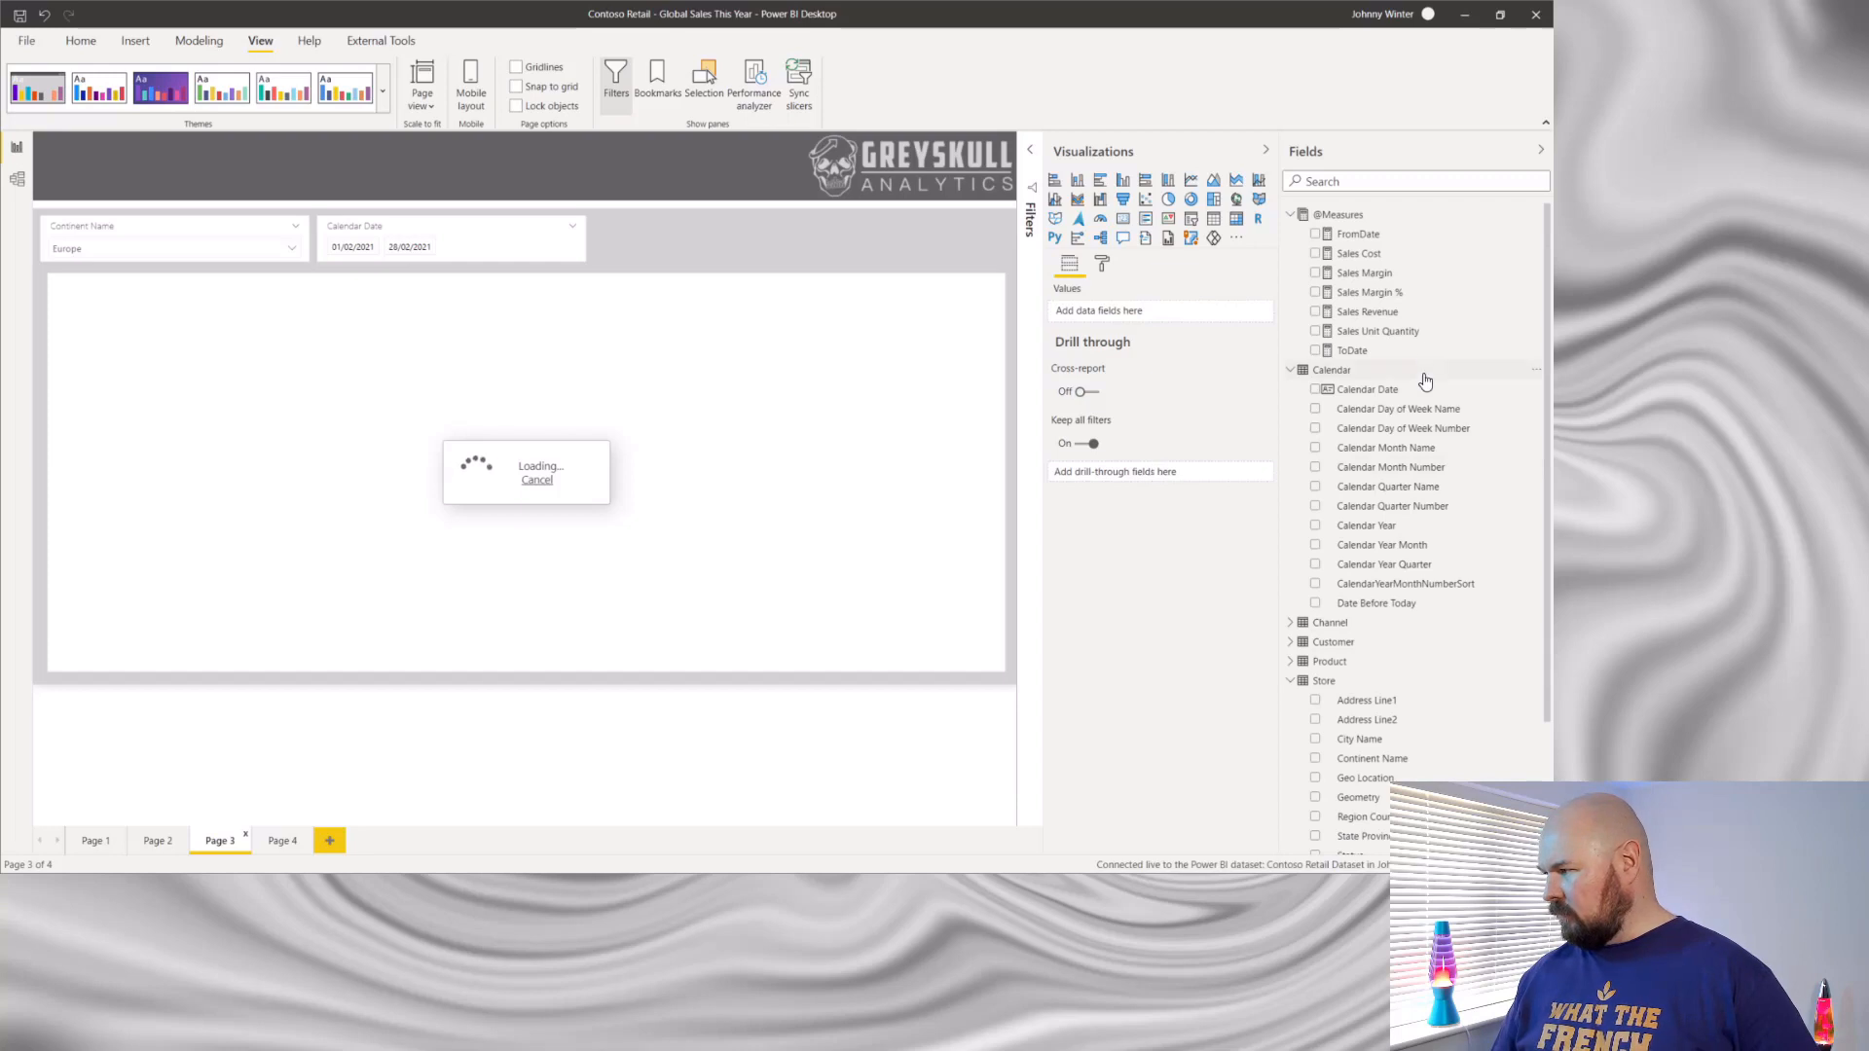
pyautogui.scroll(-1, 1374, 785)
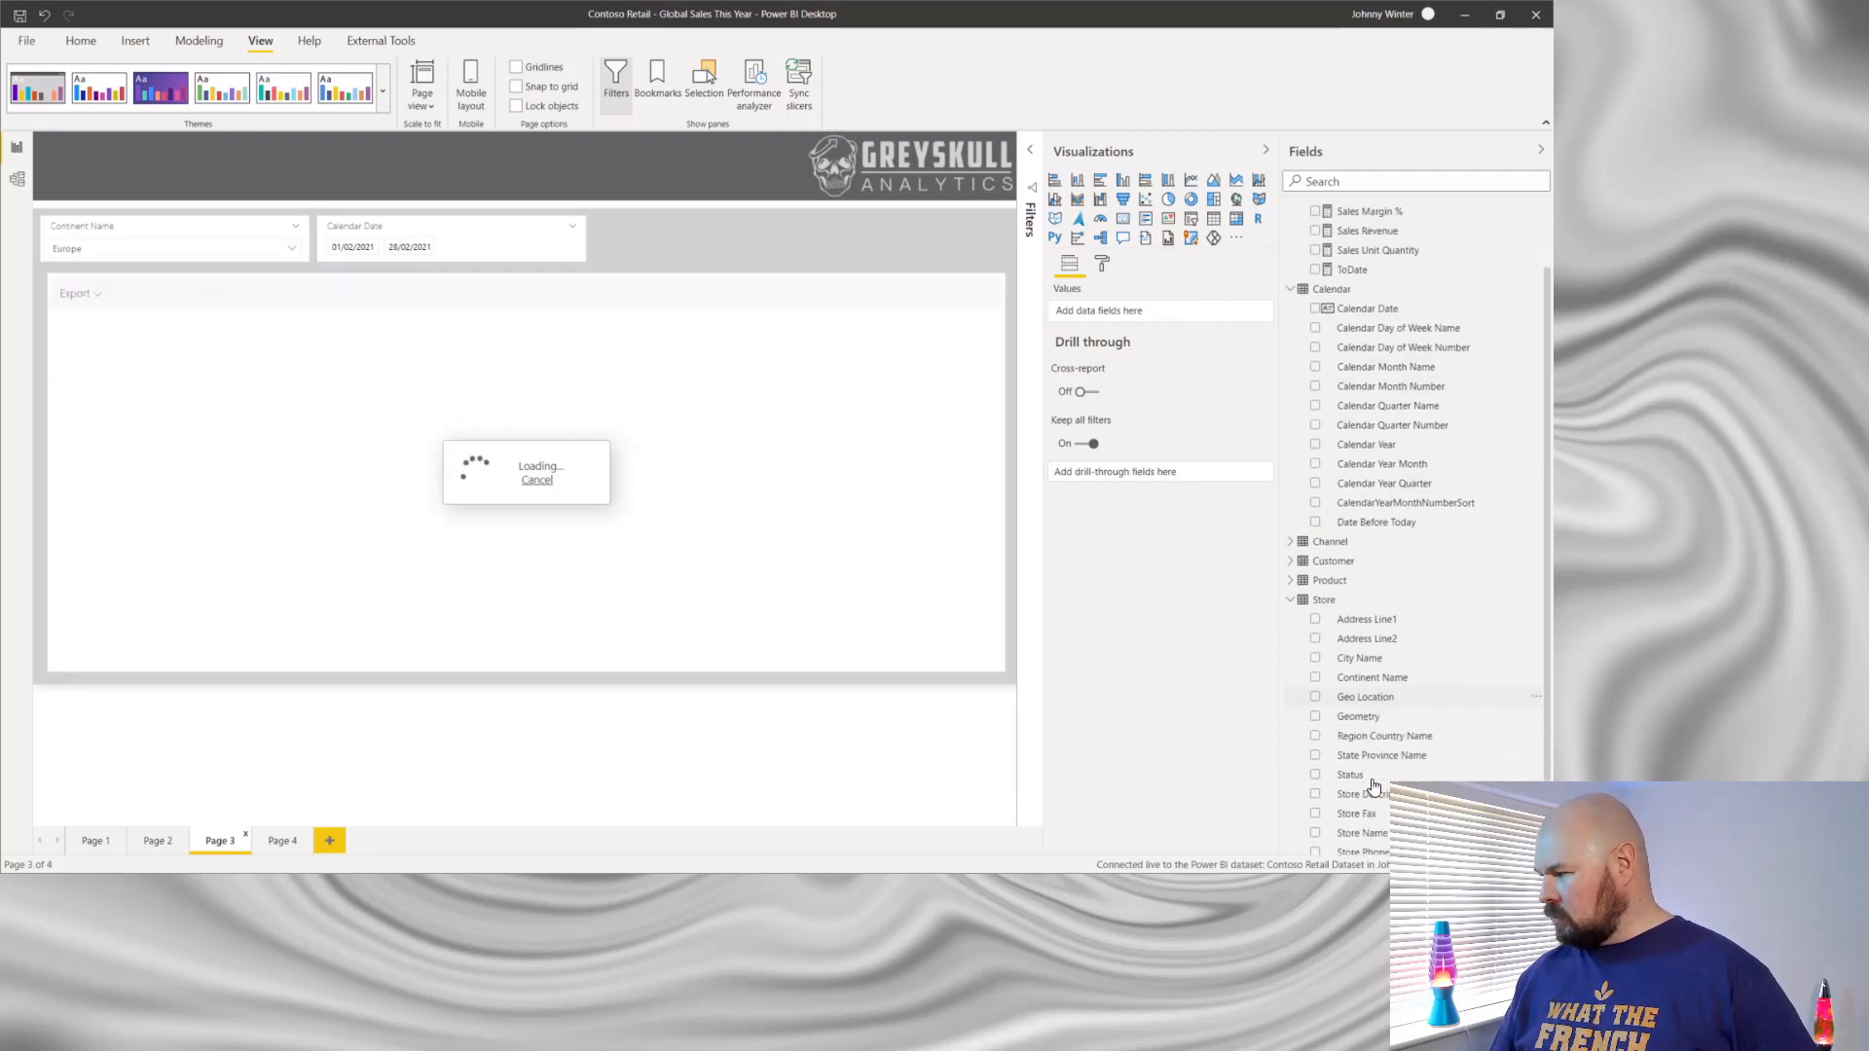
pyautogui.moveTo(1388, 687); pyautogui.dragTo(1162, 484)
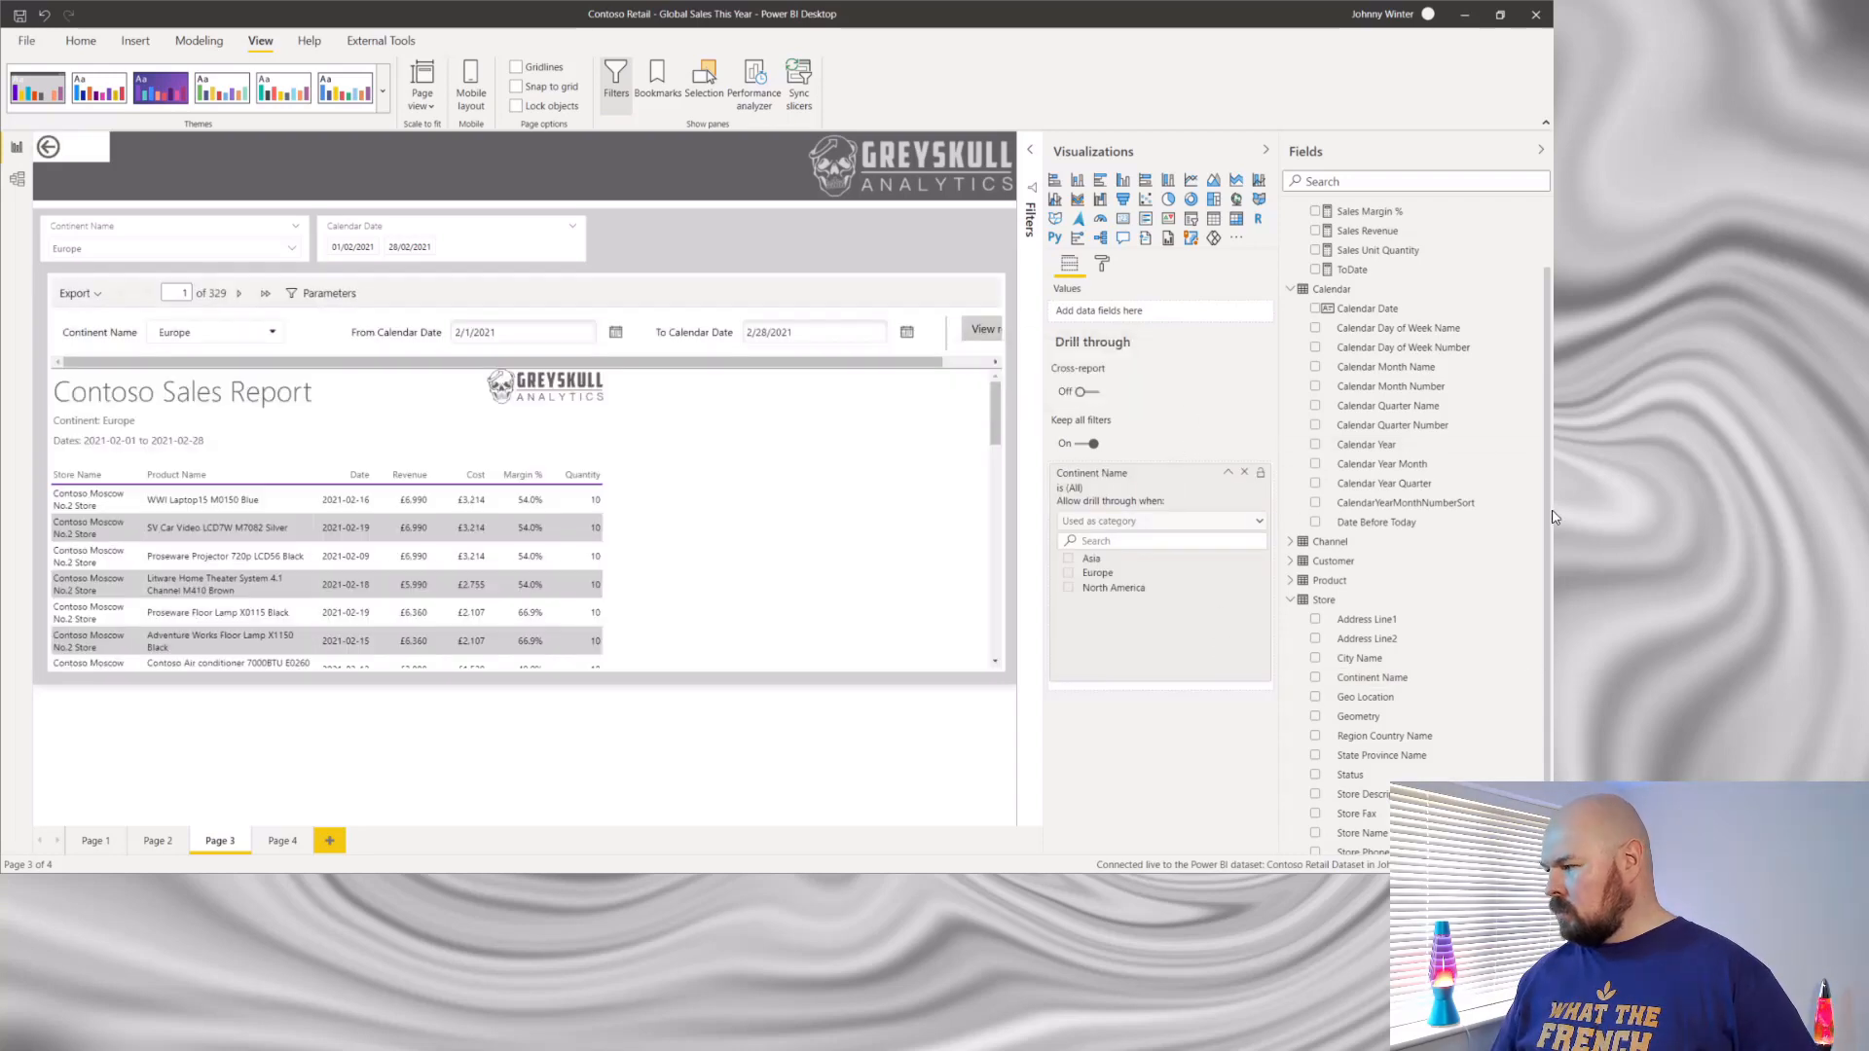
pyautogui.scroll(1, 1477, 268)
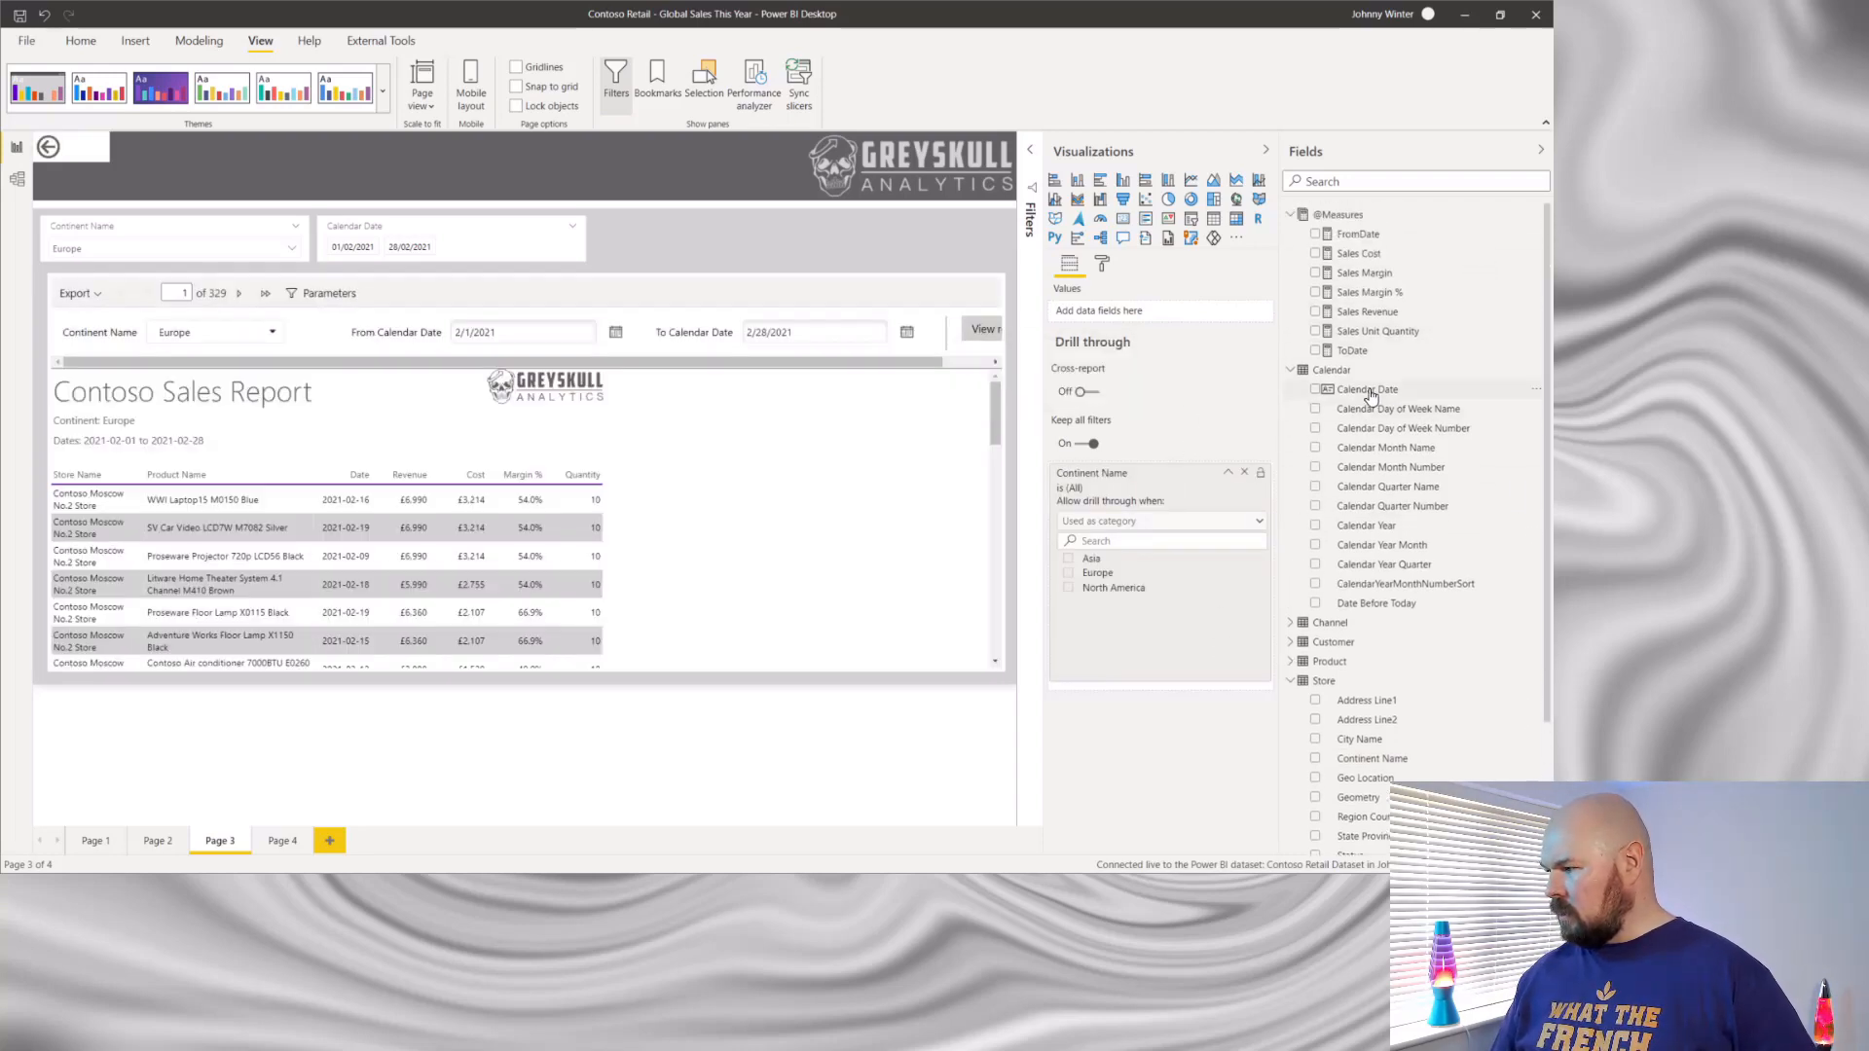
pyautogui.moveTo(1370, 394)
pyautogui.mouseDown()
pyautogui.moveTo(1135, 684)
pyautogui.moveTo(1363, 453)
pyautogui.moveTo(1354, 367)
pyautogui.moveTo(1360, 388)
pyautogui.mouseUp()
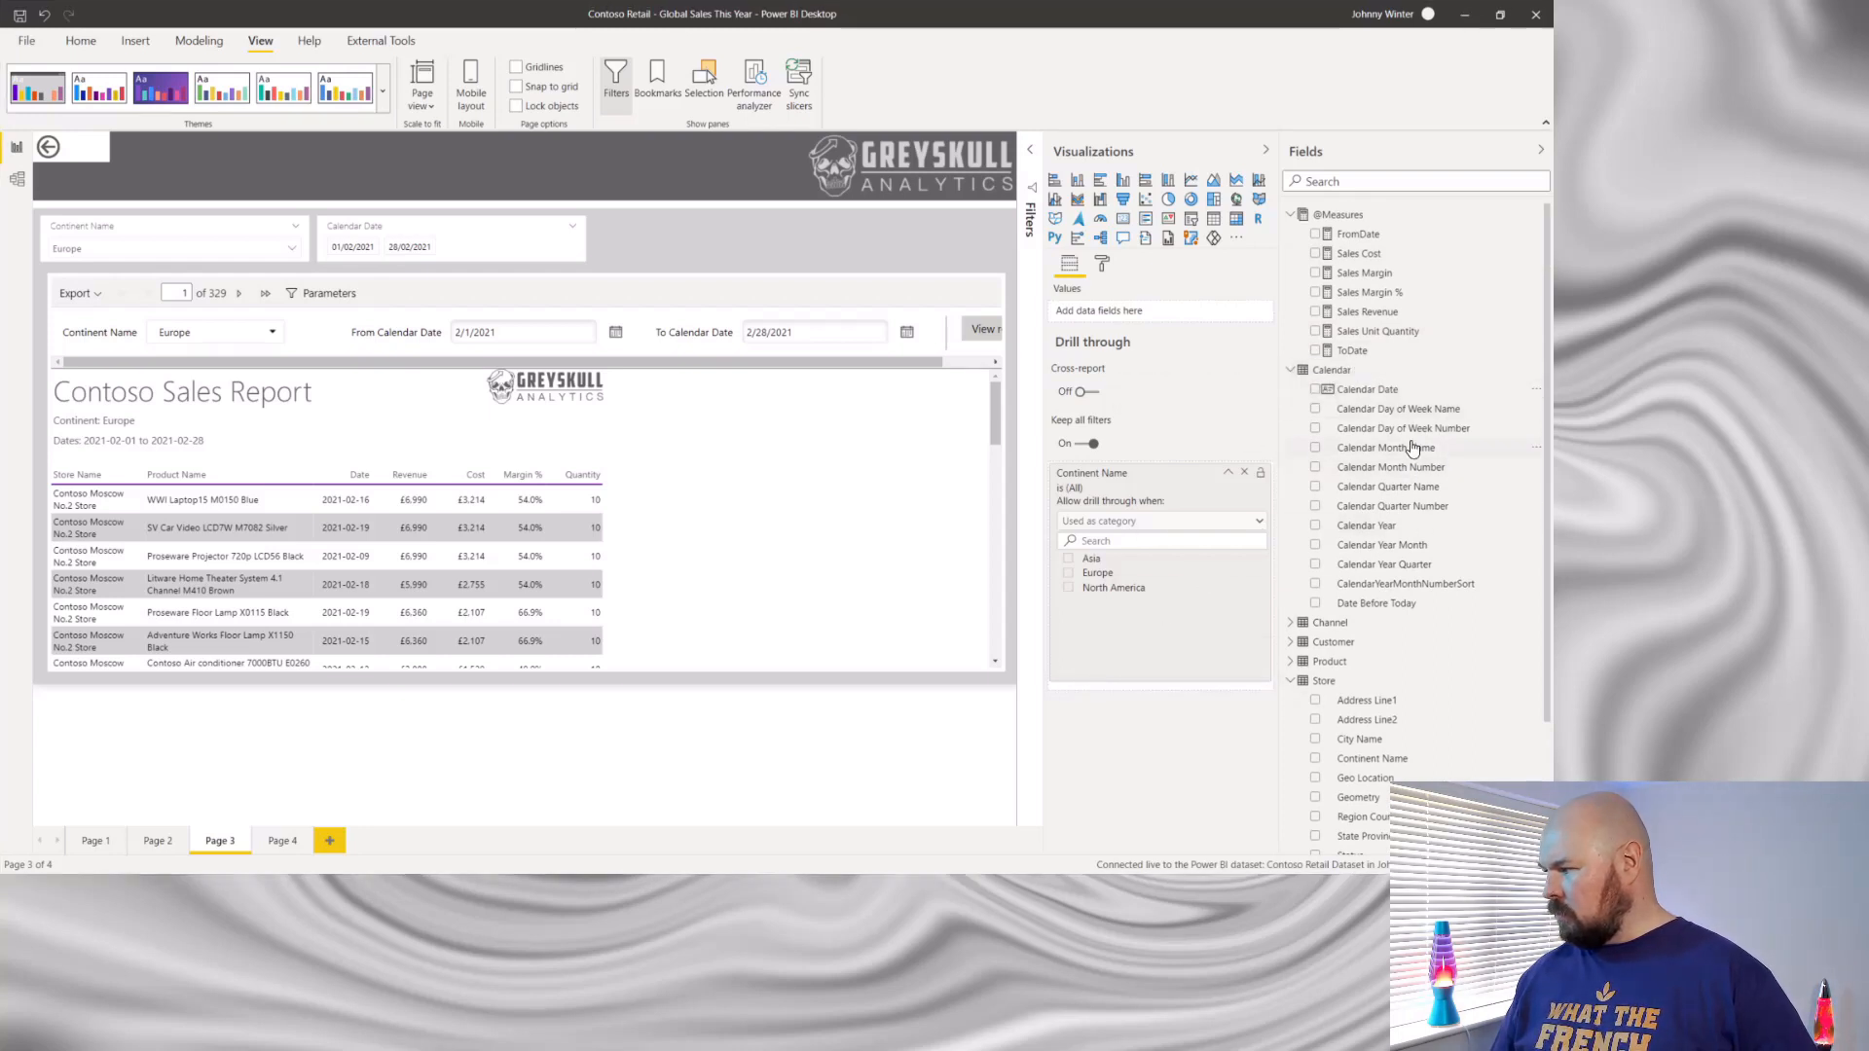
pyautogui.moveTo(1427, 544); pyautogui.dragTo(1159, 689)
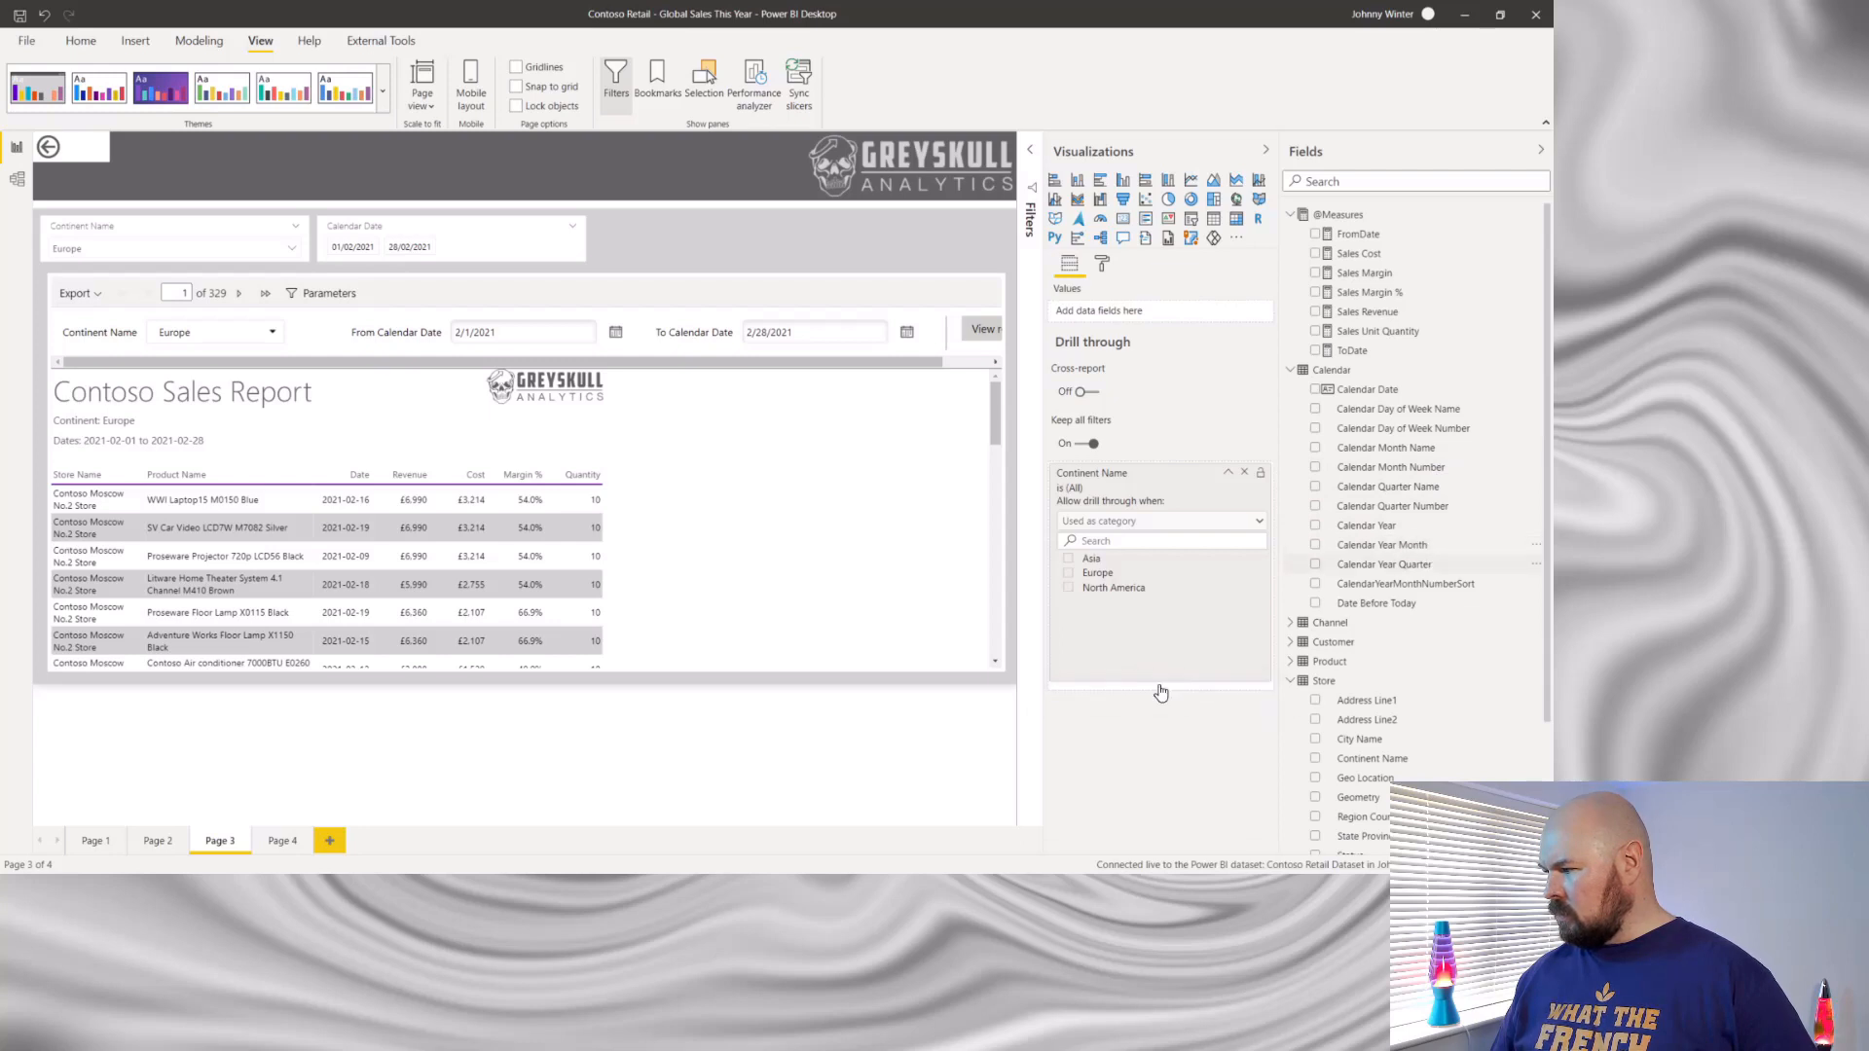
pyautogui.click(1229, 475)
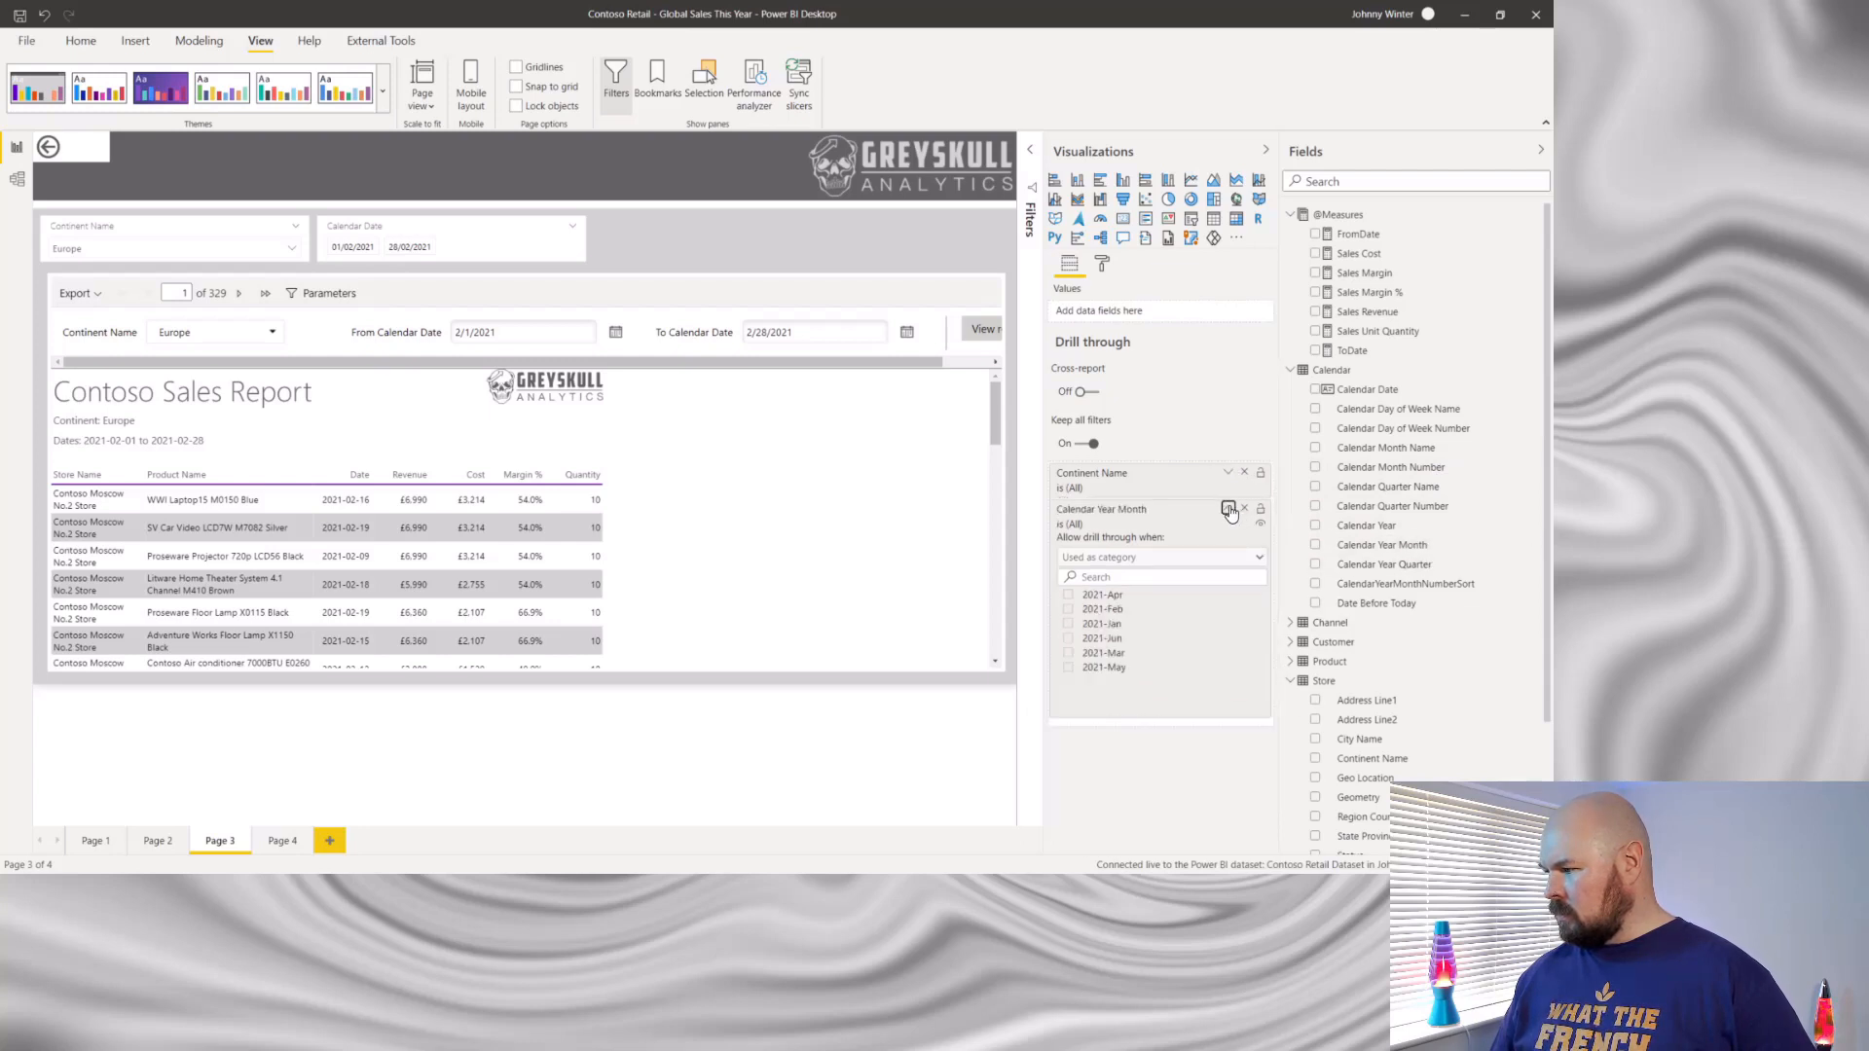
pyautogui.click(1228, 508)
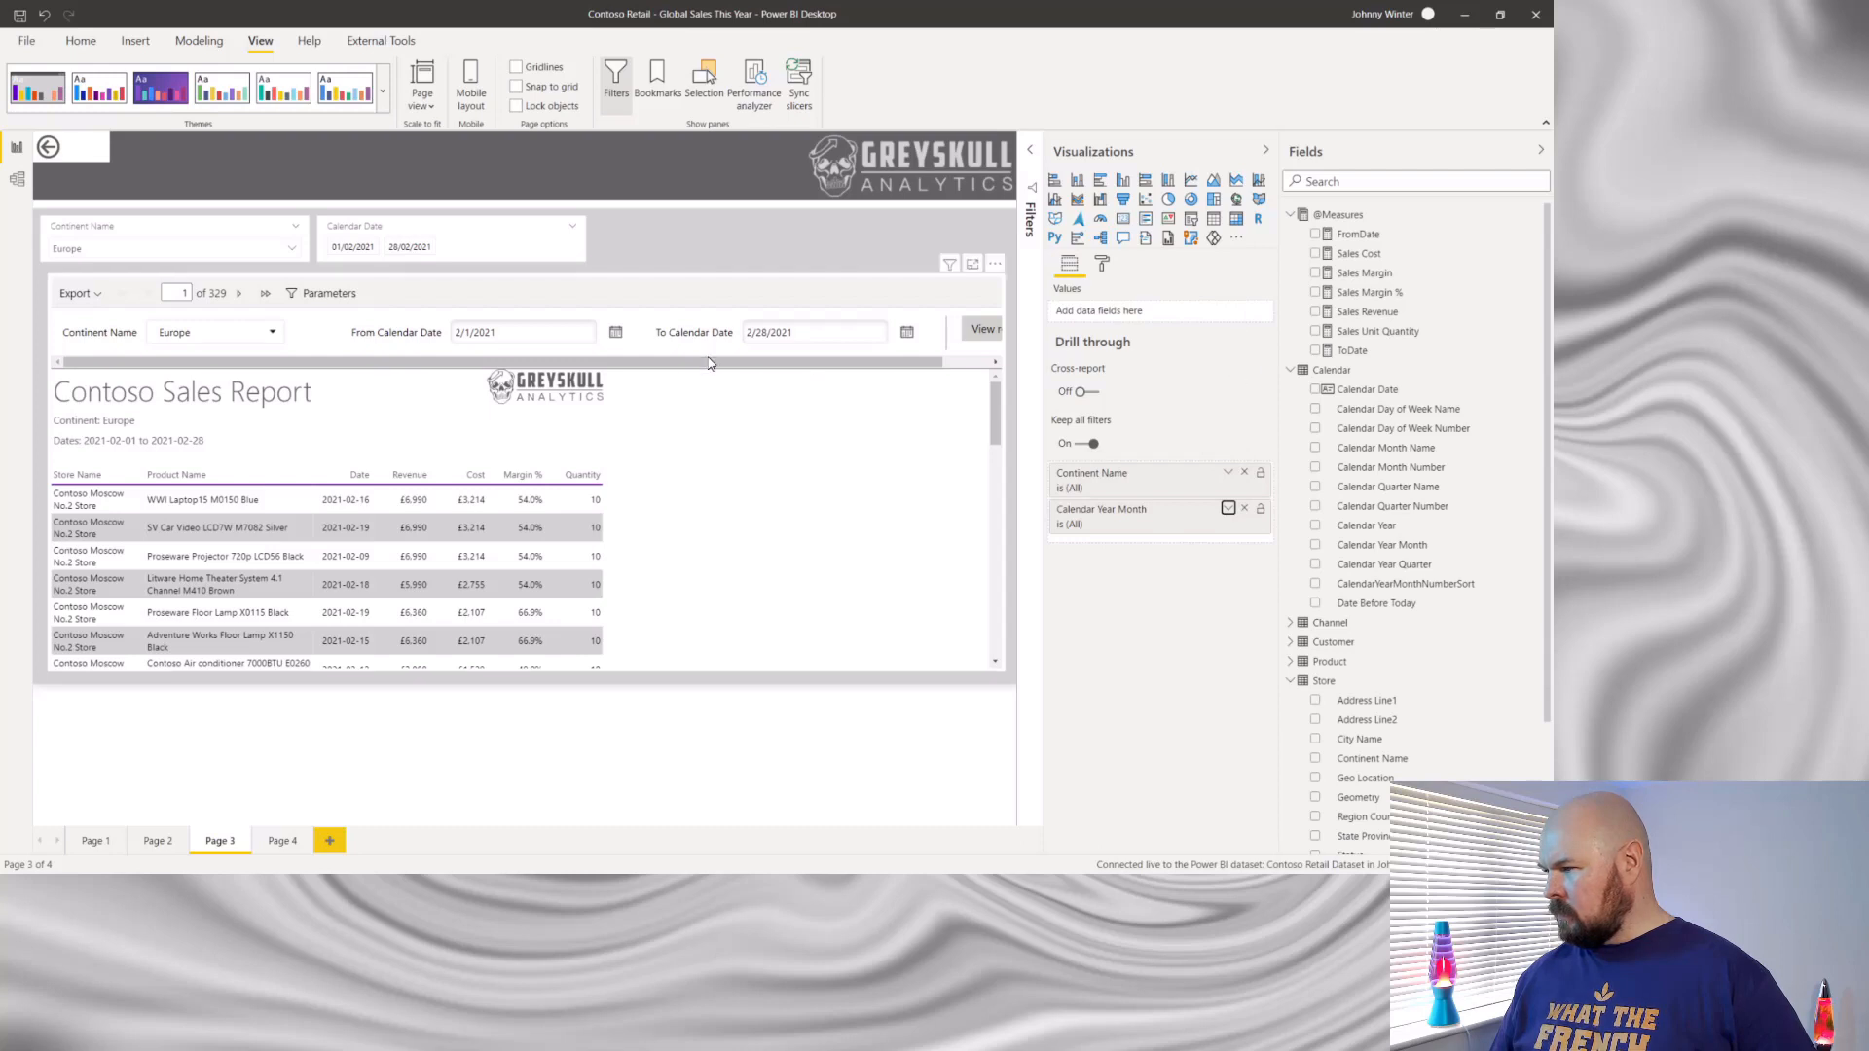
# - Delete the Continent Name and Calendar Date slicers from Page 3
pyautogui.click(192, 226)
pyautogui.press('Delete')
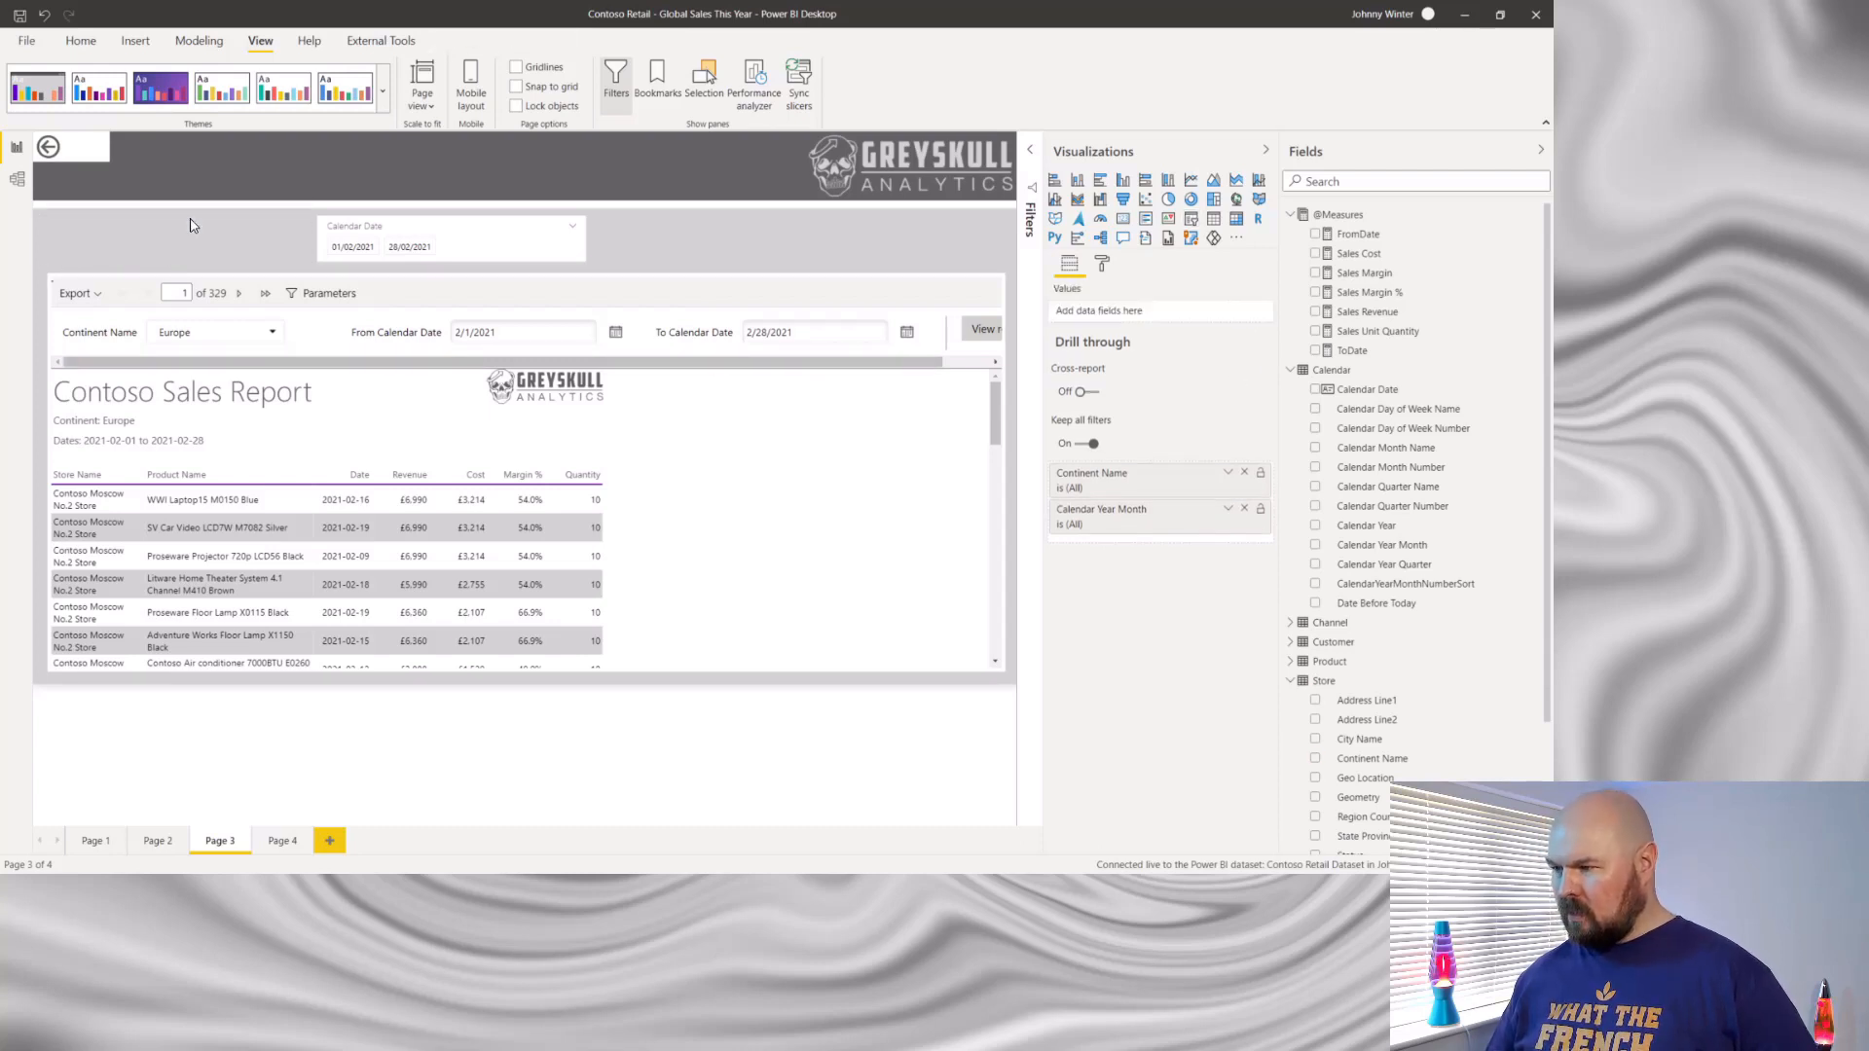
pyautogui.click(443, 227)
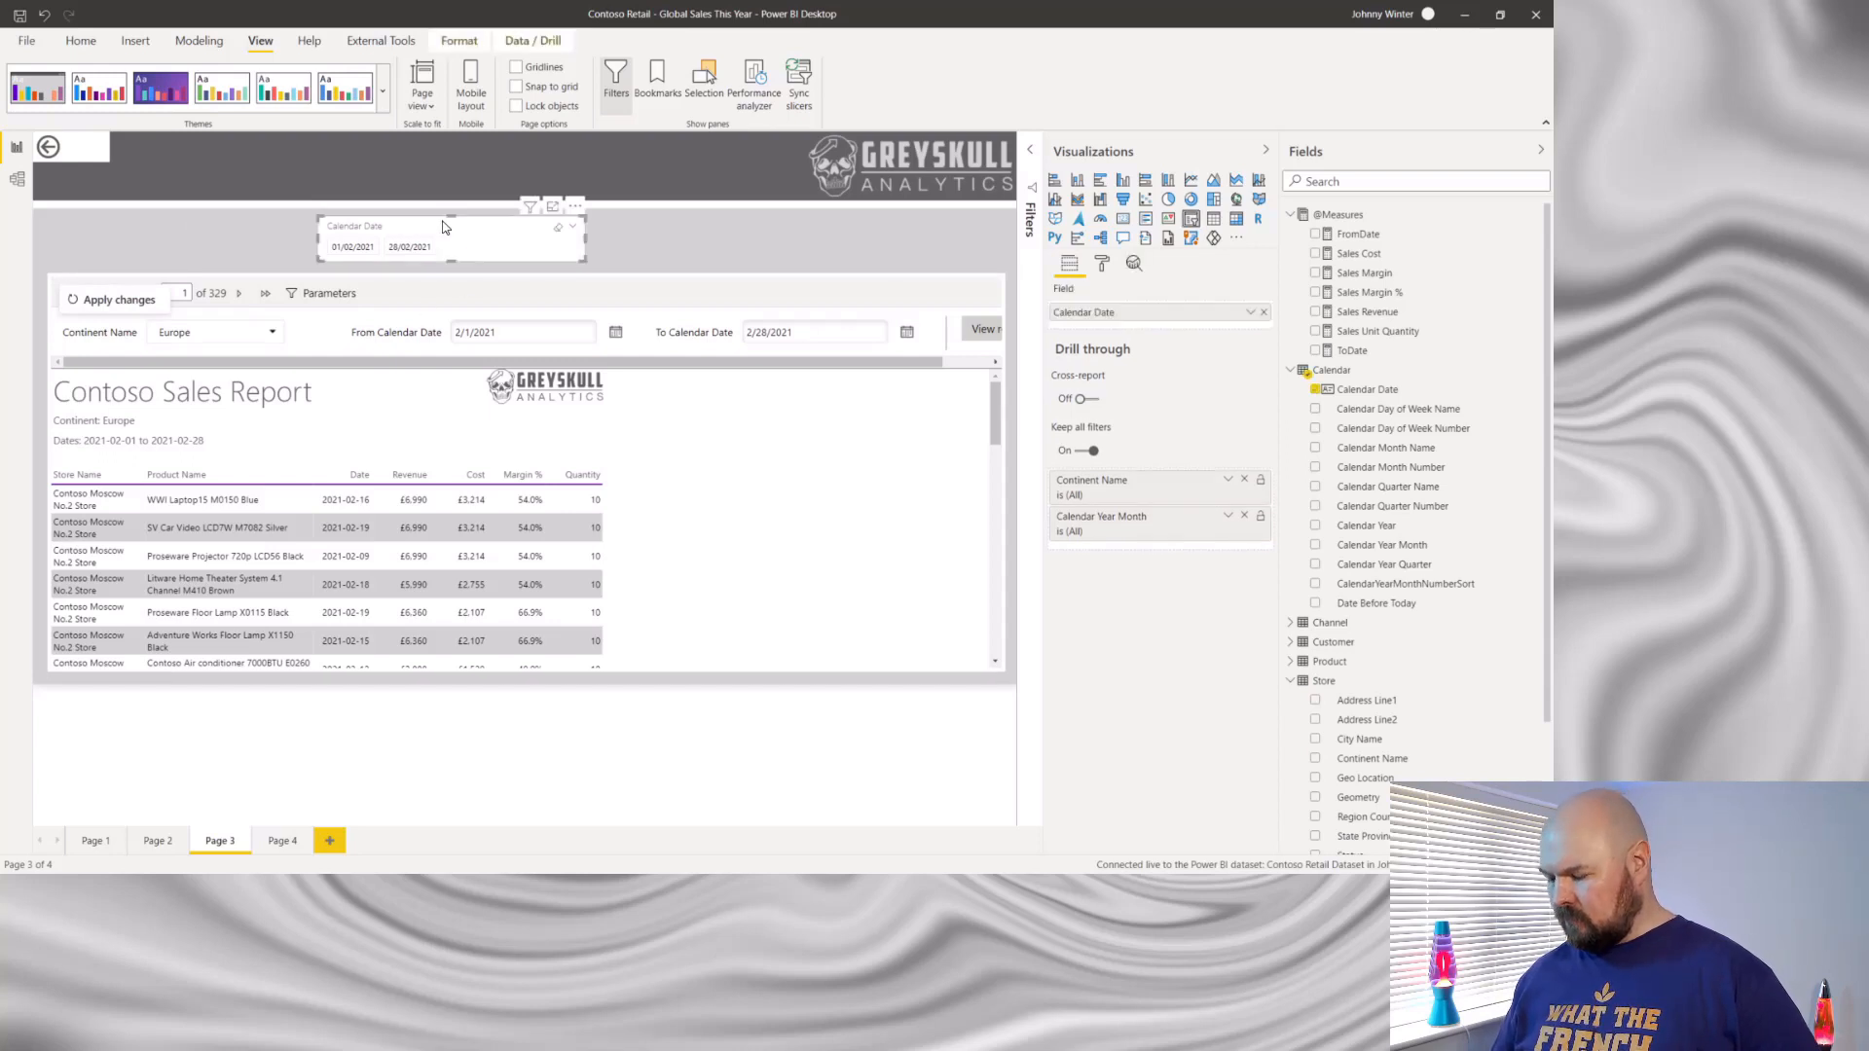
pyautogui.press('Delete')
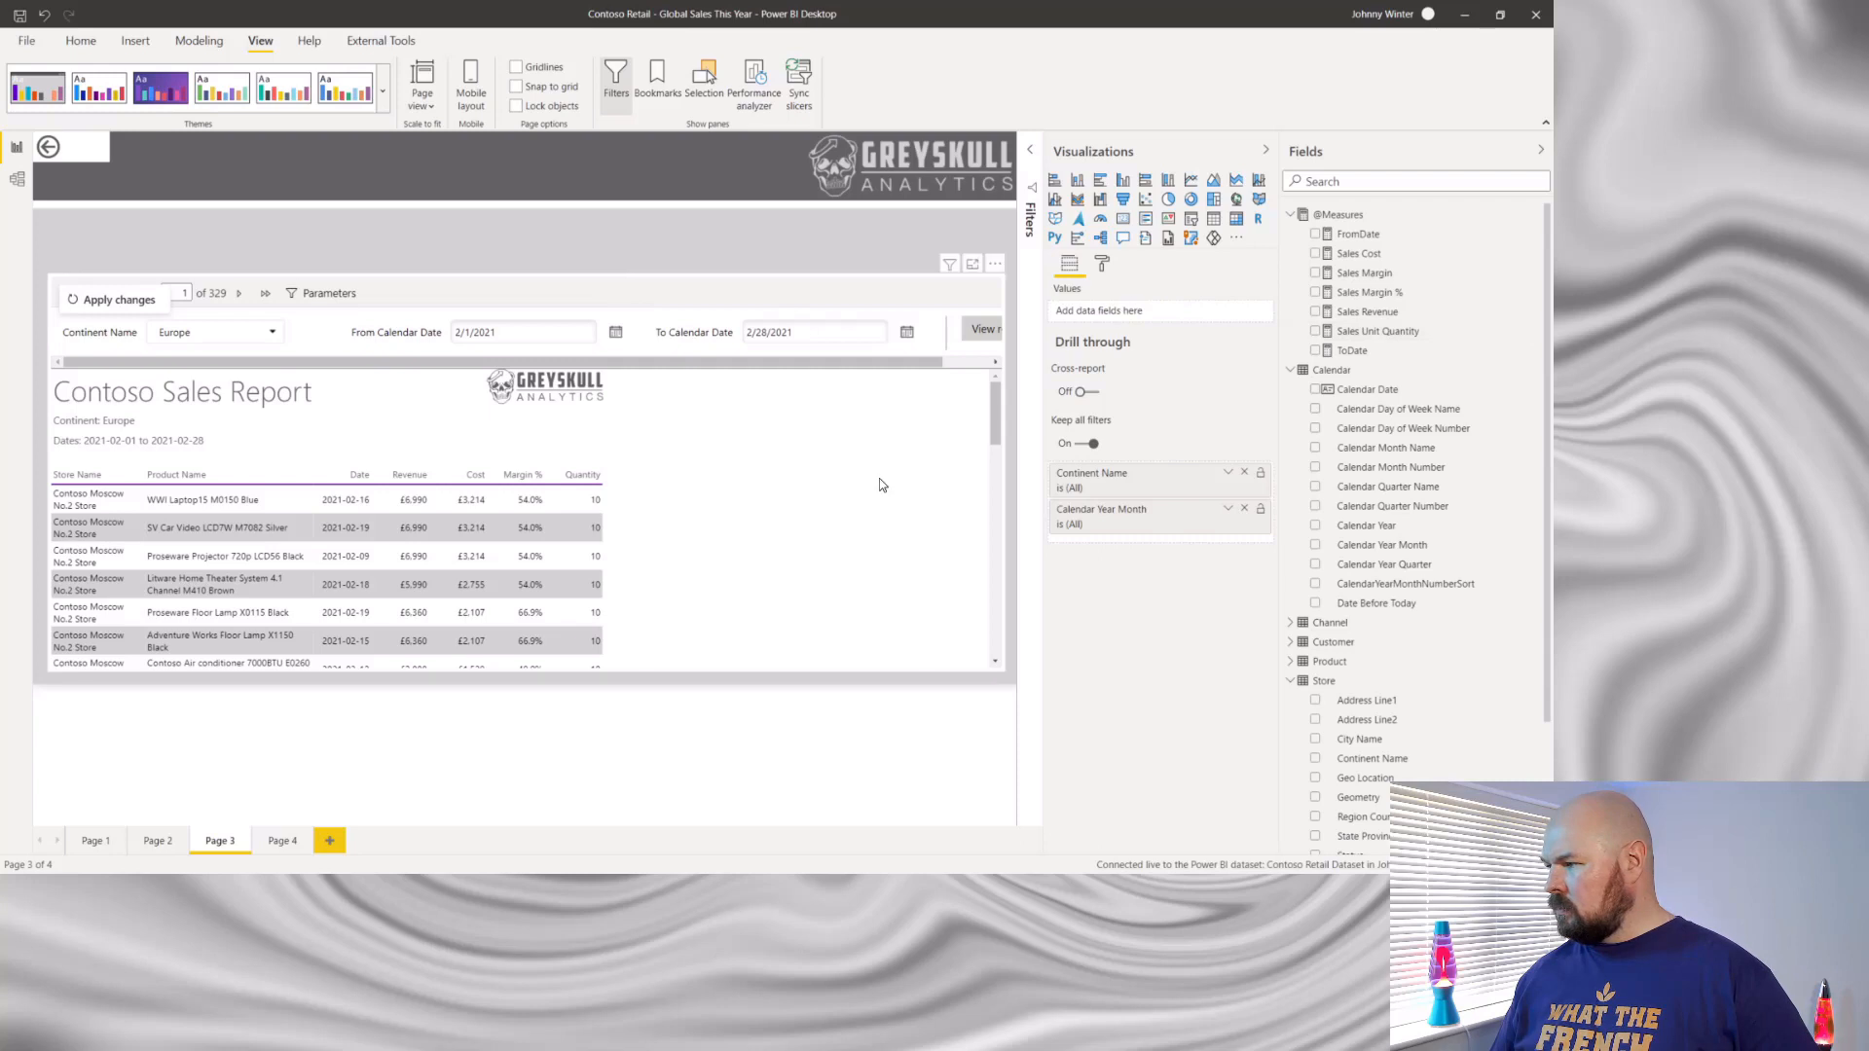
pyautogui.click(1101, 266)
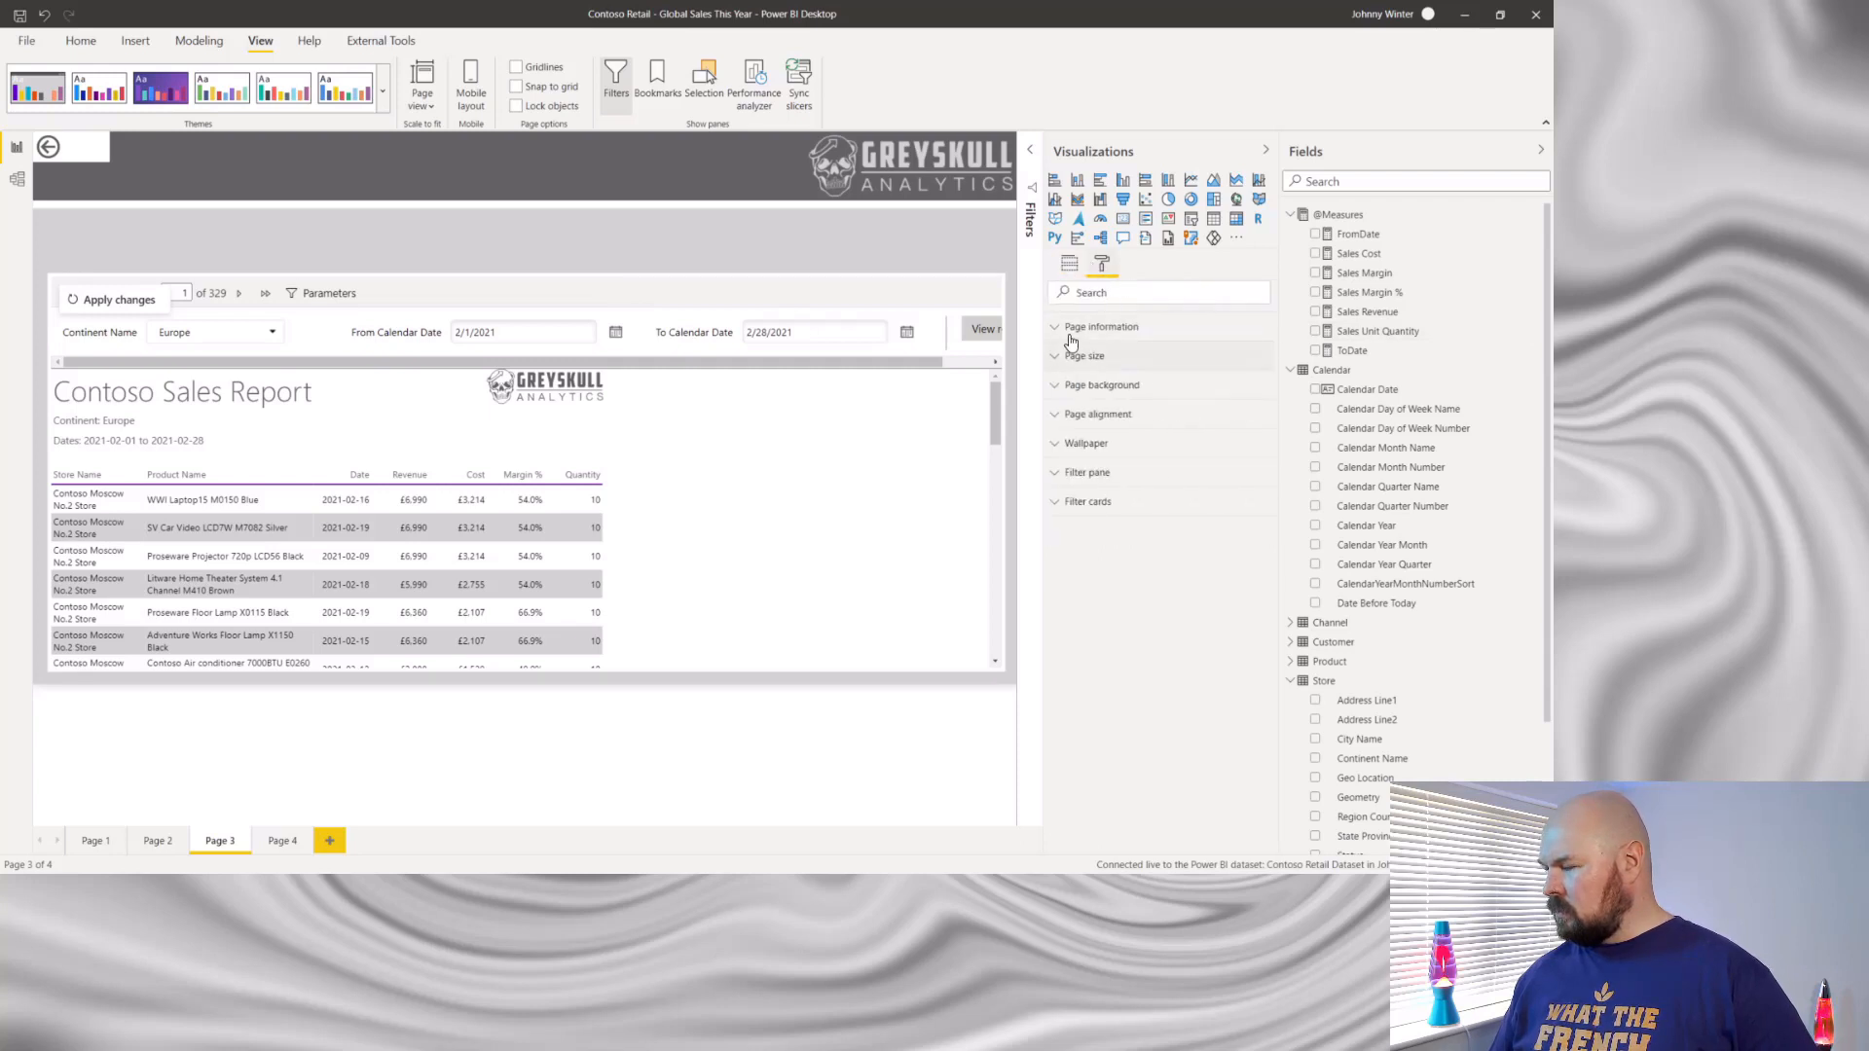
pyautogui.hotkey('ctrl', 'a')
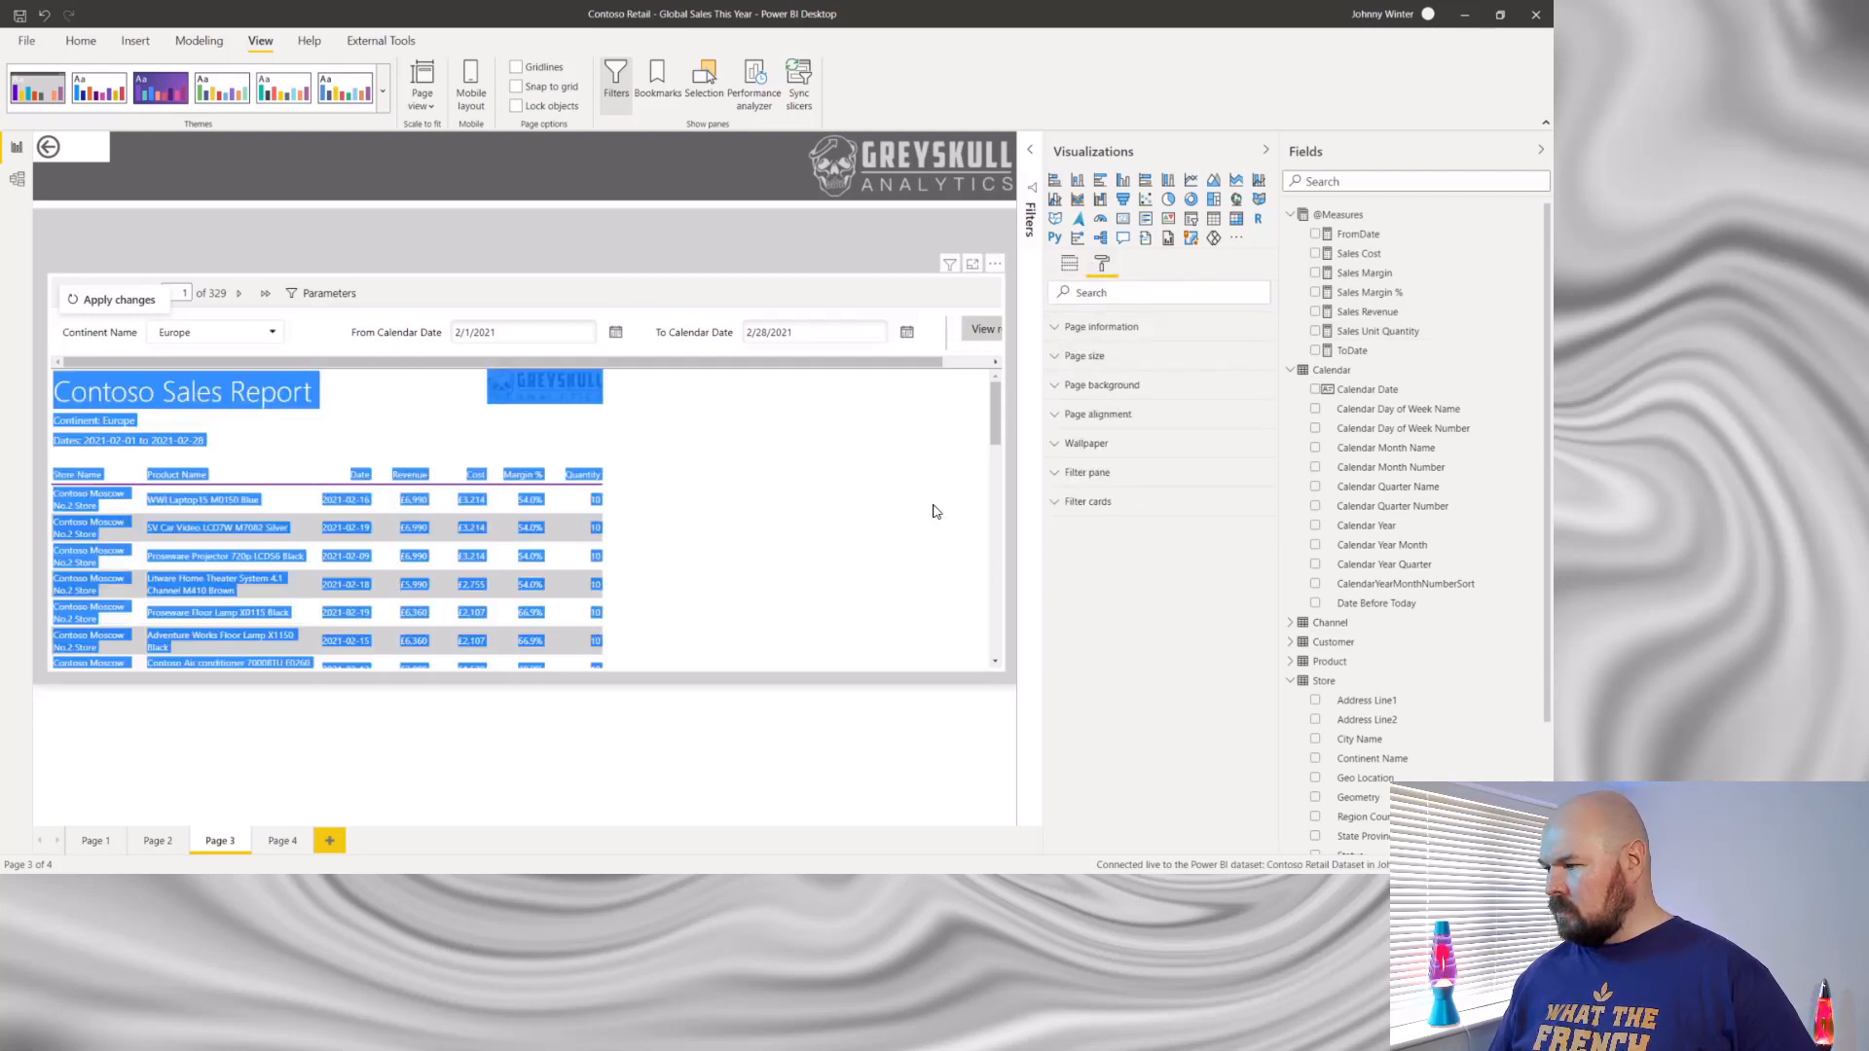
pyautogui.click(891, 314)
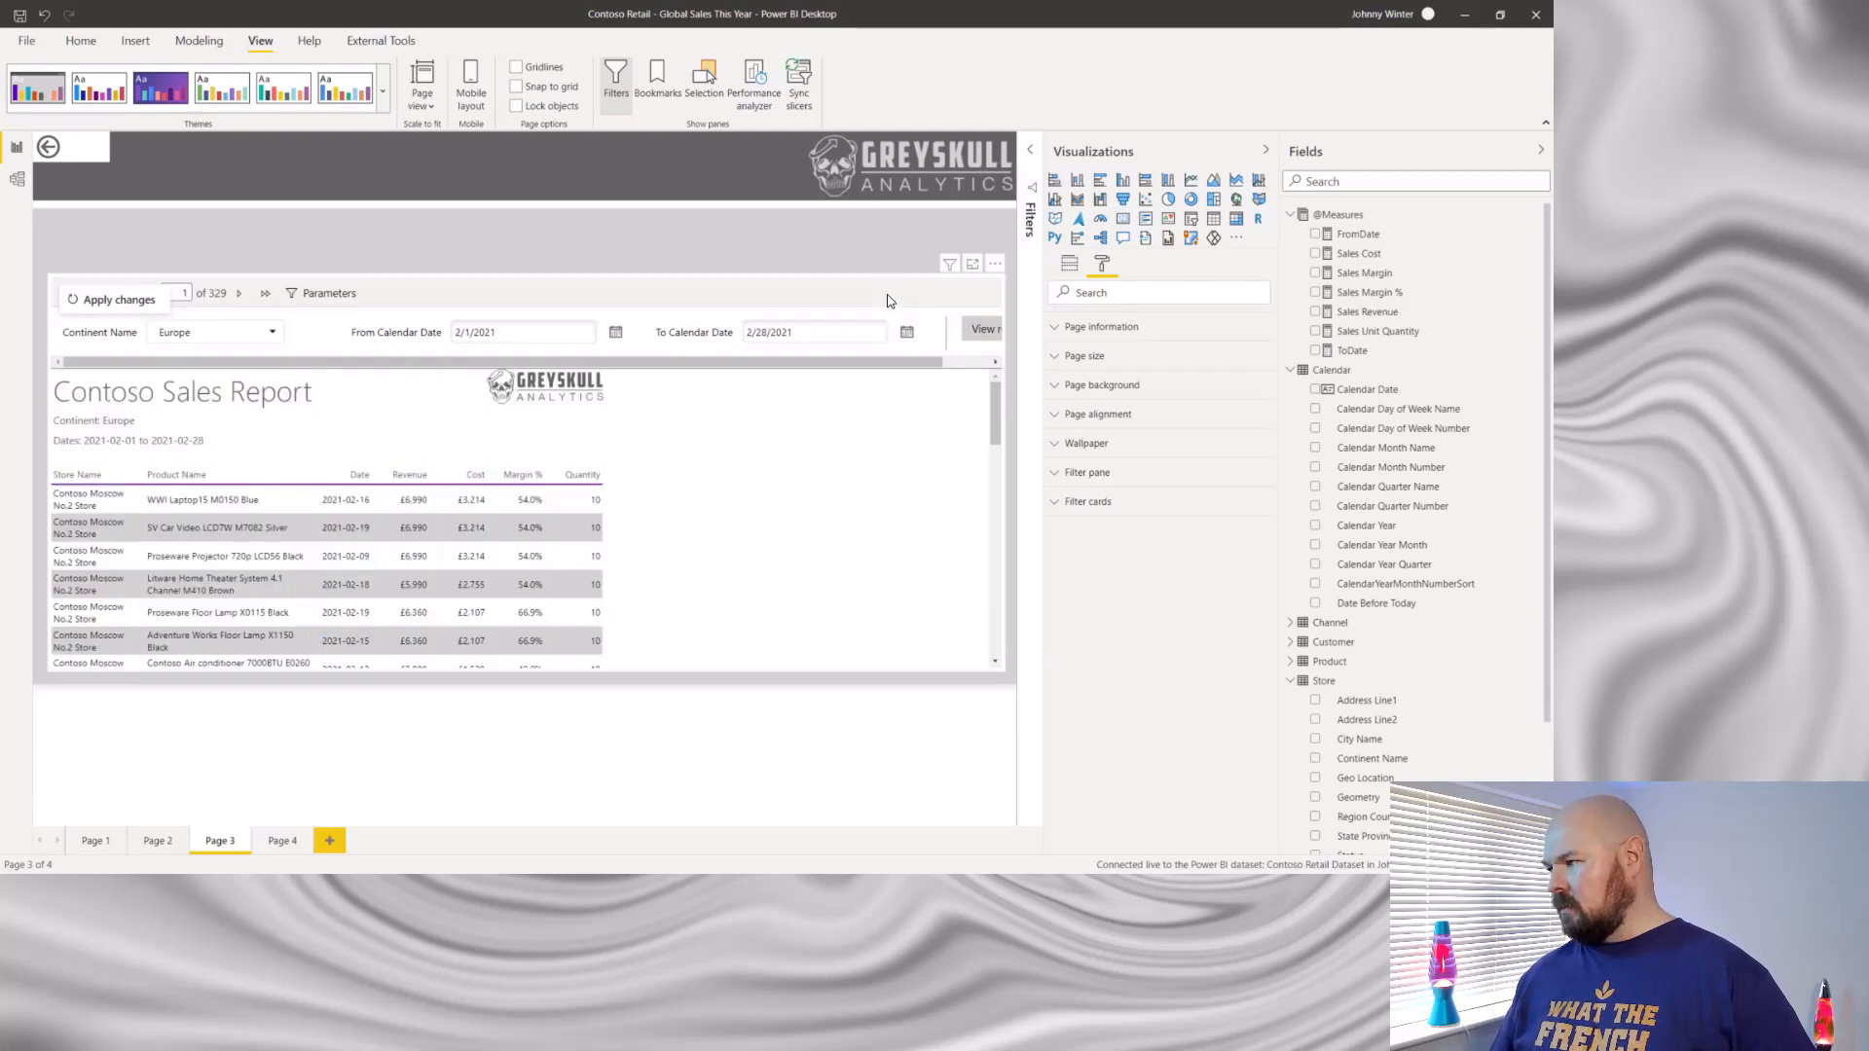
# - Select the My Paginated Report visual from the page's object list and stretch it upward to just below the page header
pyautogui.click(705, 77)
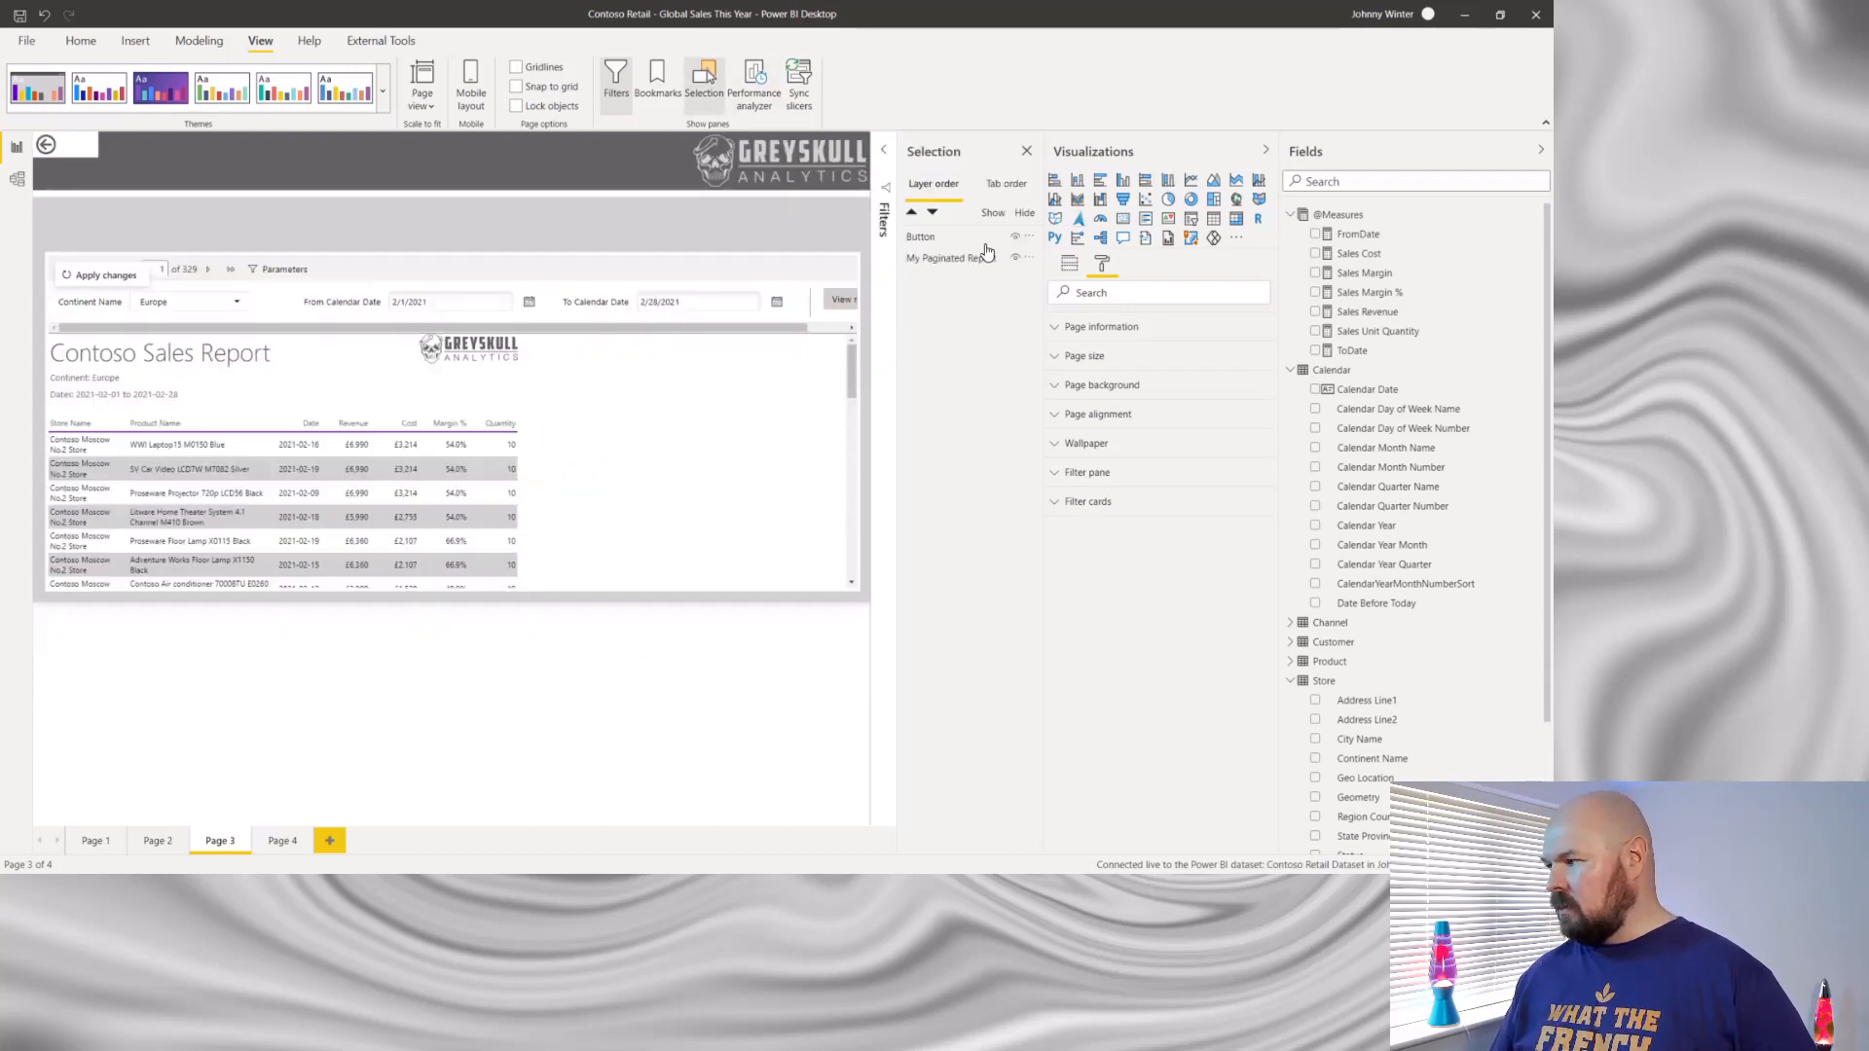
pyautogui.click(975, 259)
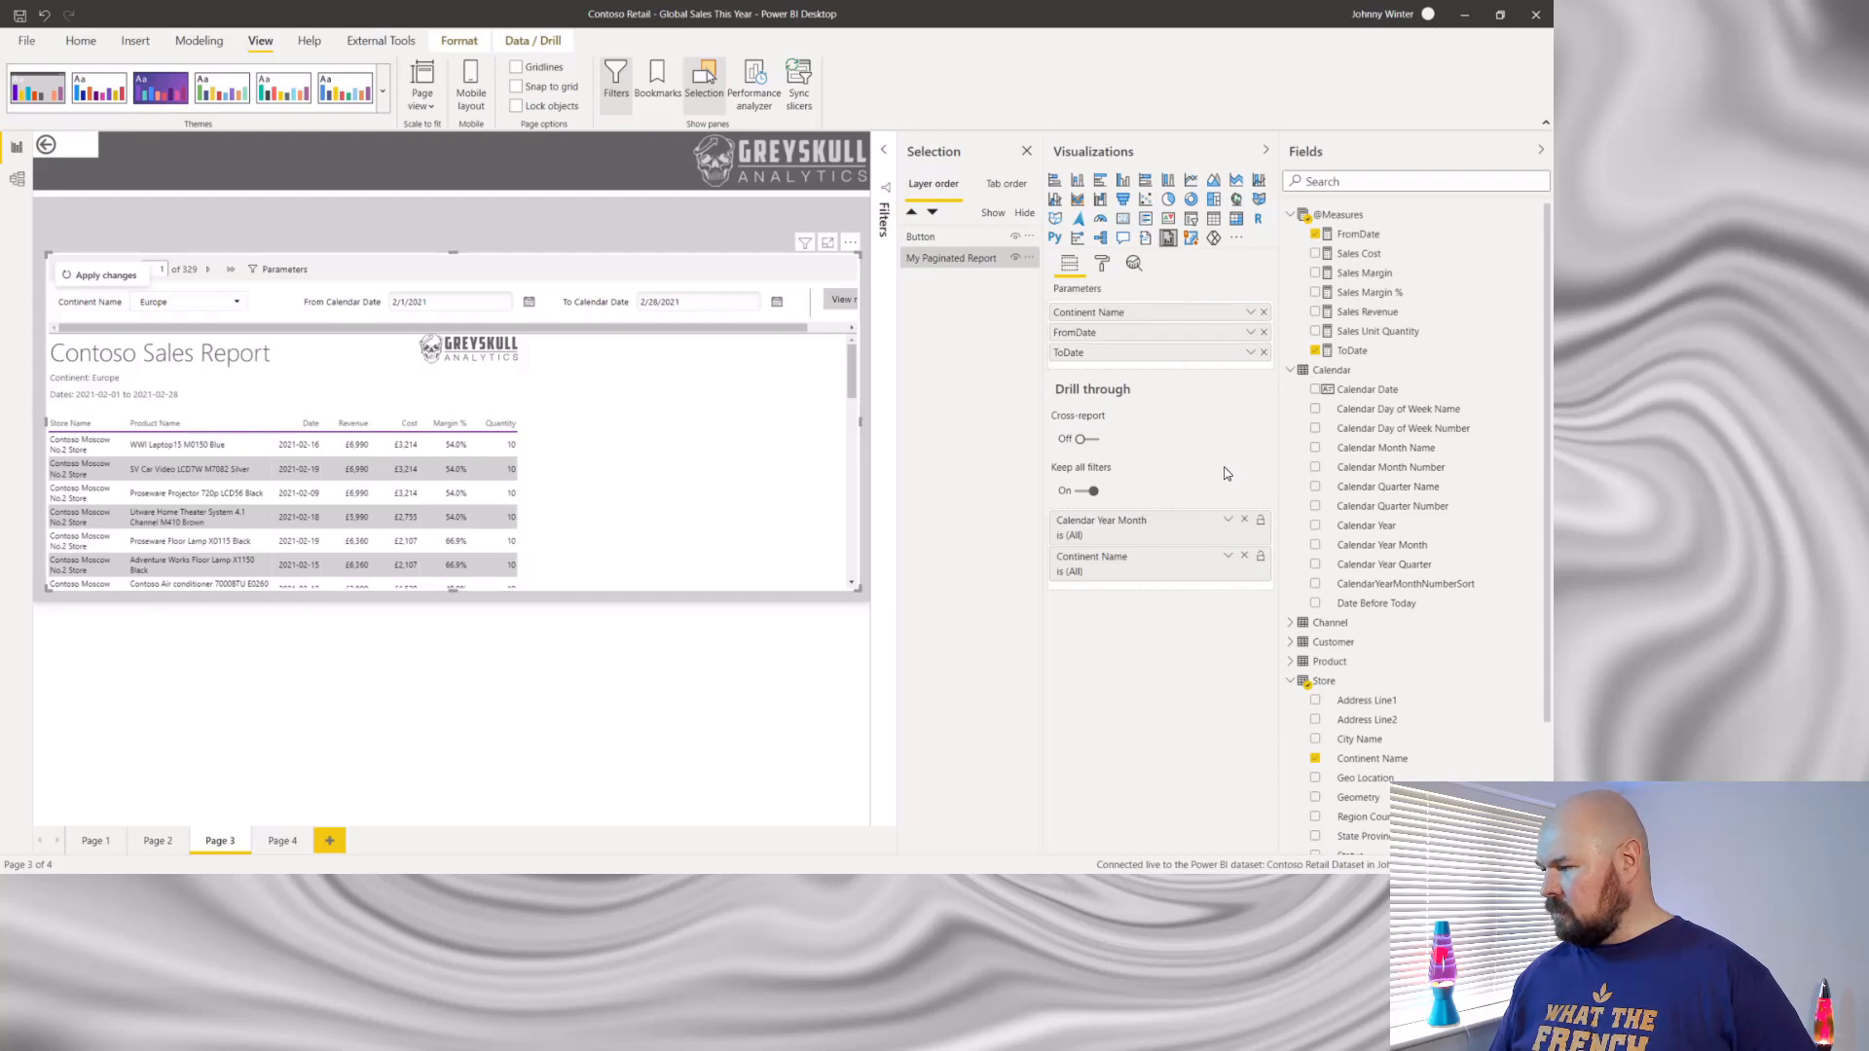
pyautogui.moveTo(1226, 473)
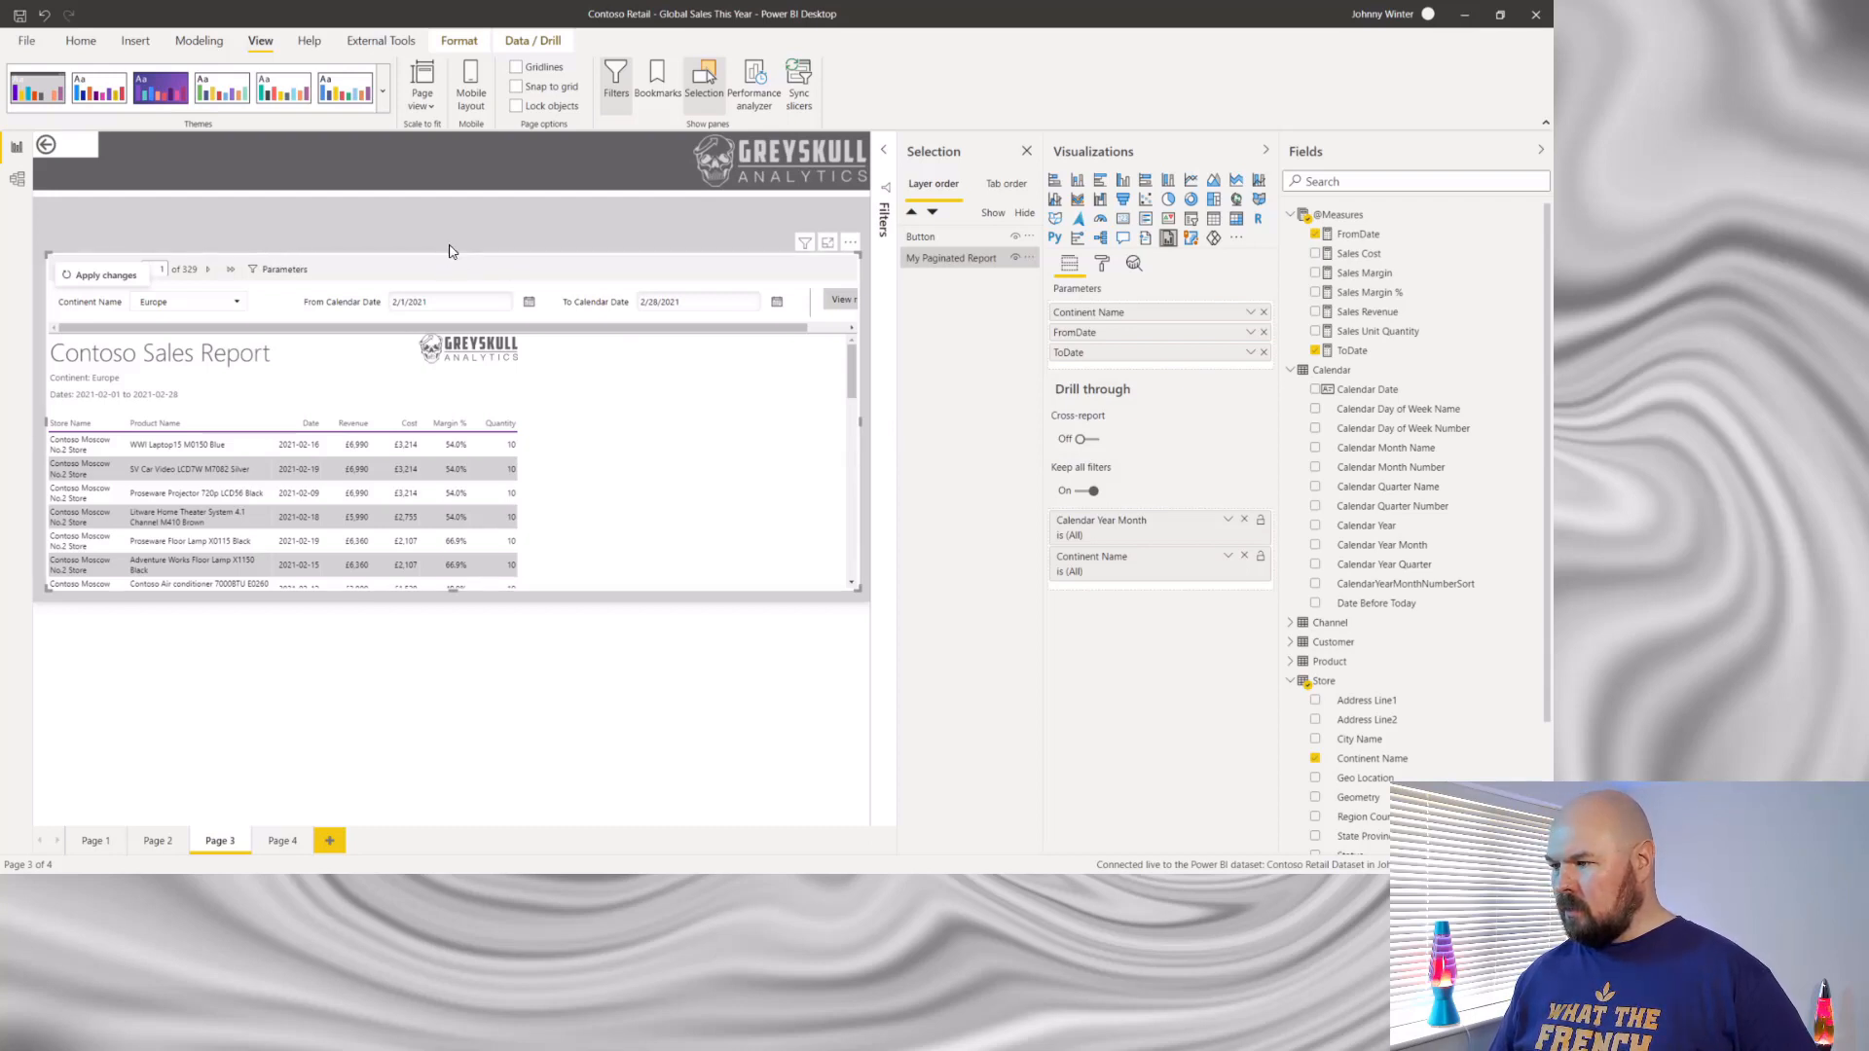
pyautogui.moveTo(449, 251); pyautogui.dragTo(450, 209)
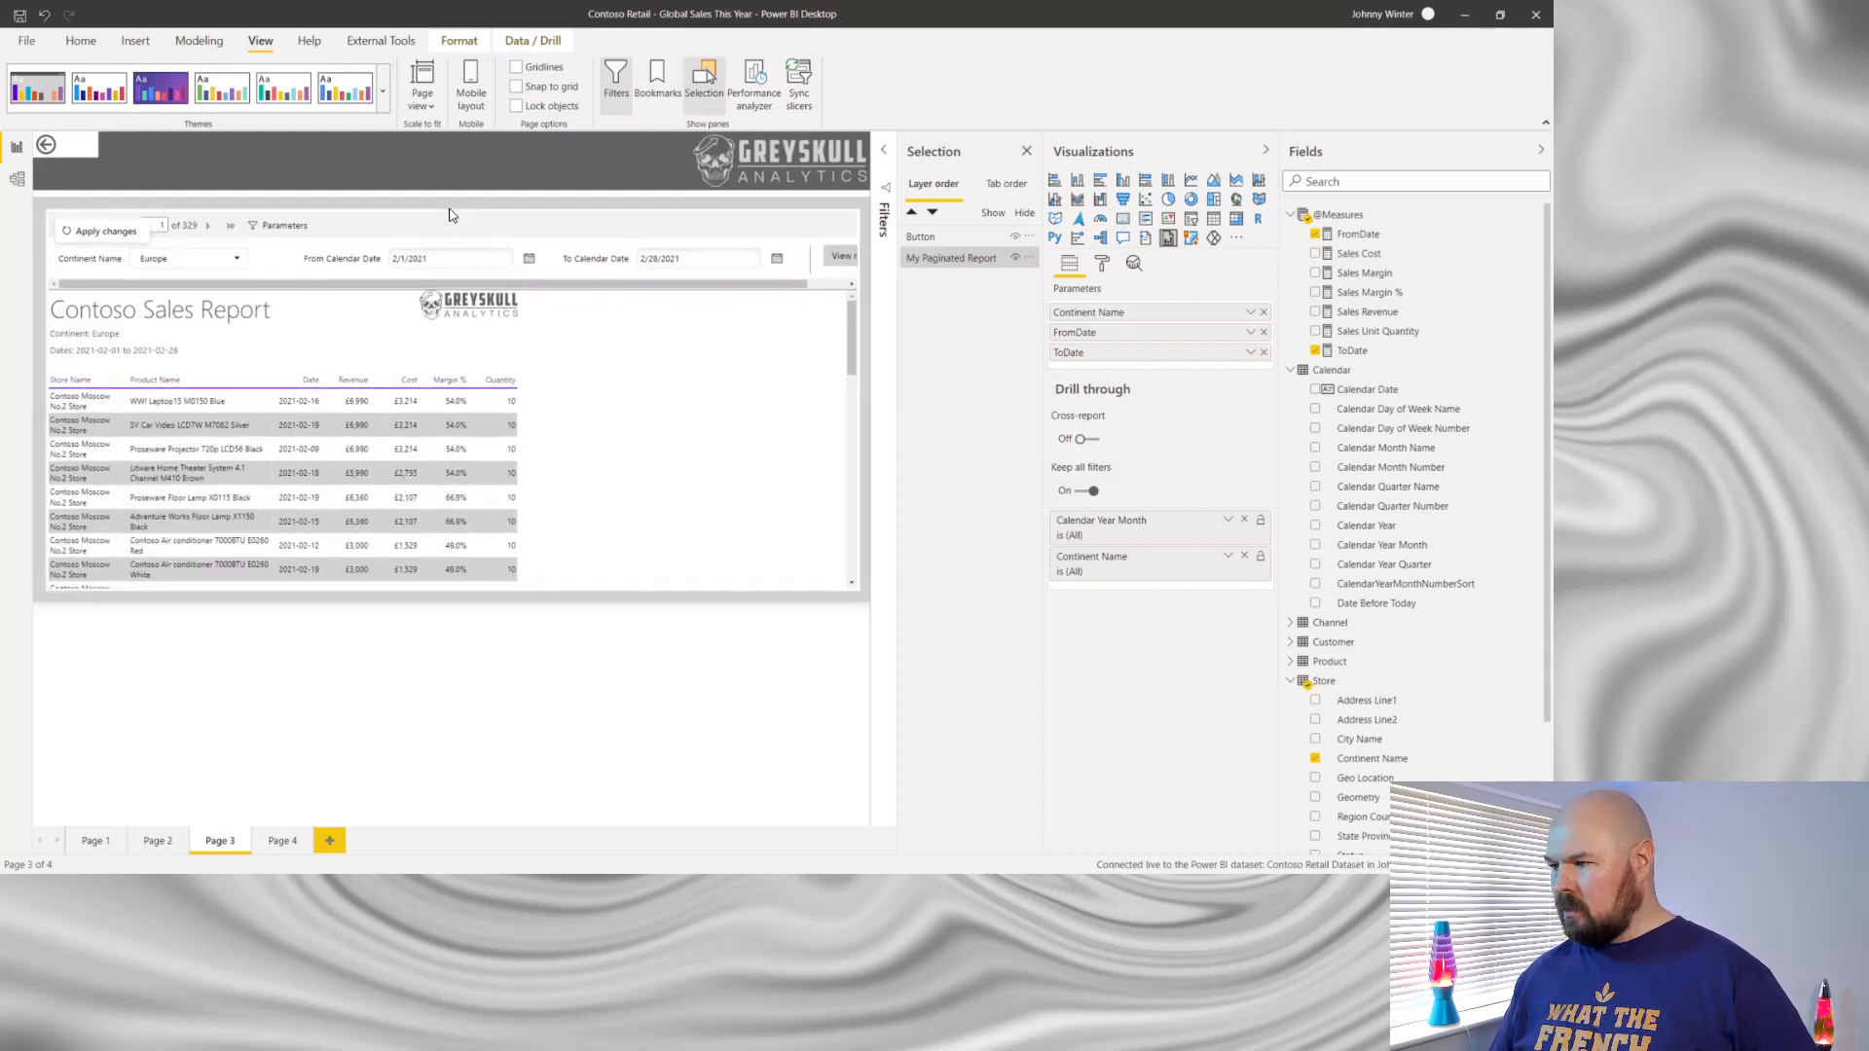
# - Turn off Parameters in the Toolbar format settings of the paginated report visual
pyautogui.click(1105, 263)
pyautogui.click(1065, 357)
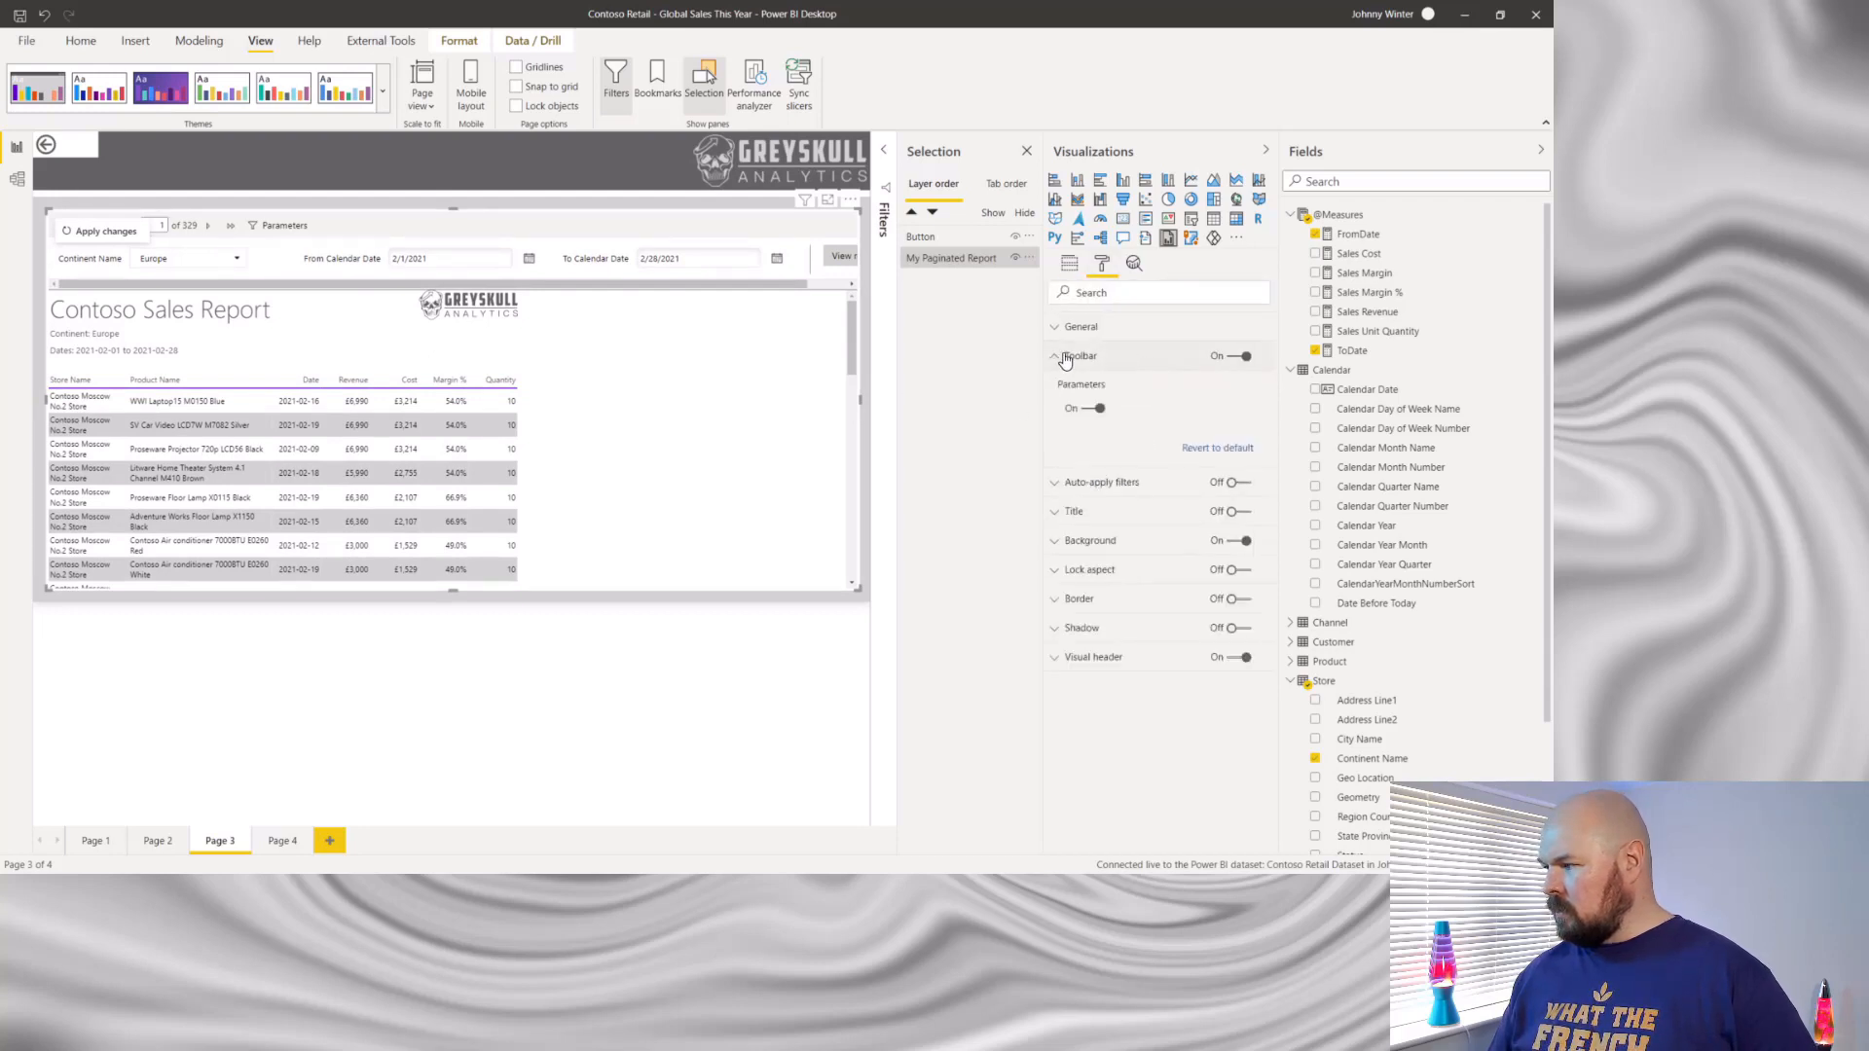
pyautogui.click(1088, 411)
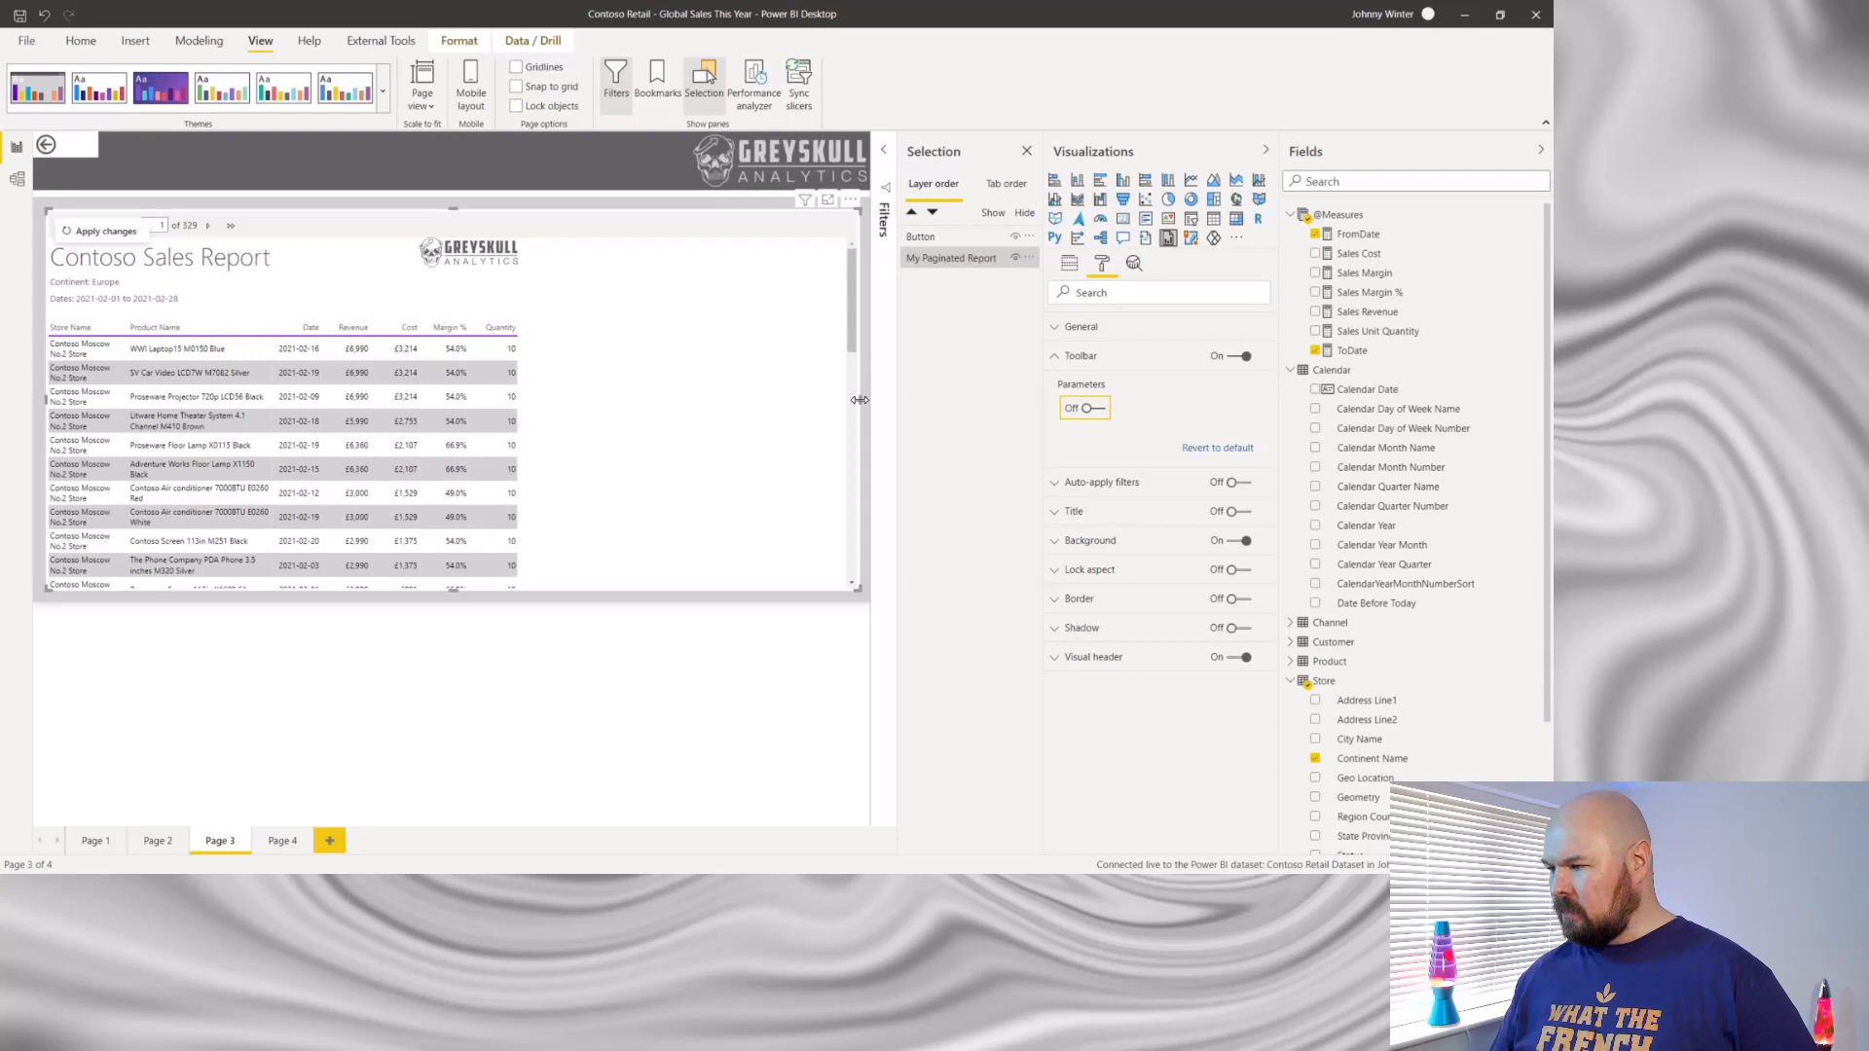
pyautogui.moveTo(859, 400); pyautogui.dragTo(543, 402)
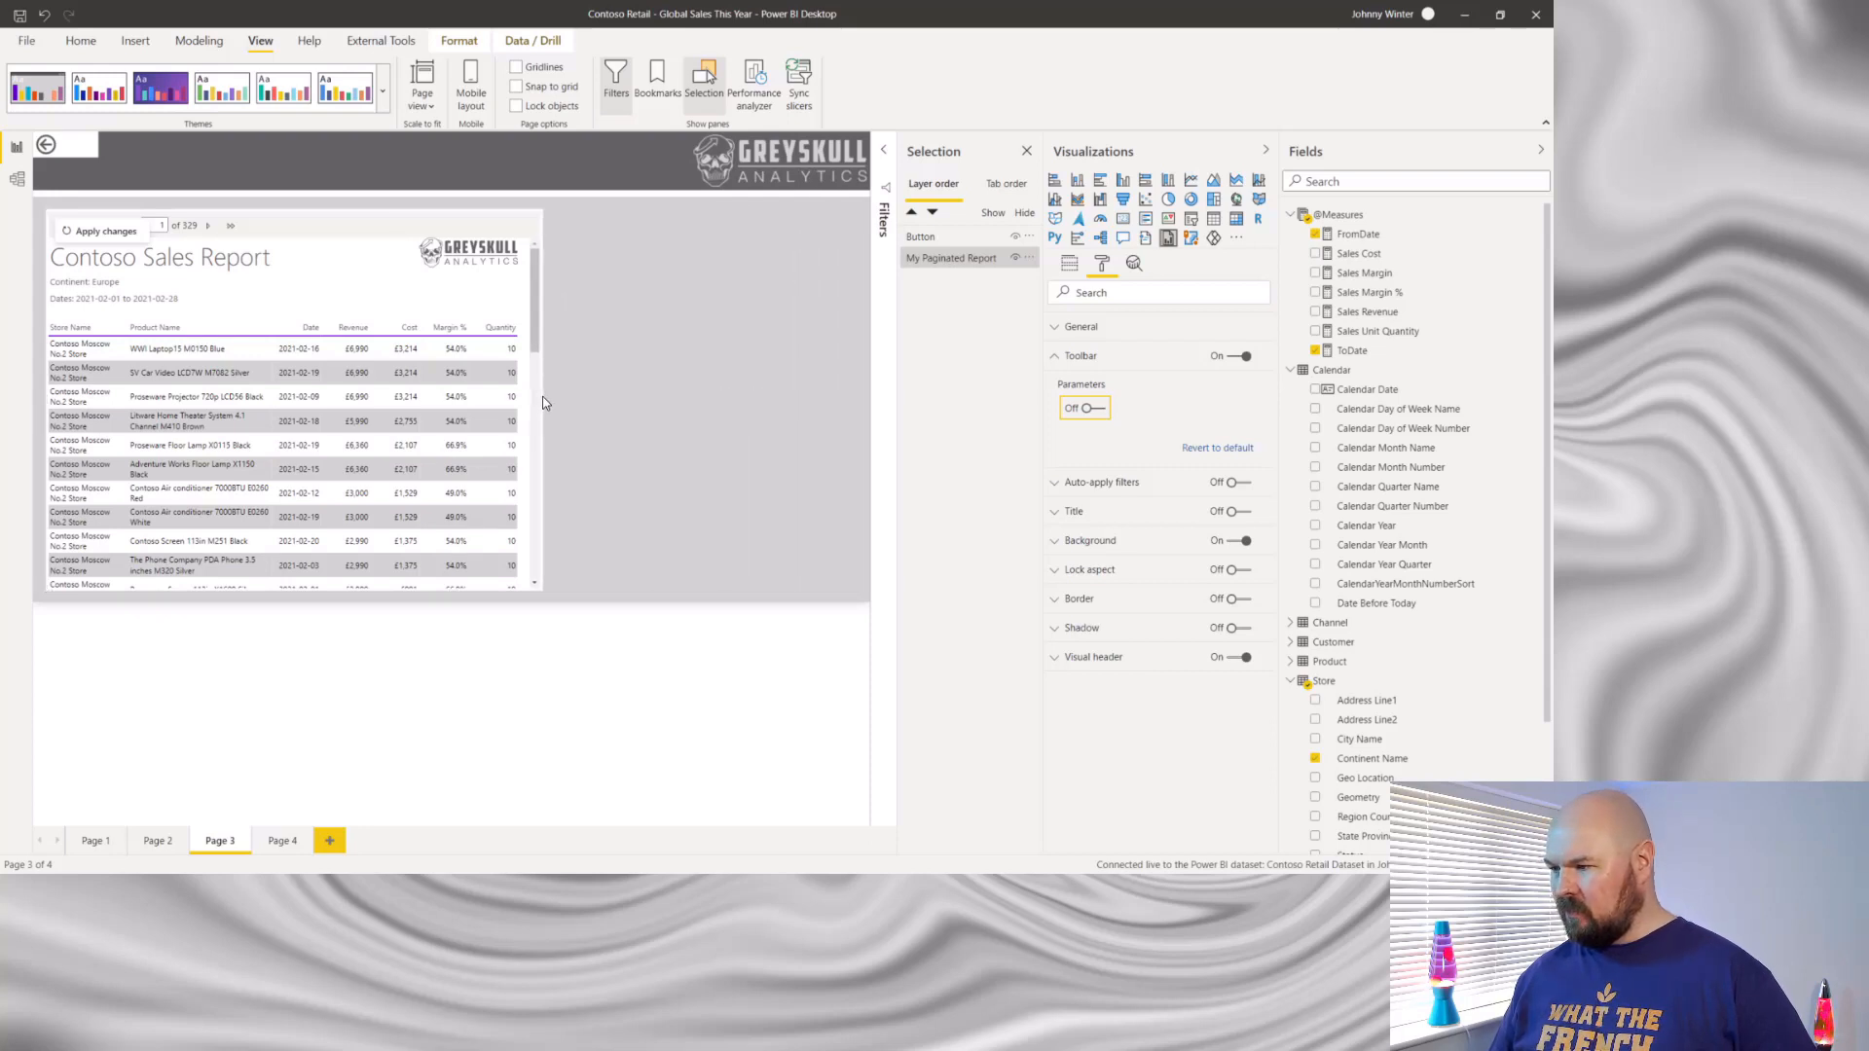
pyautogui.moveTo(304, 224); pyautogui.dragTo(484, 261)
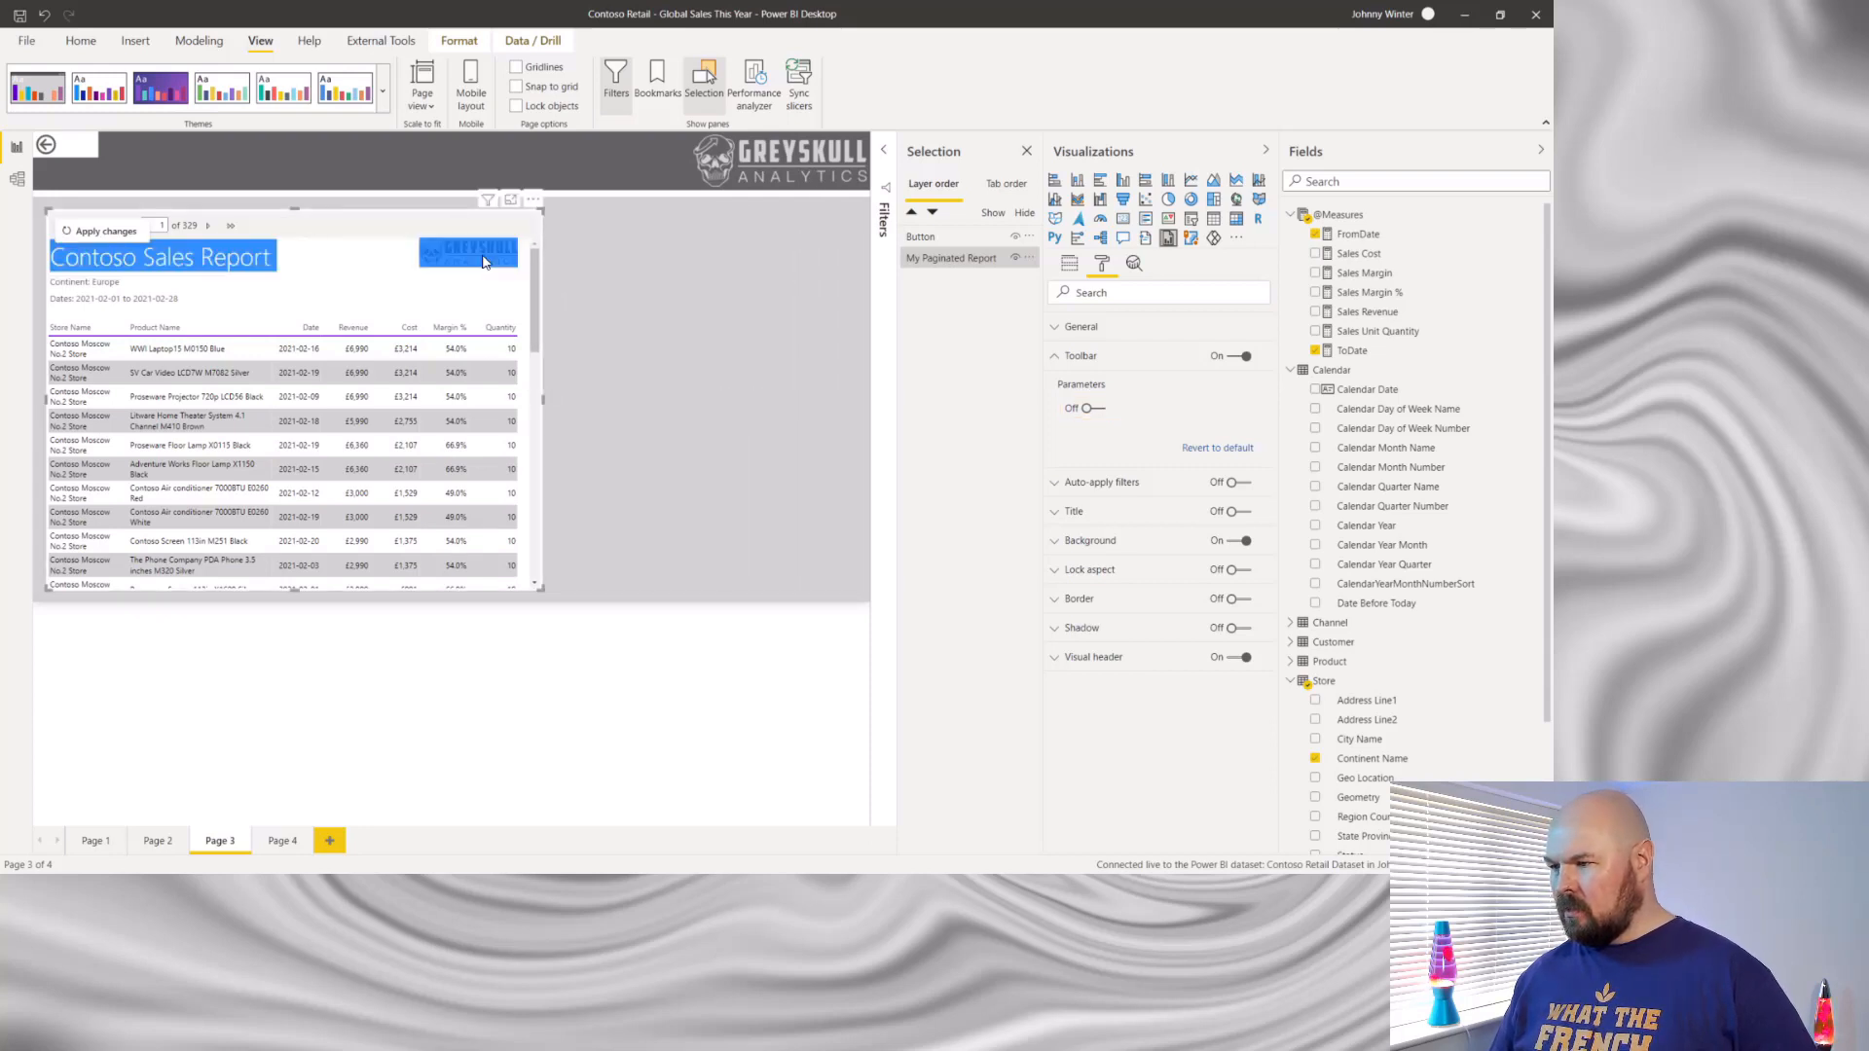
pyautogui.click(375, 222)
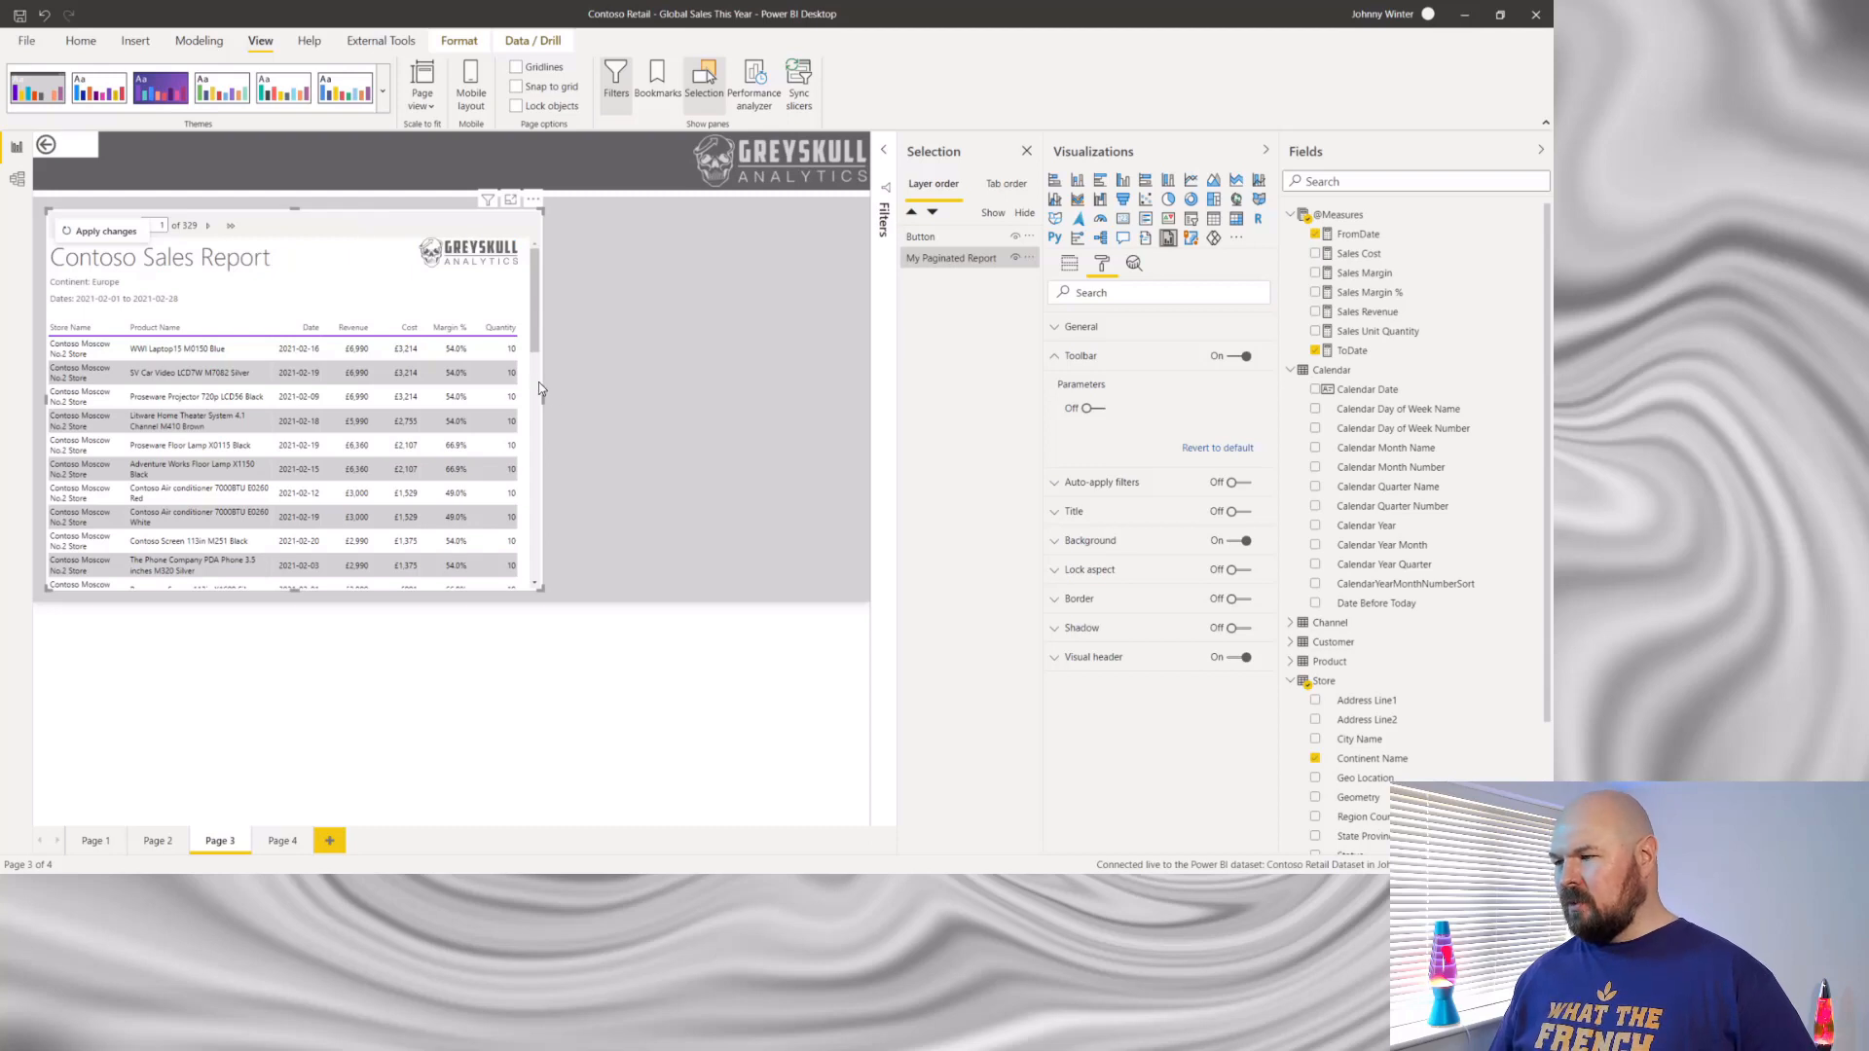
pyautogui.moveTo(543, 407); pyautogui.dragTo(864, 429)
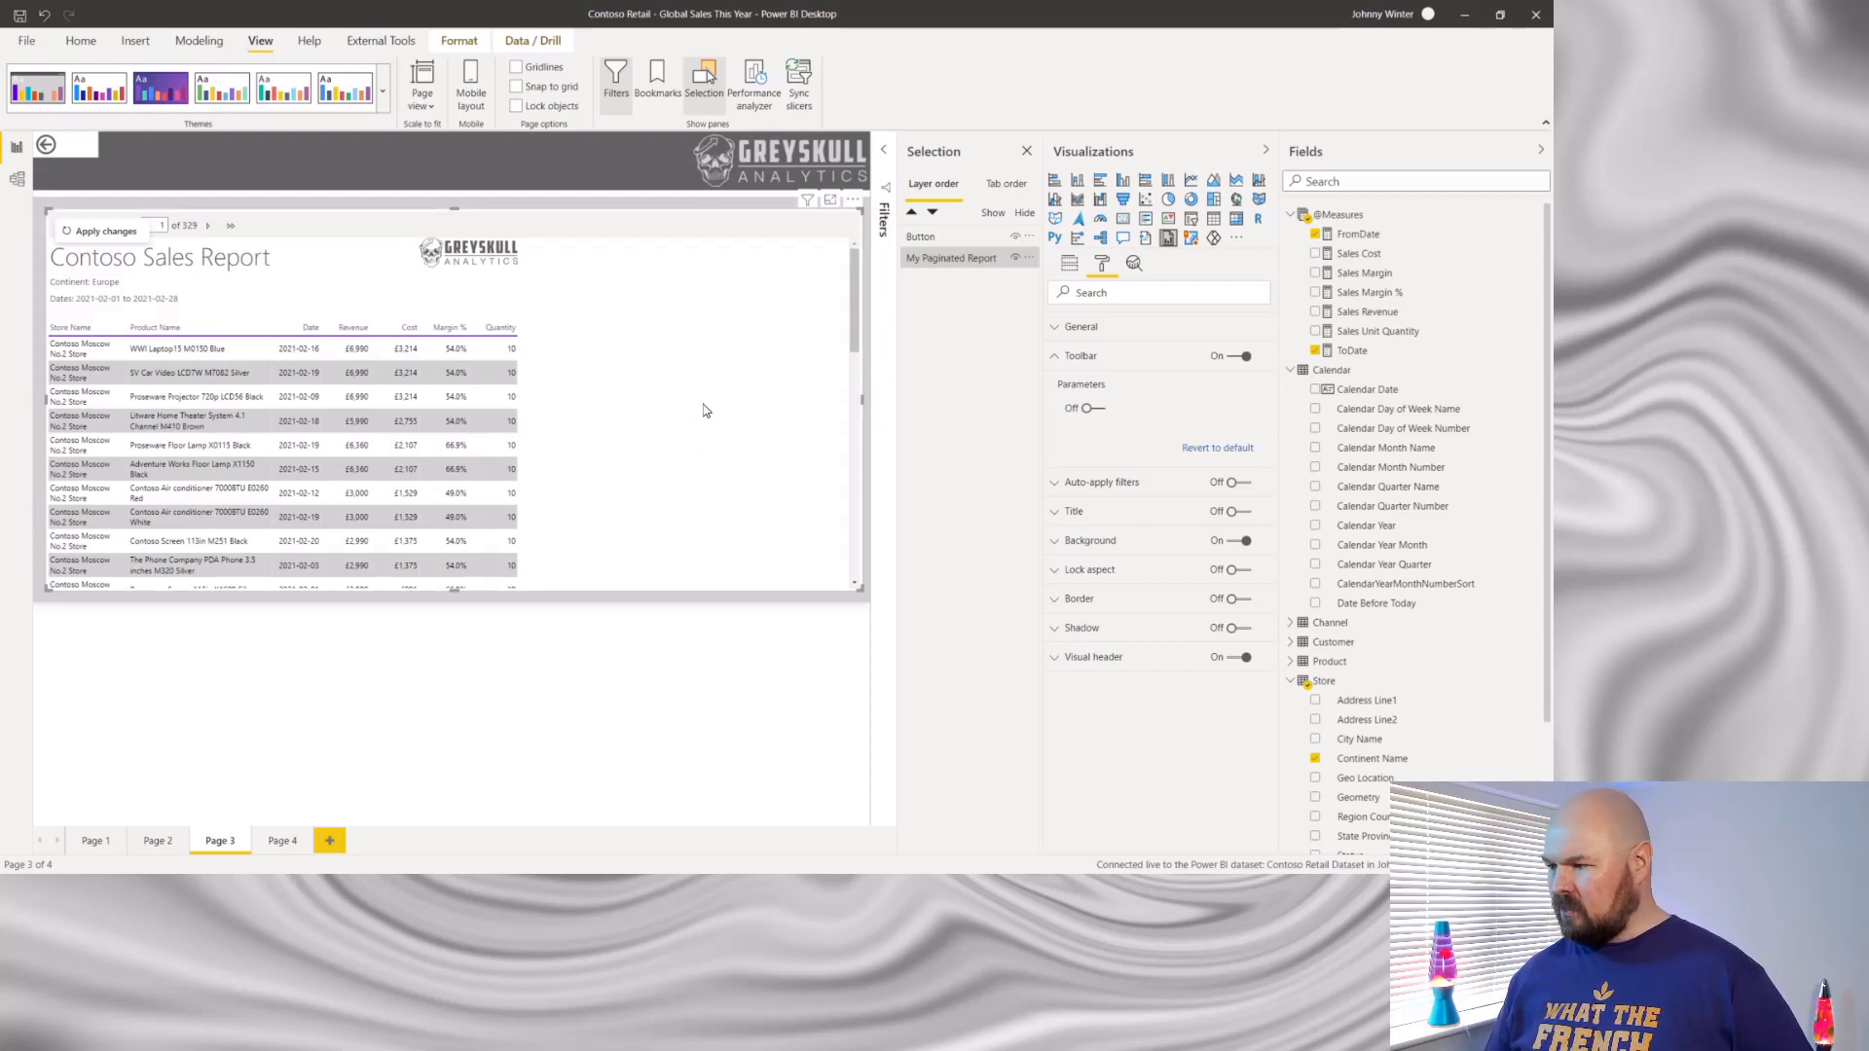
# - Narrow the paginated report visual on Page 3 so it ends just beyond the report's Quantity column
pyautogui.moveTo(870, 408); pyautogui.dragTo(557, 393)
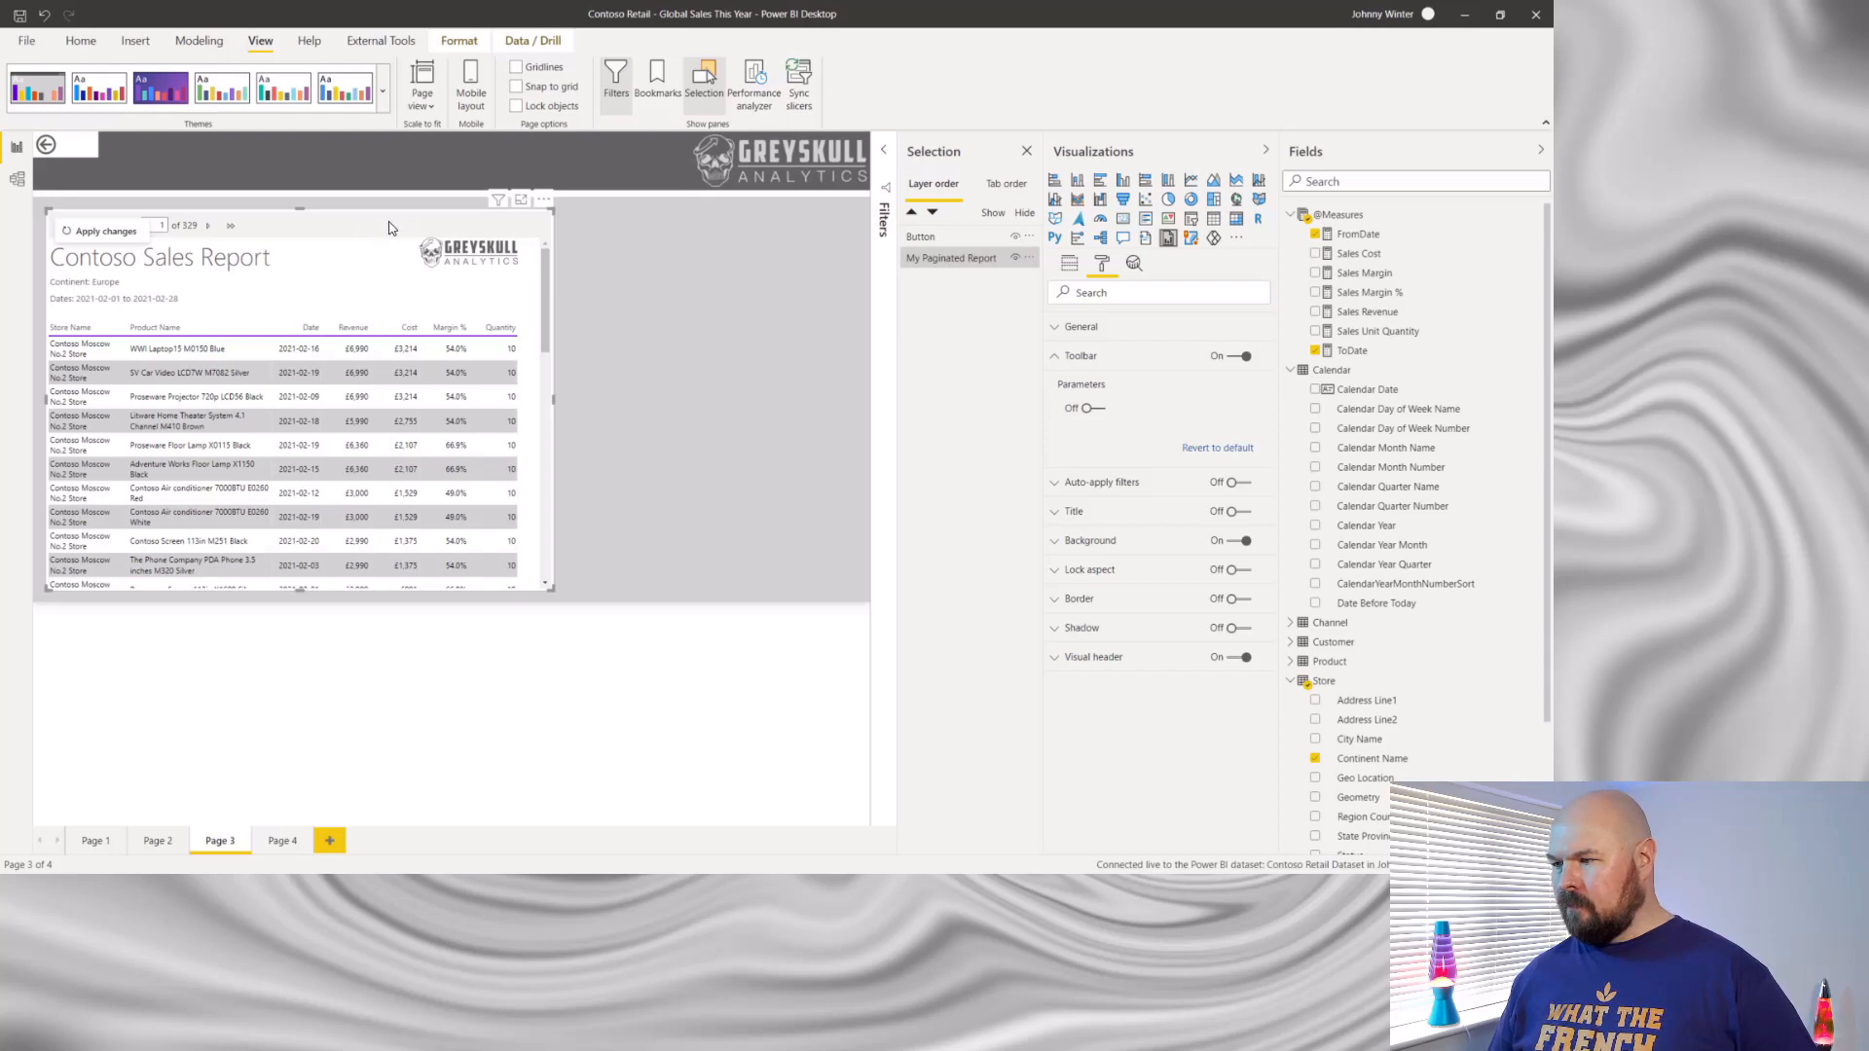
pyautogui.moveTo(388, 228); pyautogui.dragTo(353, 250)
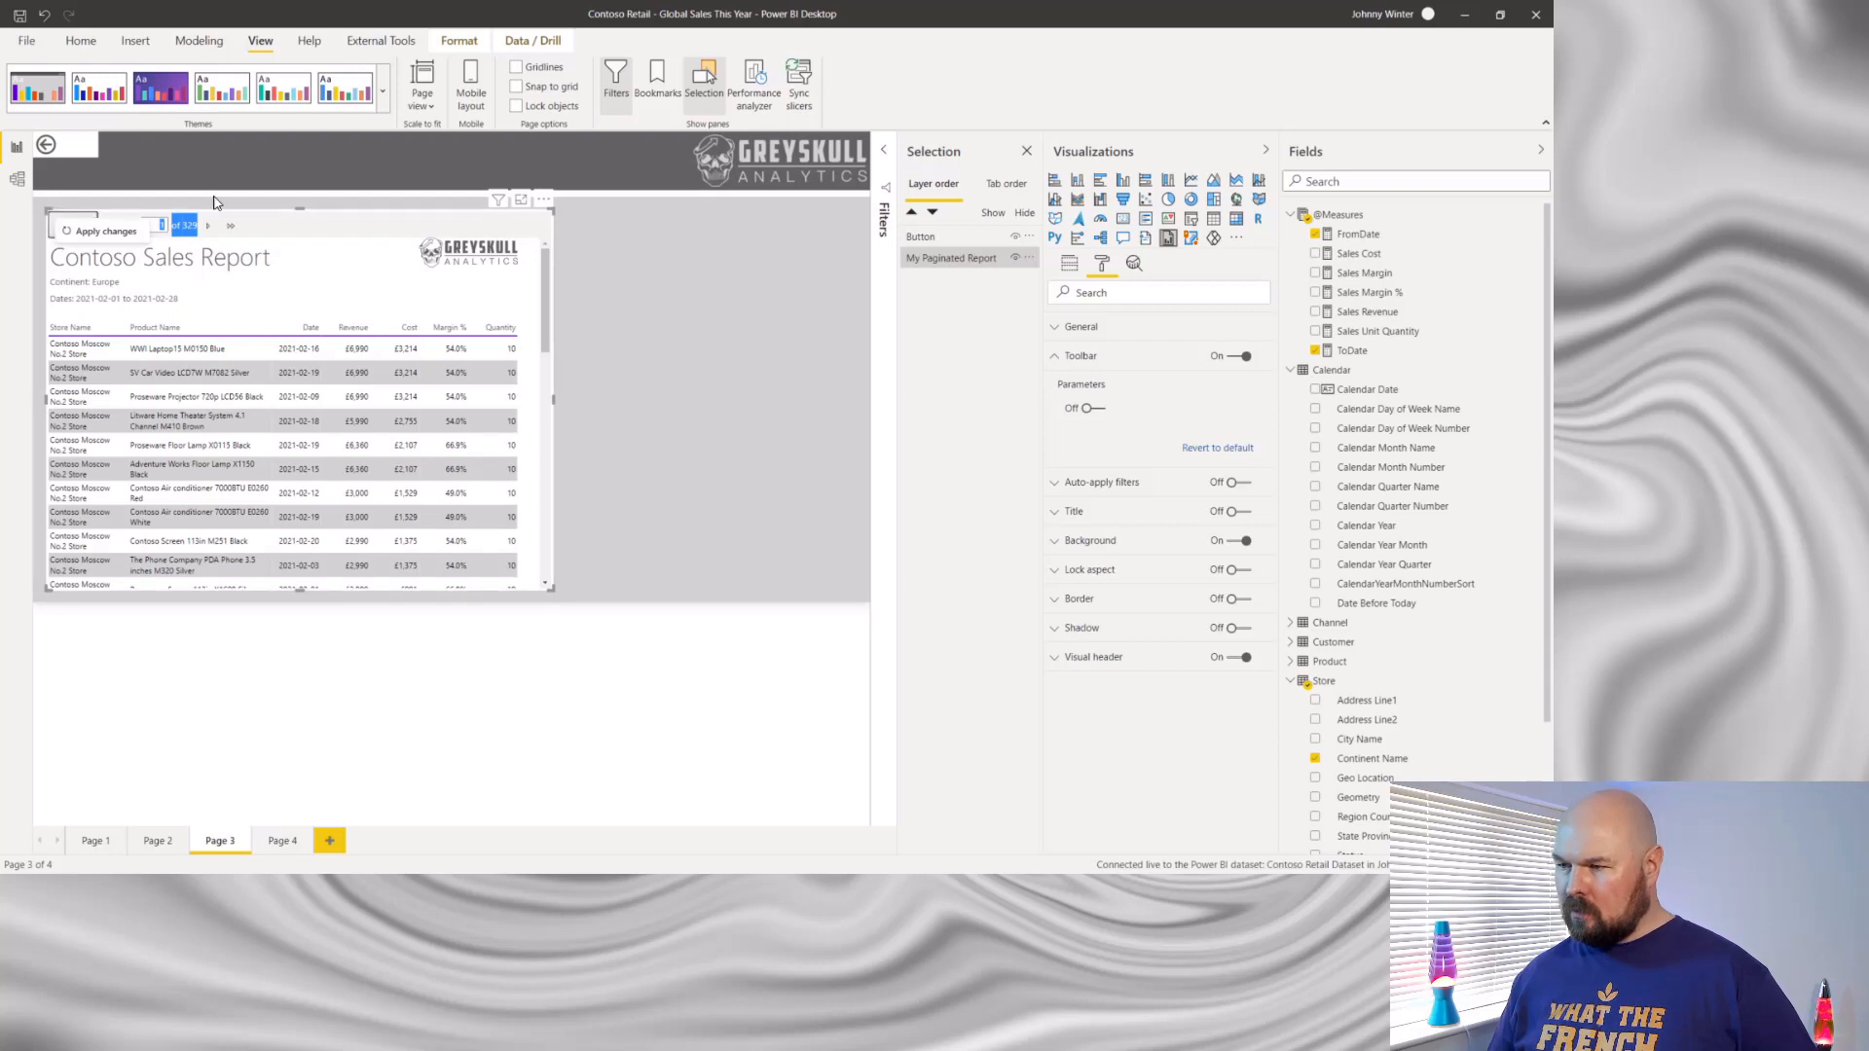
pyautogui.click(363, 208)
pyautogui.click(436, 226)
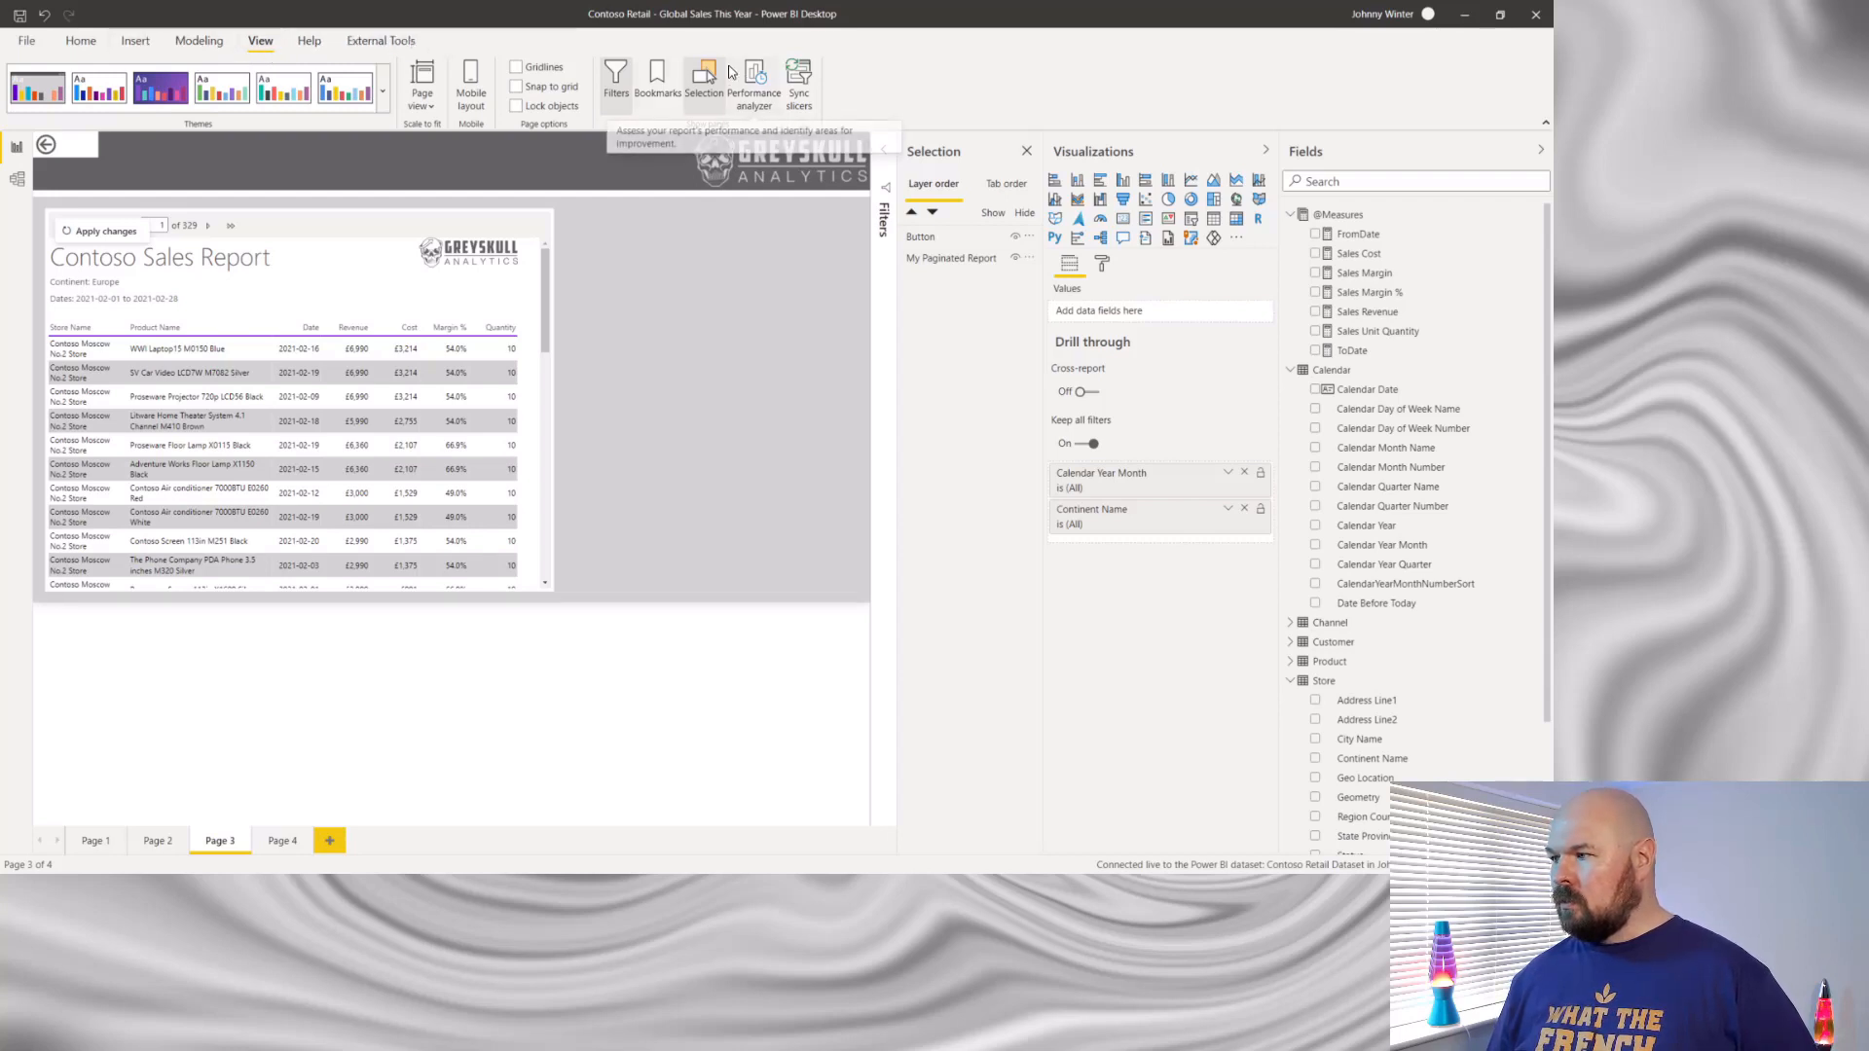
pyautogui.click(199, 43)
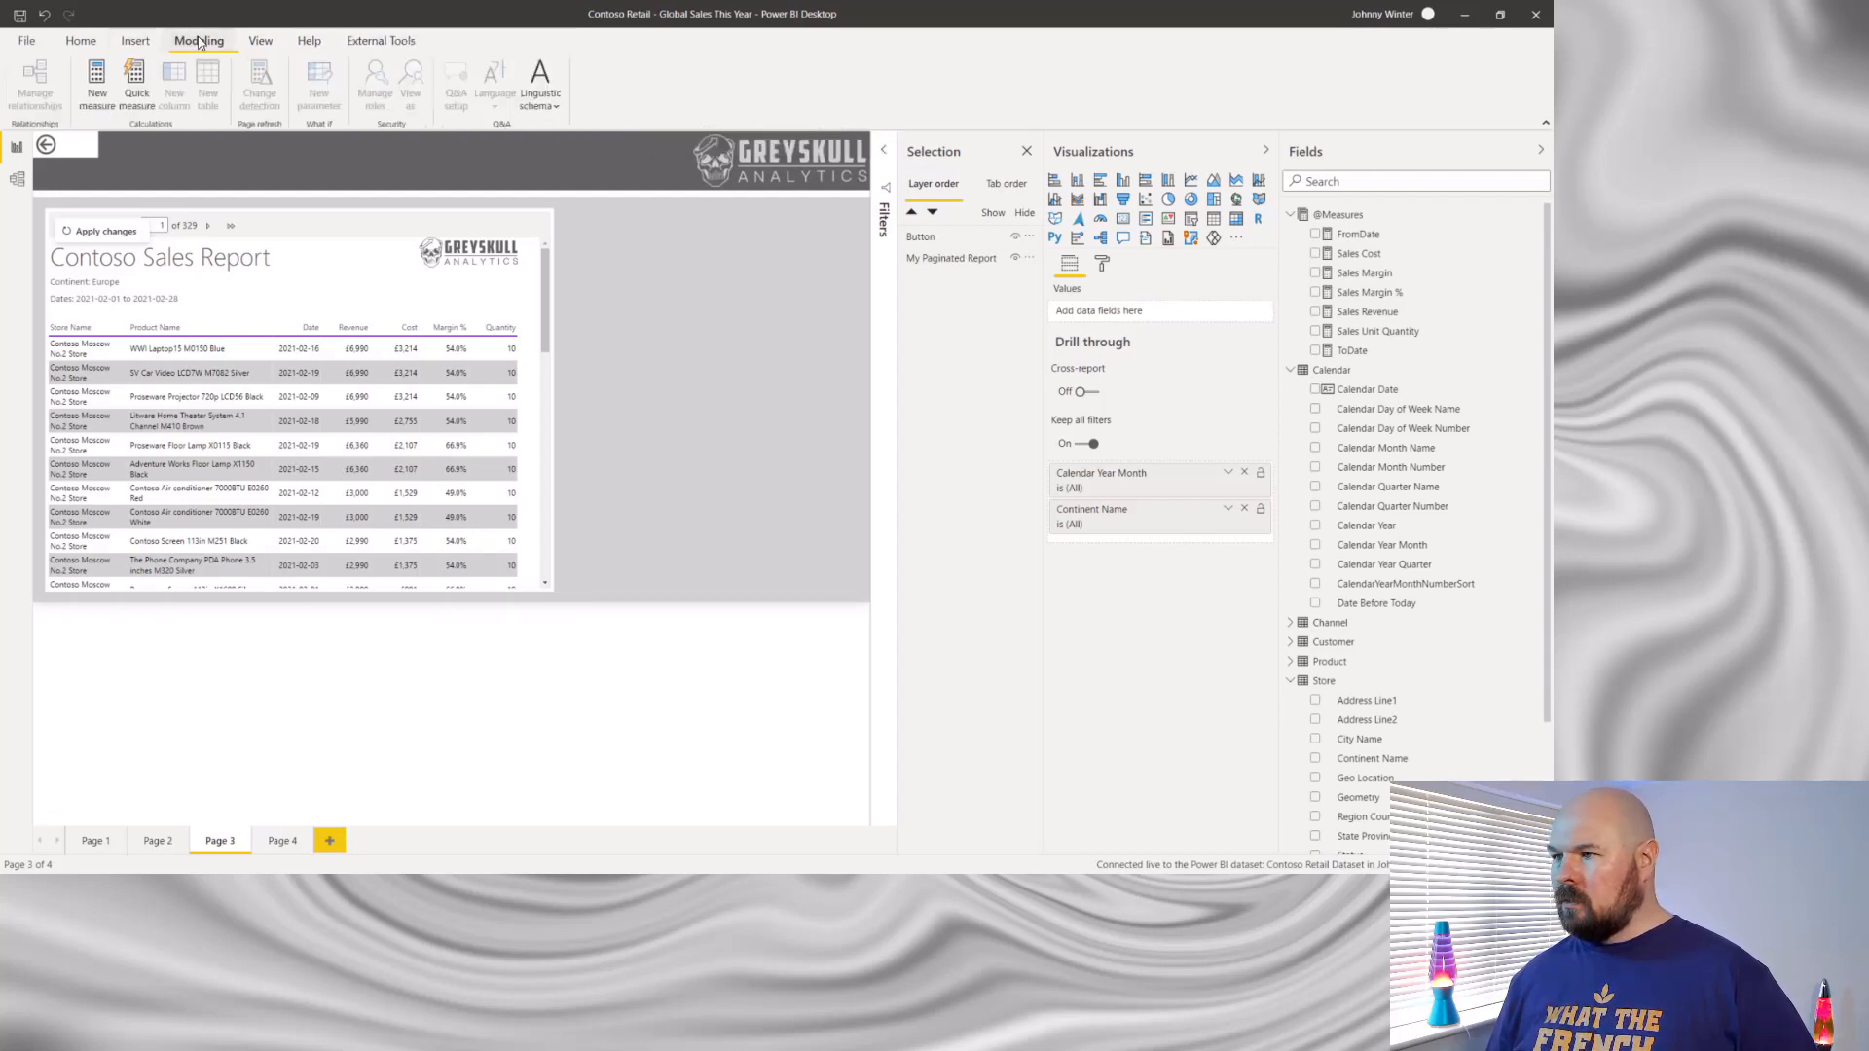
pyautogui.click(134, 43)
pyautogui.click(99, 46)
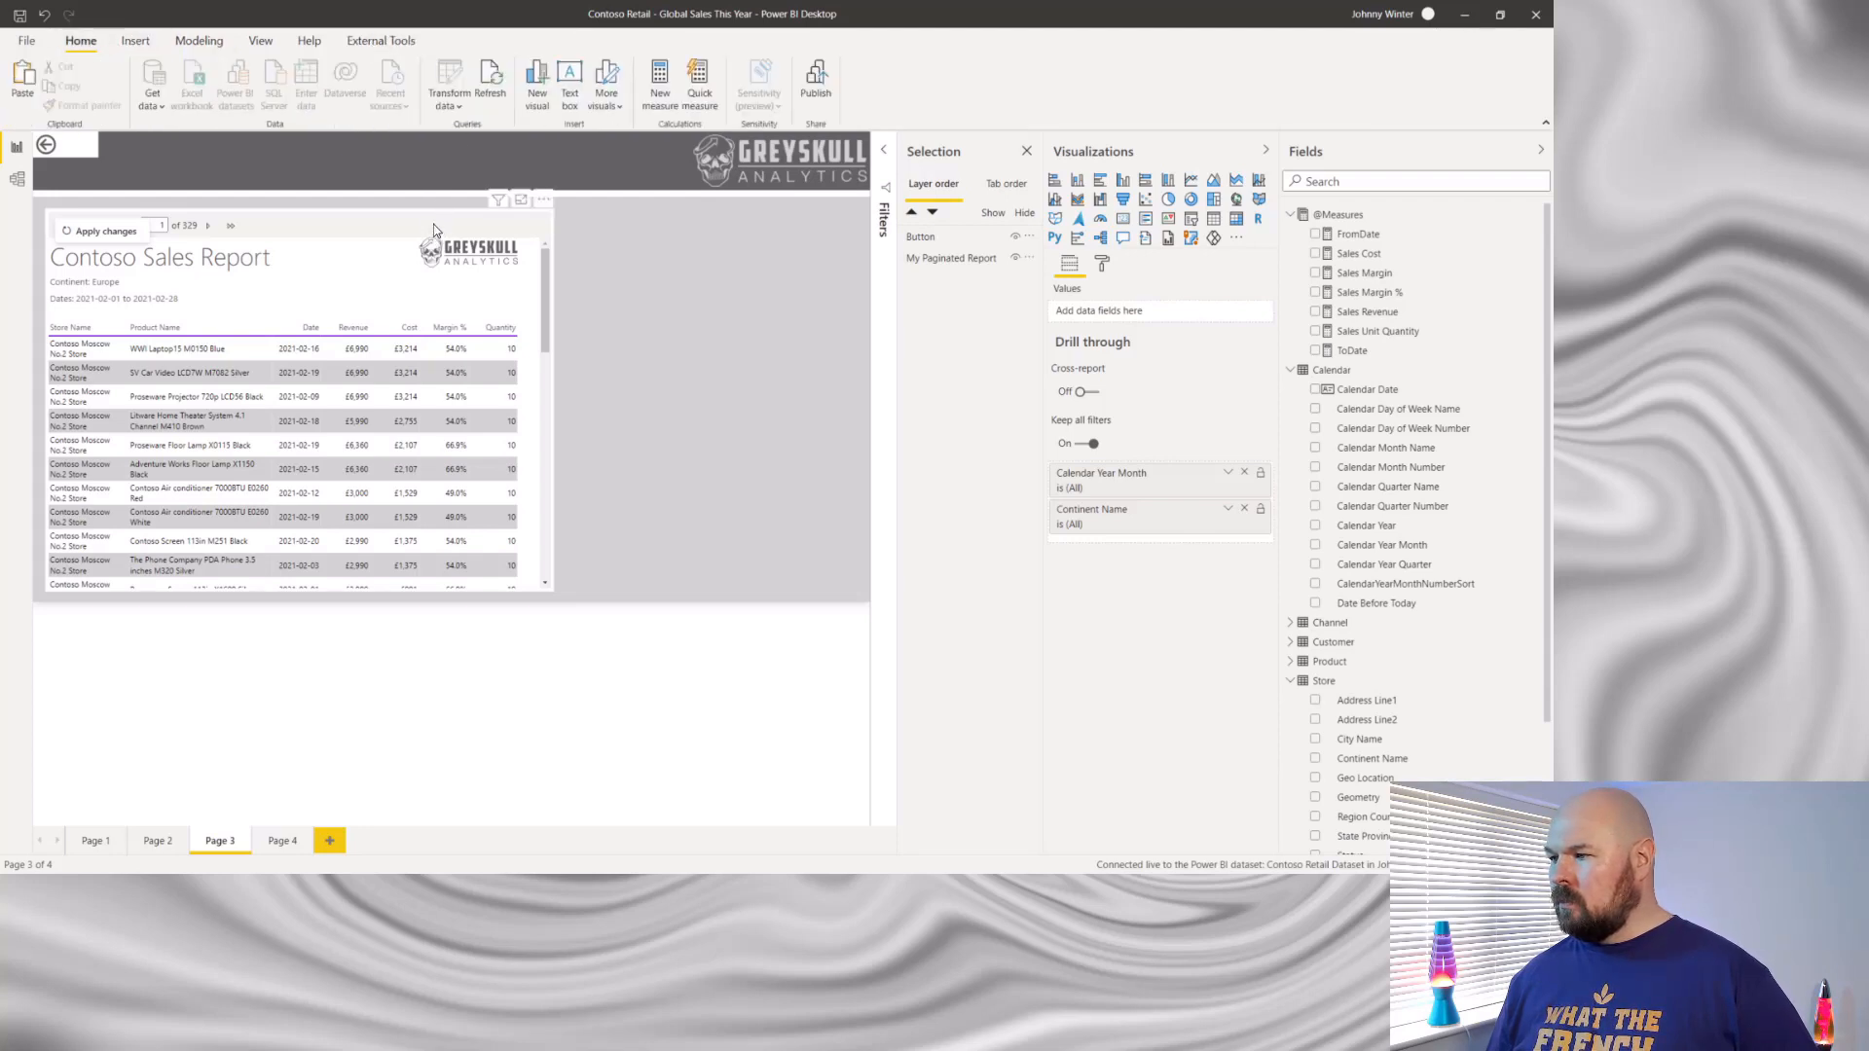
pyautogui.click(265, 41)
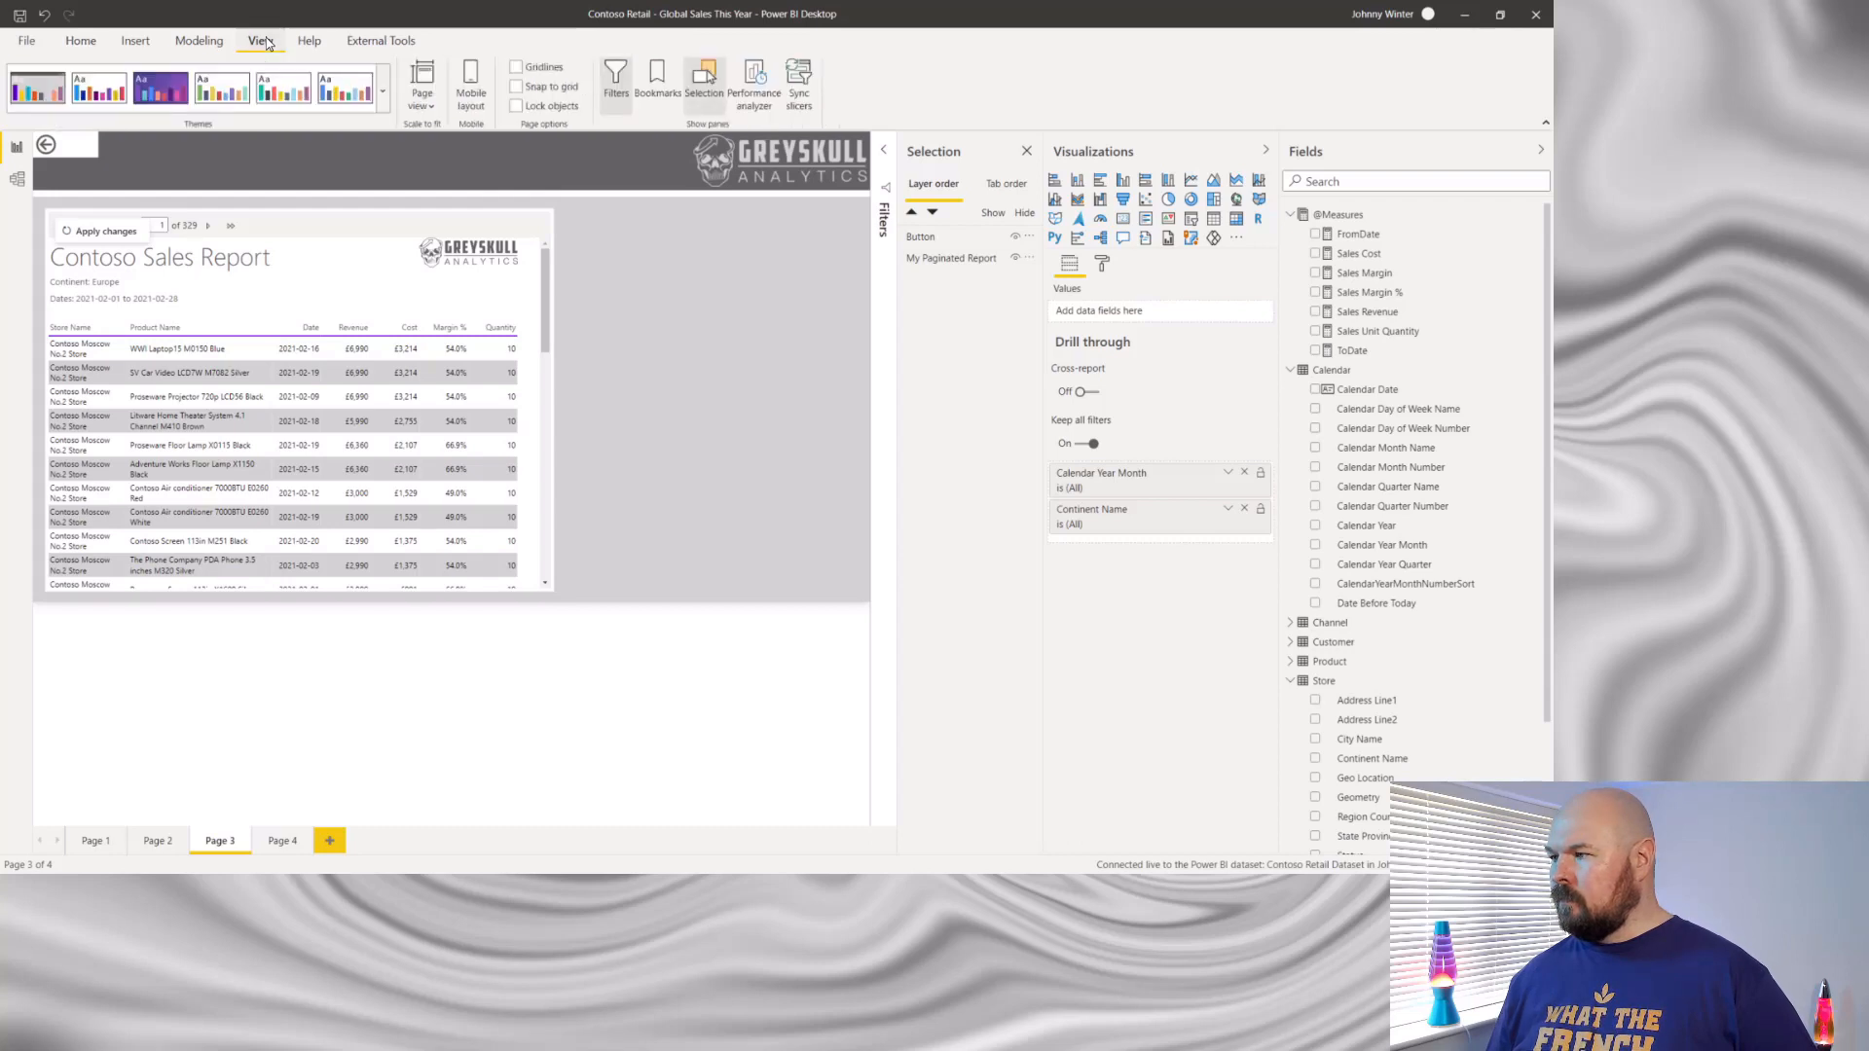
pyautogui.click(316, 51)
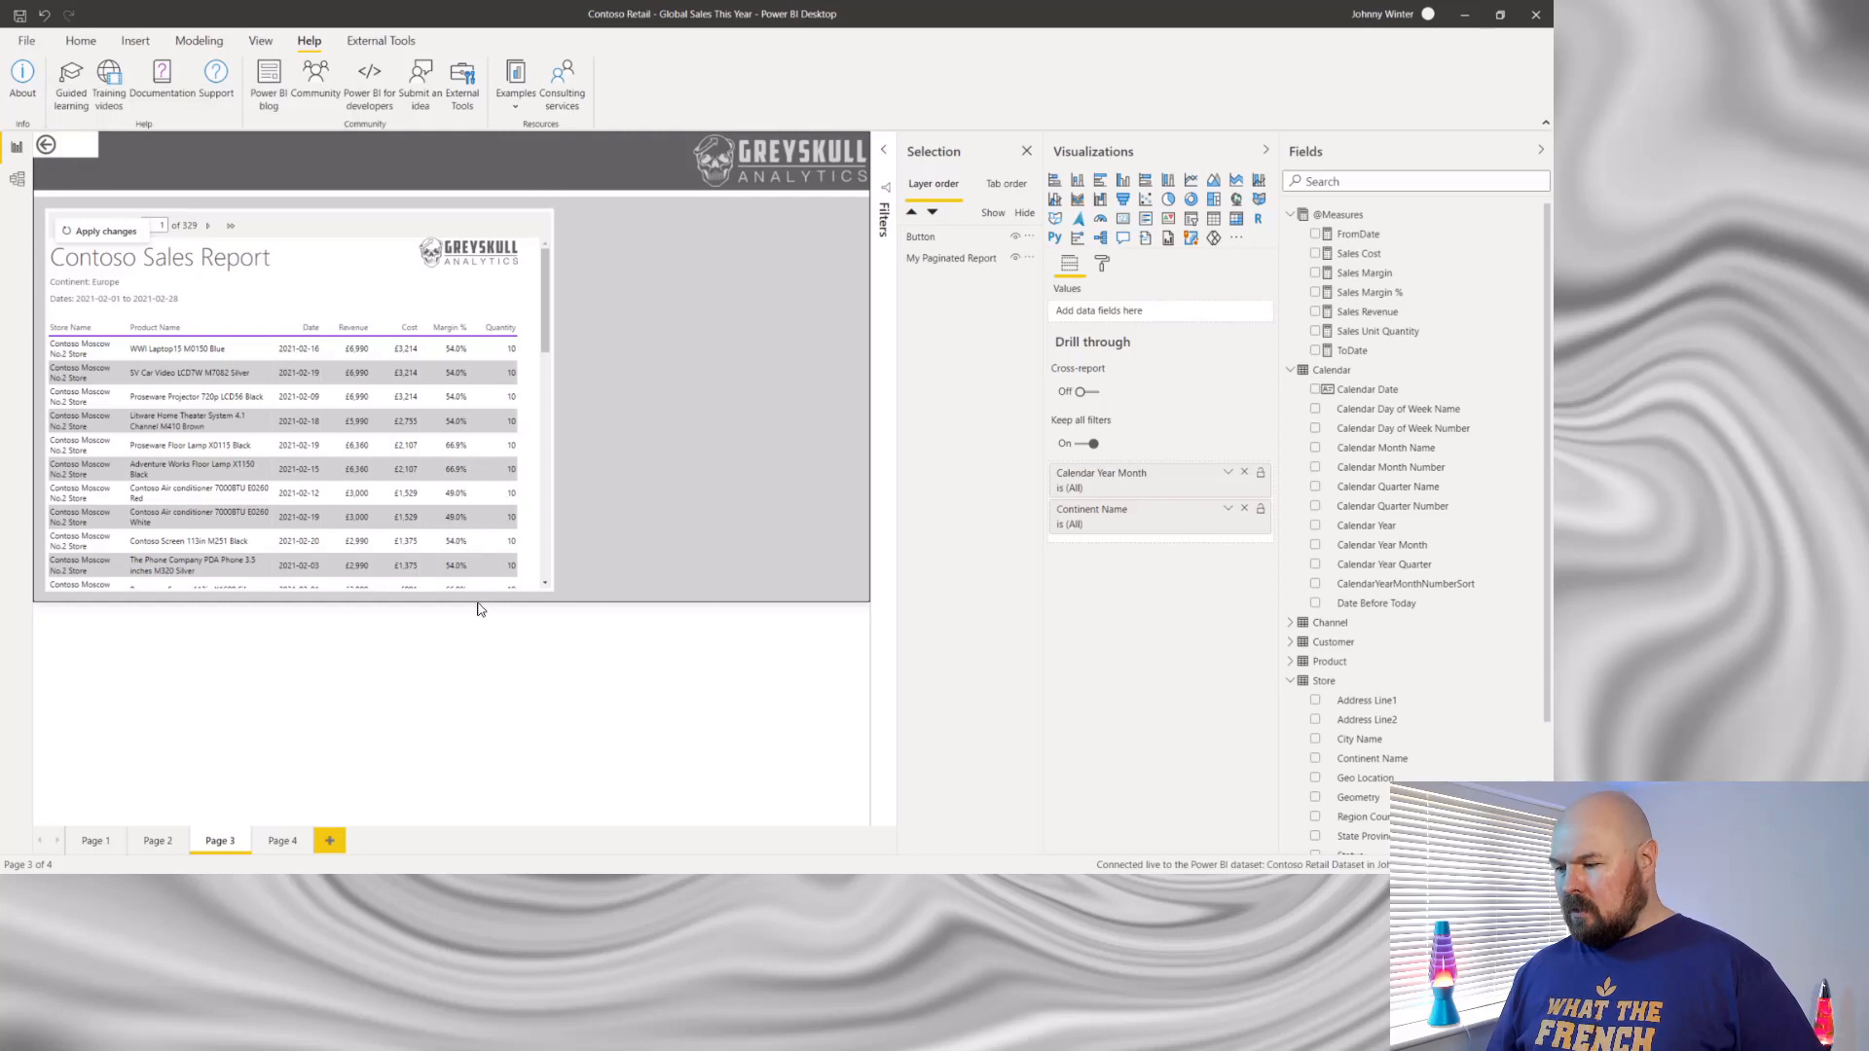
# - Switch to Page 4 and hide Page 3 from the report's page navigation
pyautogui.click(282, 841)
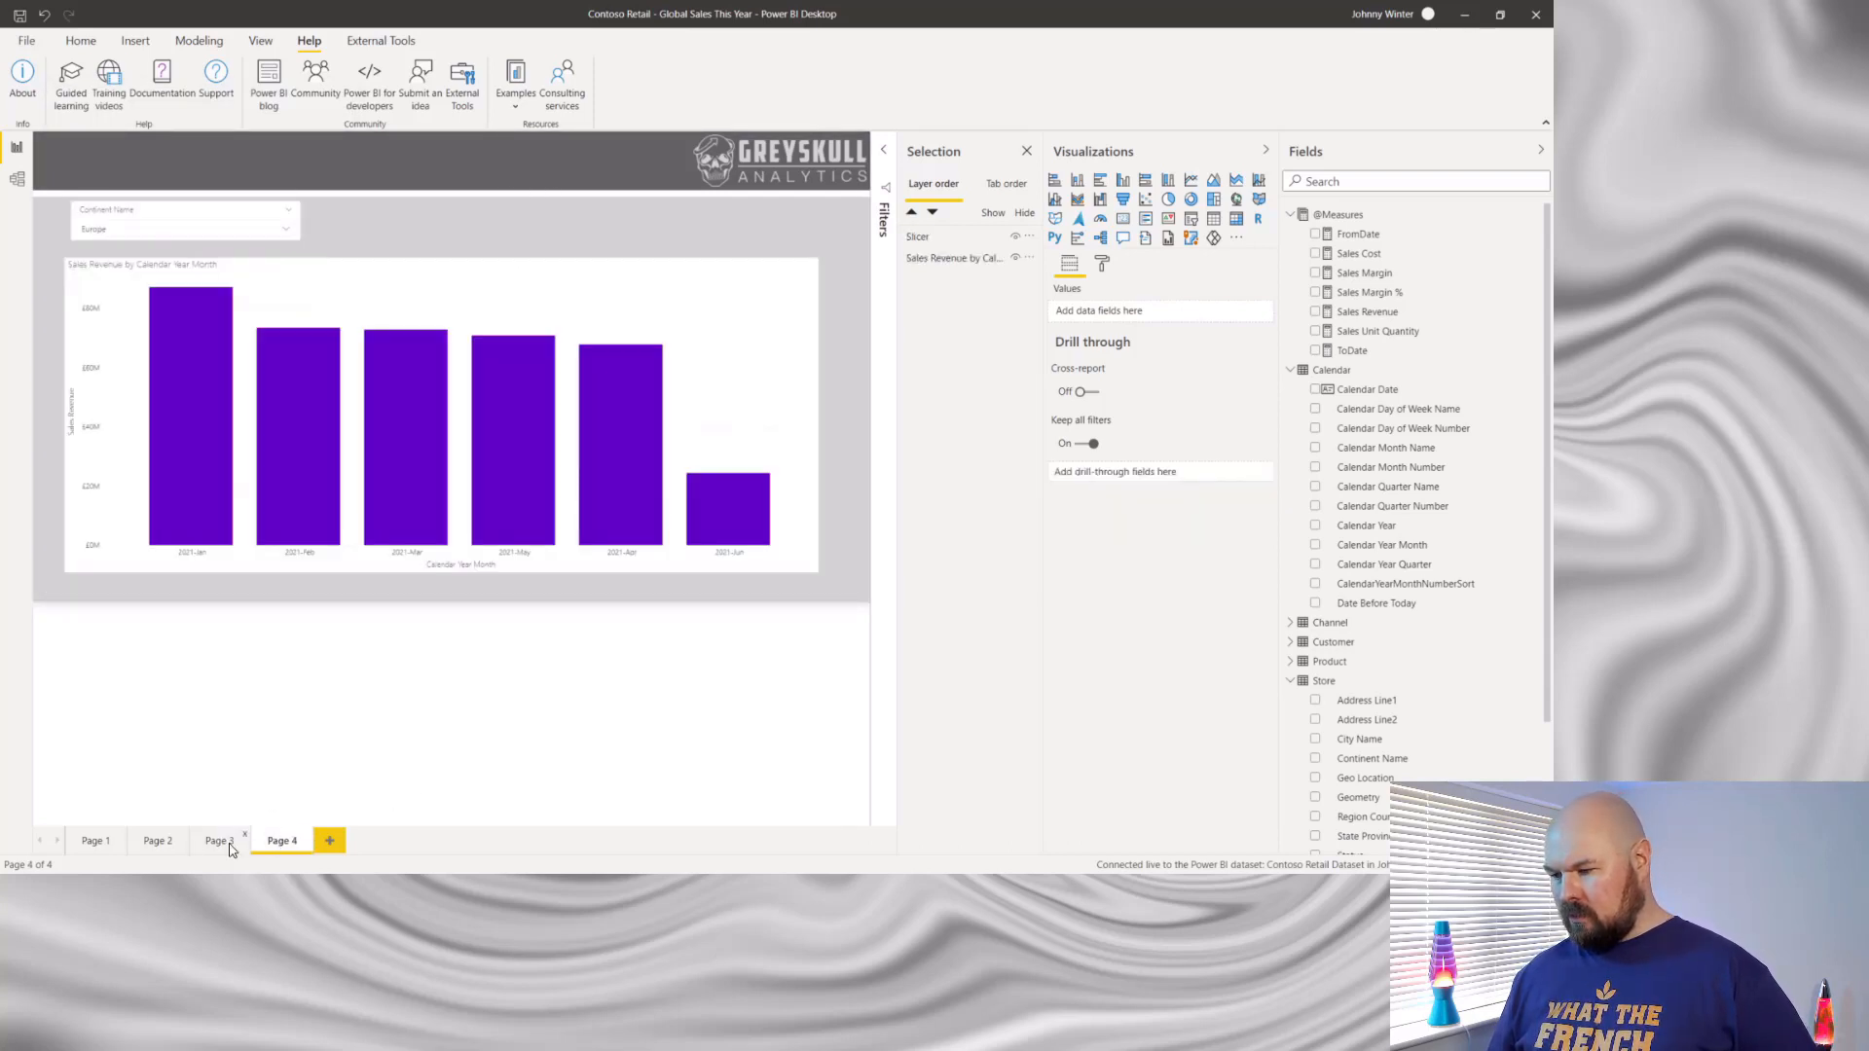
pyautogui.rightClick(230, 849)
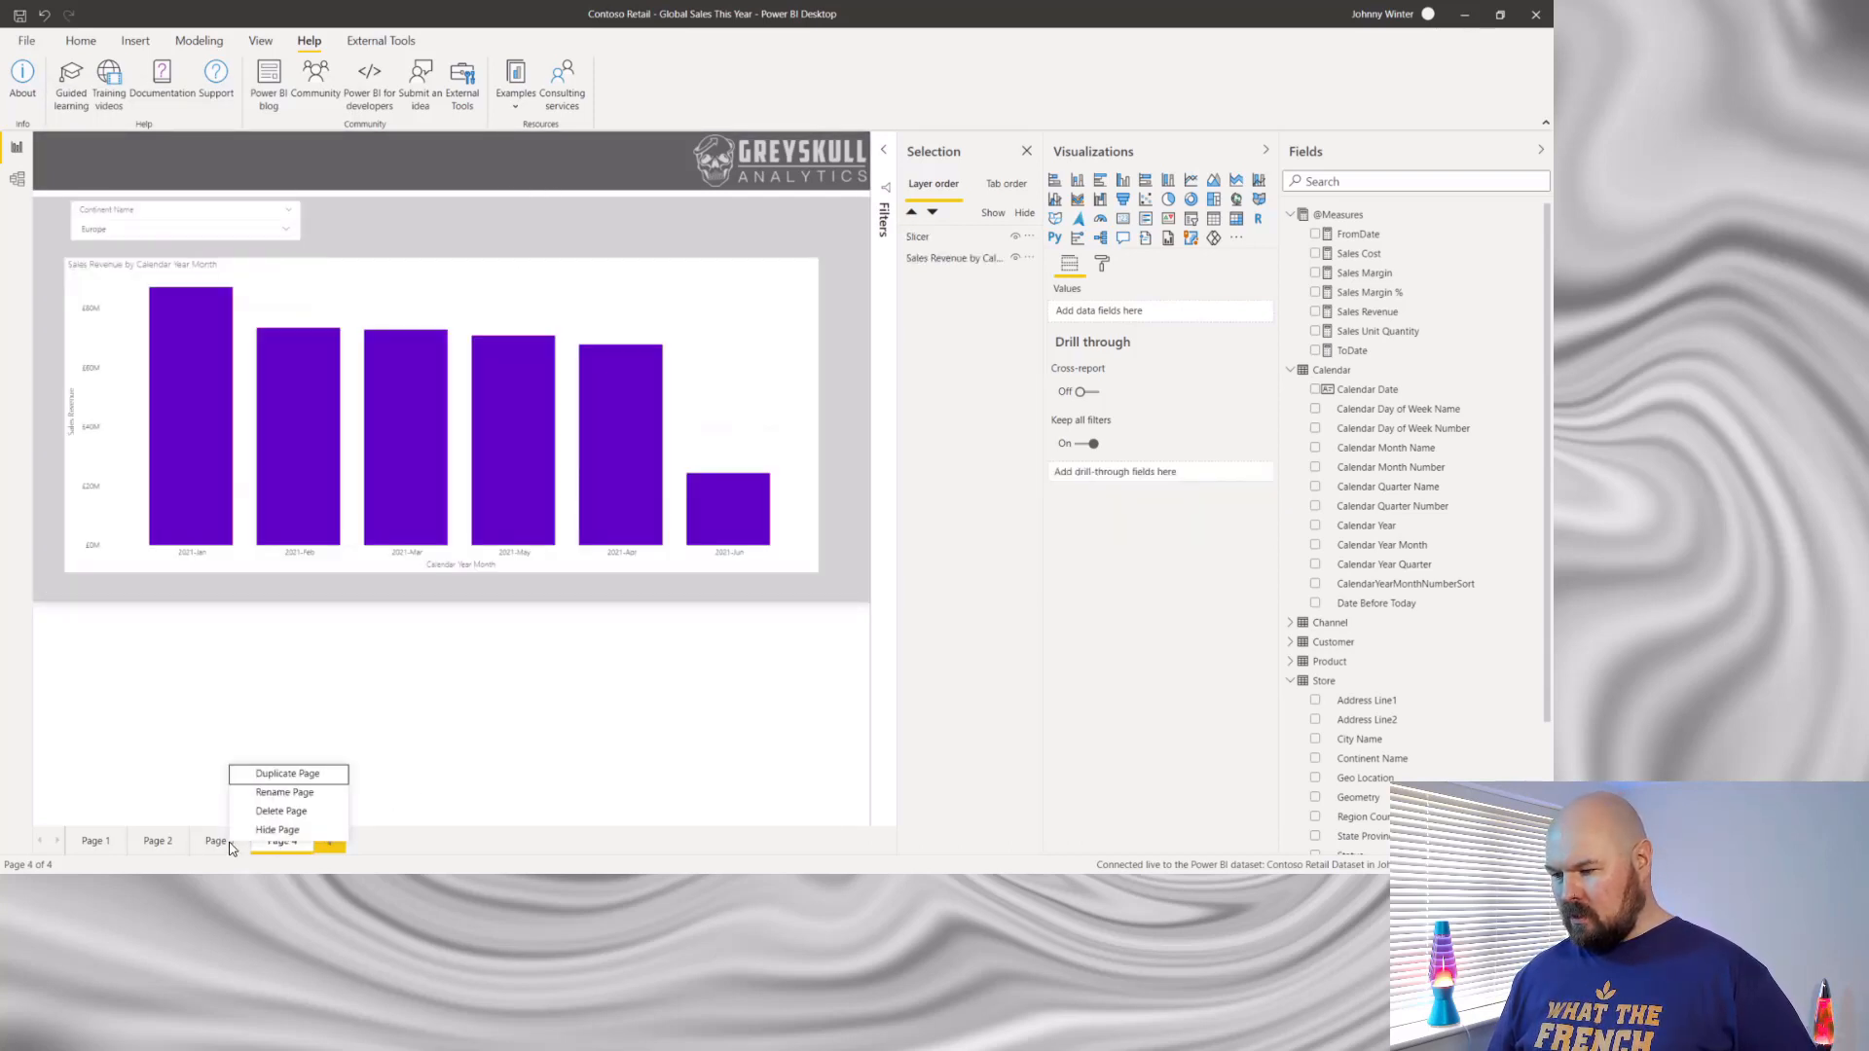
pyautogui.click(296, 833)
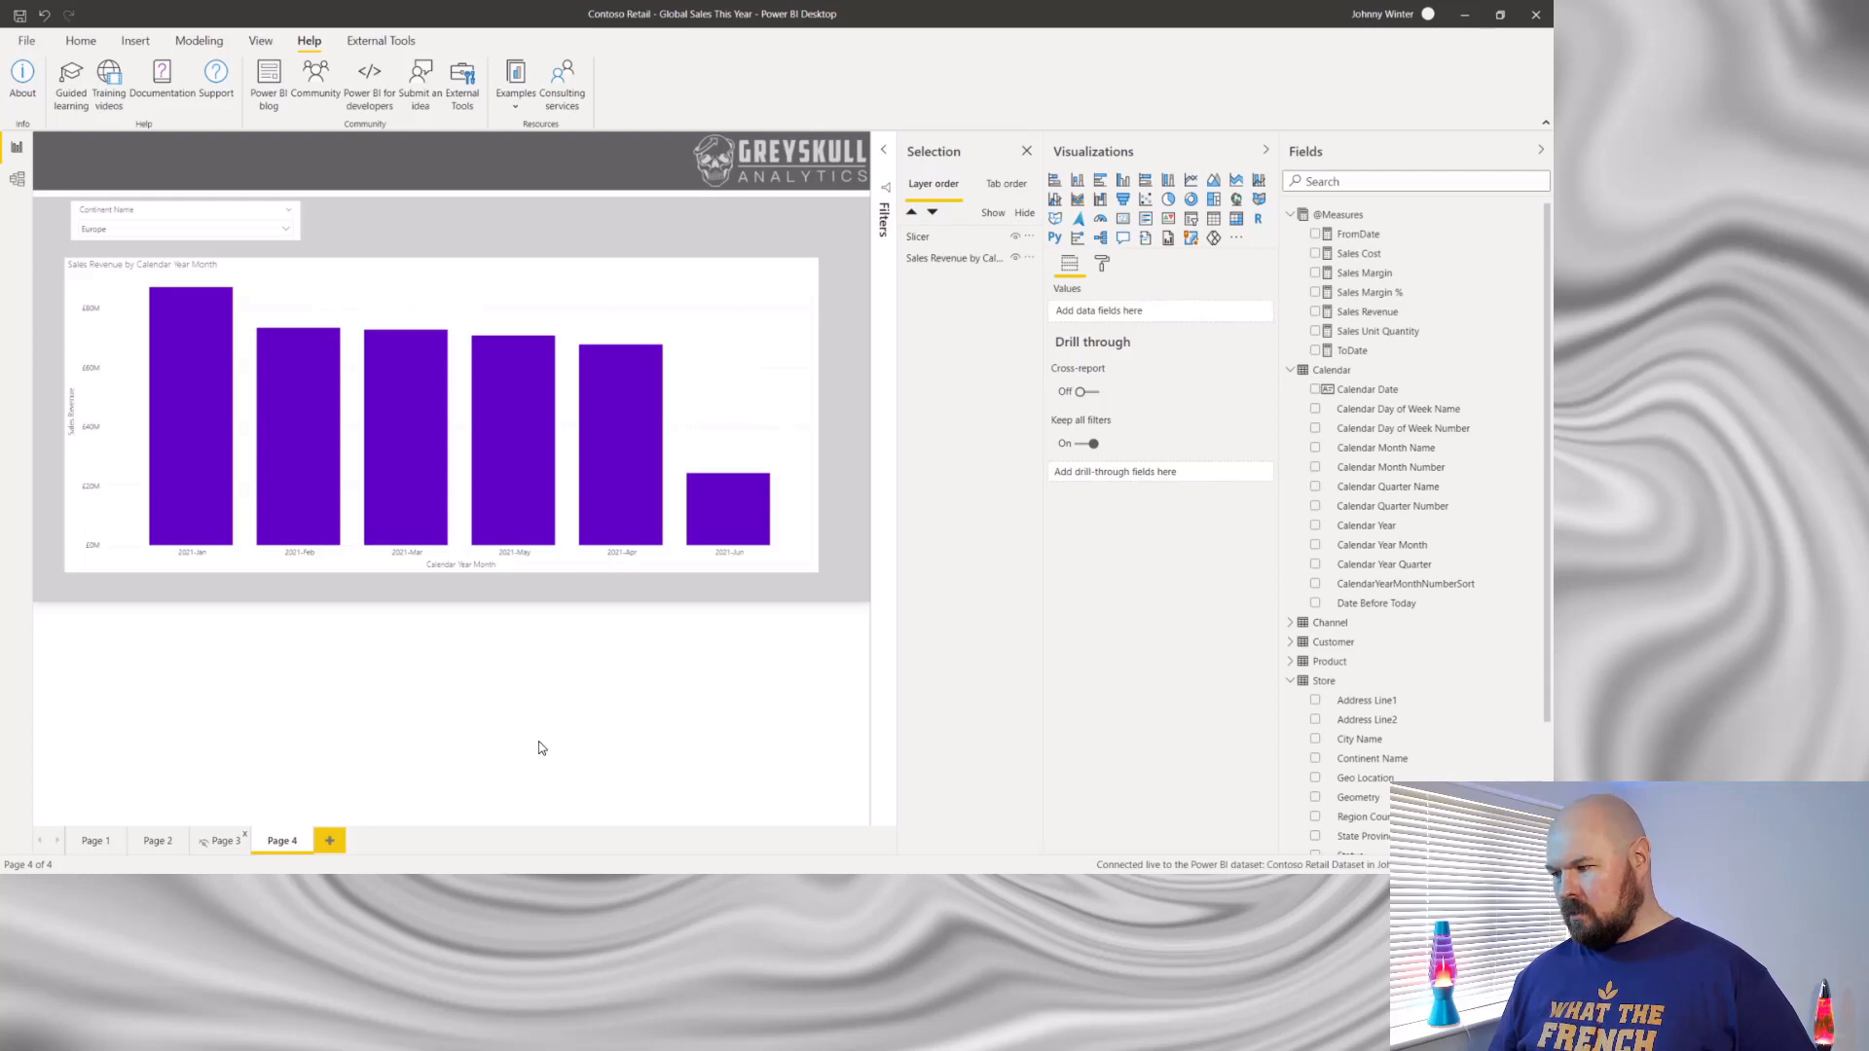
# - Drill through from the 2021-Jun column of the Sales Revenue chart to Page 3
pyautogui.moveTo(728, 514)
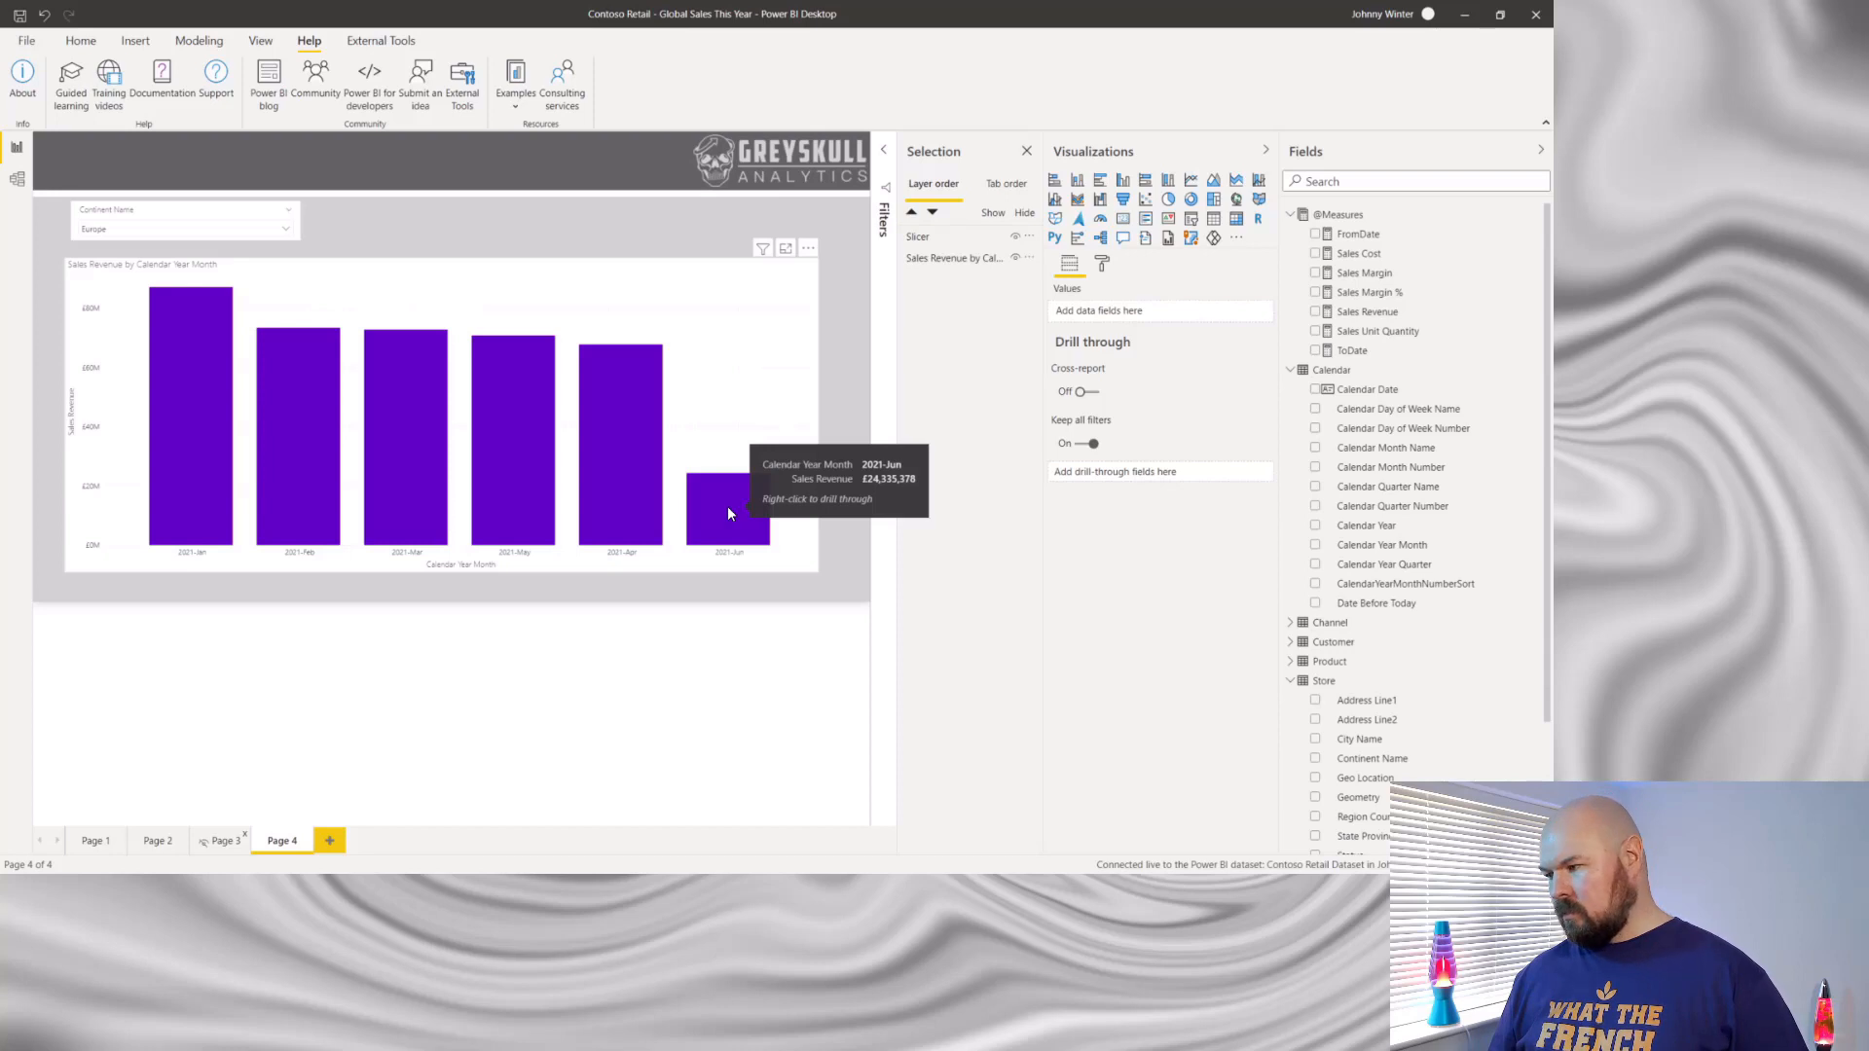
pyautogui.rightClick(728, 514)
pyautogui.moveTo(782, 574)
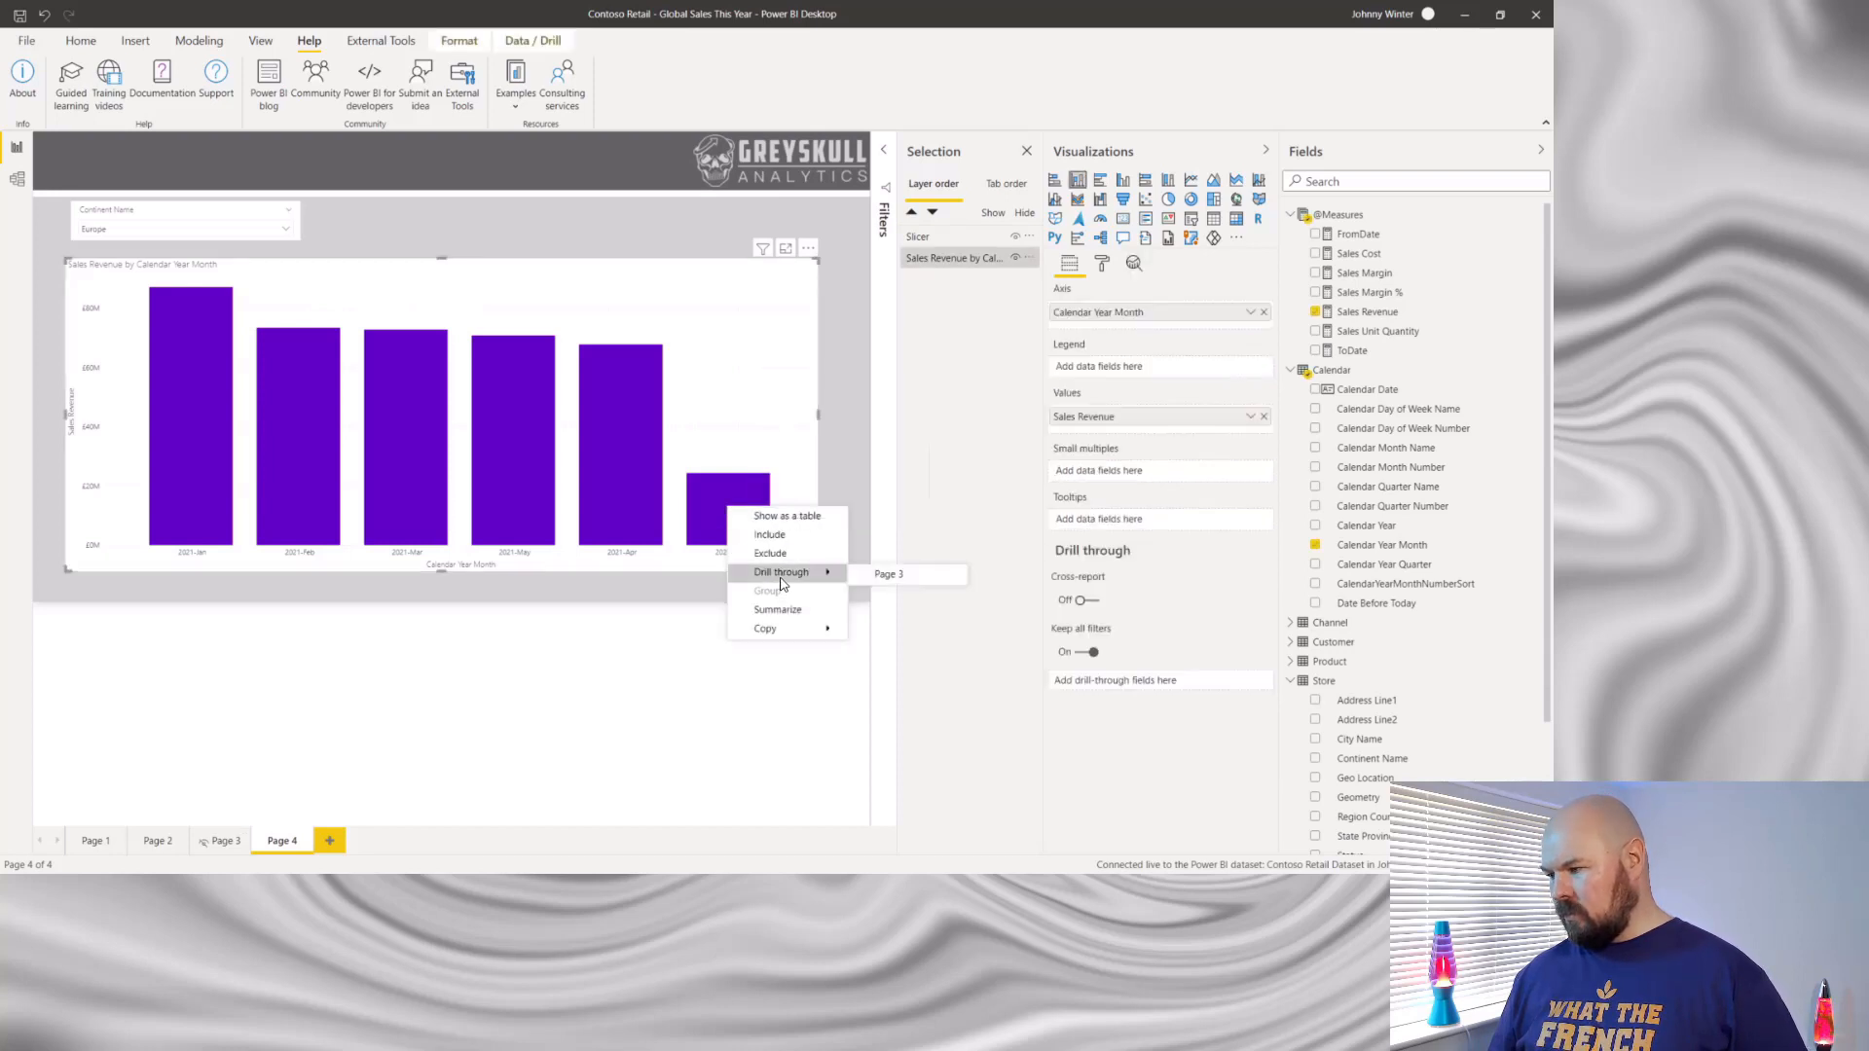
pyautogui.click(887, 577)
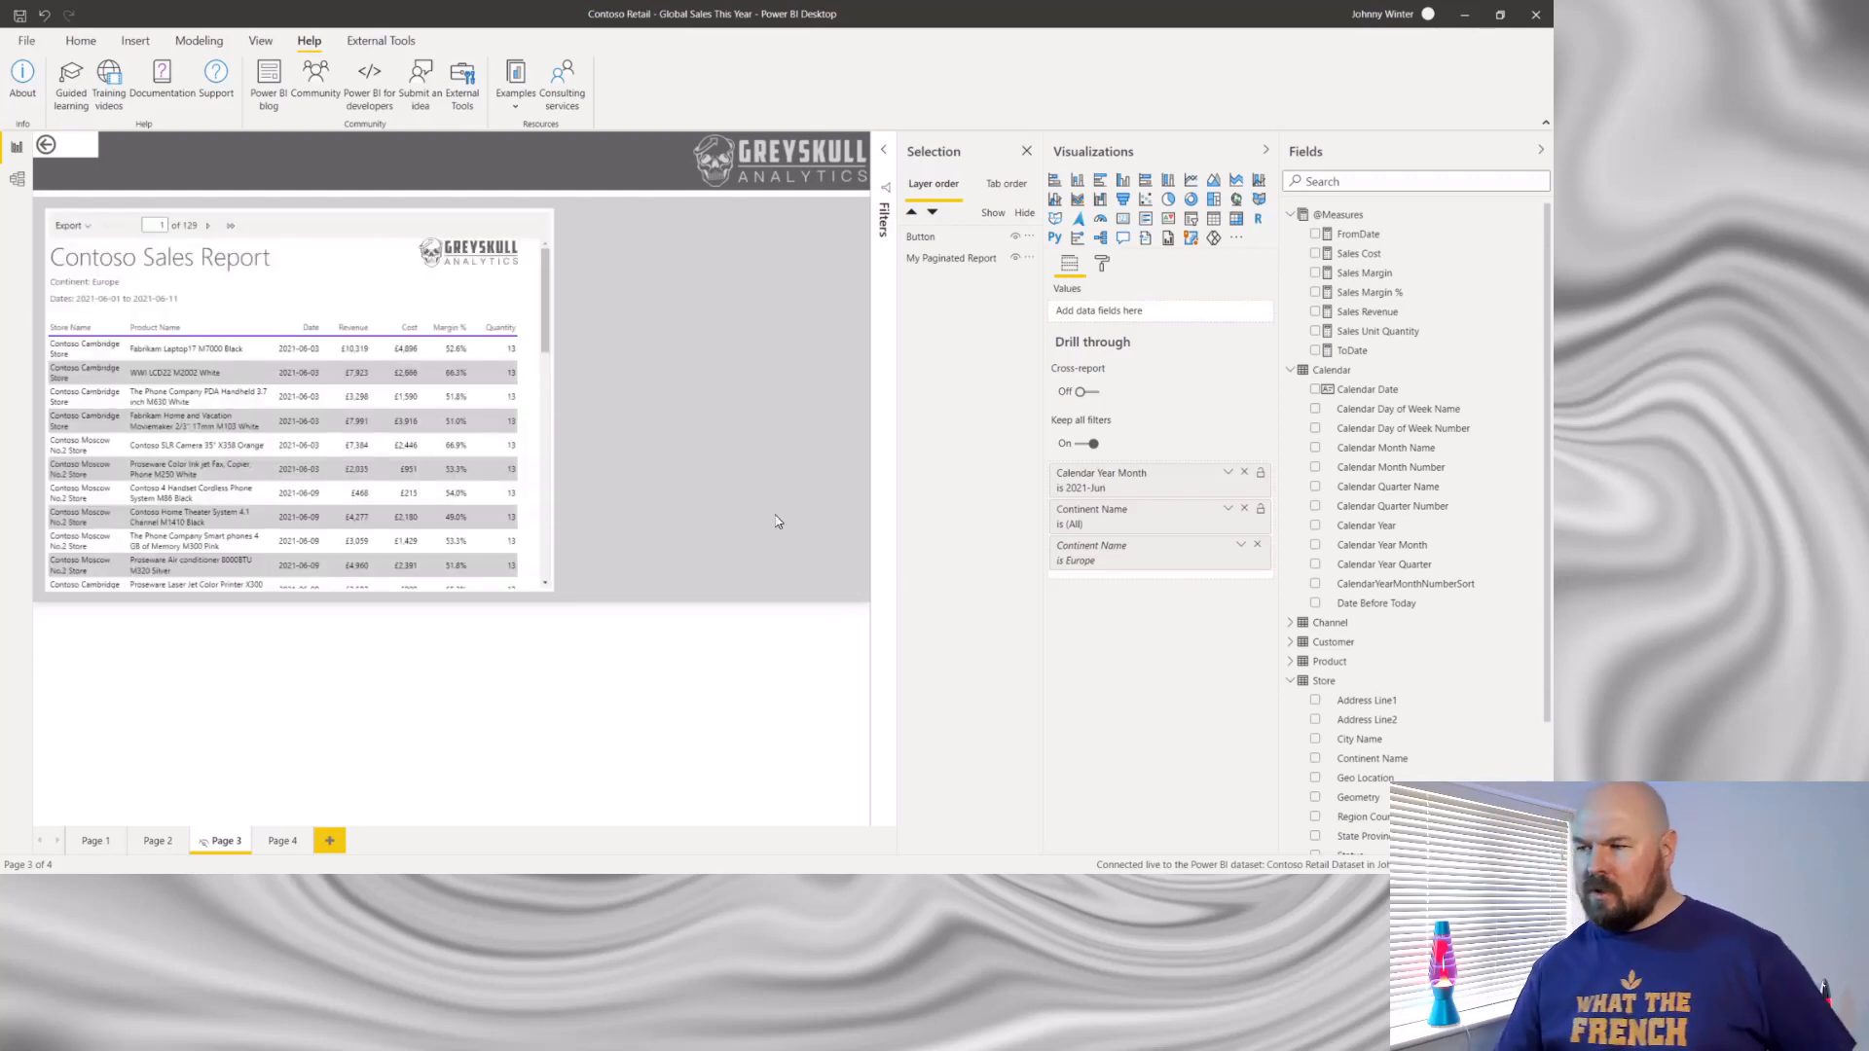
# - Return to Page 4 and drill through from the 2021-Feb column of the Sales Revenue chart to Page 3
pyautogui.click(45, 149)
pyautogui.click(356, 758)
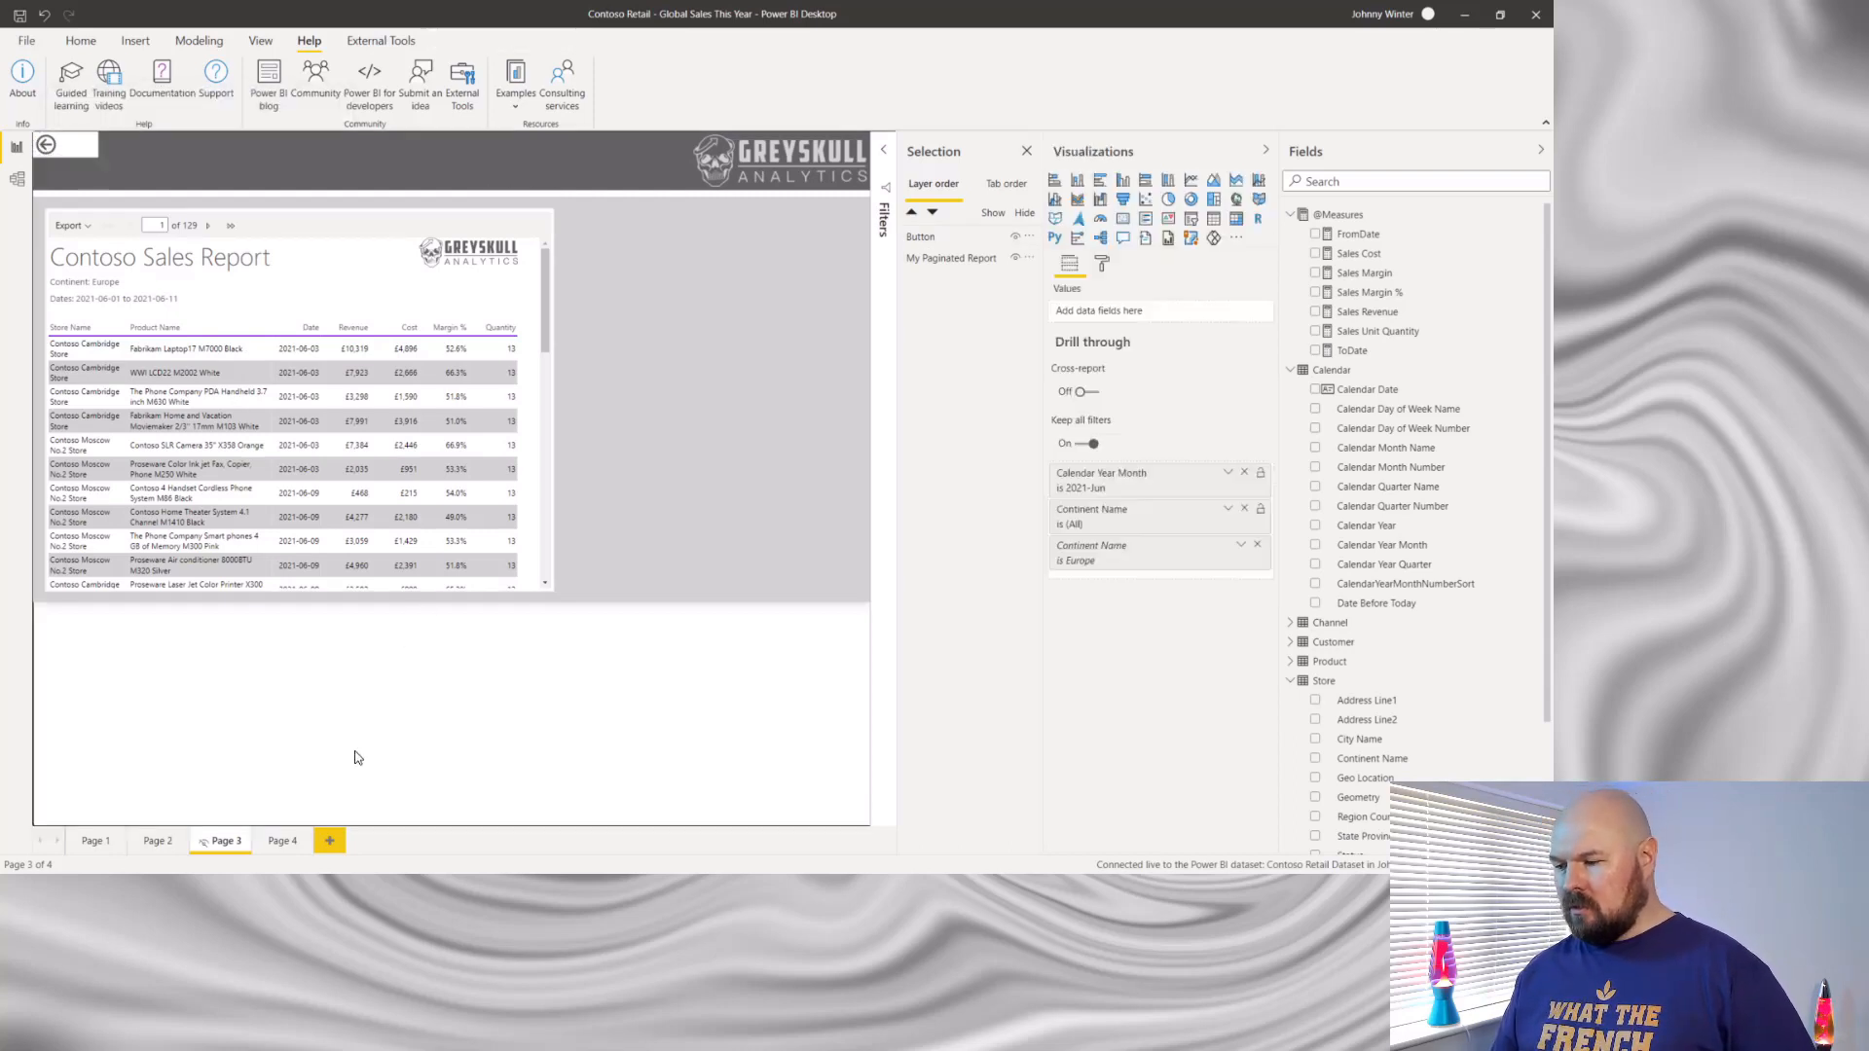
pyautogui.click(284, 843)
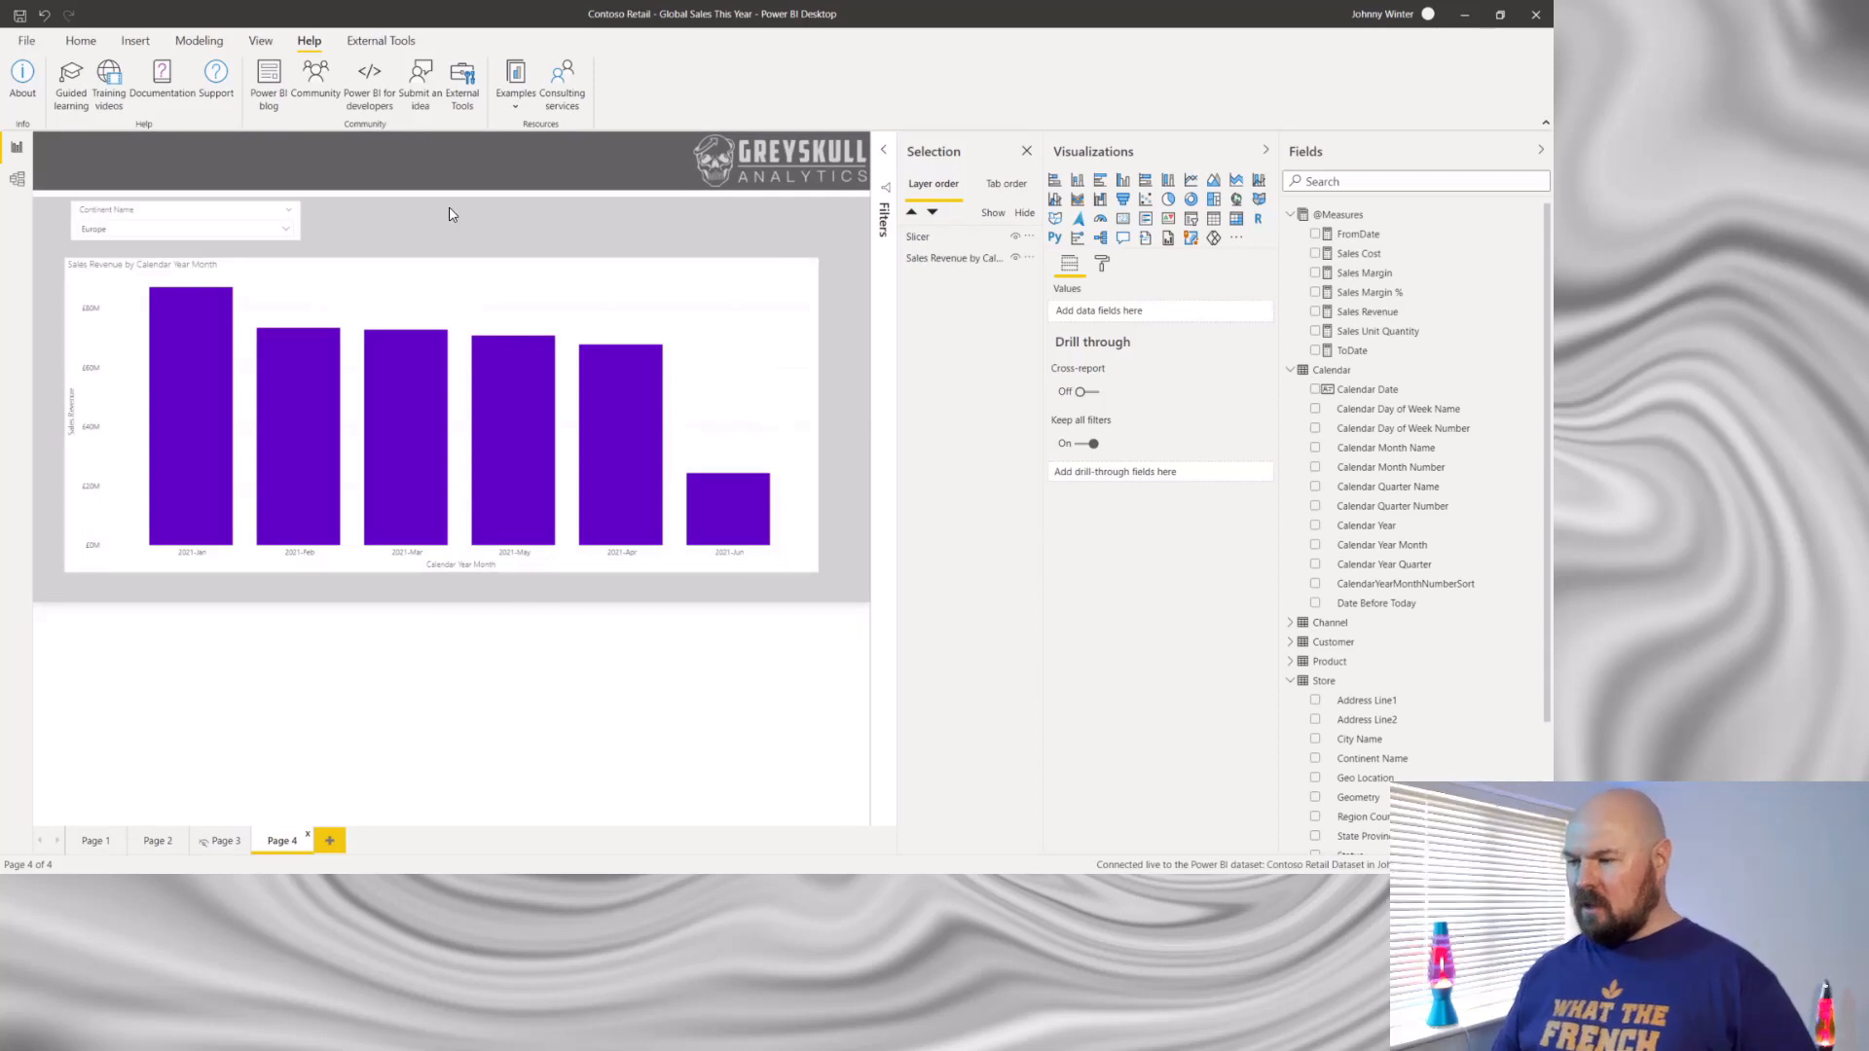
pyautogui.rightClick(281, 454)
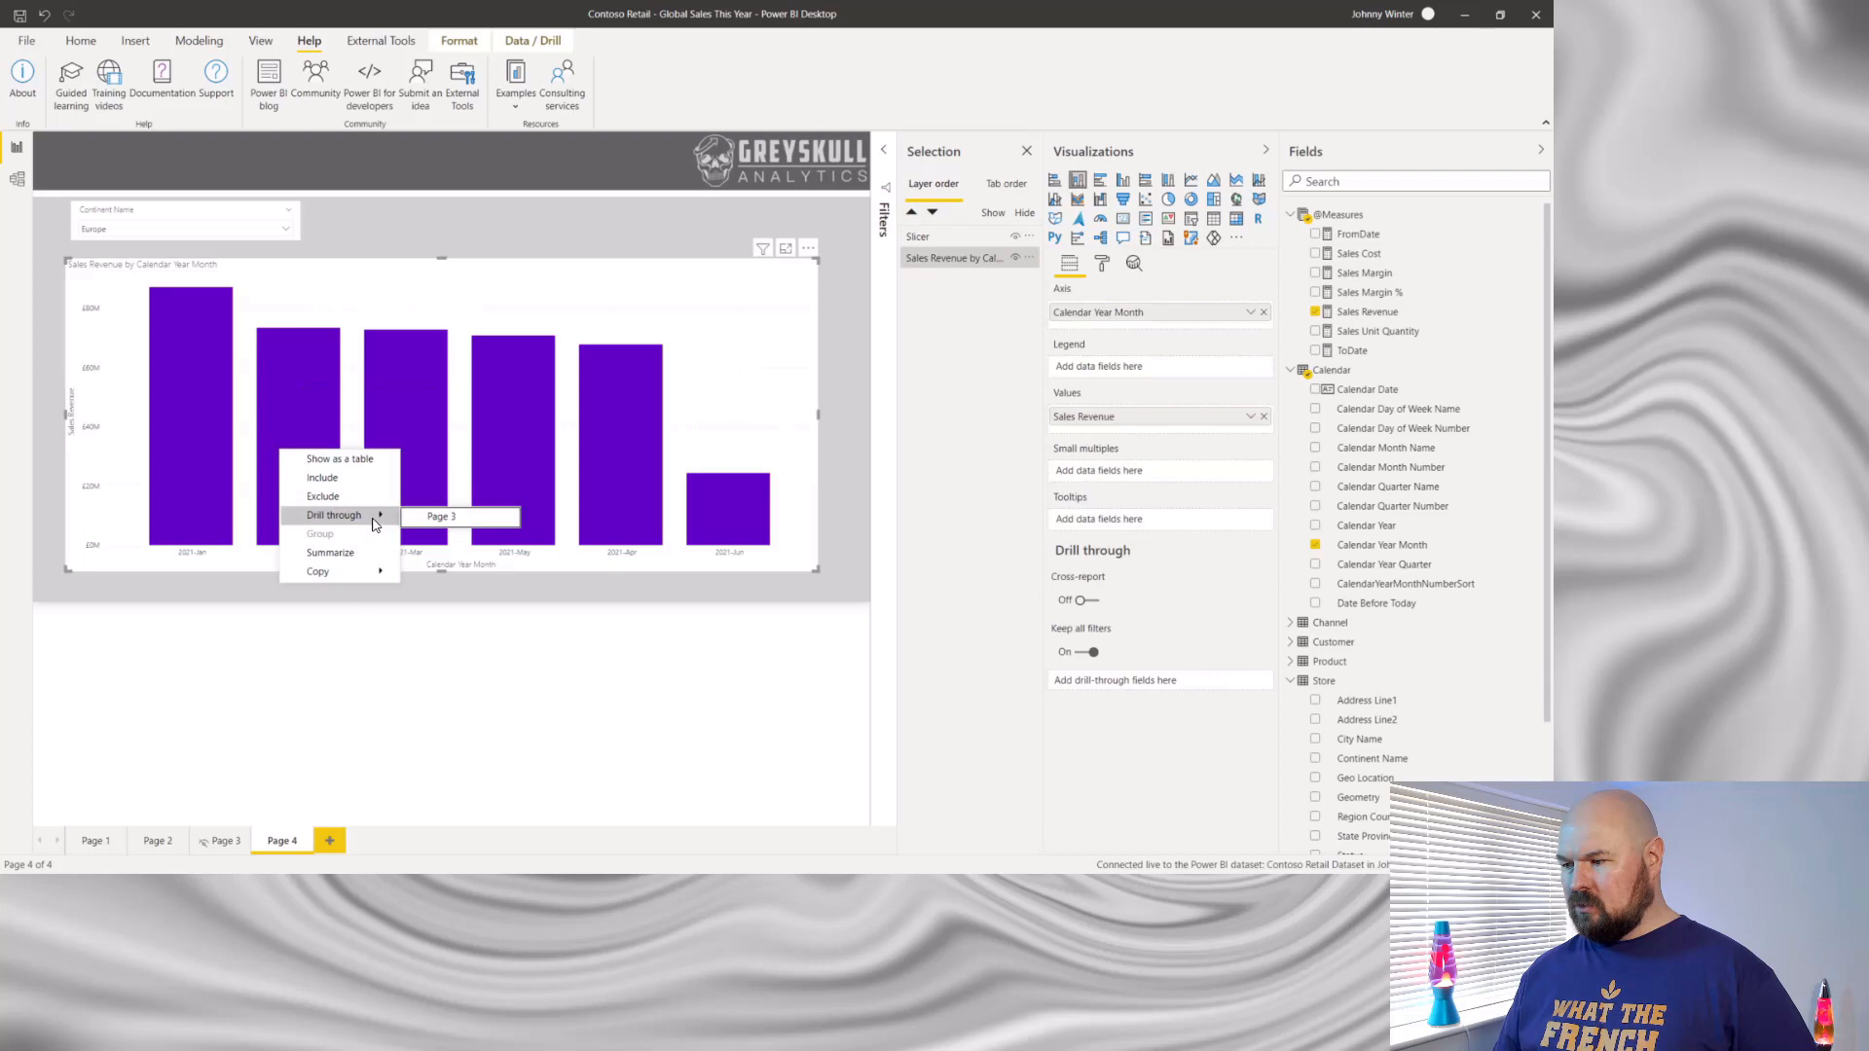
pyautogui.click(476, 517)
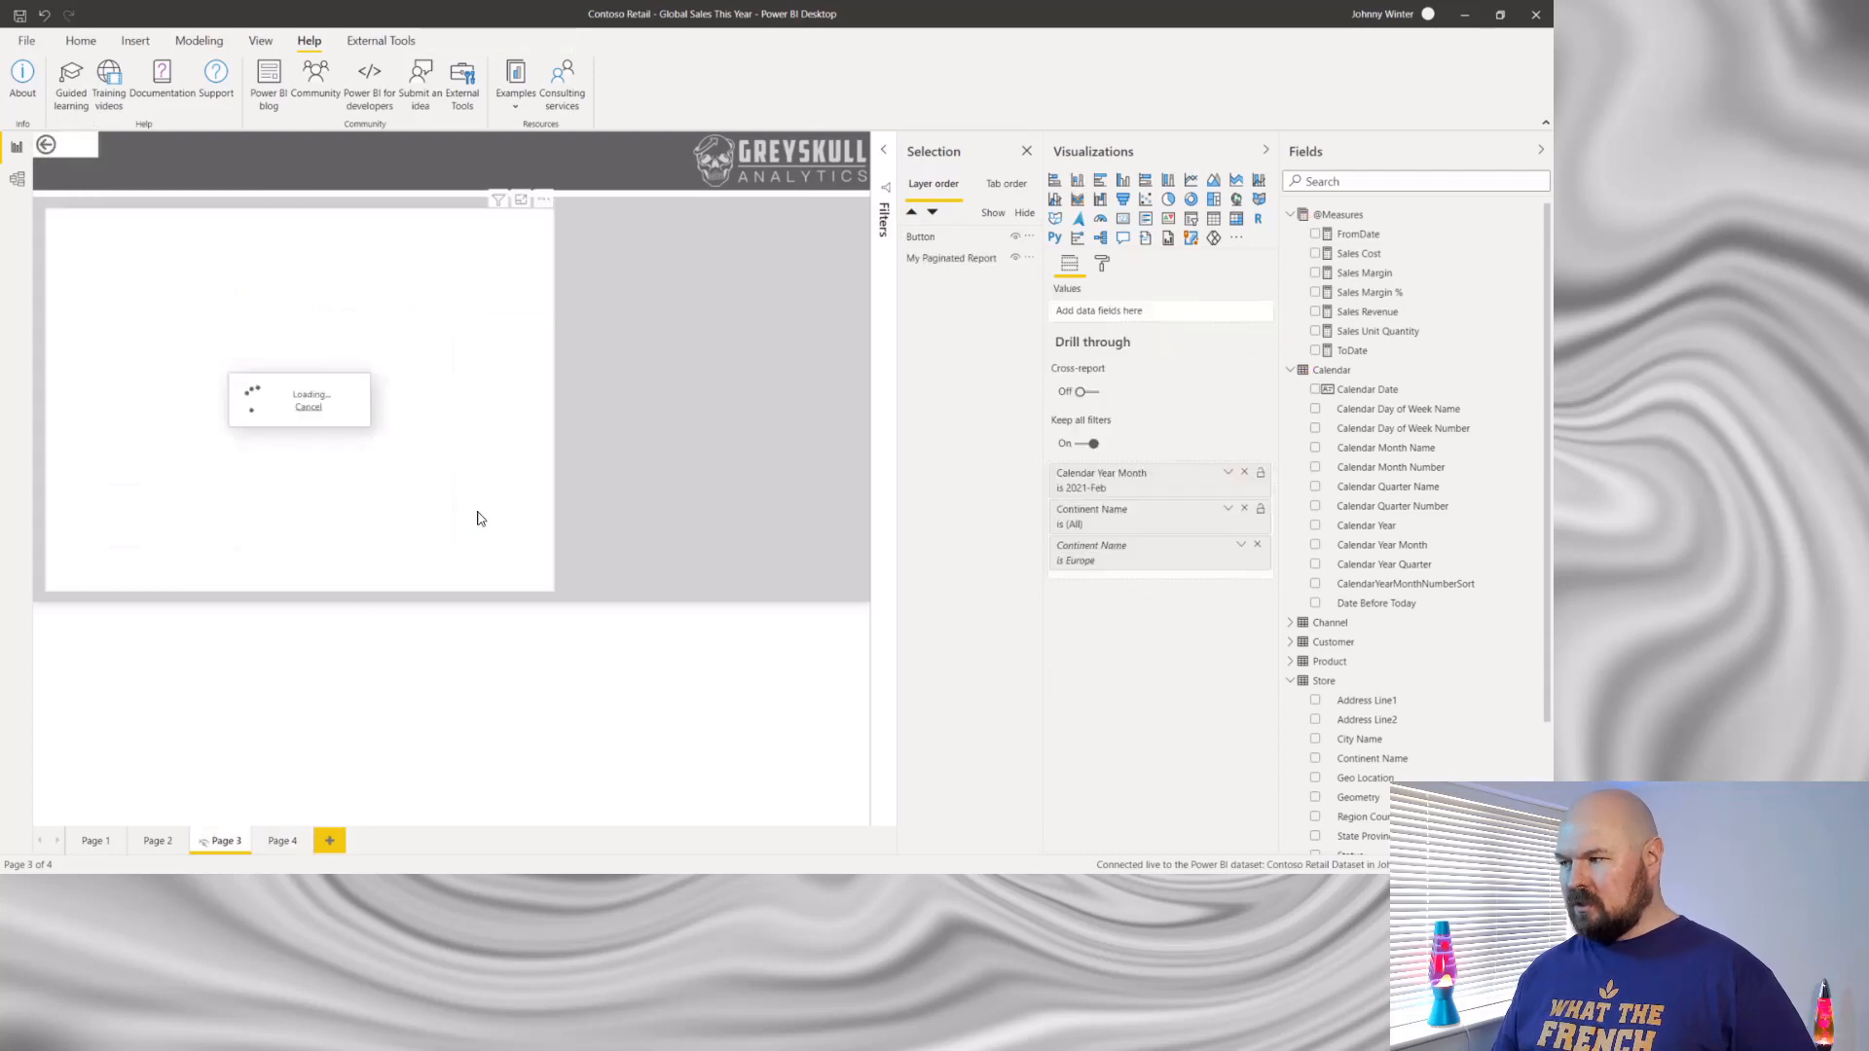